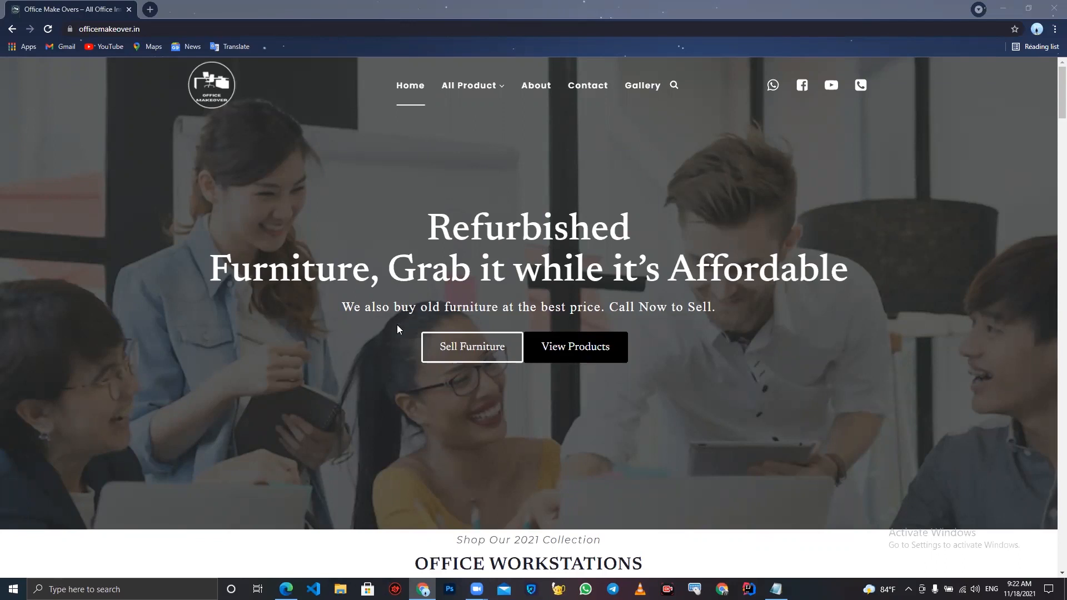
- Scroll through the Office Make Over home page and check the All Product menu entries
{"action": "scroll", "coordinate": [397, 327], "scroll_direction": "down", "scroll_amount": 4}
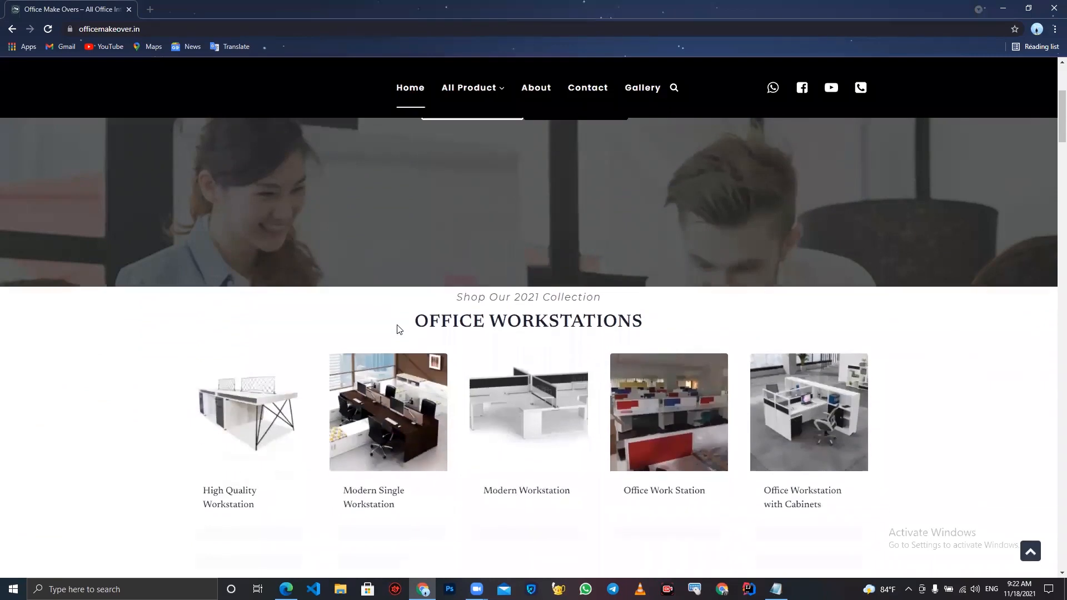
{"action": "scroll", "coordinate": [398, 329], "scroll_direction": "down", "scroll_amount": 5}
{"action": "scroll", "coordinate": [398, 329], "scroll_direction": "down", "scroll_amount": 6}
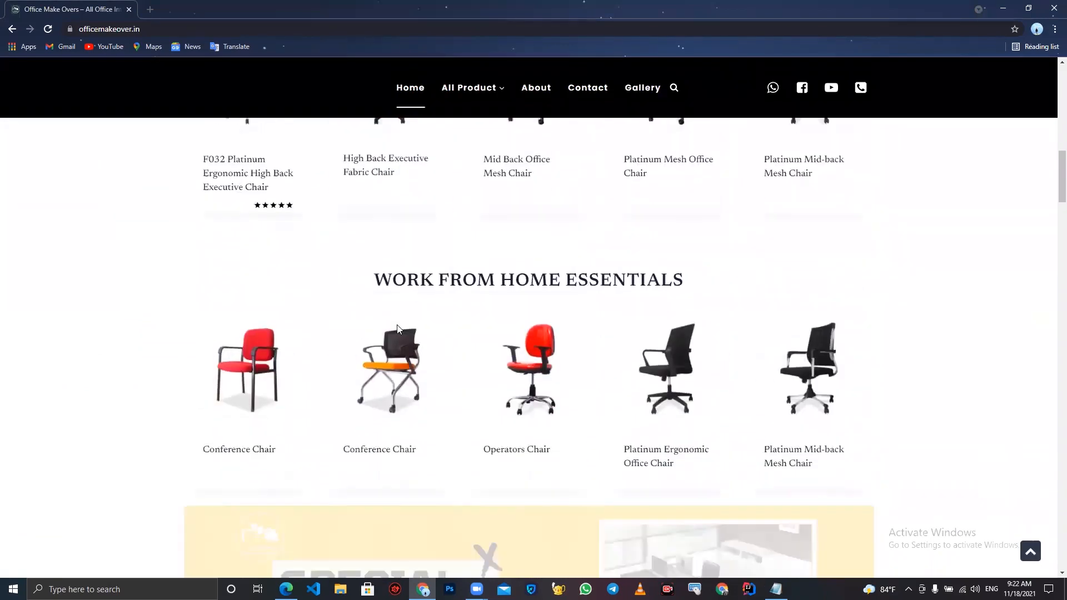
{"action": "scroll", "coordinate": [397, 329], "scroll_direction": "down", "scroll_amount": 4}
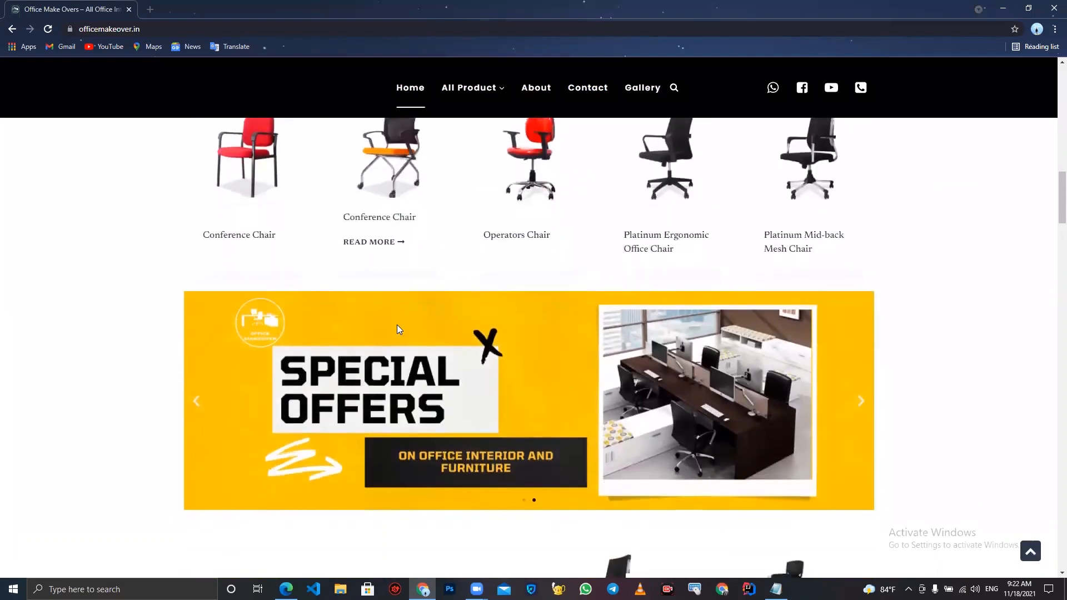
{"action": "scroll", "coordinate": [397, 329], "scroll_direction": "down", "scroll_amount": 10}
{"action": "scroll", "coordinate": [397, 329], "scroll_direction": "down", "scroll_amount": 6}
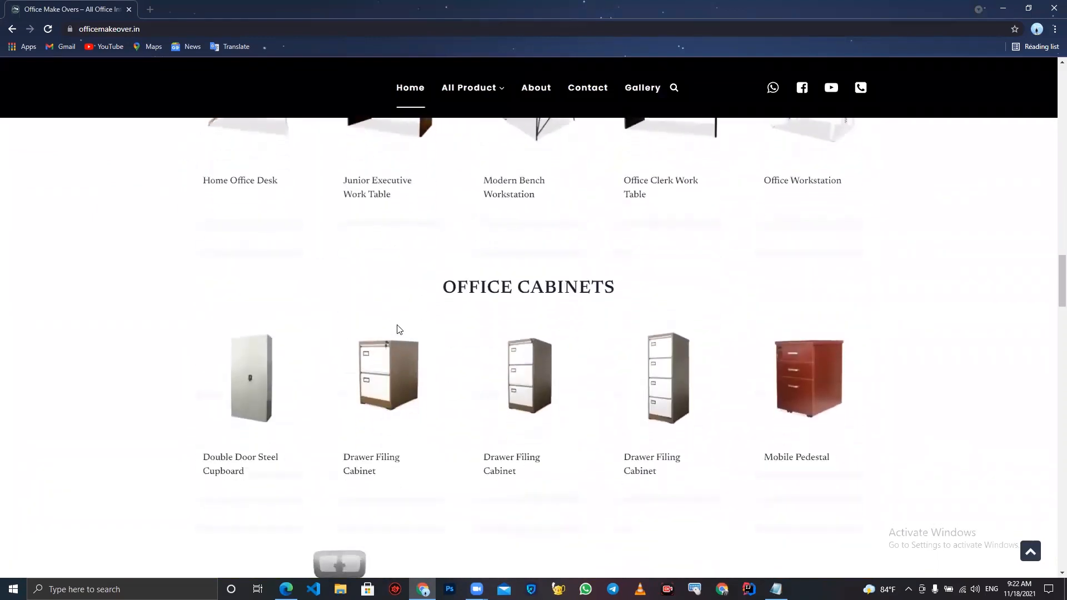
{"action": "scroll", "coordinate": [397, 329], "scroll_direction": "down", "scroll_amount": 6}
{"action": "scroll", "coordinate": [397, 329], "scroll_direction": "down", "scroll_amount": 5}
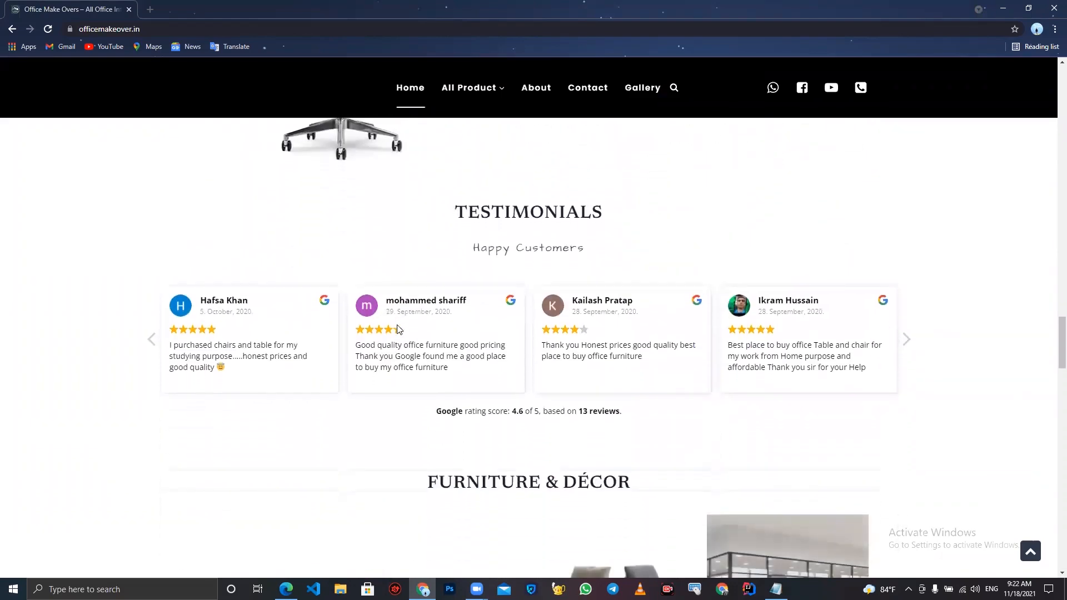
{"action": "scroll", "coordinate": [397, 330], "scroll_direction": "down", "scroll_amount": 5}
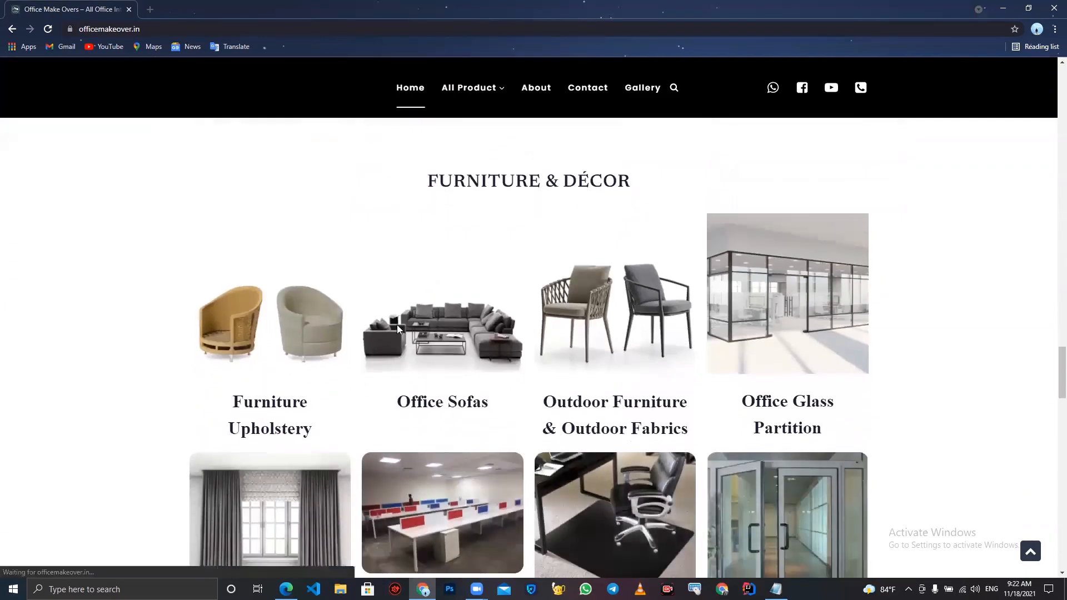
{"action": "scroll", "coordinate": [397, 329], "scroll_direction": "down", "scroll_amount": 6}
{"action": "scroll", "coordinate": [397, 328], "scroll_direction": "down", "scroll_amount": 3}
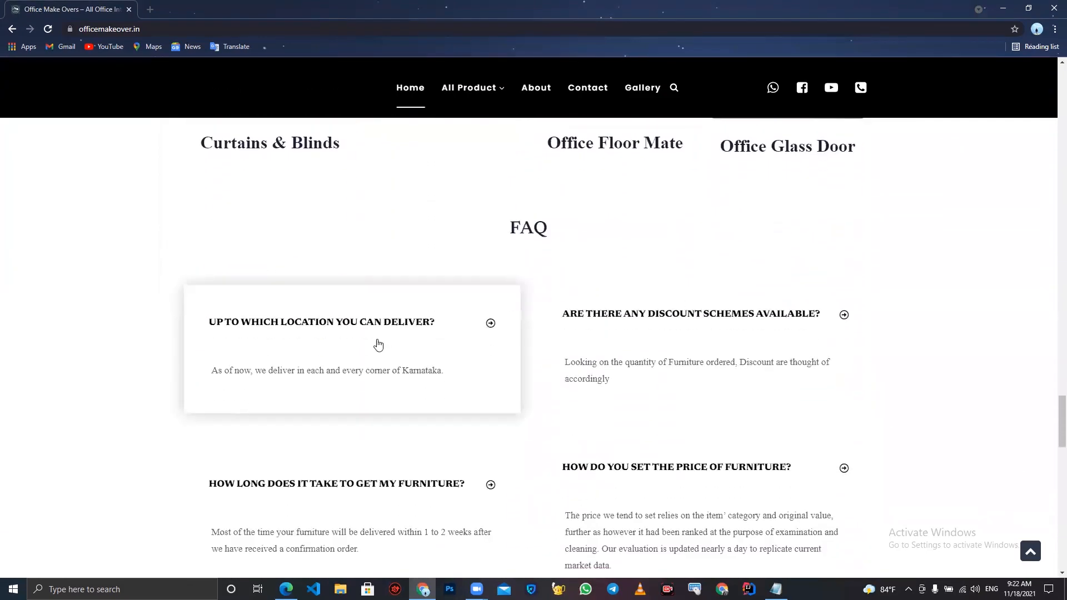
{"action": "scroll", "coordinate": [378, 344], "scroll_direction": "down", "scroll_amount": 7}
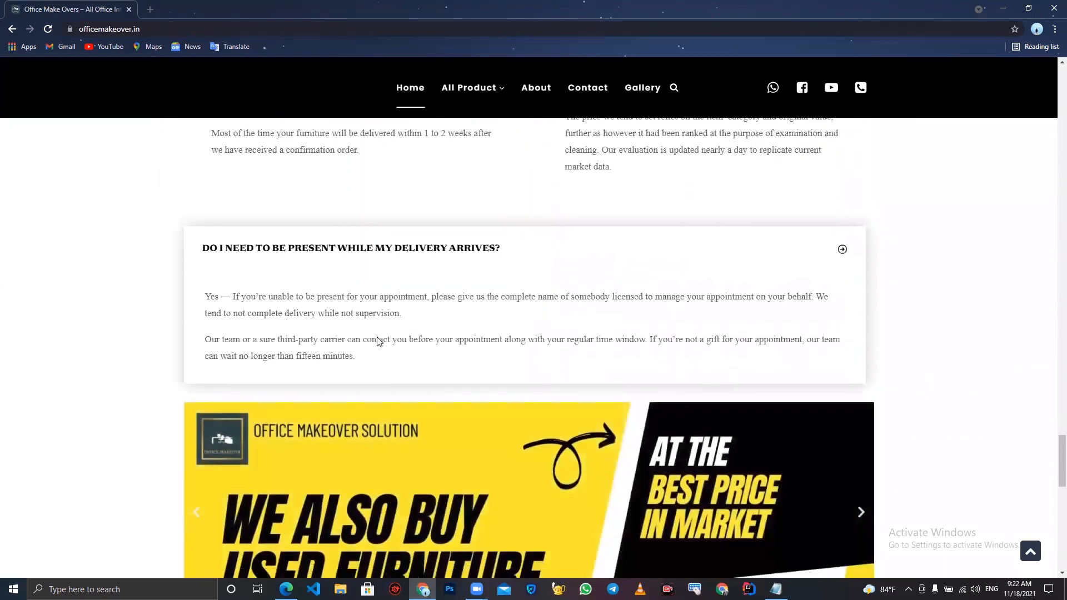
{"action": "scroll", "coordinate": [378, 341], "scroll_direction": "down", "scroll_amount": 10}
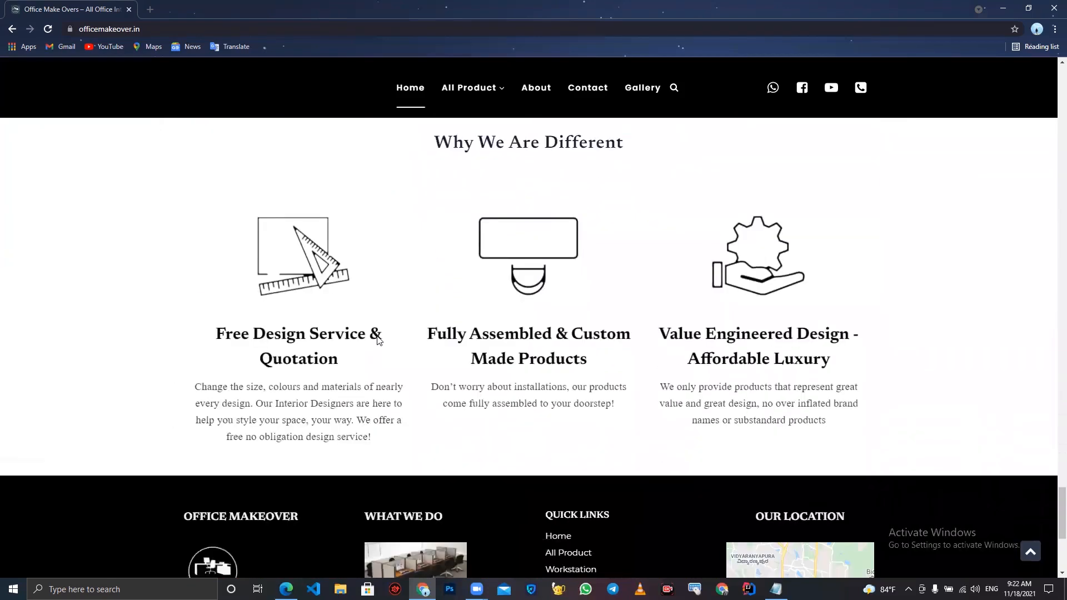
{"action": "scroll", "coordinate": [377, 341], "scroll_direction": "down", "scroll_amount": 5}
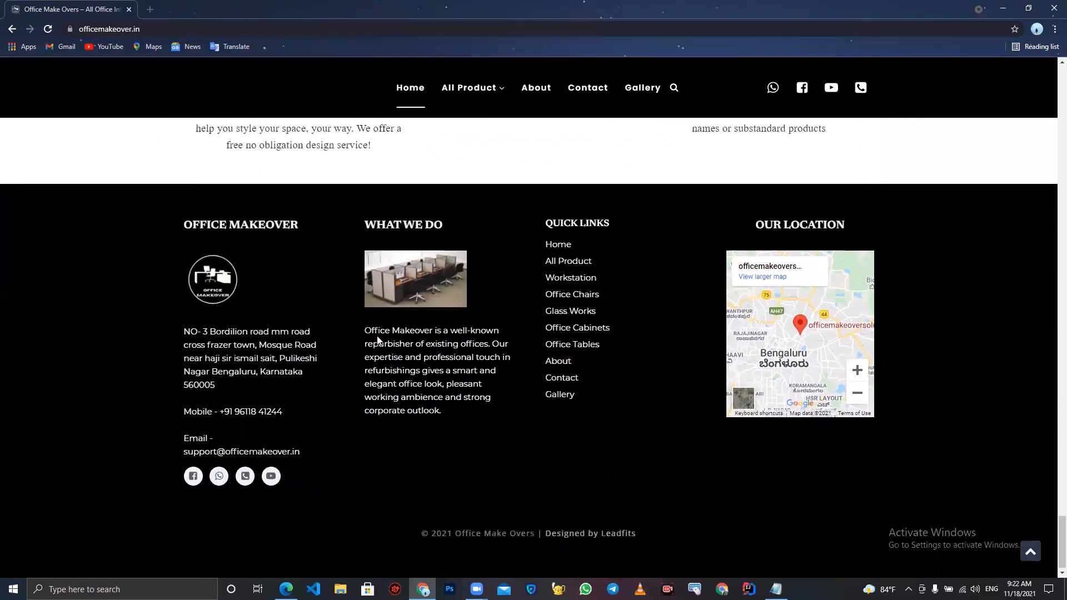
{"action": "scroll", "coordinate": [377, 340], "scroll_direction": "up", "scroll_amount": 2}
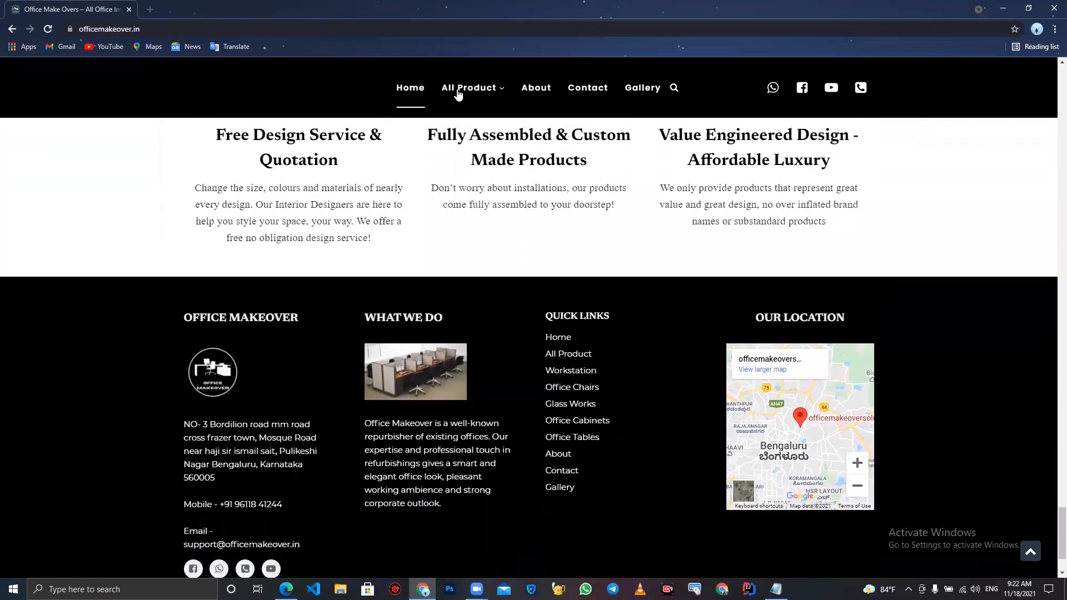
{"action": "mouse_move", "coordinate": [459, 93]}
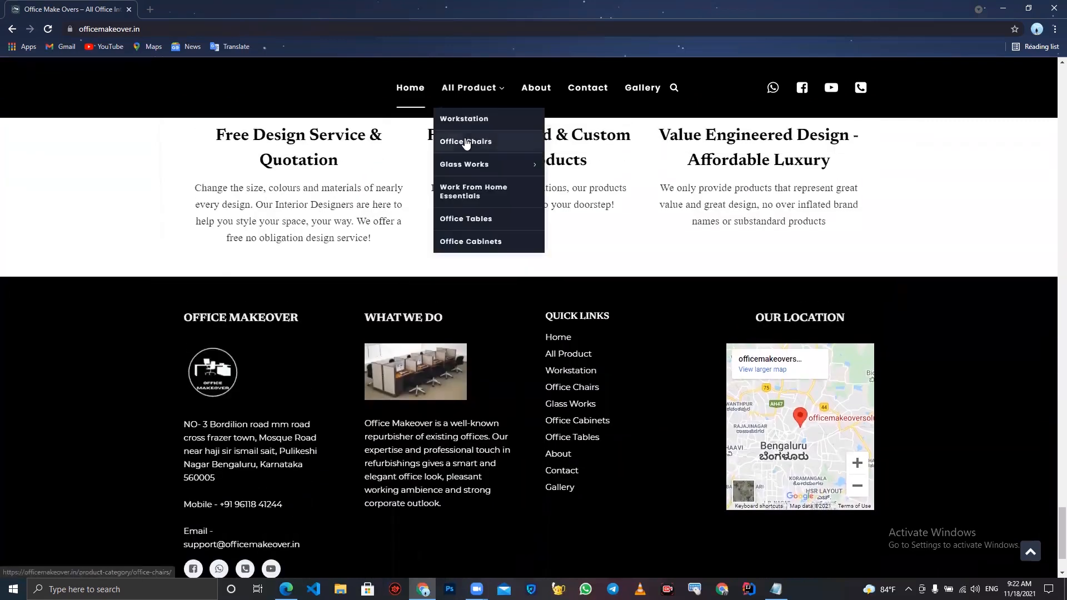
{"action": "mouse_move", "coordinate": [468, 165]}
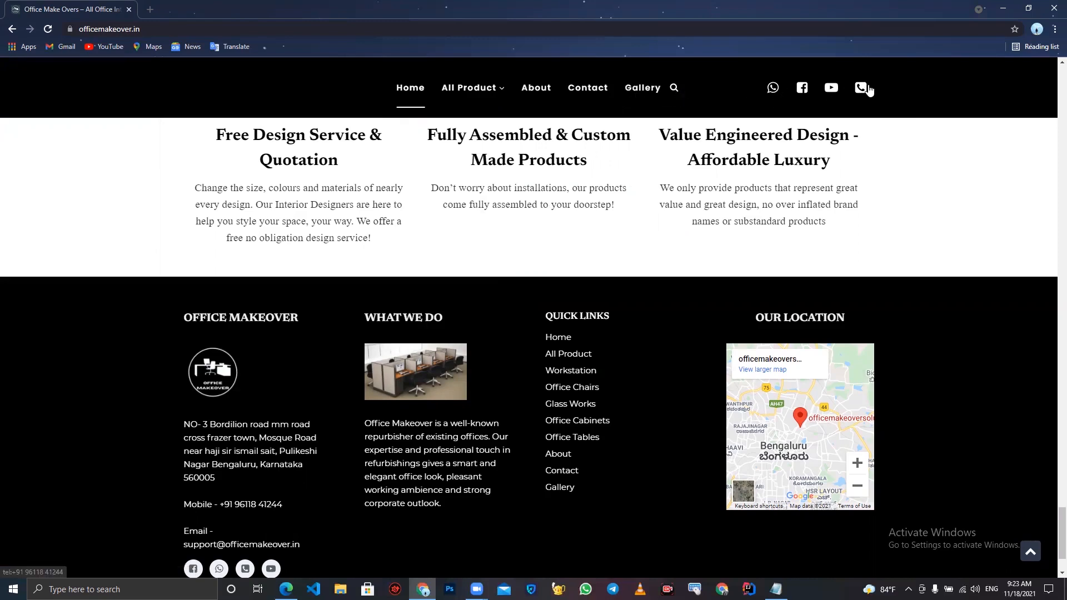
- Open the About page and scroll through its content
{"action": "left_click", "coordinate": [543, 91]}
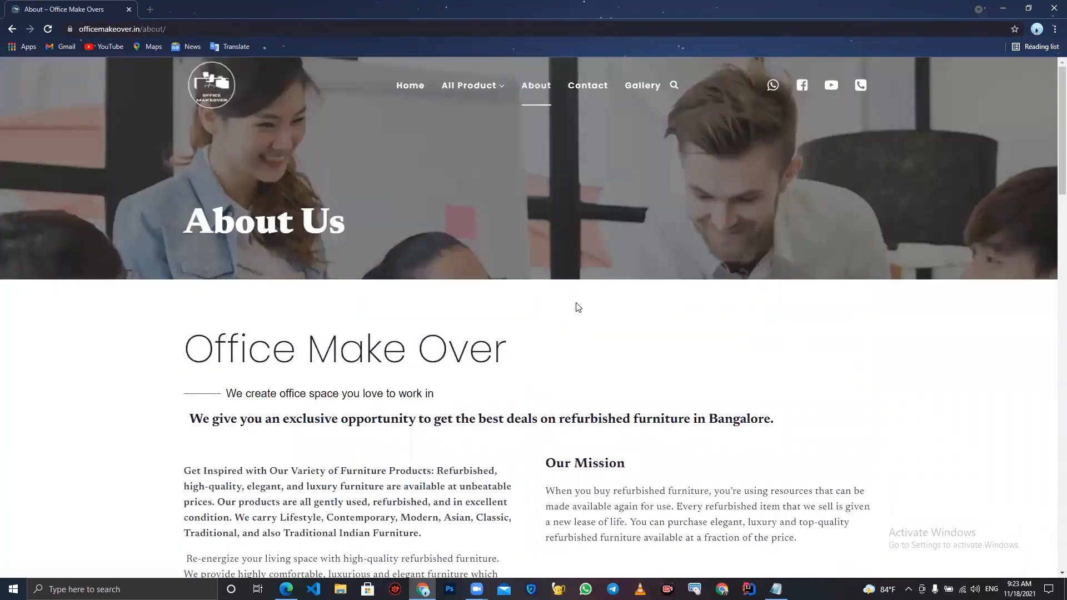
{"action": "scroll", "coordinate": [578, 308], "scroll_direction": "down", "scroll_amount": 1}
{"action": "scroll", "coordinate": [578, 307], "scroll_direction": "down", "scroll_amount": 5}
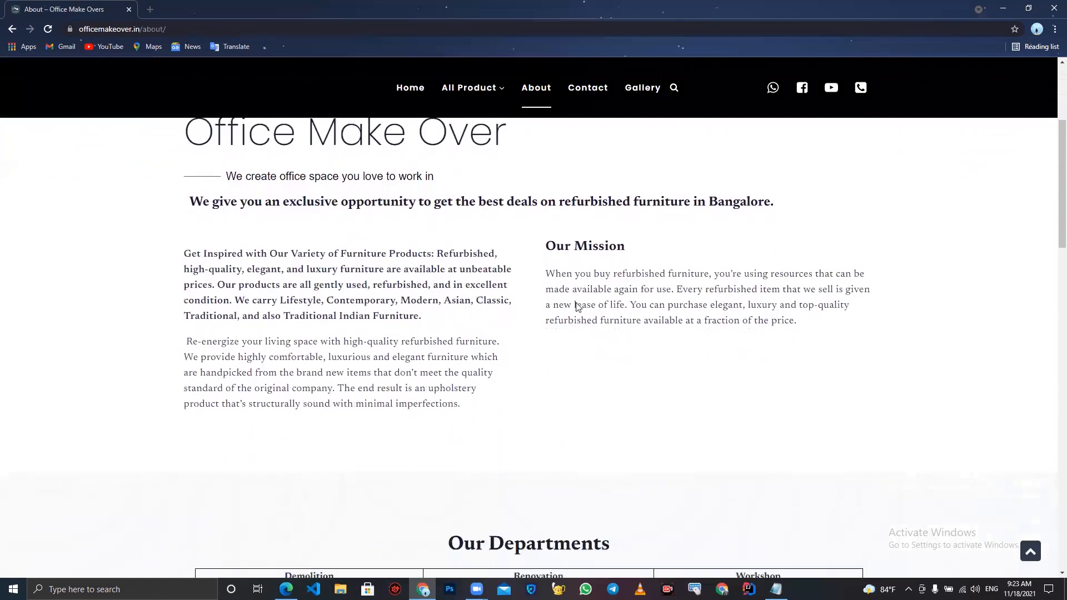
{"action": "scroll", "coordinate": [577, 308], "scroll_direction": "down", "scroll_amount": 4}
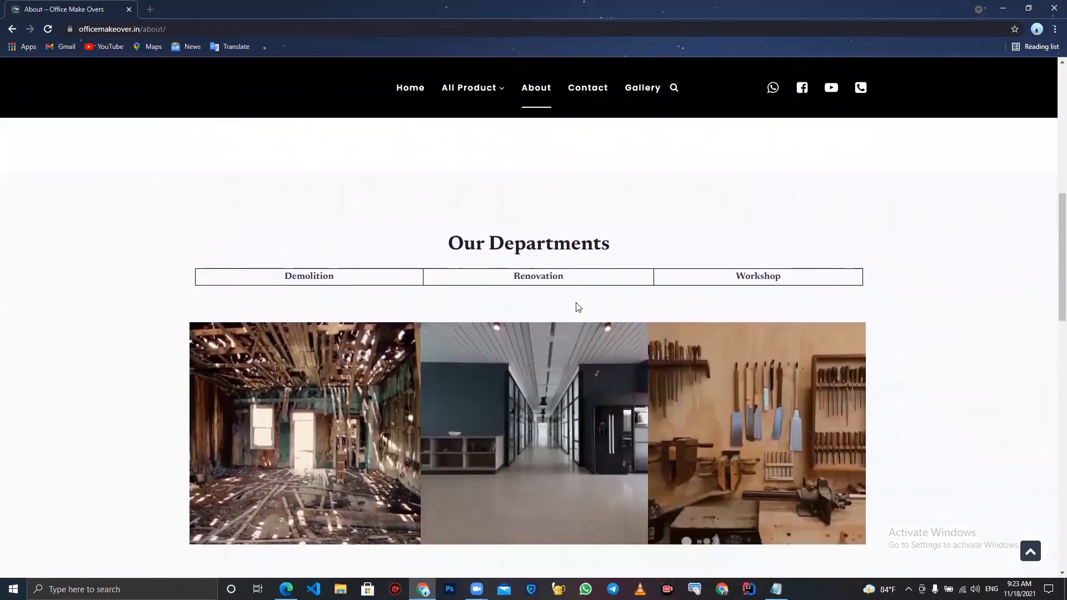
{"action": "scroll", "coordinate": [576, 307], "scroll_direction": "down", "scroll_amount": 5}
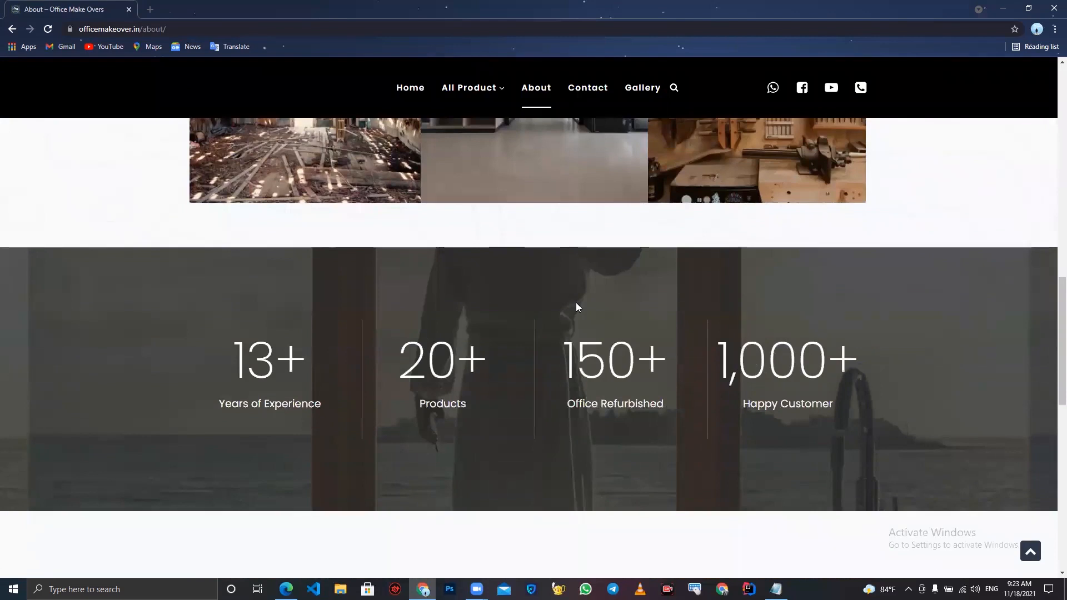
{"action": "scroll", "coordinate": [577, 306], "scroll_direction": "down", "scroll_amount": 5}
{"action": "scroll", "coordinate": [577, 307], "scroll_direction": "down", "scroll_amount": 5}
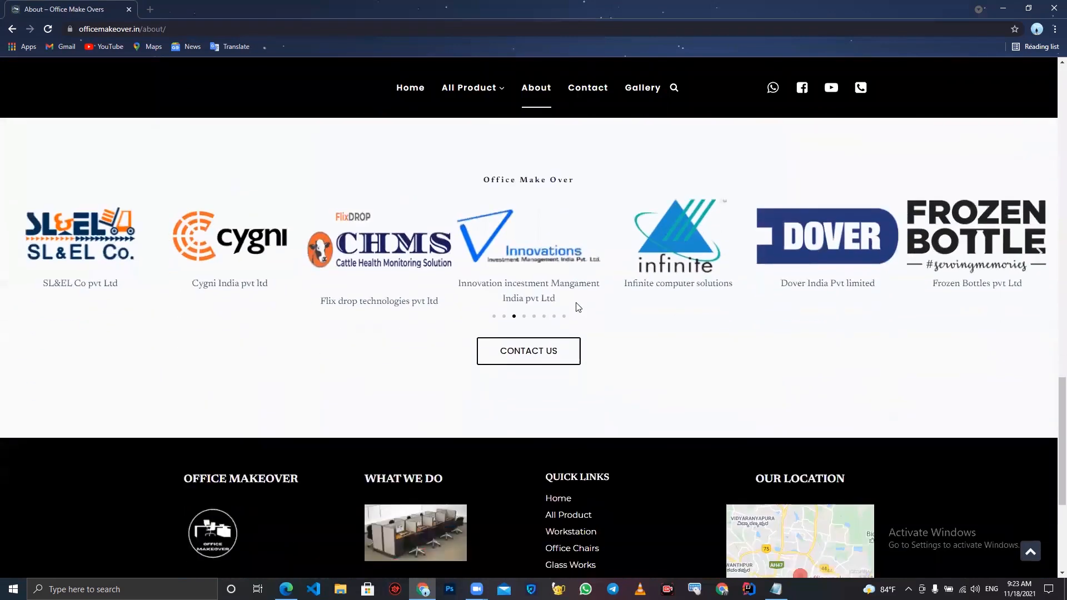
- Open the Contact page and review its contact details and form
{"action": "left_click", "coordinate": [574, 97]}
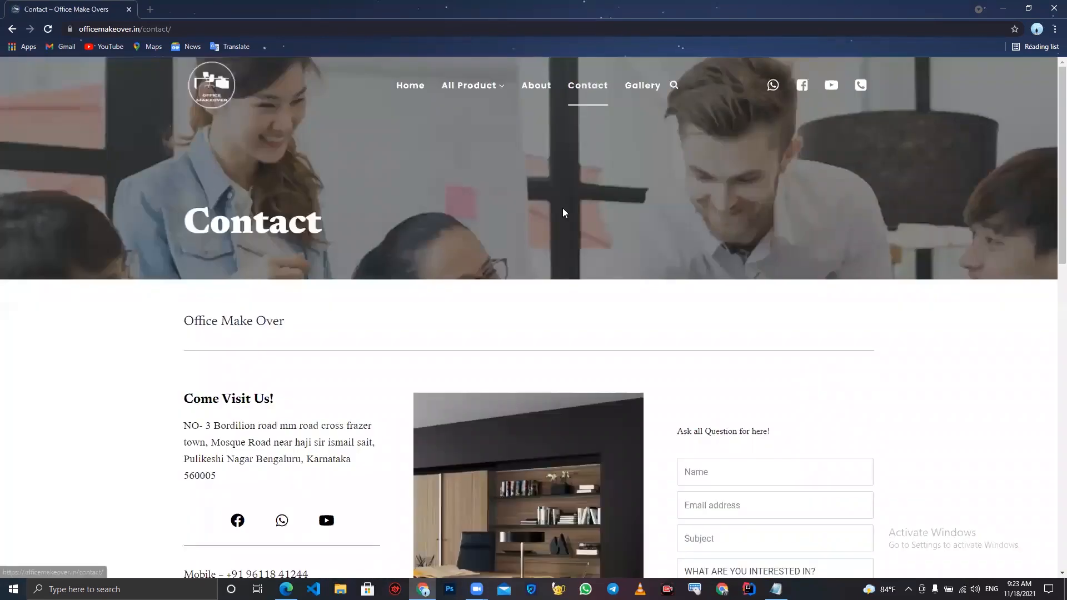
{"action": "scroll", "coordinate": [563, 212], "scroll_direction": "down", "scroll_amount": 7}
{"action": "scroll", "coordinate": [562, 212], "scroll_direction": "down", "scroll_amount": 2}
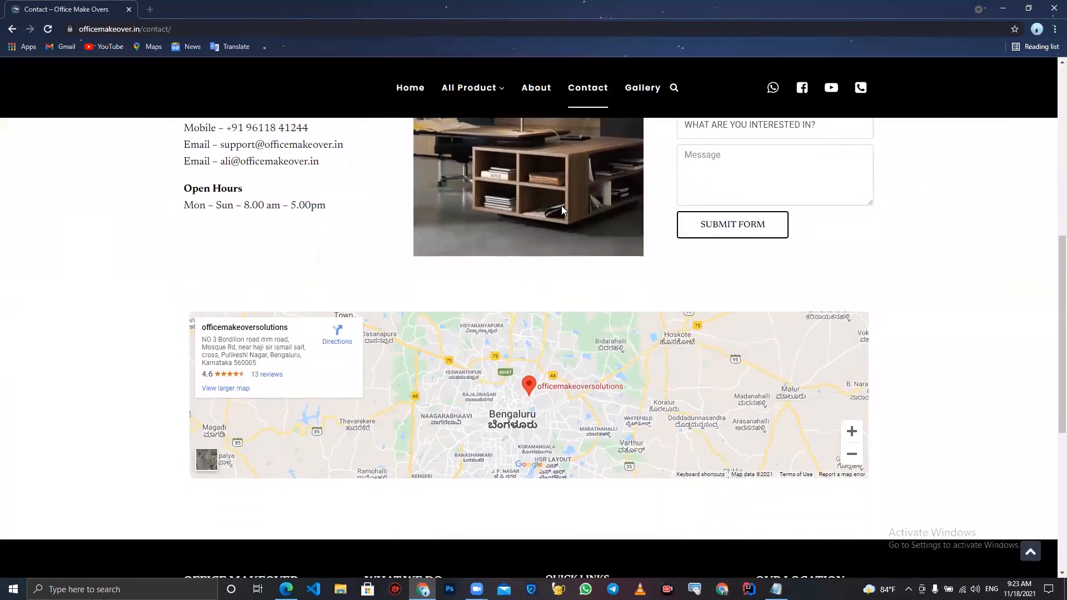
- Open the Gallery page and browse the completed project photos
{"action": "left_click", "coordinate": [631, 95]}
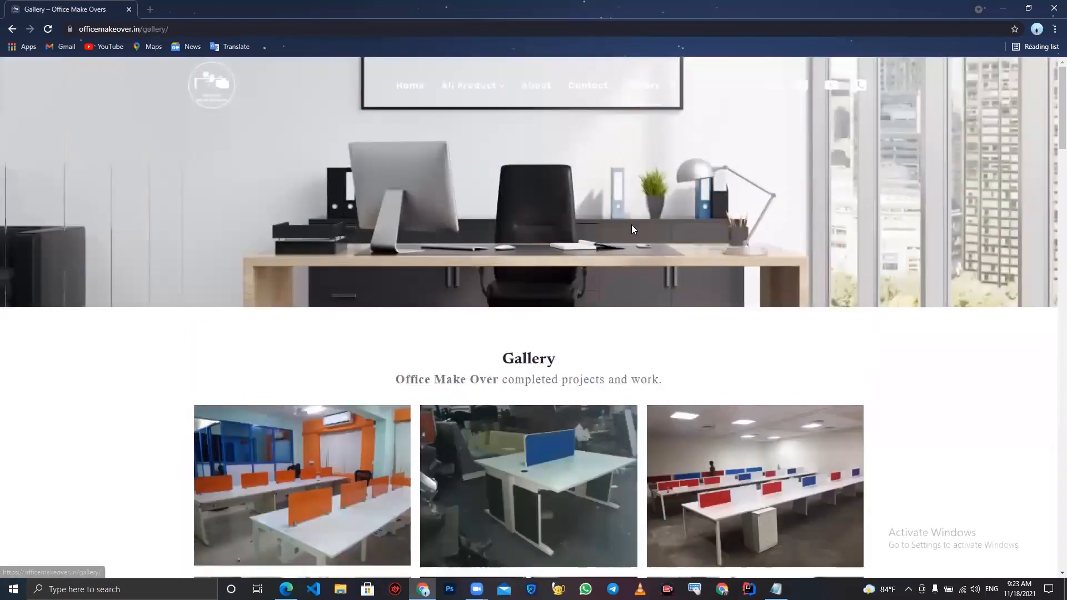
{"action": "scroll", "coordinate": [632, 224], "scroll_direction": "down", "scroll_amount": 4}
{"action": "scroll", "coordinate": [632, 230], "scroll_direction": "down", "scroll_amount": 20}
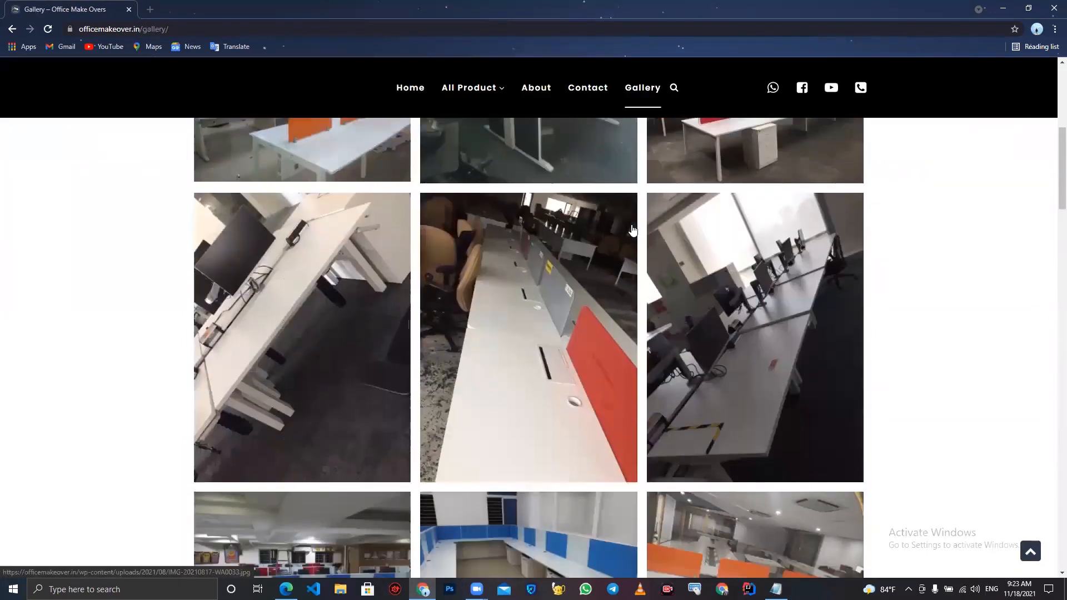
{"action": "scroll", "coordinate": [633, 230], "scroll_direction": "down", "scroll_amount": 15}
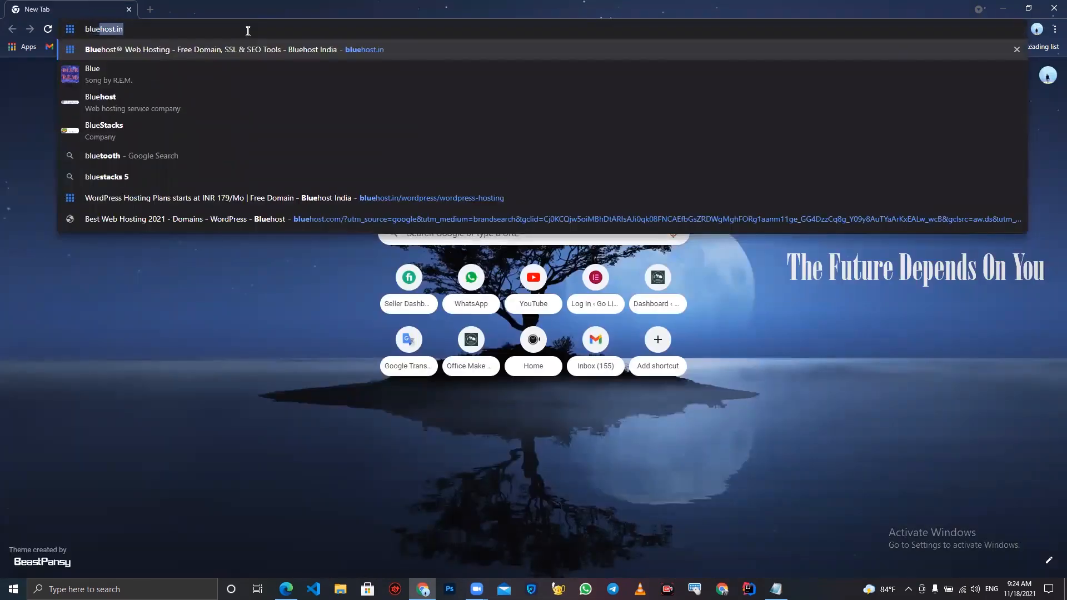
- Go to bluehost.in in a new browser tab
{"action": "type", "text": "host"}
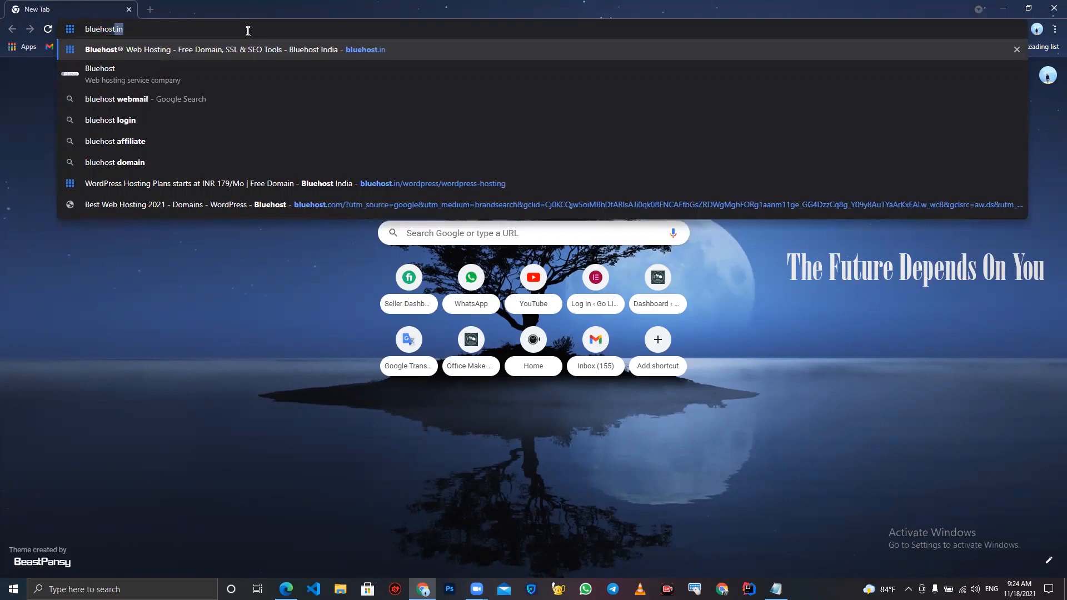
{"action": "type", "text": ".in"}
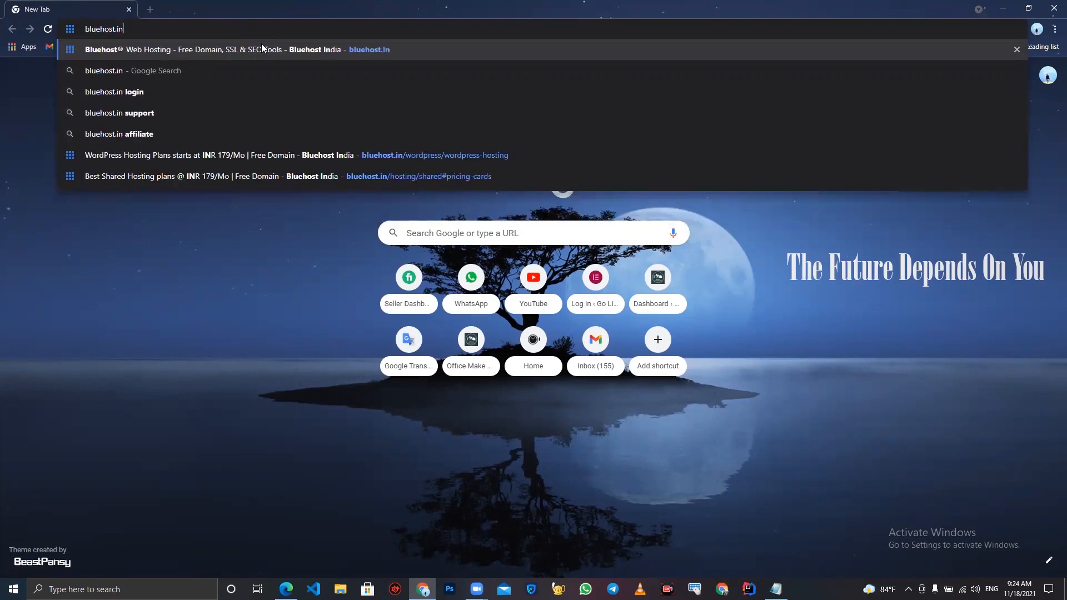
{"action": "key", "text": "Return"}
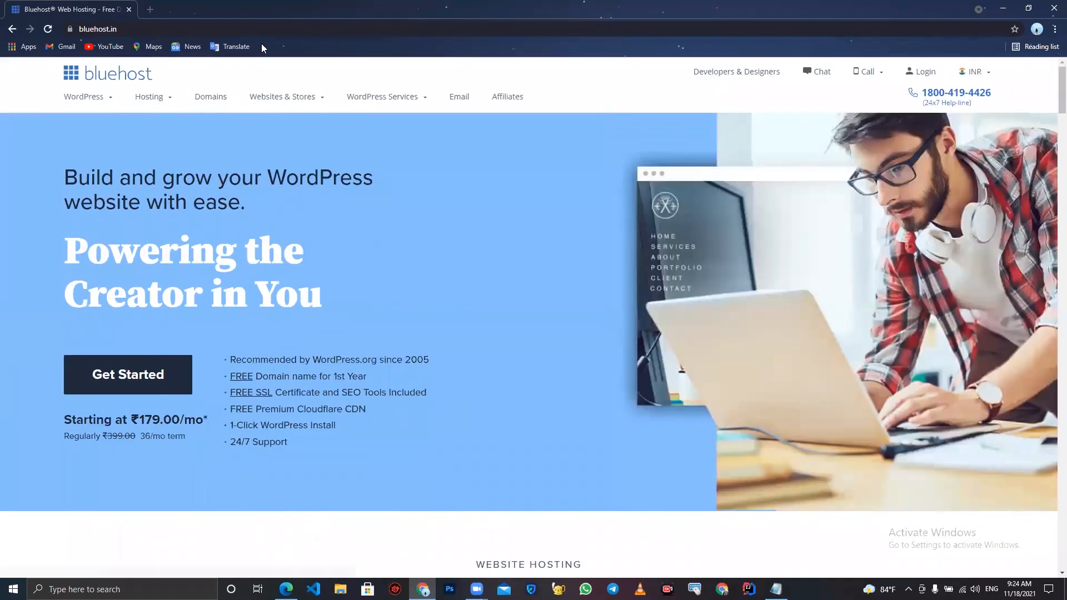
- Explore the Bluehost menus and open the WordPress Hosting page
{"action": "mouse_move", "coordinate": [87, 98]}
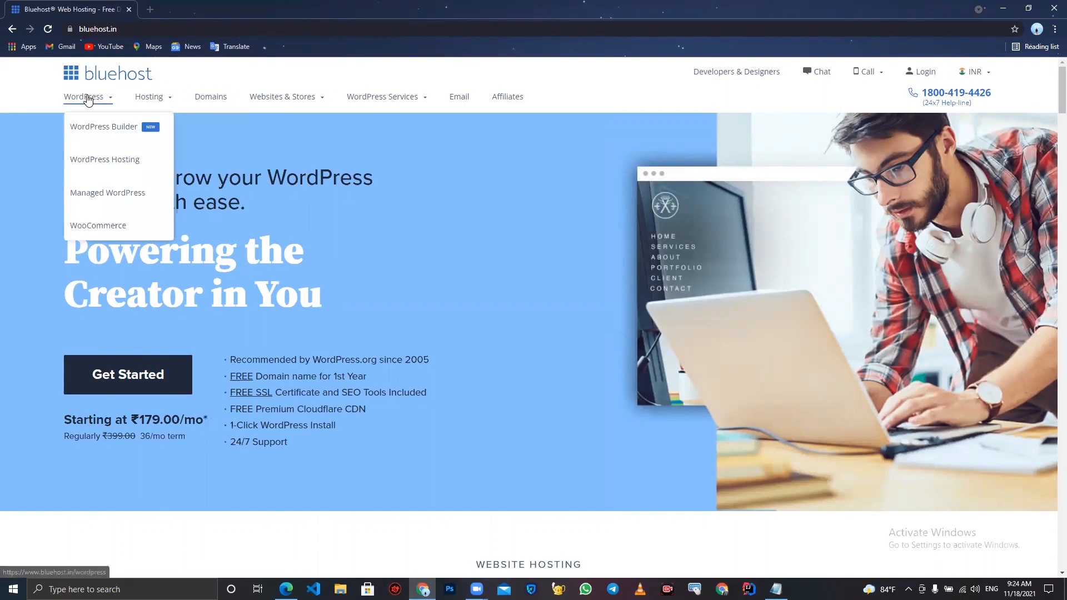
{"action": "mouse_move", "coordinate": [146, 105]}
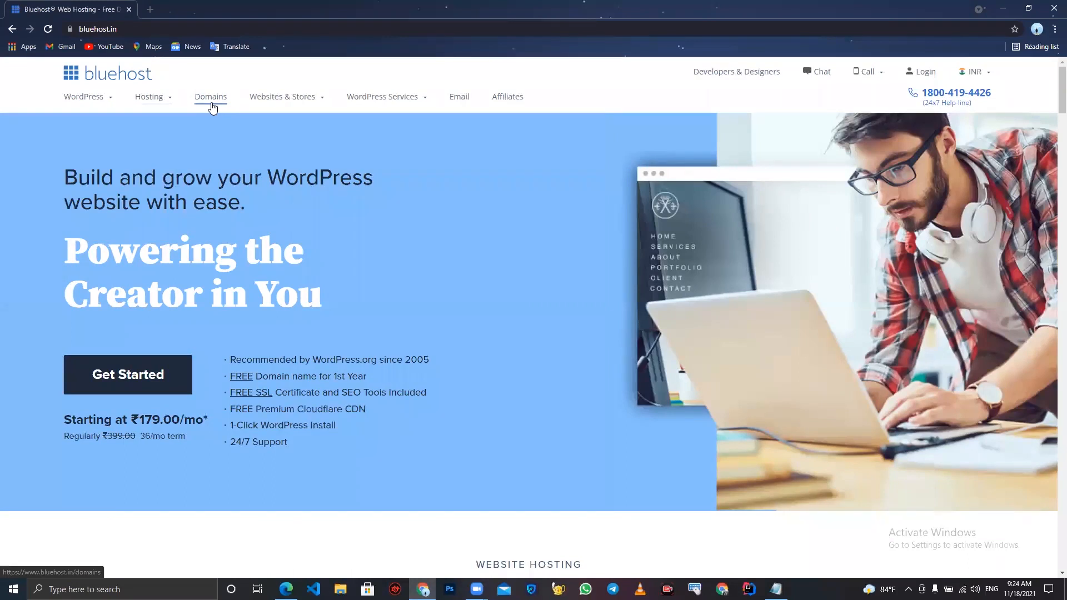
{"action": "mouse_move", "coordinate": [256, 110]}
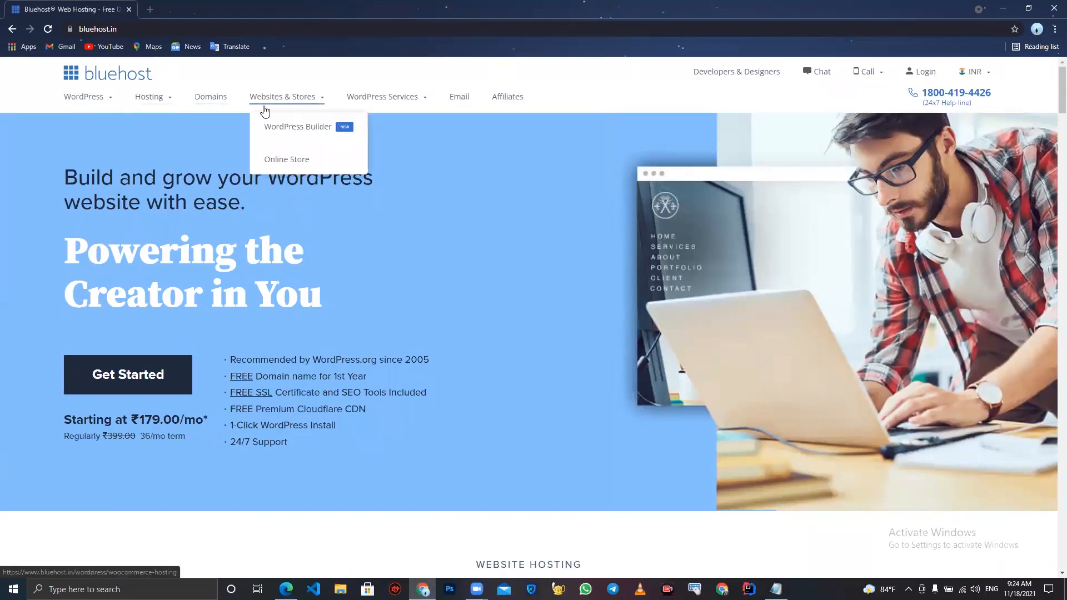
{"action": "mouse_move", "coordinate": [350, 109]}
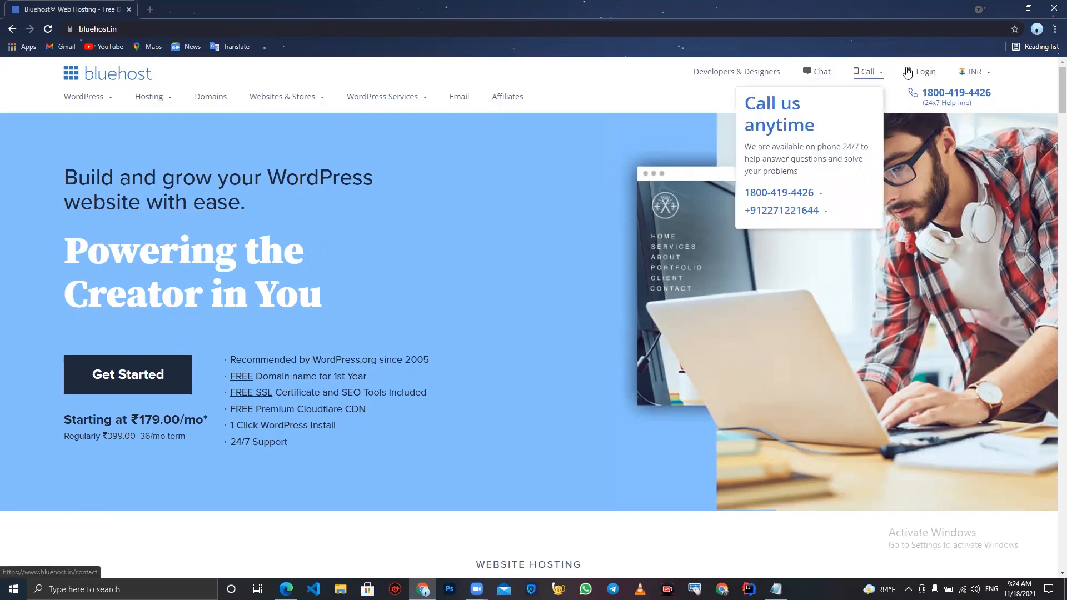
{"action": "mouse_move", "coordinate": [983, 74]}
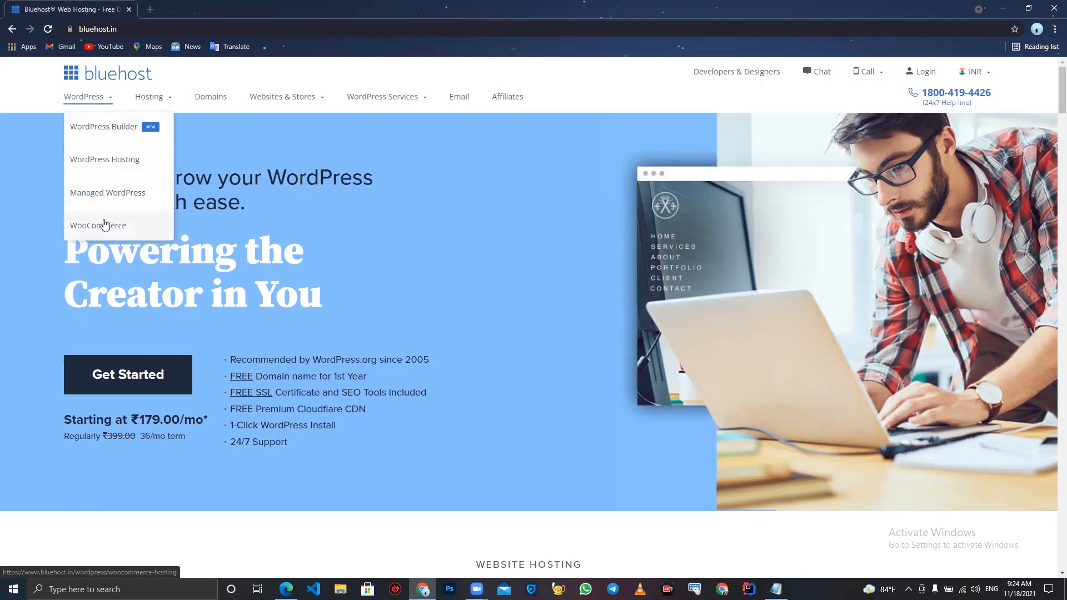
{"action": "left_click", "coordinate": [105, 161]}
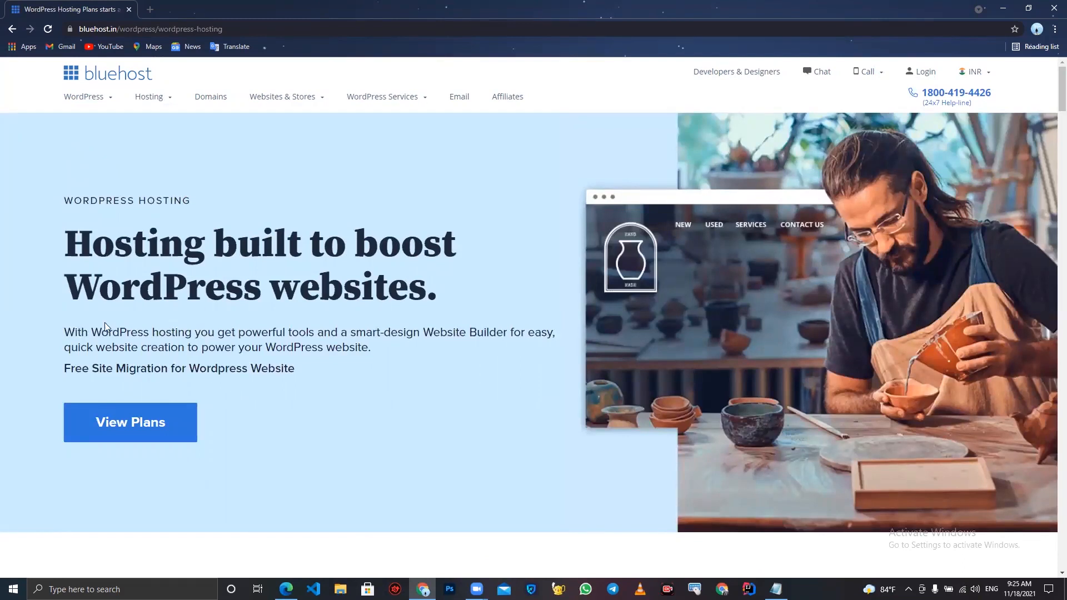
- Show the WordPress hosting plans and set the server location to India
{"action": "left_click", "coordinate": [98, 418]}
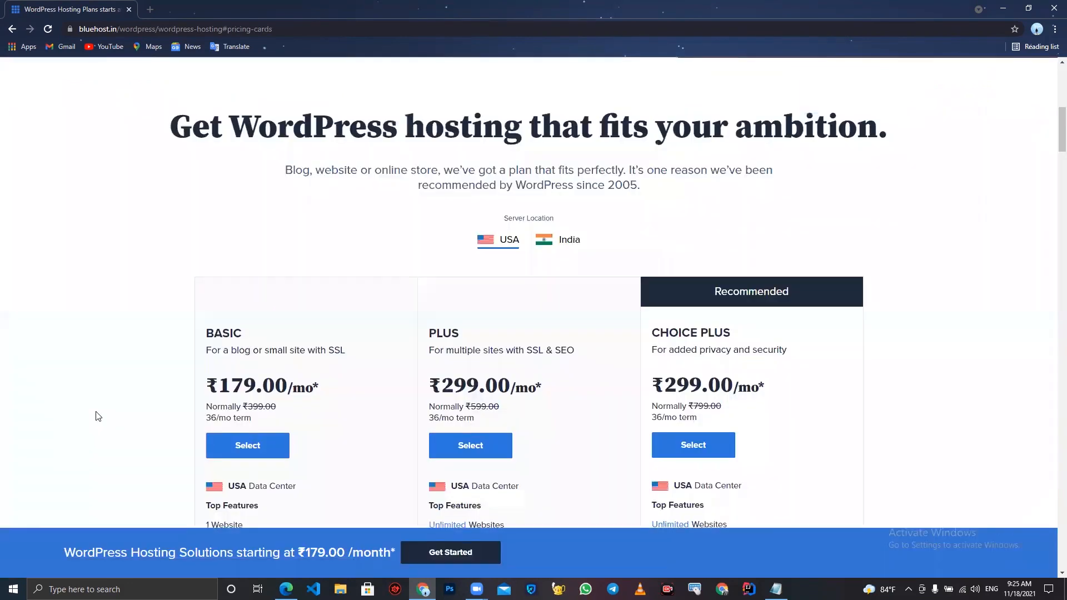
{"action": "scroll", "coordinate": [124, 425], "scroll_direction": "down", "scroll_amount": 2}
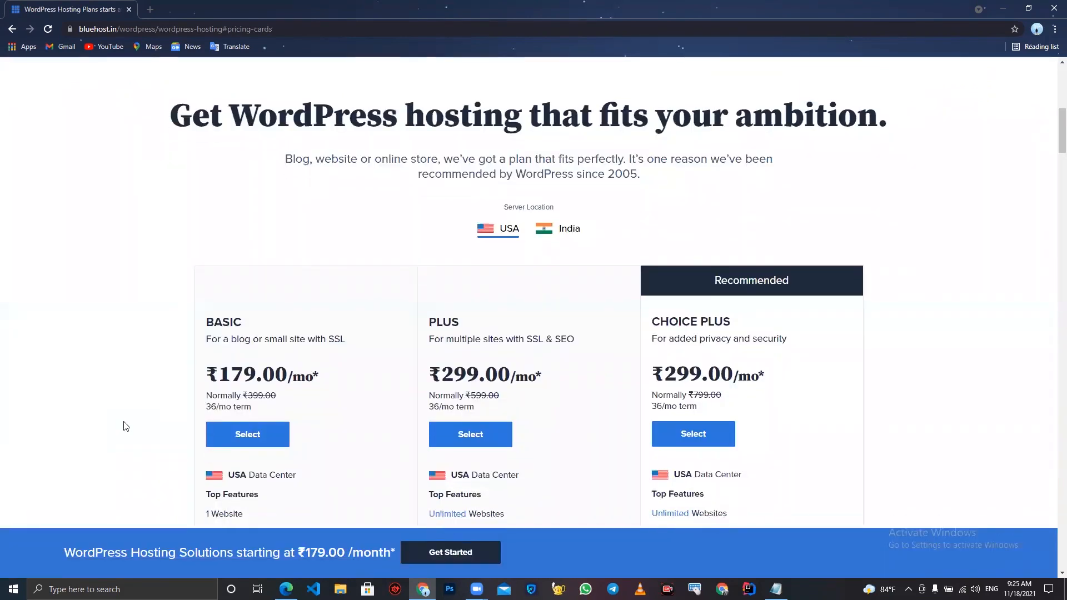
{"action": "left_click", "coordinate": [558, 147]}
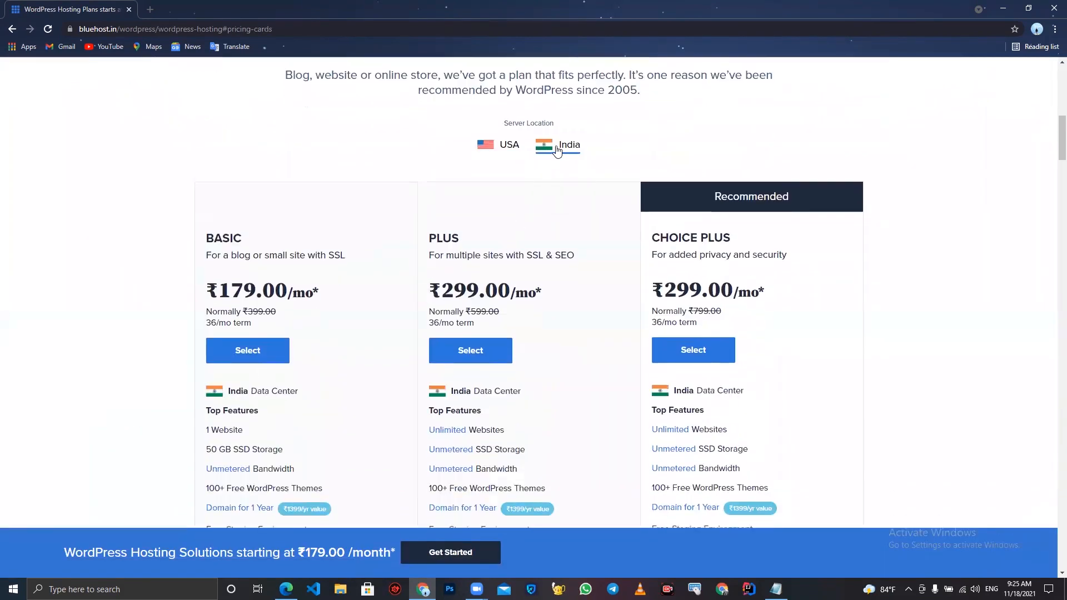
- Switch the server location to USA and compare the features listed for the three WordPress hosting plans
{"action": "left_click", "coordinate": [509, 149]}
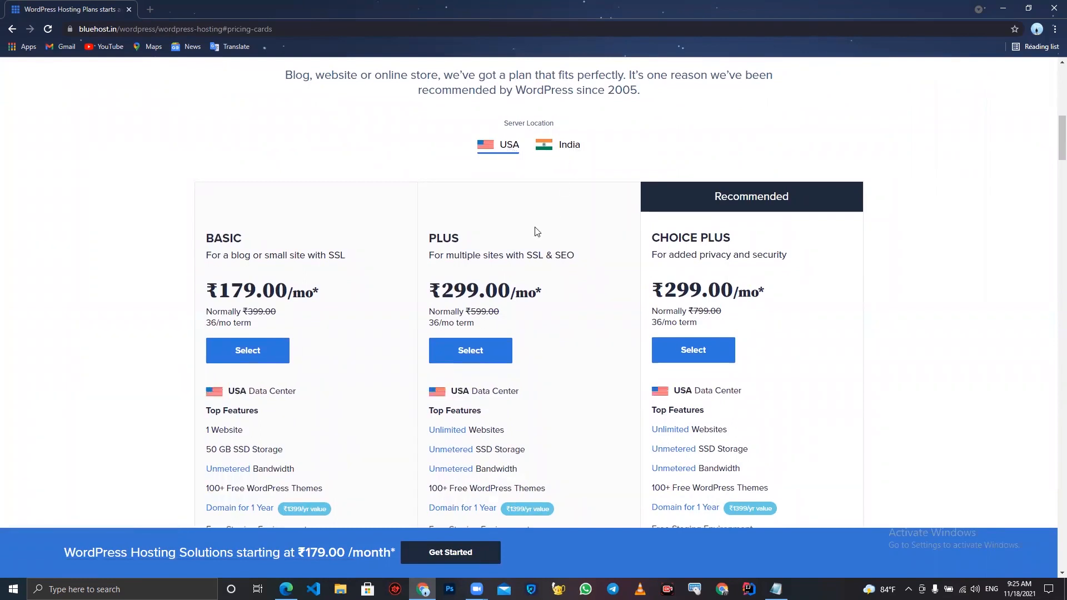
{"action": "scroll", "coordinate": [484, 273], "scroll_direction": "down", "scroll_amount": 2}
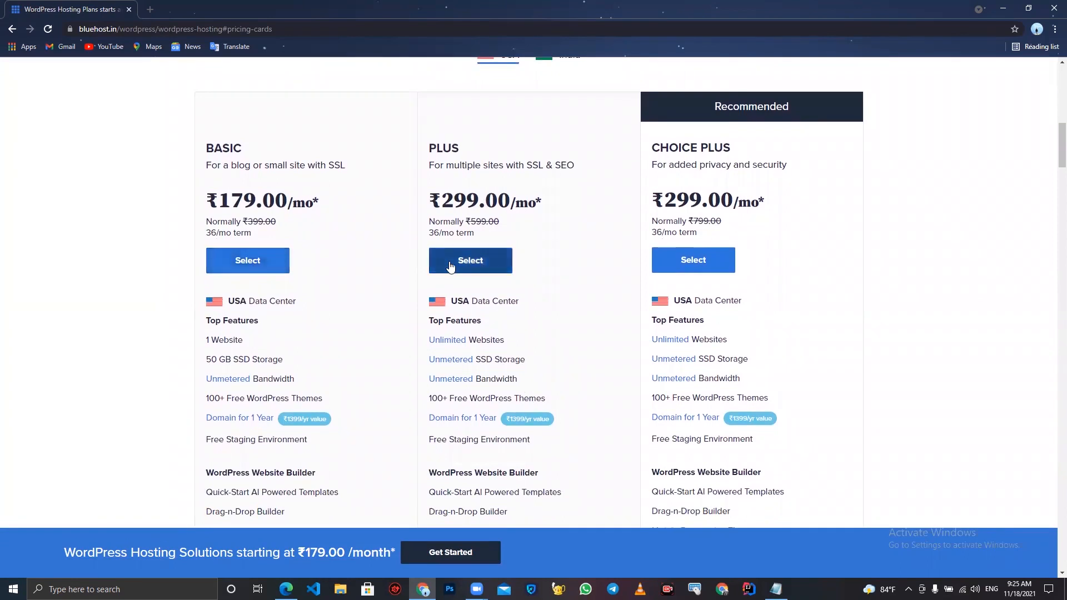
{"action": "scroll", "coordinate": [689, 271], "scroll_direction": "down", "scroll_amount": 1}
{"action": "scroll", "coordinate": [688, 273], "scroll_direction": "down", "scroll_amount": 4}
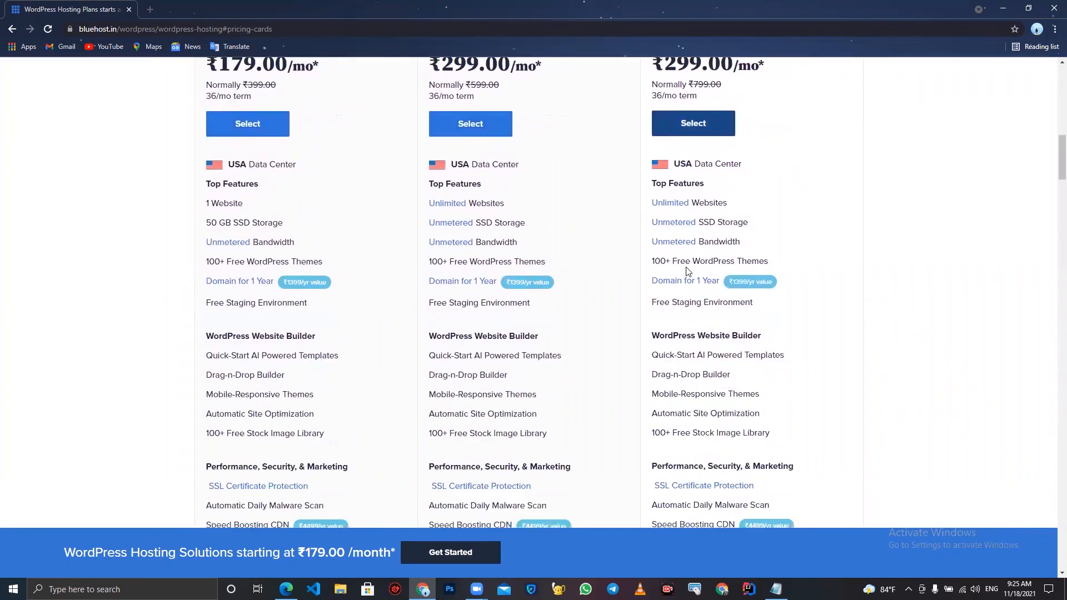
{"action": "scroll", "coordinate": [575, 385], "scroll_direction": "down", "scroll_amount": 5}
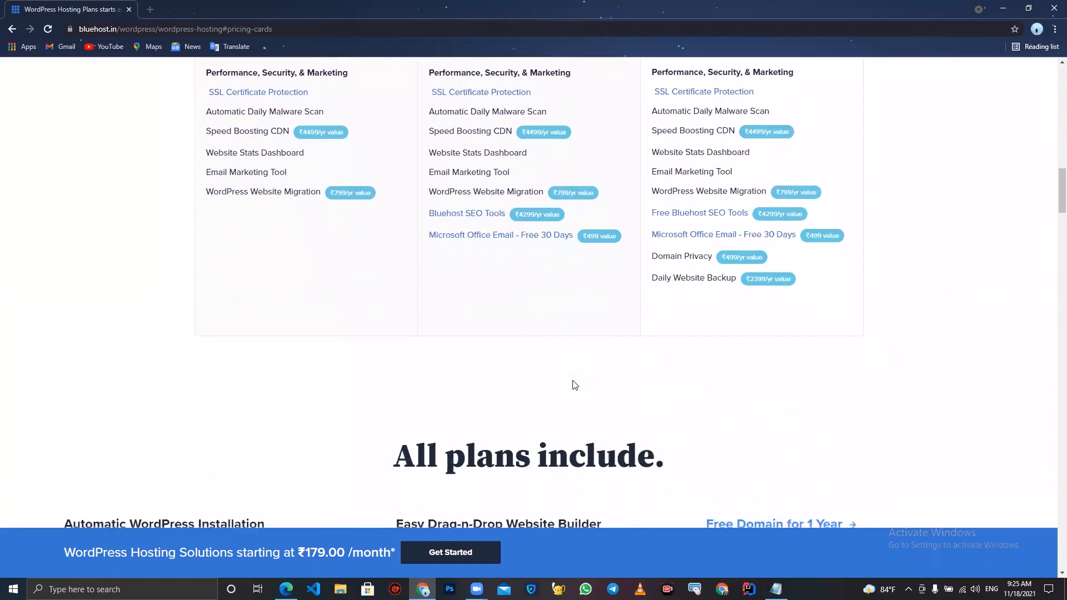
{"action": "scroll", "coordinate": [574, 384], "scroll_direction": "up", "scroll_amount": 4}
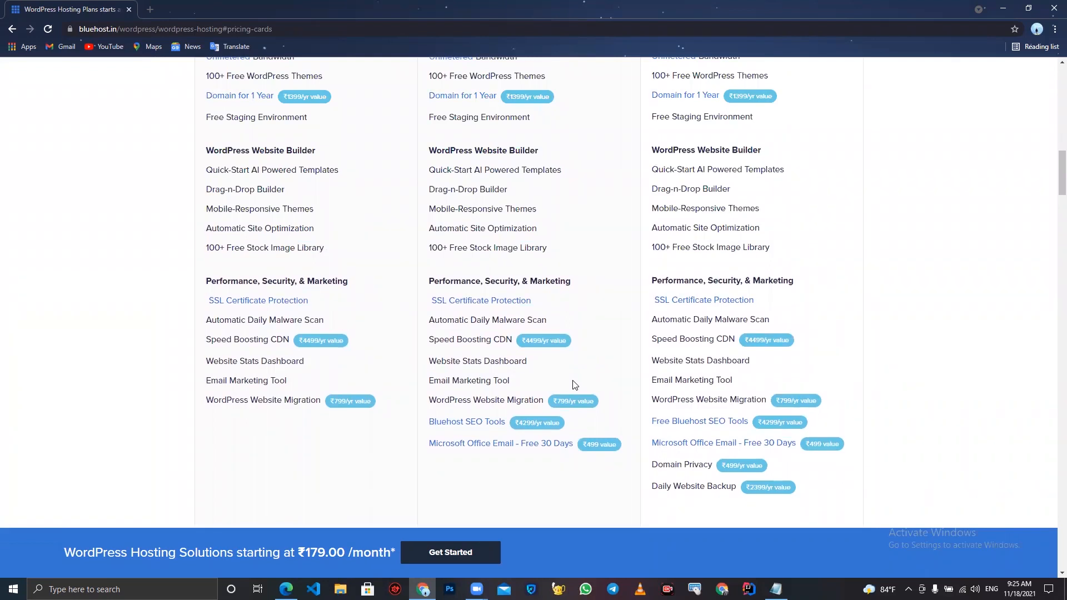
{"action": "scroll", "coordinate": [573, 384], "scroll_direction": "up", "scroll_amount": 4}
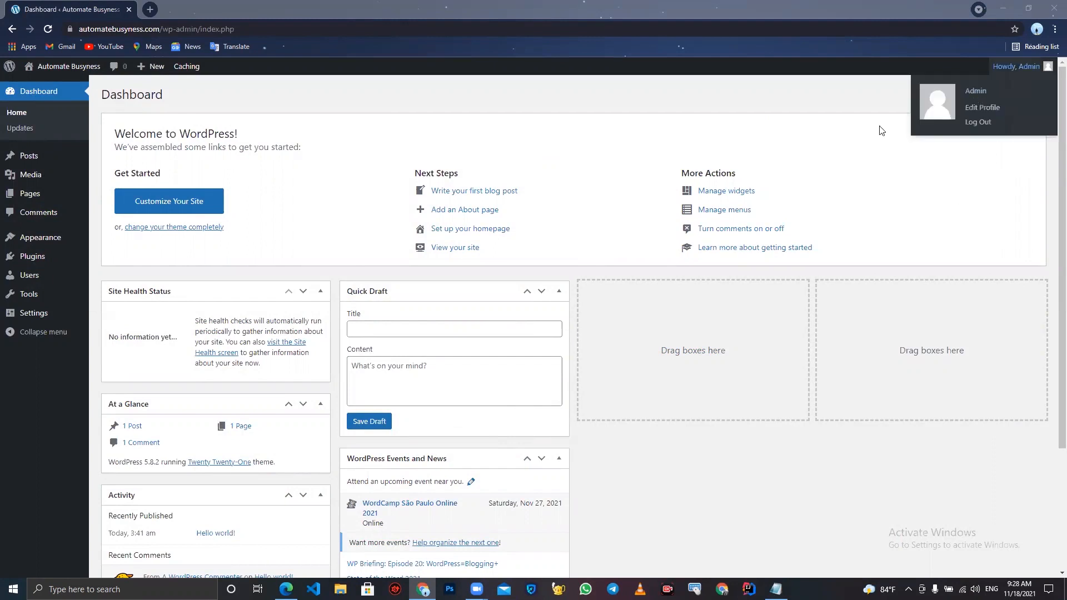
- Hide all dashboard boxes: Site Health Status, At a Glance, Activity, Quick Draft, WordPress Events and News, and Welcome
{"action": "left_click", "coordinate": [943, 85]}
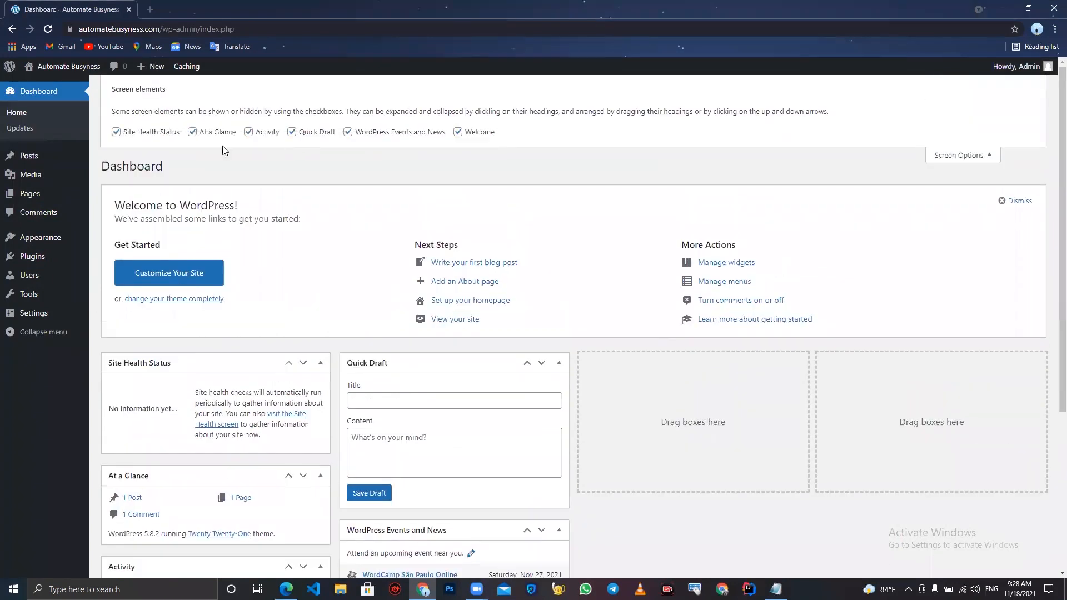
{"action": "left_click", "coordinate": [138, 136]}
{"action": "left_click", "coordinate": [193, 132]}
{"action": "left_click", "coordinate": [248, 132]}
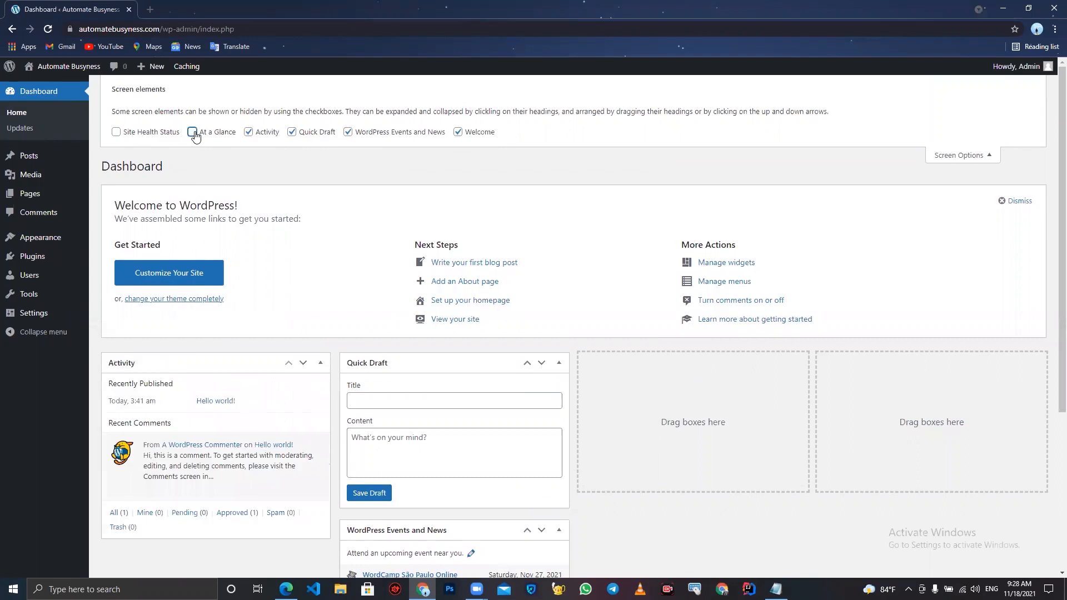
{"action": "left_click", "coordinate": [291, 131]}
{"action": "left_click", "coordinate": [348, 132]}
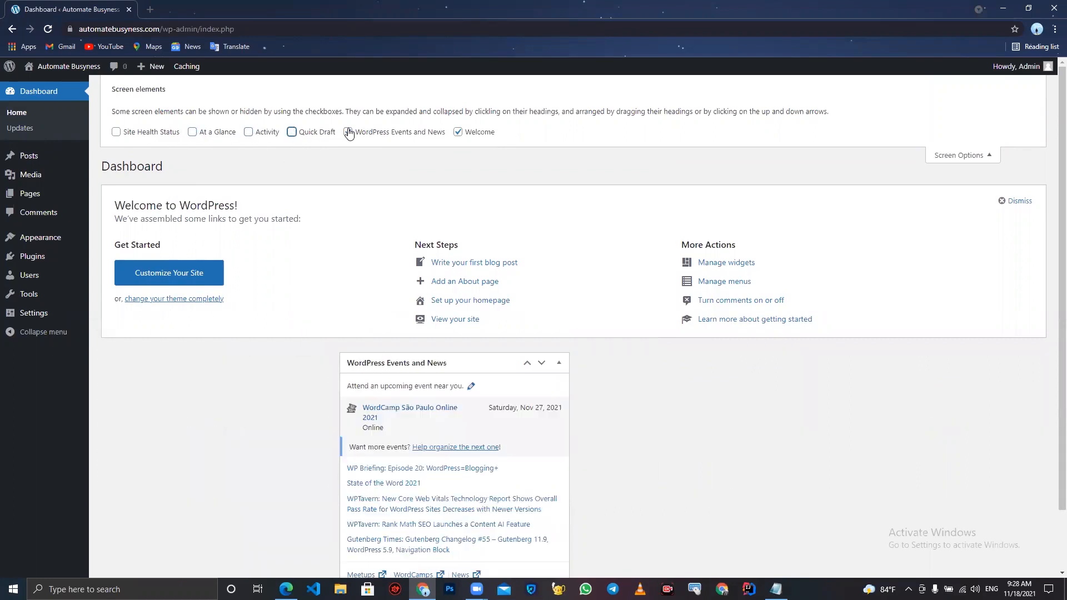
{"action": "left_click", "coordinate": [457, 132]}
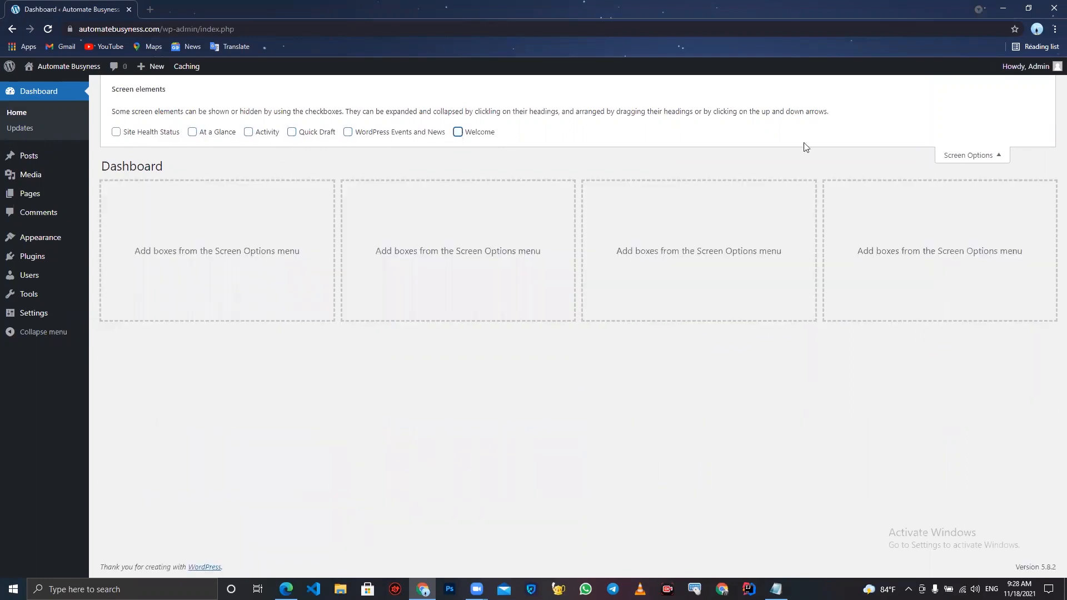
{"action": "left_click", "coordinate": [945, 155]}
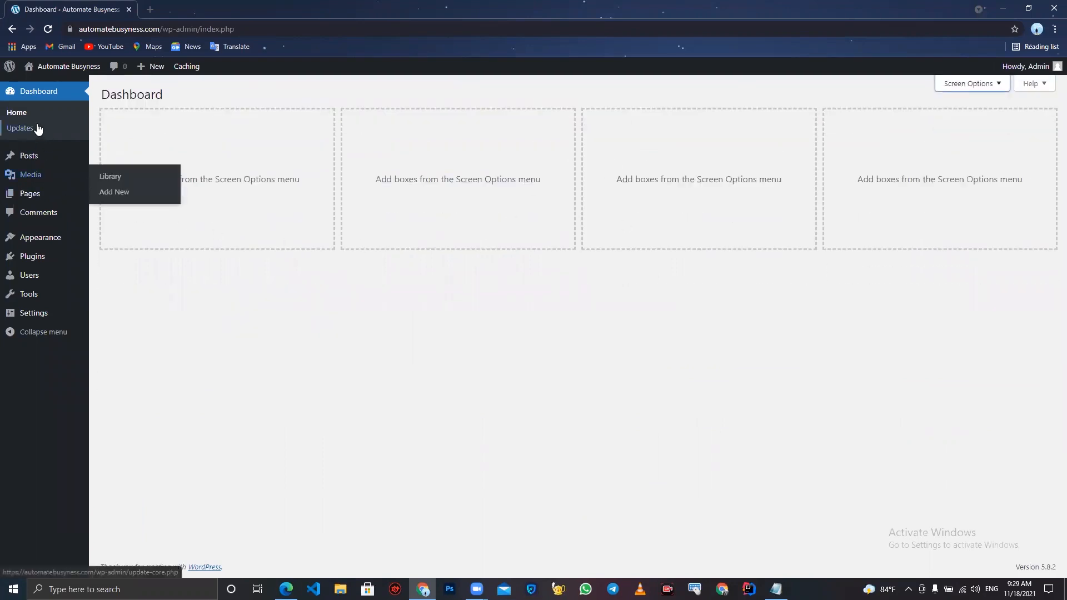
- Trash the default Hello world! post, then the Privacy Policy and Sample Page pages
{"action": "left_click", "coordinate": [35, 165]}
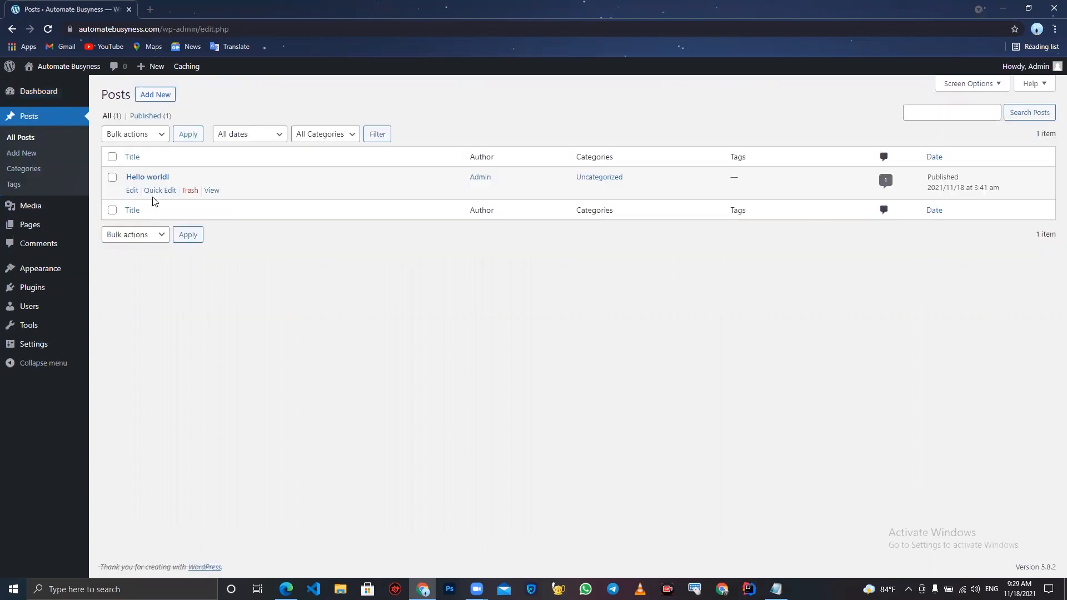
{"action": "left_click", "coordinate": [189, 190]}
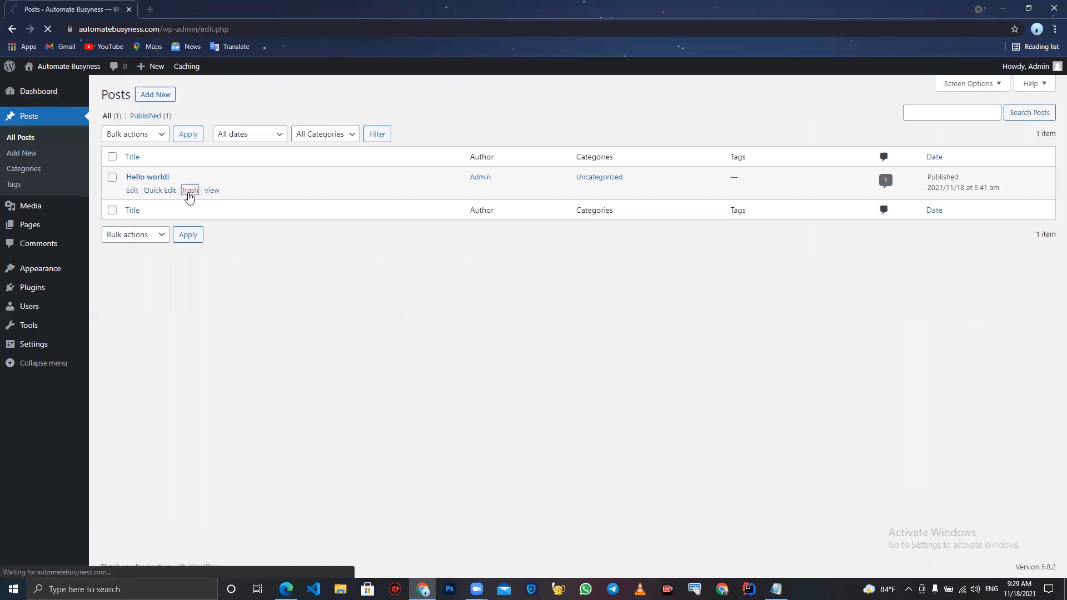
{"action": "left_click", "coordinate": [43, 227]}
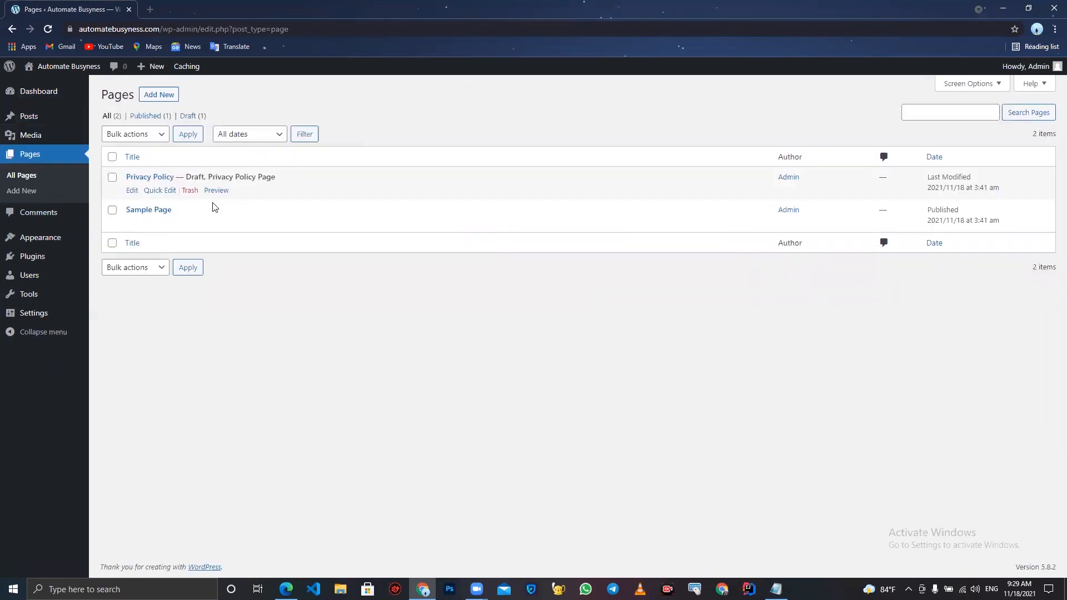
{"action": "left_click", "coordinate": [190, 190]}
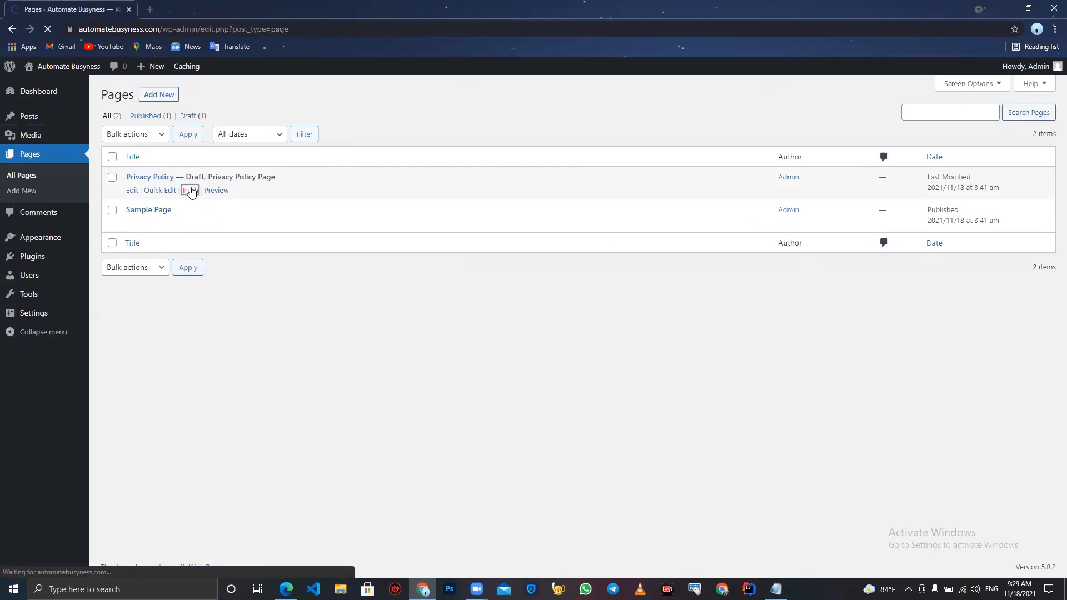
{"action": "left_click", "coordinate": [188, 225]}
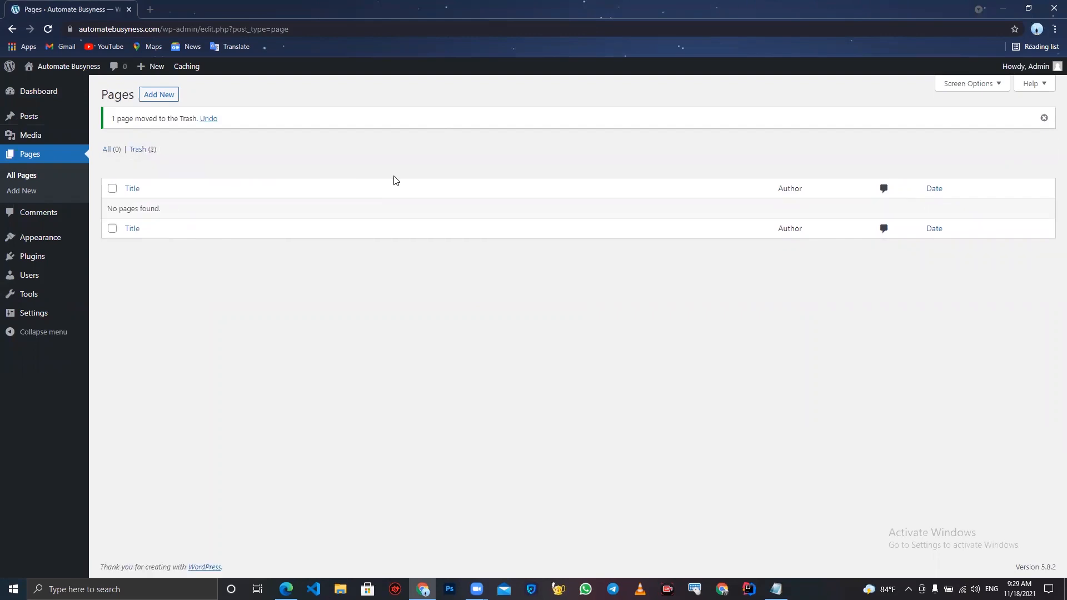
- Install and activate the Kadence theme from the Add Themes library
{"action": "mouse_move", "coordinate": [52, 247]}
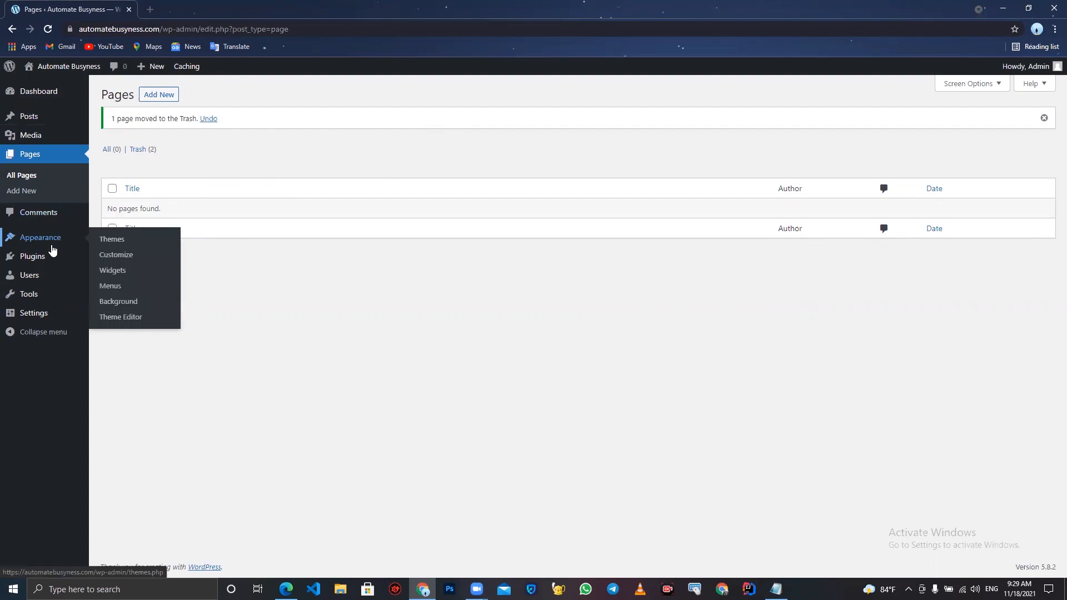
{"action": "left_click", "coordinate": [103, 243]}
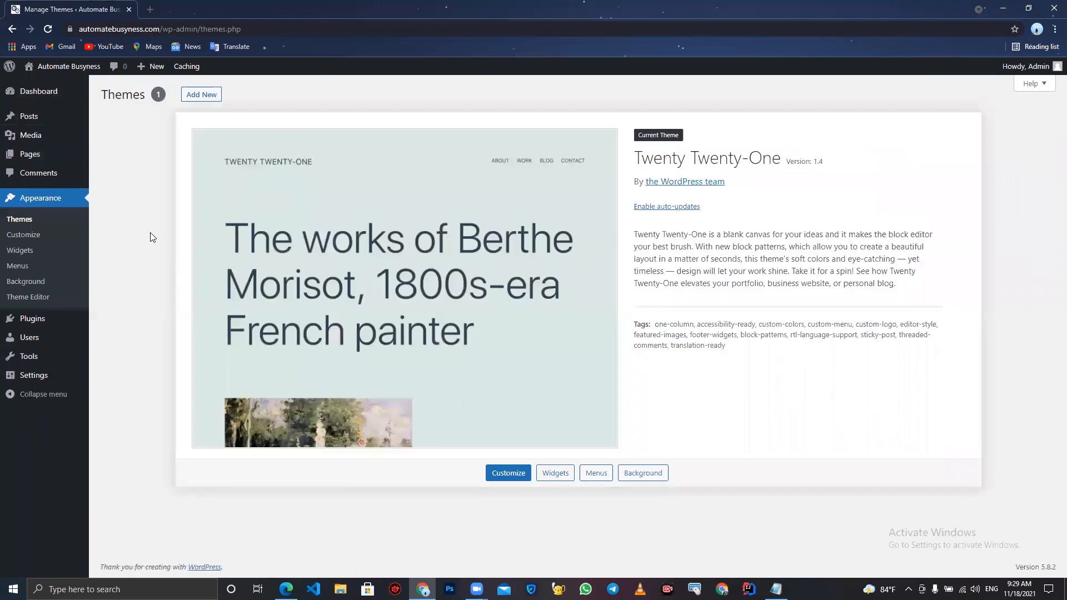
{"action": "left_click", "coordinate": [202, 95]}
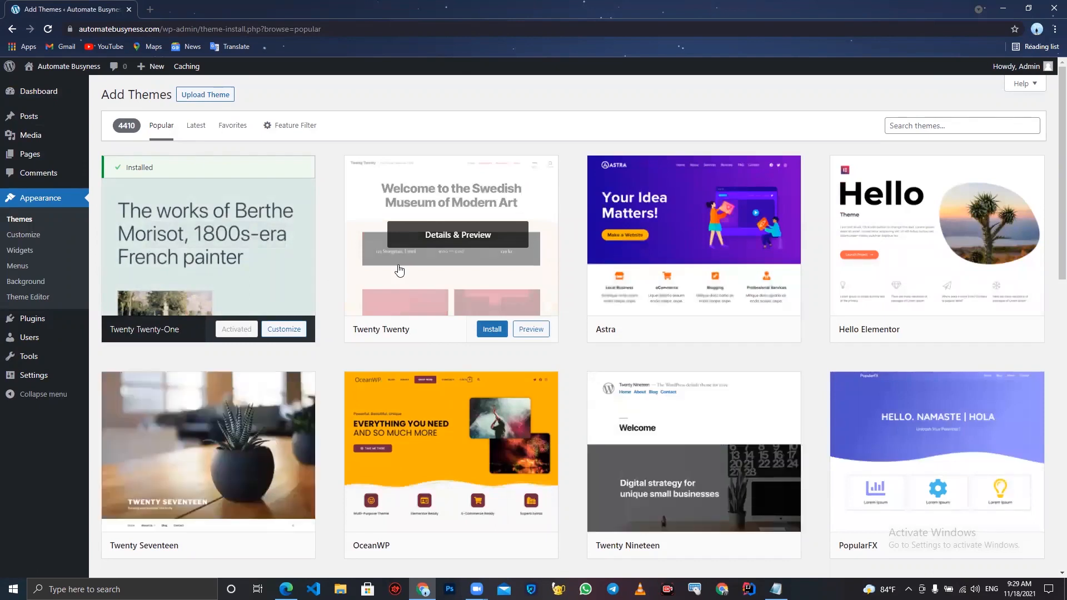
{"action": "scroll", "coordinate": [399, 271], "scroll_direction": "down", "scroll_amount": 2}
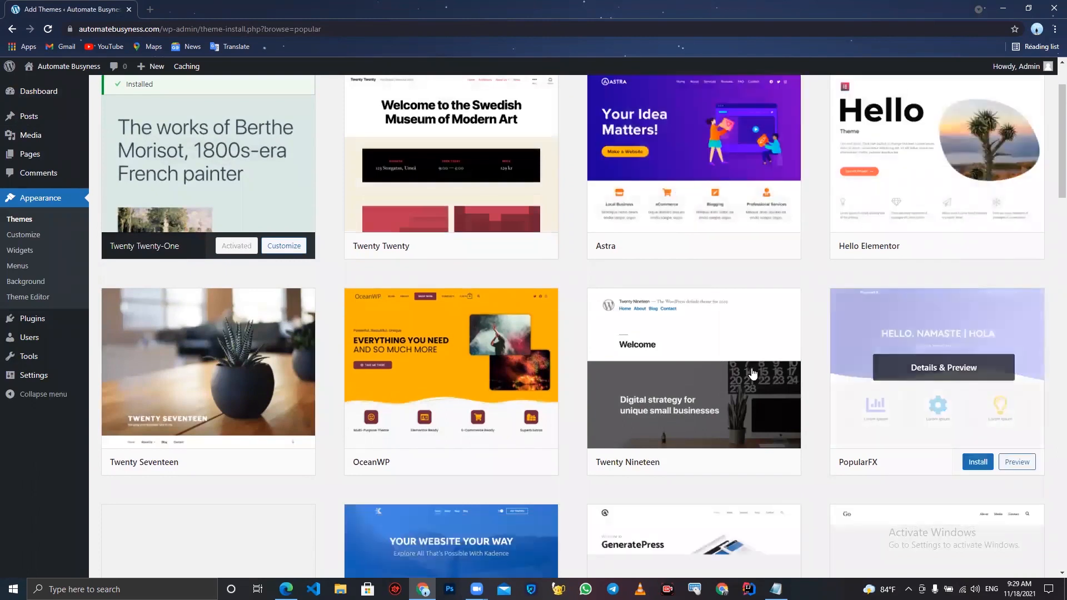
{"action": "scroll", "coordinate": [655, 378], "scroll_direction": "down", "scroll_amount": 1}
{"action": "scroll", "coordinate": [655, 378], "scroll_direction": "down", "scroll_amount": 3}
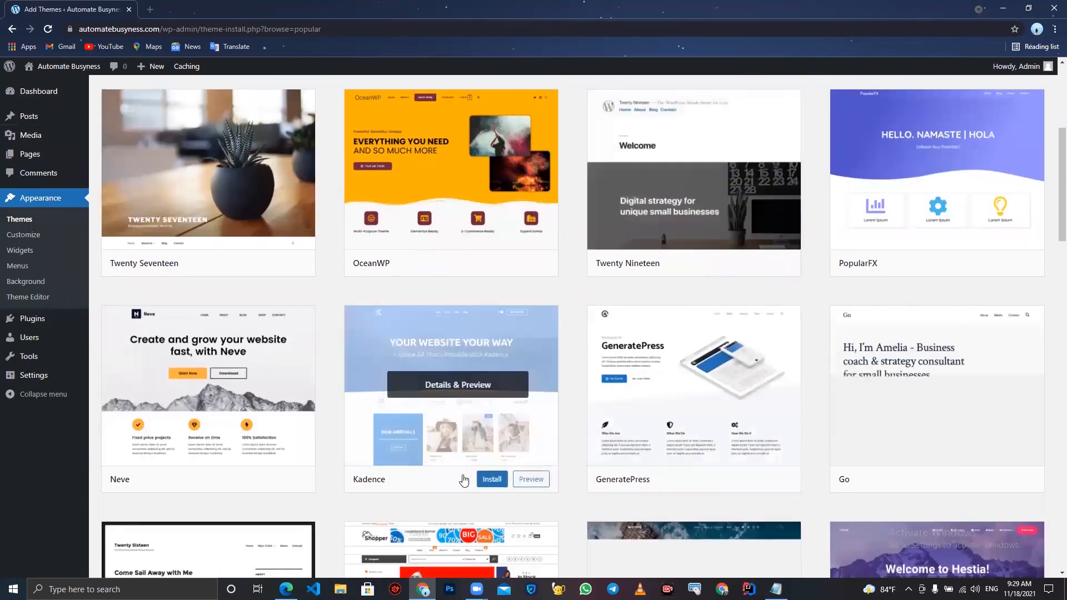
{"action": "left_click", "coordinate": [492, 482]}
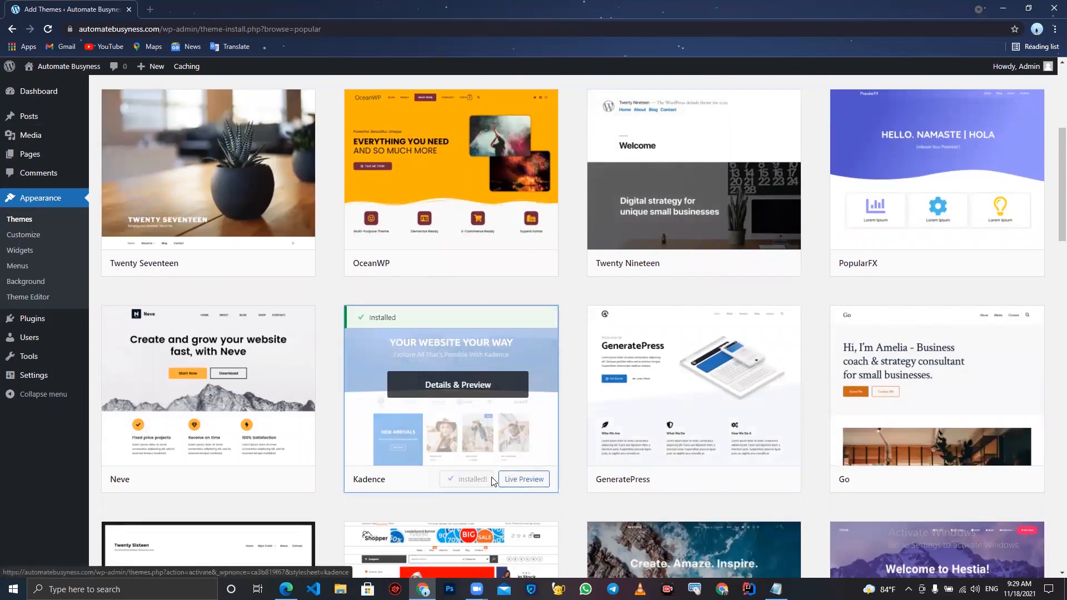
{"action": "left_click", "coordinate": [475, 482]}
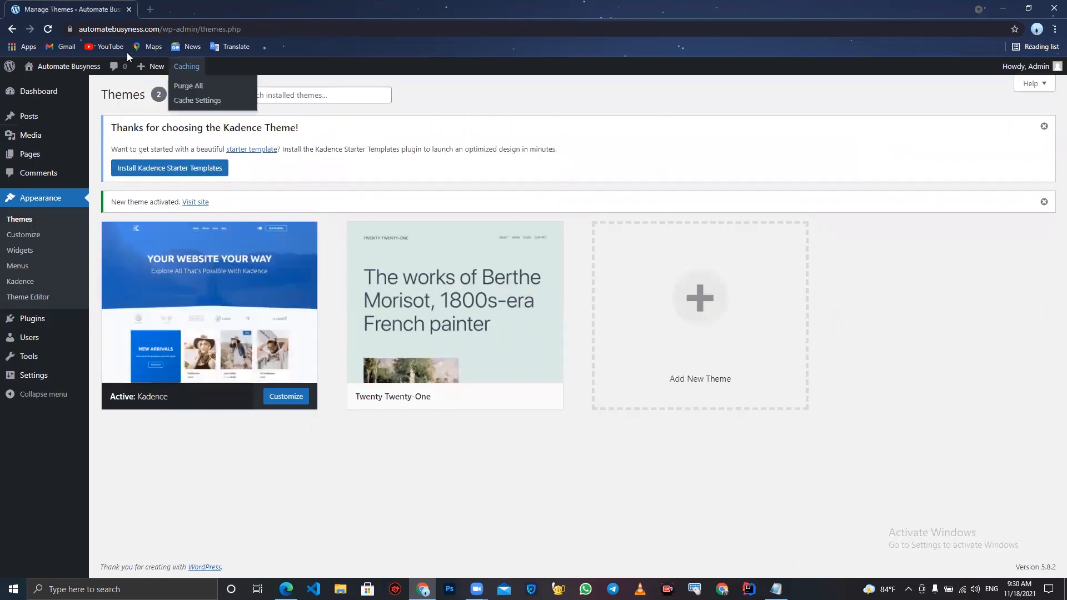
- Open the site's front end in a new tab to preview the Kadence theme, then return to the admin tab
{"action": "right_click", "coordinate": [62, 66]}
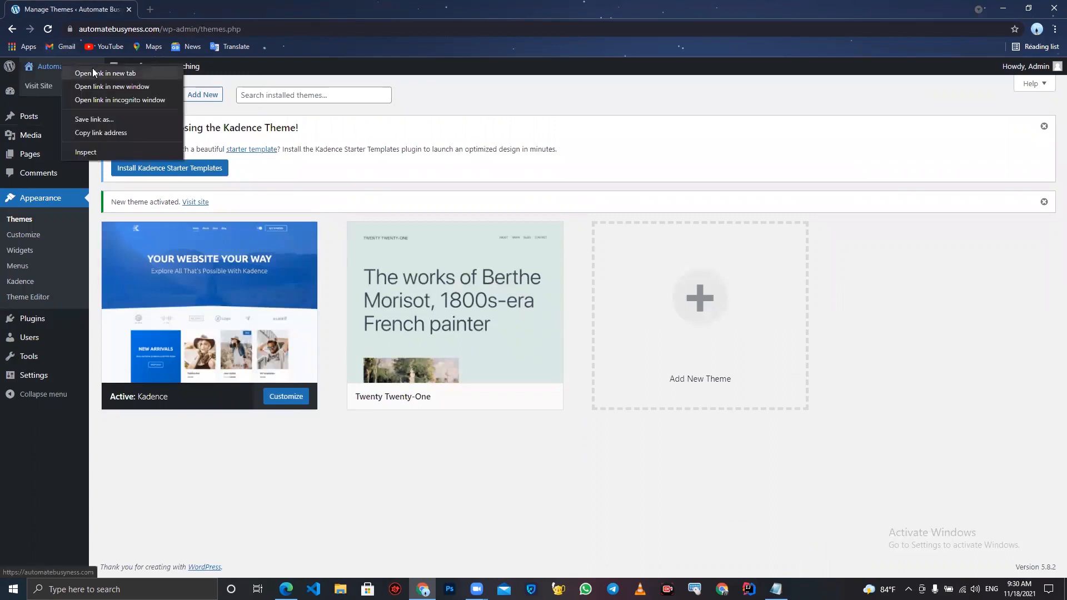
{"action": "left_click", "coordinate": [93, 73]}
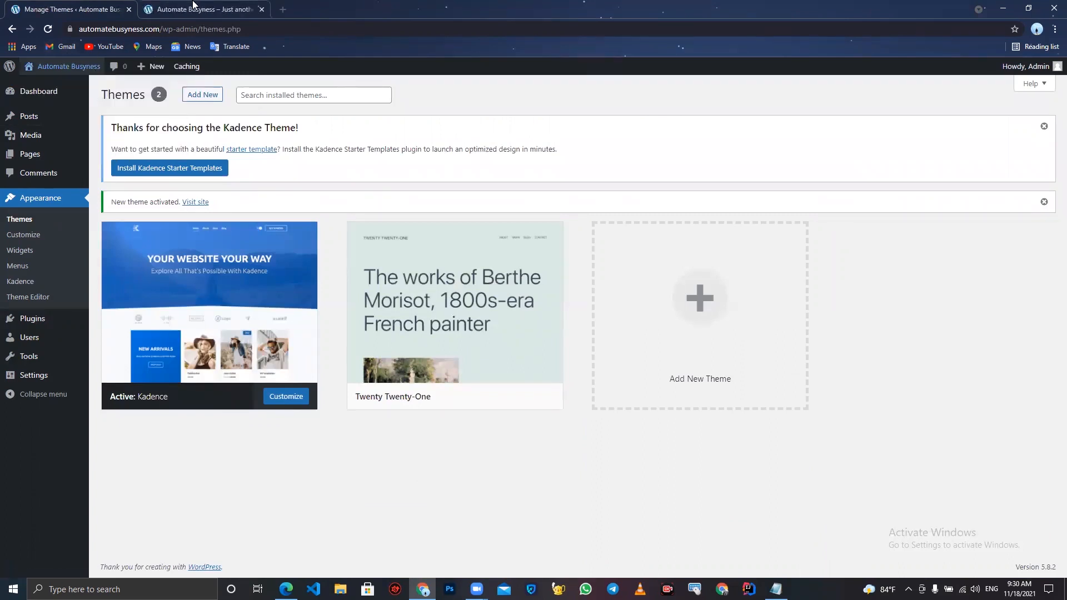
{"action": "left_click", "coordinate": [193, 4]}
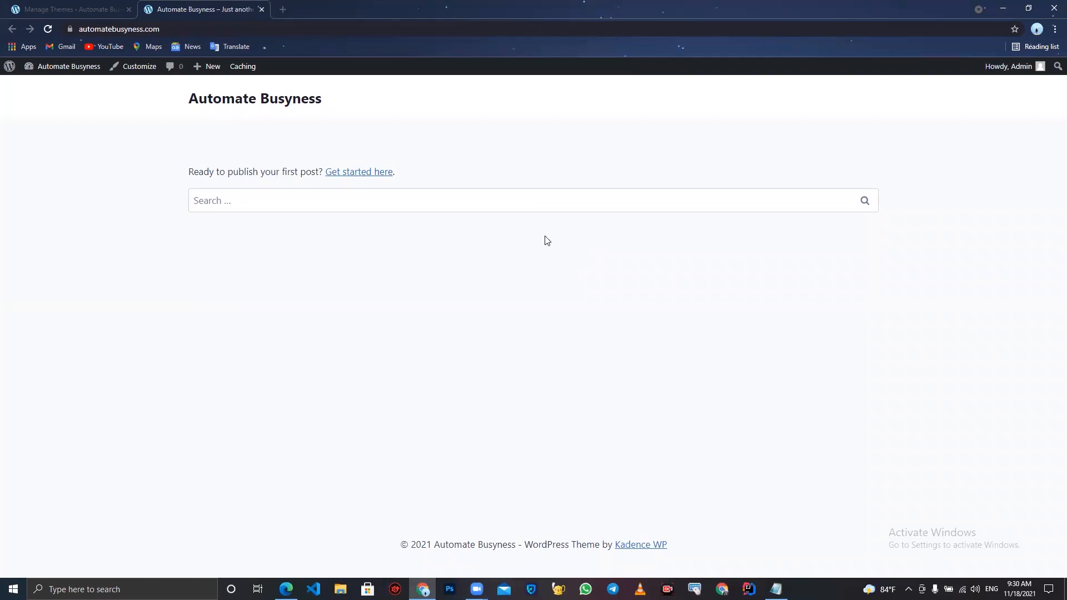
{"action": "left_click", "coordinate": [59, 4]}
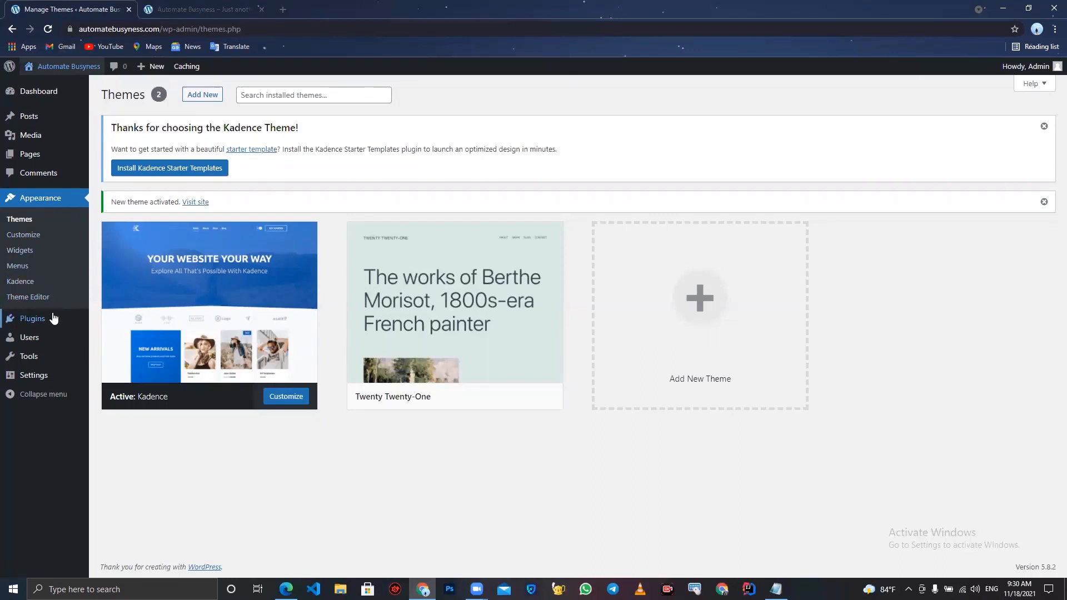
- Search the plugin directory for elementor, then install and activate Elementor Website Builder
{"action": "mouse_move", "coordinate": [53, 319]}
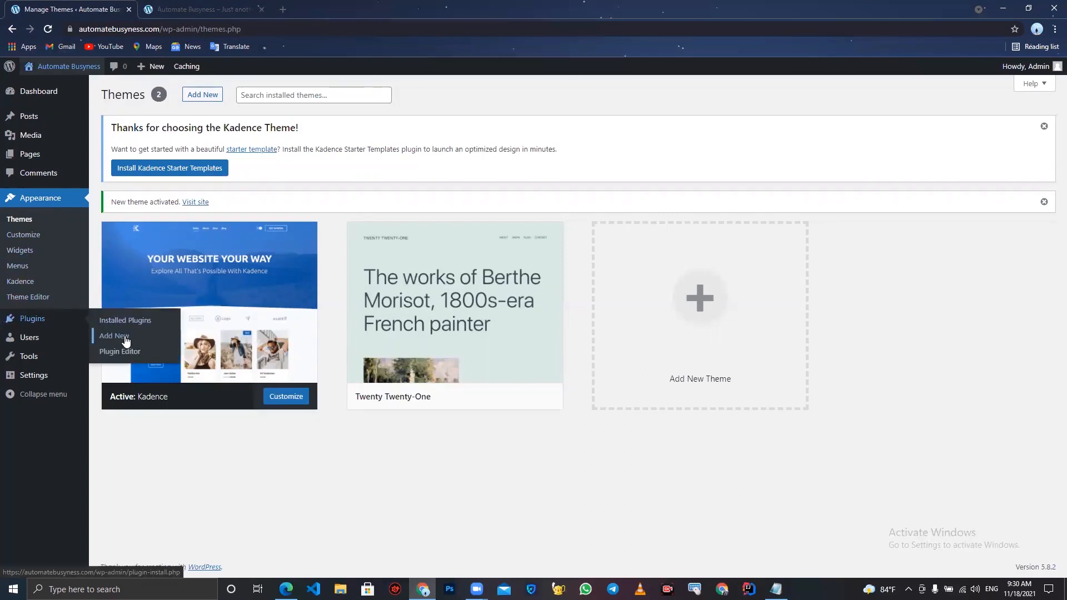
{"action": "left_click", "coordinate": [126, 341]}
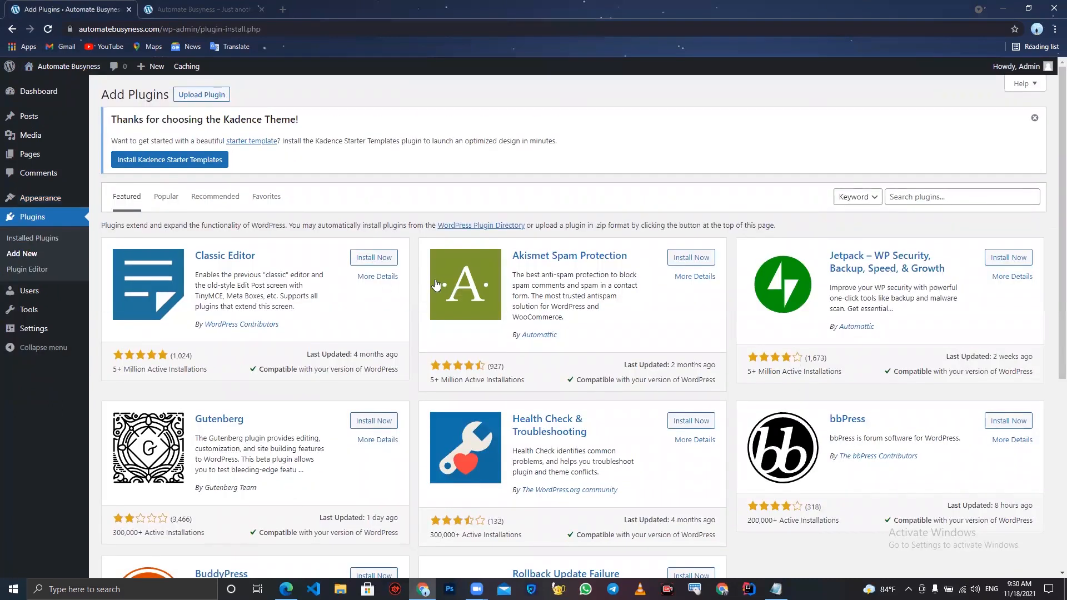
{"action": "left_click", "coordinate": [965, 194]}
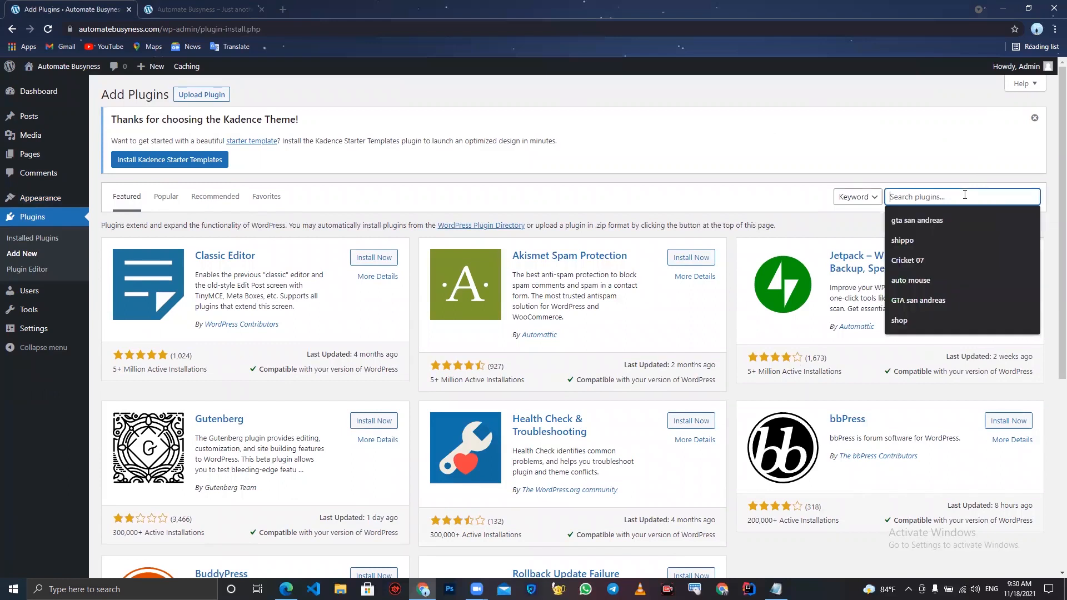
{"action": "type", "text": "elementor"}
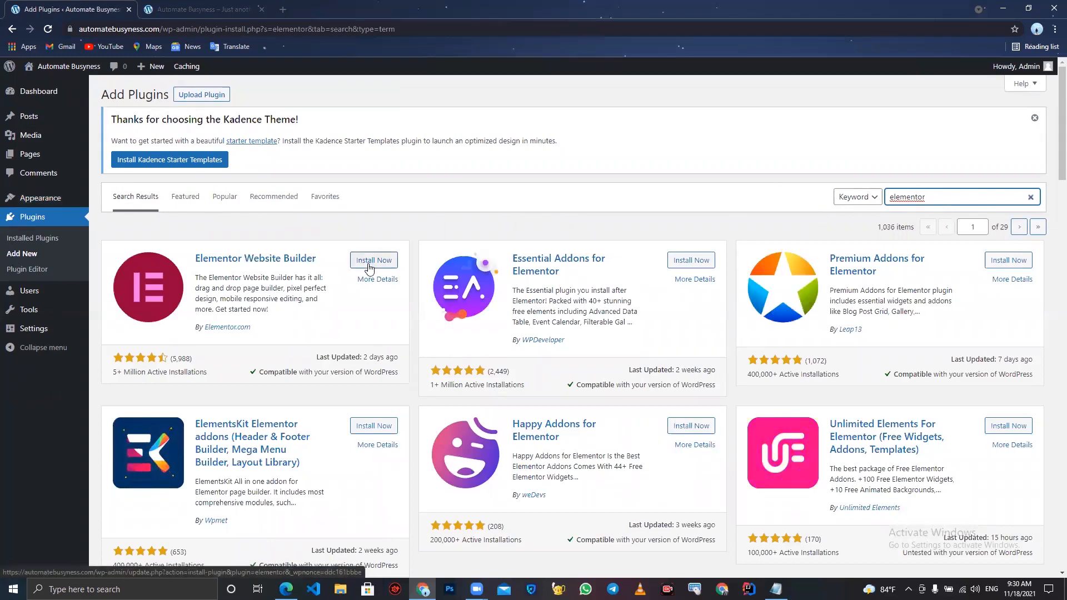
{"action": "left_click", "coordinate": [370, 261]}
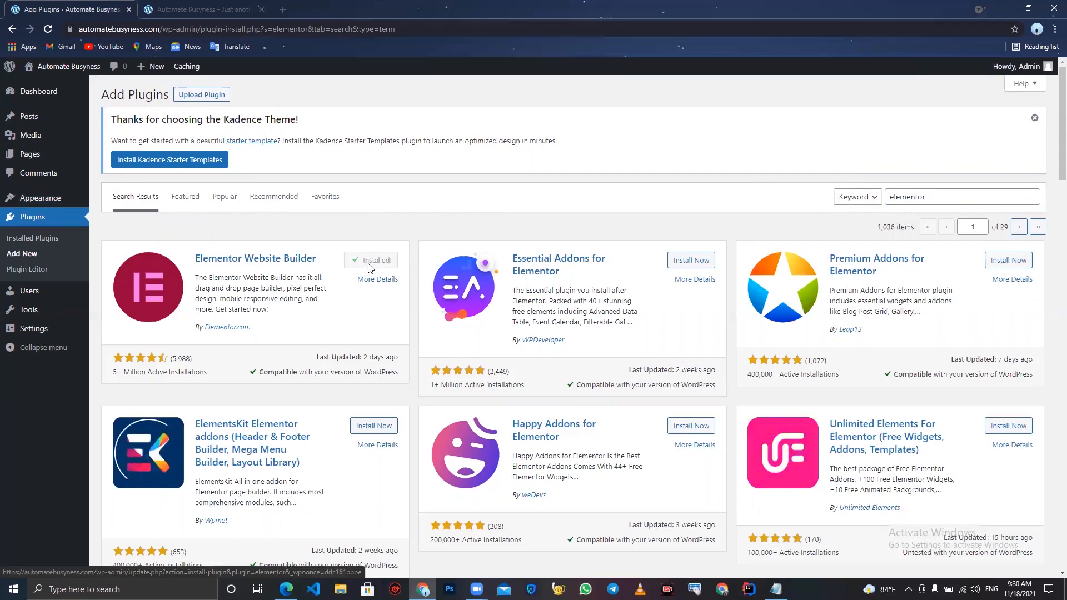
{"action": "left_click", "coordinate": [369, 266]}
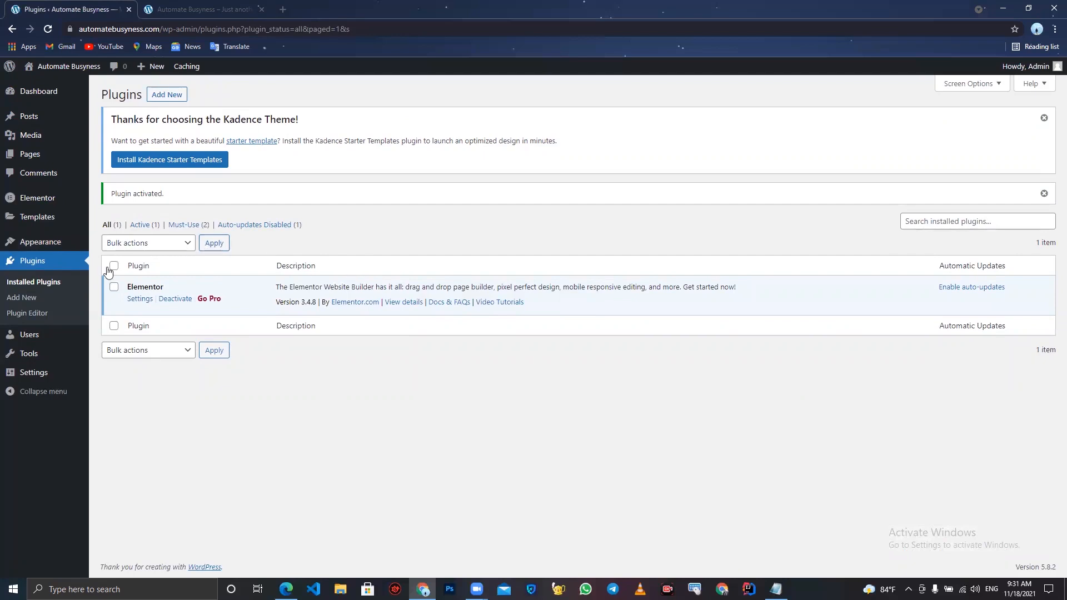
- Open General Settings and enter Office Make Over as the site title
{"action": "left_click", "coordinate": [47, 380]}
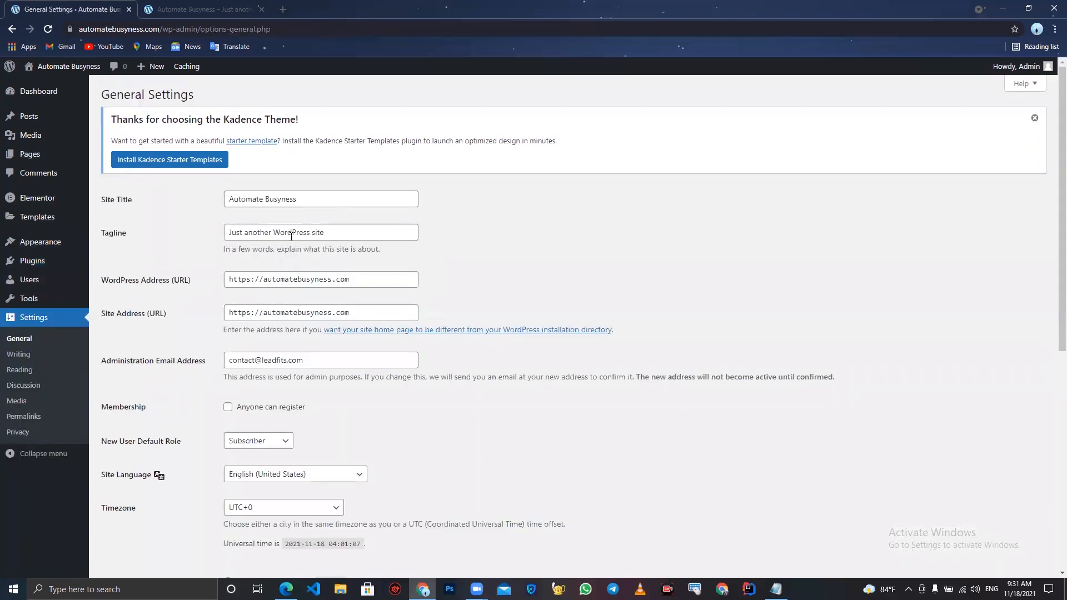
{"action": "triple_click", "coordinate": [325, 203]}
{"action": "mouse_move", "coordinate": [5, 141]}
{"action": "key", "text": "BackSpace"}
{"action": "type", "text": "auton"}
{"action": "key", "text": "BackSpace"}
{"action": "key", "text": "BackSpace"}
{"action": "key", "text": "BackSpace"}
{"action": "key", "text": "BackSpace"}
{"action": "key", "text": "BackSpace"}
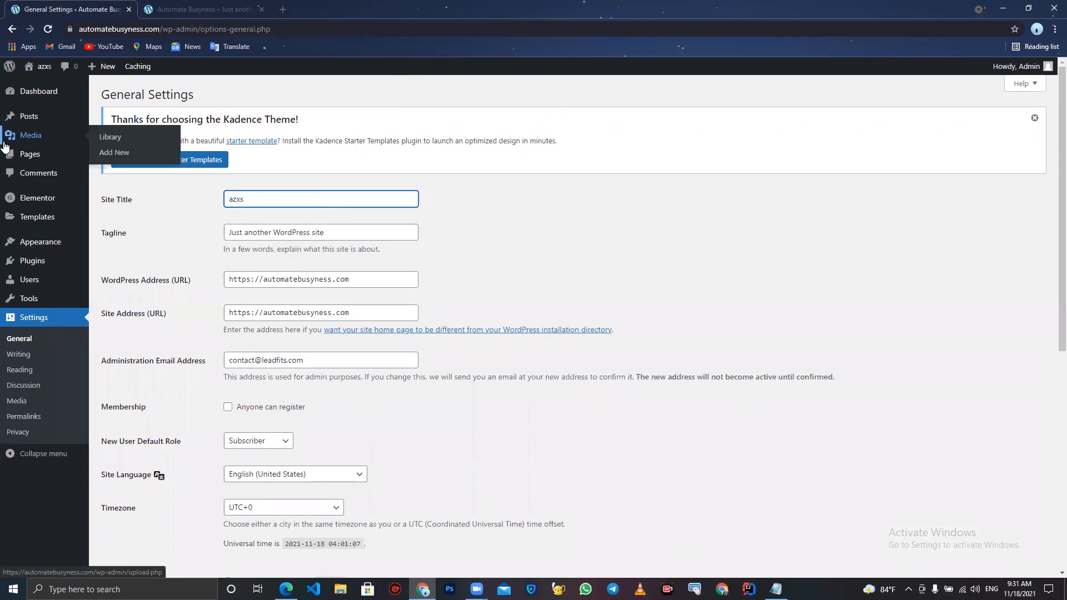
{"action": "type", "text": "a"}
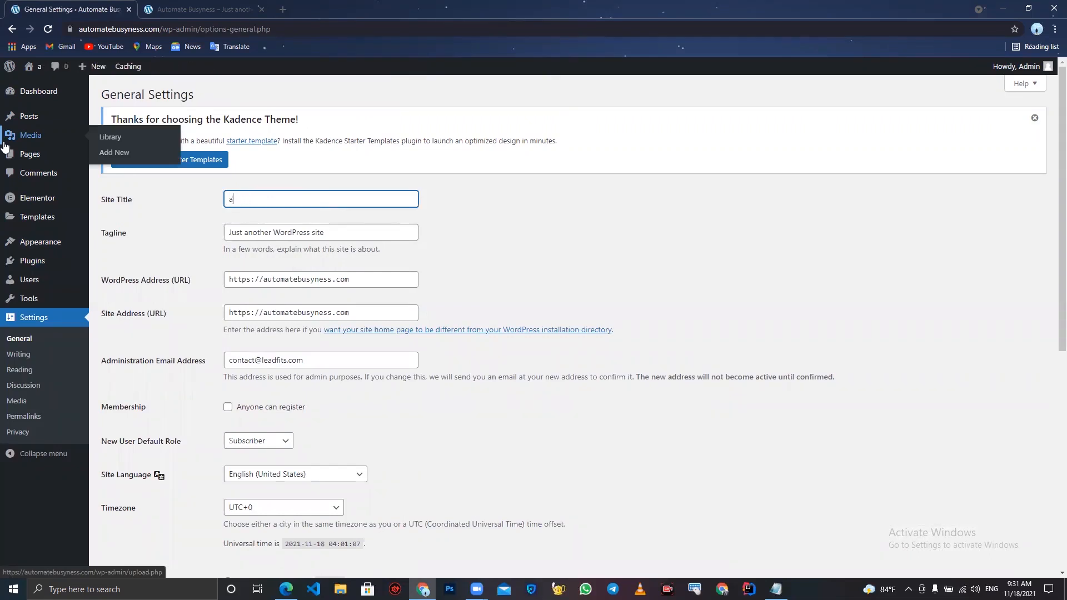
{"action": "key", "text": "BackSpace"}
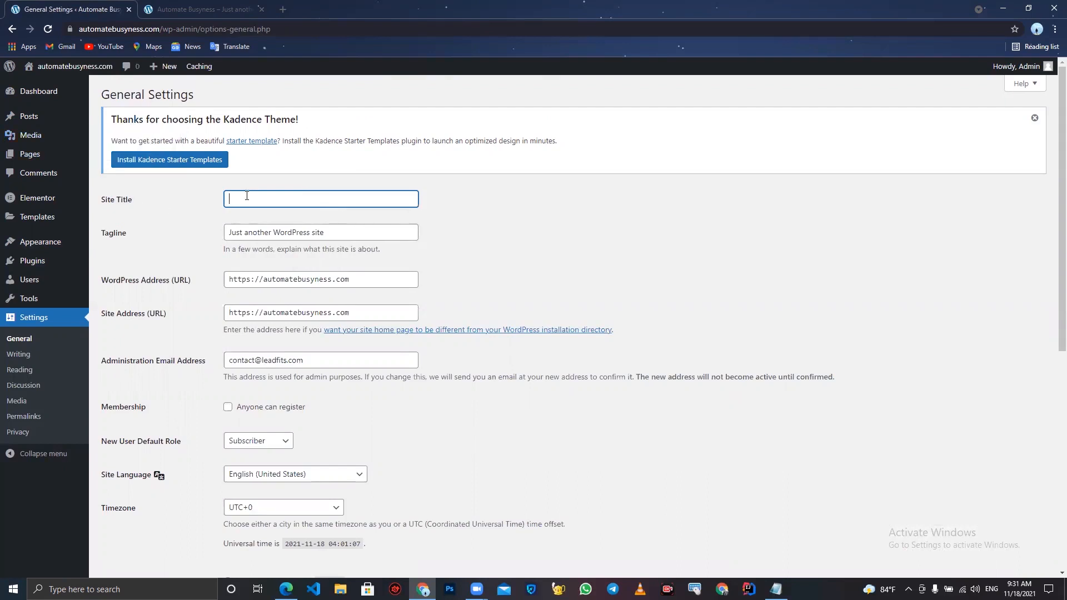
{"action": "type", "text": "O"}
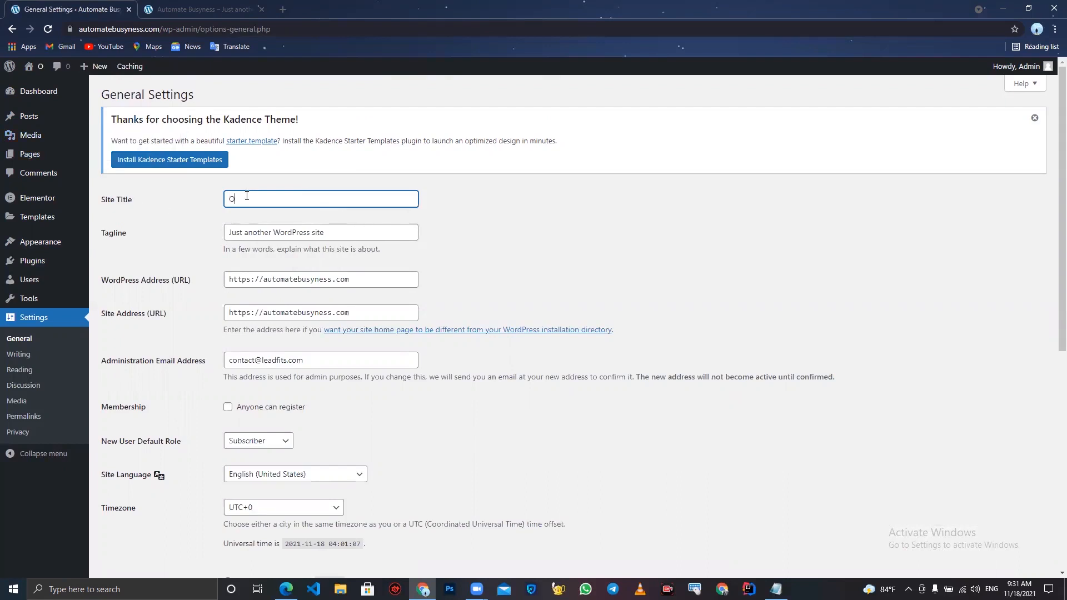
{"action": "type", "text": "ffice Make Over"}
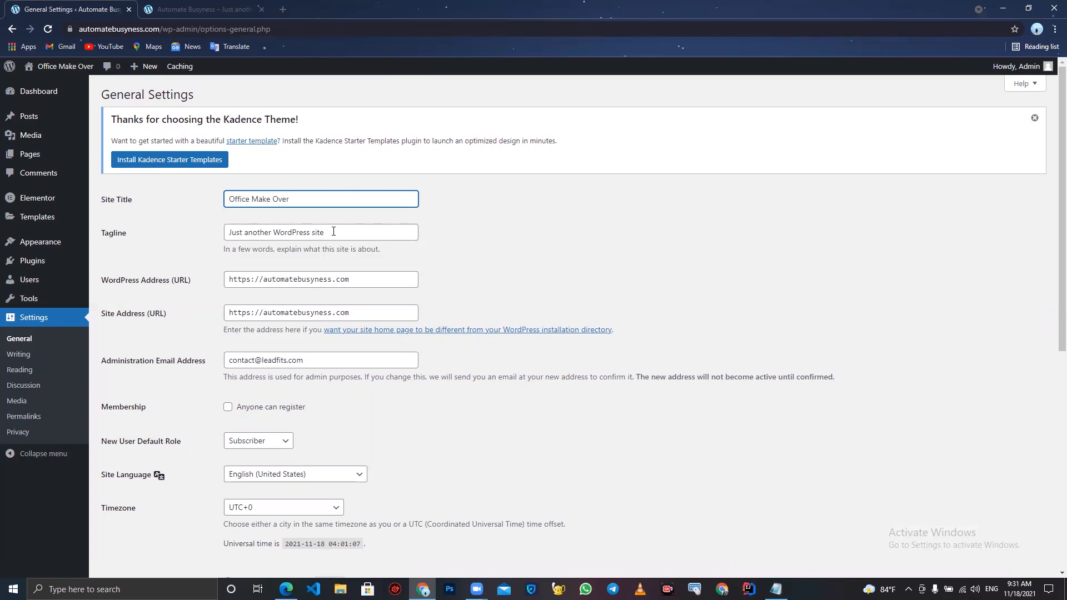
- Replace the tagline with placeholder text
{"action": "key", "text": "Tab"}
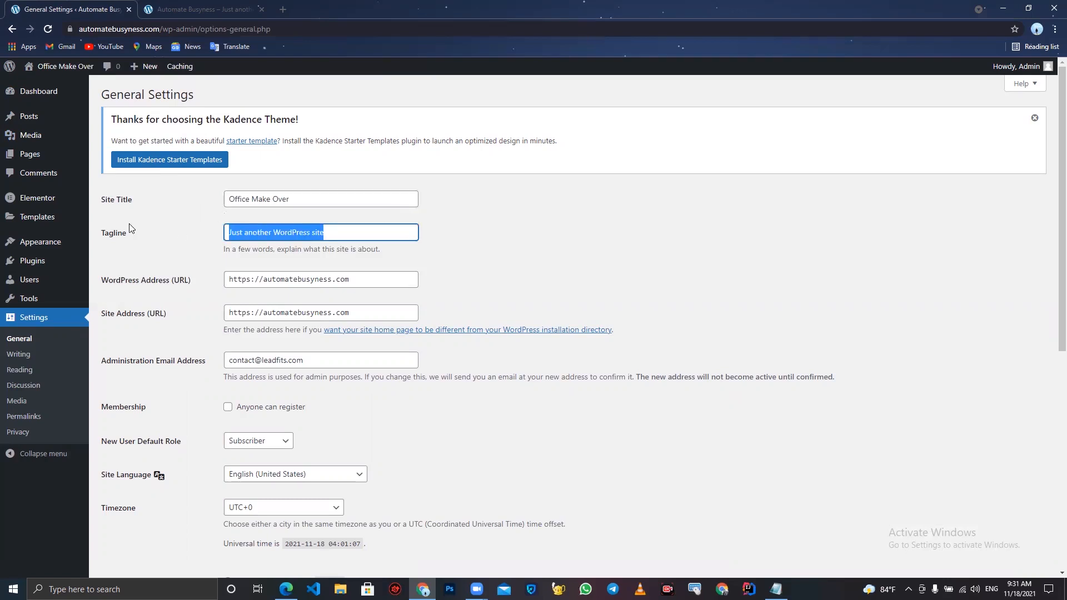
{"action": "type", "text": "O"}
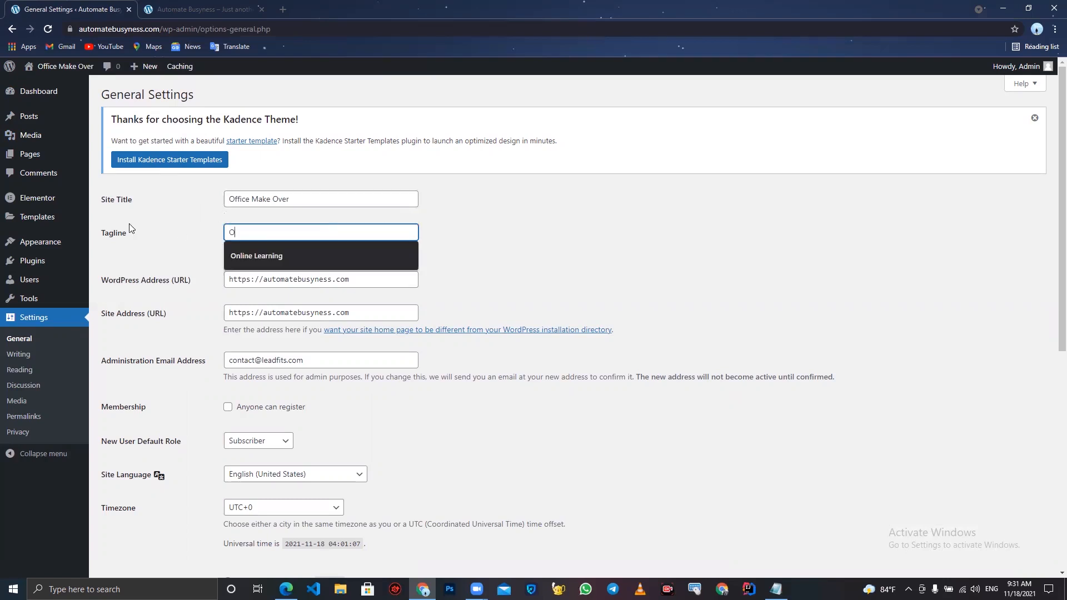
{"action": "key", "text": "BackSpace"}
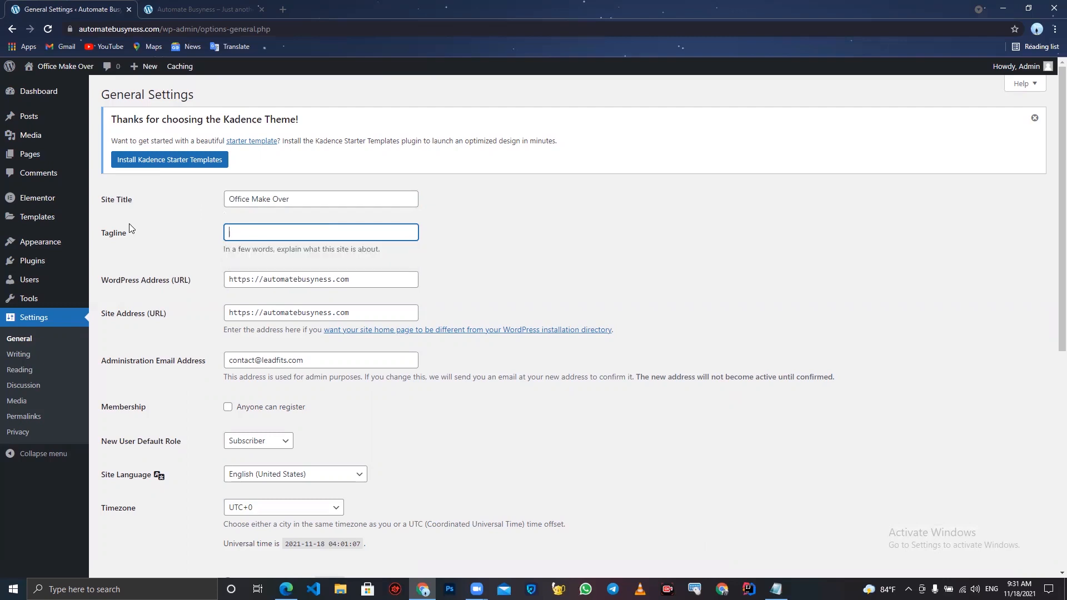
{"action": "type", "text": "Faefds"}
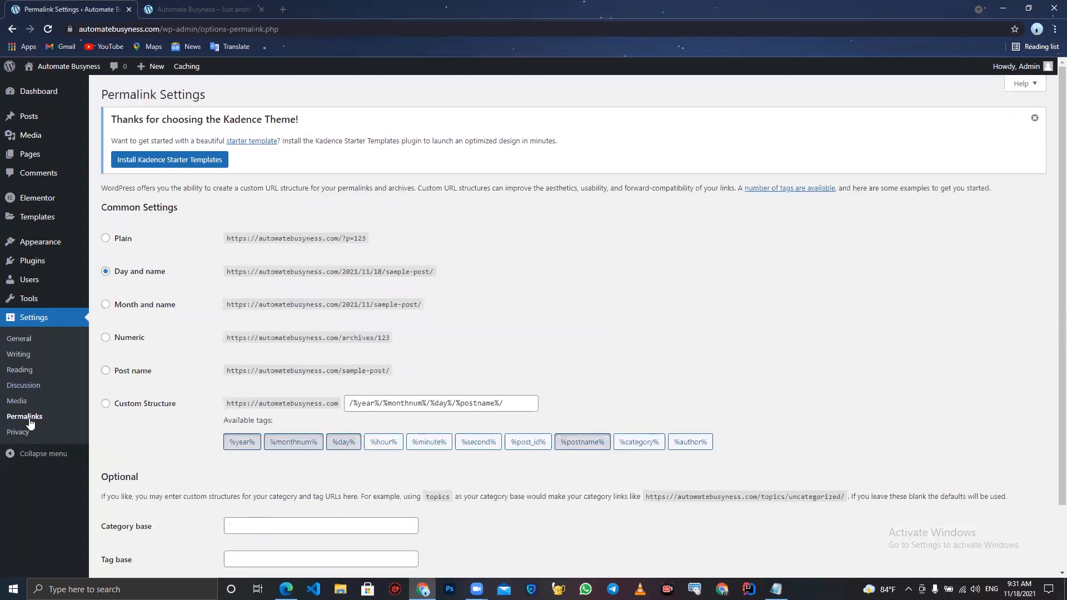
- Set the permalink structure to Post name and save the change
{"action": "left_click", "coordinate": [105, 371]}
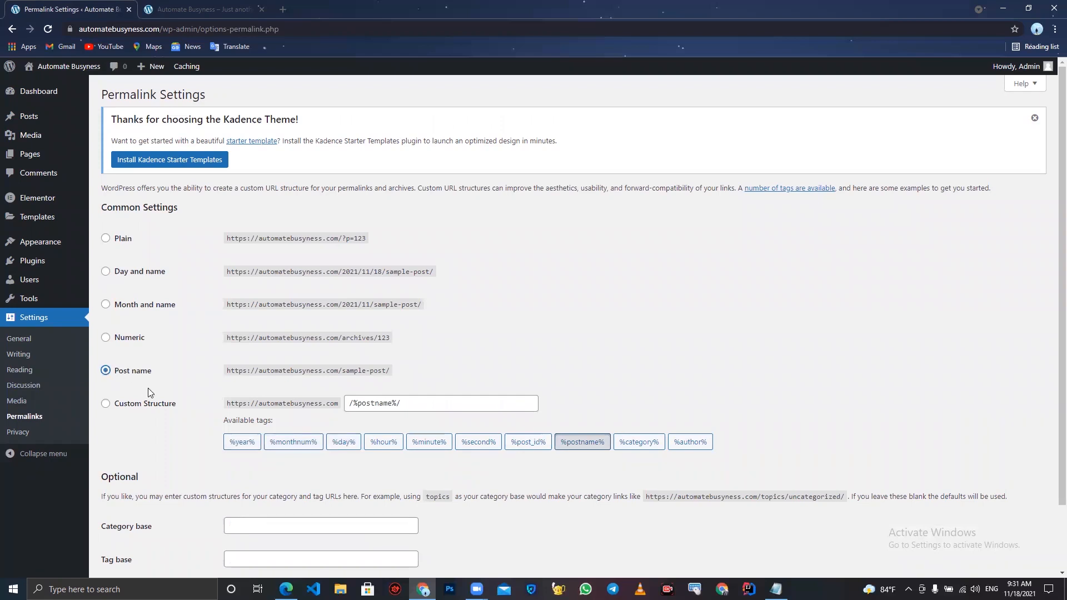
{"action": "scroll", "coordinate": [147, 388], "scroll_direction": "down", "scroll_amount": 3}
{"action": "left_click", "coordinate": [127, 522]}
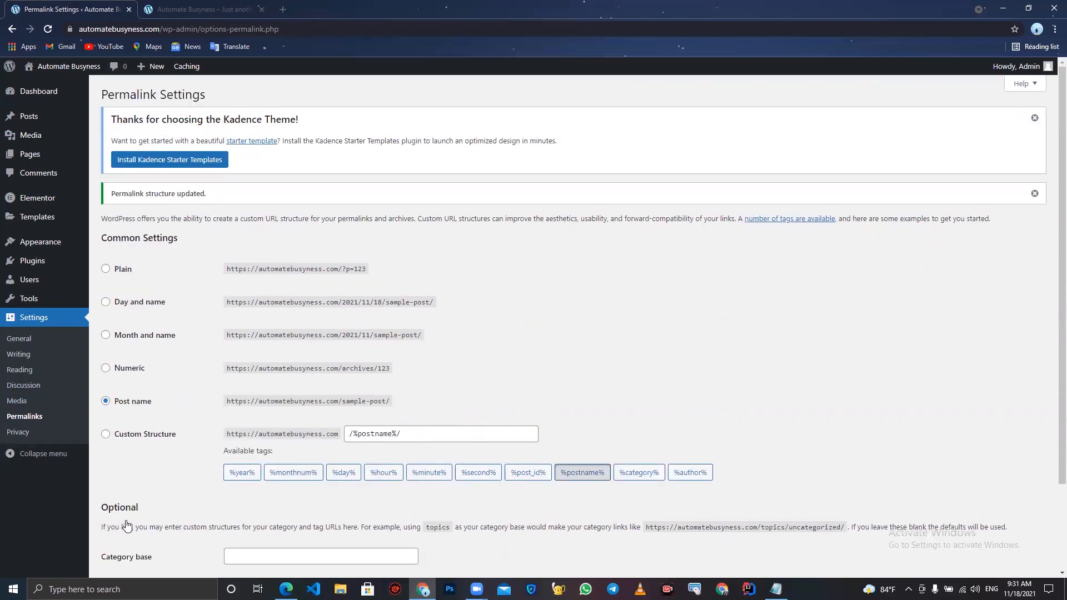
- Create a new page titled Home and publish it
{"action": "mouse_move", "coordinate": [48, 217]}
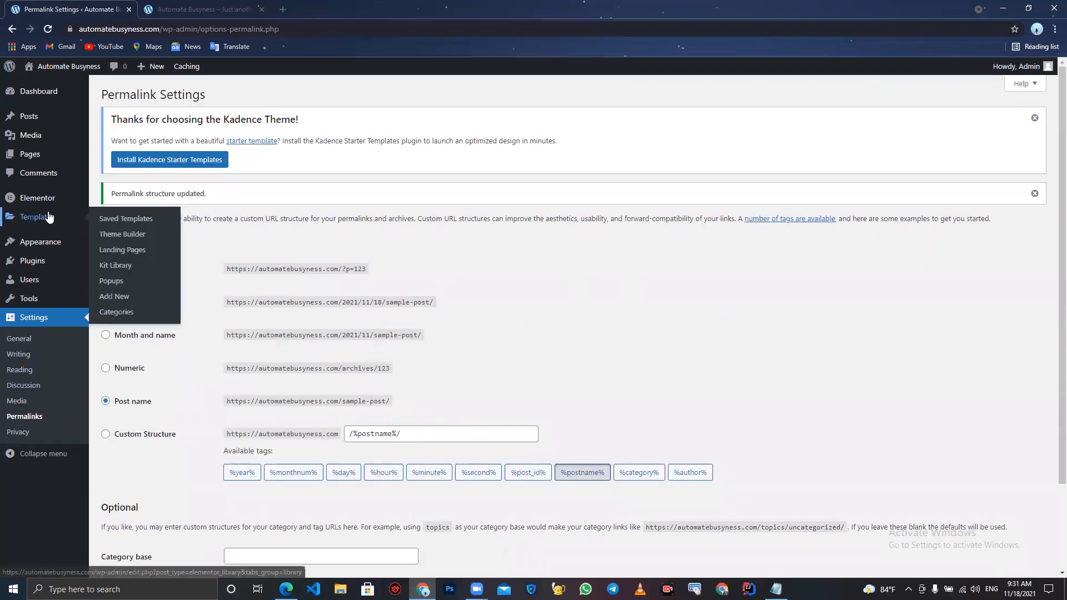
{"action": "left_click", "coordinate": [32, 158]}
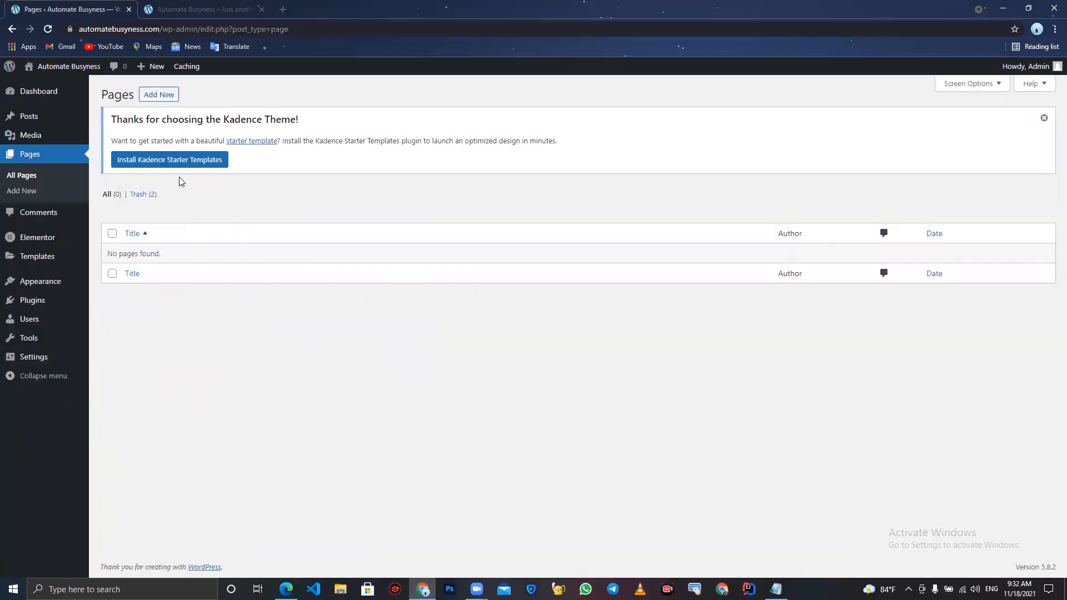
{"action": "left_click", "coordinate": [159, 95]}
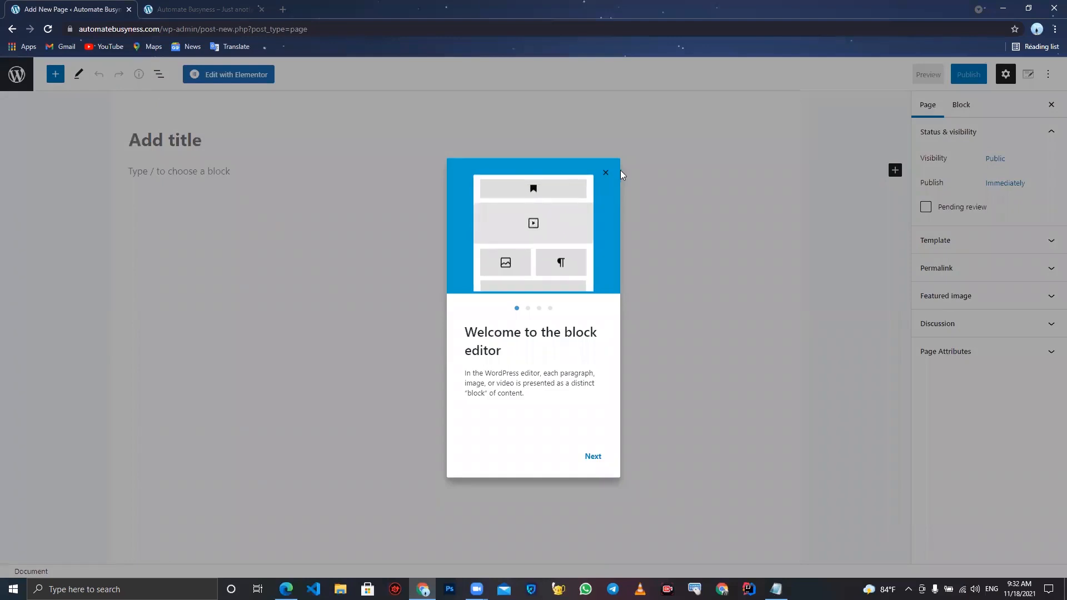
{"action": "left_click", "coordinate": [605, 173]}
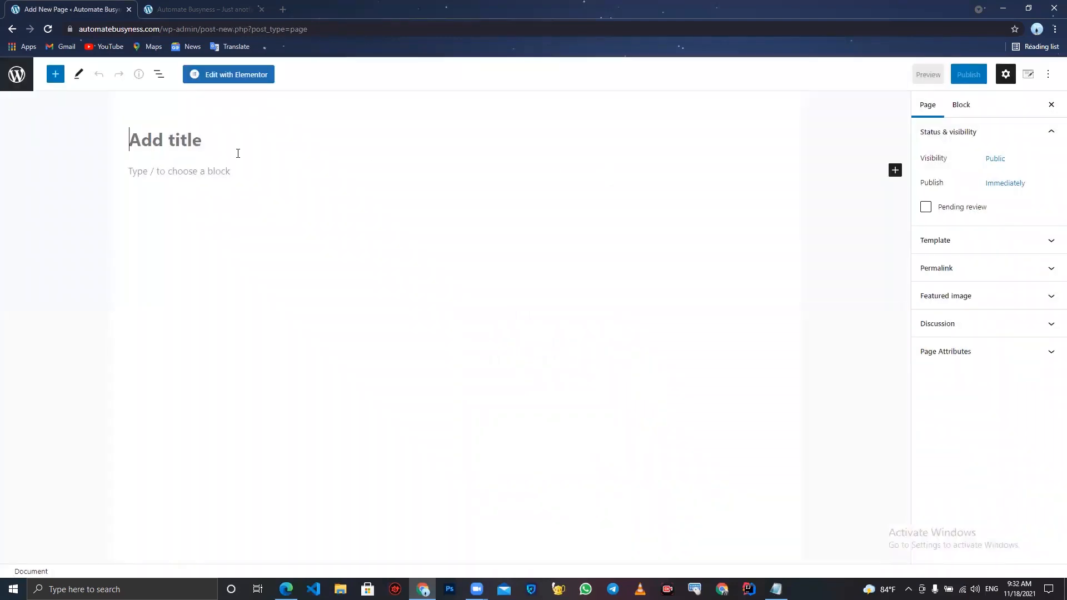
{"action": "type", "text": "Home"}
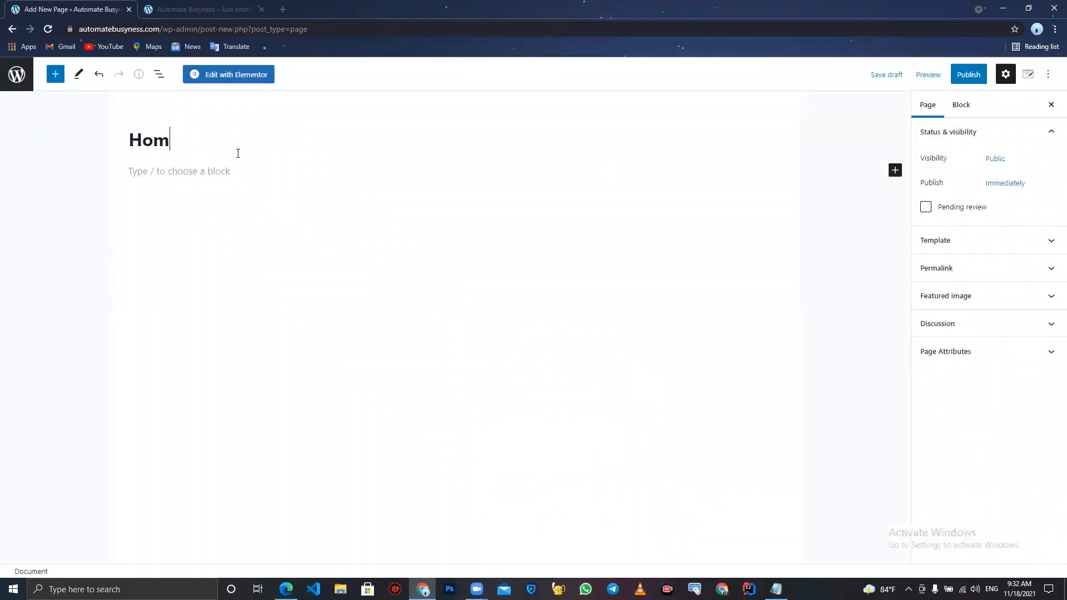
{"action": "left_click", "coordinate": [972, 74]}
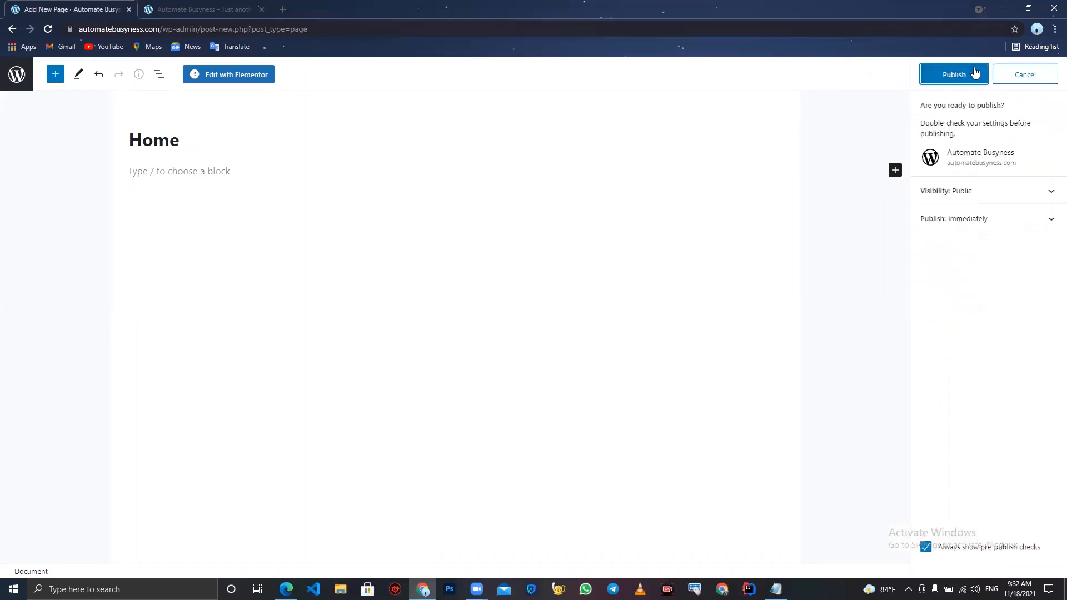
{"action": "left_click", "coordinate": [976, 73]}
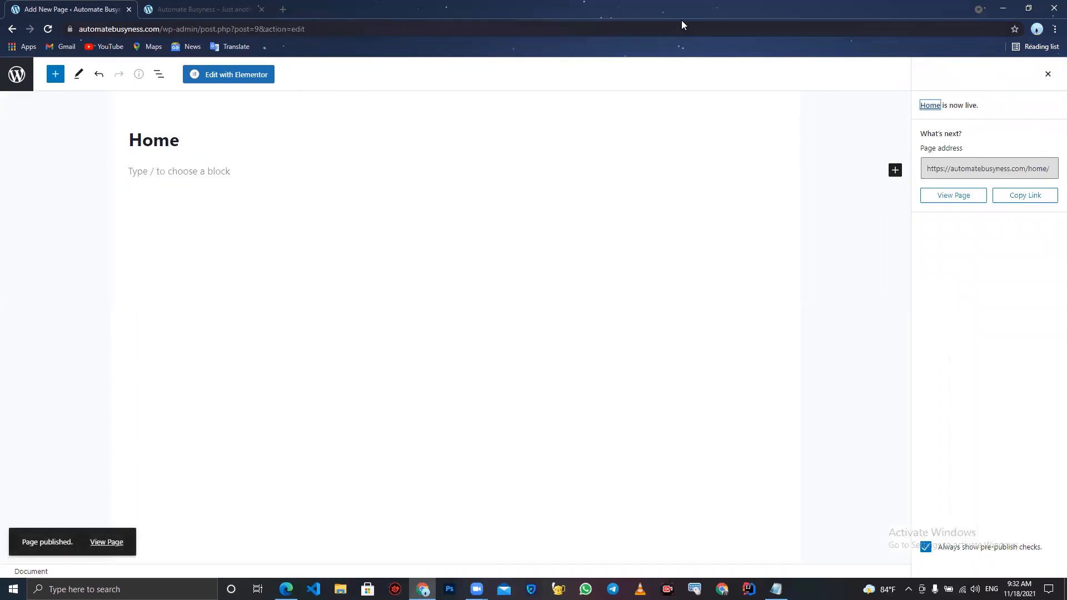
- Look over the officemakeover.in reference site's hero section in a new tab, then return to the page editor
{"action": "left_click", "coordinate": [696, 20]}
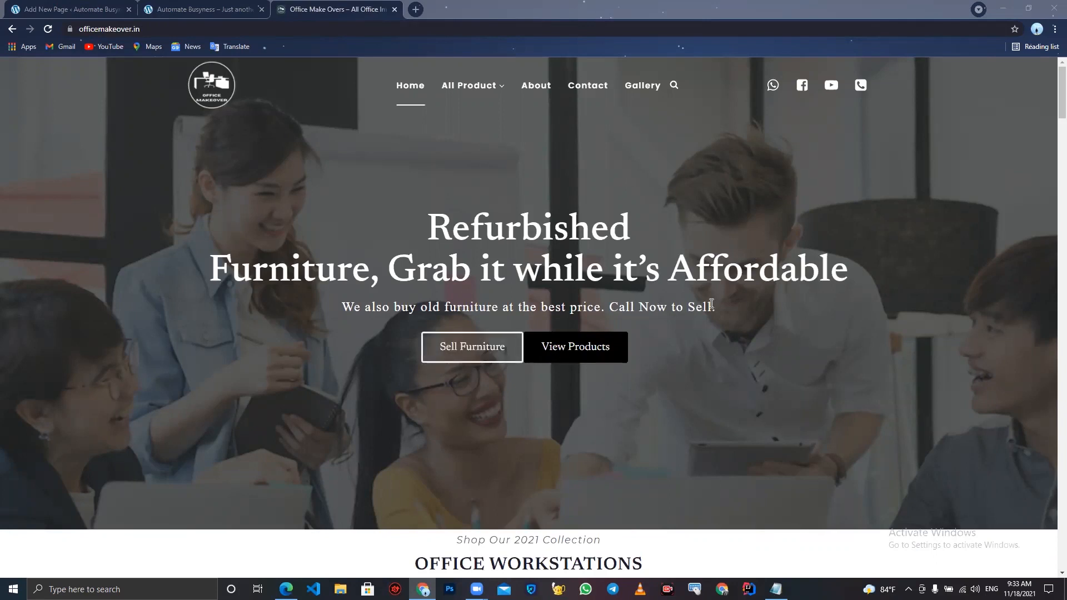
{"action": "left_click_drag", "start_coordinate": [712, 305], "coordinate": [527, 225]}
{"action": "left_click", "coordinate": [548, 241]}
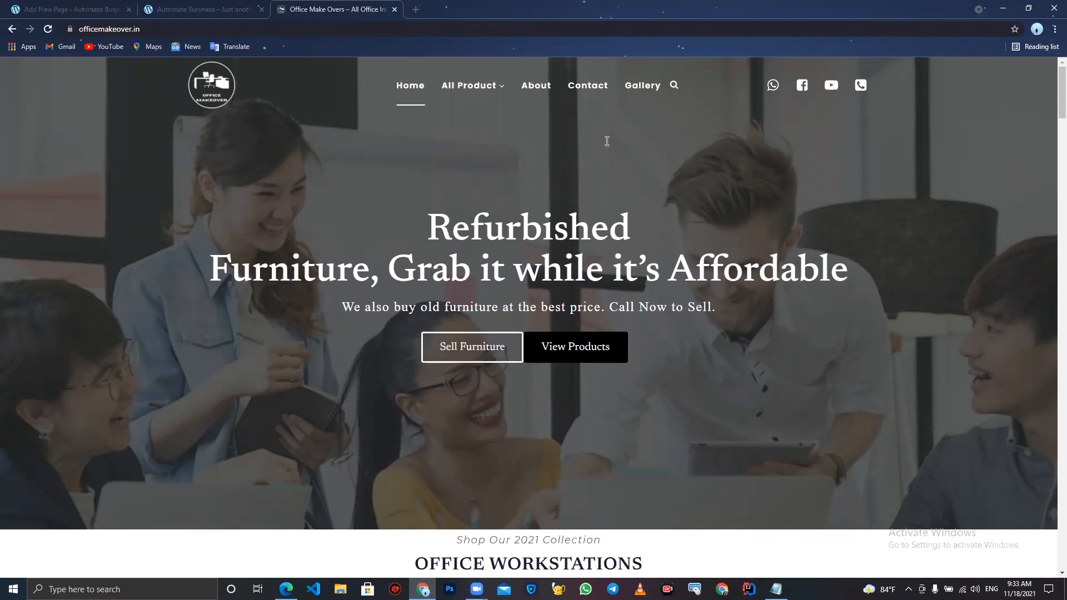
{"action": "left_click", "coordinate": [17, 6]}
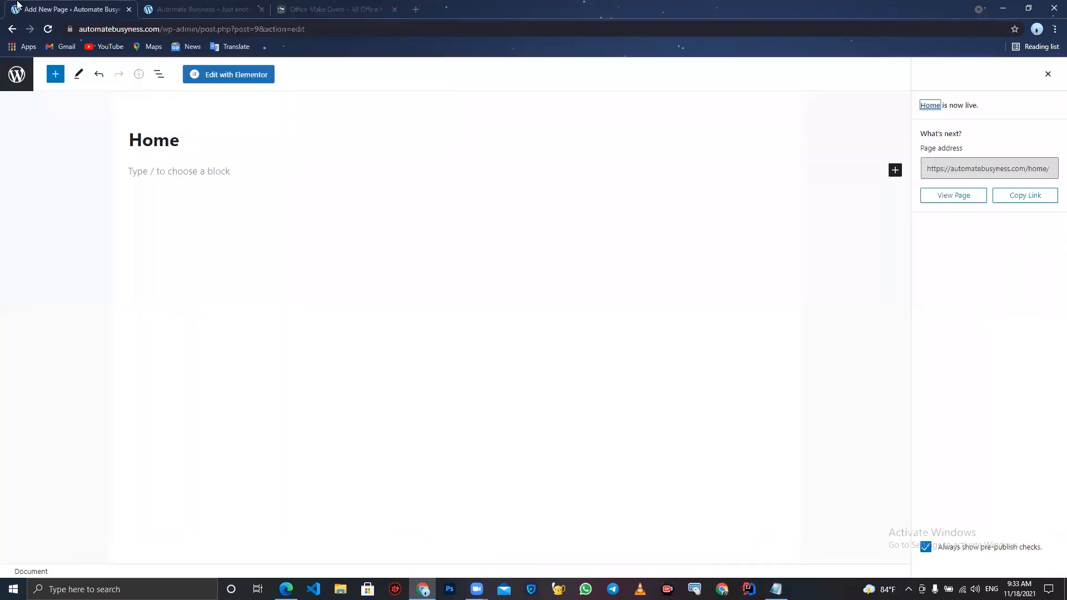
- Open the Home page in Elementor and add a one-column section
{"action": "left_click", "coordinate": [209, 76]}
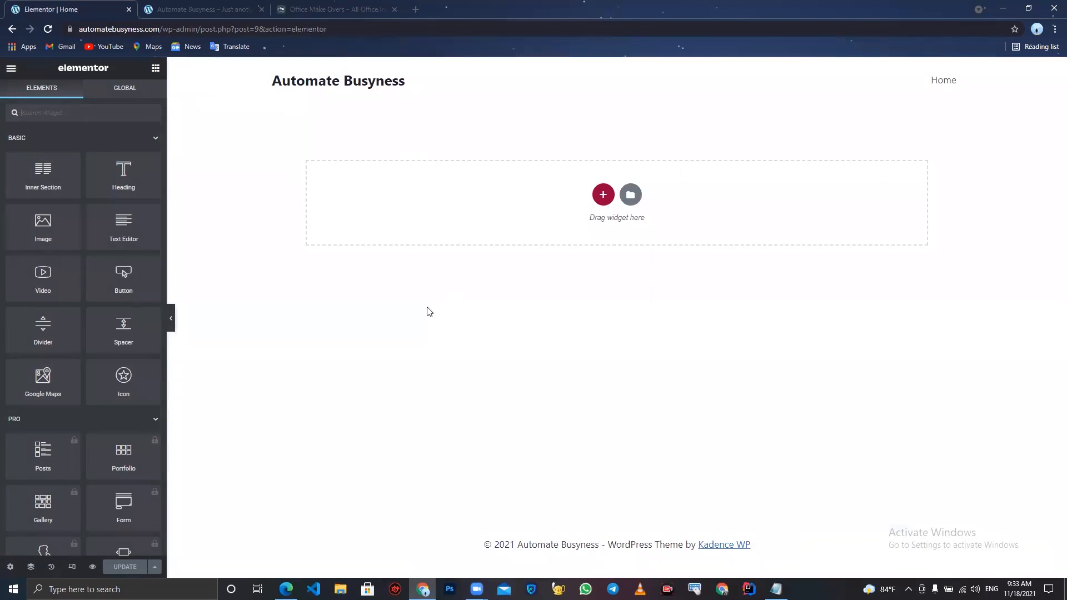
{"action": "left_click", "coordinate": [603, 196]}
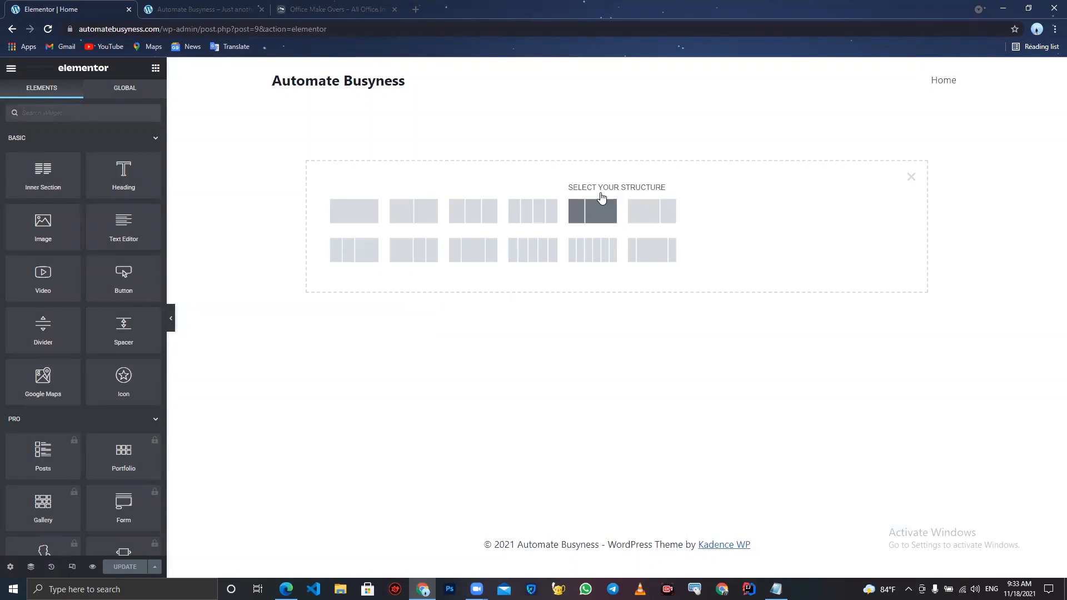
{"action": "left_click", "coordinate": [362, 222]}
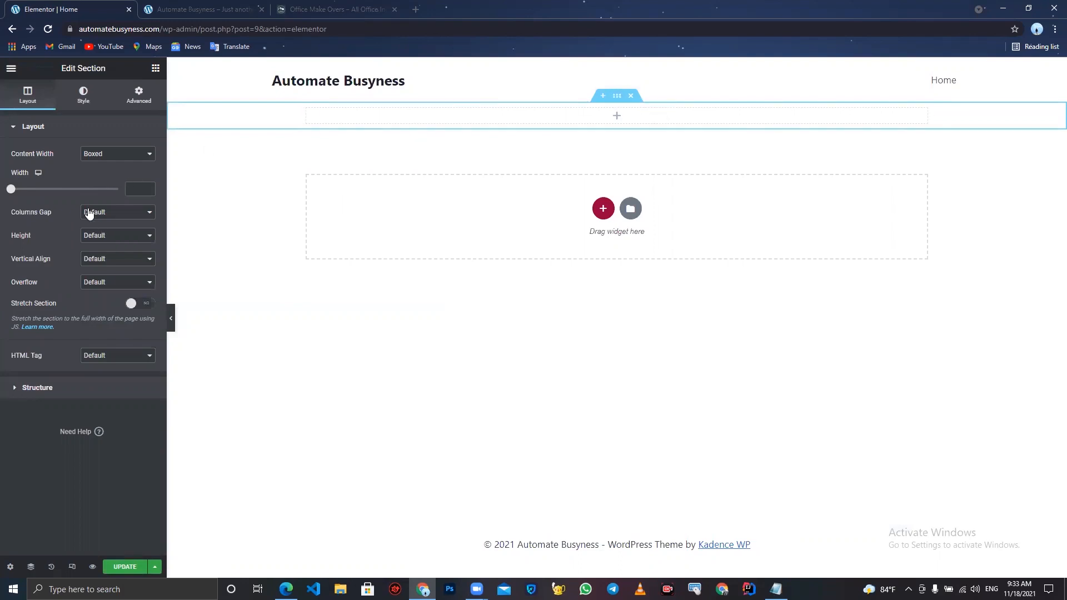
{"action": "left_click", "coordinate": [126, 157]}
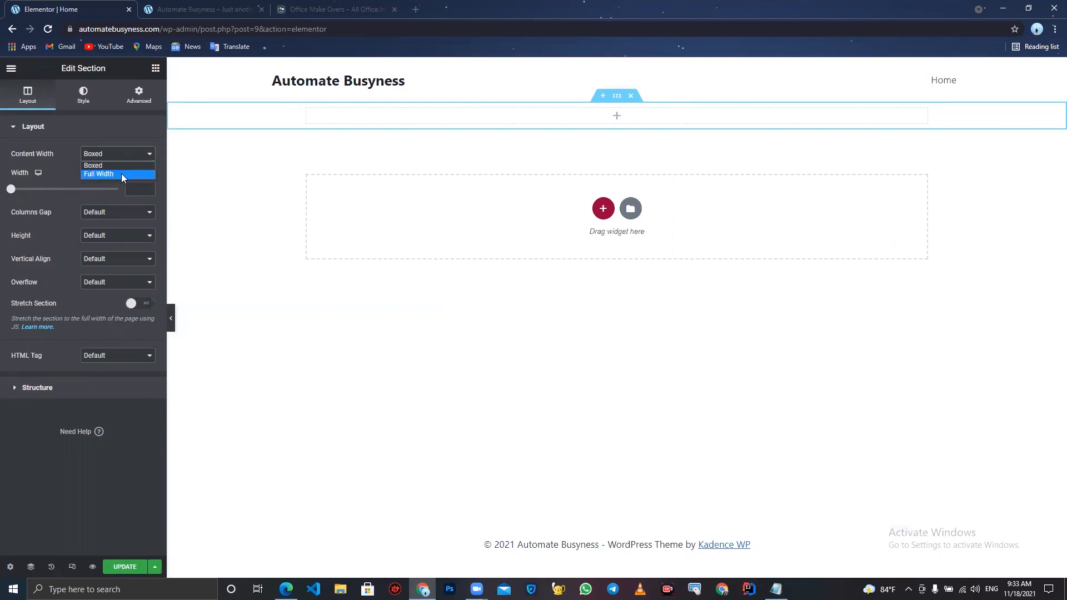
{"action": "left_click", "coordinate": [122, 173]}
{"action": "left_click", "coordinate": [127, 160]}
{"action": "left_click", "coordinate": [117, 166]}
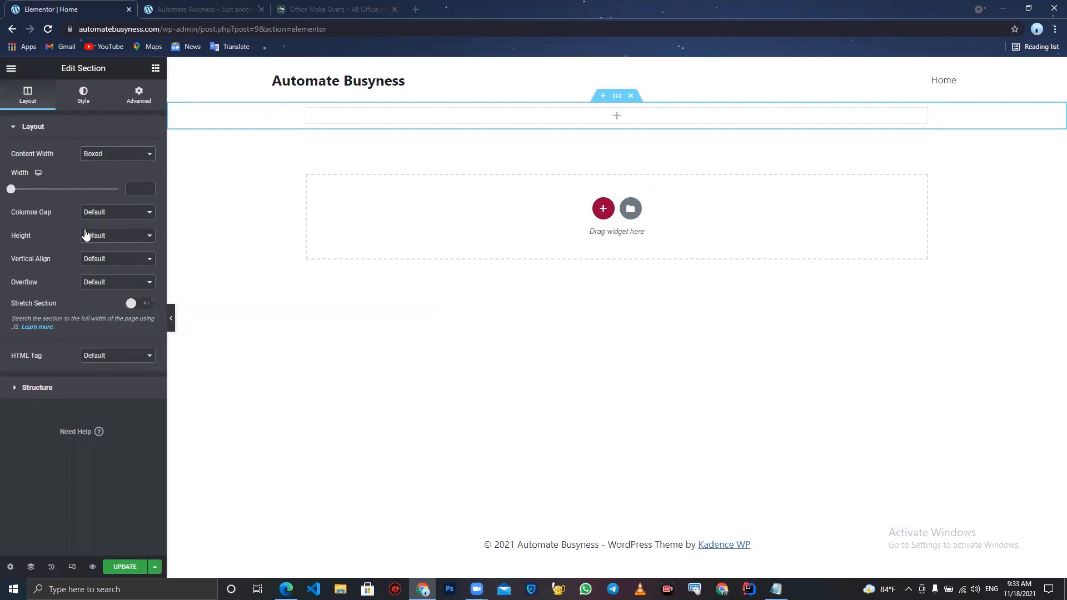
- Set the section's columns gap to No Gap and its height to a minimum height of 800 px
{"action": "left_click", "coordinate": [118, 211]}
{"action": "left_click", "coordinate": [108, 234]}
{"action": "left_click", "coordinate": [109, 236]}
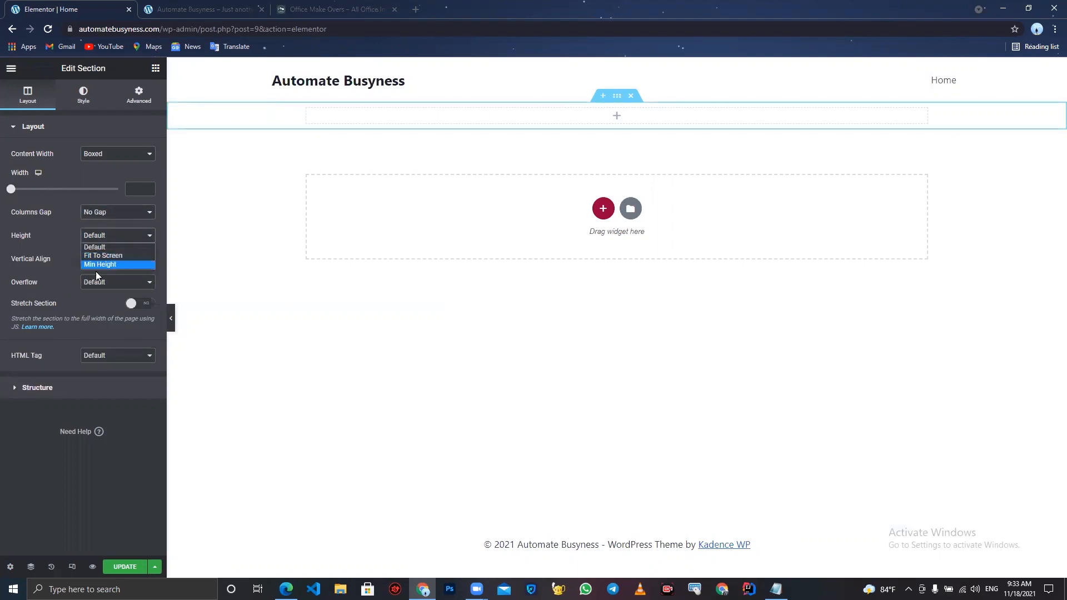
{"action": "left_click", "coordinate": [97, 265]}
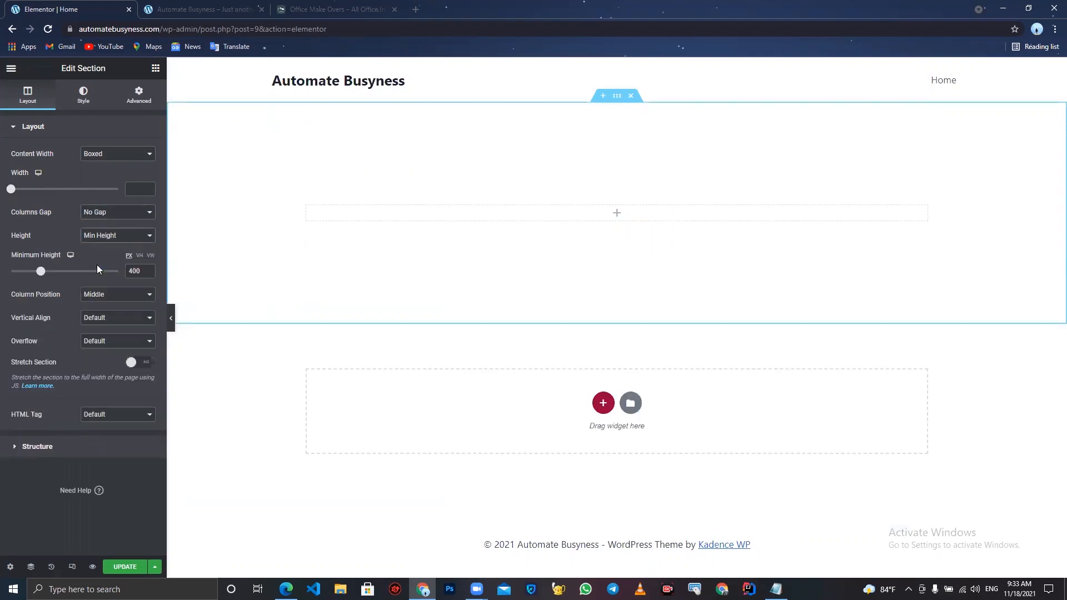
{"action": "double_click", "coordinate": [134, 271]}
{"action": "type", "text": "800"}
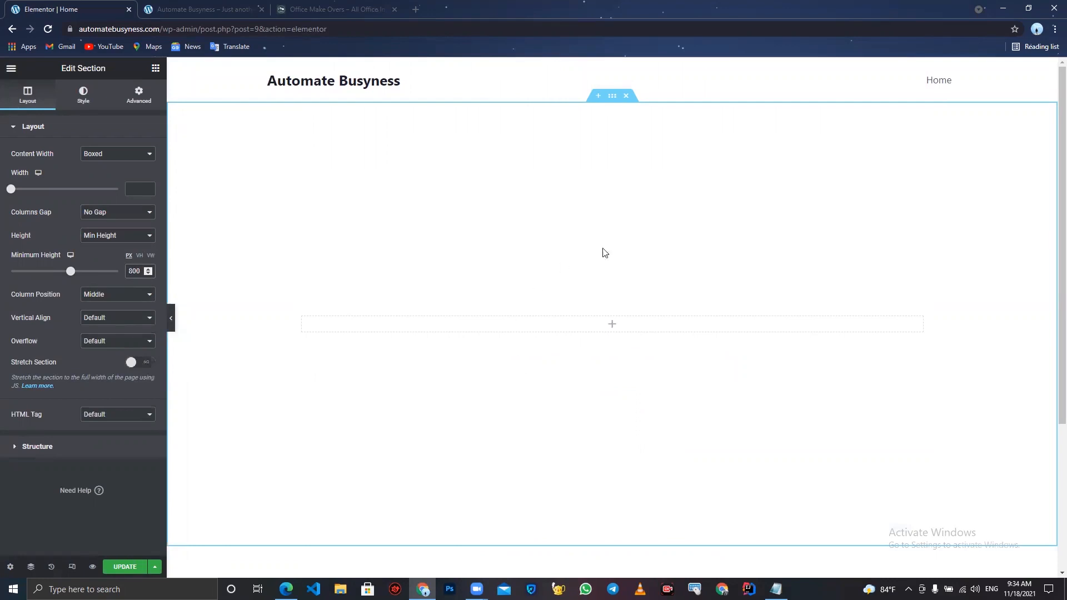
{"action": "left_click", "coordinate": [84, 106]}
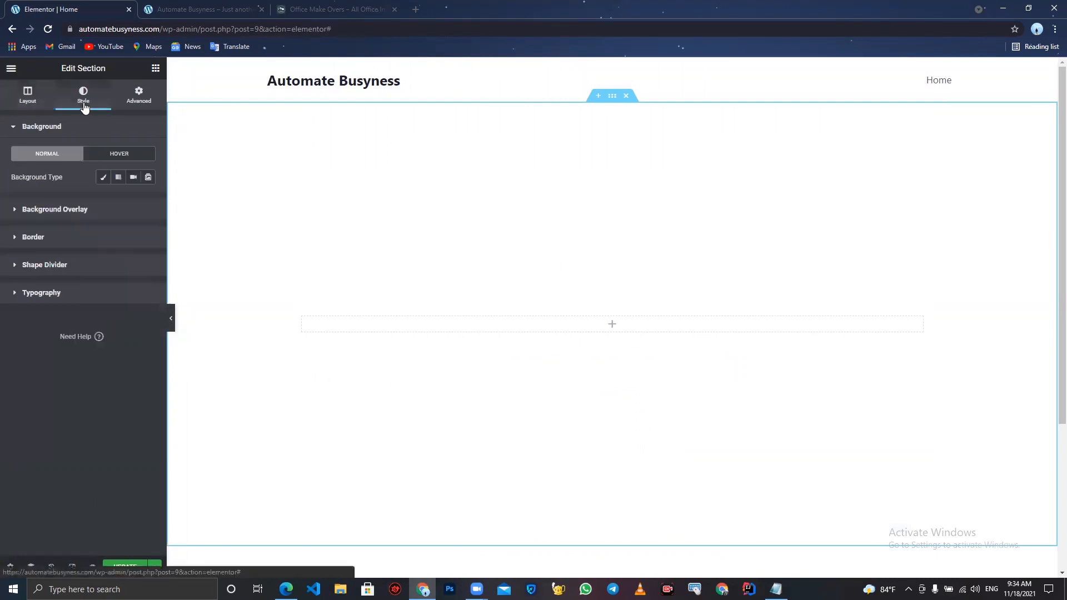
{"action": "left_click", "coordinate": [103, 179]}
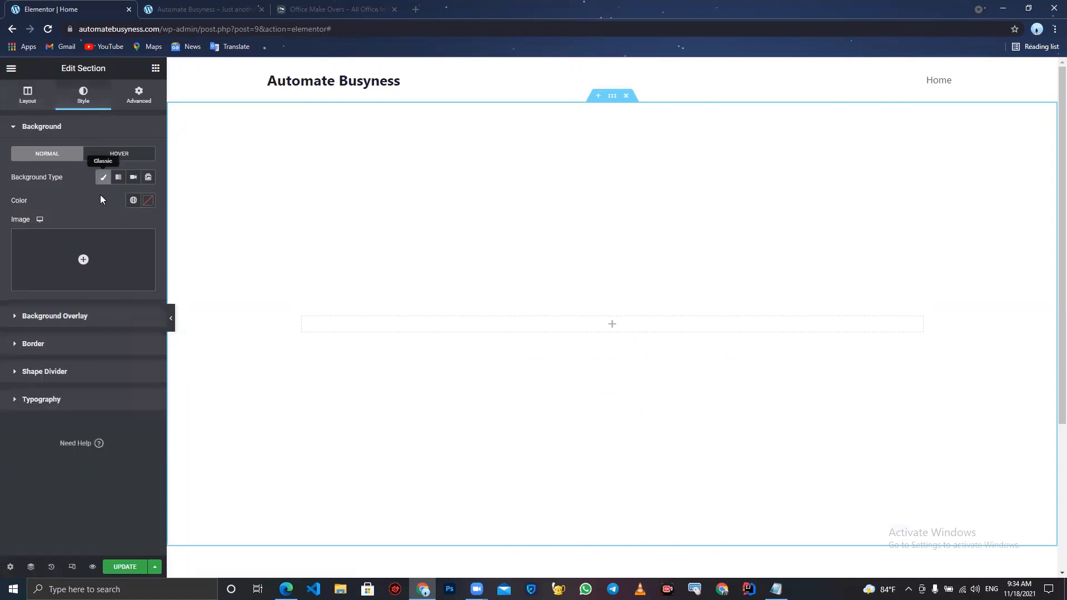
{"action": "left_click", "coordinate": [86, 268]}
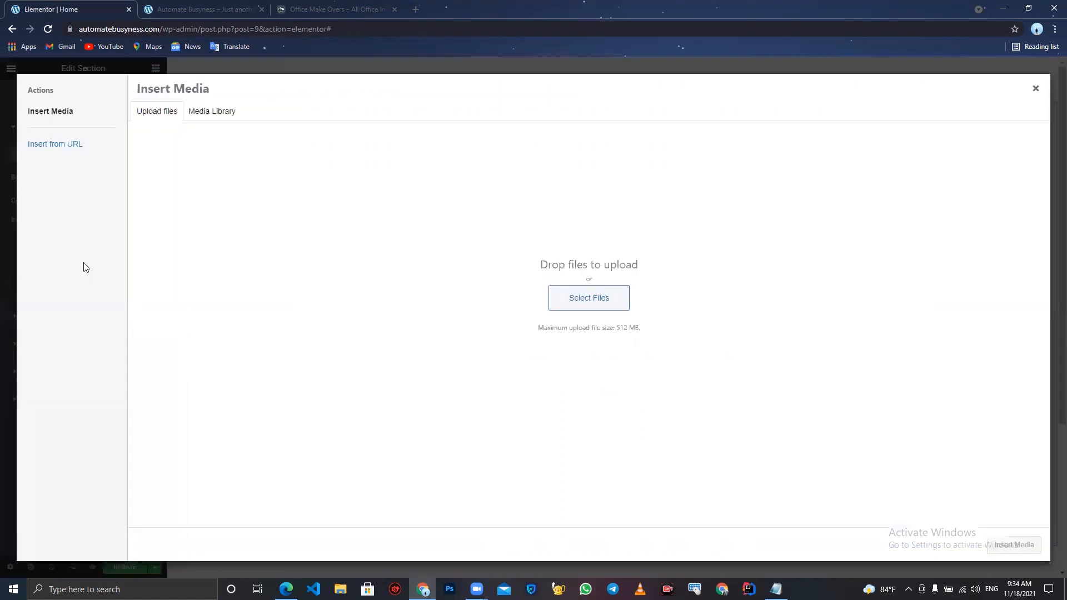
{"action": "left_click", "coordinate": [584, 311]}
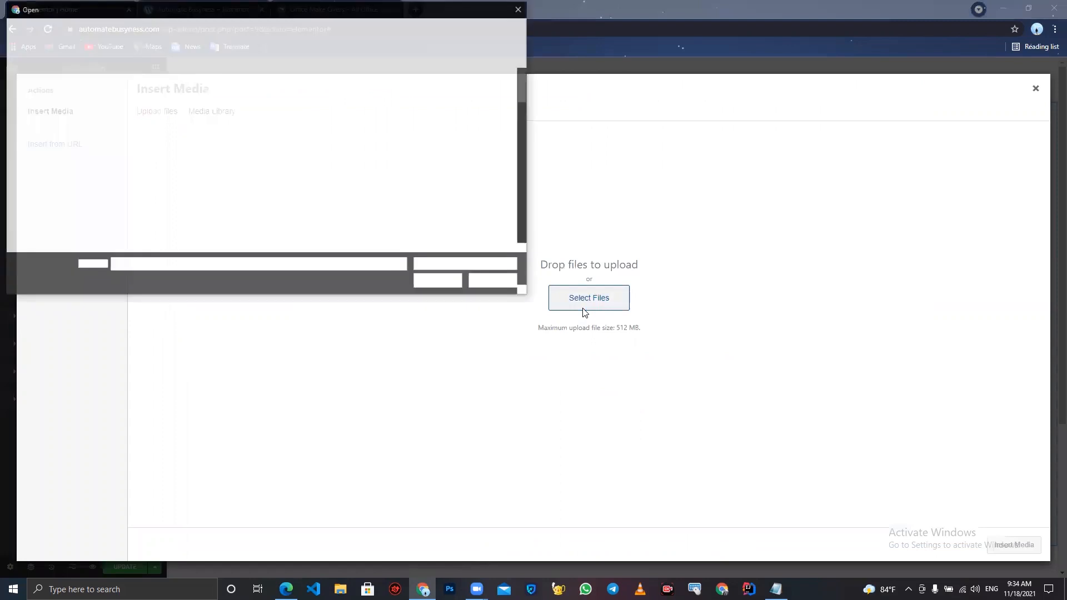
{"action": "left_click", "coordinate": [33, 113]}
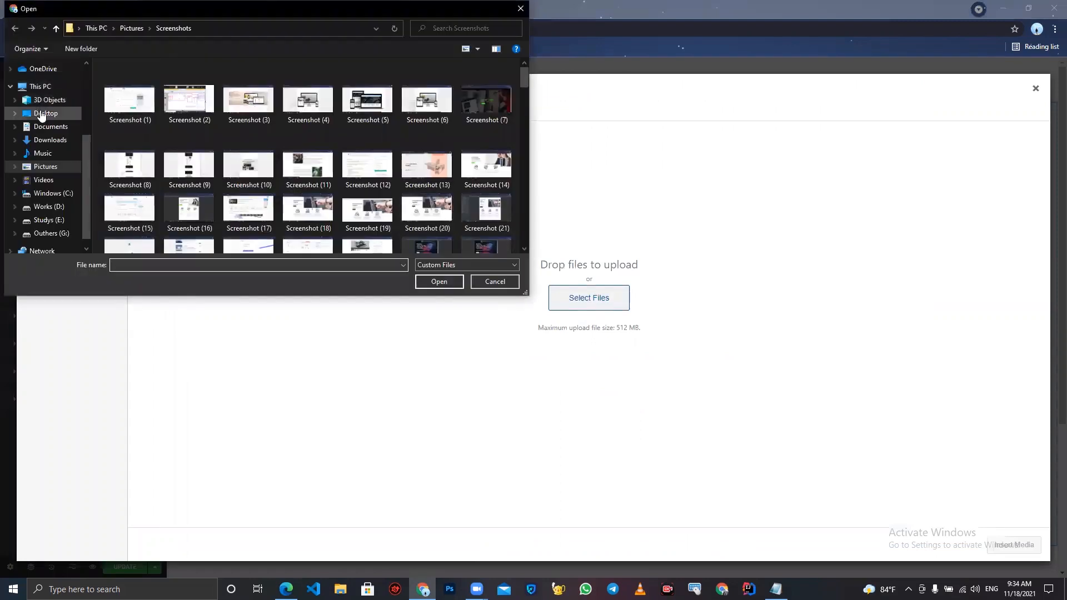
{"action": "double_click", "coordinate": [119, 92]}
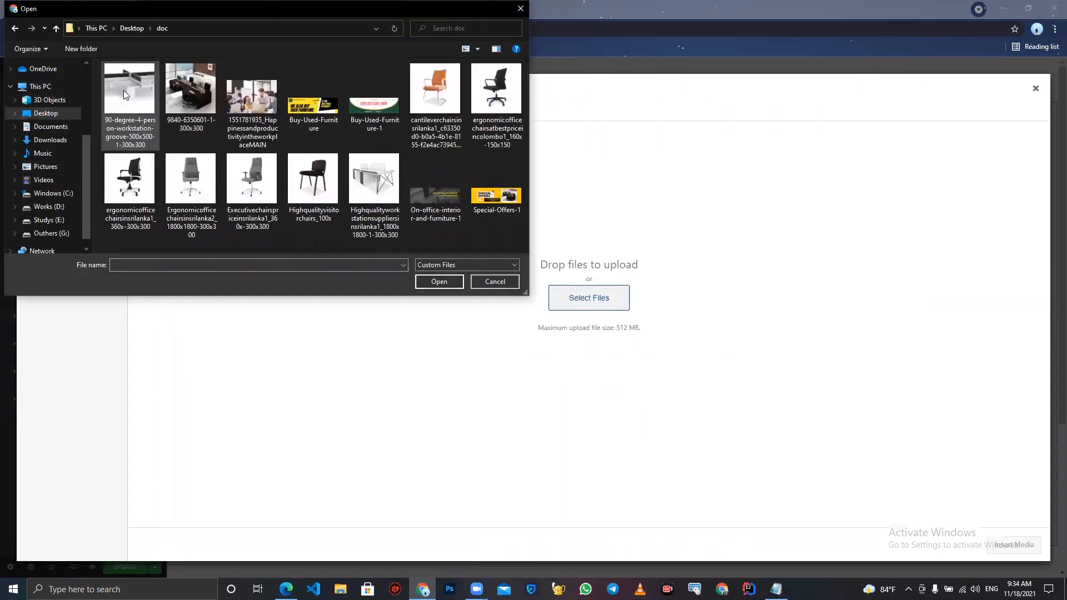
{"action": "double_click", "coordinate": [249, 106]}
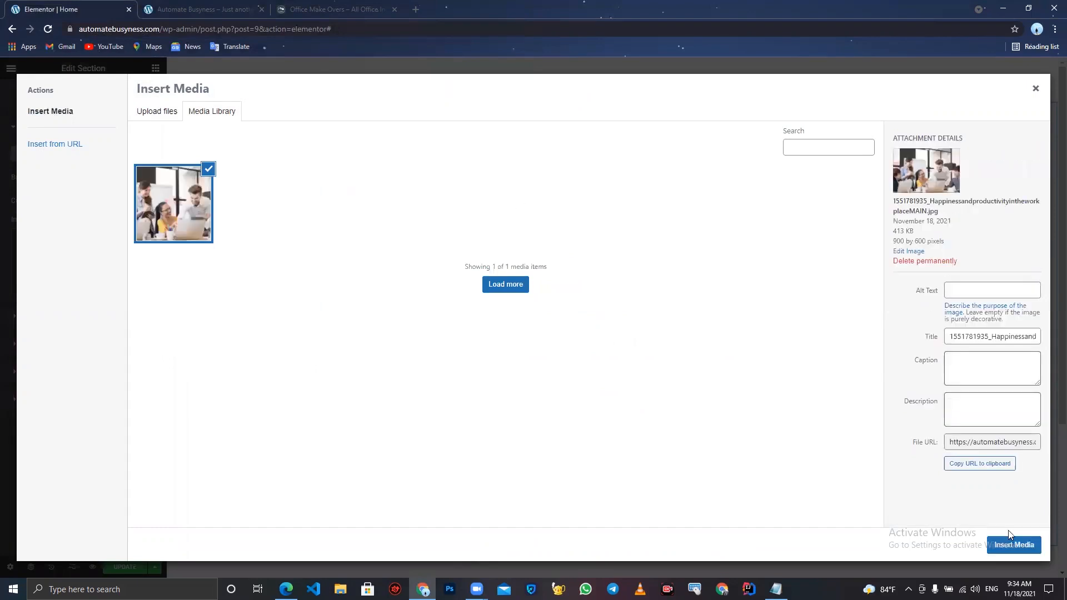
{"action": "left_click", "coordinate": [1017, 545]}
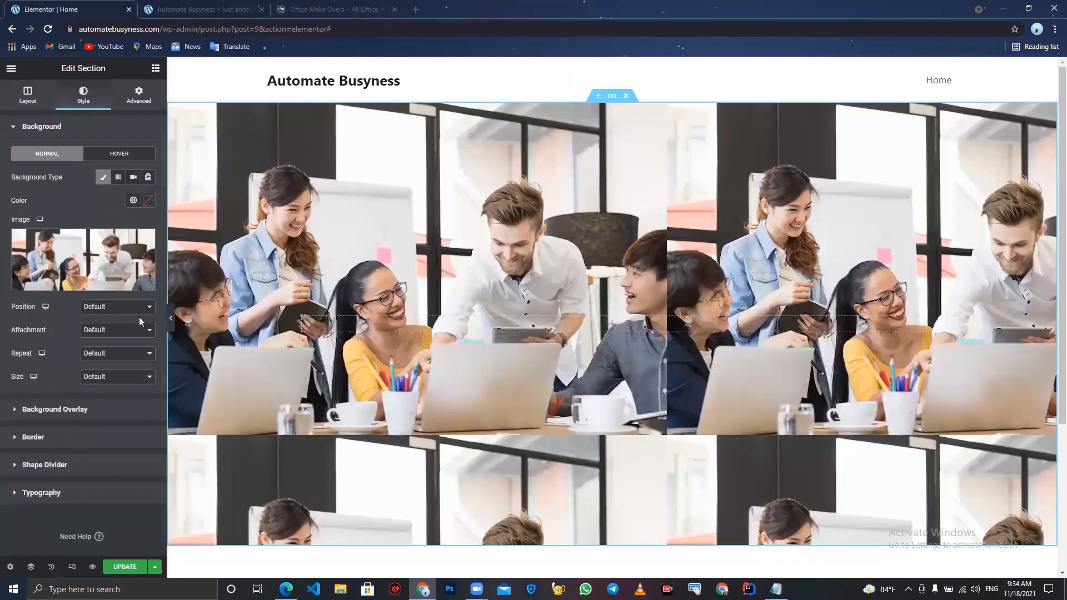
- Set the background image position to Center Center and its attachment to Fixed
{"action": "left_click", "coordinate": [119, 309]}
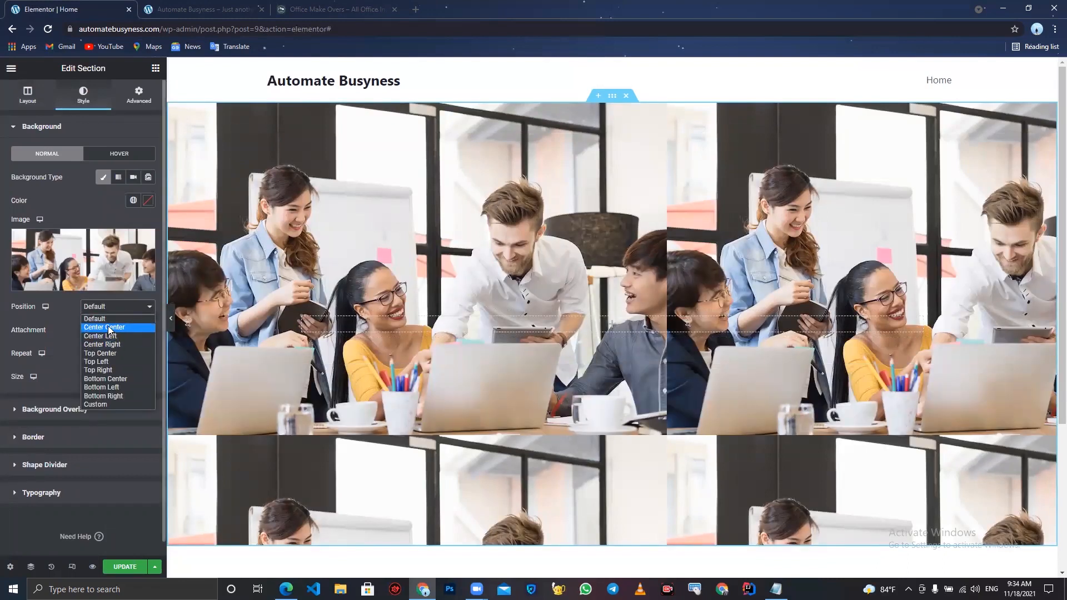
{"action": "left_click", "coordinate": [108, 328]}
{"action": "left_click", "coordinate": [111, 331]}
{"action": "left_click", "coordinate": [107, 359]}
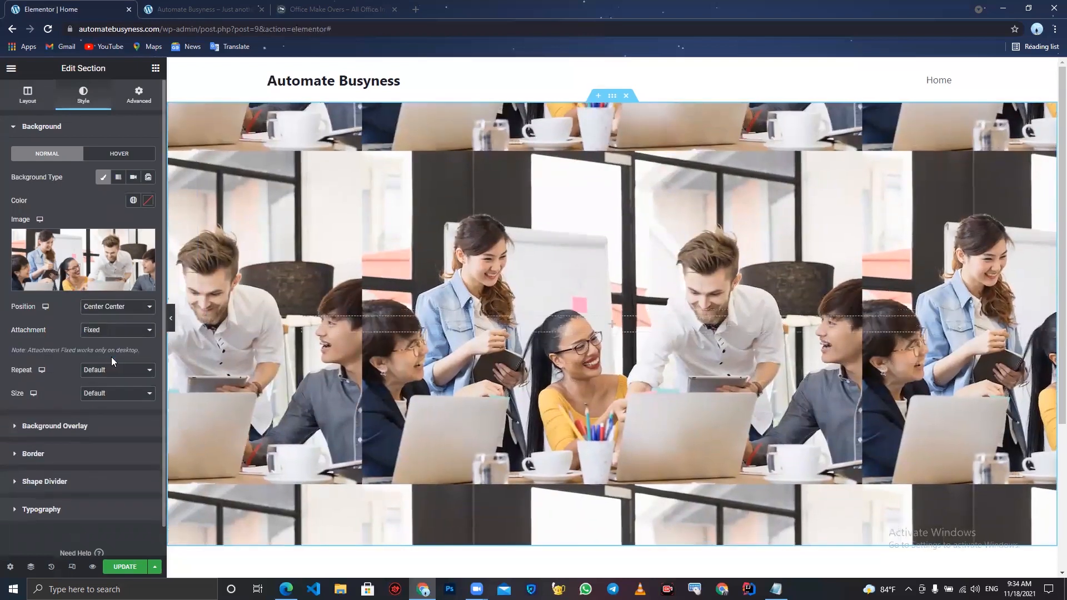
{"action": "scroll", "coordinate": [496, 444], "scroll_direction": "down", "scroll_amount": 2}
{"action": "scroll", "coordinate": [496, 444], "scroll_direction": "up", "scroll_amount": 2}
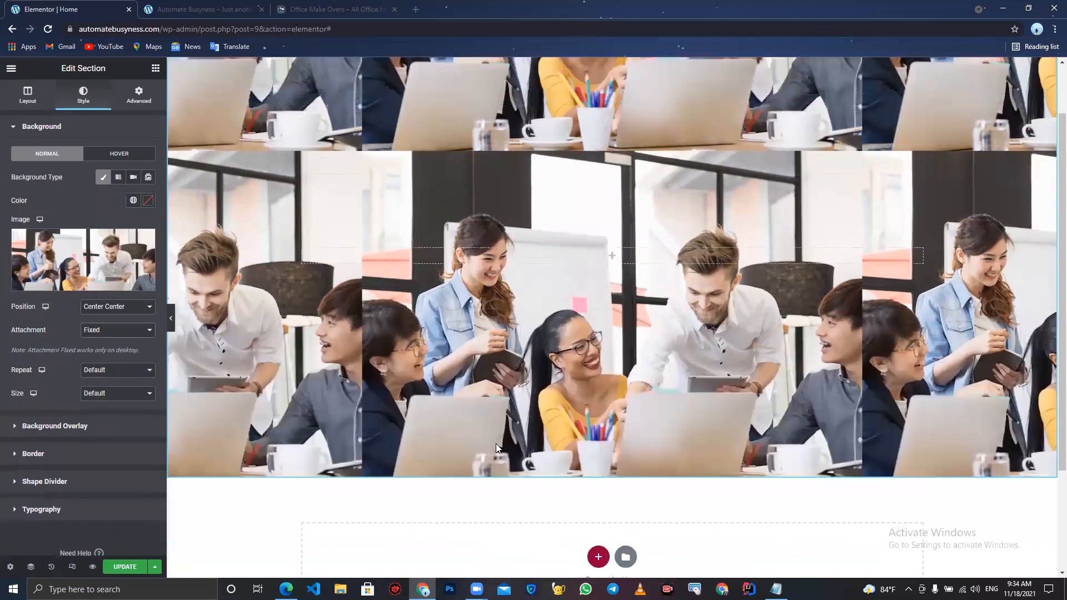
- Set the background image repeat to No-repeat and its size to Cover
{"action": "left_click", "coordinate": [121, 370]}
{"action": "left_click", "coordinate": [117, 391]}
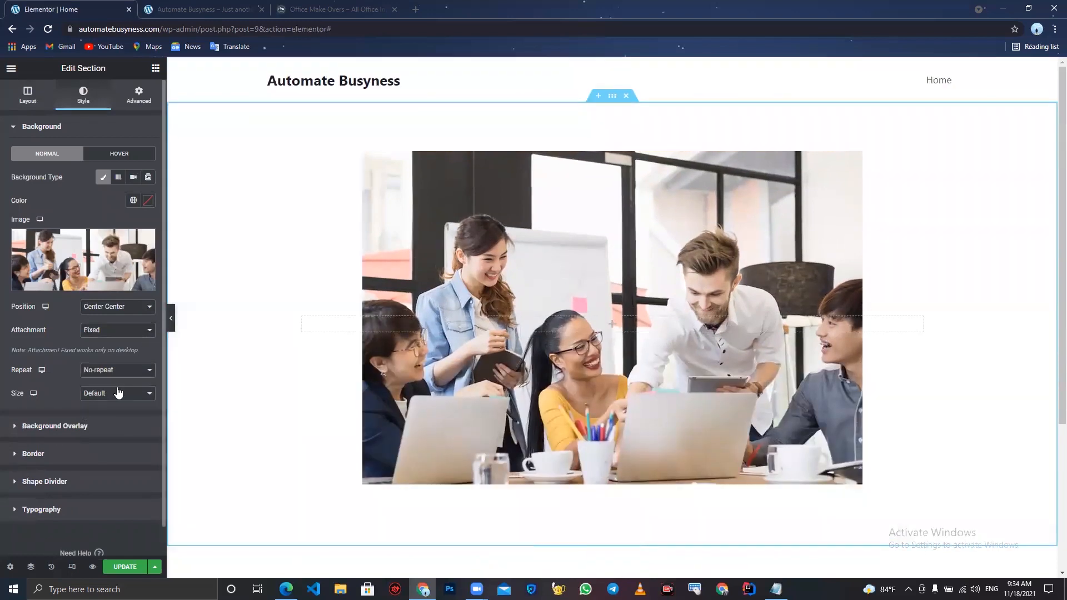
{"action": "left_click", "coordinate": [107, 395]}
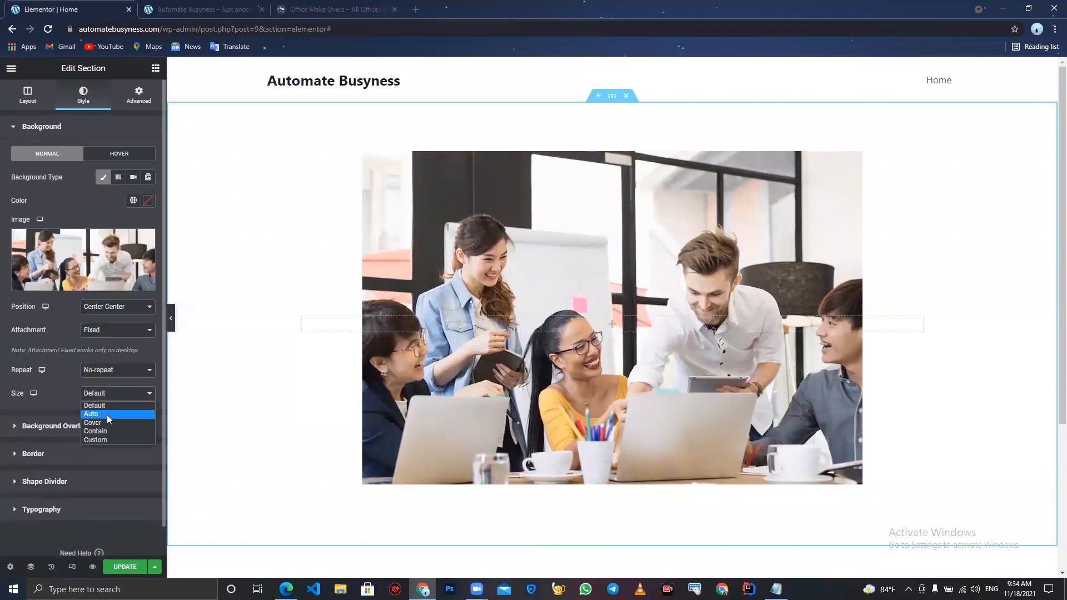
{"action": "key", "text": "Escape"}
{"action": "left_click", "coordinate": [107, 426]}
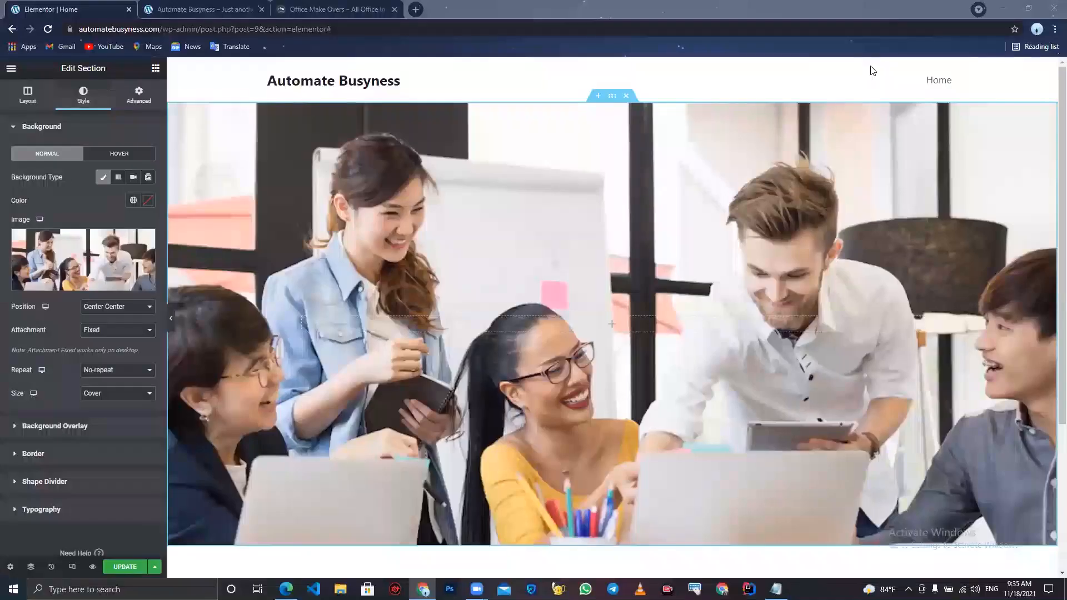
- Add a classic black background overlay to the section with opacity 0.75
{"action": "left_click", "coordinate": [89, 432]}
{"action": "left_click", "coordinate": [131, 204]}
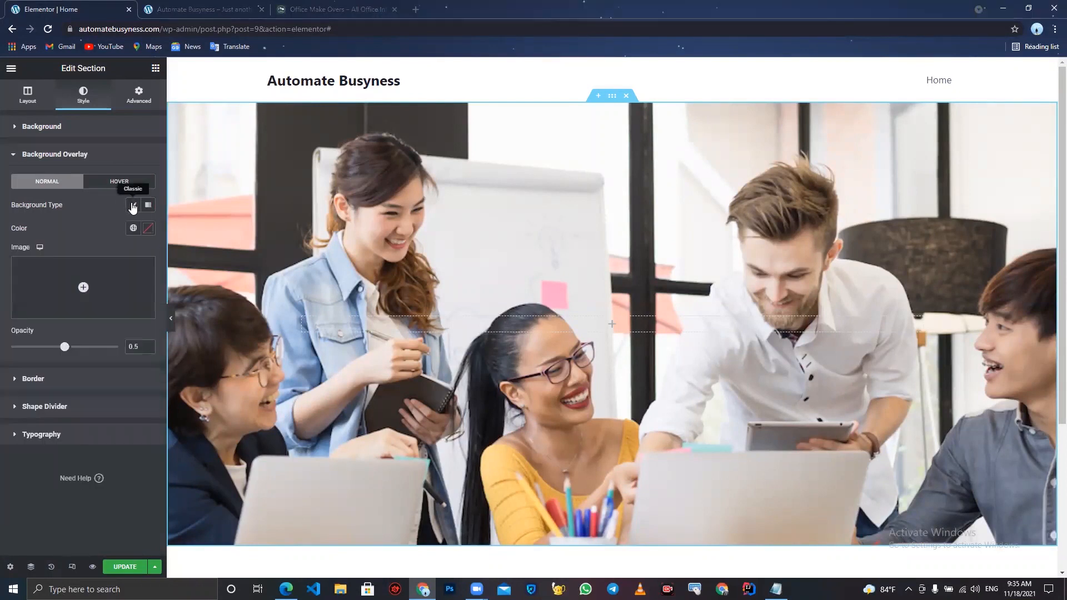
{"action": "left_click", "coordinate": [149, 229]}
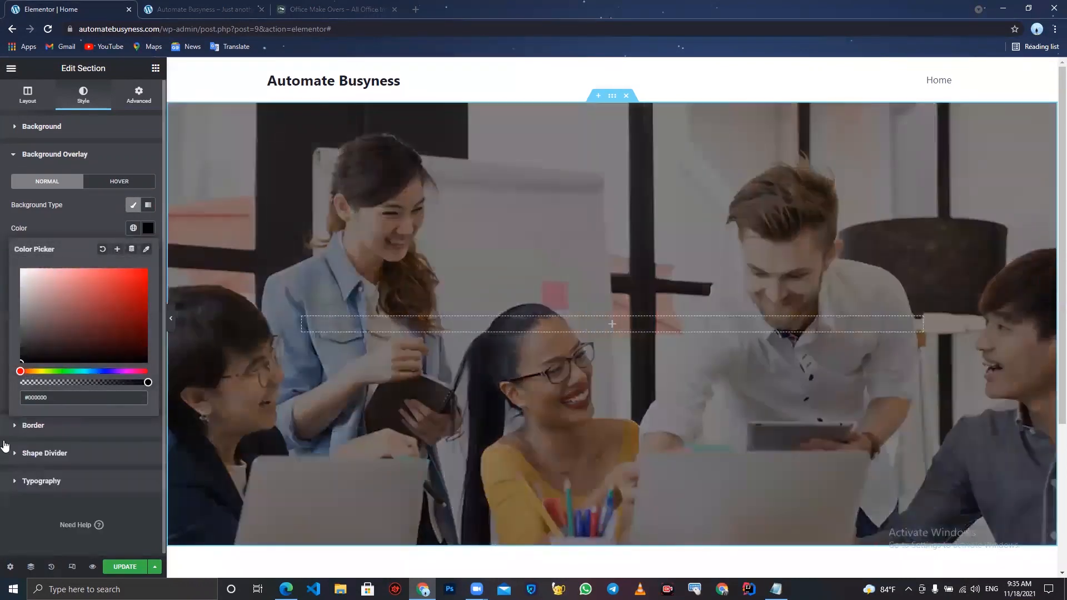
{"action": "left_click", "coordinate": [1, 407]}
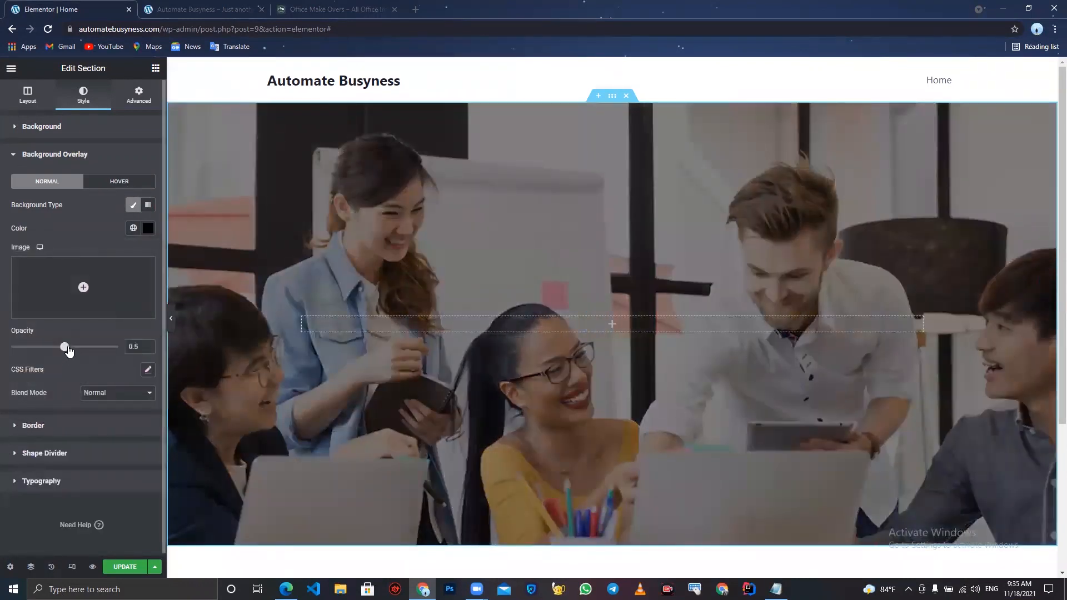
{"action": "left_click_drag", "start_coordinate": [66, 348], "coordinate": [95, 349]}
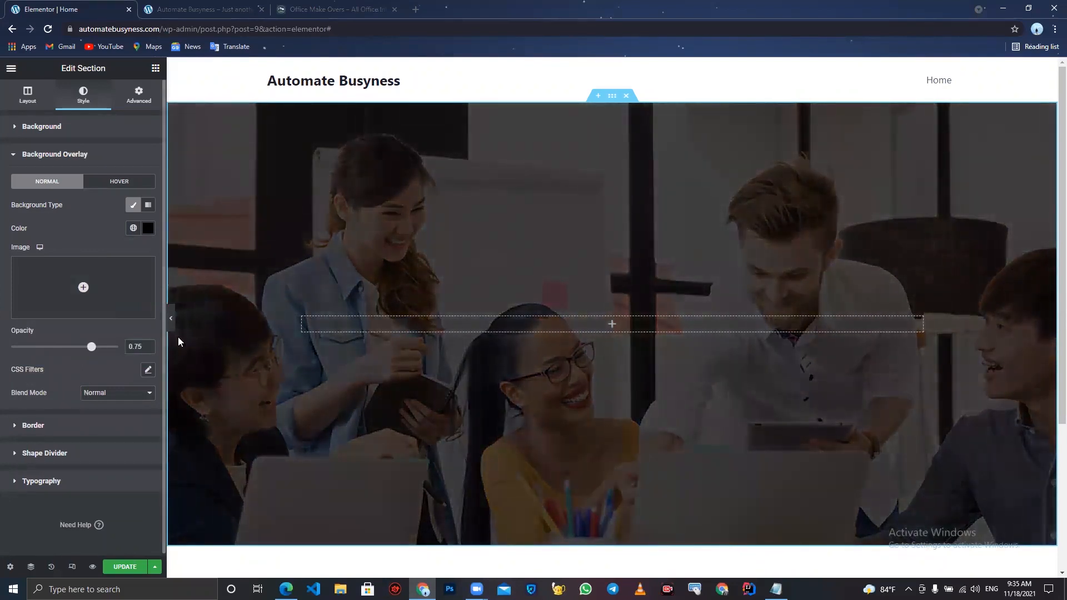
- Preview the hero section with the editor panel hidden, then add a Heading widget inside the section
{"action": "left_click", "coordinate": [171, 318]}
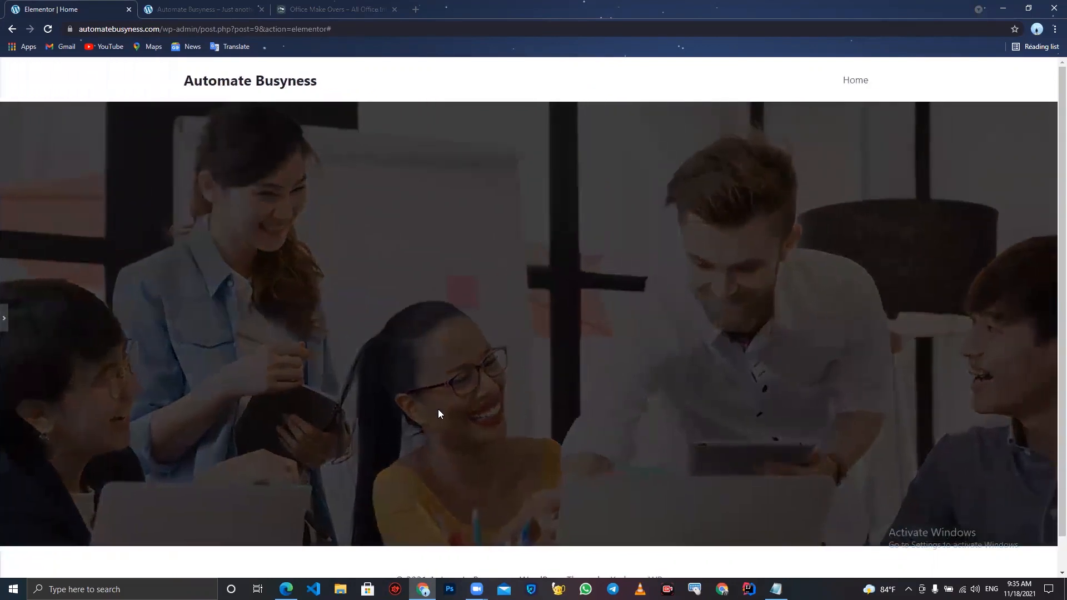
{"action": "scroll", "coordinate": [438, 409], "scroll_direction": "down", "scroll_amount": 1}
{"action": "scroll", "coordinate": [438, 409], "scroll_direction": "up", "scroll_amount": 1}
{"action": "scroll", "coordinate": [438, 409], "scroll_direction": "down", "scroll_amount": 1}
{"action": "scroll", "coordinate": [438, 409], "scroll_direction": "up", "scroll_amount": 1}
{"action": "left_click", "coordinate": [4, 318]}
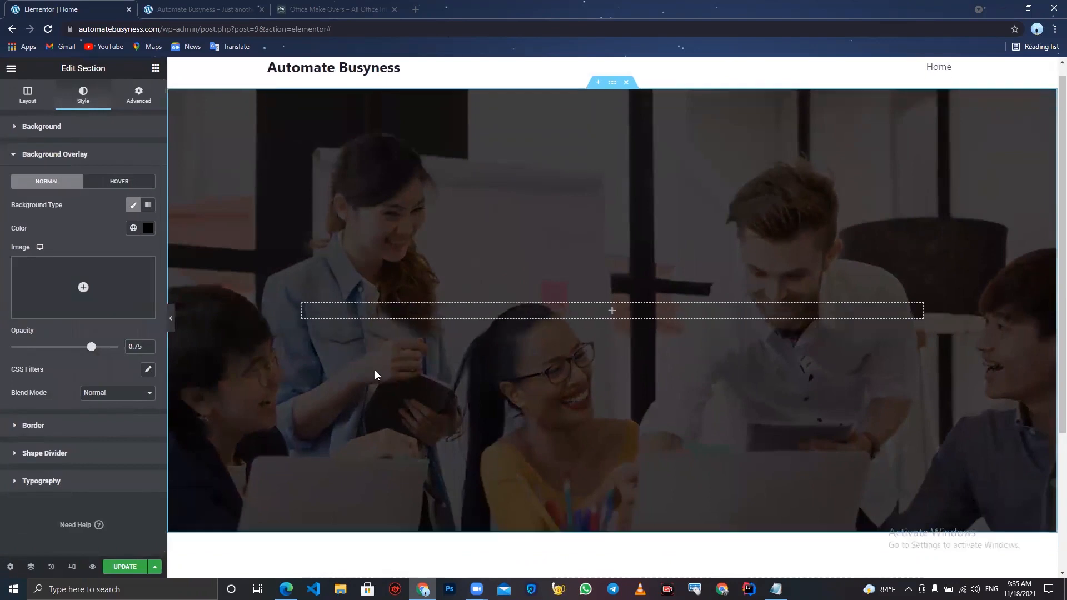
{"action": "left_click", "coordinate": [156, 69]}
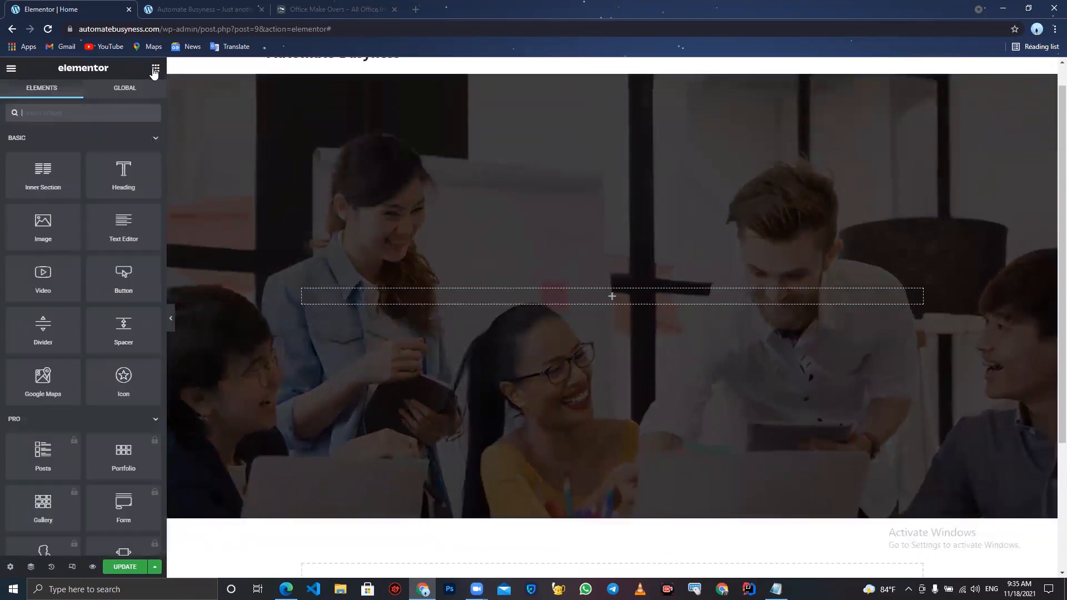
{"action": "left_click_drag", "start_coordinate": [120, 170], "coordinate": [510, 289]}
{"action": "left_click_drag", "start_coordinate": [517, 296], "coordinate": [517, 293]}
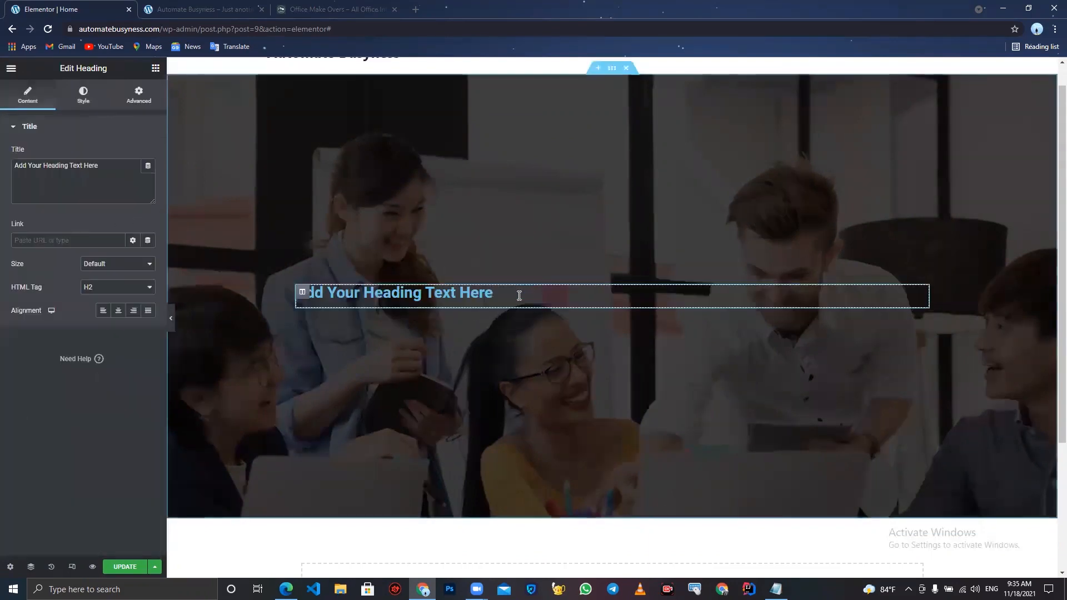
- Replace the heading title with "Refurbished Furniture, Grab it while it's Affordable" copied from the Notepad text
{"action": "double_click", "coordinate": [103, 165]}
{"action": "key", "text": "ctrl+a"}
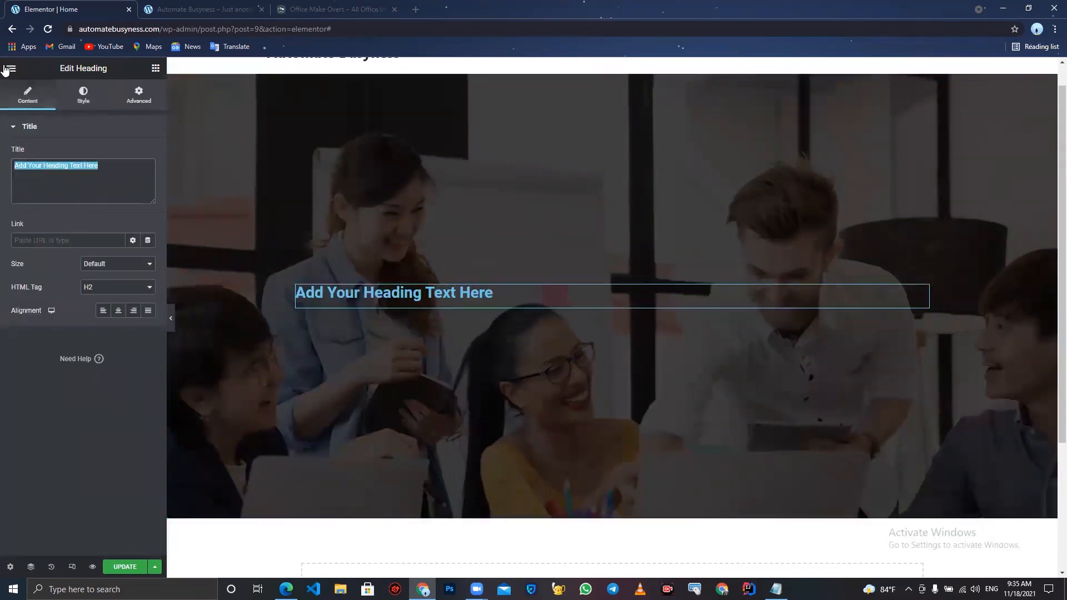
{"action": "key", "text": "BackSpace"}
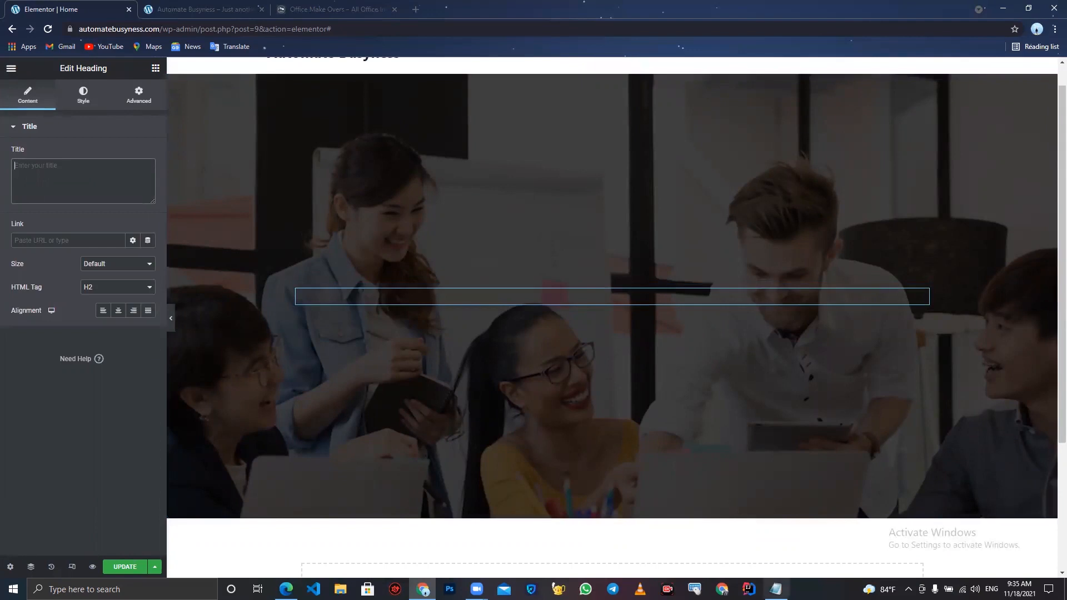
{"action": "left_click", "coordinate": [776, 589]}
{"action": "scroll", "coordinate": [666, 357], "scroll_direction": "left", "scroll_amount": 10}
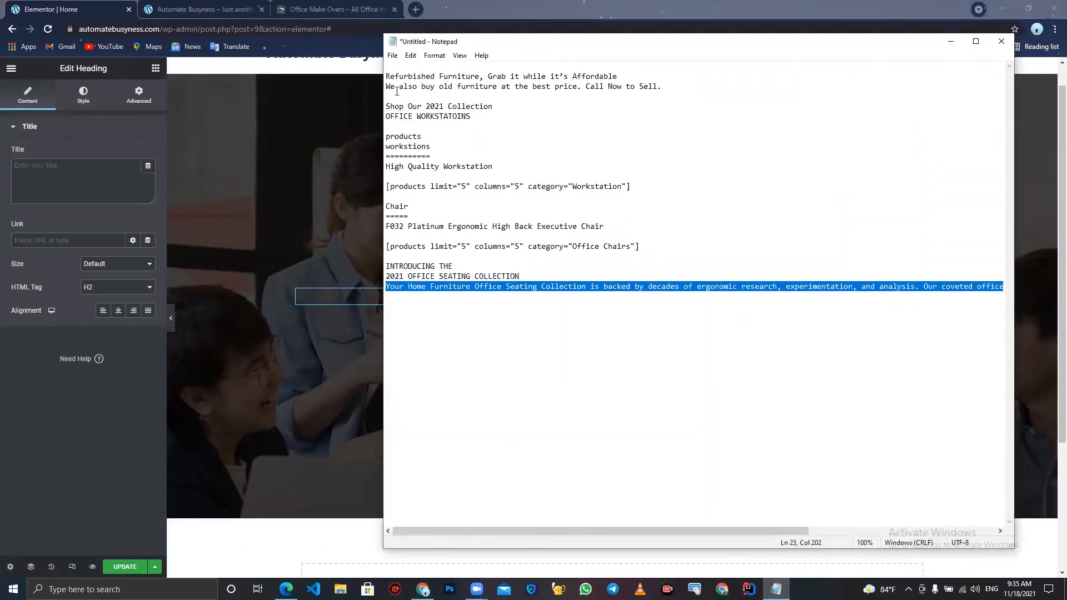
{"action": "key", "text": "ctrl+Home"}
{"action": "key", "text": "shift+End"}
{"action": "key", "text": "ctrl+c"}
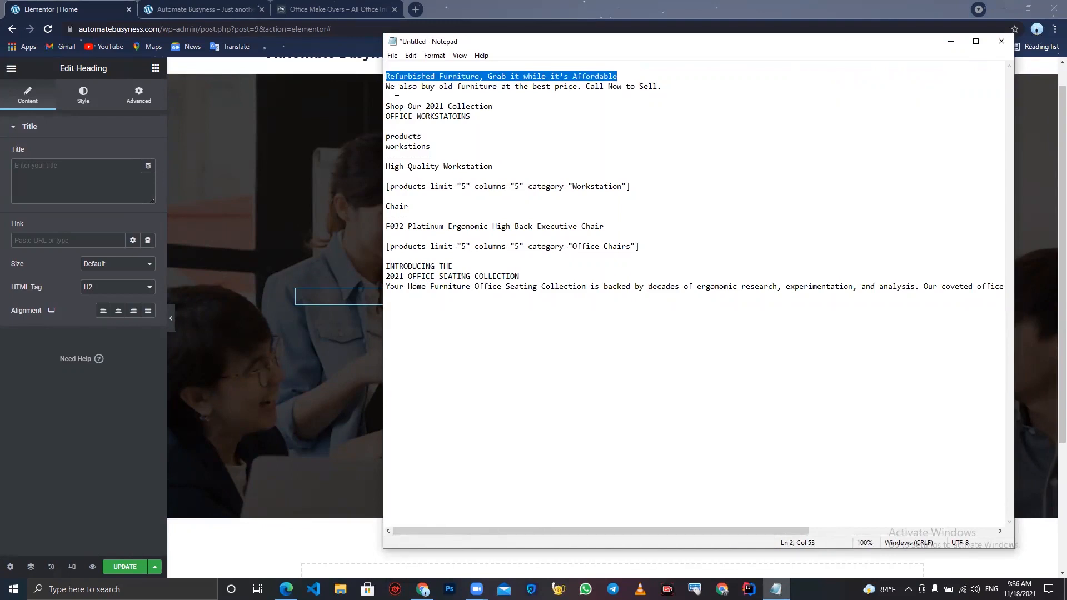
{"action": "left_click", "coordinate": [55, 181]}
{"action": "key", "text": "ctrl+v"}
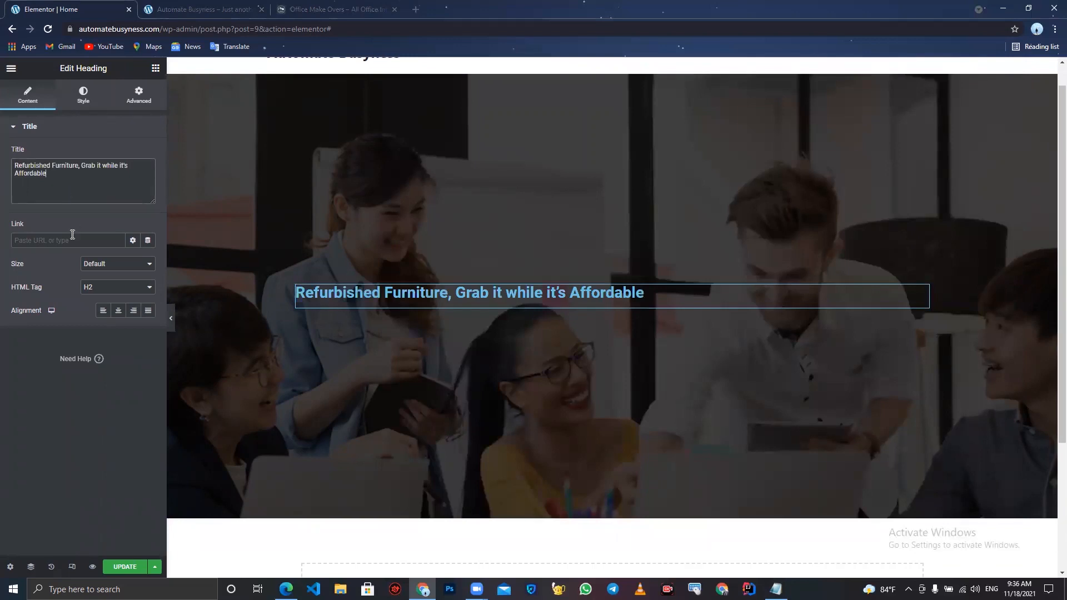
- Set the heading's HTML tag to H1 and center its alignment
{"action": "left_click", "coordinate": [106, 291]}
{"action": "left_click", "coordinate": [102, 301]}
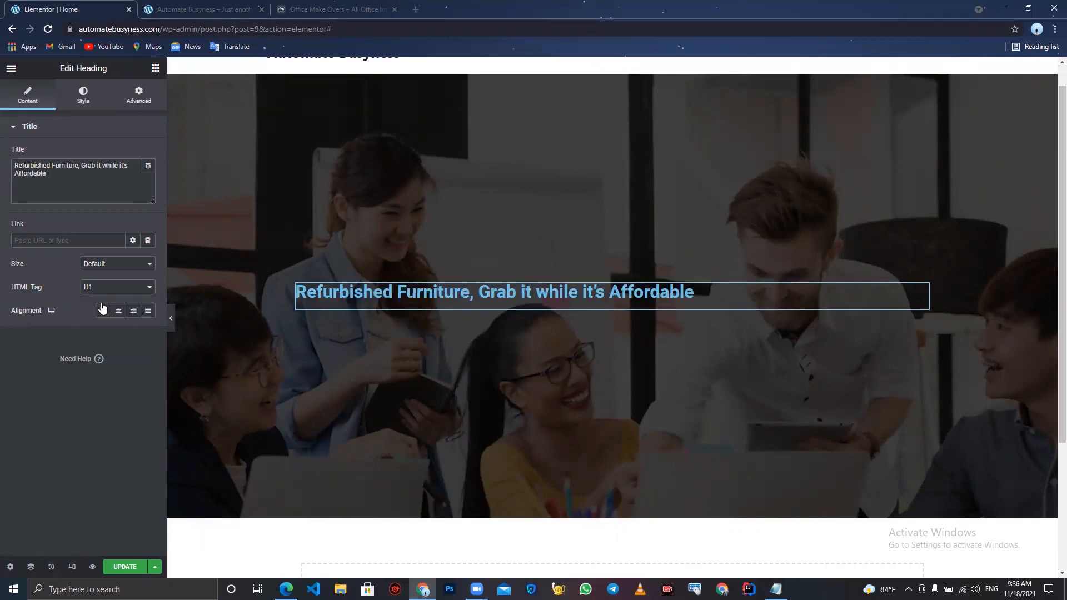
{"action": "left_click", "coordinate": [118, 310]}
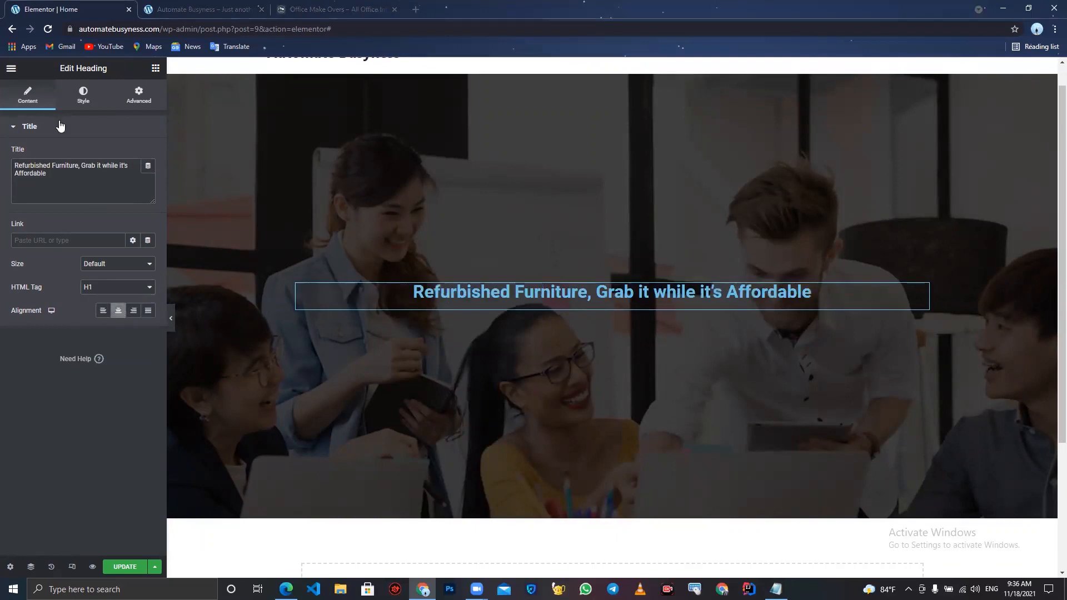
- Set the heading's text color to white #FFFFFF
{"action": "left_click", "coordinate": [83, 94]}
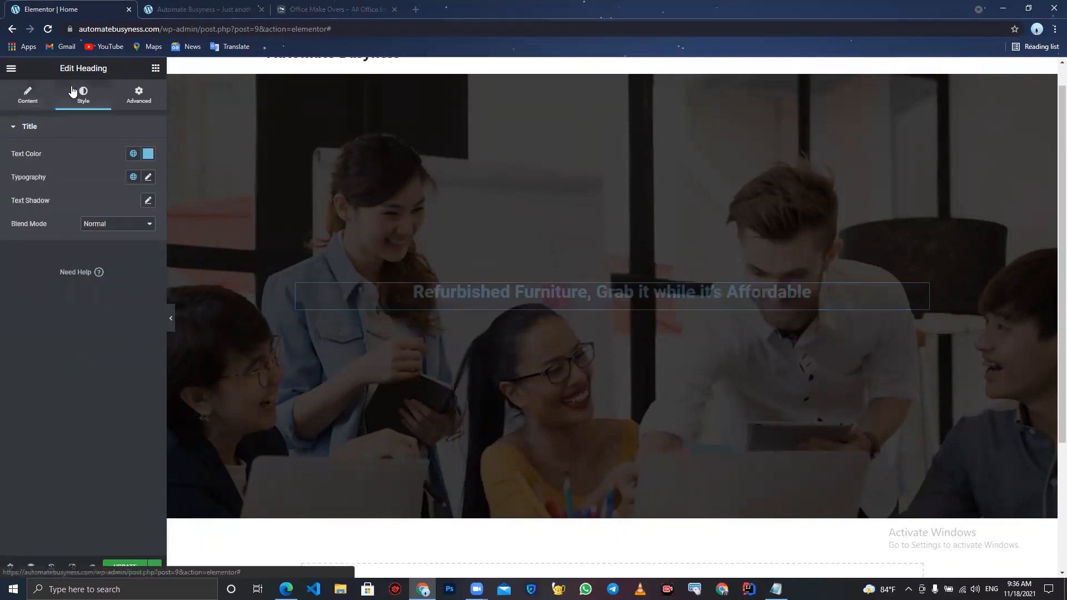
{"action": "left_click", "coordinate": [147, 155]}
{"action": "left_click_drag", "start_coordinate": [84, 243], "coordinate": [3, 166]}
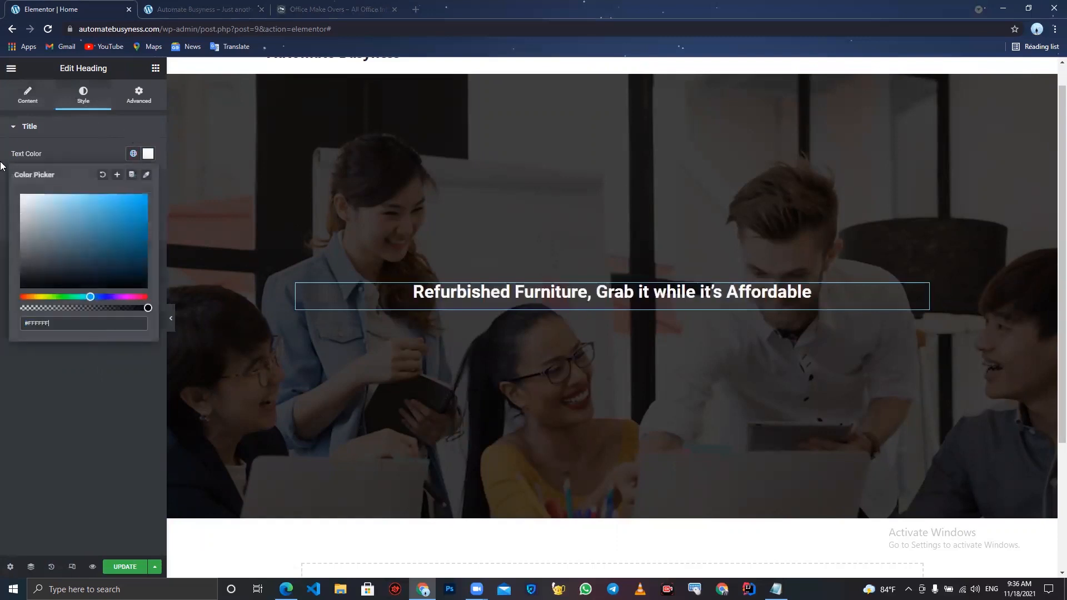
{"action": "left_click", "coordinate": [2, 264]}
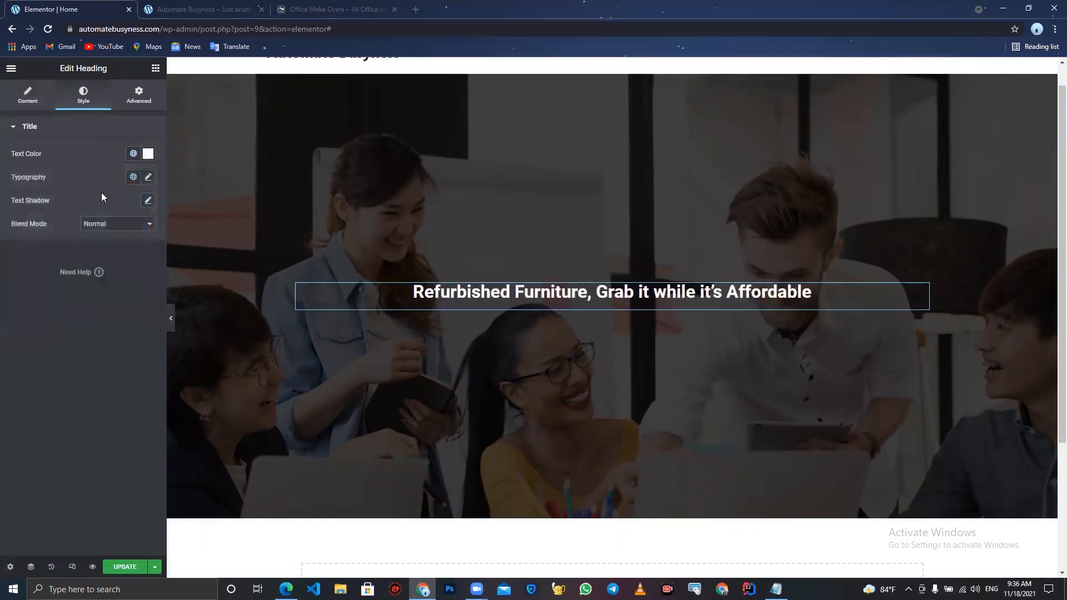
- Set the heading's typography font family to Newsreader
{"action": "left_click", "coordinate": [148, 177]}
{"action": "left_click", "coordinate": [117, 234]}
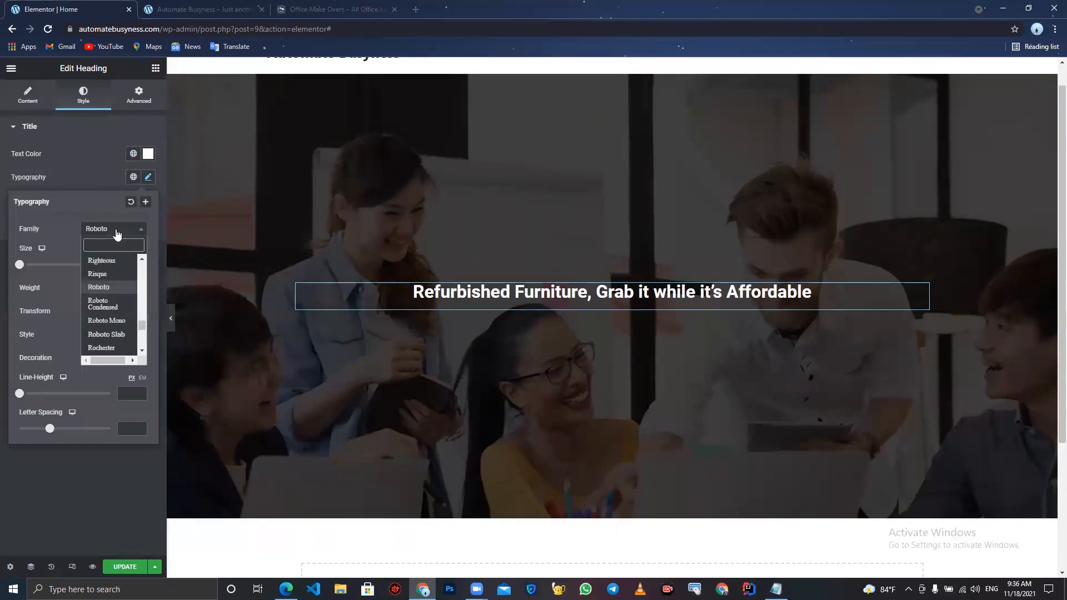
{"action": "type", "text": "news"}
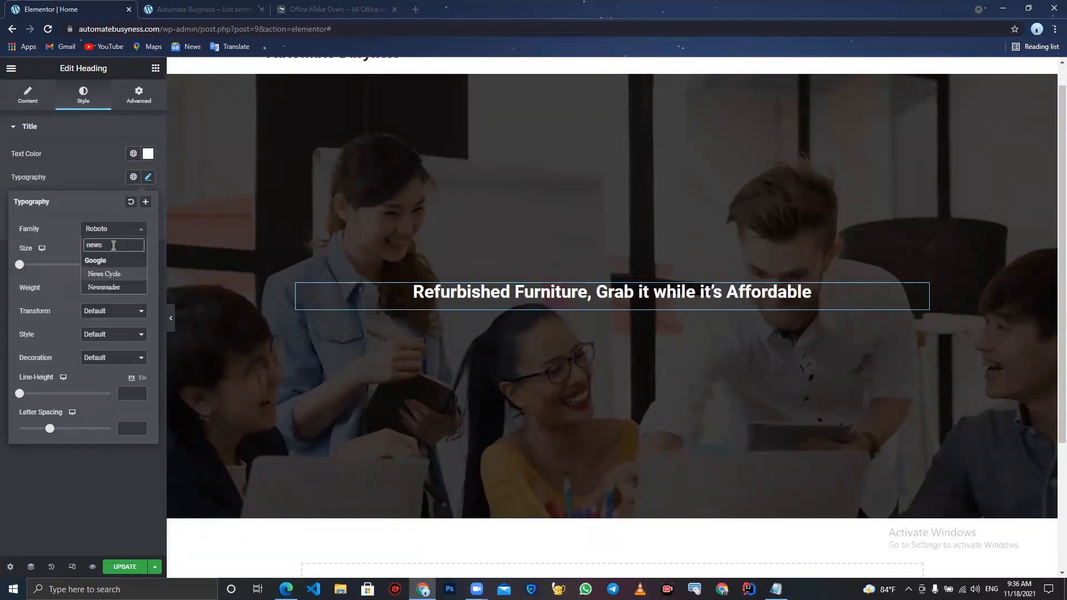
{"action": "left_click", "coordinate": [124, 287]}
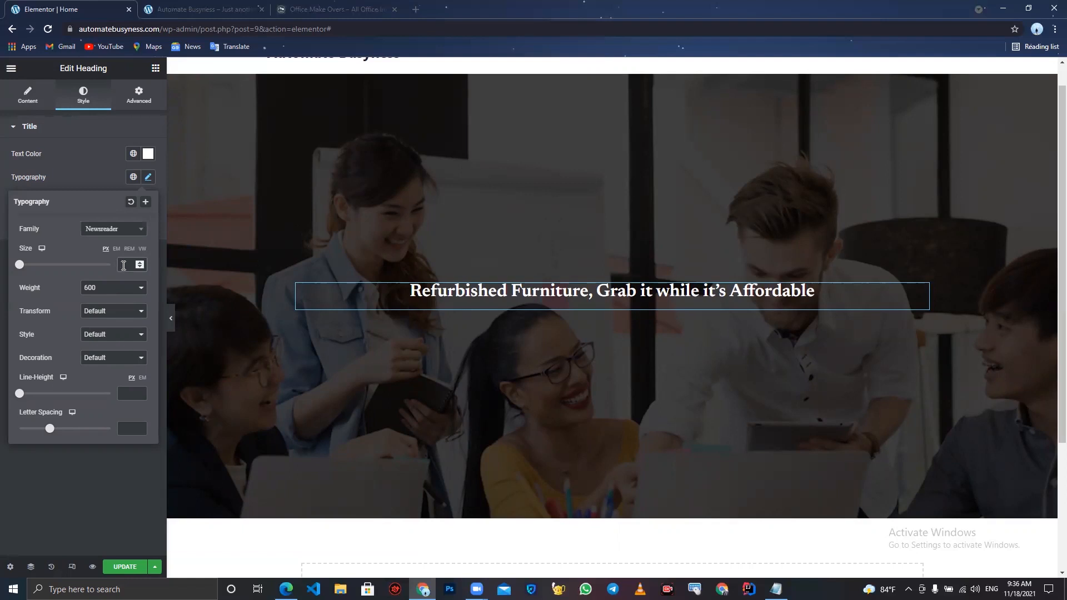
- Set the heading's font size to 66
{"action": "left_click", "coordinate": [124, 265]}
{"action": "type", "text": "72"}
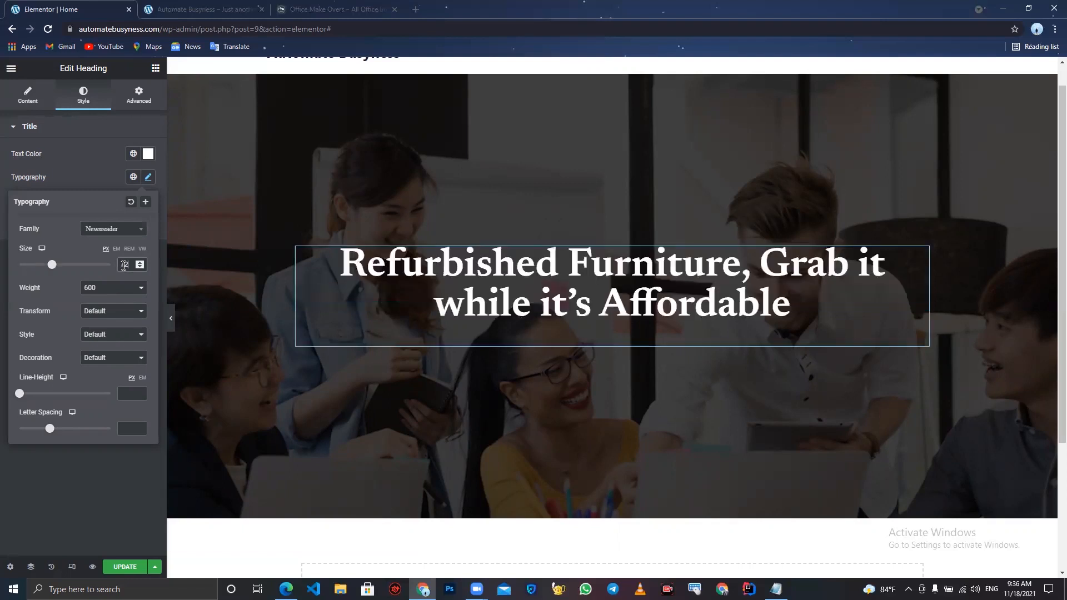
{"action": "left_click", "coordinate": [138, 267]}
{"action": "left_click", "coordinate": [139, 266]}
{"action": "left_click", "coordinate": [138, 267]}
{"action": "left_click", "coordinate": [139, 267]}
{"action": "left_click", "coordinate": [139, 266]}
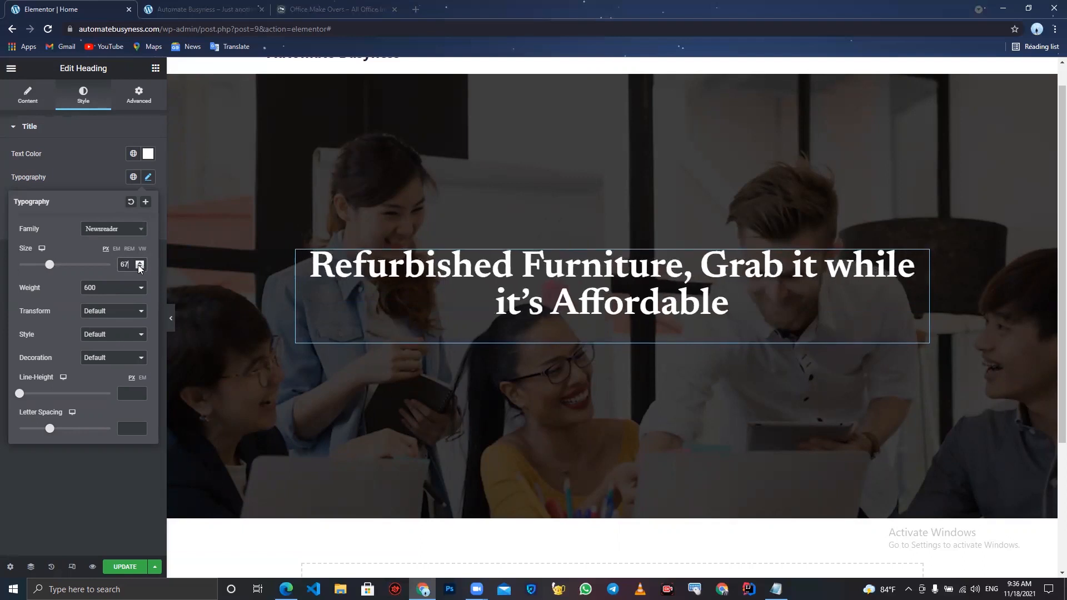
{"action": "left_click", "coordinate": [139, 267]}
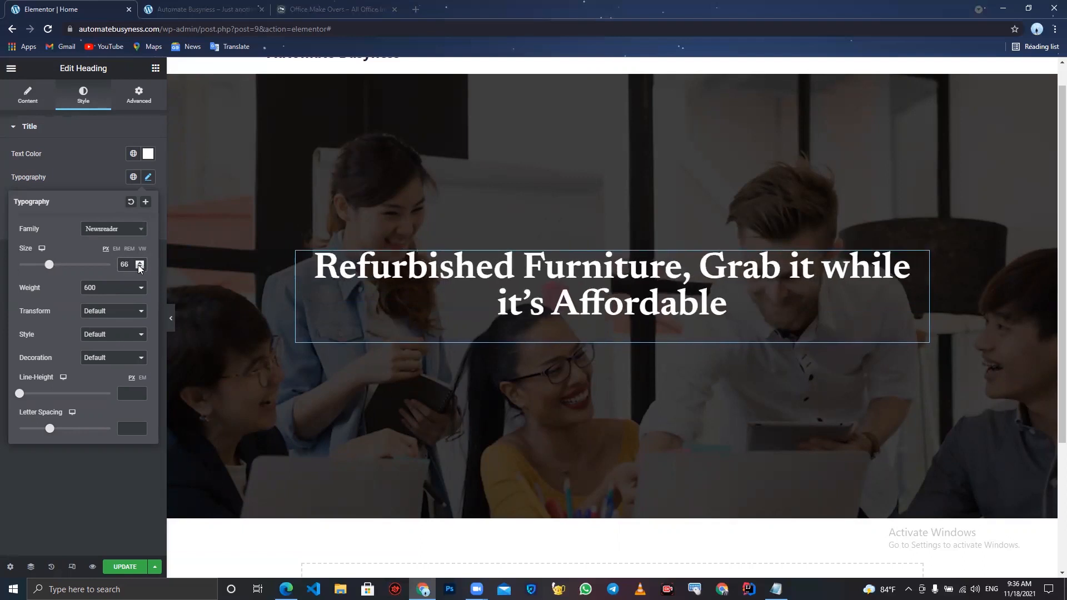
- Set the heading's font weight to 500 and its letter spacing to 1.5, undoing a line-height change
{"action": "left_click", "coordinate": [115, 293]}
{"action": "left_click", "coordinate": [110, 334]}
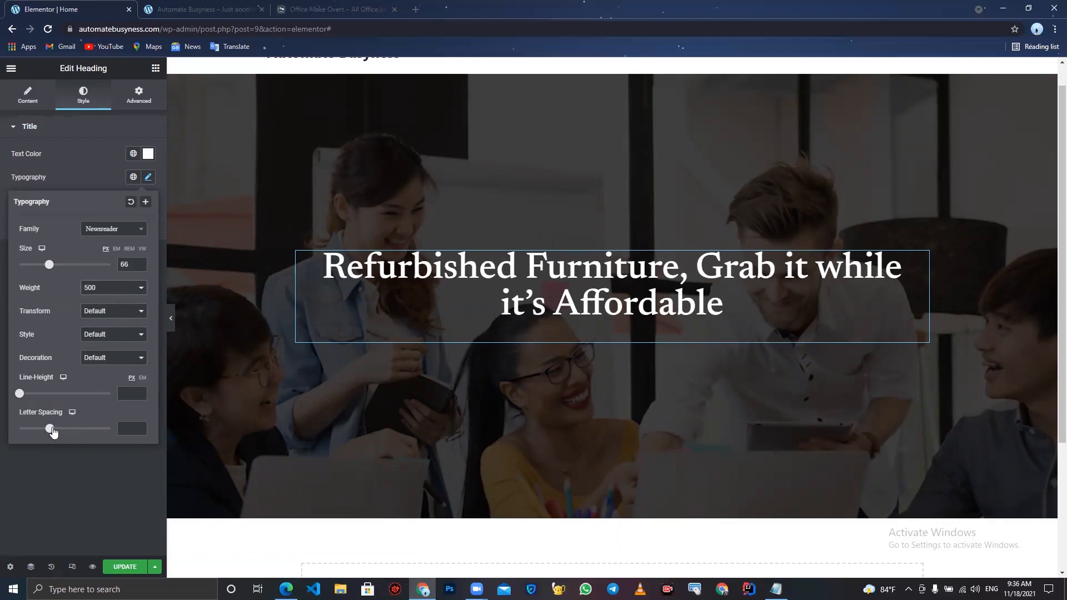
{"action": "left_click_drag", "start_coordinate": [19, 394], "coordinate": [71, 404]}
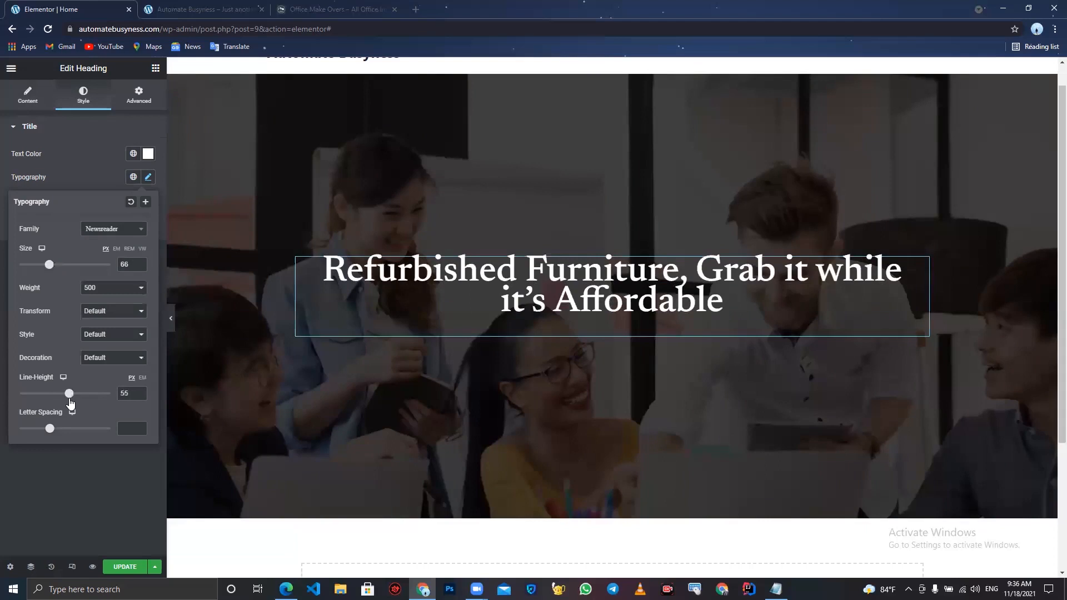
{"action": "key", "text": "ctrl+z"}
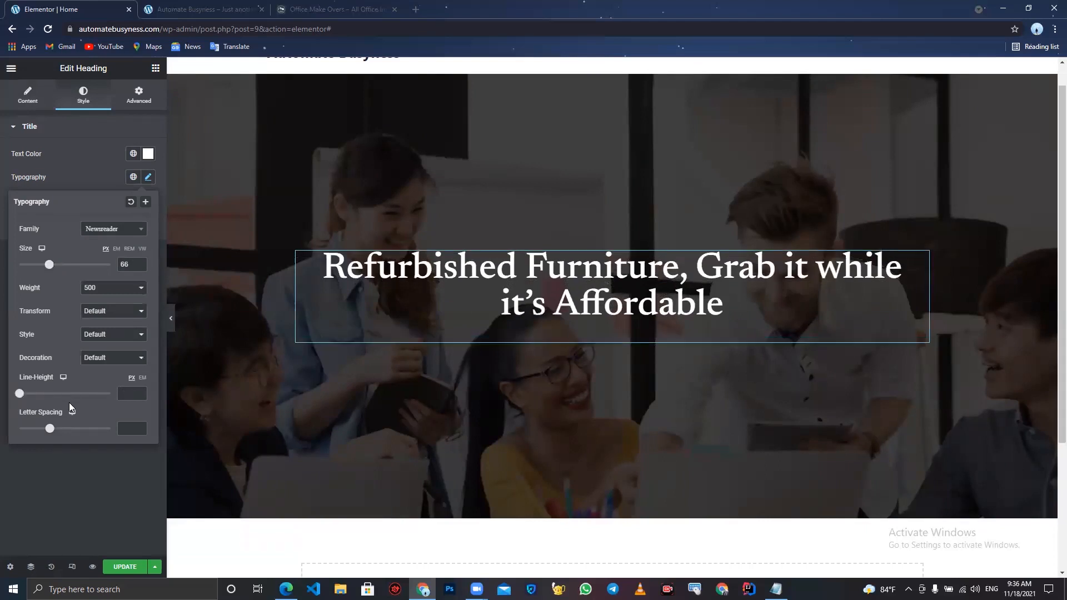
{"action": "mouse_move", "coordinate": [53, 433]}
{"action": "left_mouse_down"}
{"action": "mouse_move", "coordinate": [74, 433]}
{"action": "mouse_move", "coordinate": [62, 439]}
{"action": "left_mouse_up"}
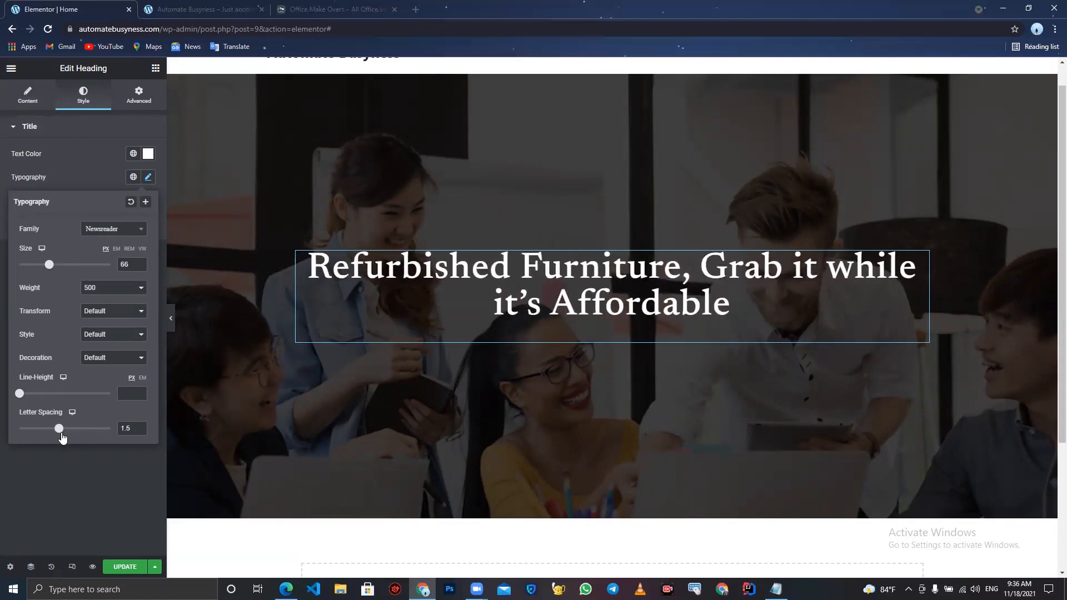
- Insert a <br/> line break after "Refurbished" in the heading title
{"action": "left_click", "coordinate": [31, 98]}
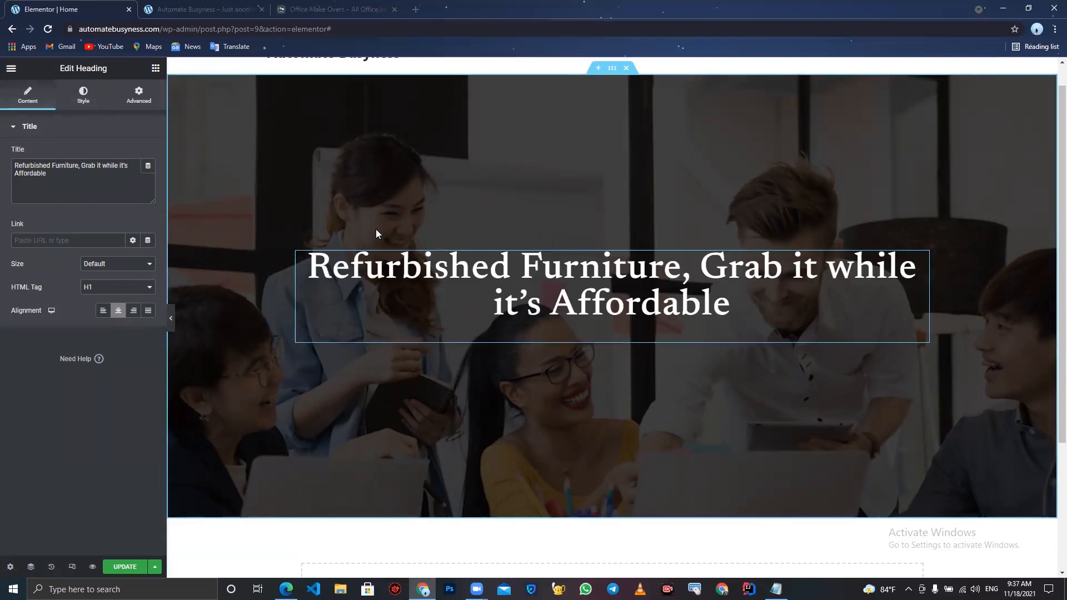
{"action": "left_click", "coordinate": [51, 165]}
{"action": "type", "text": "<"}
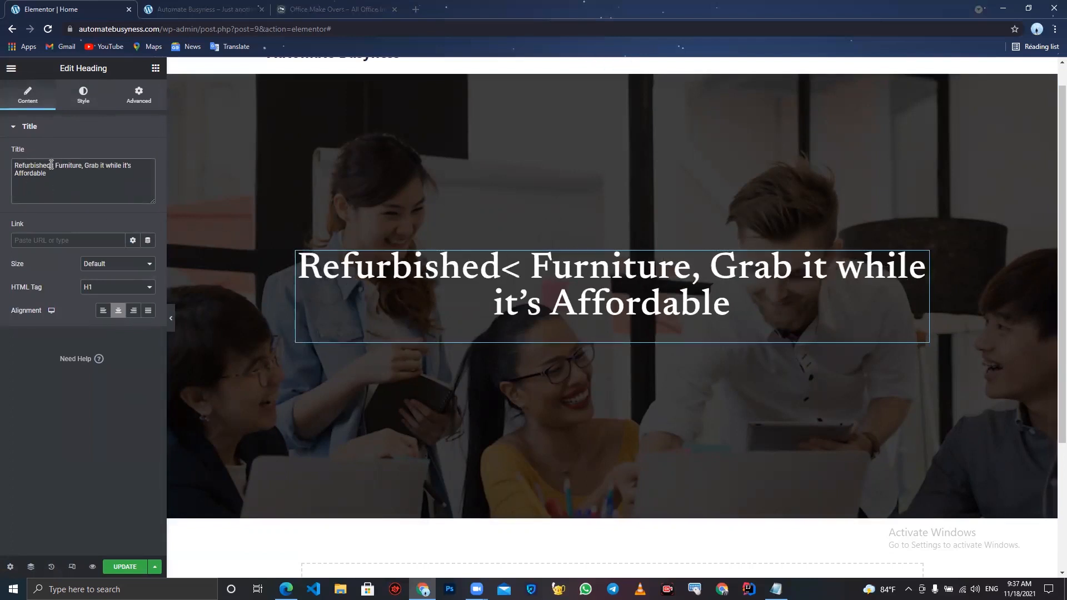
{"action": "type", "text": "br>"}
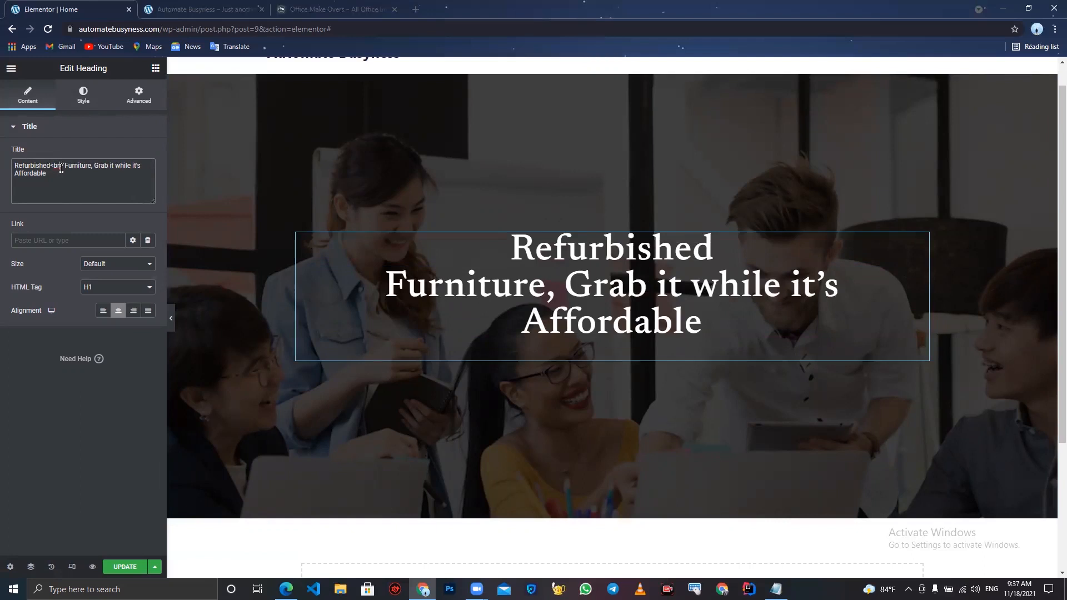
{"action": "type", "text": ">"}
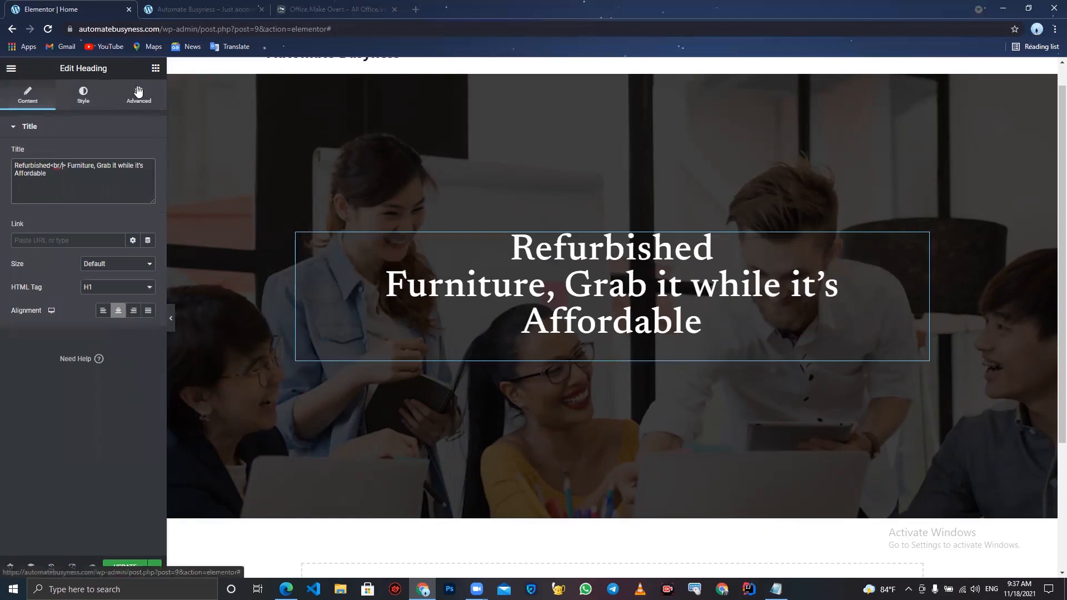
- Reduce the heading's typography font size to 60
{"action": "left_click", "coordinate": [82, 94]}
{"action": "left_click", "coordinate": [148, 177]}
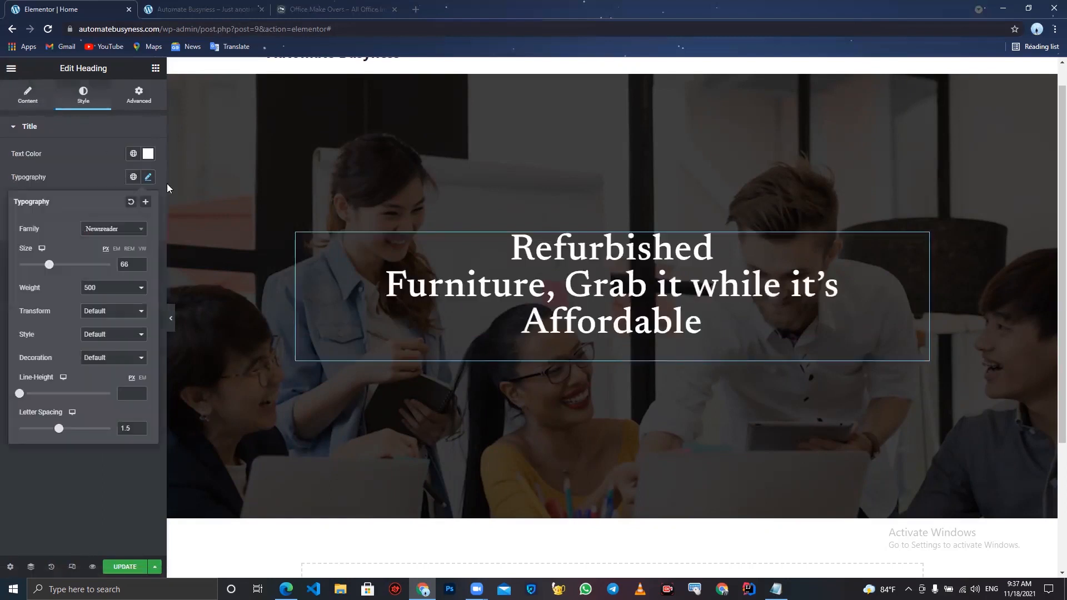
{"action": "triple_click", "coordinate": [140, 265]}
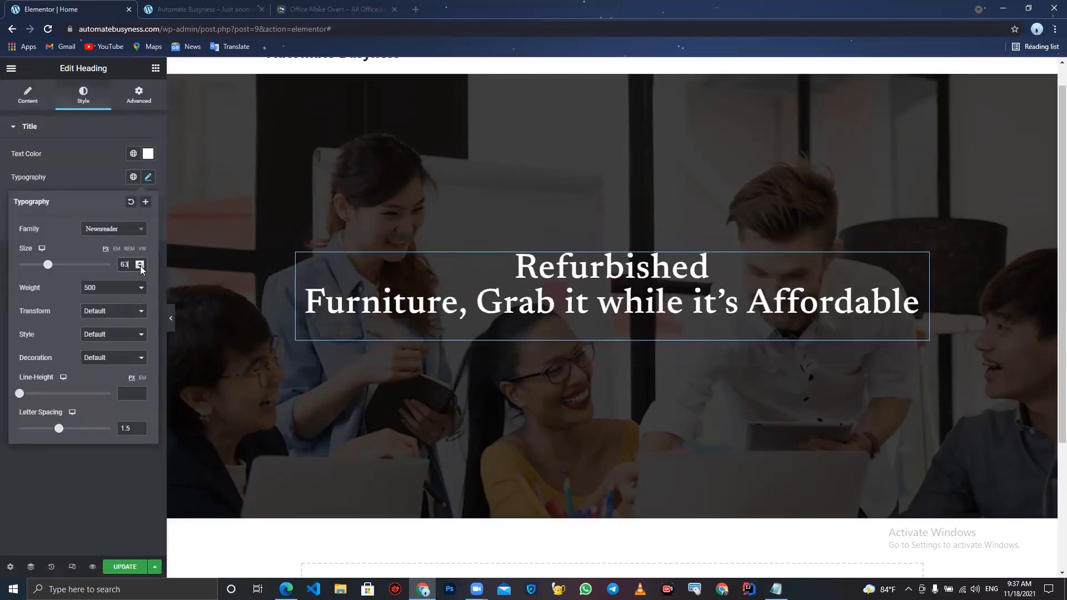
{"action": "left_click", "coordinate": [140, 265]}
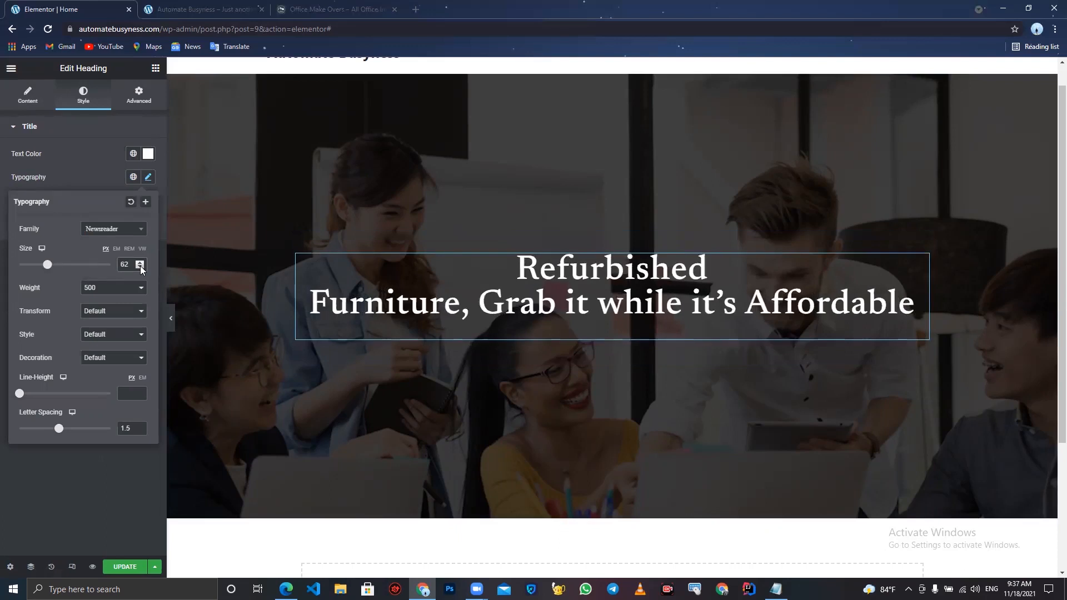
{"action": "left_click", "coordinate": [140, 266]}
{"action": "left_click", "coordinate": [140, 266]}
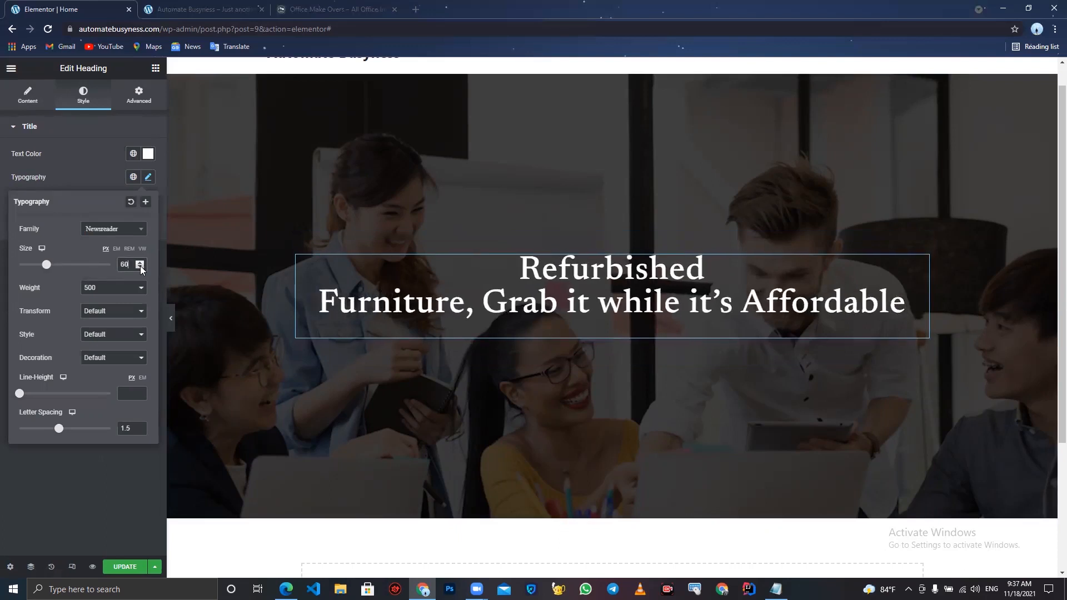
{"action": "left_click", "coordinate": [39, 490]}
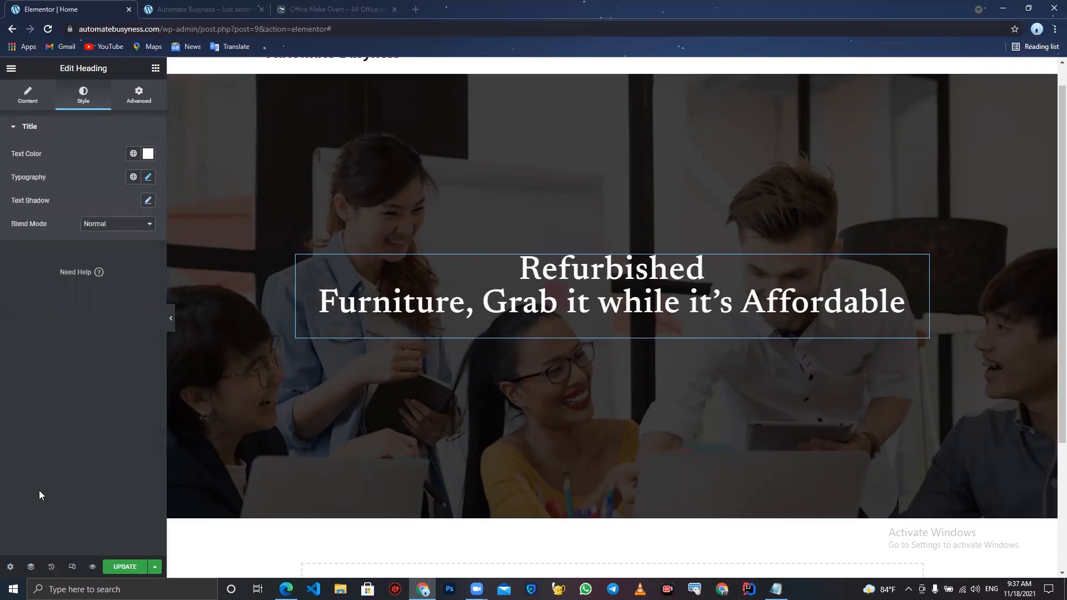
- Add a text shadow to the heading with the blur set to 100
{"action": "left_click", "coordinate": [148, 201]}
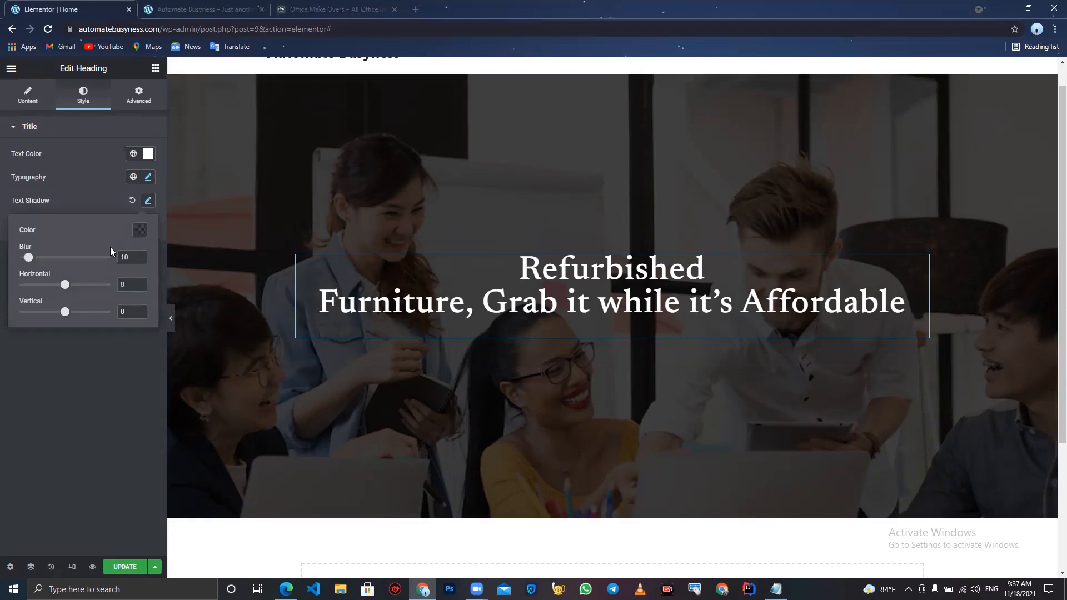
{"action": "left_click_drag", "start_coordinate": [28, 258], "coordinate": [128, 251]}
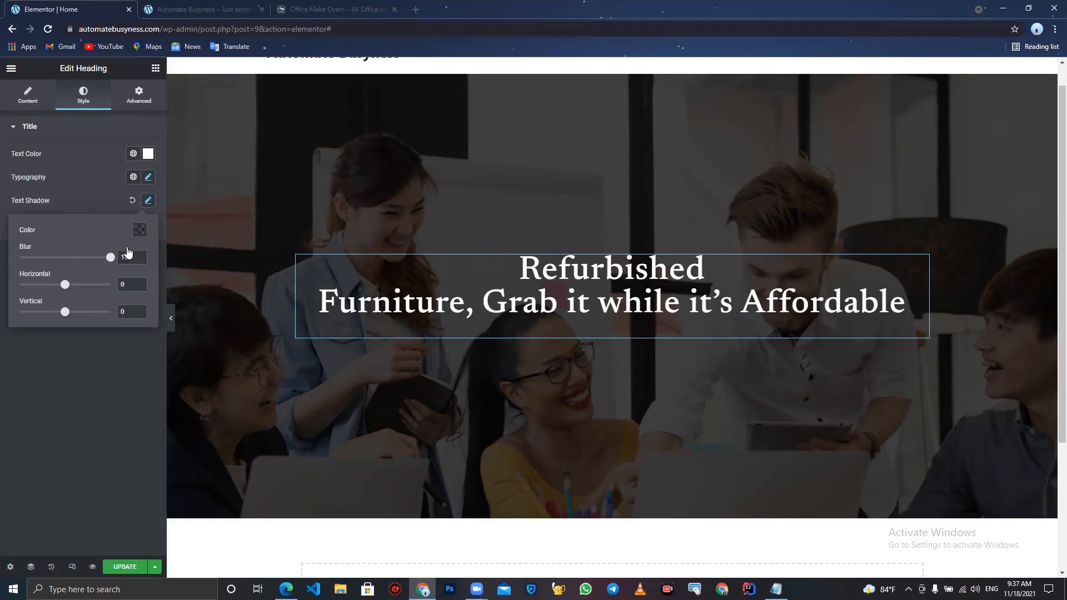
- Preview the hero section and compare it with the Office Make Over reference site
{"action": "left_click", "coordinate": [172, 309]}
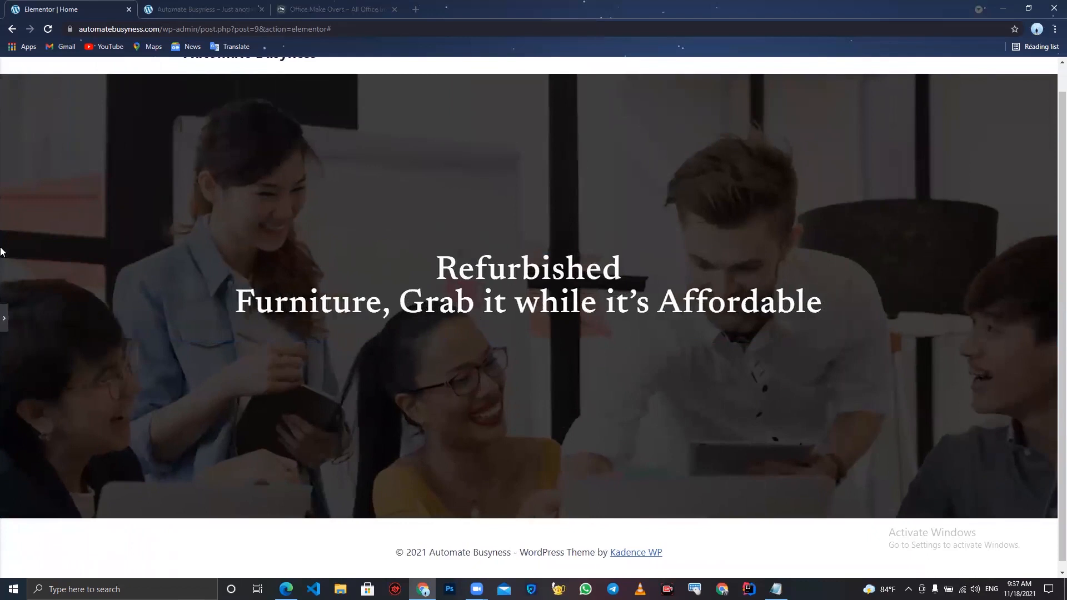
{"action": "left_click", "coordinate": [6, 313]}
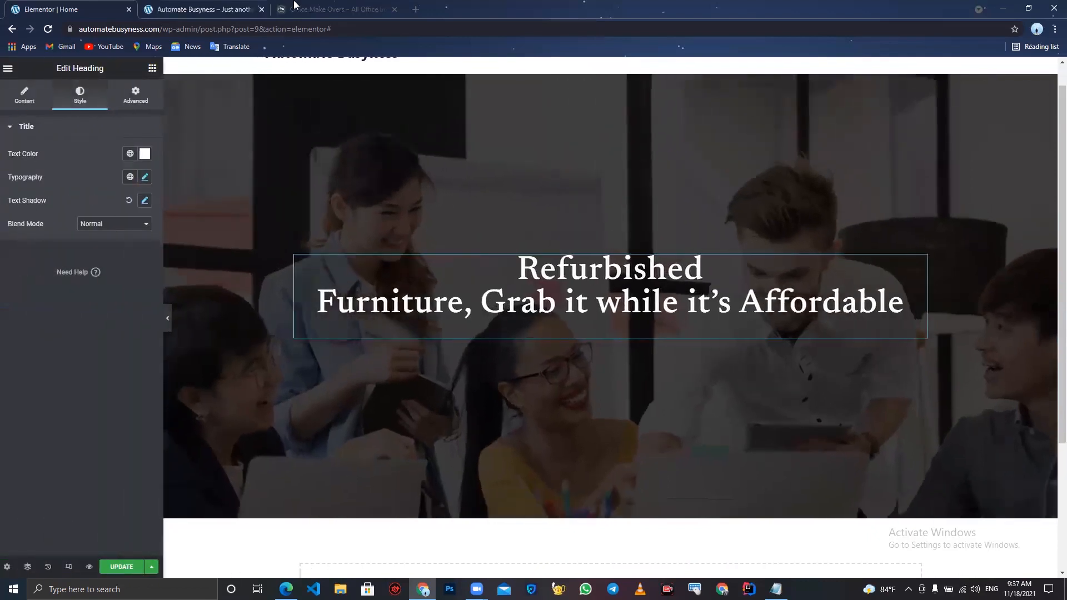
{"action": "left_click", "coordinate": [311, 8]}
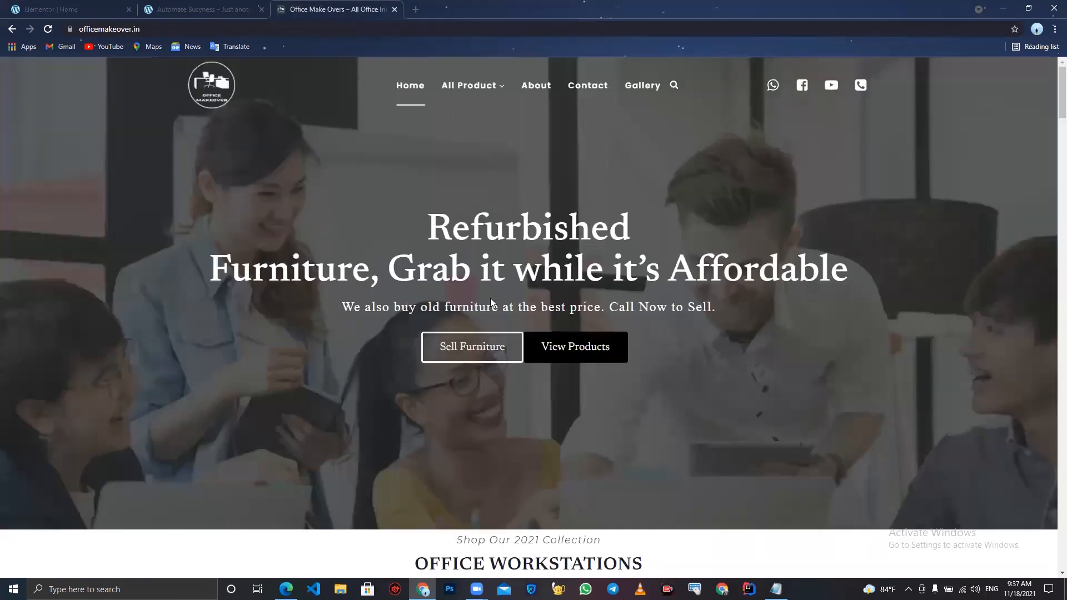
{"action": "left_click", "coordinate": [217, 6]}
{"action": "left_click", "coordinate": [80, 5]}
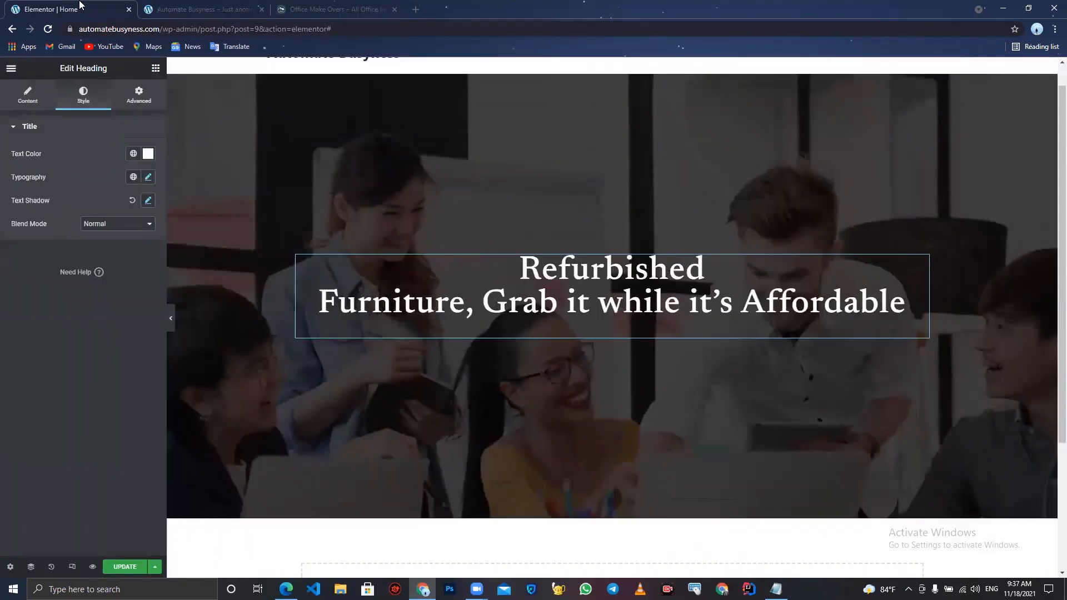
- Add a Text Editor widget below the heading containing "We also buy old furniture at the best price. Call Now to Sell."
{"action": "left_click", "coordinate": [155, 68]}
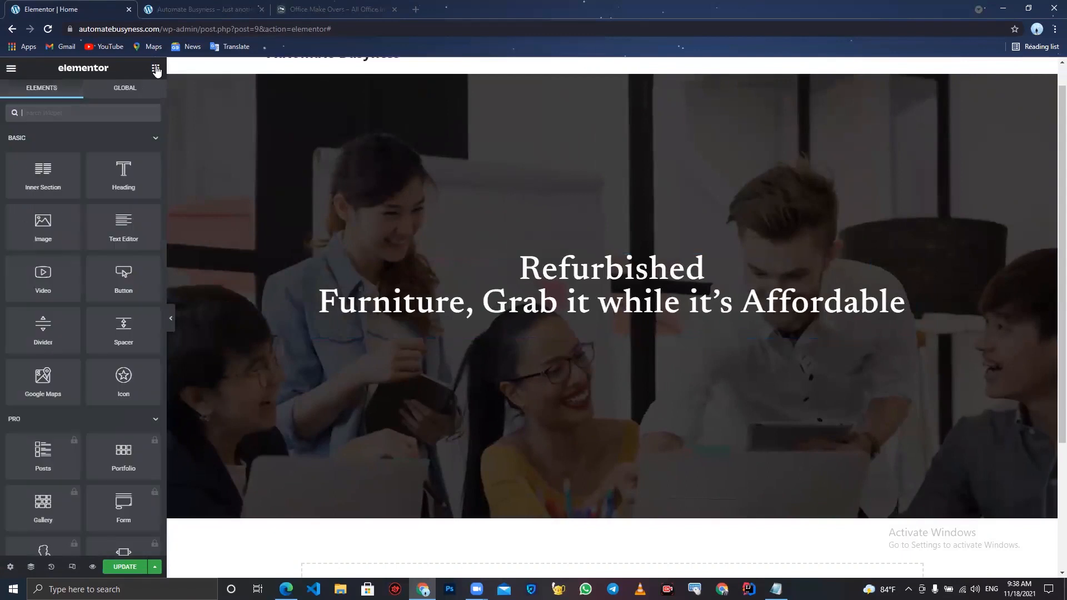
{"action": "left_click_drag", "start_coordinate": [123, 225], "coordinate": [569, 317]}
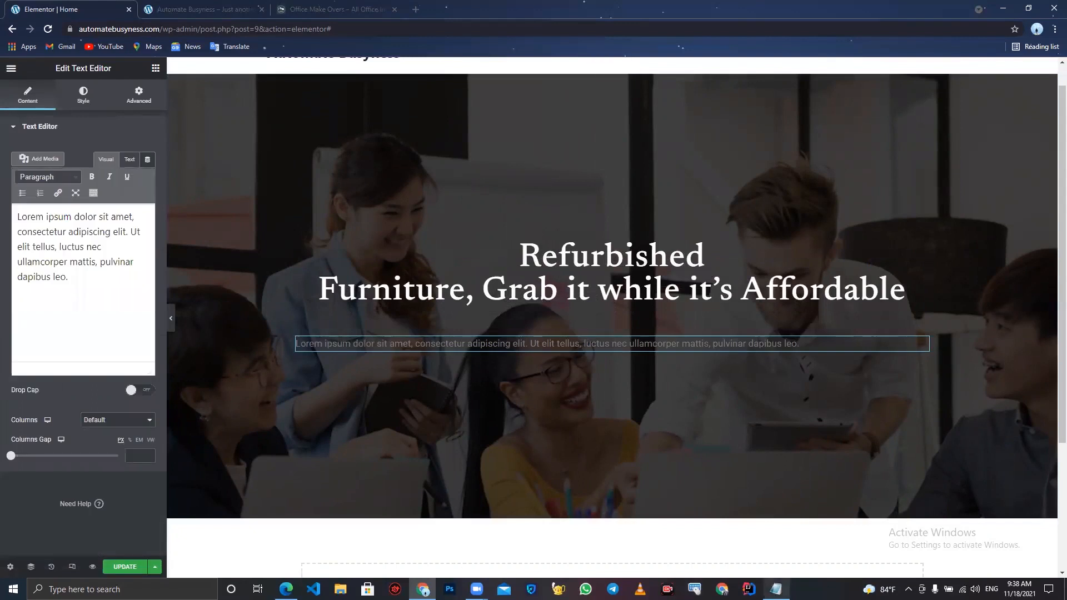
{"action": "left_click", "coordinate": [777, 589]}
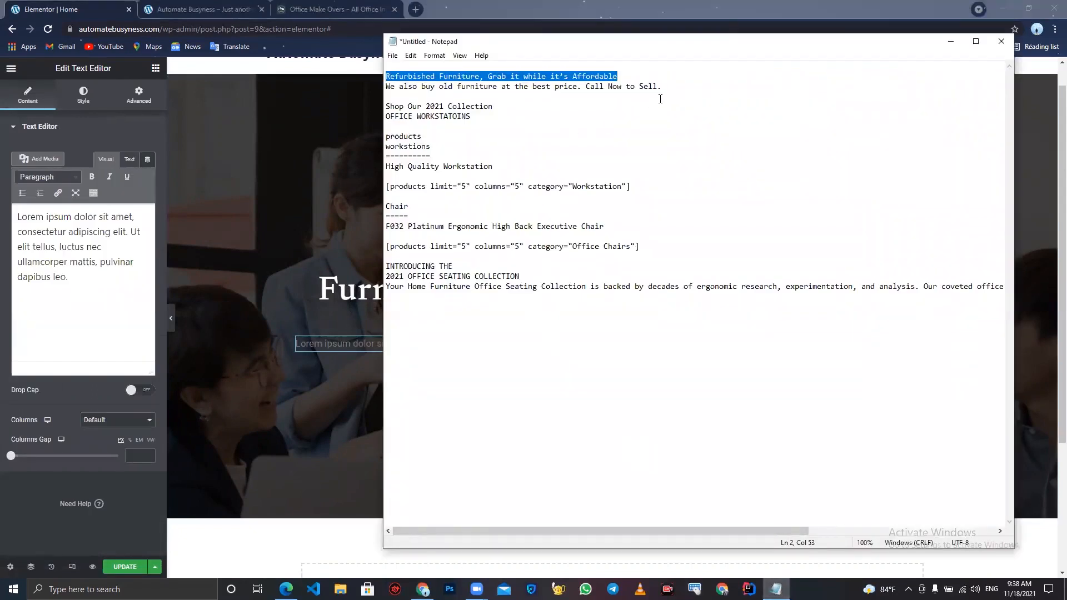
{"action": "left_click_drag", "start_coordinate": [410, 99], "coordinate": [377, 87]}
{"action": "key", "text": "ctrl+c"}
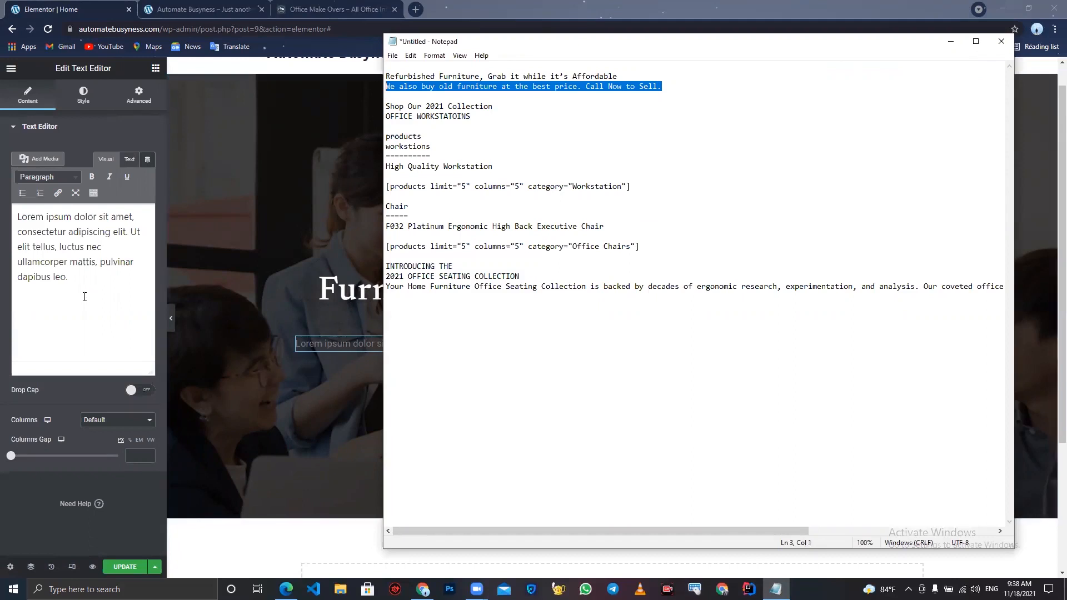
{"action": "left_click_drag", "start_coordinate": [83, 298], "coordinate": [5, 156]}
{"action": "key", "text": "ctrl+v"}
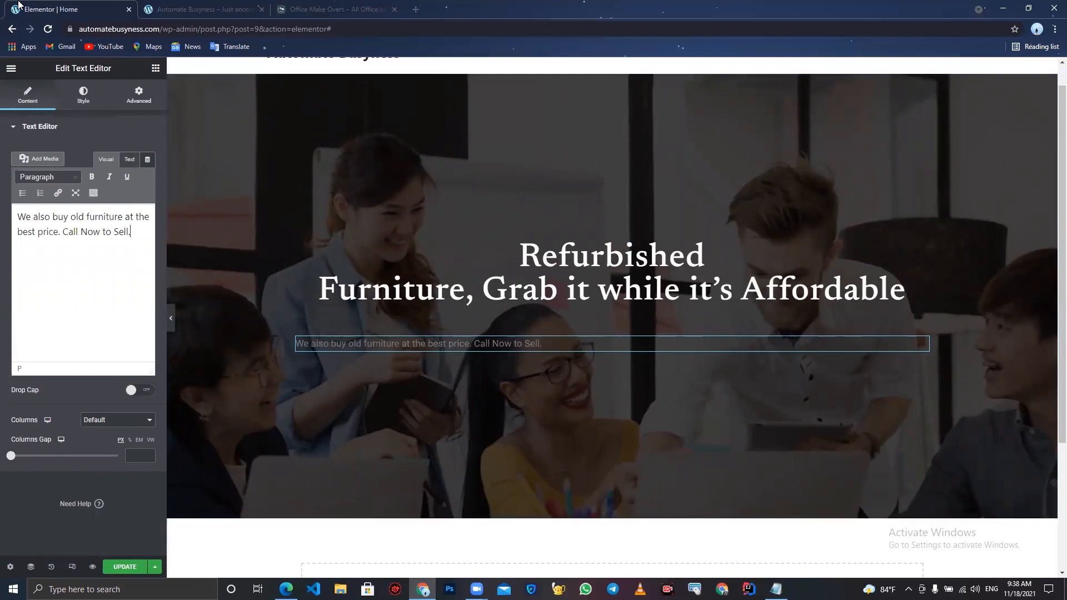
- Center the text editor's alignment and set its text color to white #FFFFFF
{"action": "left_click", "coordinate": [81, 93]}
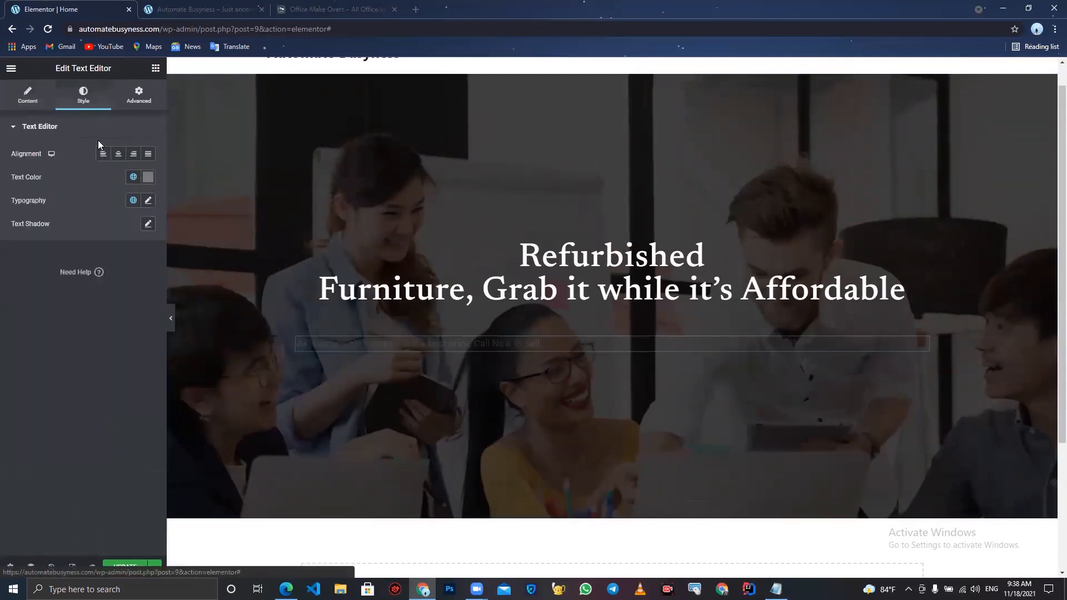
{"action": "left_click", "coordinate": [118, 153]}
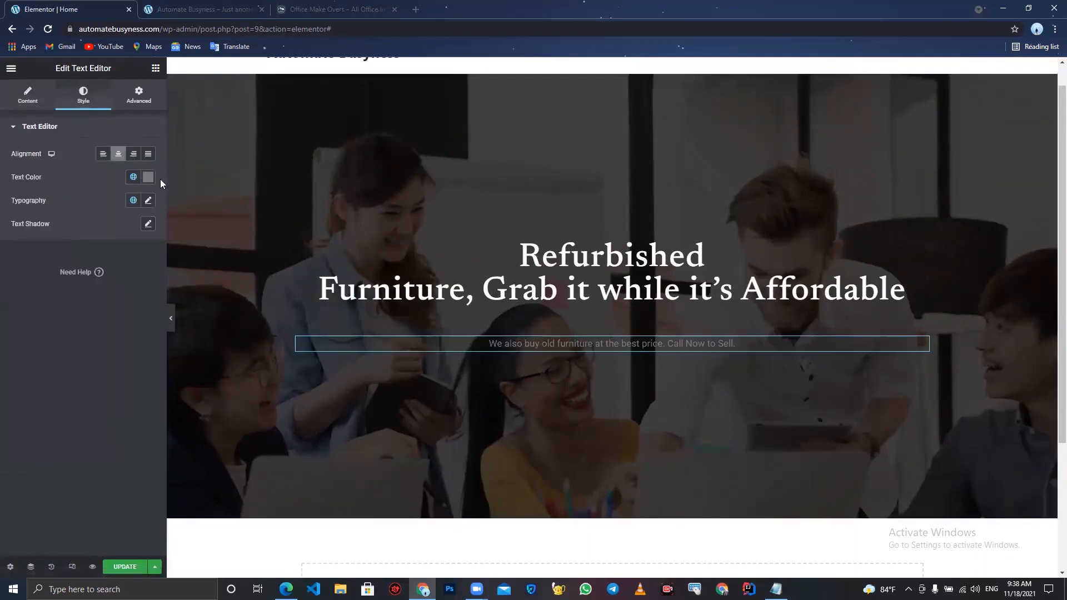
{"action": "left_click", "coordinate": [148, 177]}
{"action": "left_click_drag", "start_coordinate": [94, 231], "coordinate": [5, 188]}
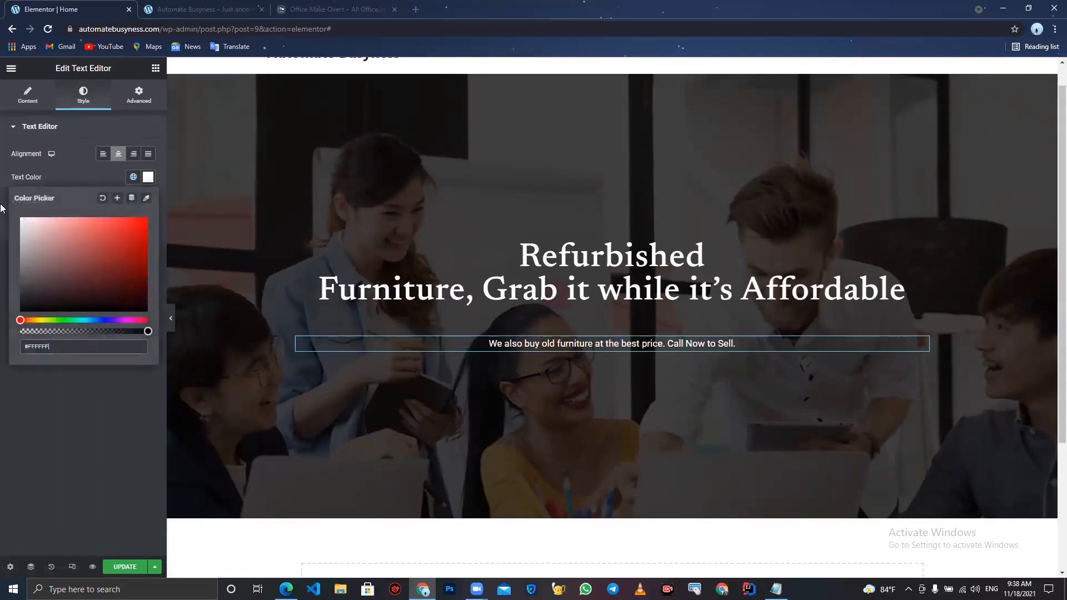
{"action": "left_click", "coordinate": [12, 444]}
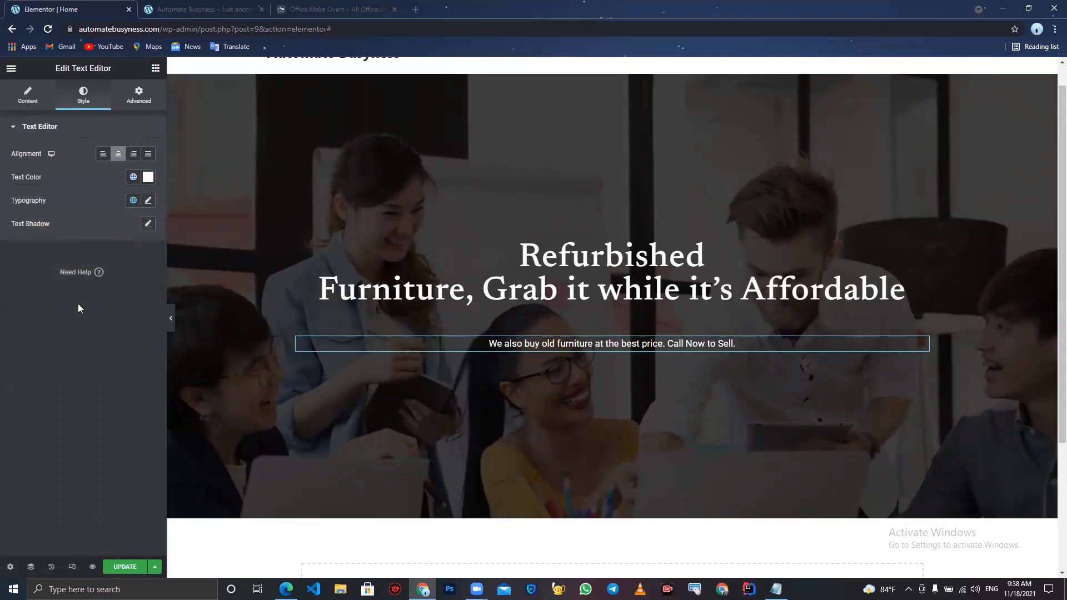
- Set the text editor's typography to Times New Roman at font size 18
{"action": "left_click", "coordinate": [148, 200]}
{"action": "left_click", "coordinate": [110, 253]}
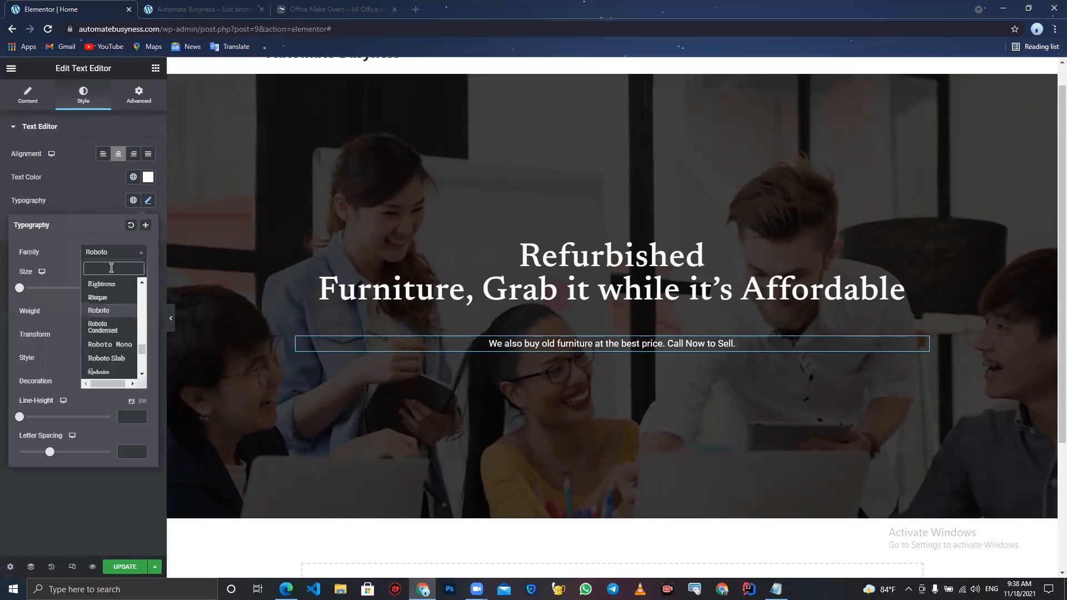
{"action": "type", "text": "b"}
{"action": "key", "text": "BackSpace"}
{"action": "type", "text": "new"}
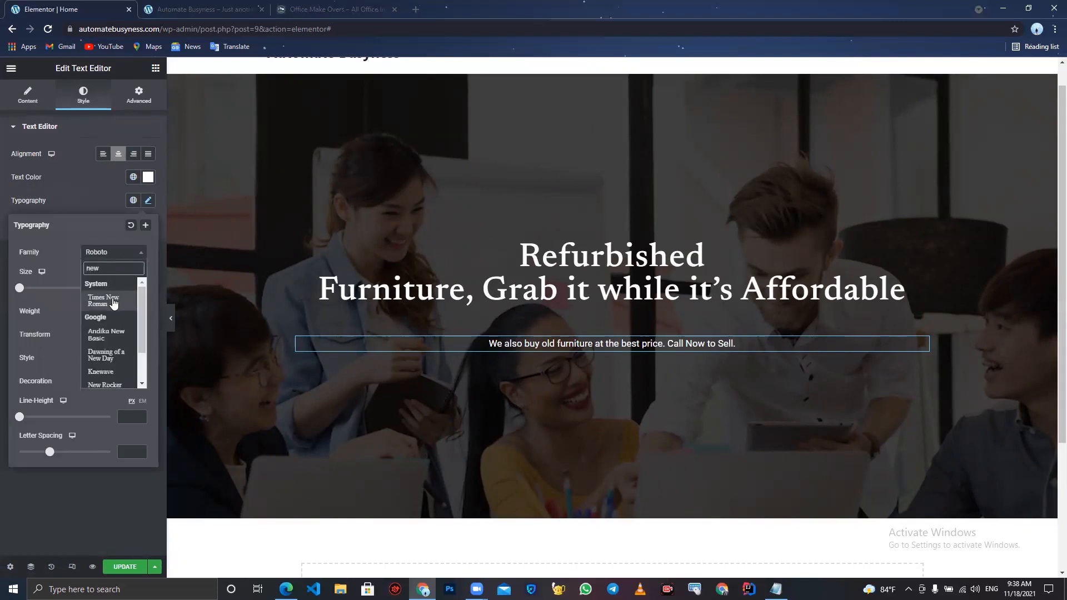
{"action": "left_click", "coordinate": [114, 301]}
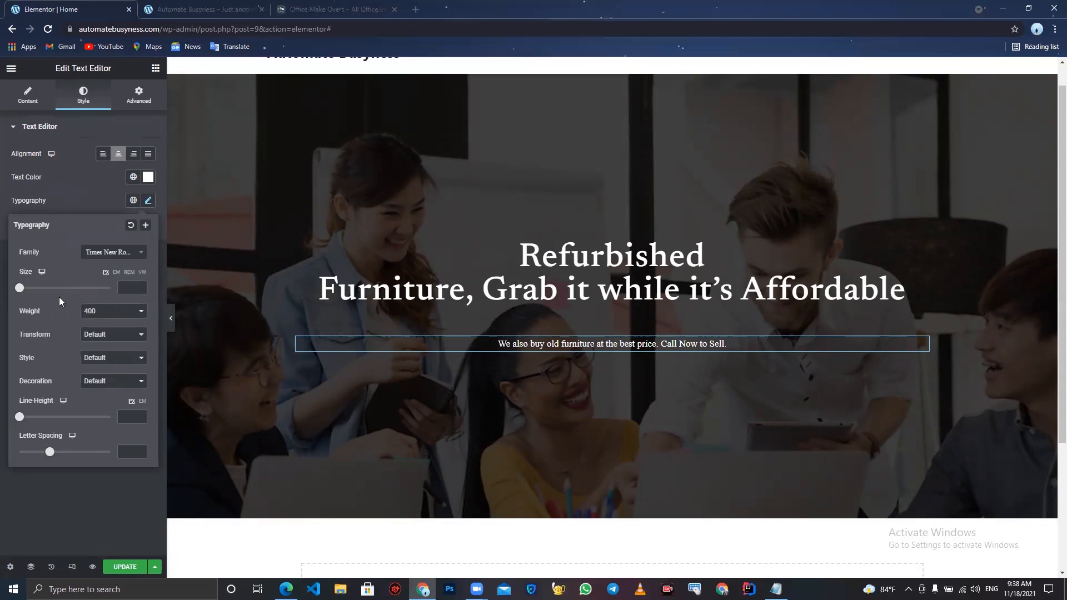
{"action": "left_click_drag", "start_coordinate": [19, 290], "coordinate": [28, 292]}
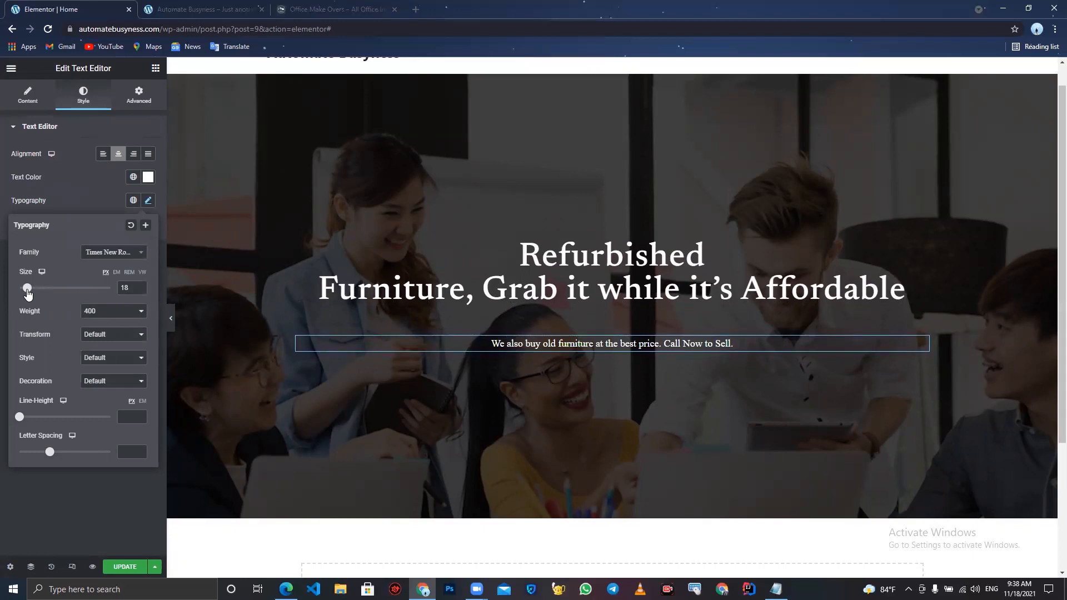
- Set the text editor's font weight to 400 and its letter spacing to 1.5
{"action": "left_click", "coordinate": [124, 312]}
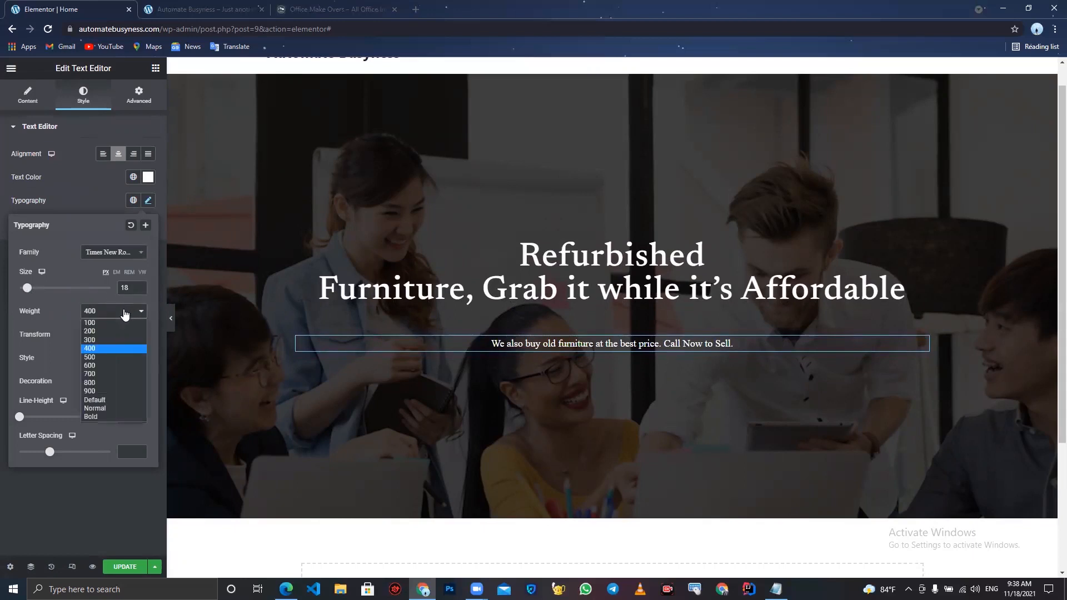
{"action": "left_click", "coordinate": [111, 349]}
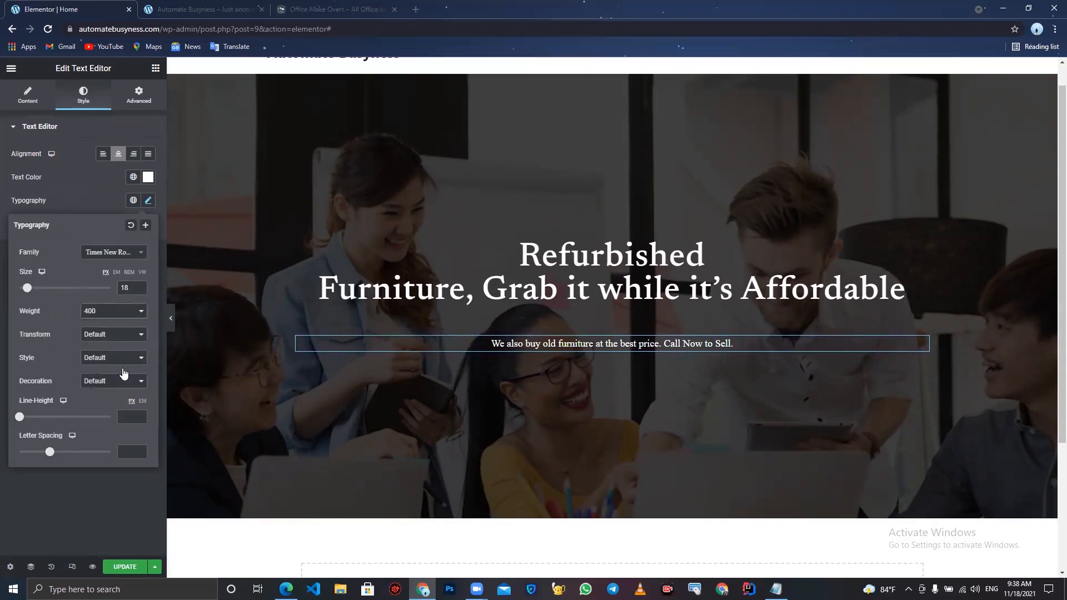
{"action": "left_click_drag", "start_coordinate": [48, 459], "coordinate": [59, 458]}
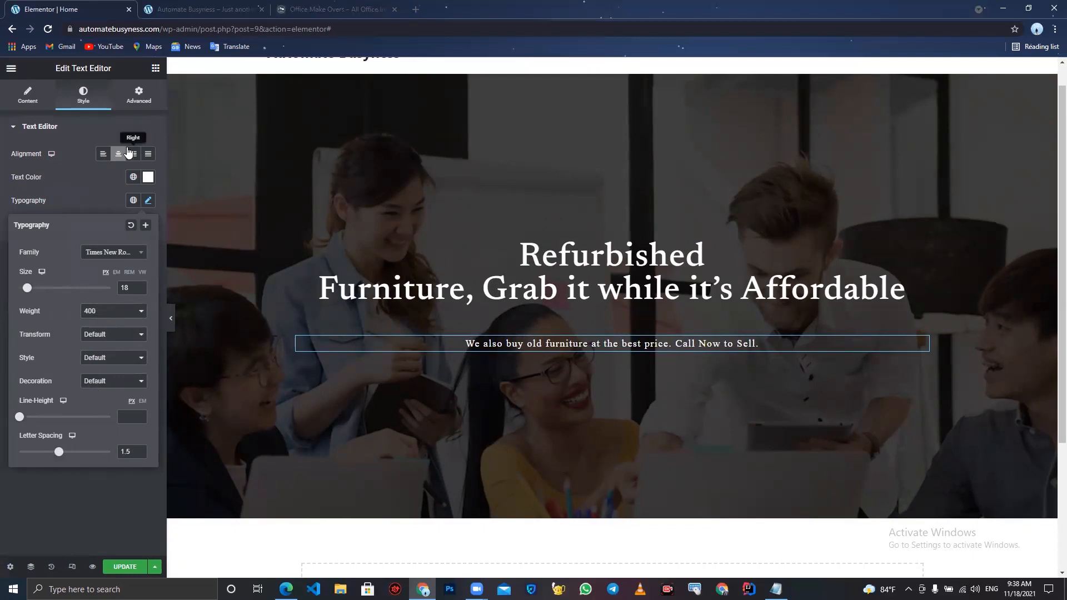
- Unlink the text editor's margin values and set its top margin to -40
{"action": "left_click", "coordinate": [139, 94]}
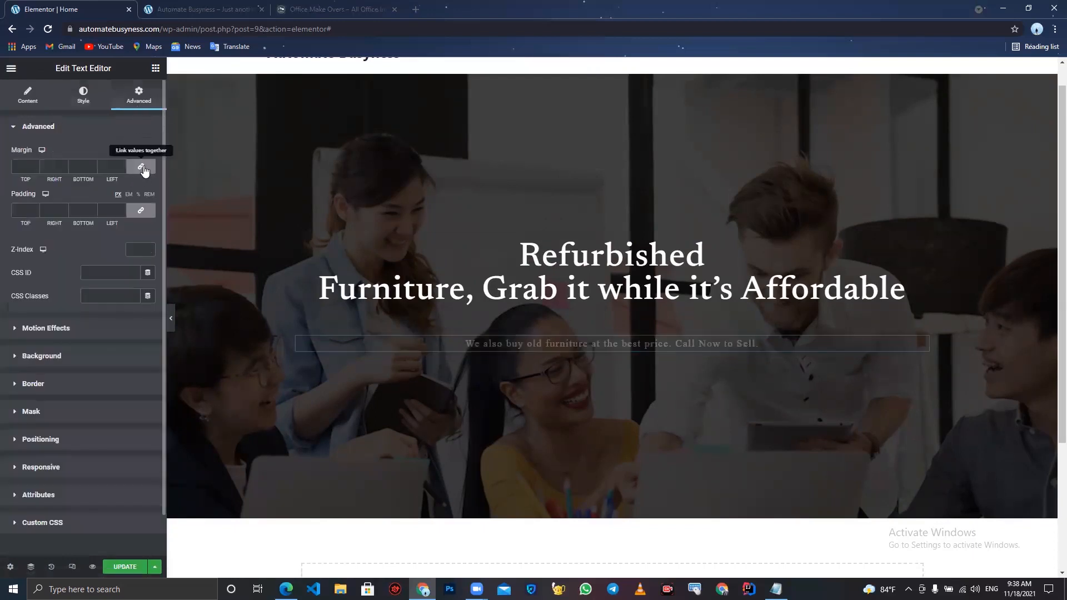
{"action": "left_click", "coordinate": [142, 169]}
{"action": "left_click", "coordinate": [35, 170]}
{"action": "left_click", "coordinate": [35, 170]}
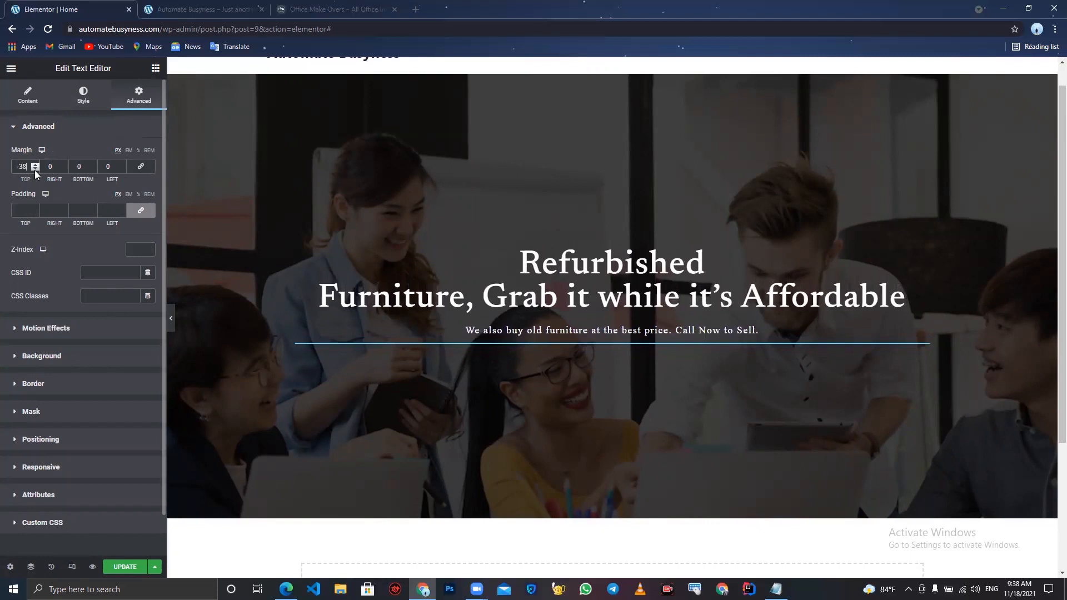
{"action": "left_click", "coordinate": [35, 170]}
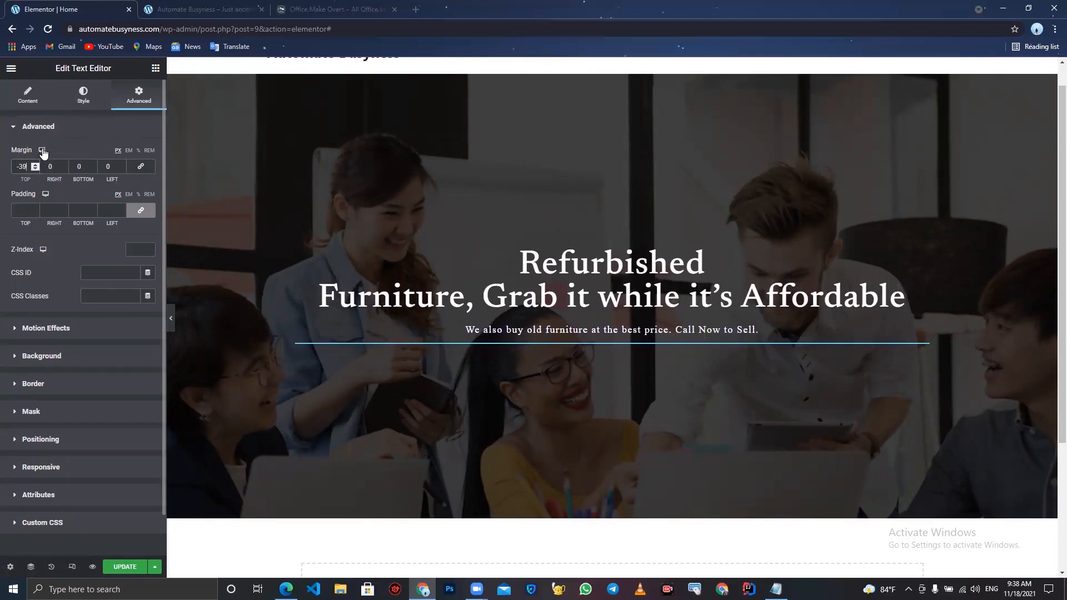
{"action": "left_click", "coordinate": [35, 170]}
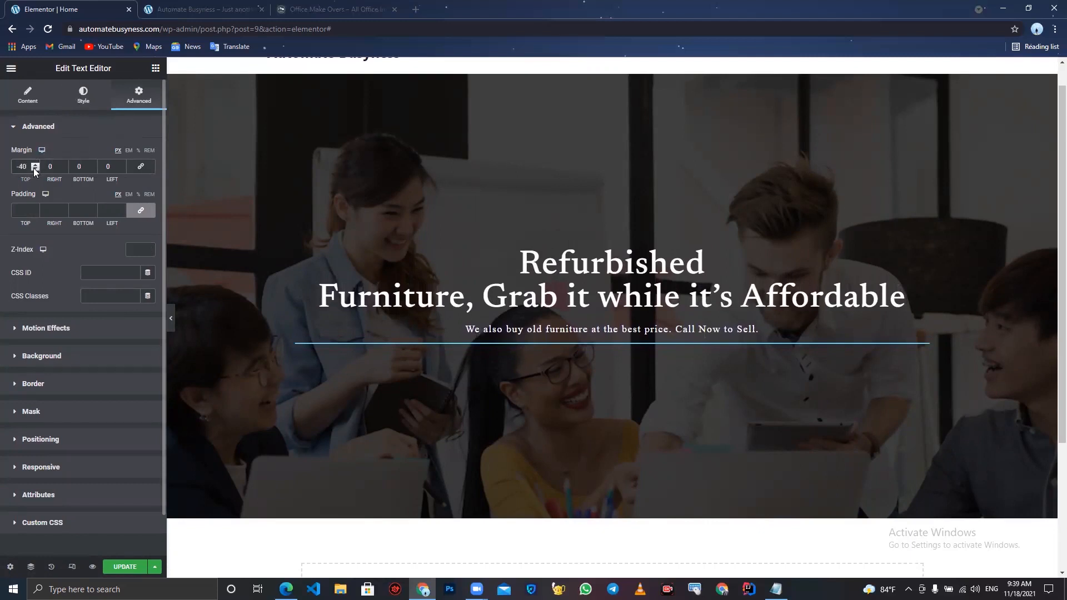
- Increase the text editor's font size to 20
{"action": "left_click", "coordinate": [84, 93]}
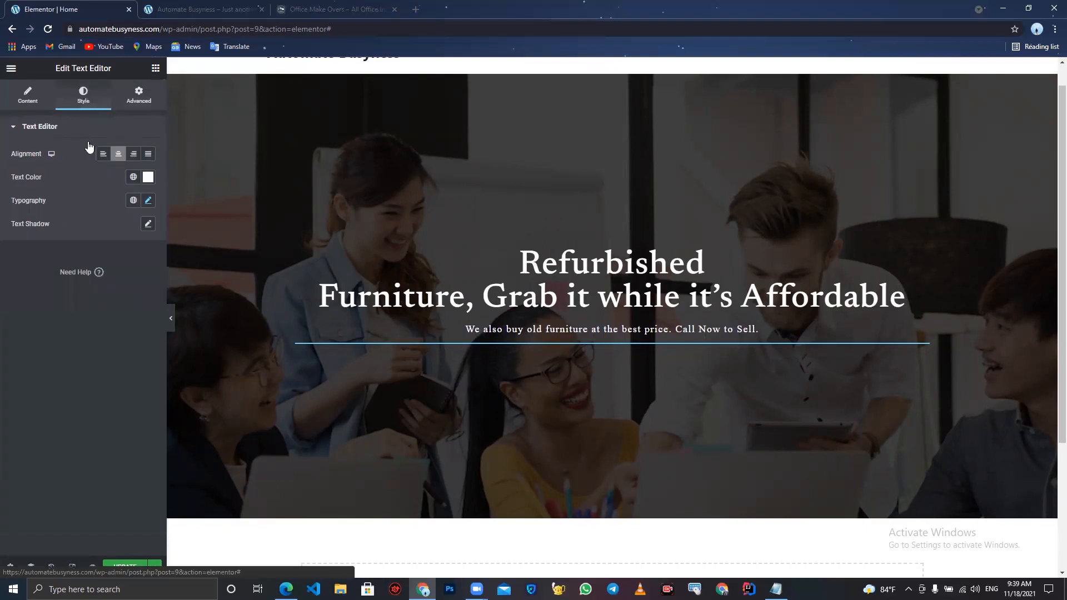
{"action": "left_click", "coordinate": [148, 201]}
{"action": "left_click", "coordinate": [139, 285]}
{"action": "left_click", "coordinate": [140, 286]}
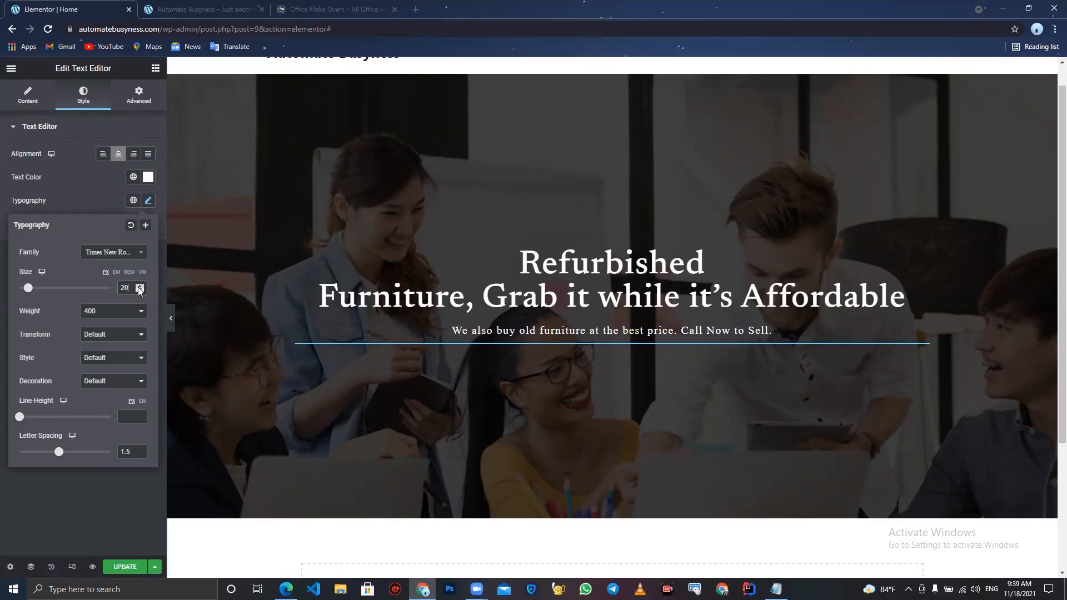
- Preview the hero section without the editor panel and compare it with the Office Make Over reference site
{"action": "left_click", "coordinate": [168, 317]}
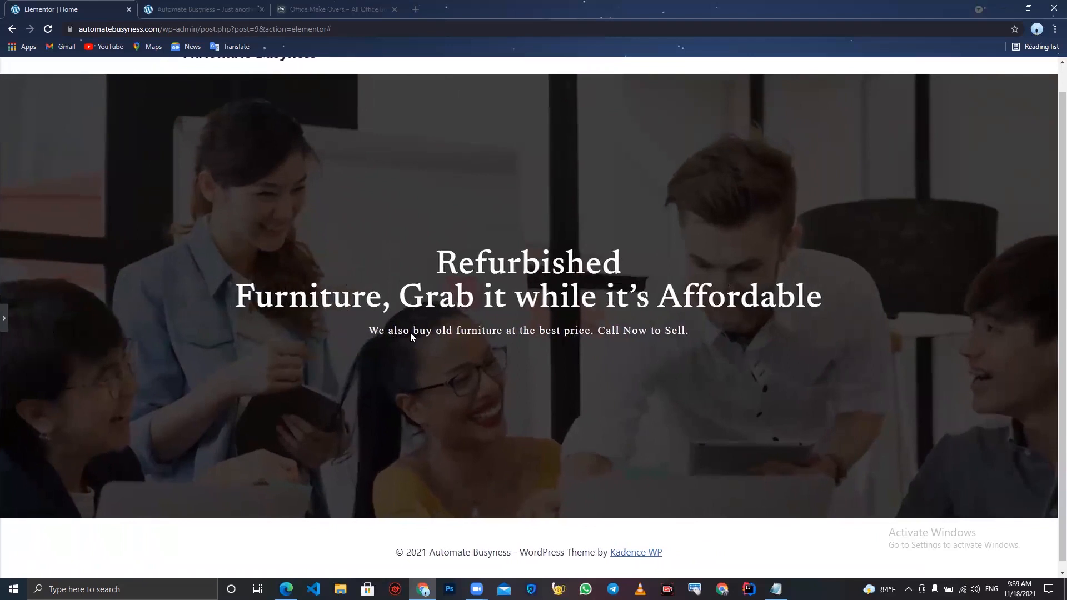
{"action": "left_click", "coordinate": [4, 319]}
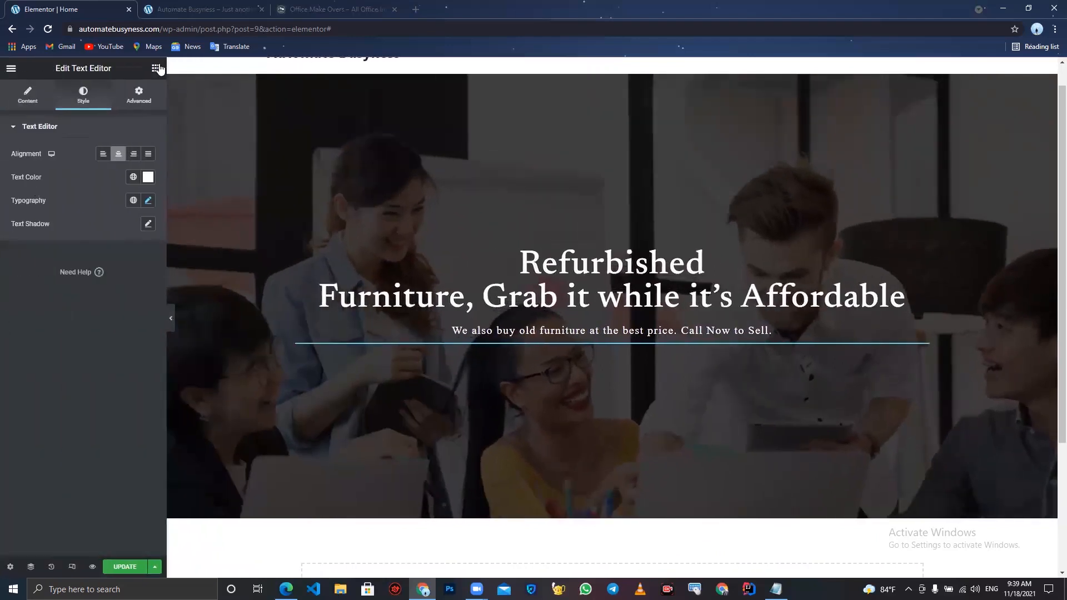
{"action": "left_click", "coordinate": [155, 69]}
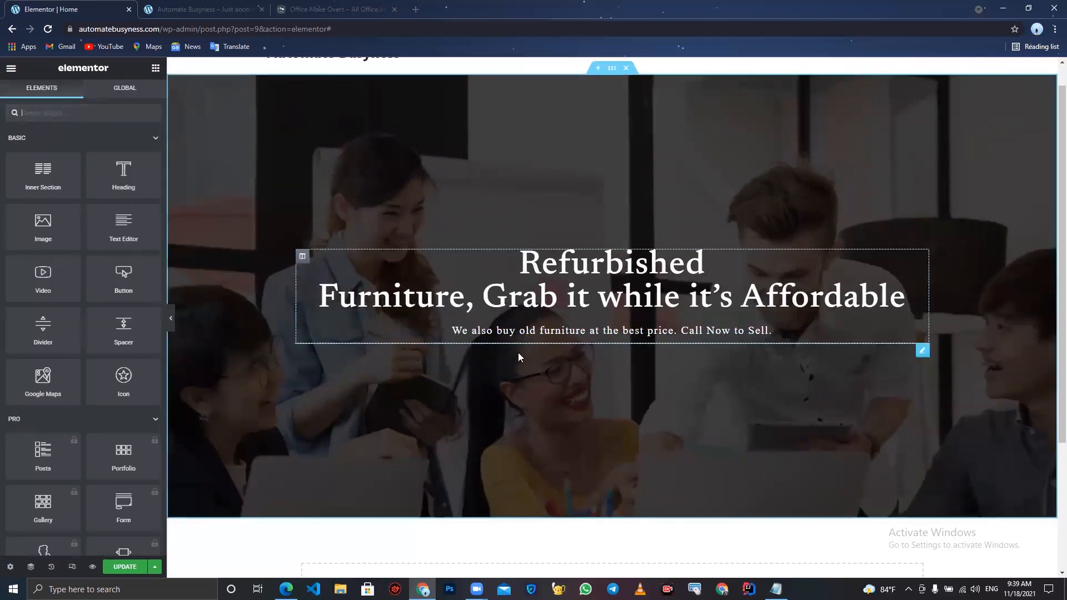
{"action": "left_click", "coordinate": [315, 6]}
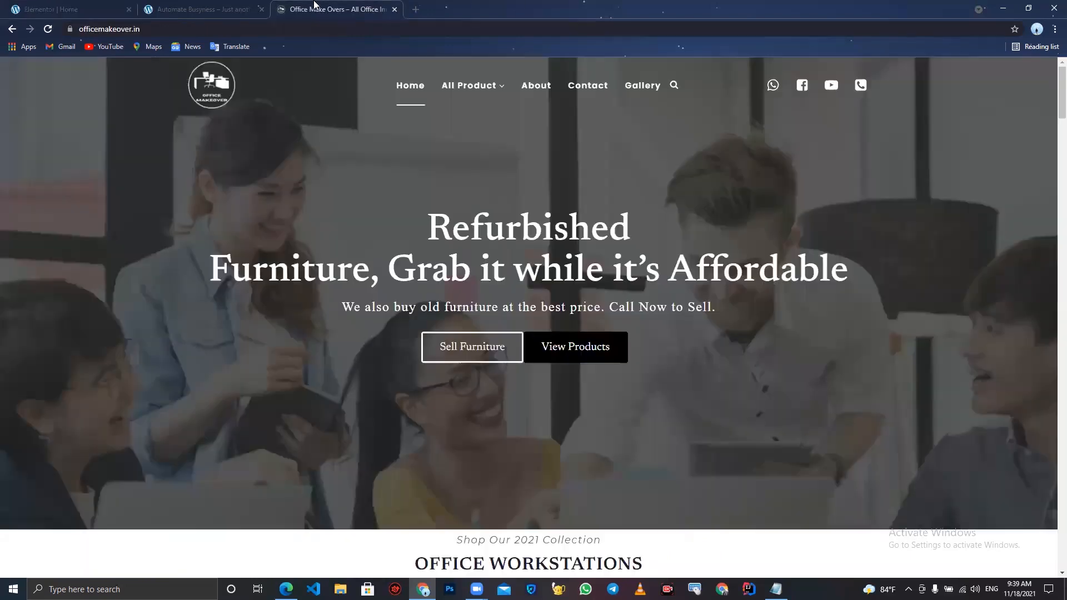
{"action": "left_click", "coordinate": [62, 9]}
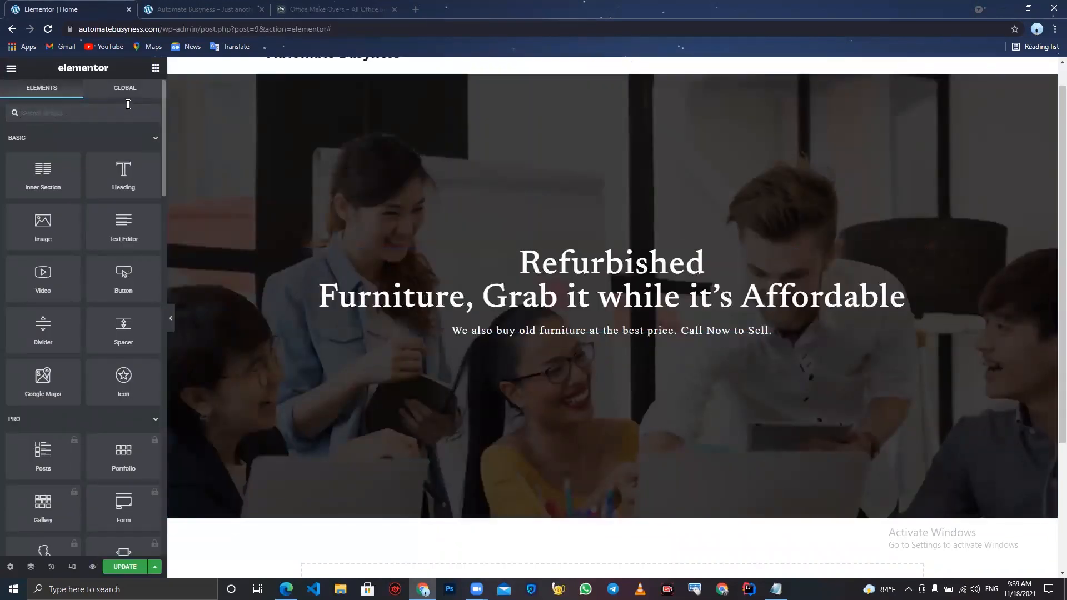
{"action": "left_click_drag", "start_coordinate": [44, 175], "coordinate": [568, 332]}
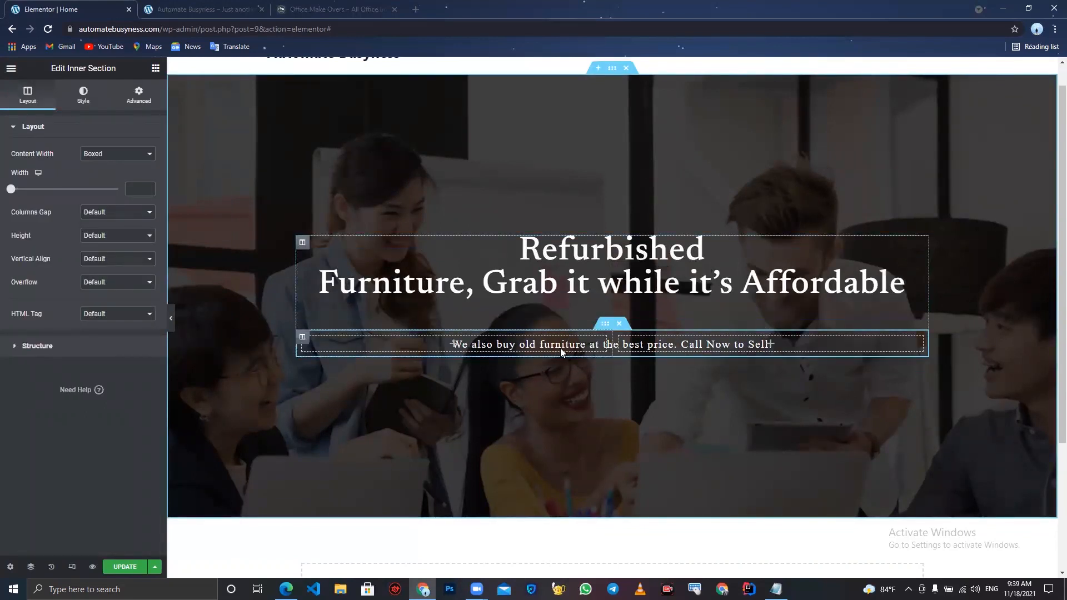
{"action": "left_click", "coordinate": [619, 324]}
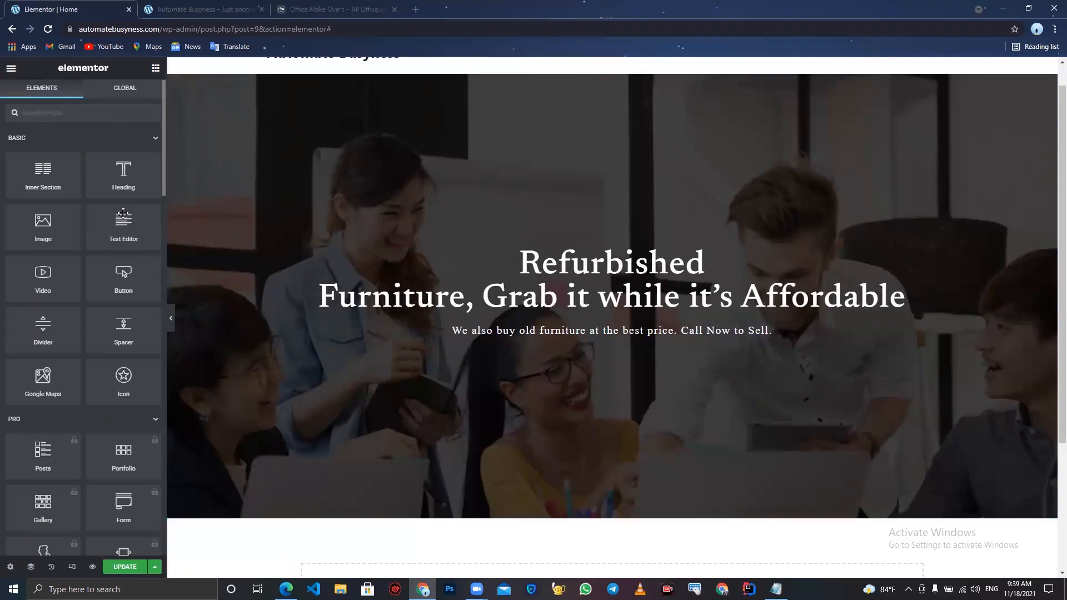
{"action": "left_click_drag", "start_coordinate": [45, 173], "coordinate": [557, 336]}
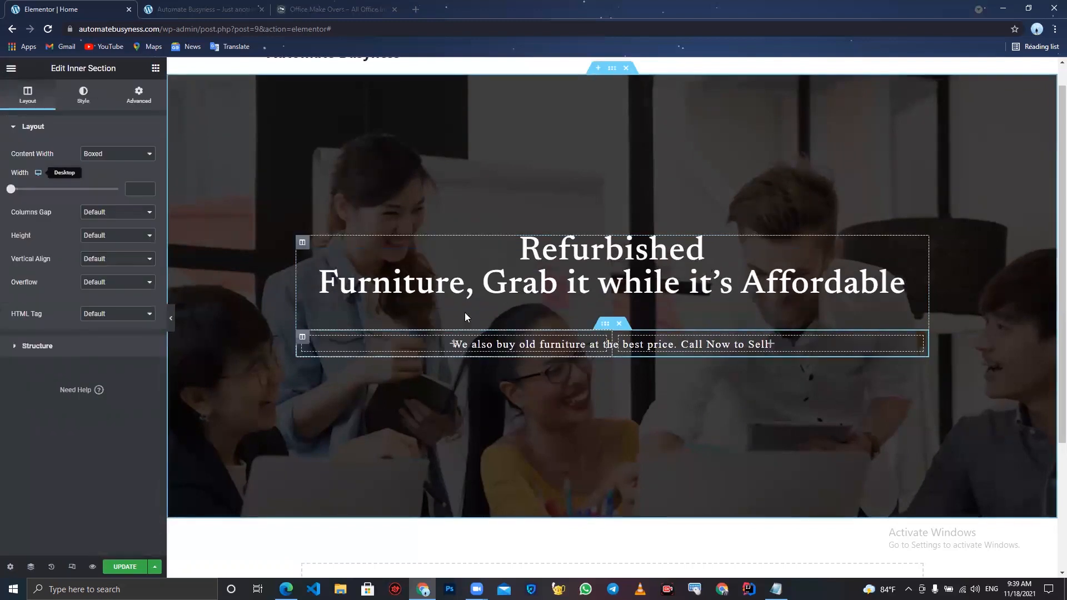
{"action": "left_click", "coordinate": [619, 324]}
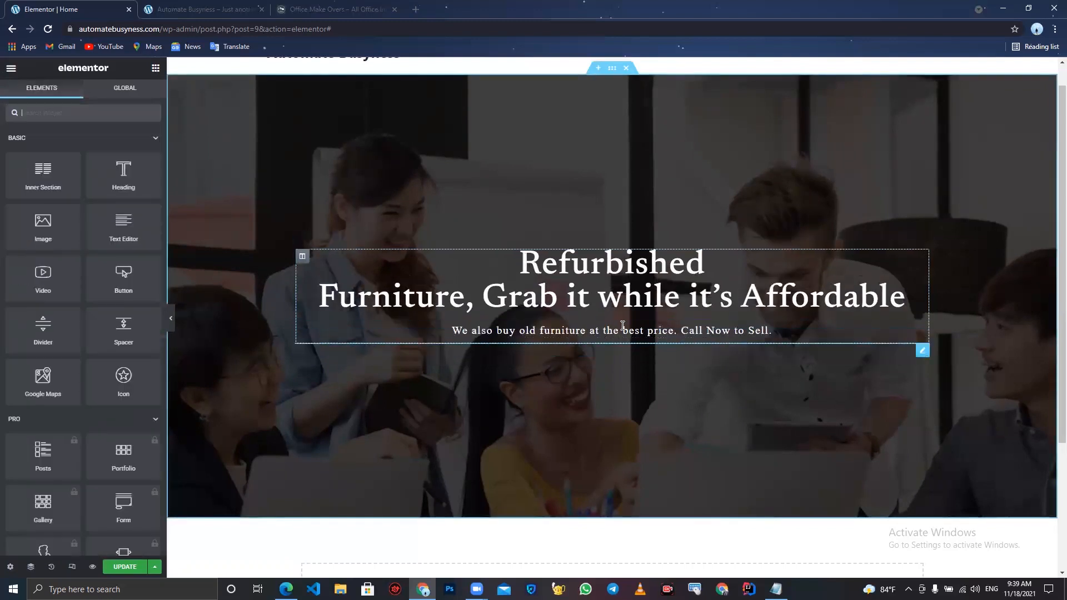
- Add a two-column Inner Section below the text editor in the hero section
{"action": "left_click_drag", "start_coordinate": [39, 176], "coordinate": [510, 342]}
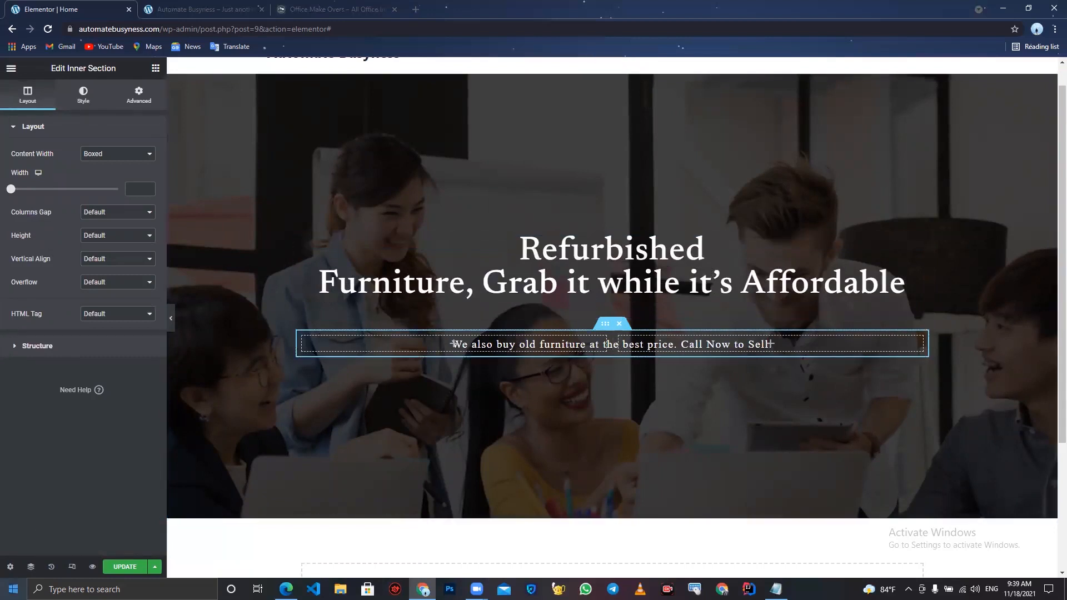
{"action": "left_click", "coordinate": [31, 567]}
{"action": "left_click_drag", "start_coordinate": [967, 193], "coordinate": [966, 218]}
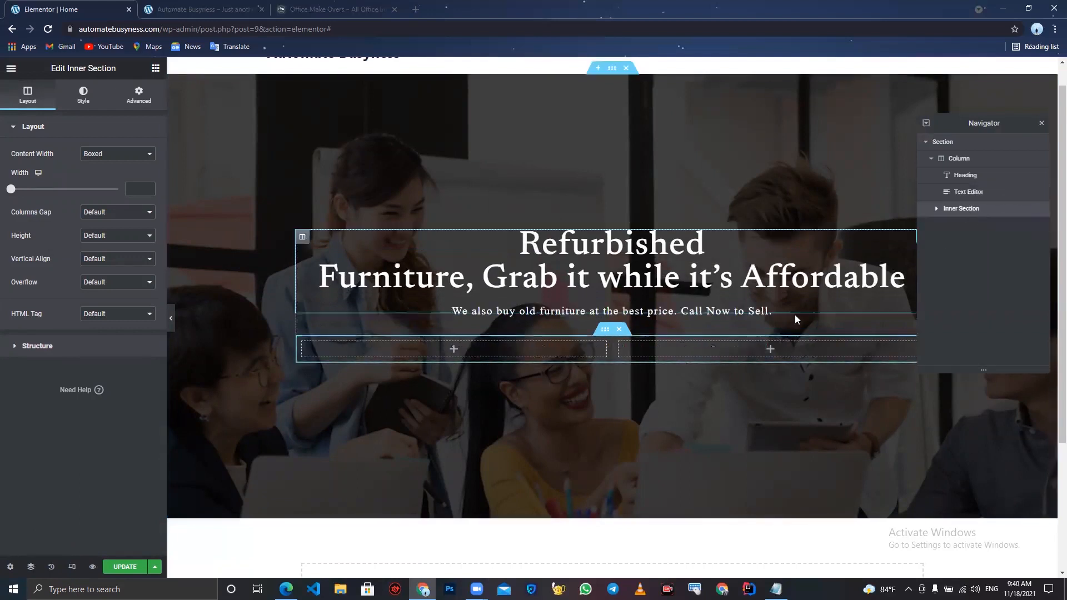
{"action": "left_click", "coordinate": [1041, 123]}
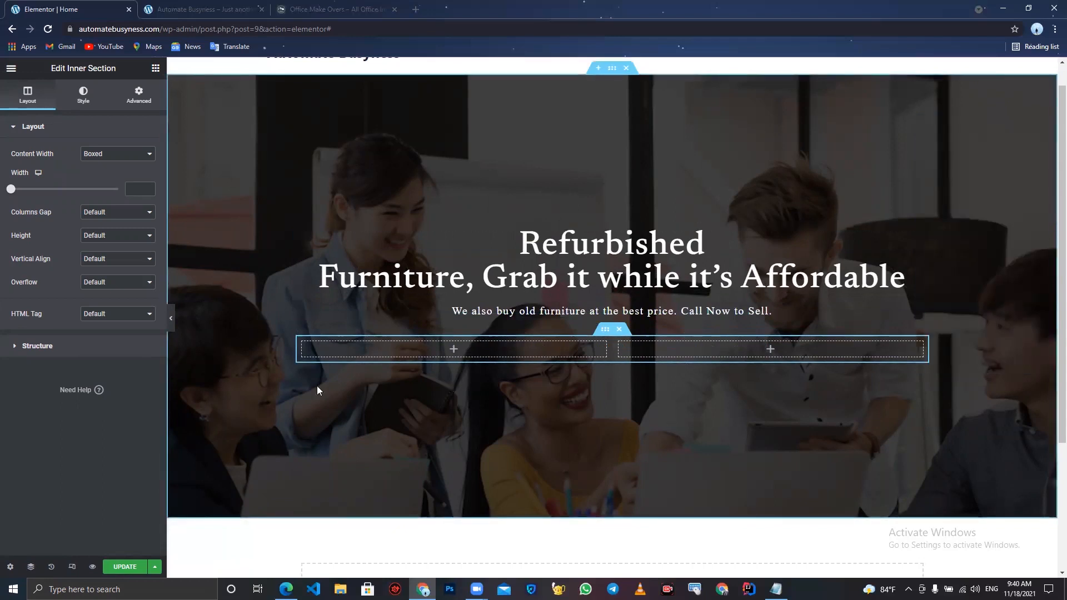
- Add a Button widget to the inner section's left column, checking the reference site's buttons
{"action": "left_click", "coordinate": [156, 68]}
{"action": "left_click_drag", "start_coordinate": [114, 278], "coordinate": [500, 350]}
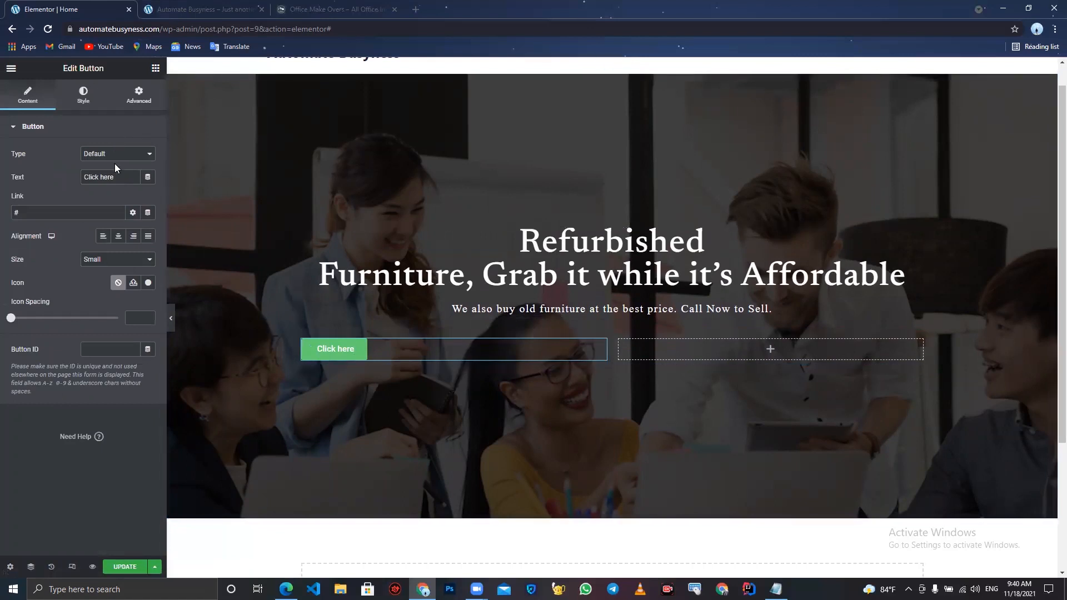
{"action": "left_click", "coordinate": [314, 5]}
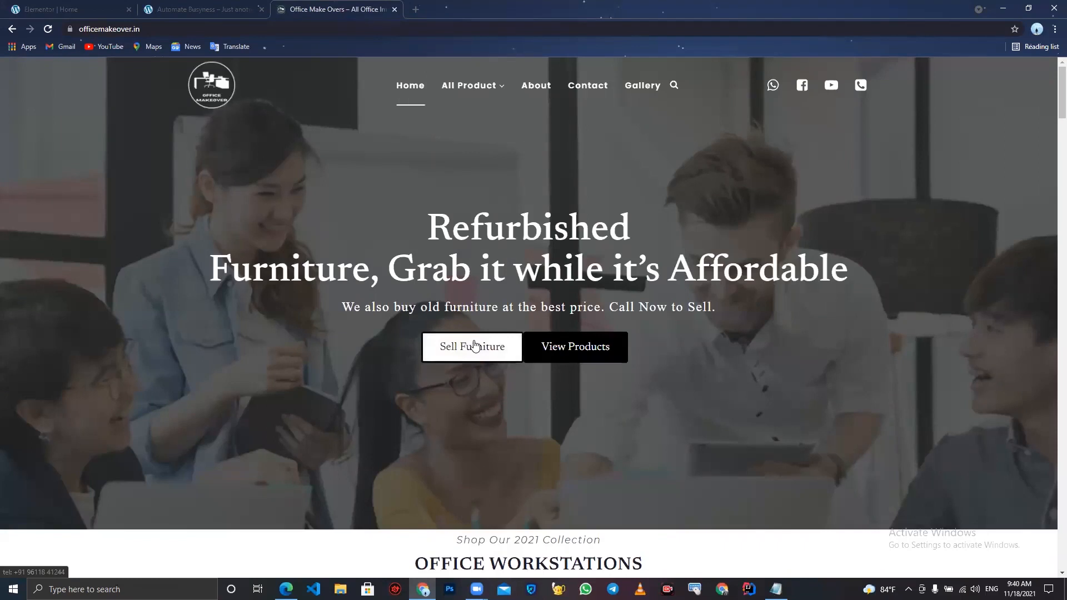
{"action": "left_click", "coordinate": [78, 6]}
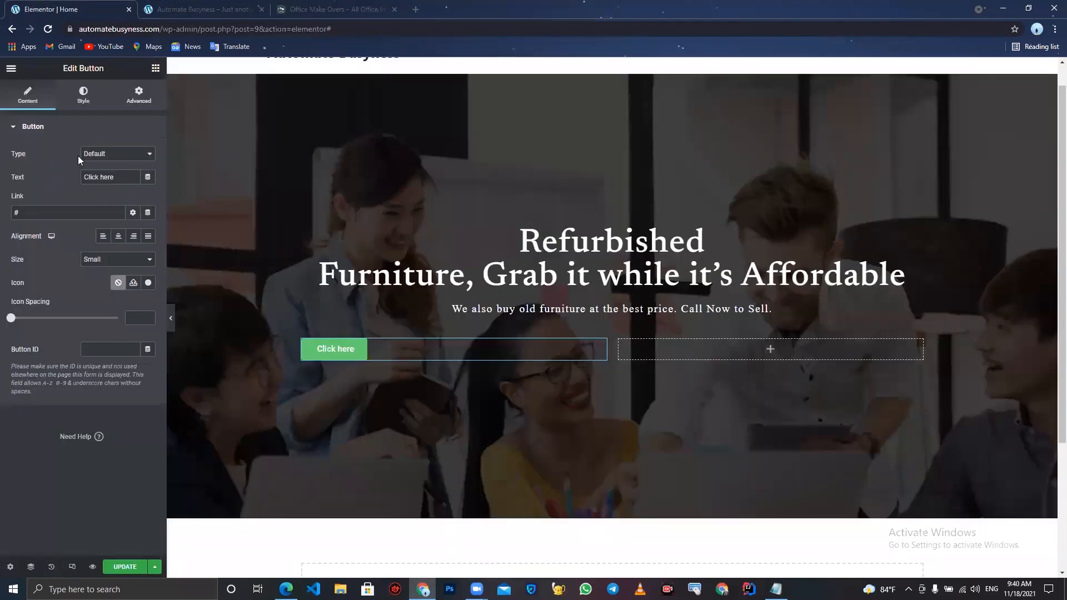
- Set the button text to "Sell Furnitures" and align the button to the right
{"action": "triple_click", "coordinate": [123, 176]}
{"action": "type", "text": "Sell Furnitur"}
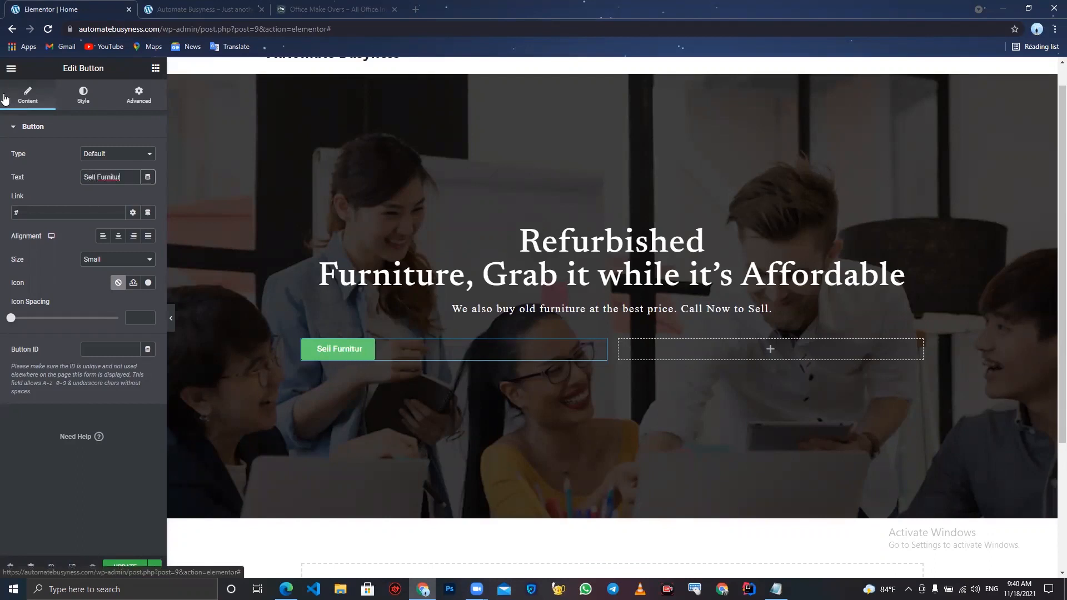
{"action": "type", "text": "es"}
{"action": "left_click", "coordinate": [133, 237]}
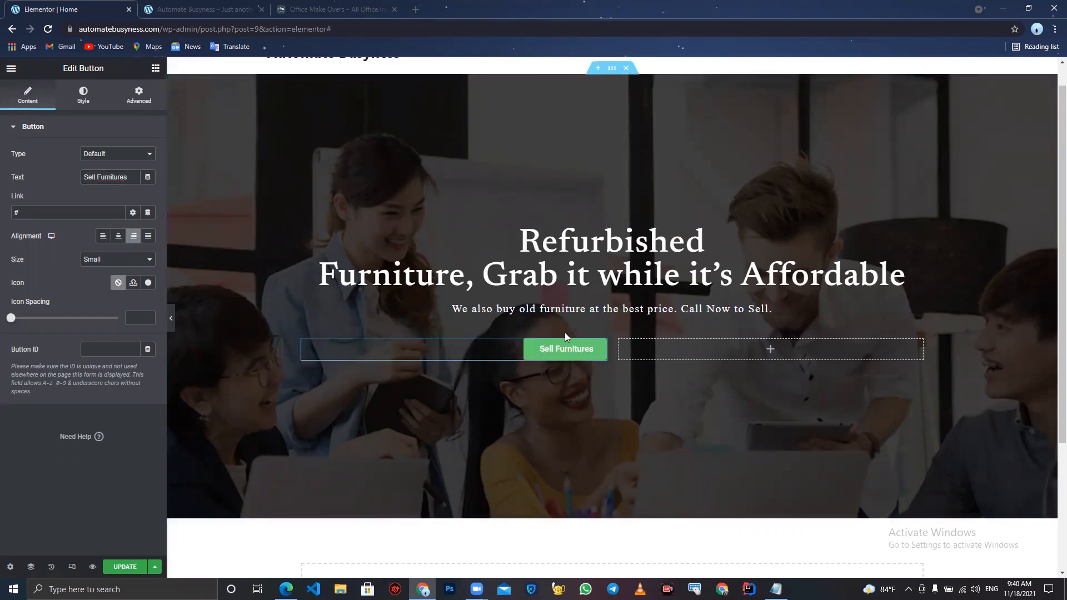
- Set the inner section's columns gap to No Gap
{"action": "left_click", "coordinate": [600, 326]}
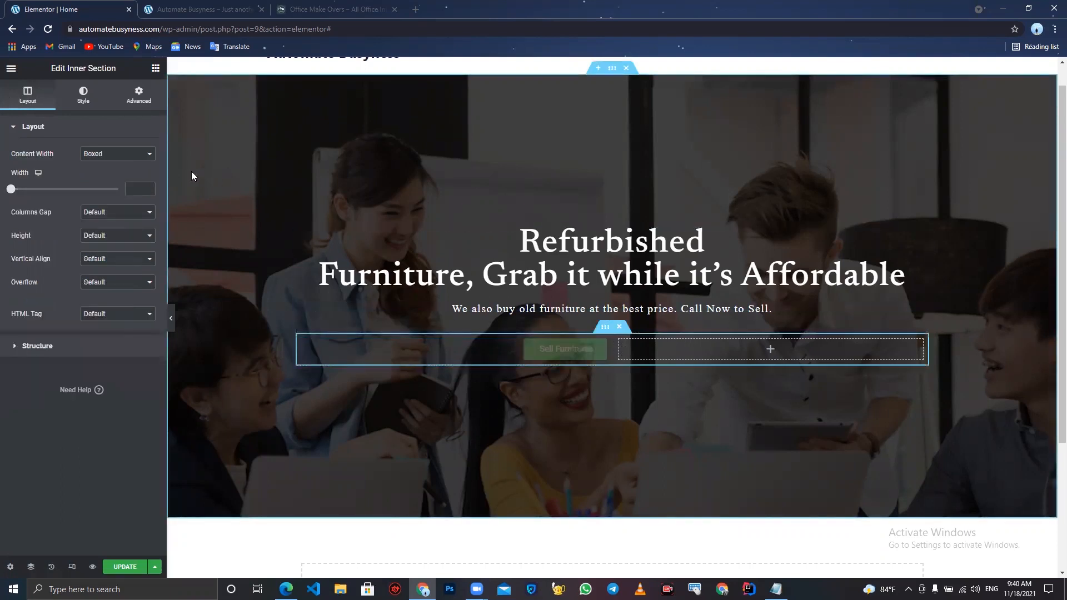
{"action": "left_click", "coordinate": [124, 213]}
{"action": "left_click", "coordinate": [121, 234]}
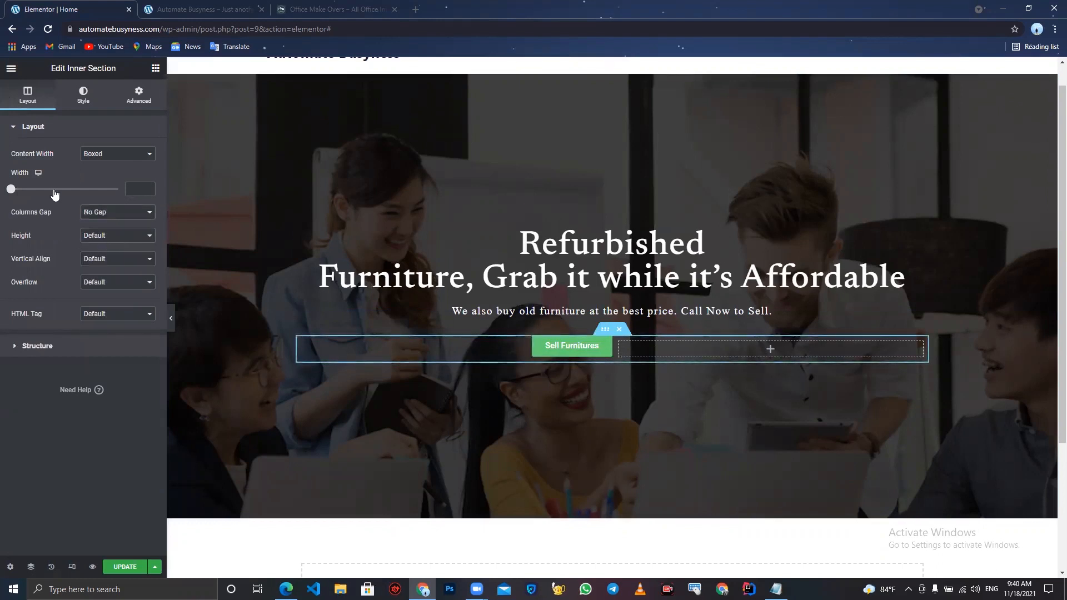
- Change the Sell Furnitures button size to Medium
{"action": "left_click", "coordinate": [594, 351]}
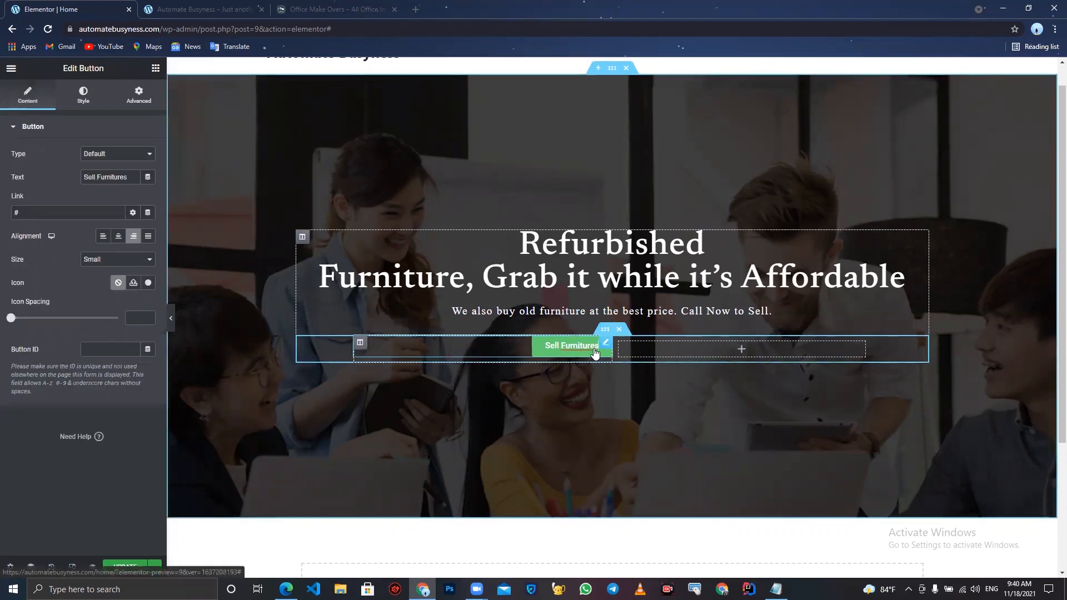
{"action": "left_click", "coordinate": [136, 260]}
{"action": "left_click", "coordinate": [123, 287]}
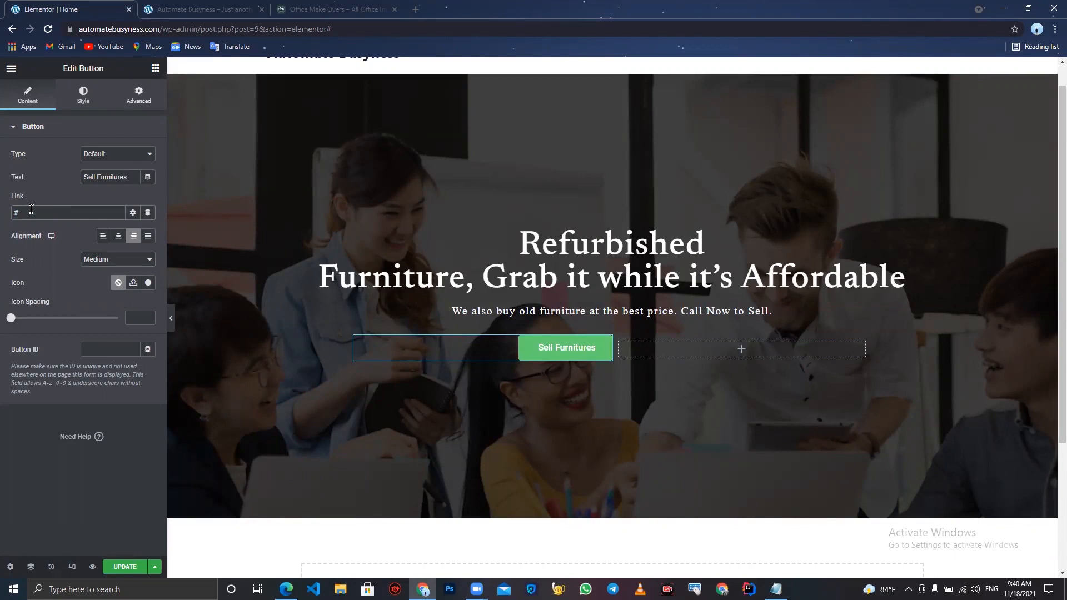
- Make the button's background color fully transparent white, #FFFFFF00
{"action": "left_click", "coordinate": [77, 96]}
{"action": "left_click", "coordinate": [148, 271]}
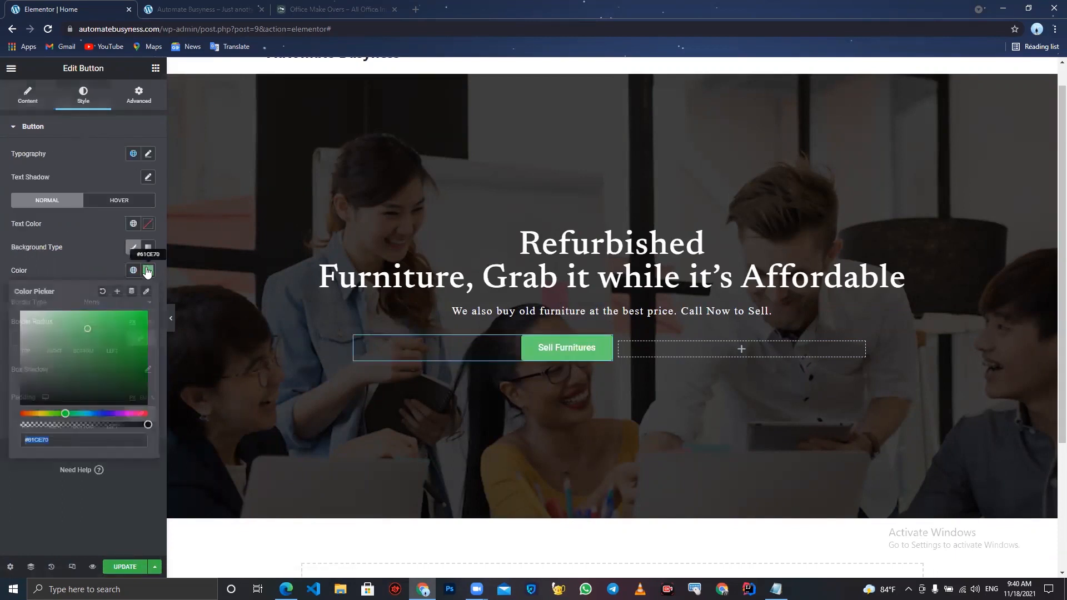
{"action": "type", "text": "#000000"}
{"action": "mouse_move", "coordinate": [25, 347]}
{"action": "left_mouse_down"}
{"action": "mouse_move", "coordinate": [180, 364]}
{"action": "mouse_move", "coordinate": [95, 376]}
{"action": "mouse_move", "coordinate": [34, 339]}
{"action": "mouse_move", "coordinate": [1, 300]}
{"action": "left_mouse_up"}
{"action": "left_click", "coordinate": [1, 281]}
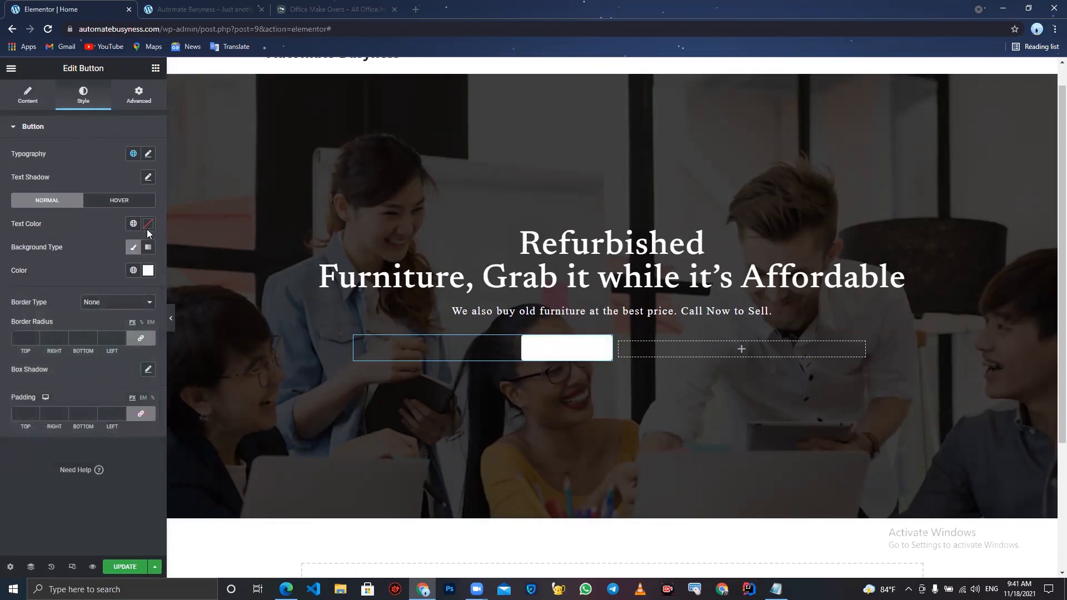
{"action": "left_click", "coordinate": [147, 270]}
{"action": "left_click_drag", "start_coordinate": [119, 424], "coordinate": [2, 425]}
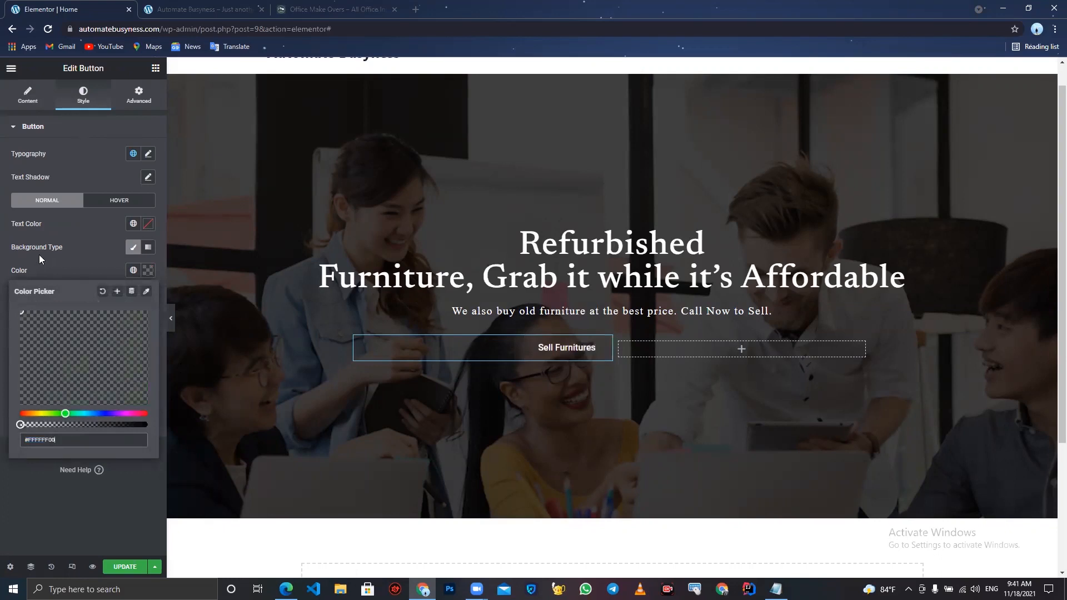
- Set the button's border type to Solid
{"action": "left_click", "coordinate": [46, 252]}
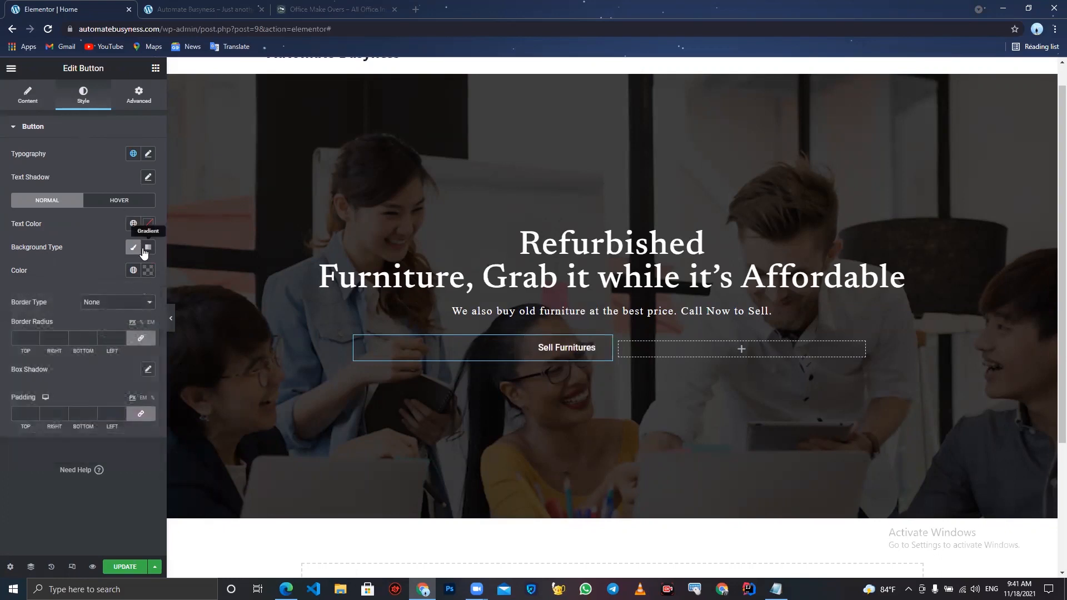
{"action": "left_click", "coordinate": [115, 301]}
{"action": "left_click", "coordinate": [112, 320]}
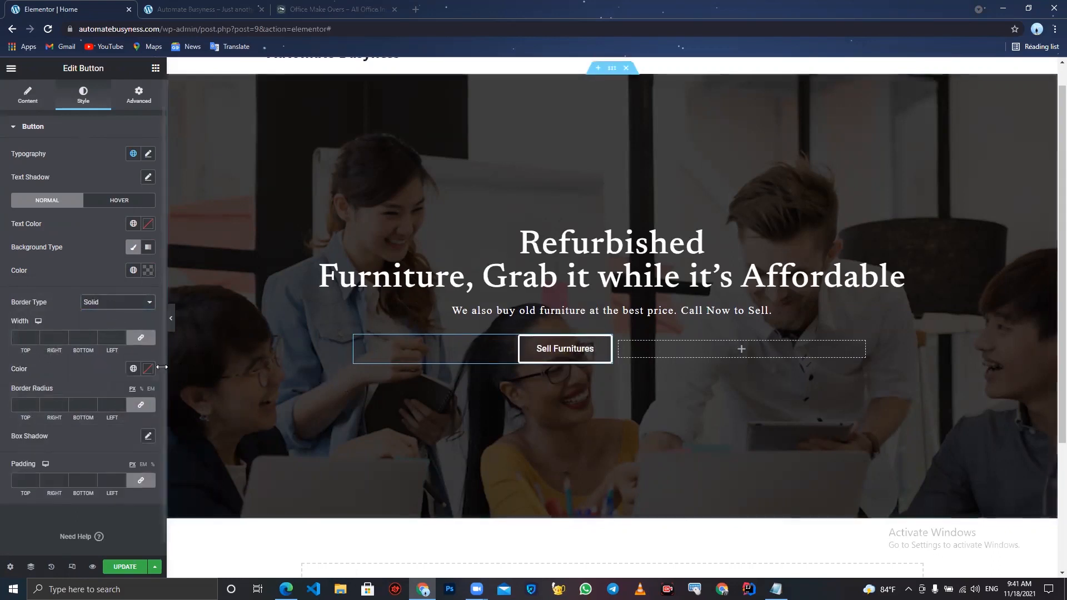
- Set the Sell Furnitures button's hover background color to black, #000000
{"action": "left_click", "coordinate": [175, 325]}
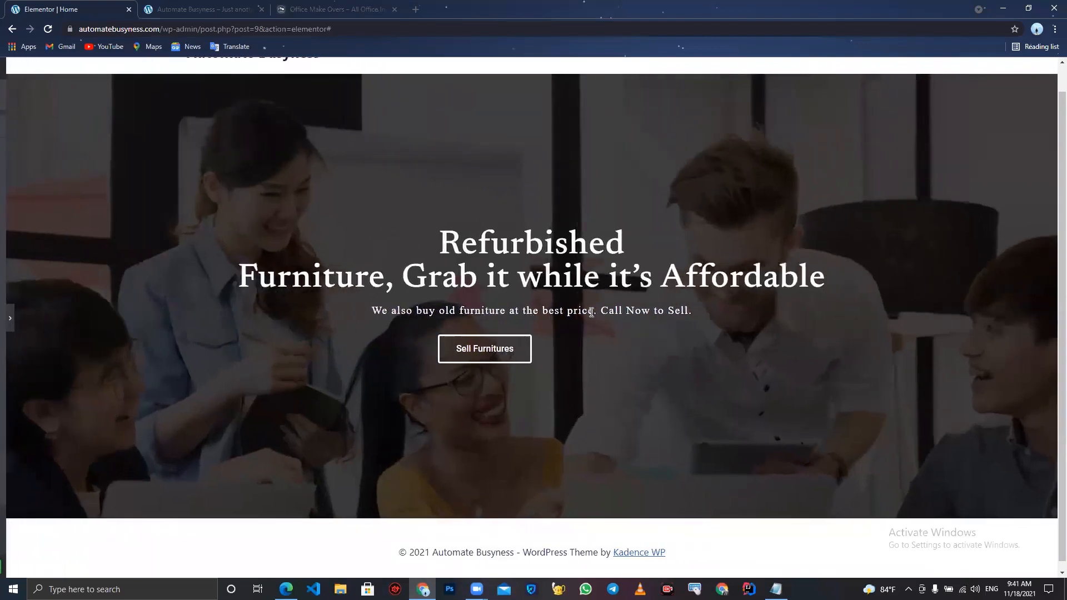
{"action": "left_click", "coordinate": [3, 317]}
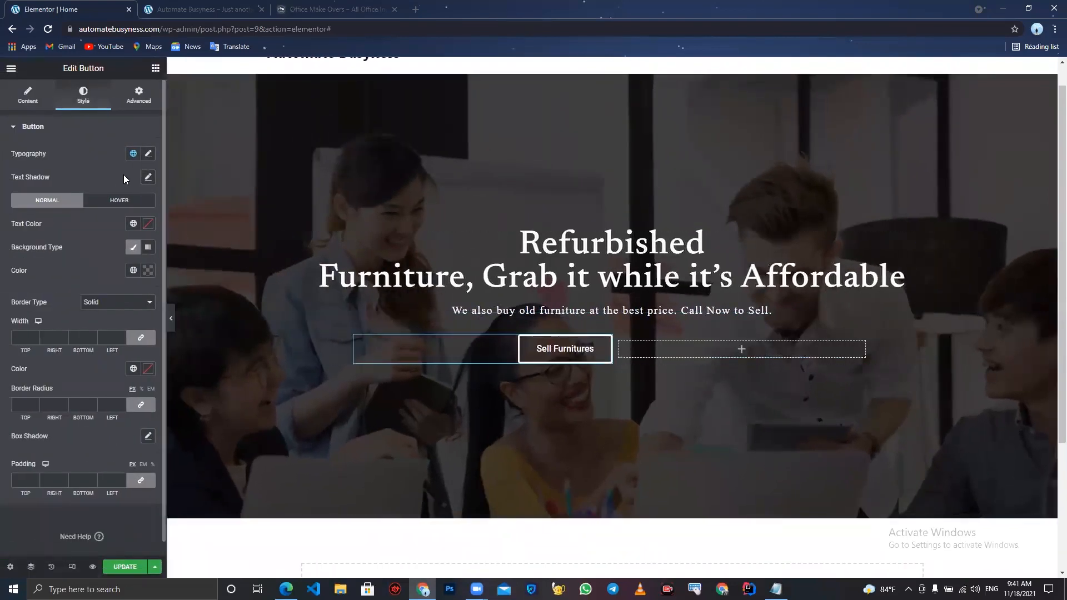
{"action": "left_click", "coordinate": [119, 200]}
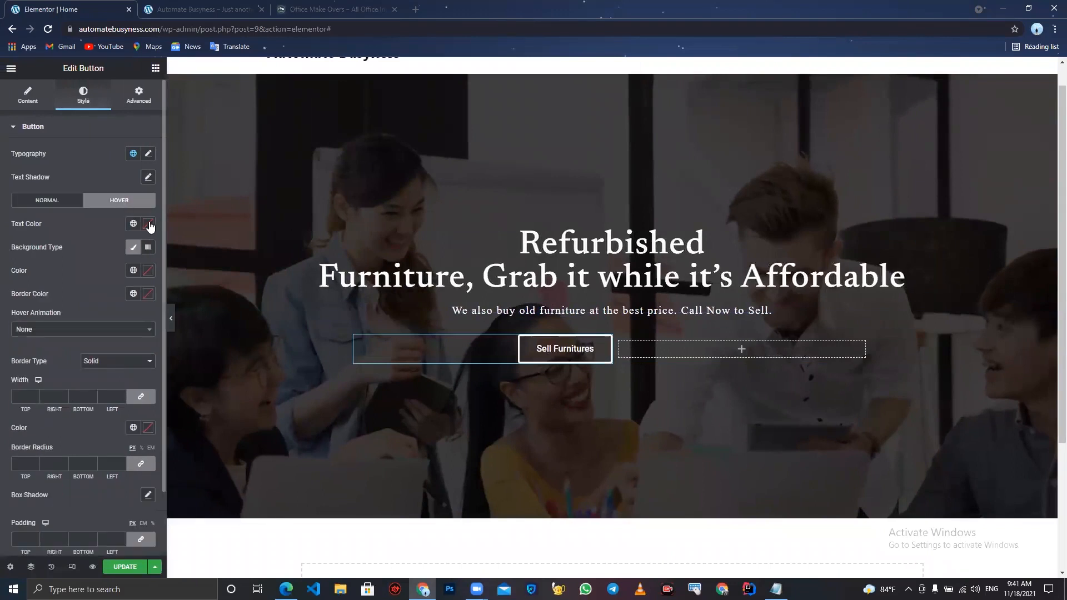
{"action": "left_click", "coordinate": [148, 293]}
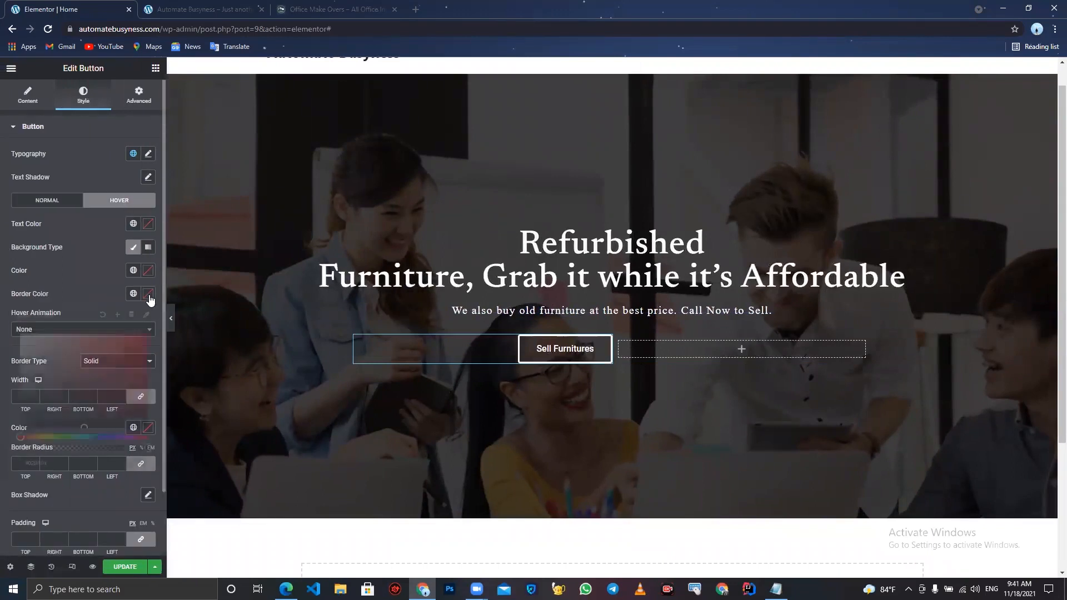
{"action": "left_click", "coordinate": [80, 280]}
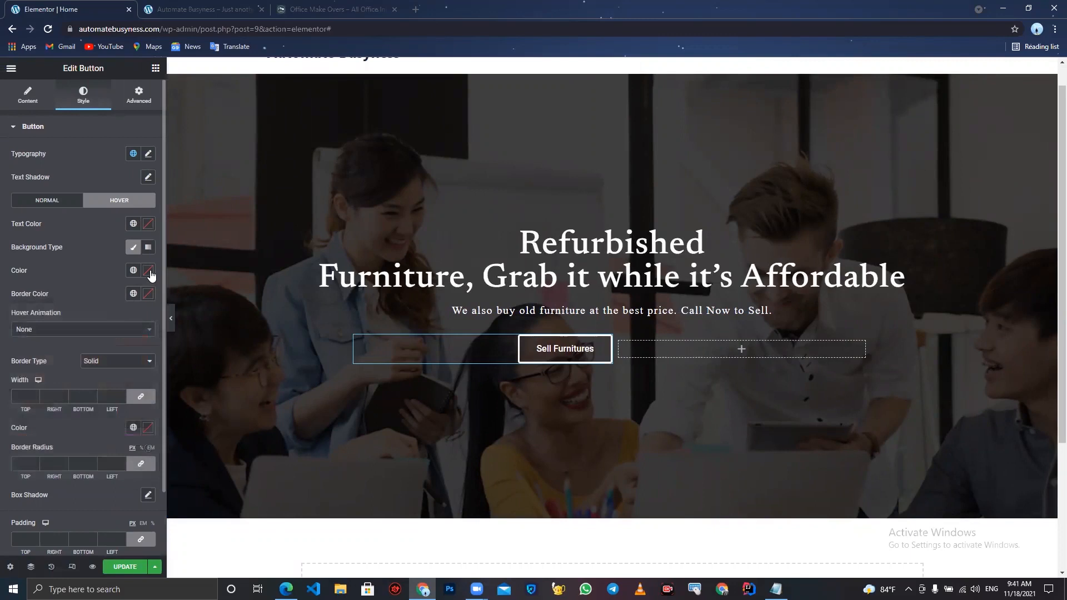
{"action": "left_click", "coordinate": [148, 270]}
{"action": "left_click", "coordinate": [21, 404]}
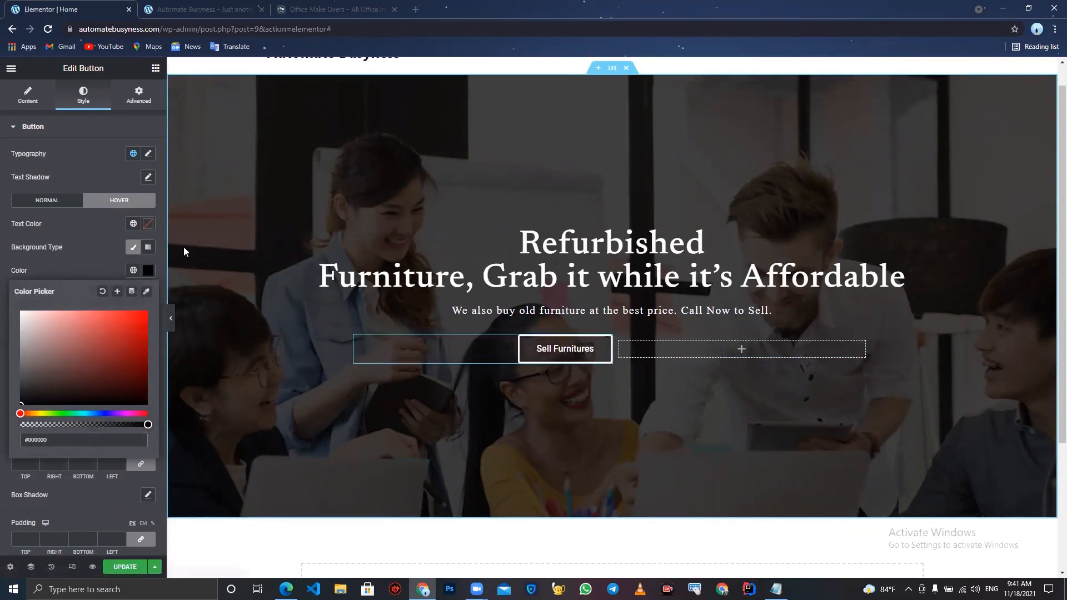
- Change the button's typography font family to Montaga
{"action": "left_click", "coordinate": [148, 155]}
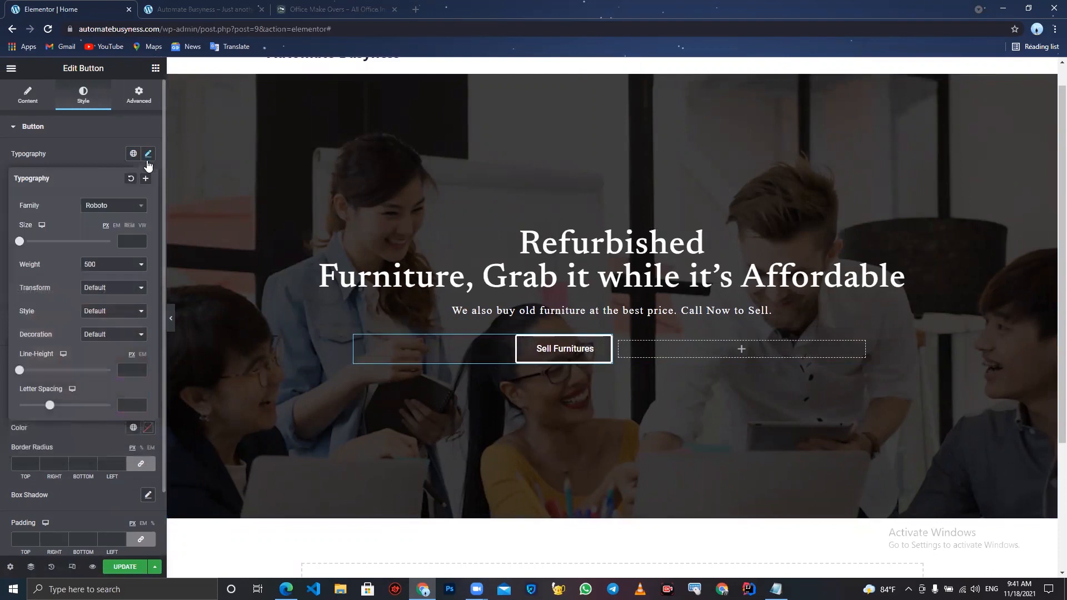
{"action": "left_click", "coordinate": [120, 208]}
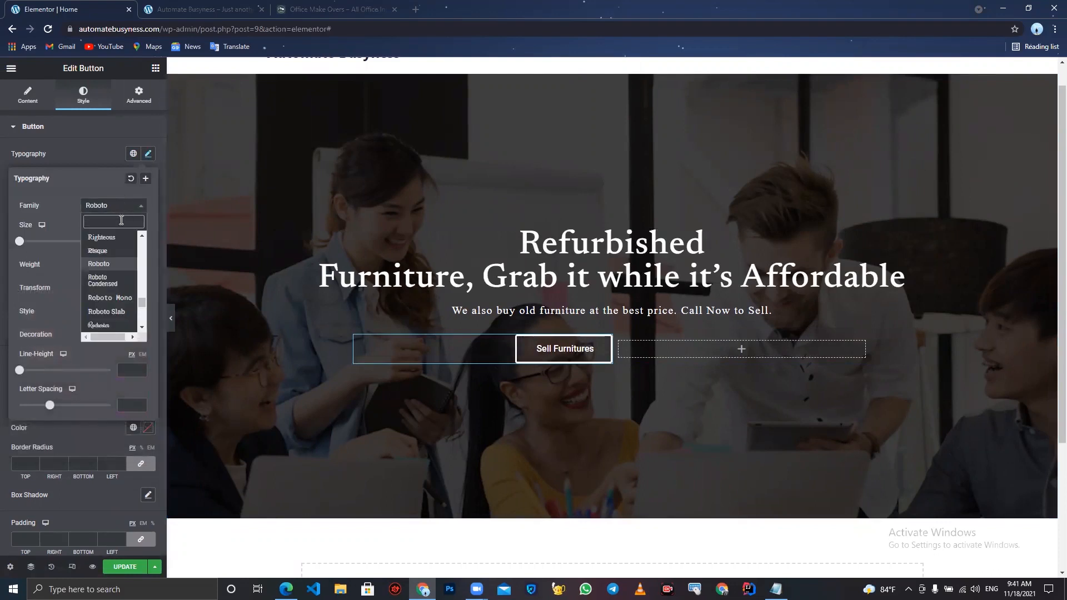
{"action": "type", "text": "MON"}
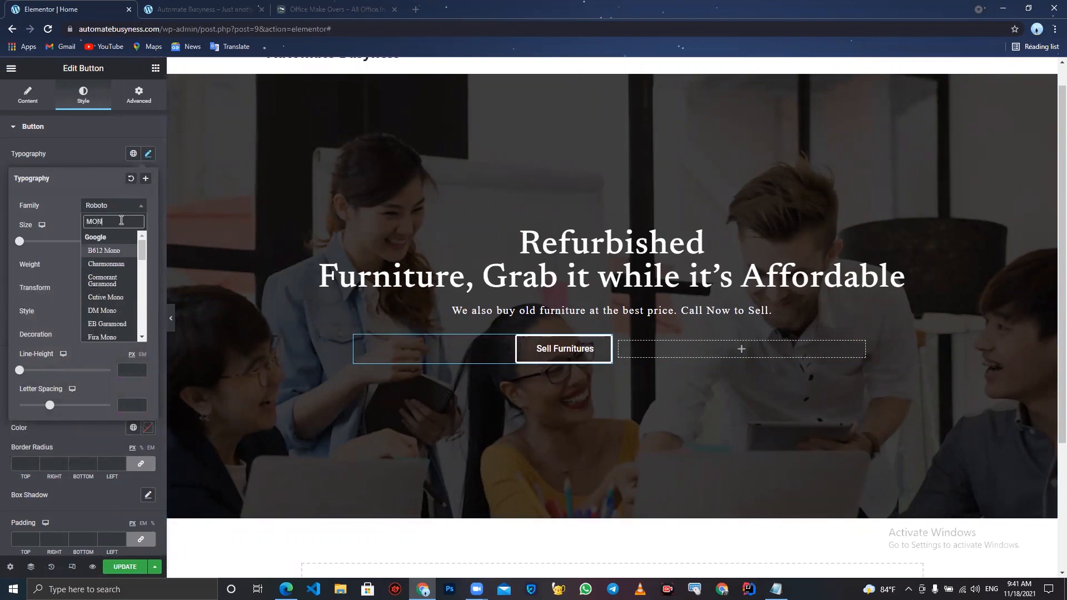
{"action": "type", "text": "T"}
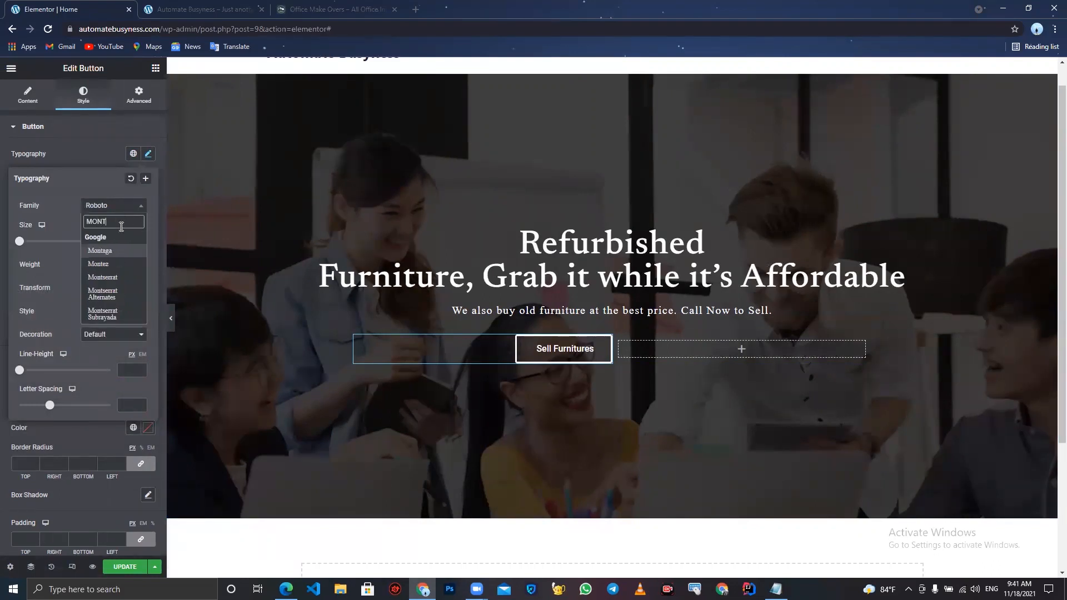
{"action": "left_click", "coordinate": [100, 251]}
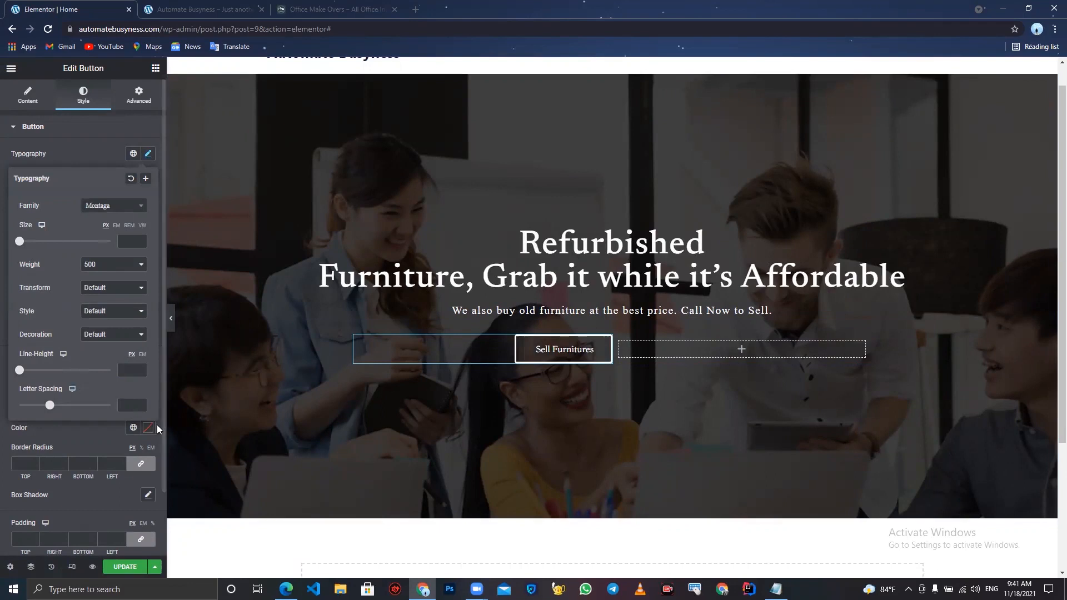
{"action": "scroll", "coordinate": [60, 503], "scroll_direction": "down", "scroll_amount": 2}
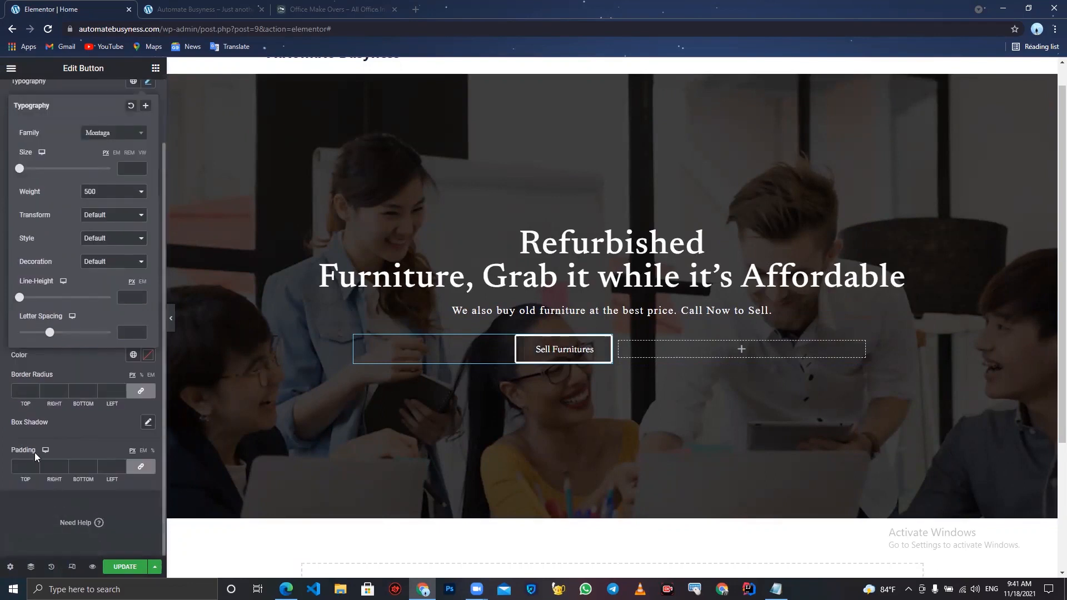
{"action": "left_click", "coordinate": [23, 388]}
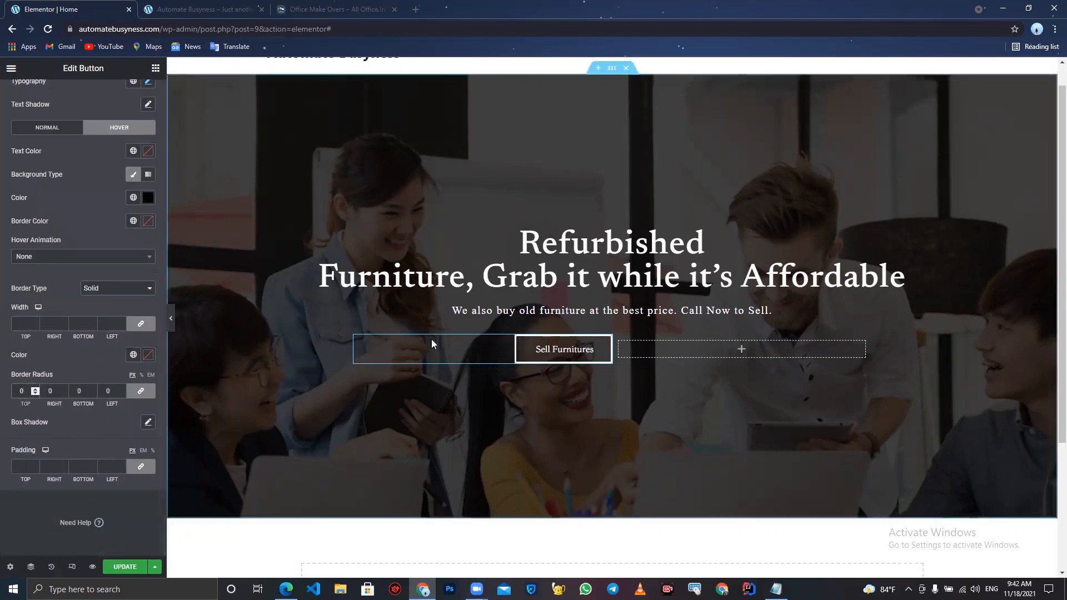
- Duplicate the Sell Furnitures button and move the copy into the empty right column
{"action": "left_click", "coordinate": [172, 316]}
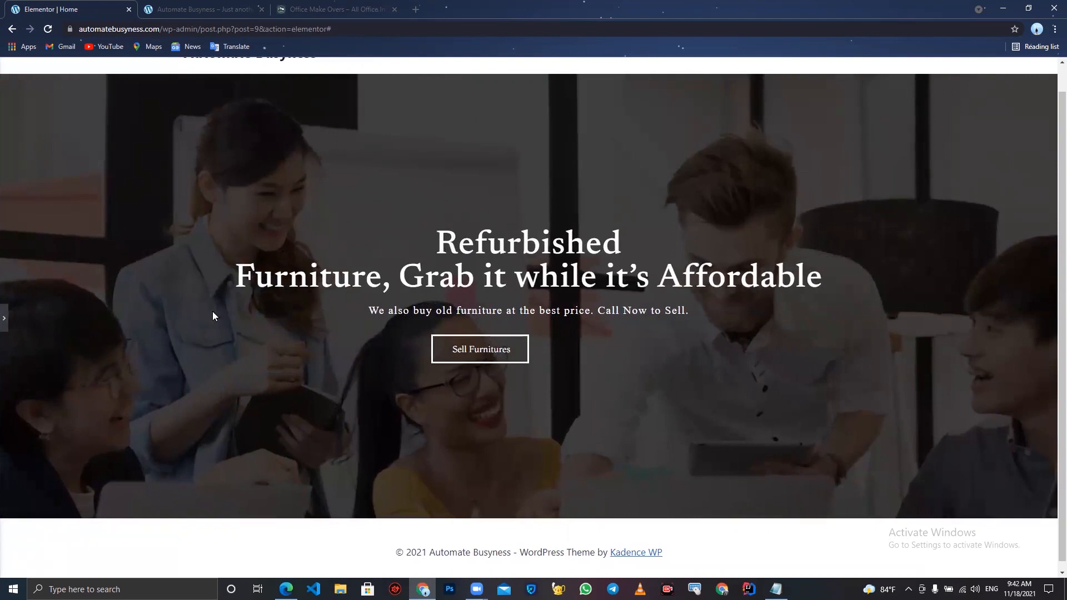
{"action": "left_click", "coordinate": [6, 314]}
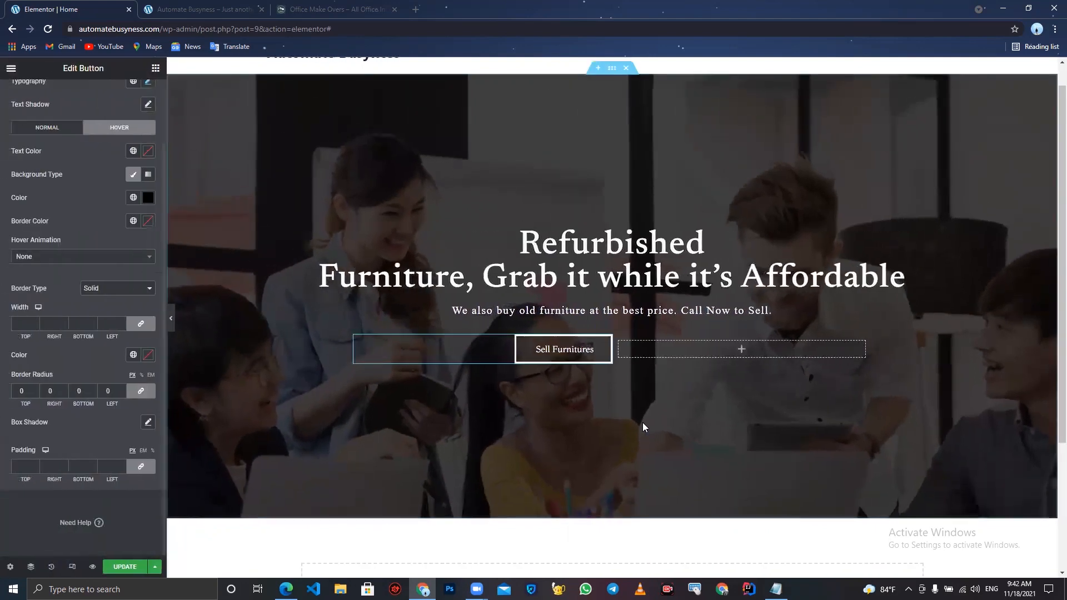
{"action": "right_click", "coordinate": [575, 358]}
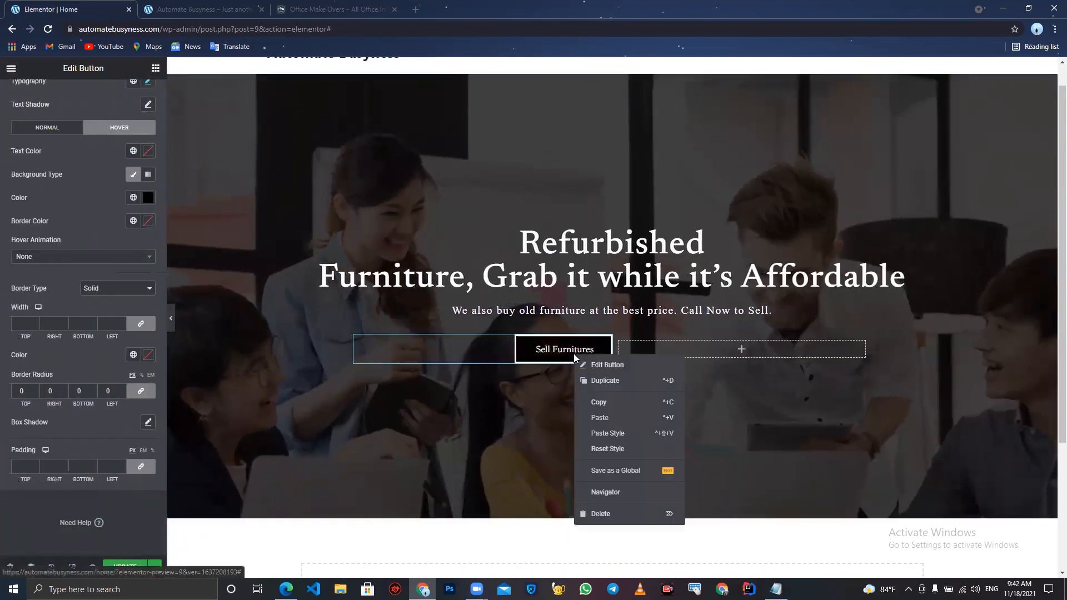
{"action": "left_click", "coordinate": [610, 382]}
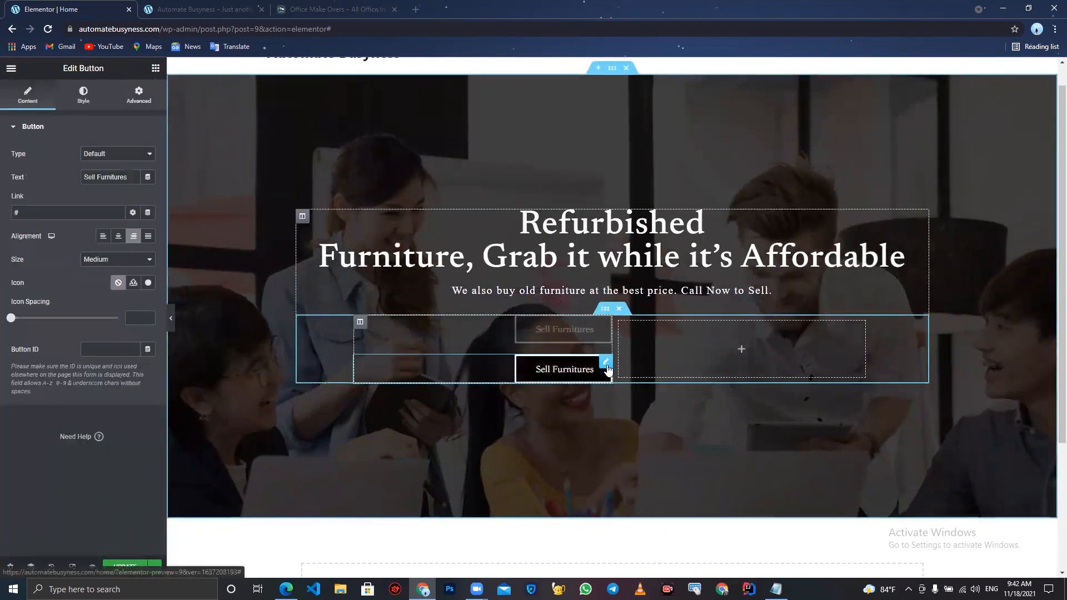
{"action": "left_click_drag", "start_coordinate": [603, 367], "coordinate": [682, 348]}
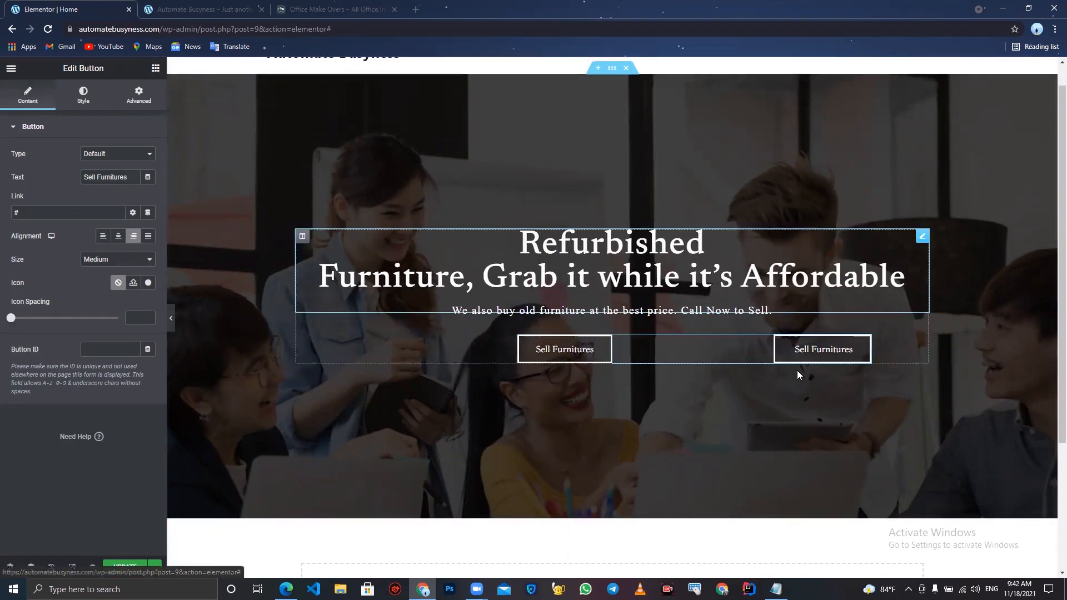
- Start editing the copied button's text on the canvas
{"action": "left_click", "coordinate": [838, 352]}
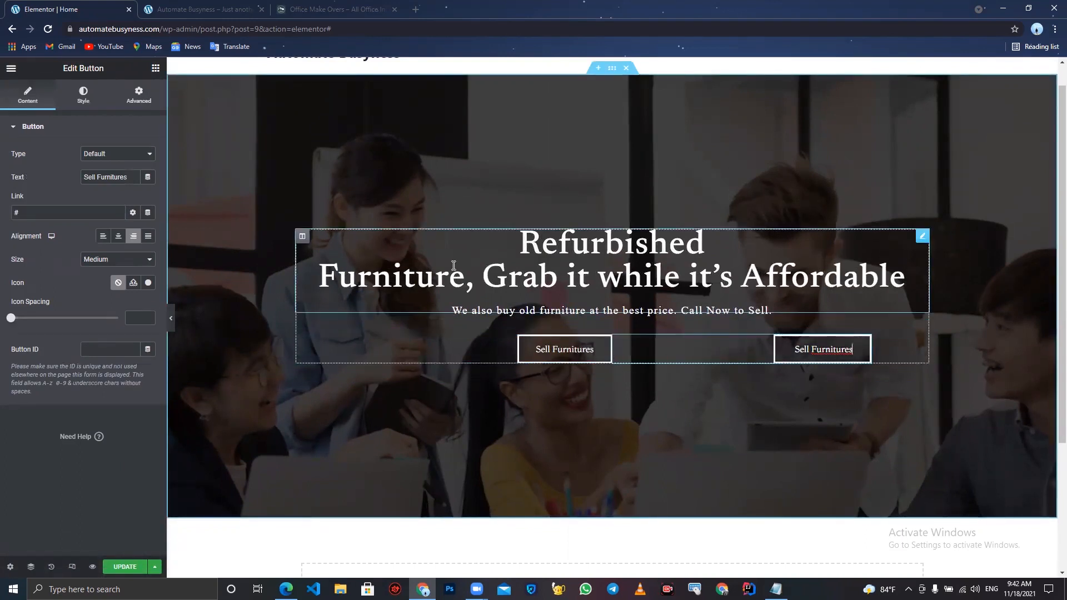
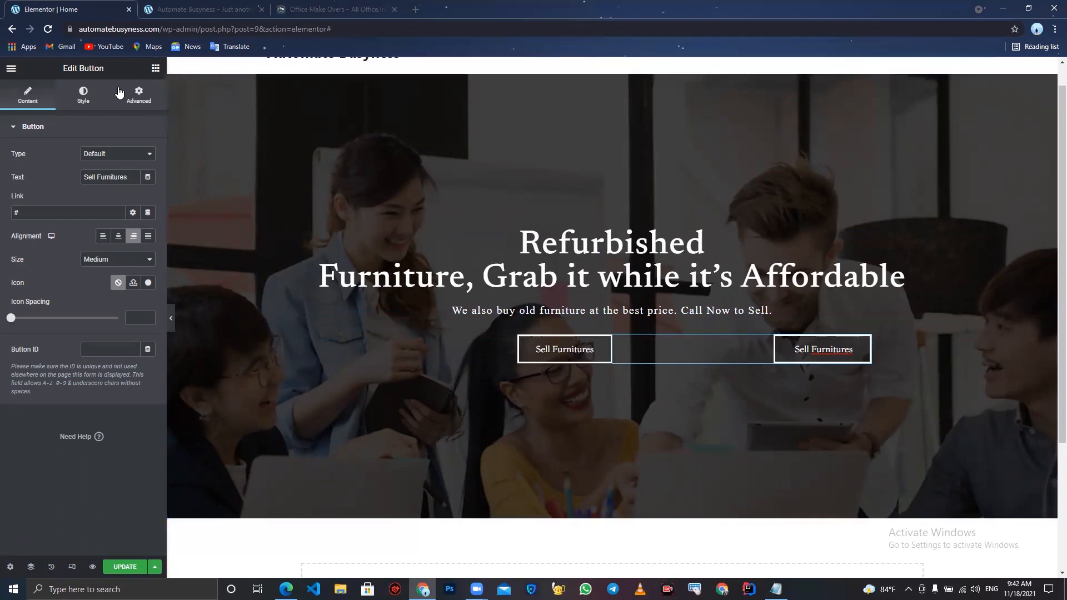
- Align the copied button to the left of its column, comparing with the reference site's buttons
{"action": "left_click", "coordinate": [104, 236]}
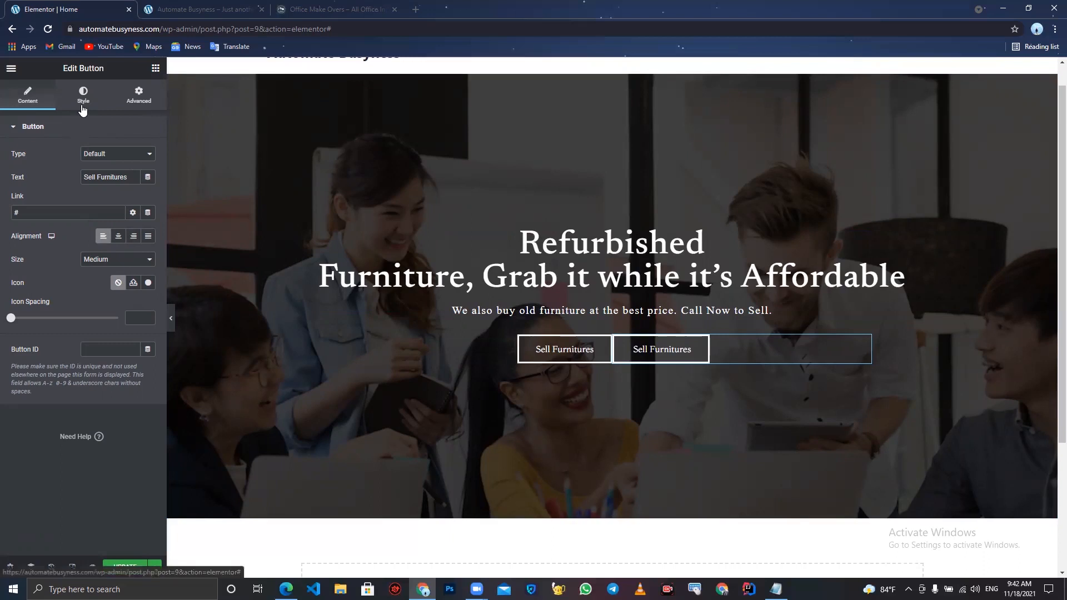
{"action": "left_click", "coordinate": [333, 9]}
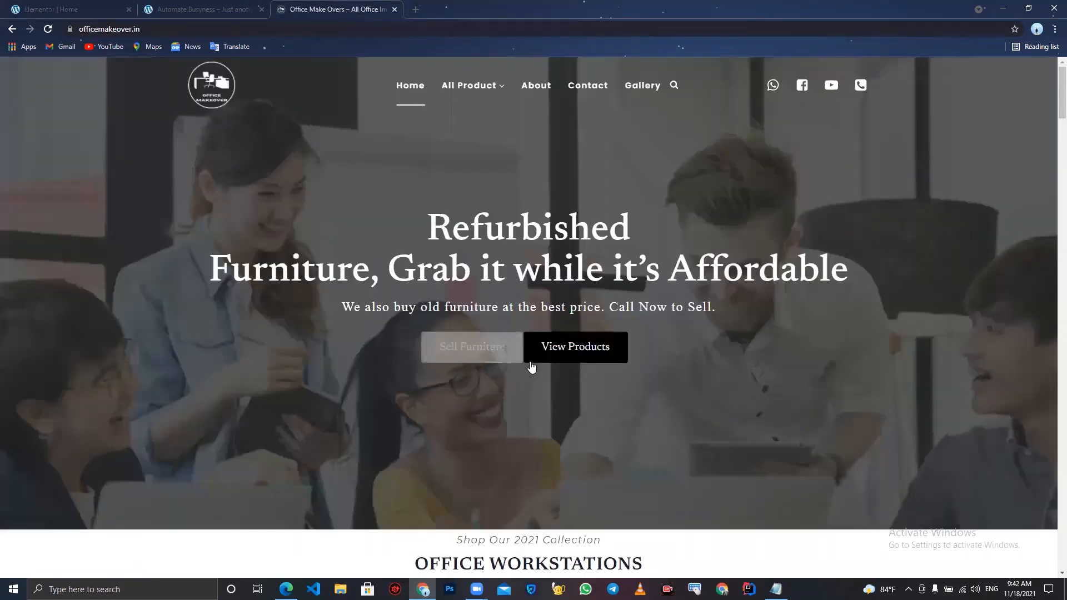
{"action": "left_click", "coordinate": [66, 9]}
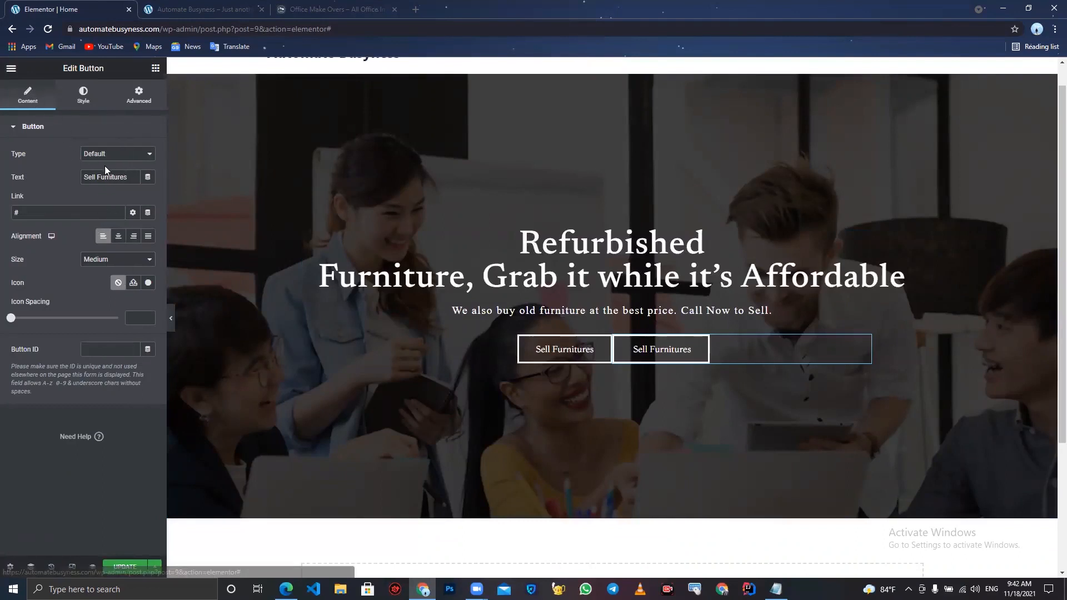
- Change the copied button's text to View Products
{"action": "left_click_drag", "start_coordinate": [131, 181], "coordinate": [5, 106]}
{"action": "type", "text": "View "}
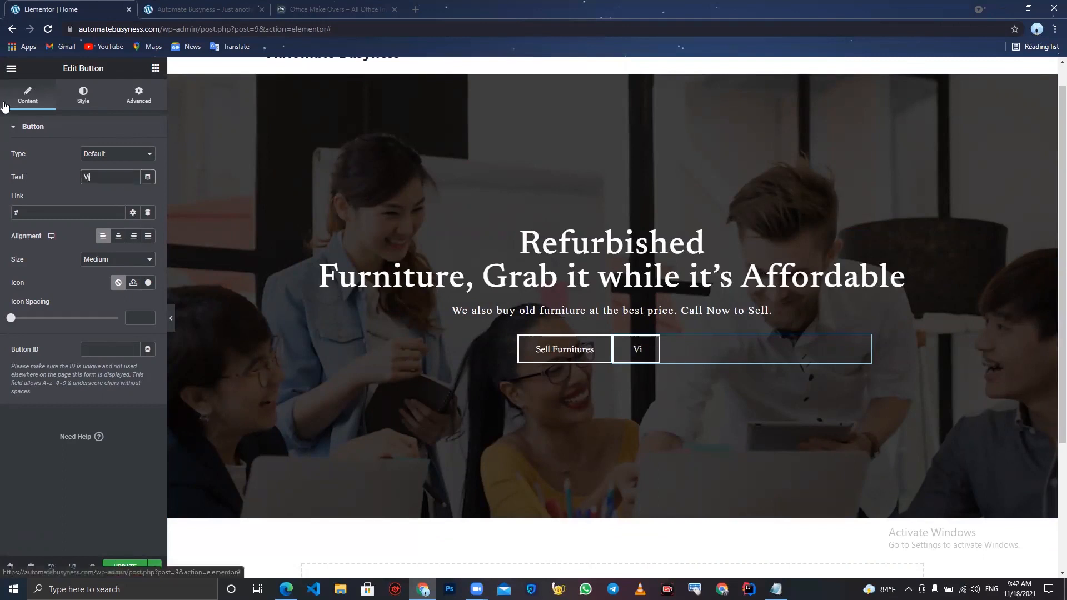
{"action": "type", "text": "Pr"}
{"action": "key", "text": "BackSpace"}
{"action": "type", "text": "ucts"}
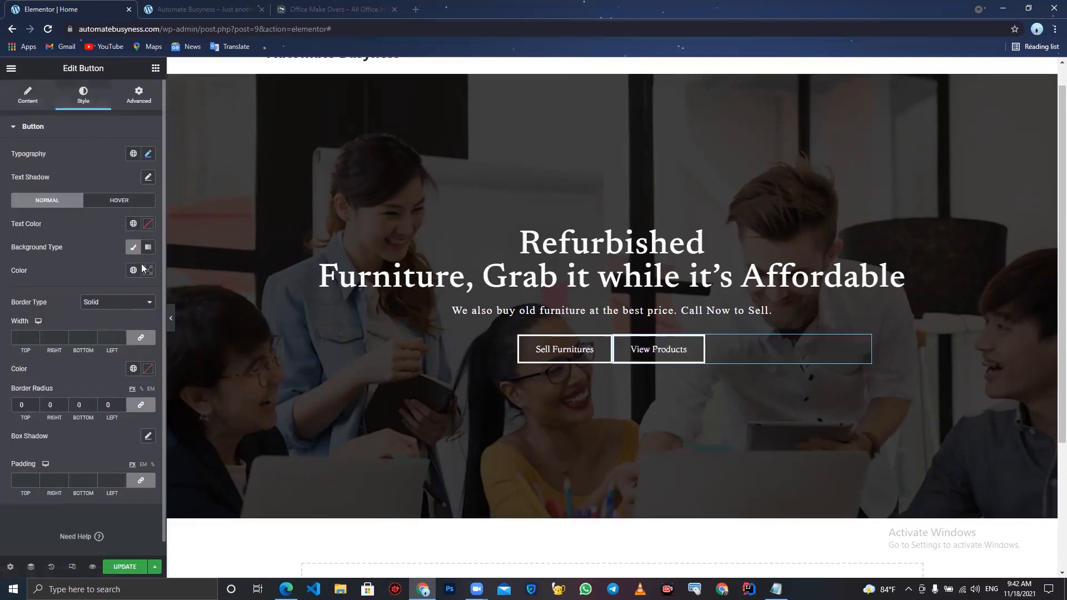
- Set the View Products button's normal background color to black, #000000
{"action": "left_click", "coordinate": [147, 270]}
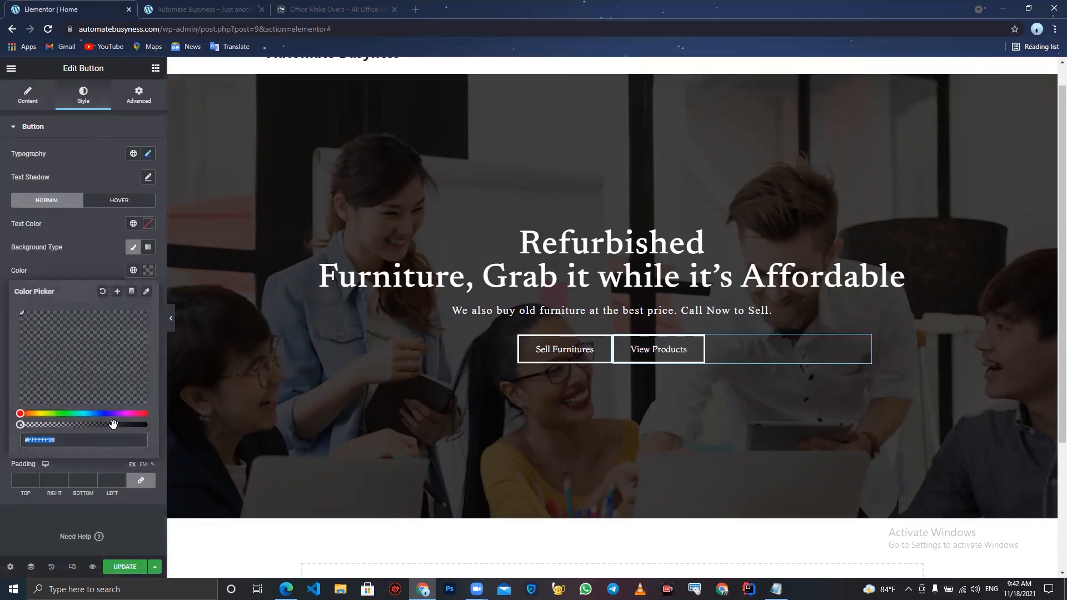
{"action": "left_click_drag", "start_coordinate": [113, 424], "coordinate": [186, 431]}
{"action": "left_click_drag", "start_coordinate": [81, 425], "coordinate": [1, 461]}
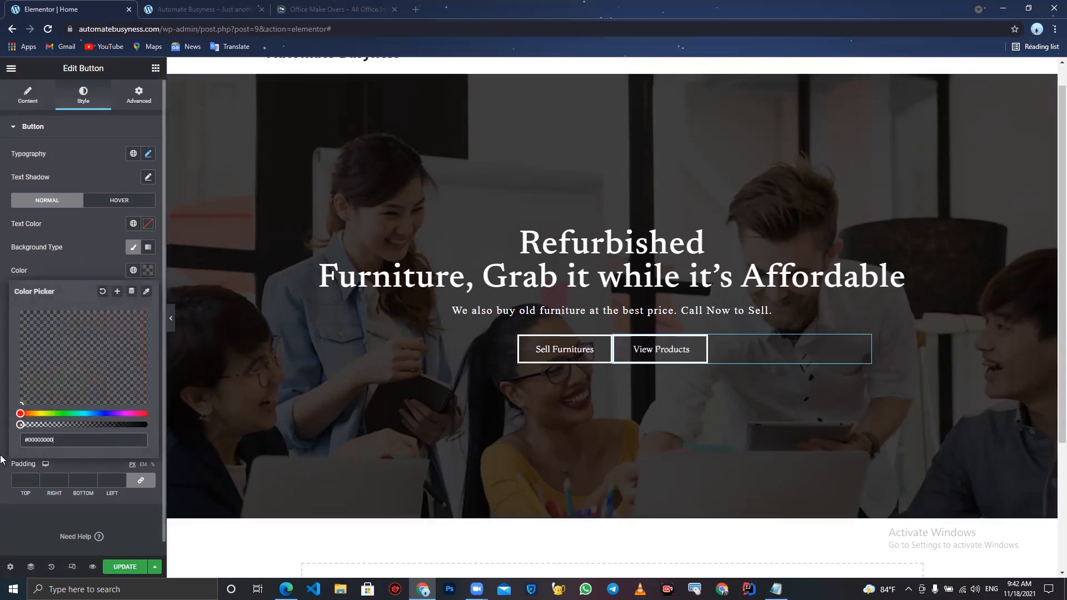
{"action": "left_click_drag", "start_coordinate": [97, 424], "coordinate": [165, 428]}
{"action": "mouse_move", "coordinate": [118, 375]}
{"action": "left_mouse_down"}
{"action": "mouse_move", "coordinate": [35, 380]}
{"action": "mouse_move", "coordinate": [1, 403]}
{"action": "left_mouse_up"}
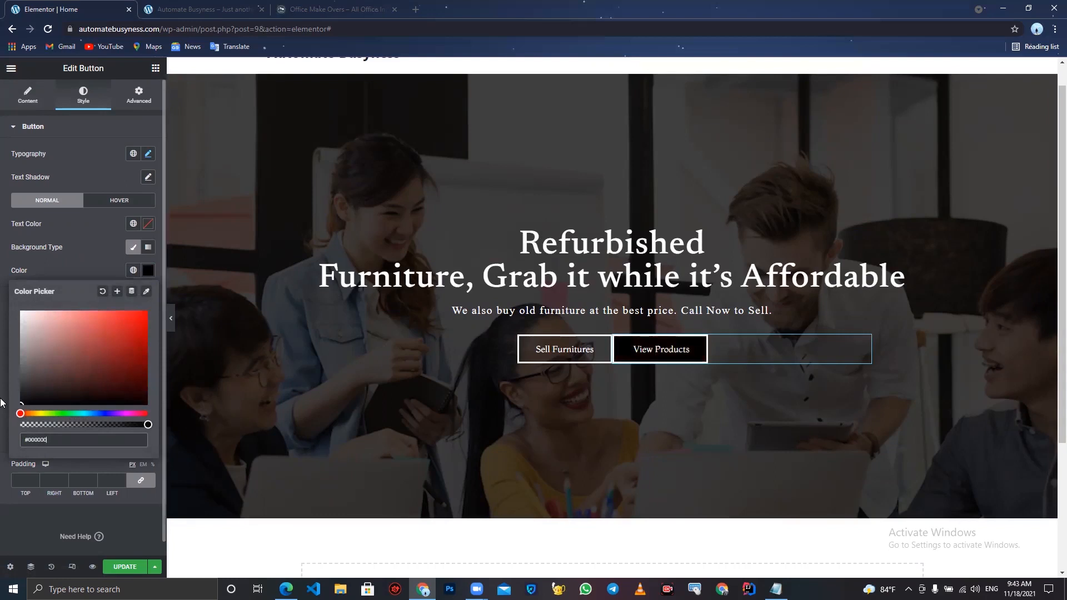
{"action": "left_click", "coordinate": [1, 403]}
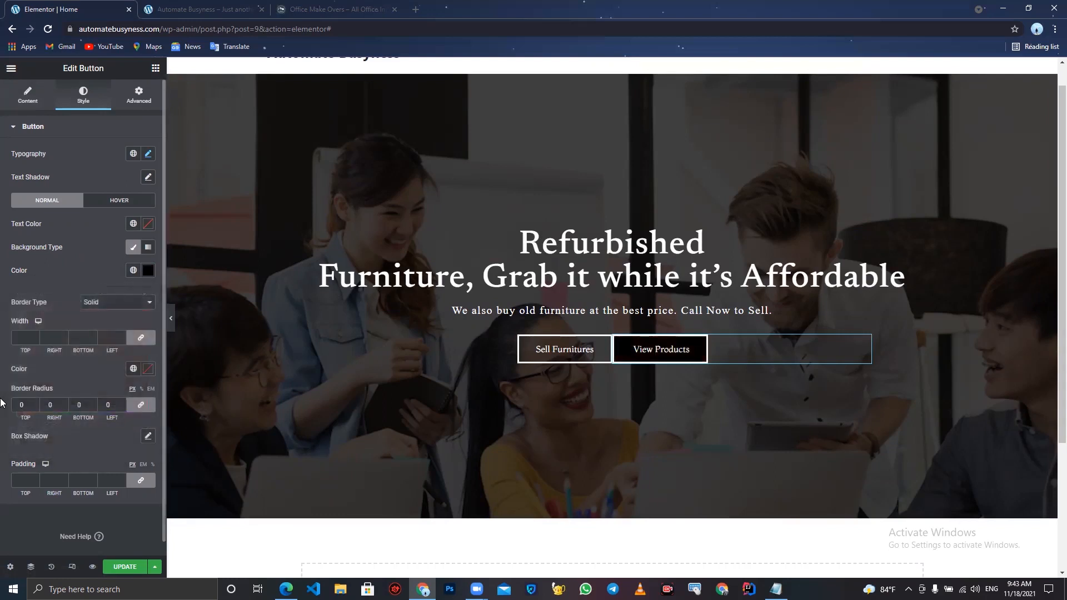
- Switch the button's border type to None and back to Solid
{"action": "left_click", "coordinate": [111, 301]}
{"action": "left_click", "coordinate": [111, 314]}
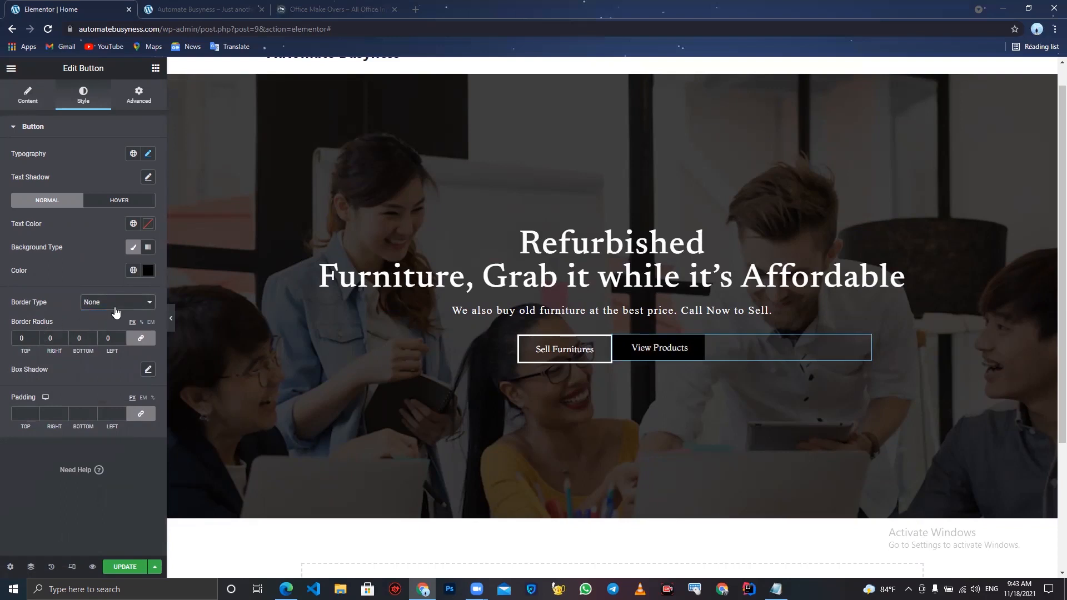
{"action": "left_click", "coordinate": [115, 309]}
{"action": "left_click", "coordinate": [113, 318]}
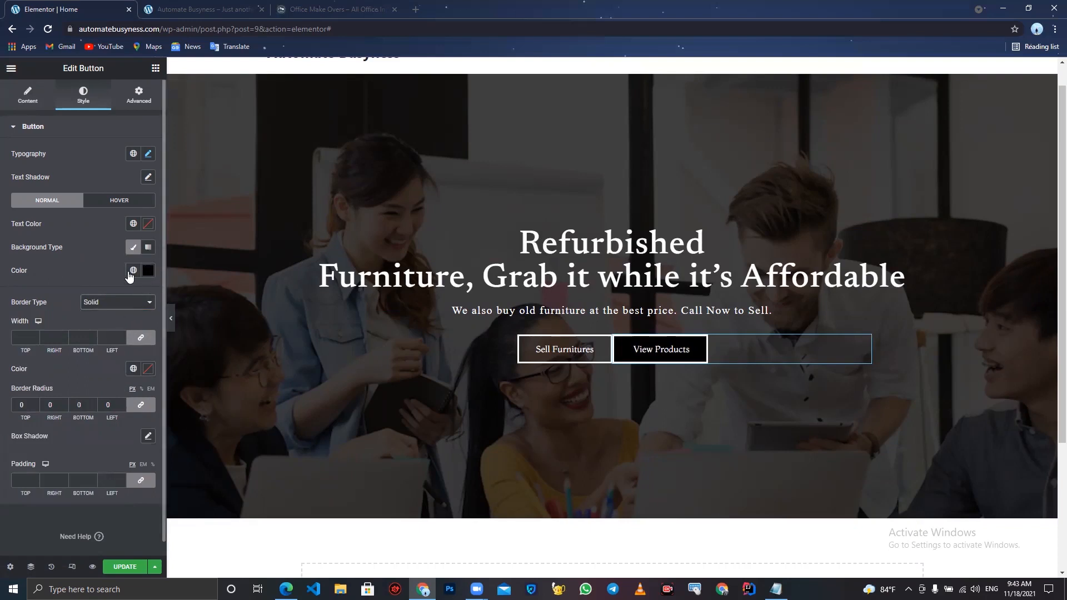
- Set the button's border color to black and preview the hero buttons
{"action": "left_click", "coordinate": [148, 370]}
{"action": "left_click_drag", "start_coordinate": [96, 439], "coordinate": [2, 516]}
{"action": "left_click", "coordinate": [73, 263]}
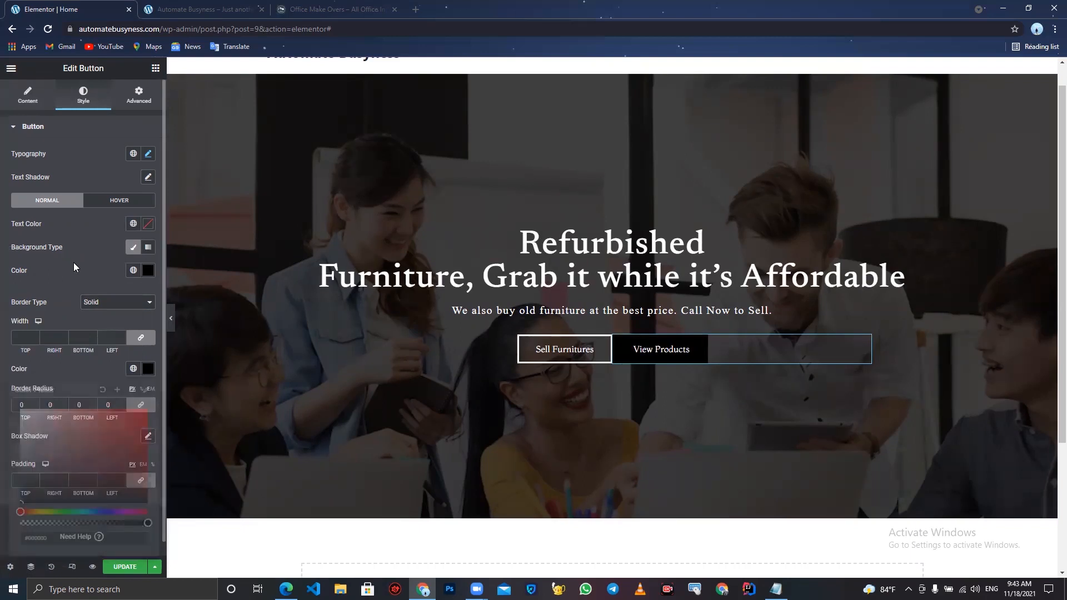
{"action": "left_click", "coordinate": [171, 322]}
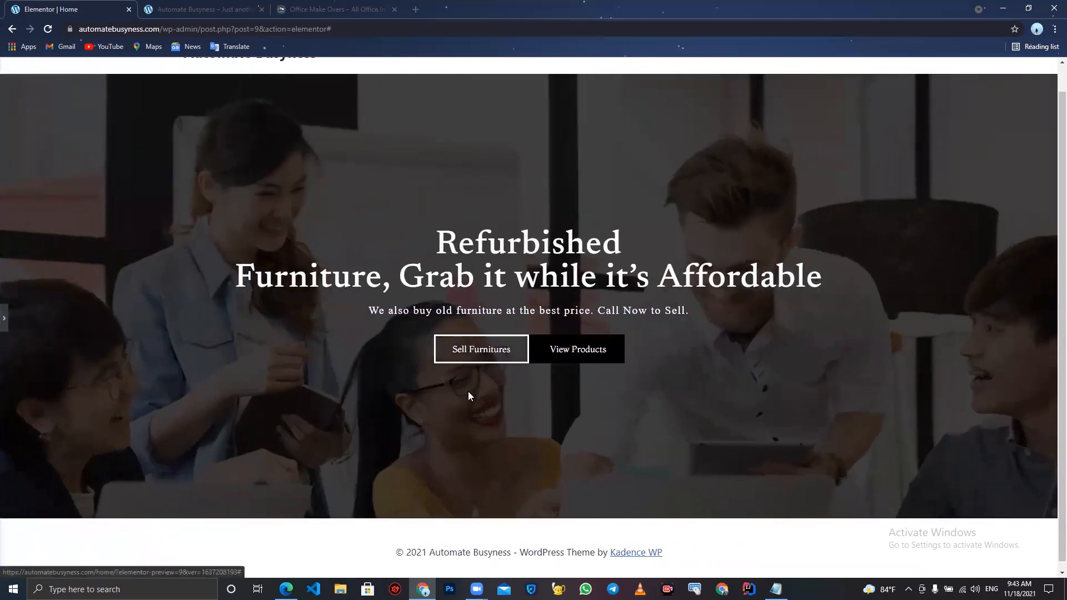
{"action": "left_click", "coordinate": [4, 322]}
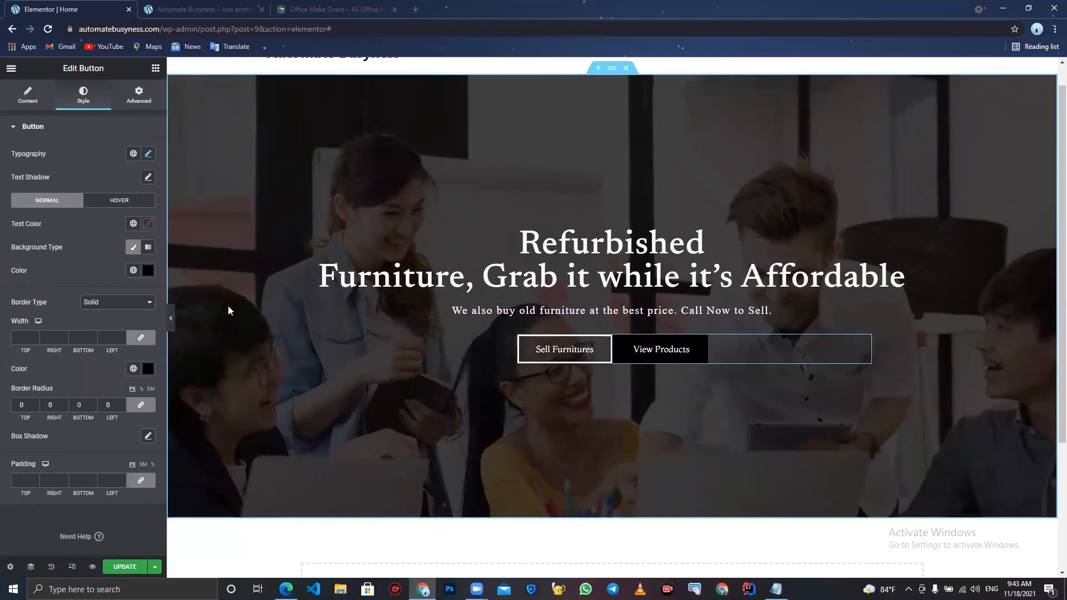
- Set the View Products button's hover background color to white, #FFFFFF
{"action": "left_click", "coordinate": [115, 202]}
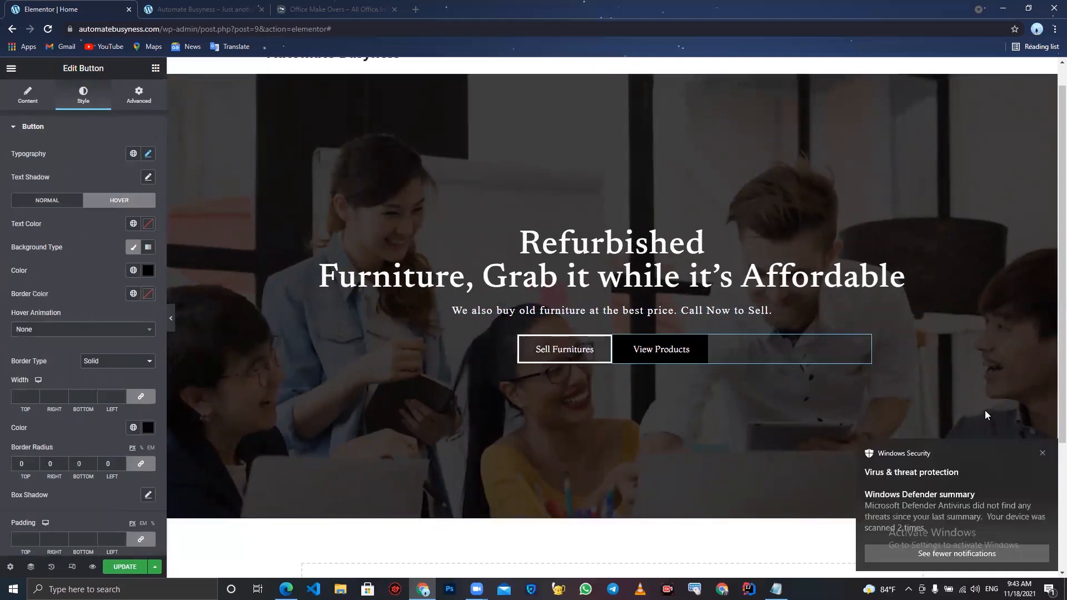
{"action": "left_click", "coordinate": [1043, 453]}
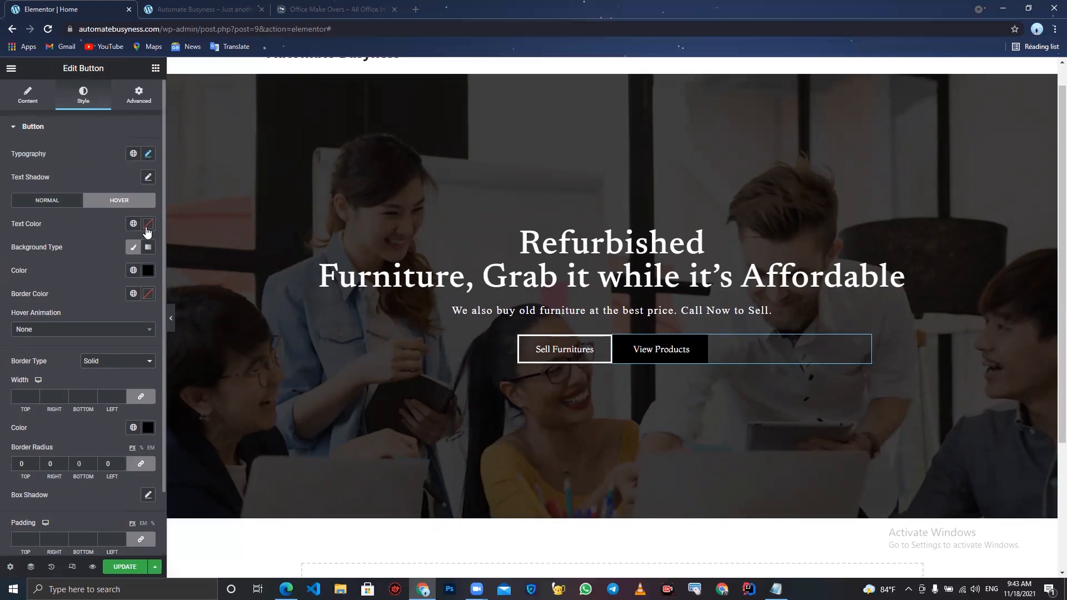
{"action": "left_click", "coordinate": [148, 270]}
{"action": "left_click_drag", "start_coordinate": [76, 335], "coordinate": [0, 303]}
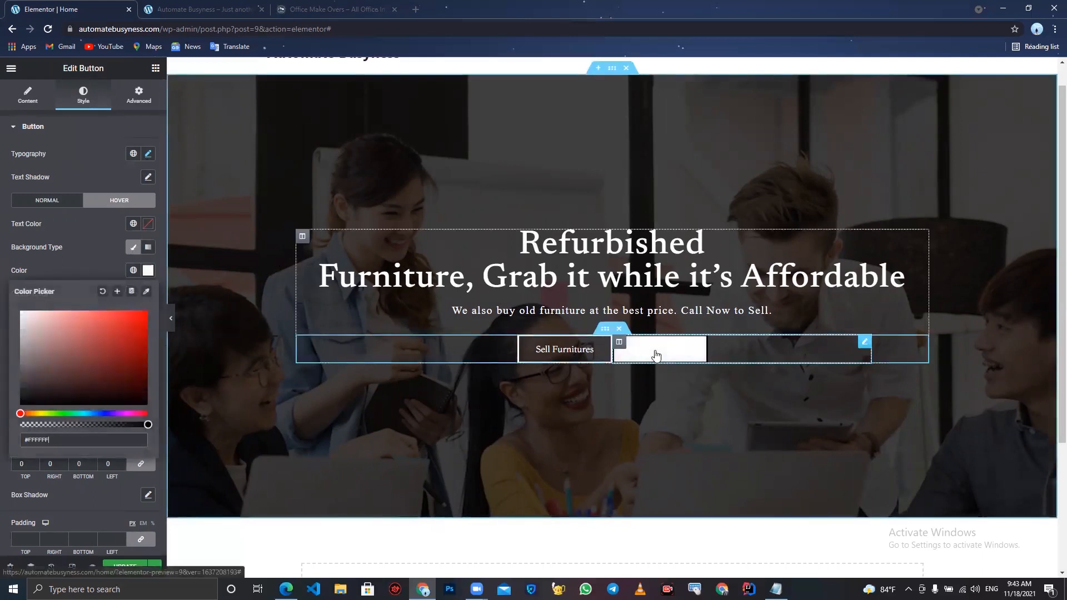
{"action": "left_click", "coordinate": [64, 241]}
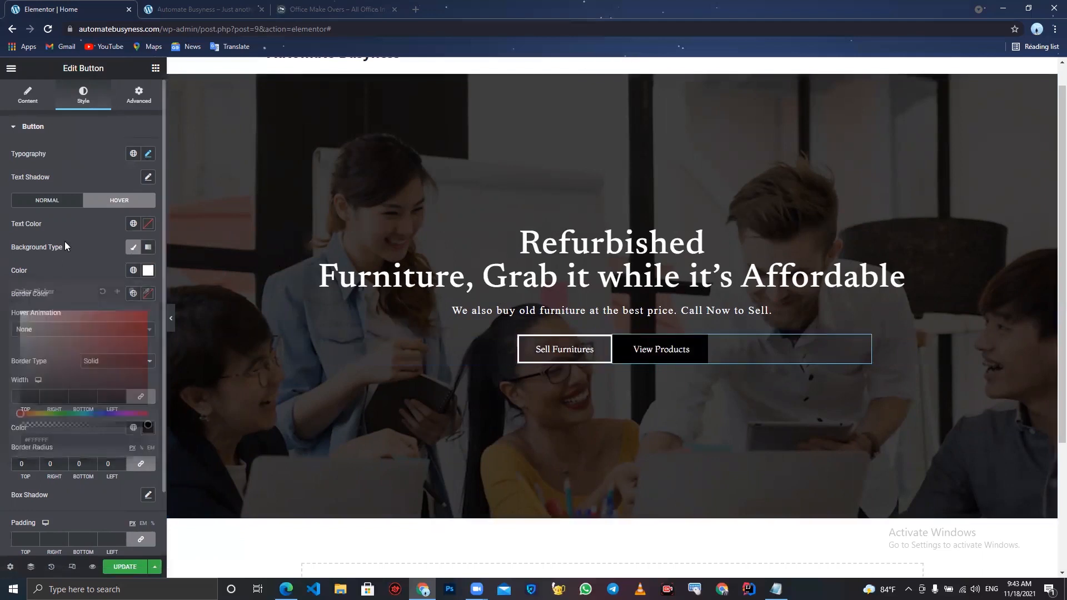
- Set the button's hover text color to black, #000000
{"action": "left_click", "coordinate": [145, 224]}
{"action": "left_click_drag", "start_coordinate": [98, 291], "coordinate": [2, 393]}
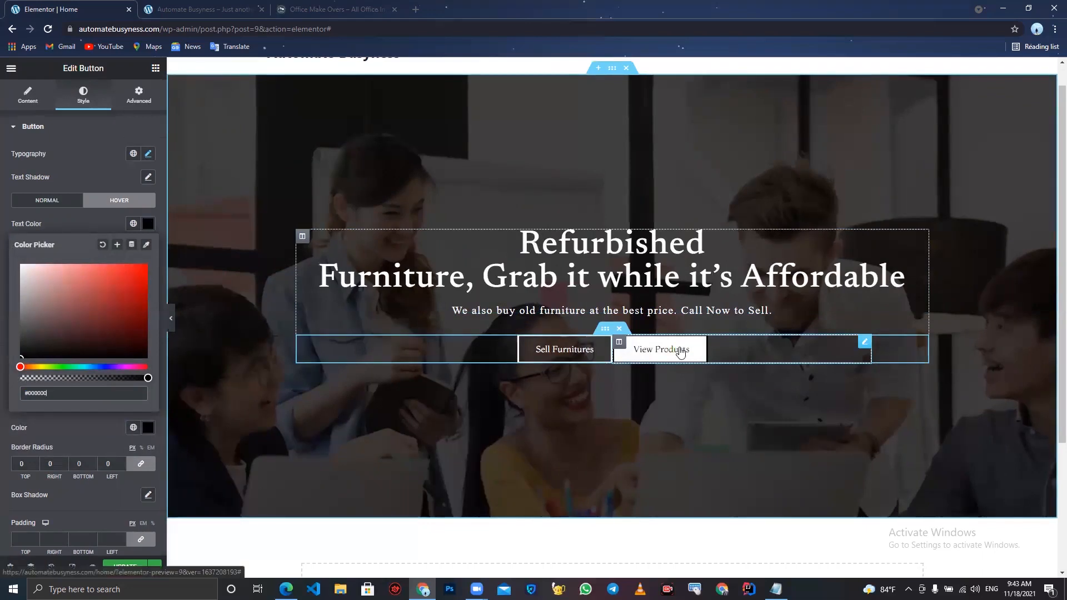
{"action": "left_click", "coordinate": [61, 226]}
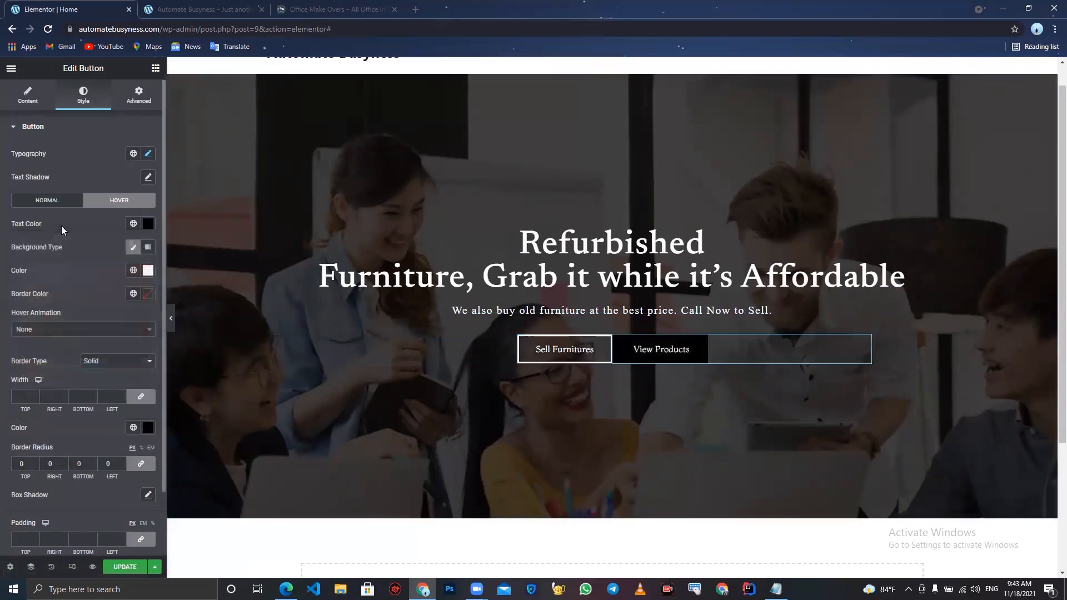
- Set the hover background color to black and the hover text color to light grey, #CFCFCF, then preview
{"action": "left_click", "coordinate": [148, 272]}
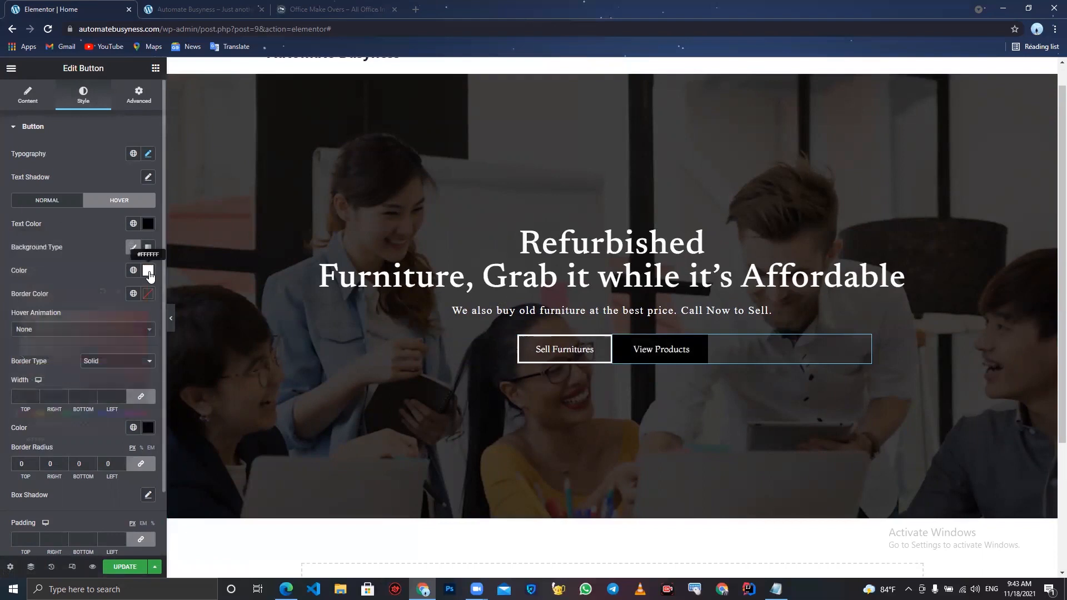
{"action": "left_click", "coordinate": [21, 404]}
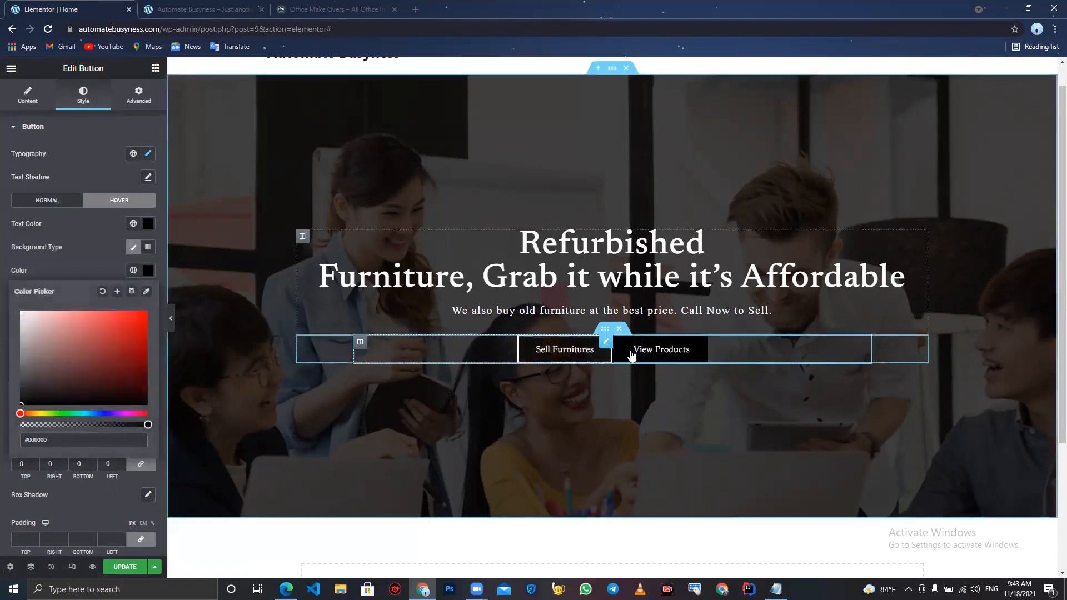
{"action": "left_click", "coordinate": [149, 224]}
{"action": "left_click_drag", "start_coordinate": [80, 288], "coordinate": [1, 291]}
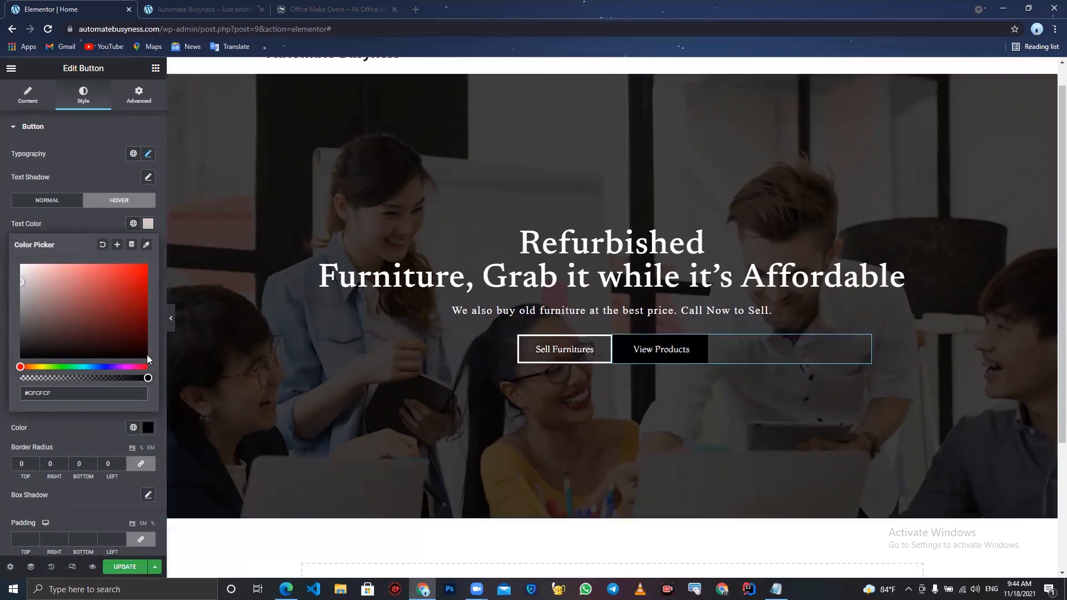
{"action": "left_click", "coordinate": [172, 329]}
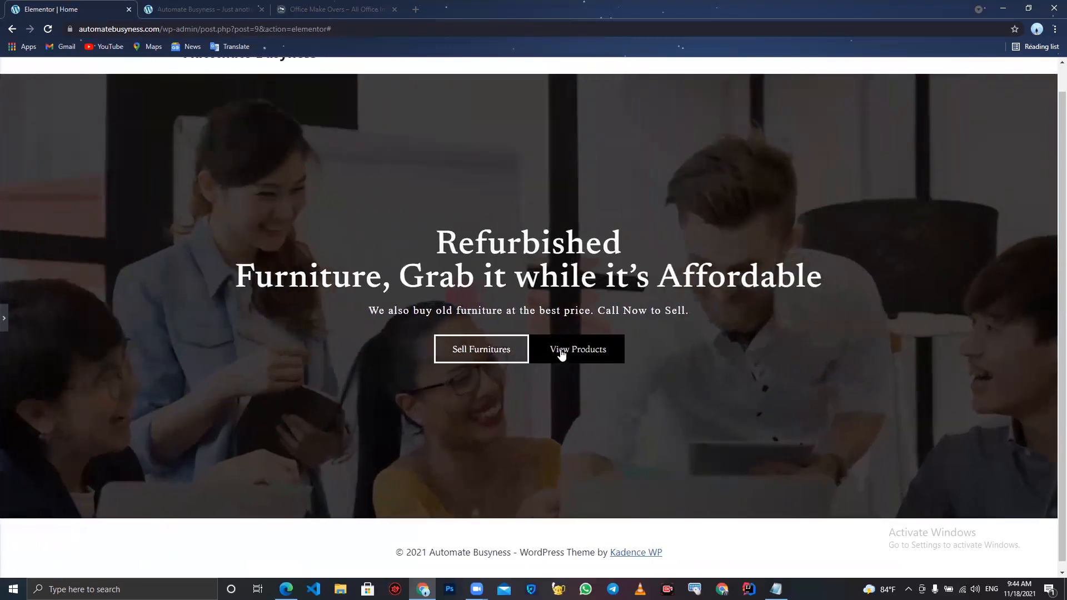
{"action": "left_click", "coordinate": [4, 321]}
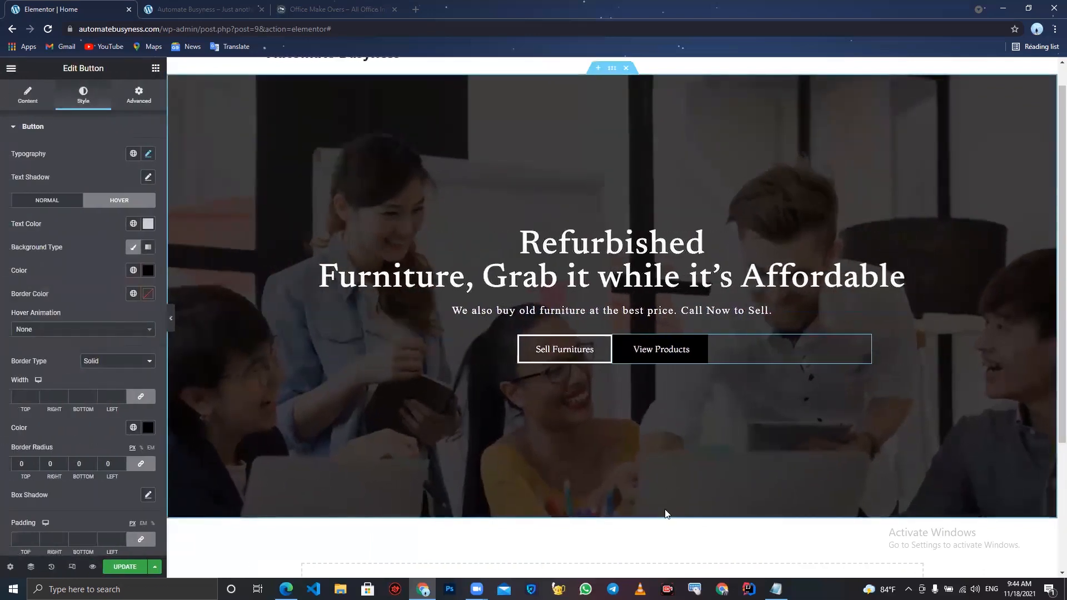
- Check the section below the hero on the reference site
{"action": "left_click", "coordinate": [342, 7]}
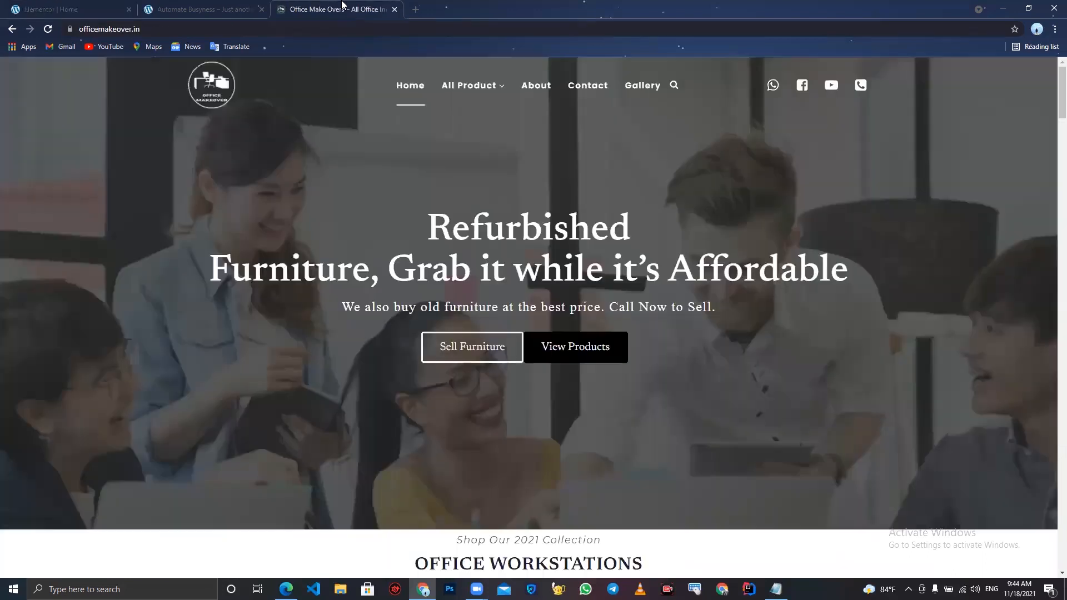
{"action": "scroll", "coordinate": [446, 376], "scroll_direction": "down", "scroll_amount": 5}
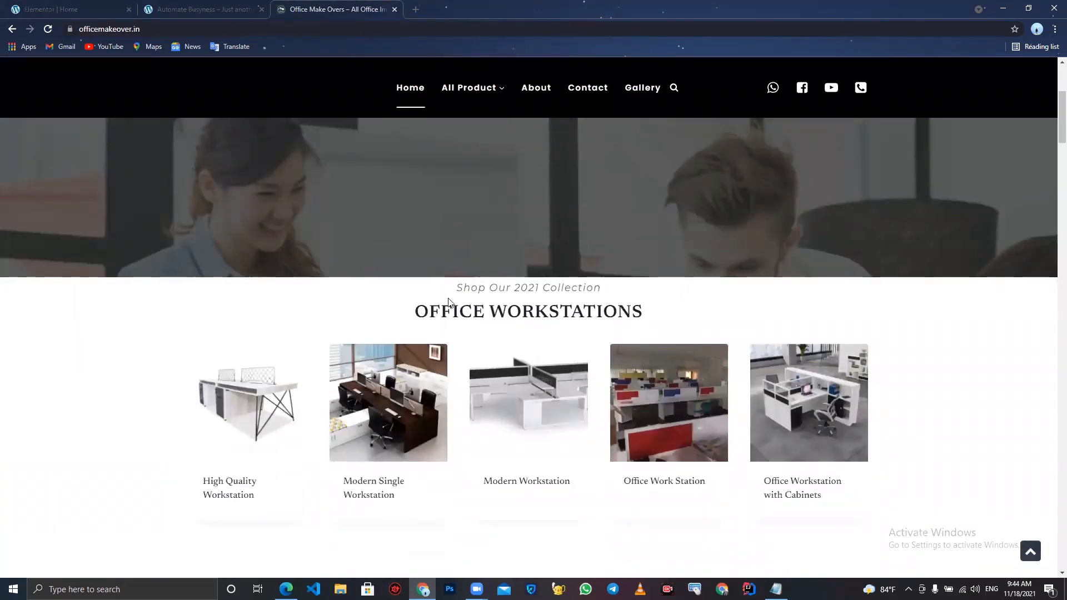
{"action": "left_click", "coordinate": [99, 7]}
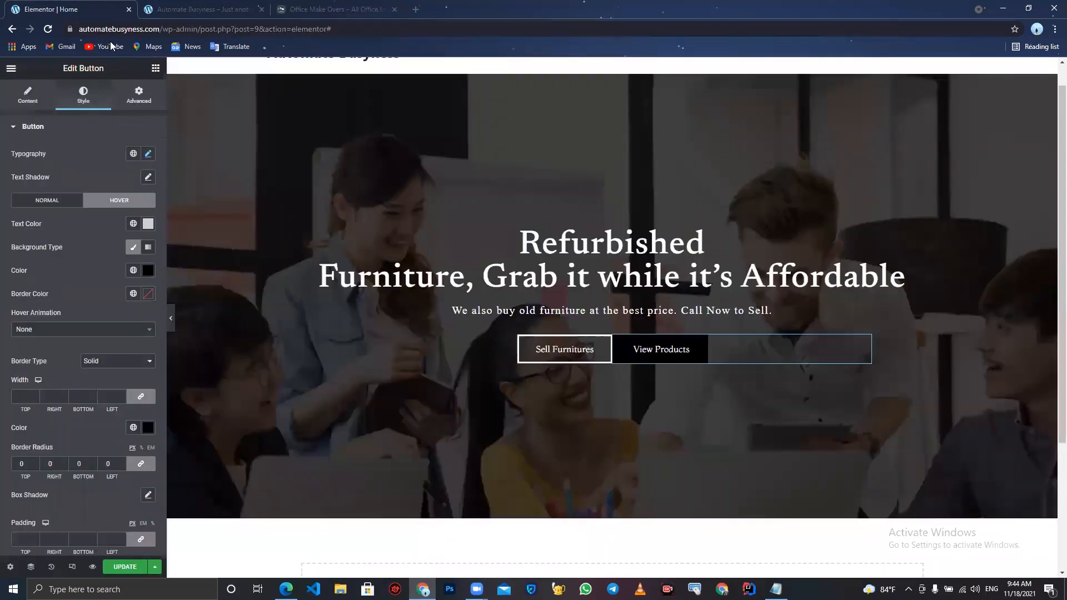
- Add a single-column section below the hero and place a Heading widget in it
{"action": "scroll", "coordinate": [259, 397], "scroll_direction": "down", "scroll_amount": 3}
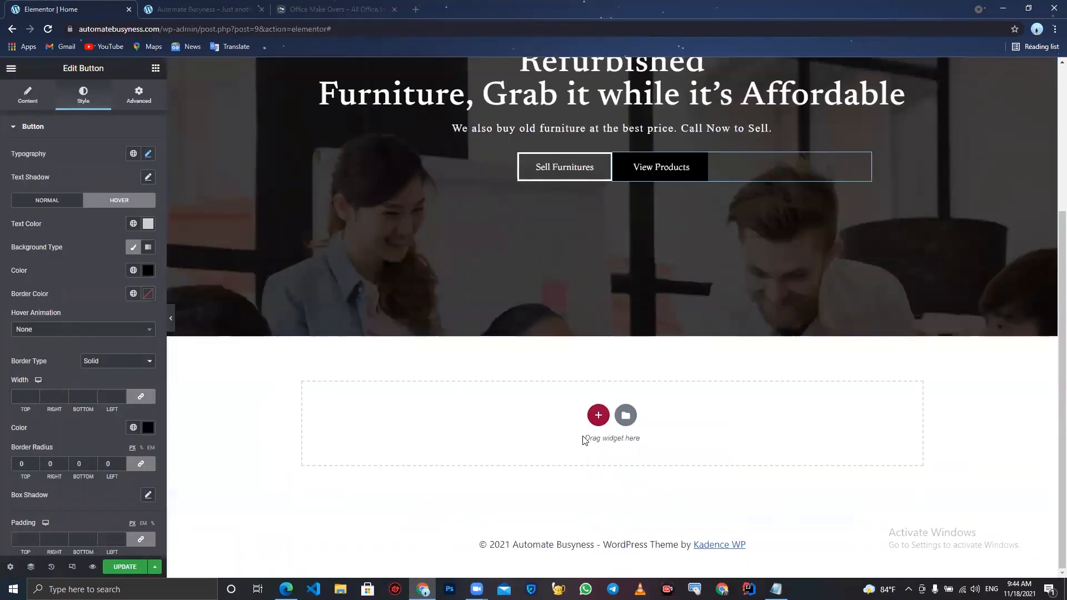
{"action": "left_click", "coordinate": [598, 415]}
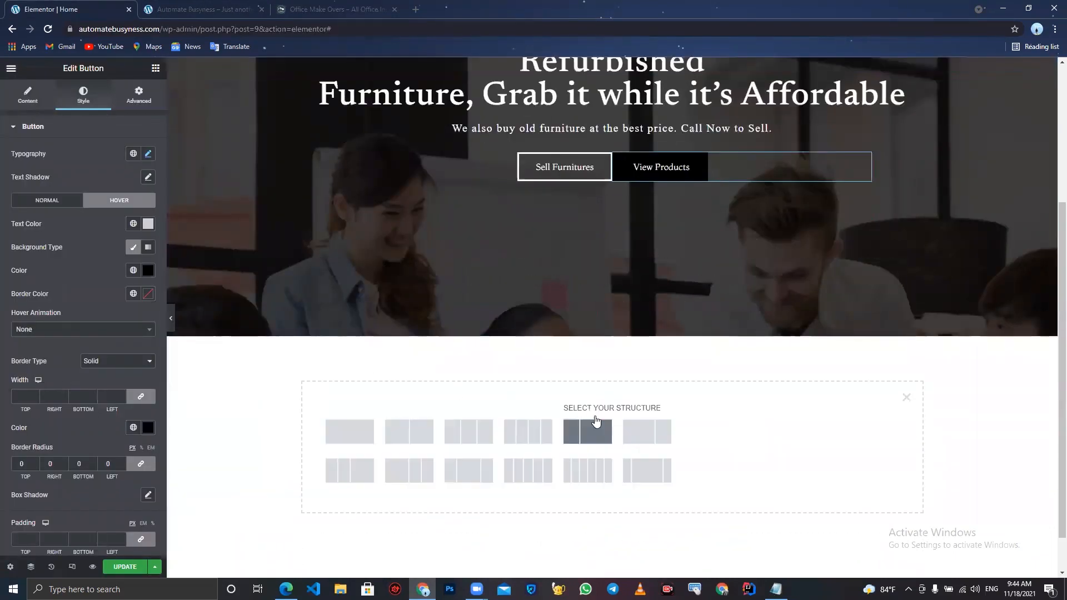
{"action": "left_click", "coordinate": [356, 430]}
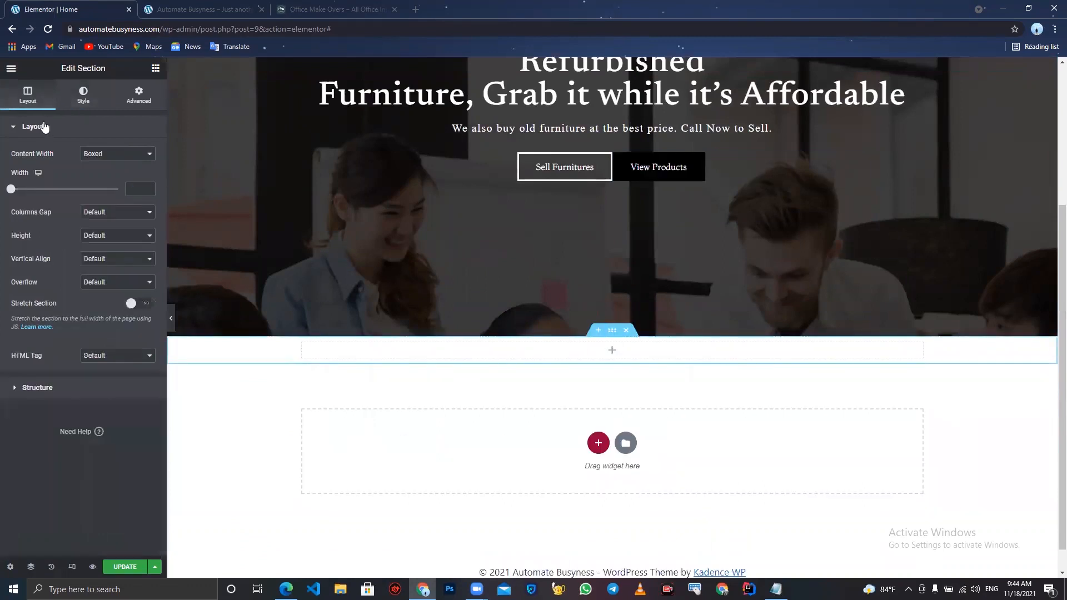
{"action": "left_click", "coordinate": [155, 68]}
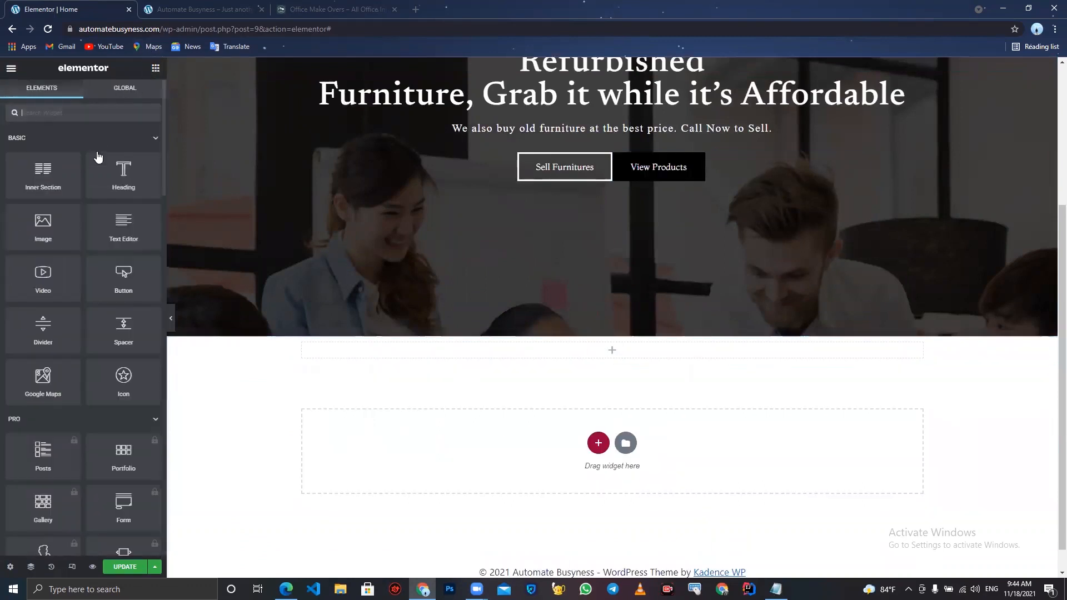
{"action": "left_click_drag", "start_coordinate": [96, 170], "coordinate": [578, 351]}
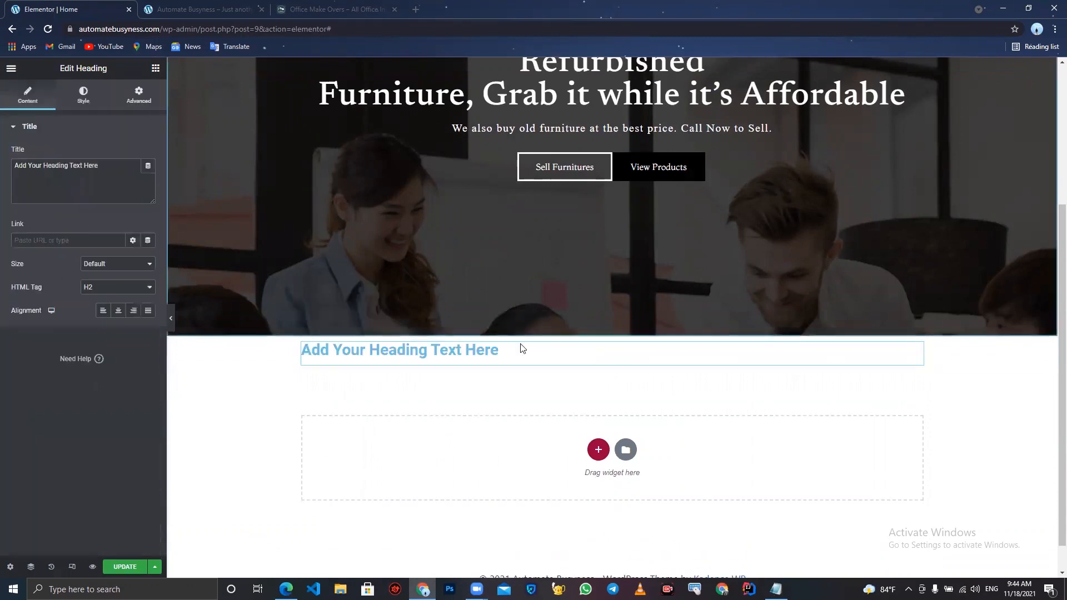
- Copy "Shop Our 2021 Collection" from the notes file and paste it as the new heading's title
{"action": "left_click", "coordinate": [776, 590]}
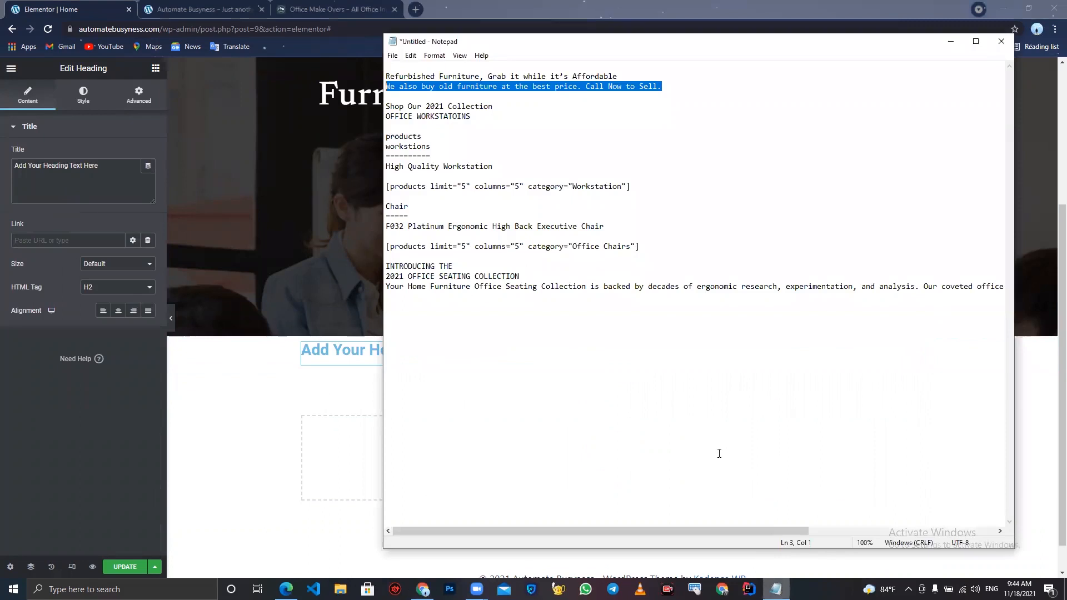
{"action": "left_click_drag", "start_coordinate": [492, 107], "coordinate": [372, 104]}
{"action": "key", "text": "ctrl+c"}
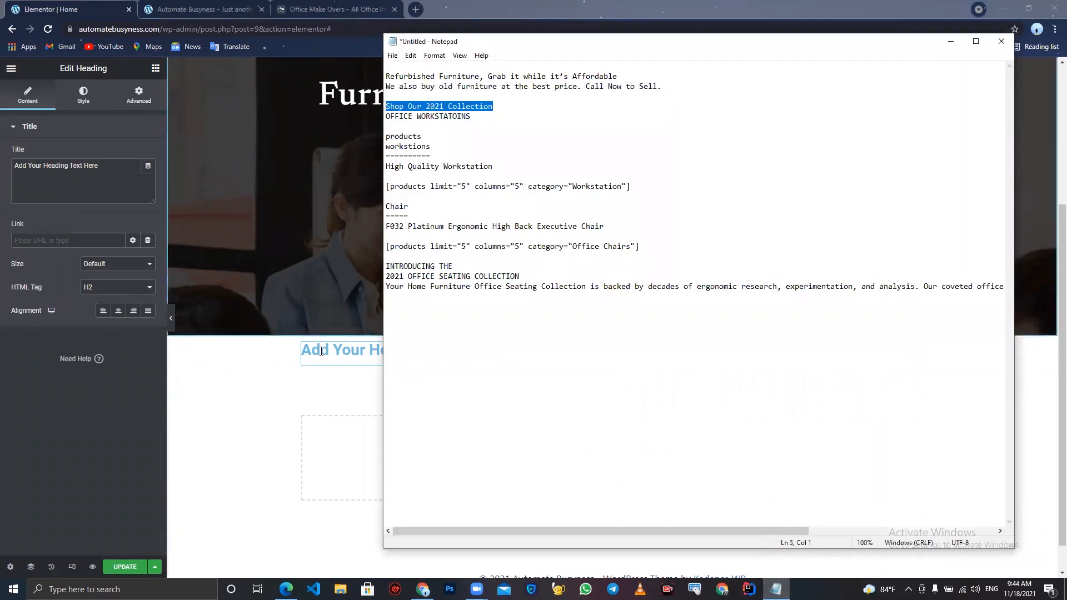
{"action": "key", "text": "alt+Tab"}
{"action": "key", "text": "ctrl+v"}
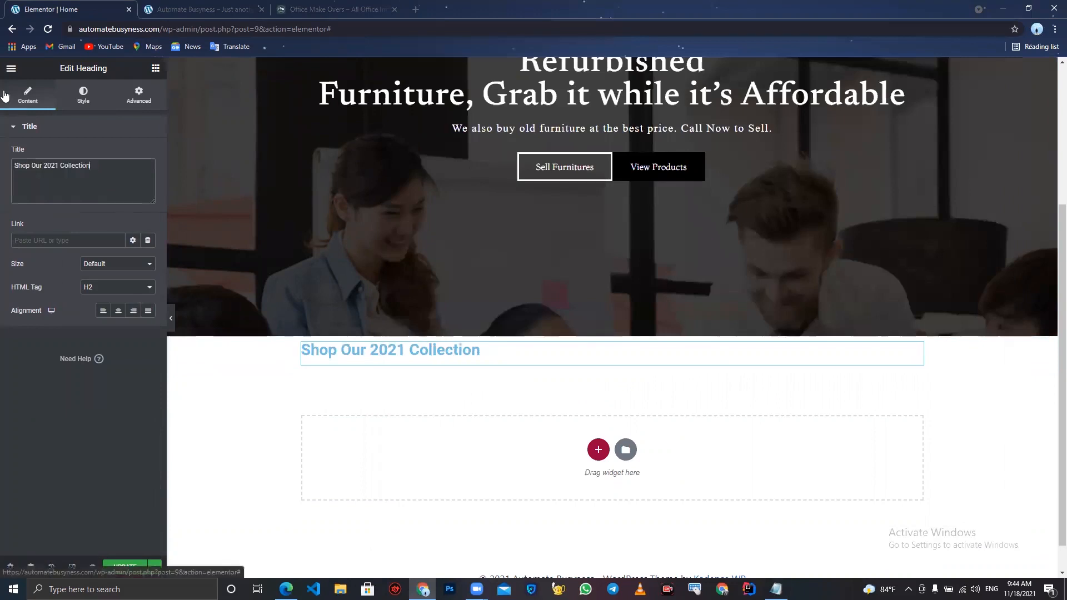
- Center-align the "Shop Our 2021 Collection" heading
{"action": "left_click", "coordinate": [82, 94]}
{"action": "left_click", "coordinate": [27, 94]}
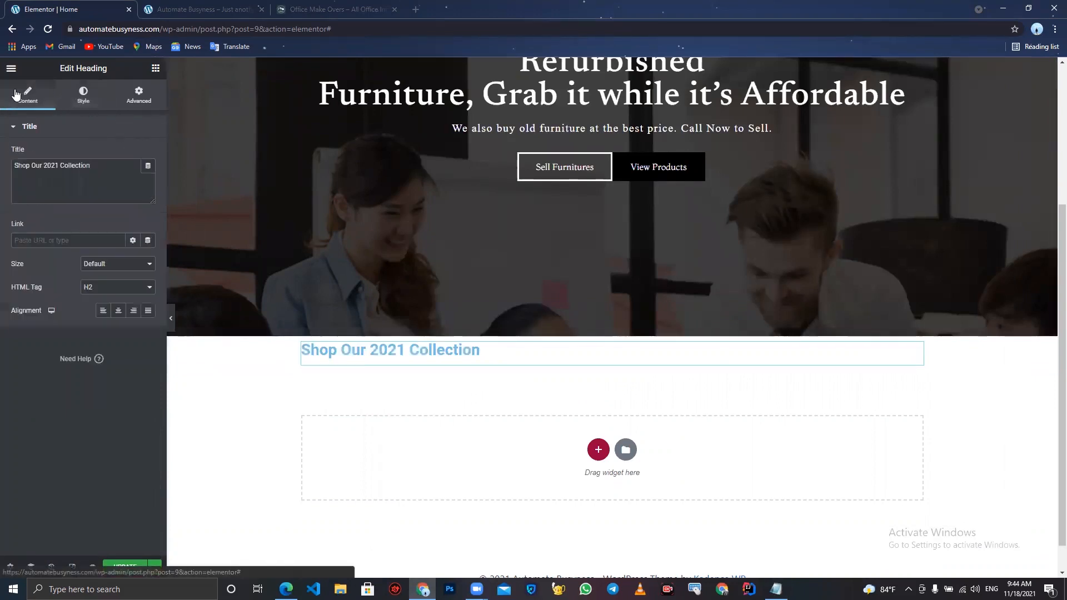
{"action": "left_click", "coordinate": [120, 312]}
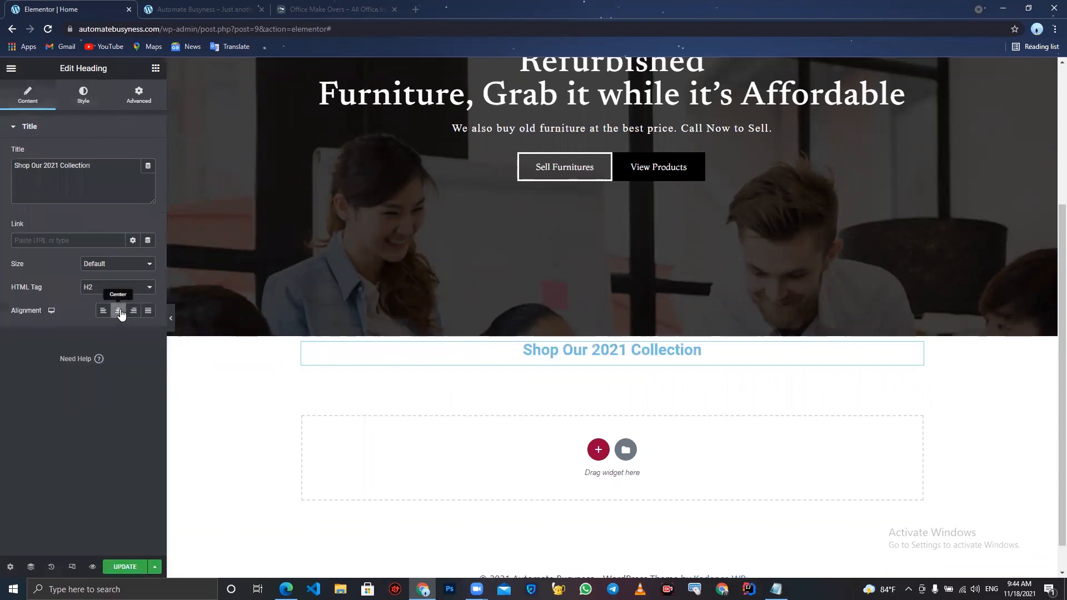
- Set the heading's text color to black, #000000
{"action": "left_click", "coordinate": [84, 101]}
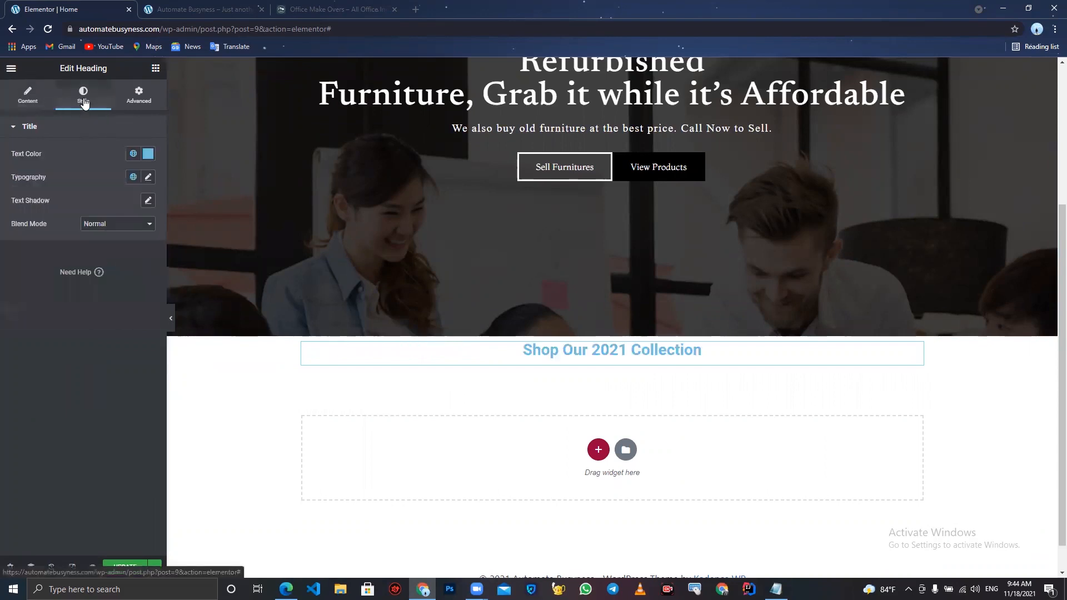
{"action": "left_click", "coordinate": [148, 153]}
{"action": "left_click_drag", "start_coordinate": [128, 190], "coordinate": [1, 302]}
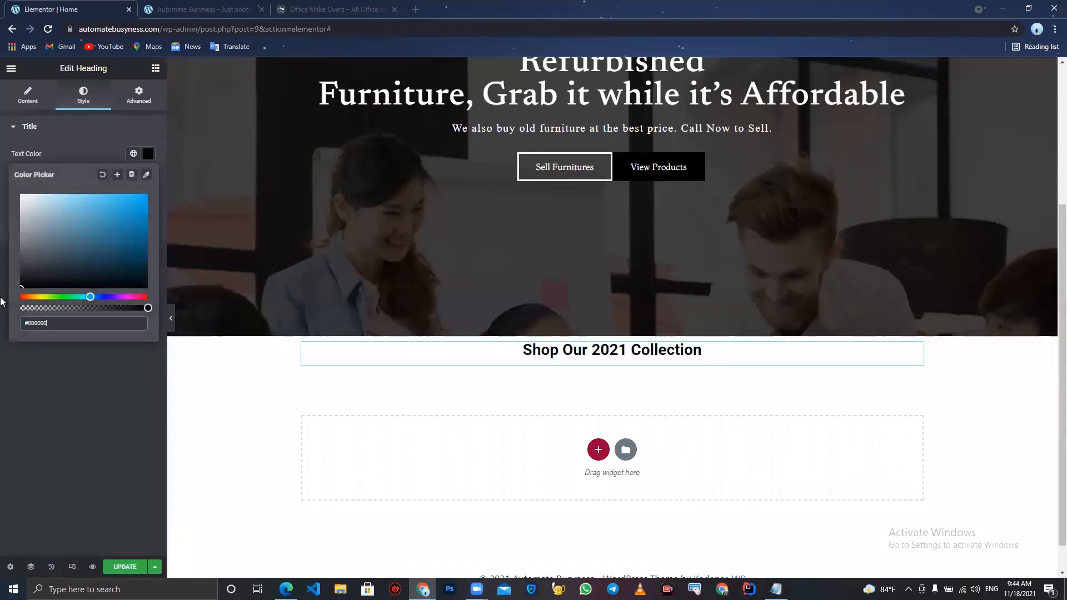
{"action": "left_click", "coordinate": [2, 350]}
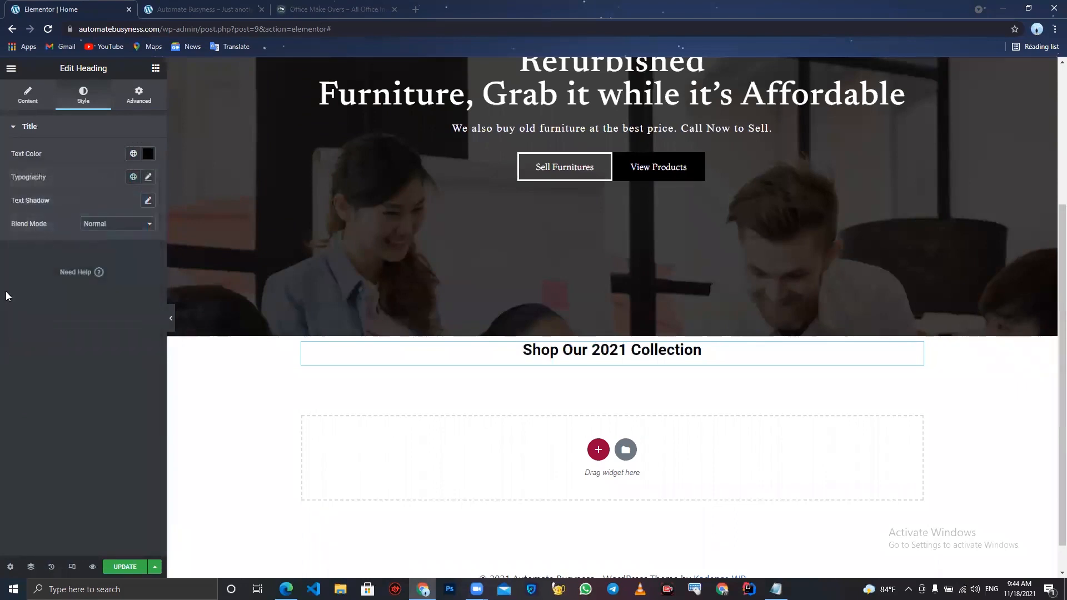
- Set the heading's typography to the Montserrat font family with weight 400
{"action": "left_click", "coordinate": [148, 178]}
{"action": "left_click", "coordinate": [120, 233]}
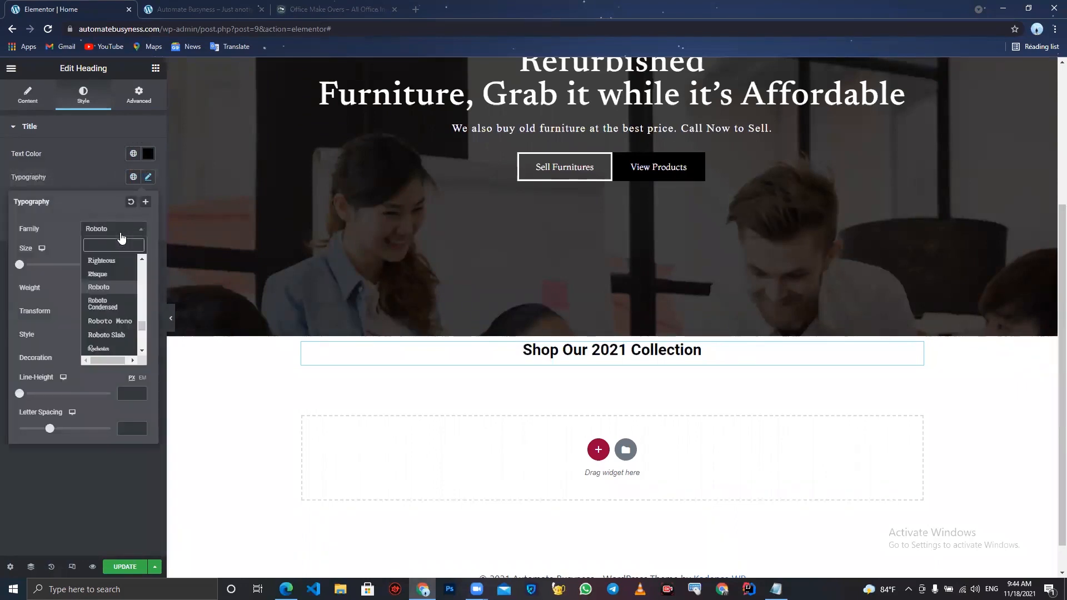
{"action": "type", "text": "mont"}
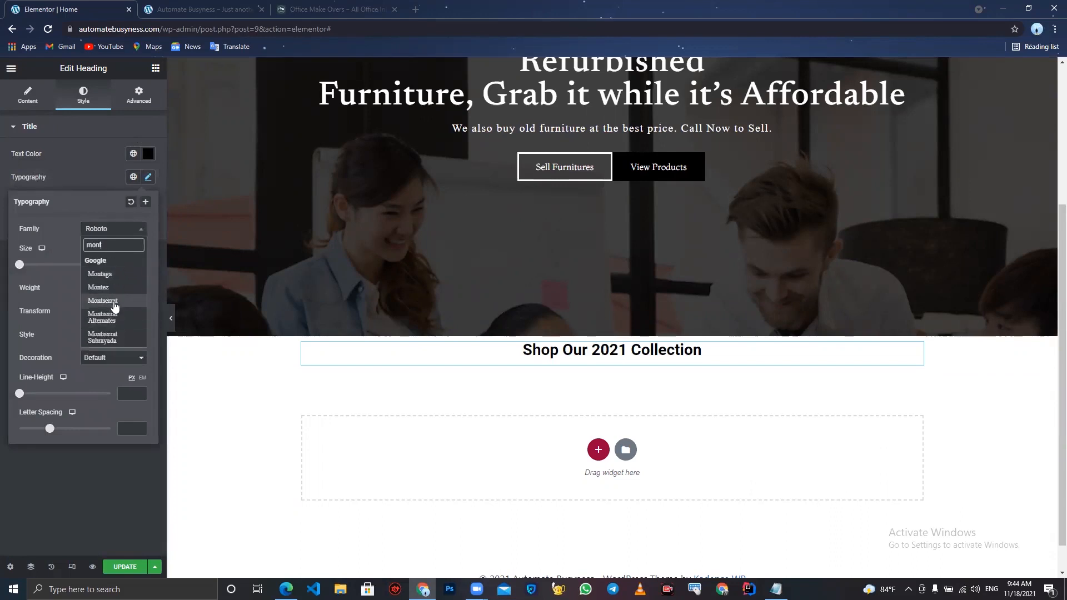
{"action": "left_click", "coordinate": [113, 301]}
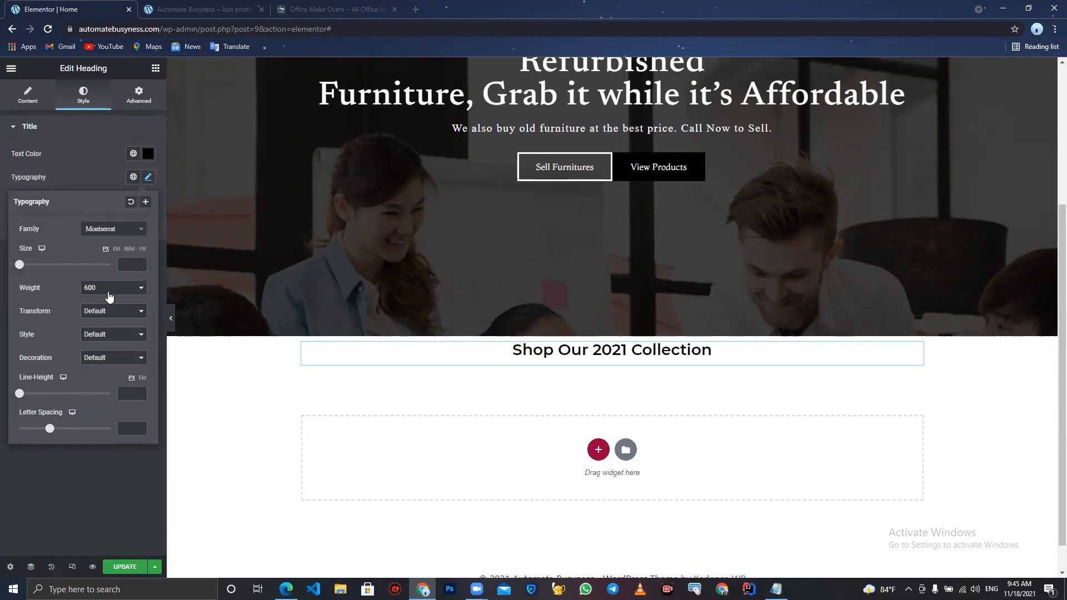
{"action": "left_click", "coordinate": [108, 291]}
{"action": "left_click", "coordinate": [106, 327]}
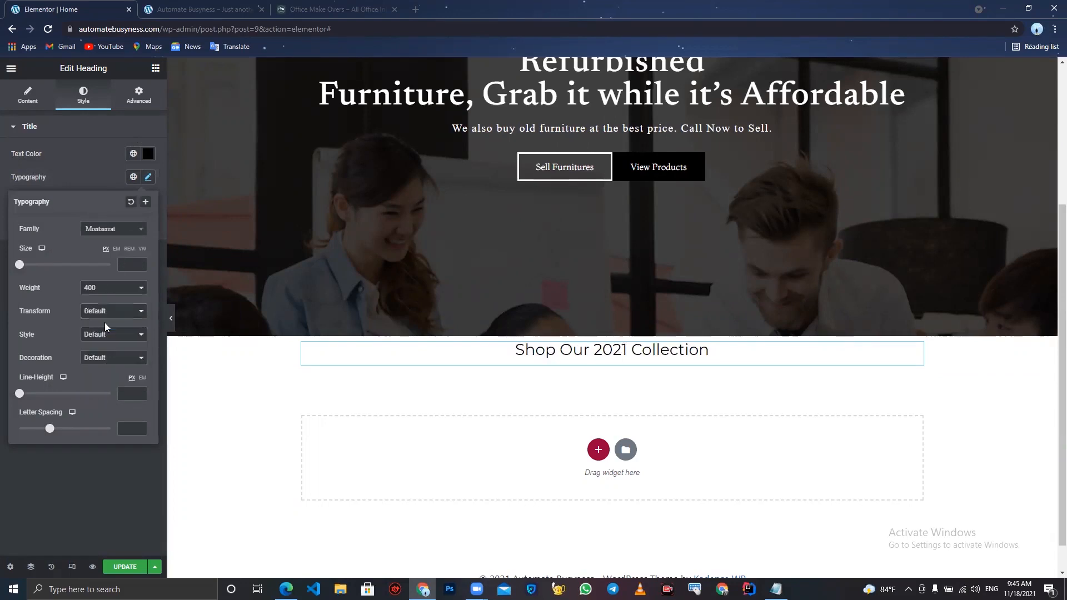
- Set the heading's font size to 16 and letter spacing to 1.5, then preview the page
{"action": "left_click", "coordinate": [138, 266]}
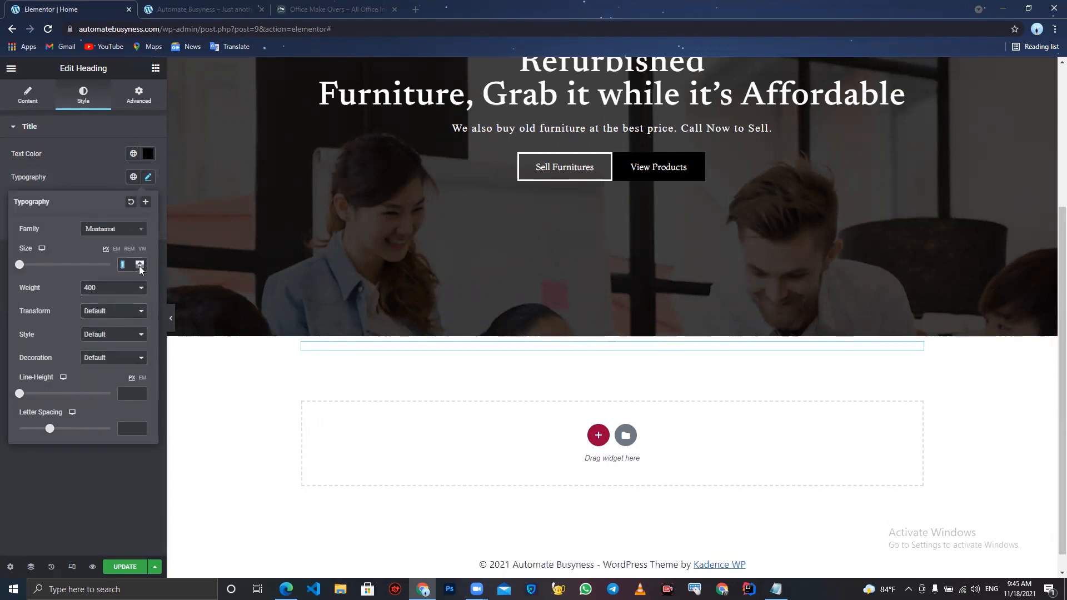
{"action": "left_click", "coordinate": [139, 265]}
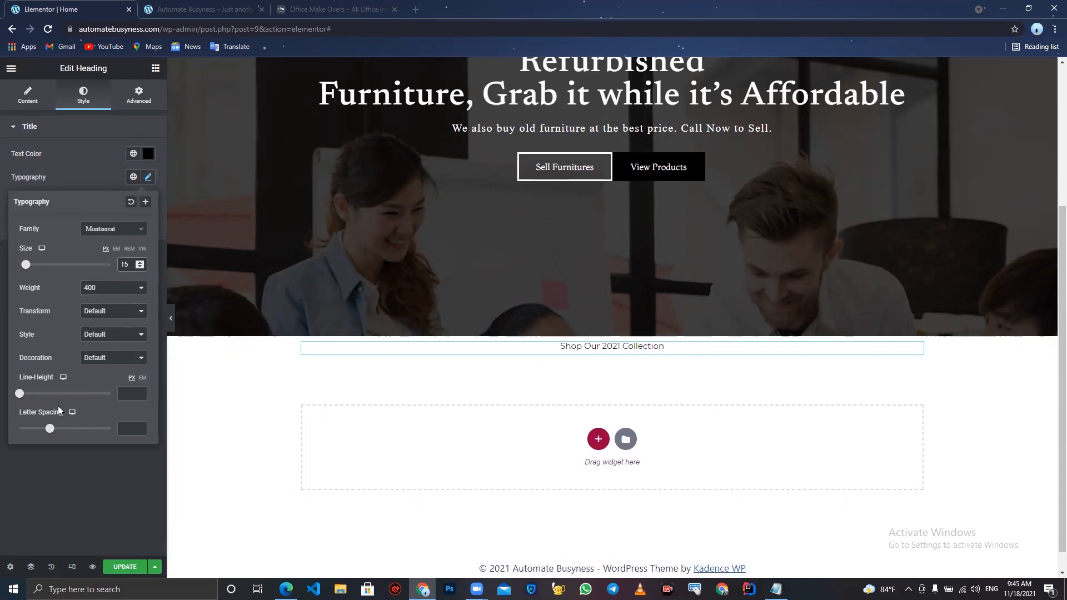
{"action": "left_click_drag", "start_coordinate": [51, 434], "coordinate": [61, 434]}
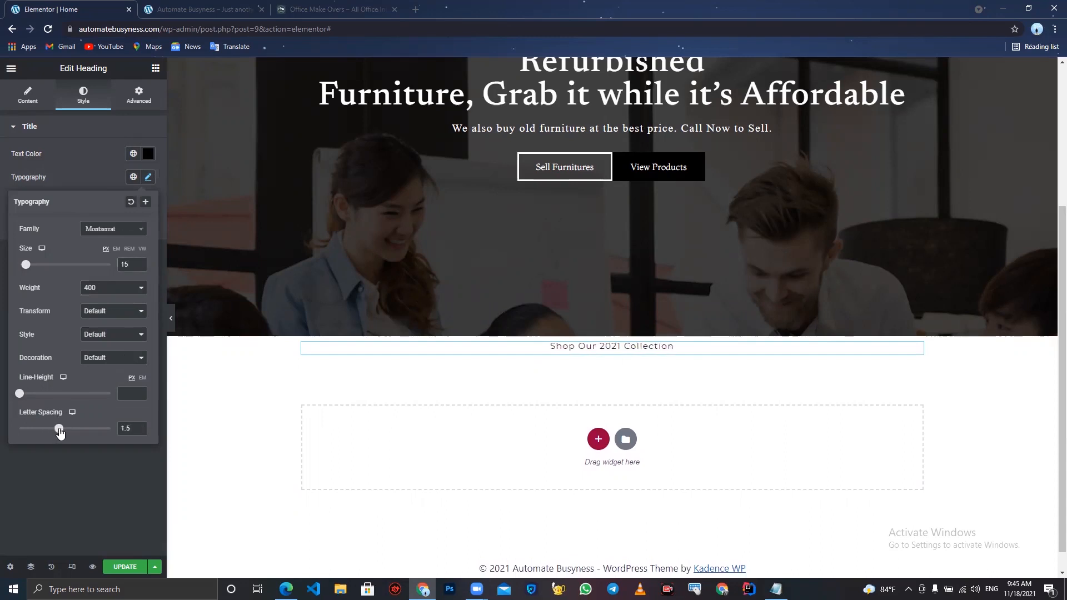
{"action": "left_click", "coordinate": [139, 262]}
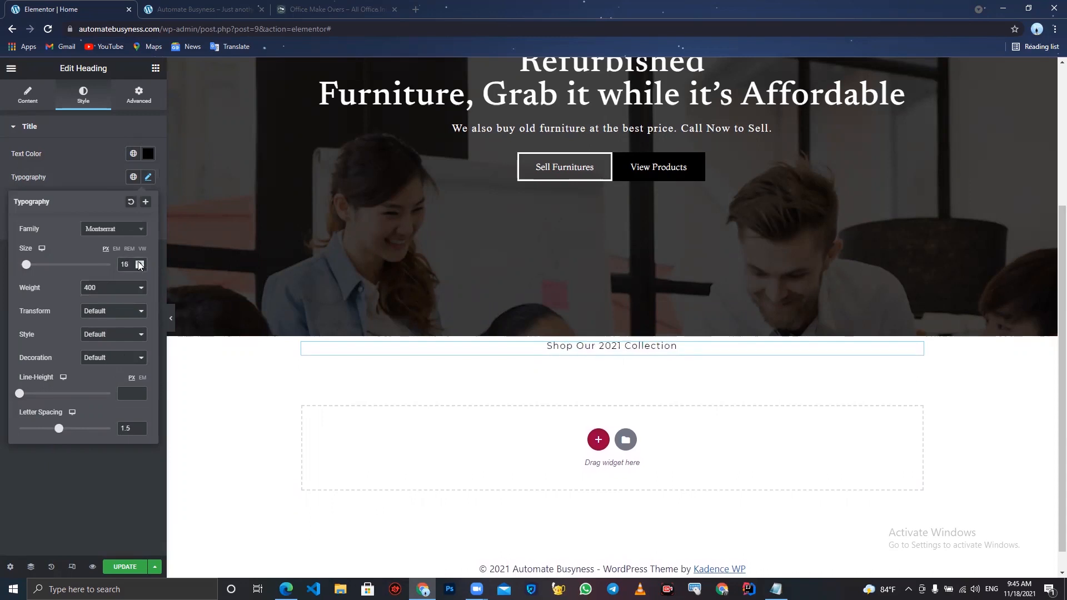
{"action": "left_click", "coordinate": [171, 318]}
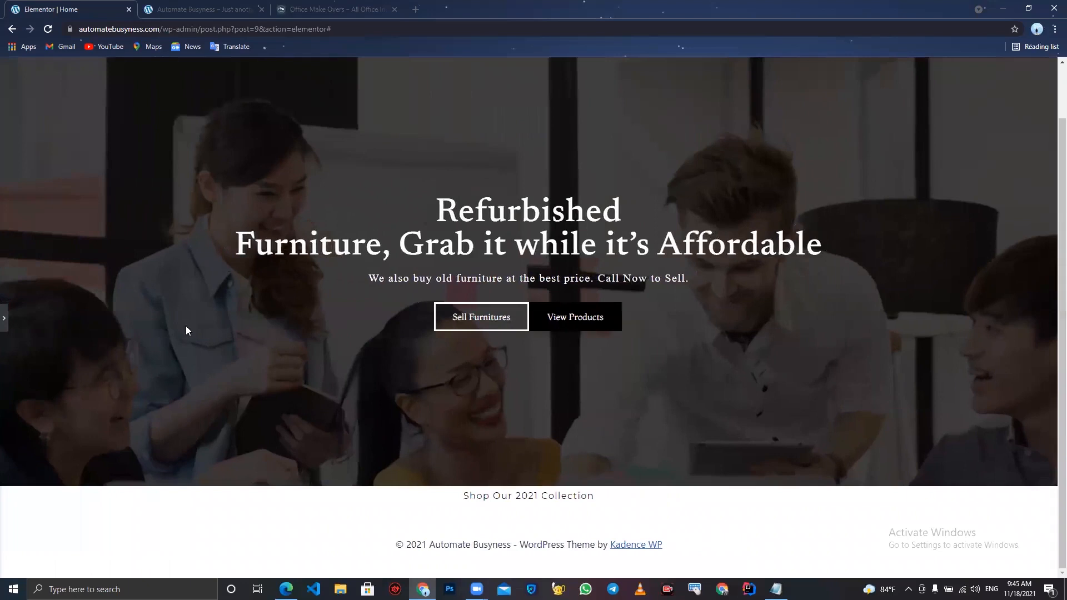
{"action": "left_click", "coordinate": [5, 315]}
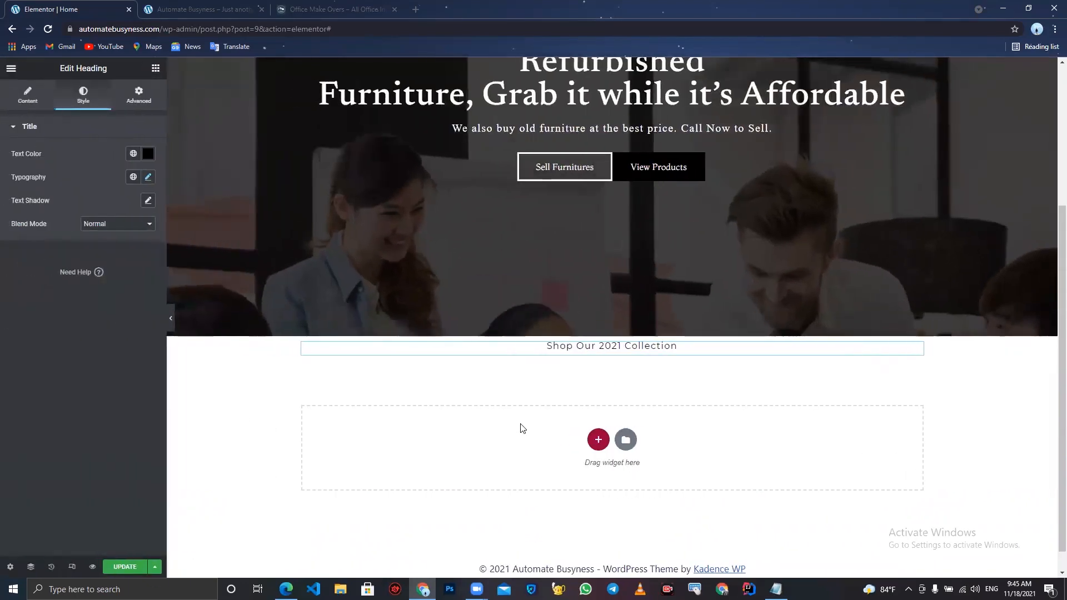
- Add a second Heading widget below it and paste "OFFICE WORKSTATOINS" from the notes file as its title
{"action": "left_click", "coordinate": [155, 68]}
{"action": "left_click_drag", "start_coordinate": [124, 172], "coordinate": [579, 353]}
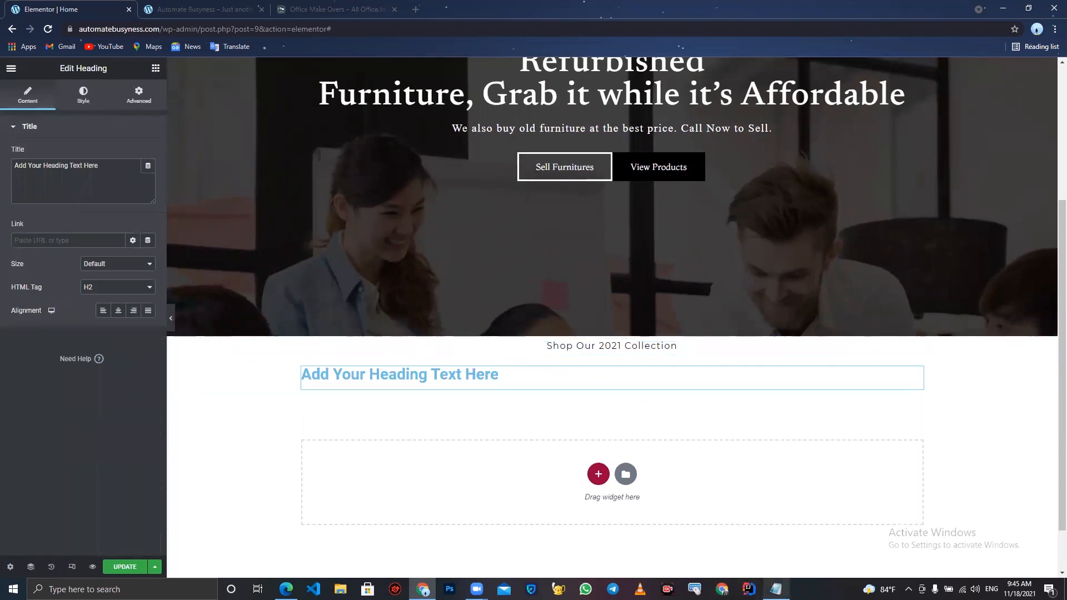
{"action": "left_click", "coordinate": [776, 590]}
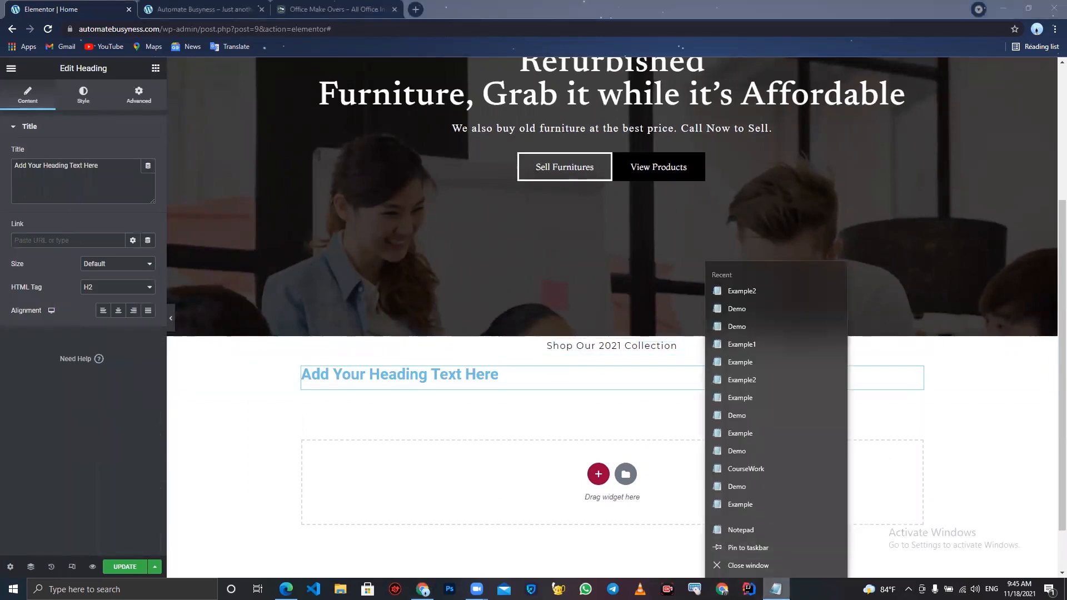
{"action": "left_click", "coordinate": [776, 590]}
{"action": "left_click", "coordinate": [776, 589]}
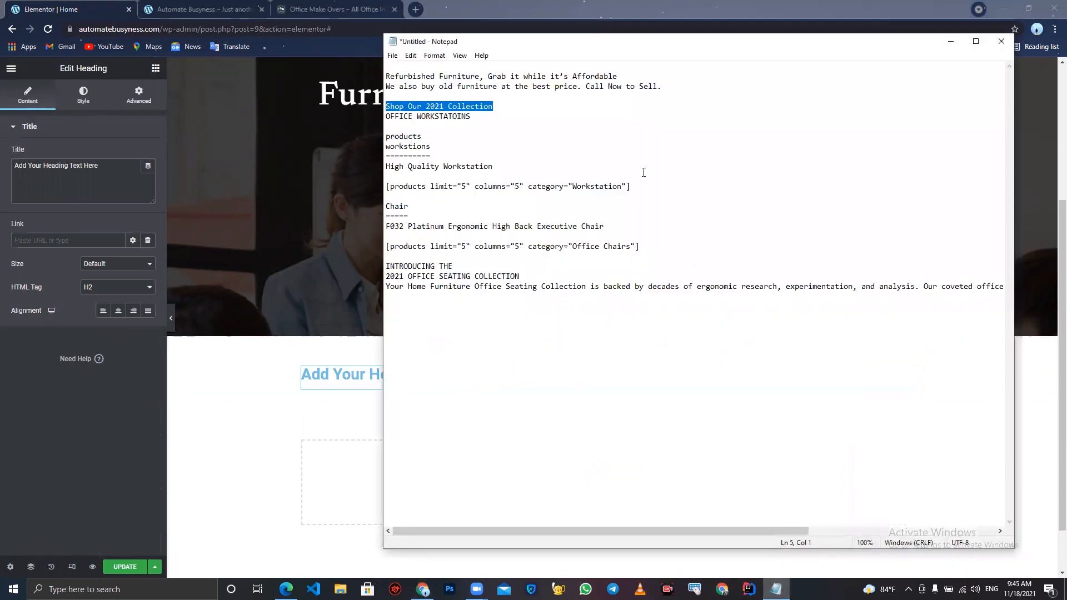
{"action": "left_click_drag", "start_coordinate": [471, 117], "coordinate": [343, 117]}
{"action": "key", "text": "ctrl+c"}
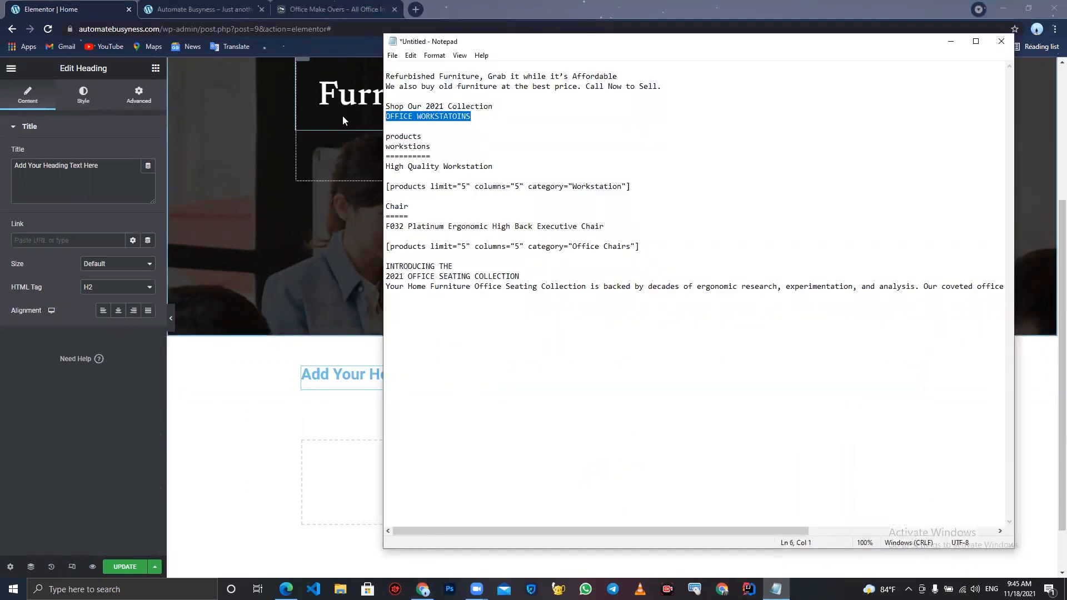
{"action": "left_click", "coordinate": [132, 171]}
{"action": "left_click_drag", "start_coordinate": [131, 170], "coordinate": [2, 119]}
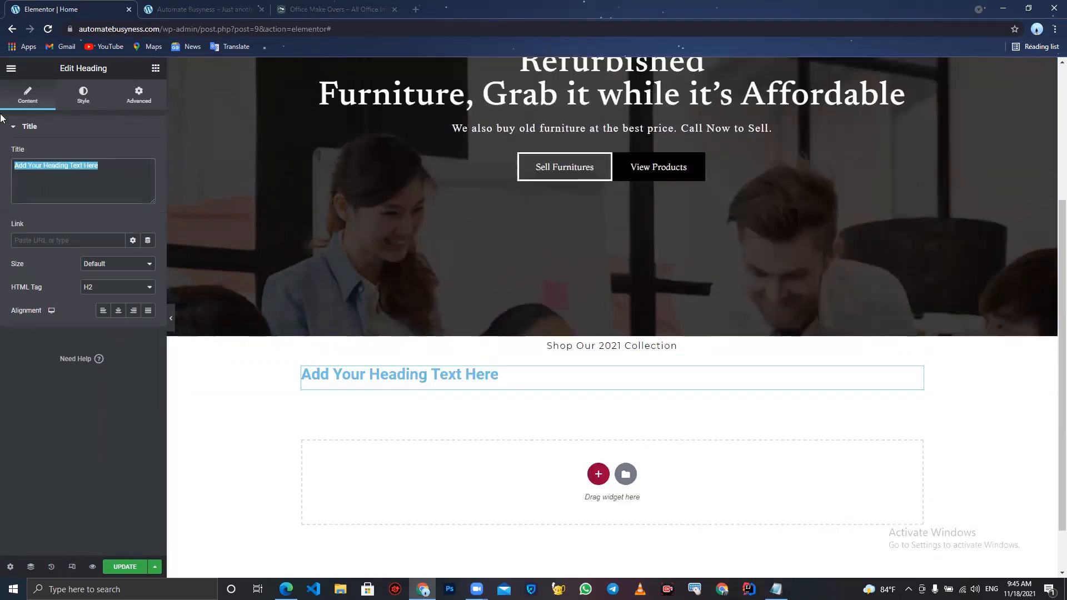
{"action": "key", "text": "ctrl+v"}
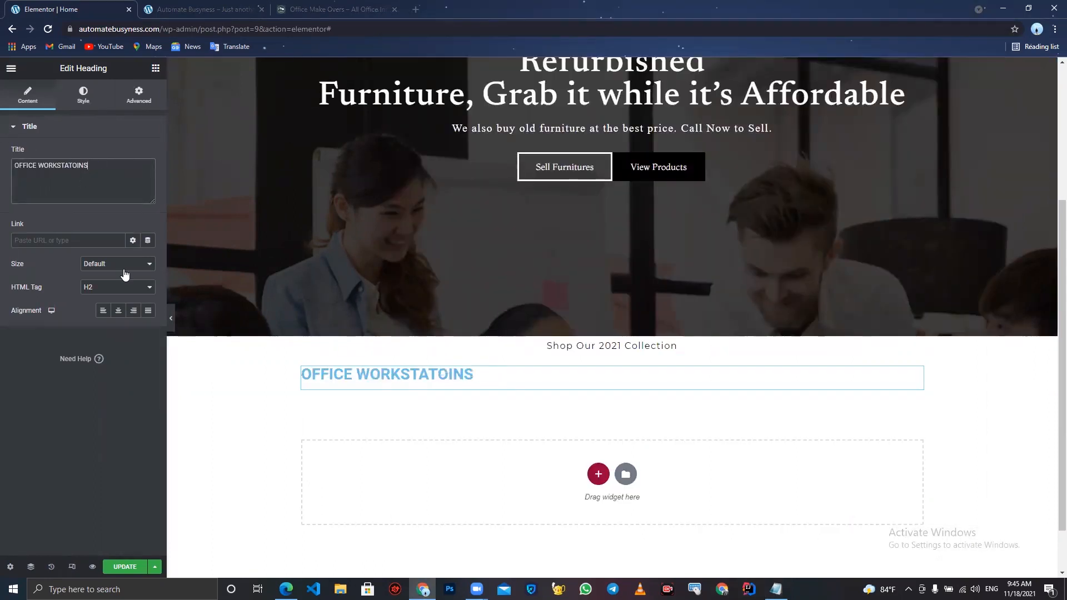
- Center-align the "OFFICE WORKSTATOINS" heading and set its text color to black
{"action": "left_click", "coordinate": [118, 311]}
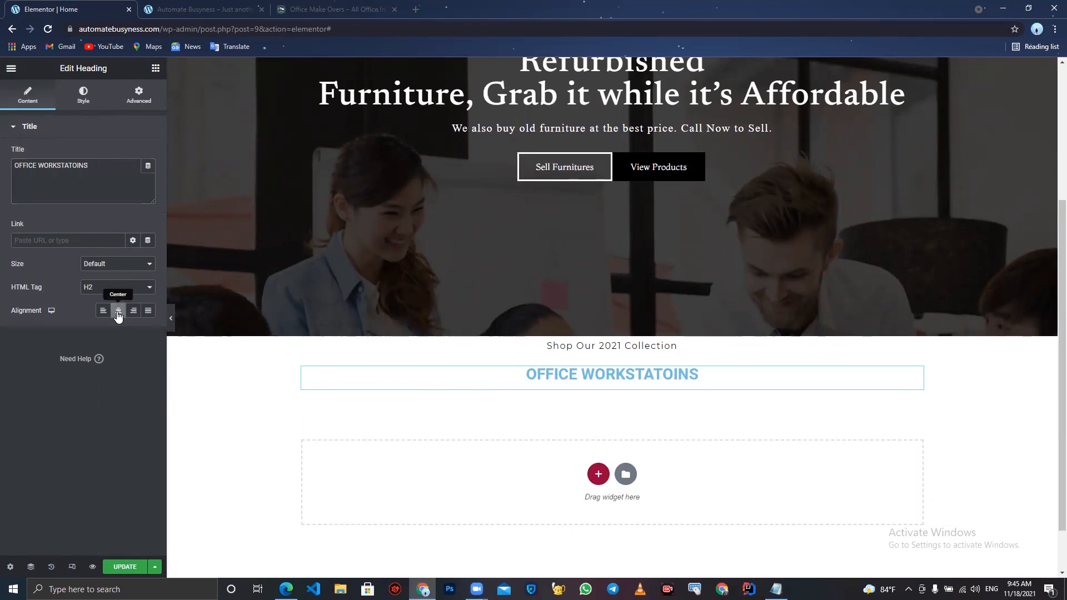
{"action": "left_click", "coordinate": [87, 109]}
{"action": "left_click", "coordinate": [148, 154]}
{"action": "left_click_drag", "start_coordinate": [74, 235], "coordinate": [1, 340]}
{"action": "left_click", "coordinate": [17, 409]}
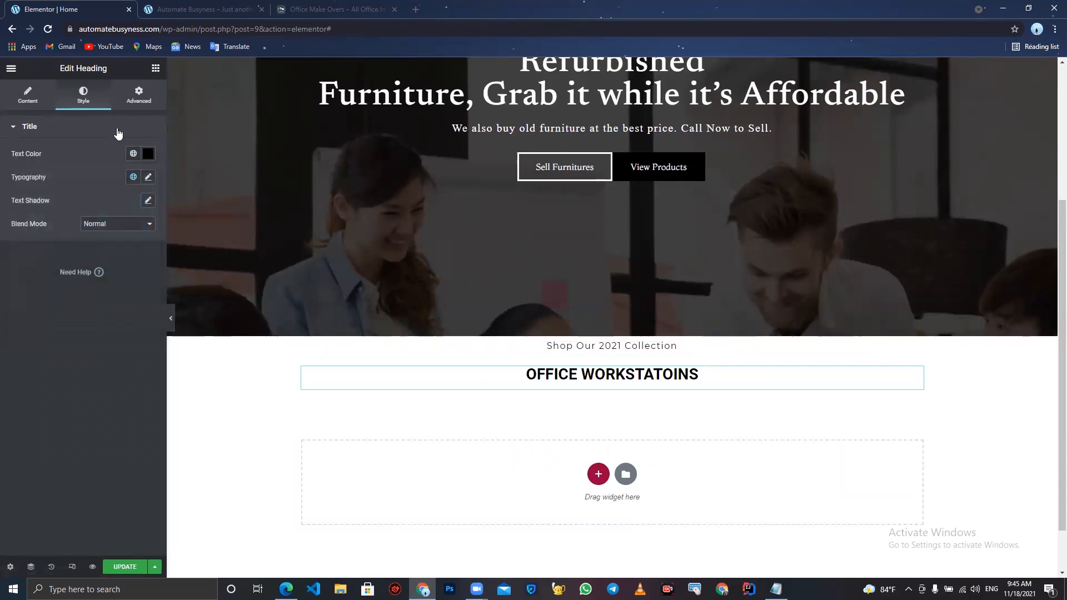
- Set the second heading's font family to Newsreader and its letter spacing to 1
{"action": "left_click", "coordinate": [148, 179]}
{"action": "left_click", "coordinate": [114, 230]}
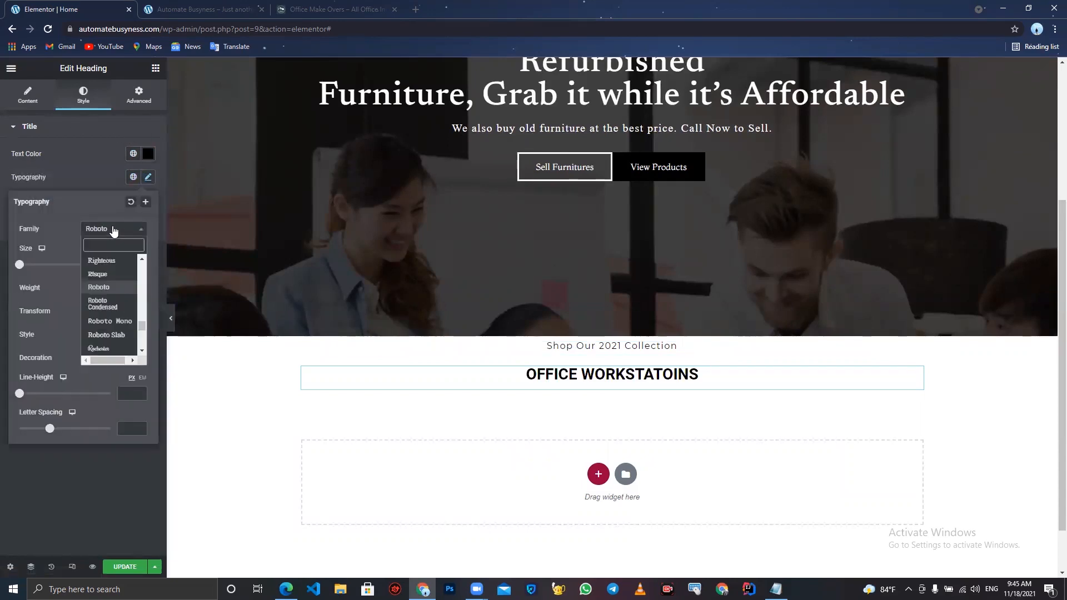
{"action": "type", "text": "ne"}
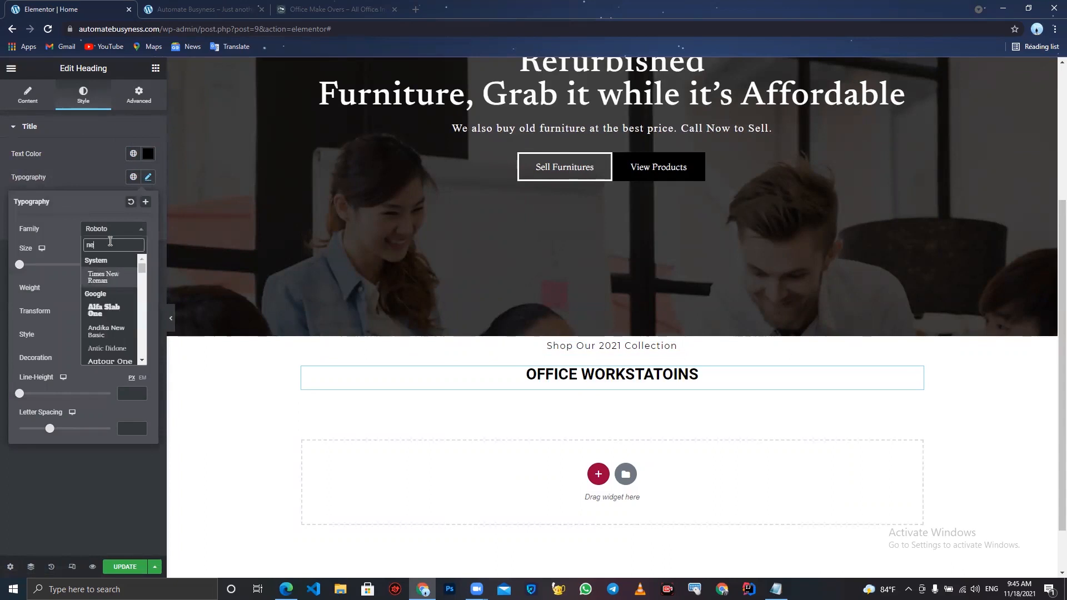
{"action": "type", "text": "ws"}
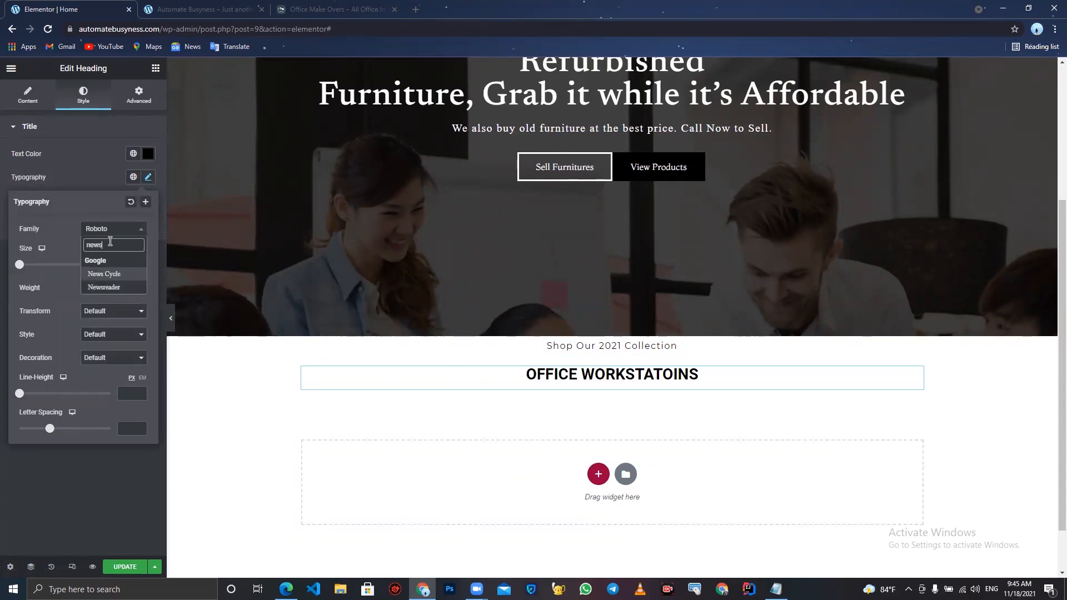
{"action": "left_click", "coordinate": [114, 291]}
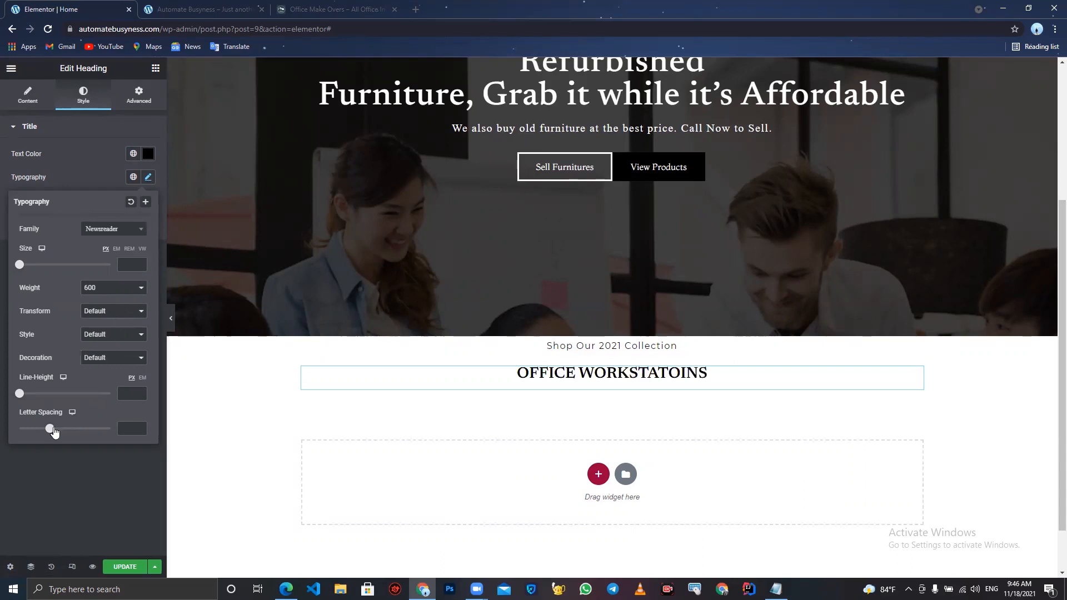
{"action": "left_click_drag", "start_coordinate": [51, 431], "coordinate": [58, 435]}
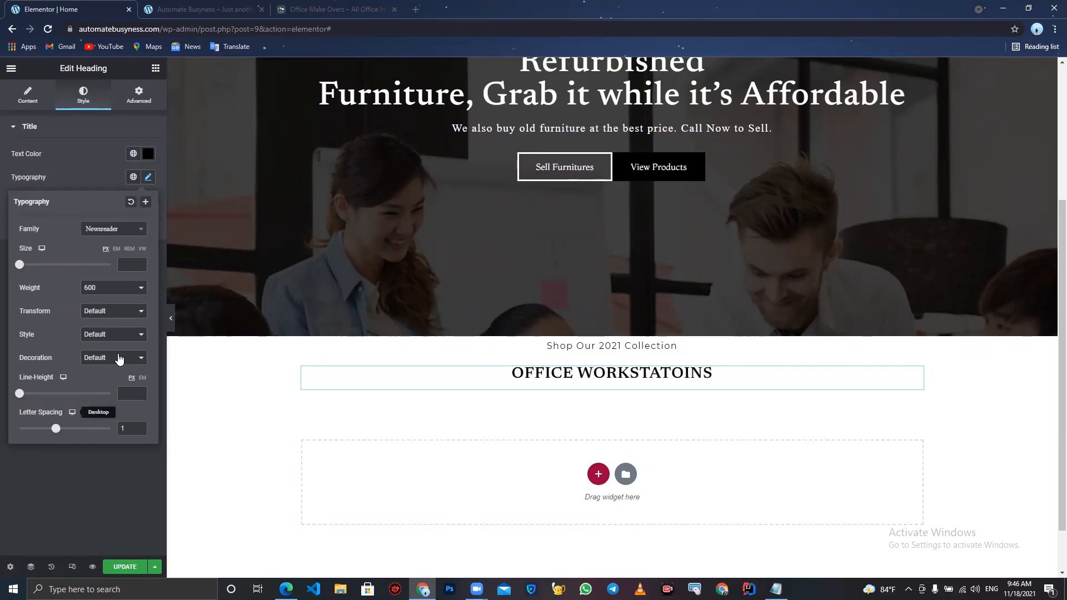
{"action": "left_click", "coordinate": [68, 550]}
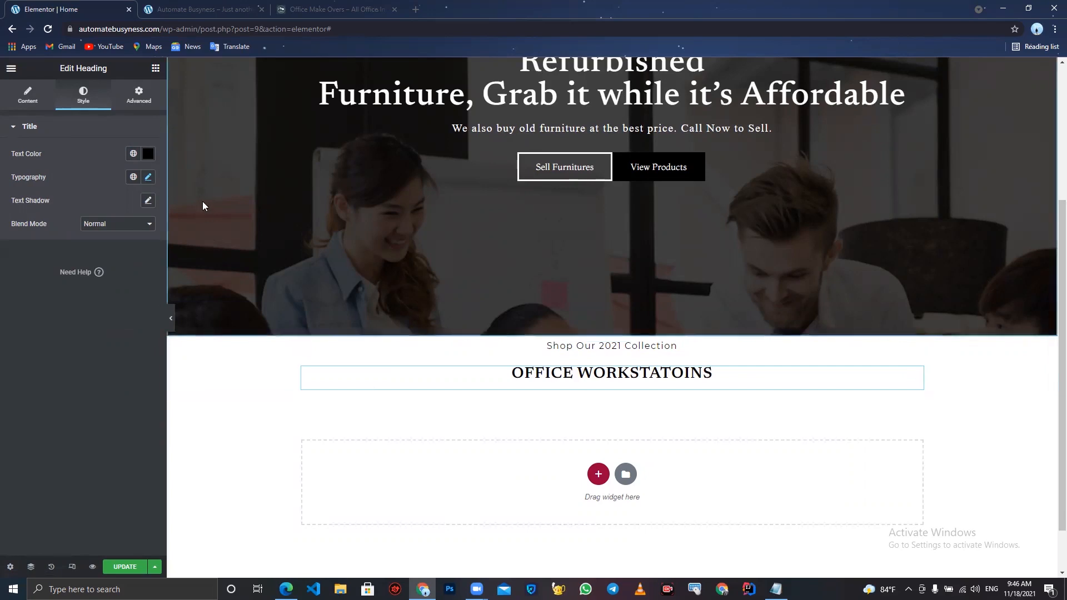
- Reduce the second heading's top margin below zero to pull it closer to the line above
{"action": "left_click", "coordinate": [148, 202]}
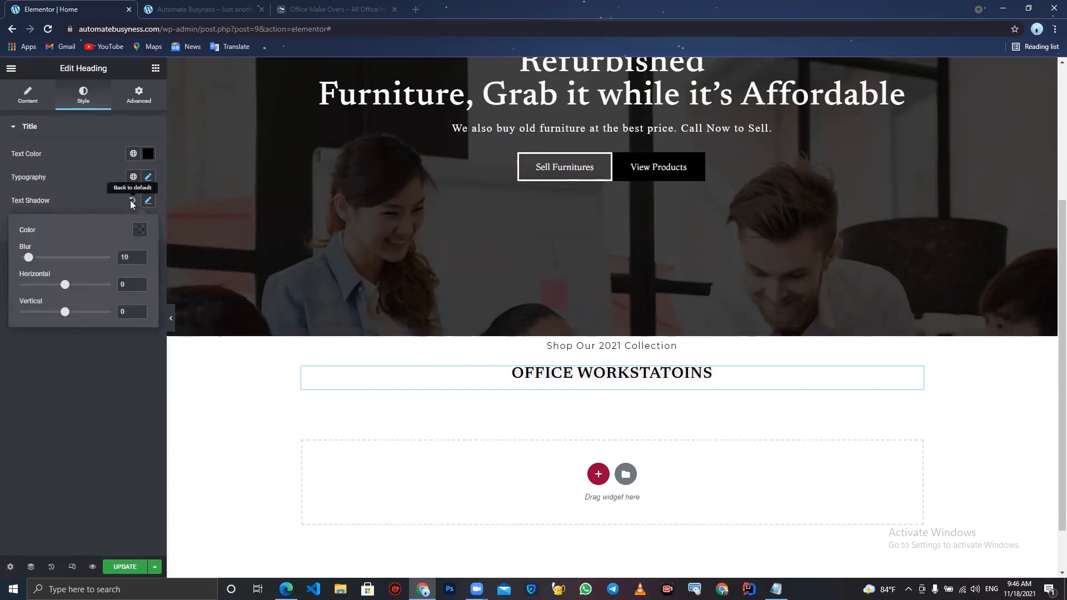
{"action": "left_click", "coordinate": [131, 201]}
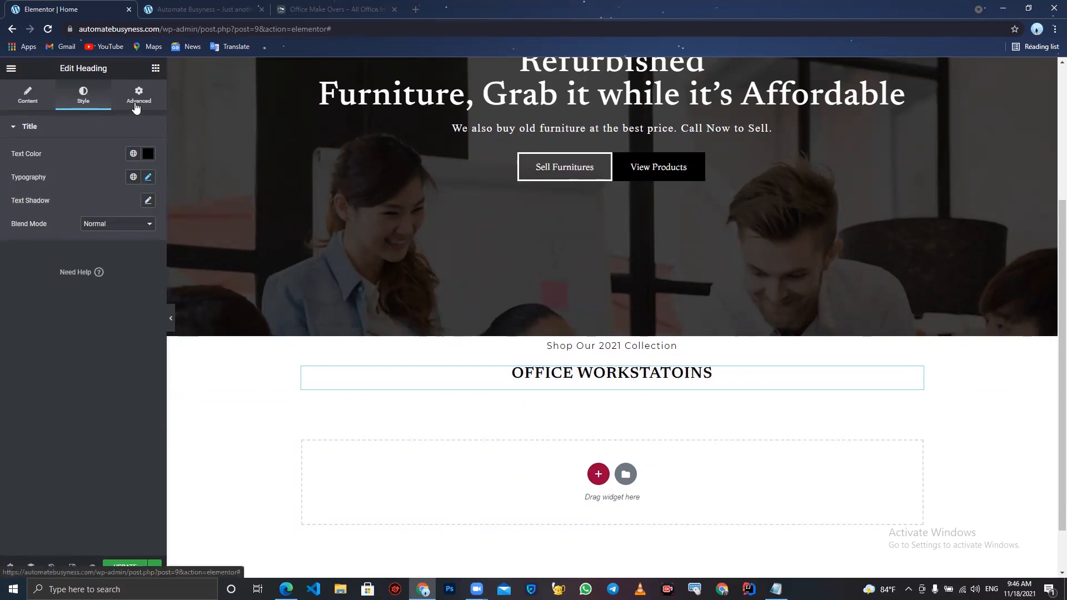
{"action": "left_click", "coordinate": [136, 105]}
{"action": "left_click", "coordinate": [134, 174]}
{"action": "left_click", "coordinate": [34, 168]}
{"action": "left_click", "coordinate": [33, 168]}
{"action": "left_click", "coordinate": [33, 168]}
{"action": "left_click", "coordinate": [33, 168]}
{"action": "left_click", "coordinate": [34, 168]}
- Set the second heading's top margin to -10 and update the page
{"action": "left_click", "coordinate": [34, 168]}
{"action": "left_click", "coordinate": [33, 168]}
{"action": "left_click", "coordinate": [33, 168]}
{"action": "left_click", "coordinate": [33, 168]}
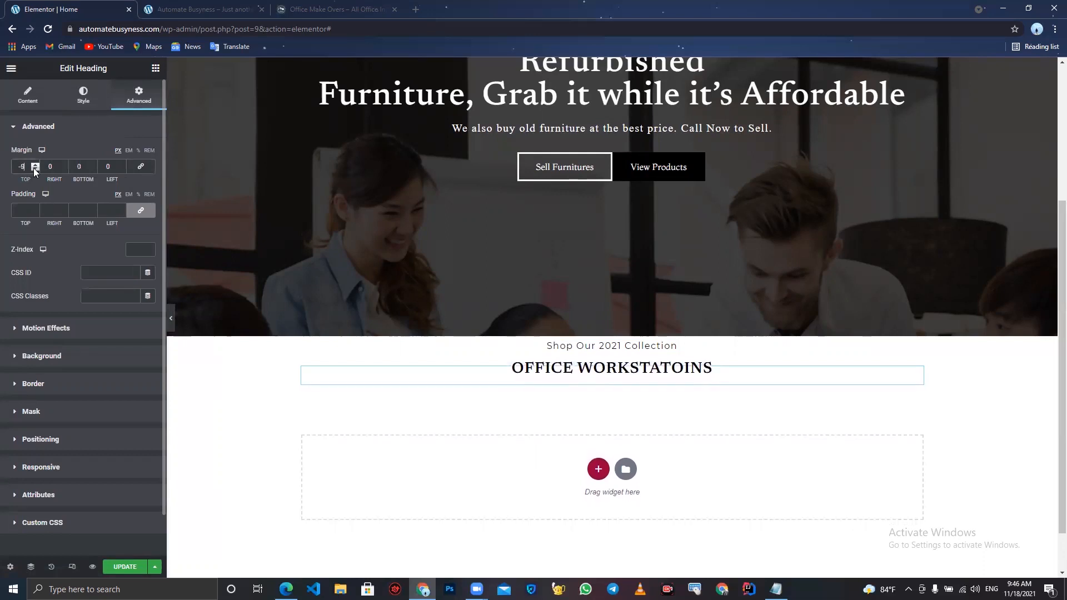
{"action": "left_click", "coordinate": [34, 168]}
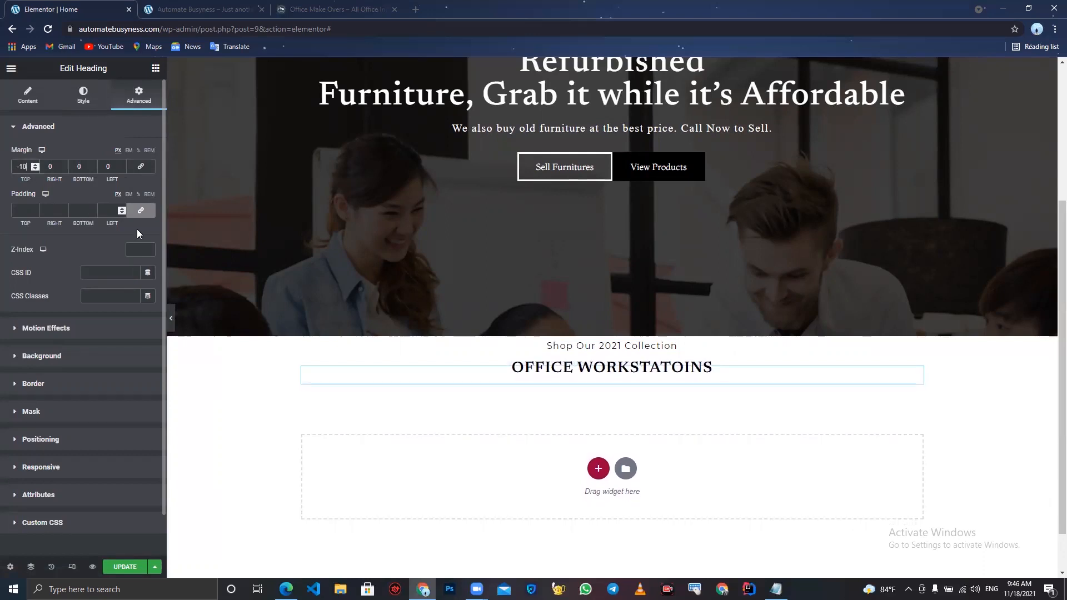
{"action": "left_click", "coordinate": [171, 322]}
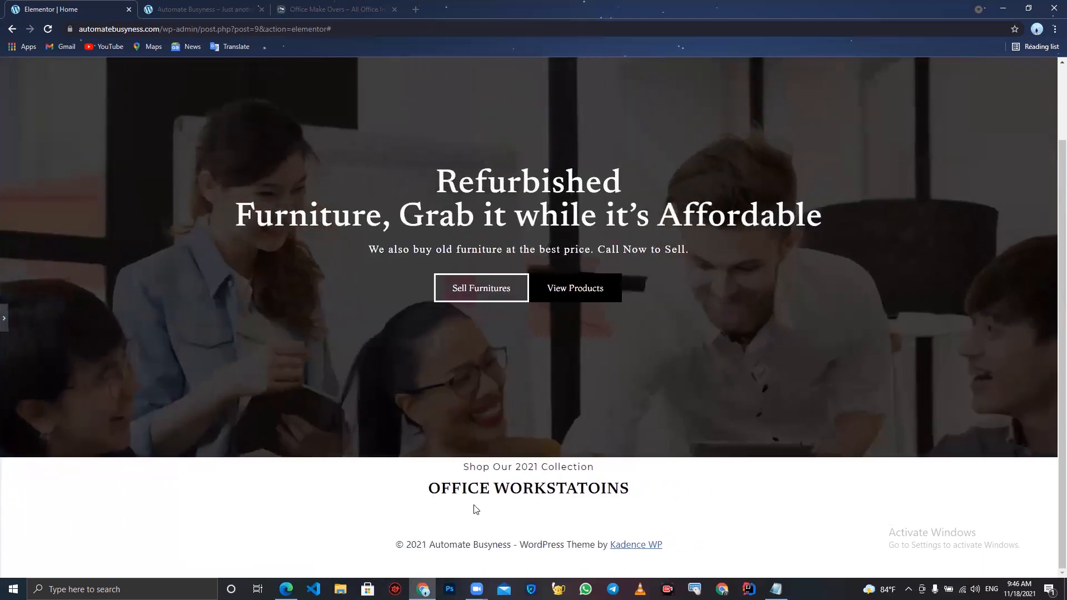
{"action": "left_click", "coordinate": [4, 327]}
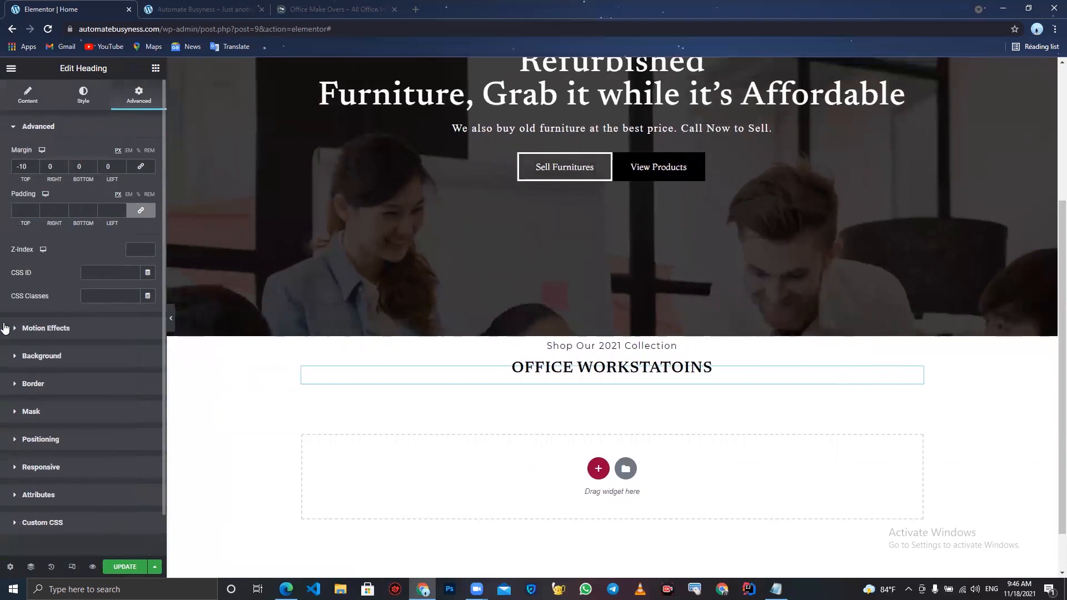
{"action": "left_click", "coordinate": [125, 567]}
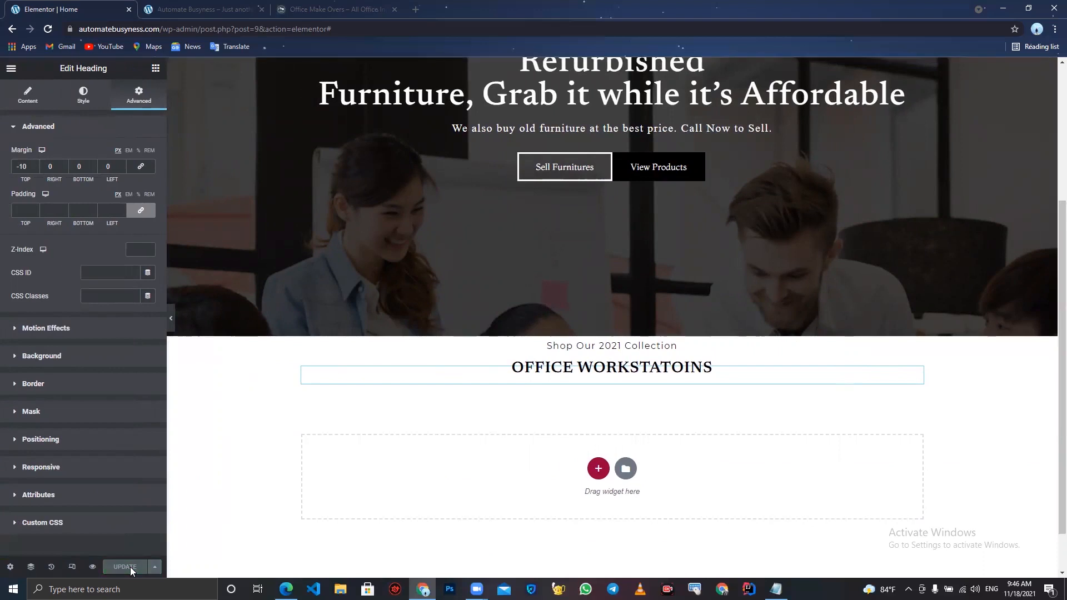
- Open automatebusyness.com/home in the second tab and review the live home page
{"action": "left_click", "coordinate": [239, 8]}
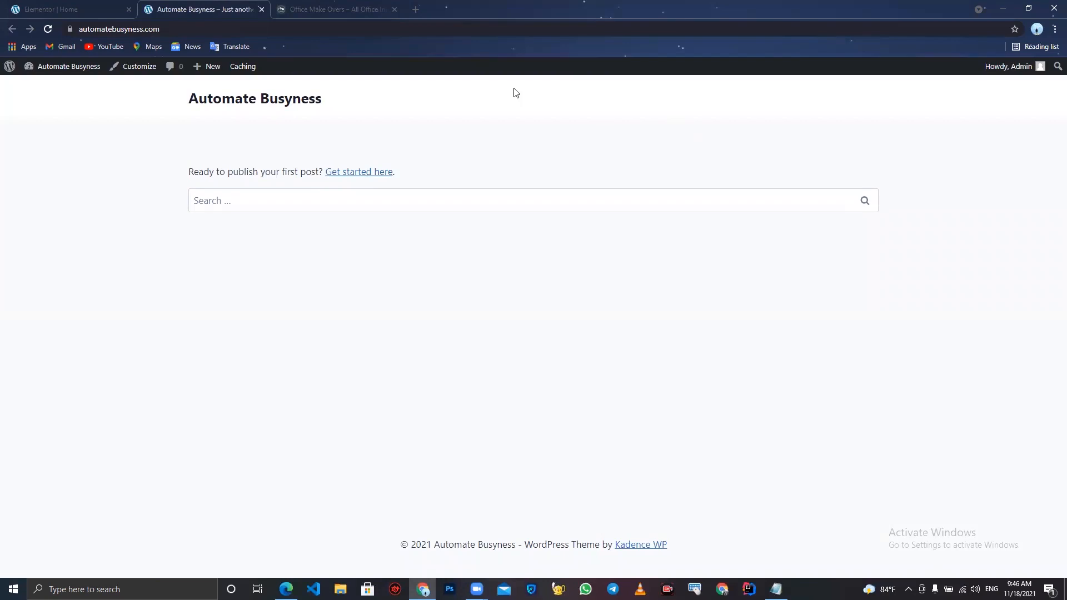
{"action": "left_click", "coordinate": [230, 22]}
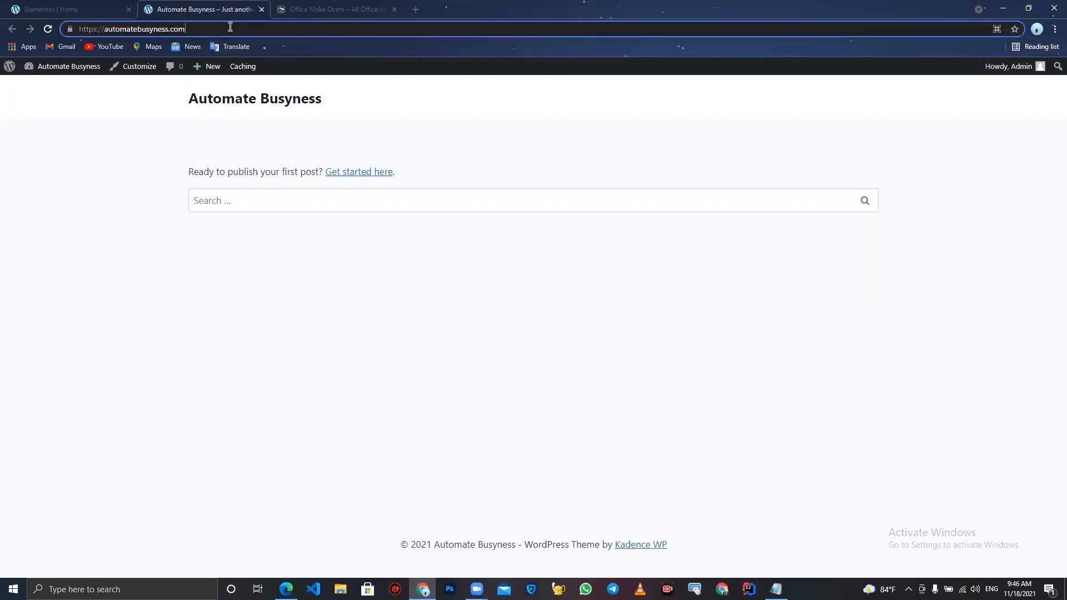
{"action": "type", "text": "/home"}
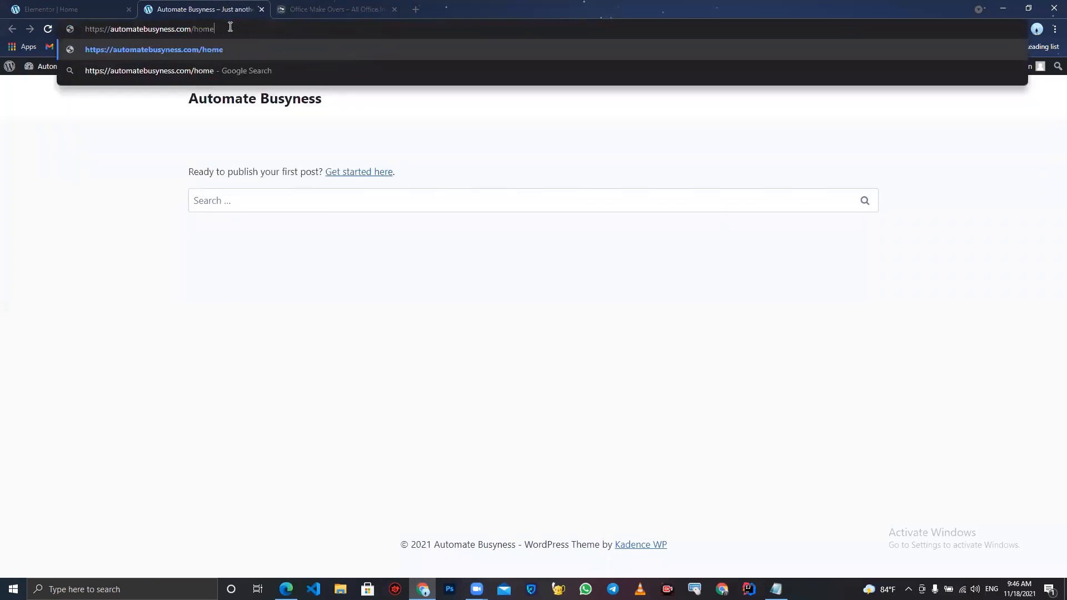
{"action": "key", "text": "Return"}
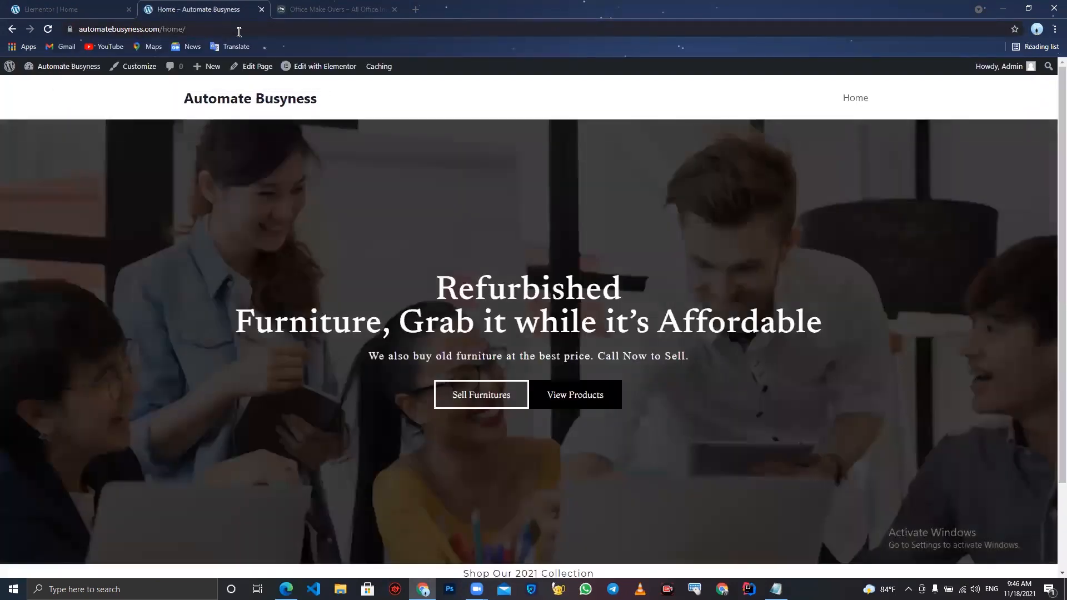
{"action": "scroll", "coordinate": [492, 301], "scroll_direction": "down", "scroll_amount": 2}
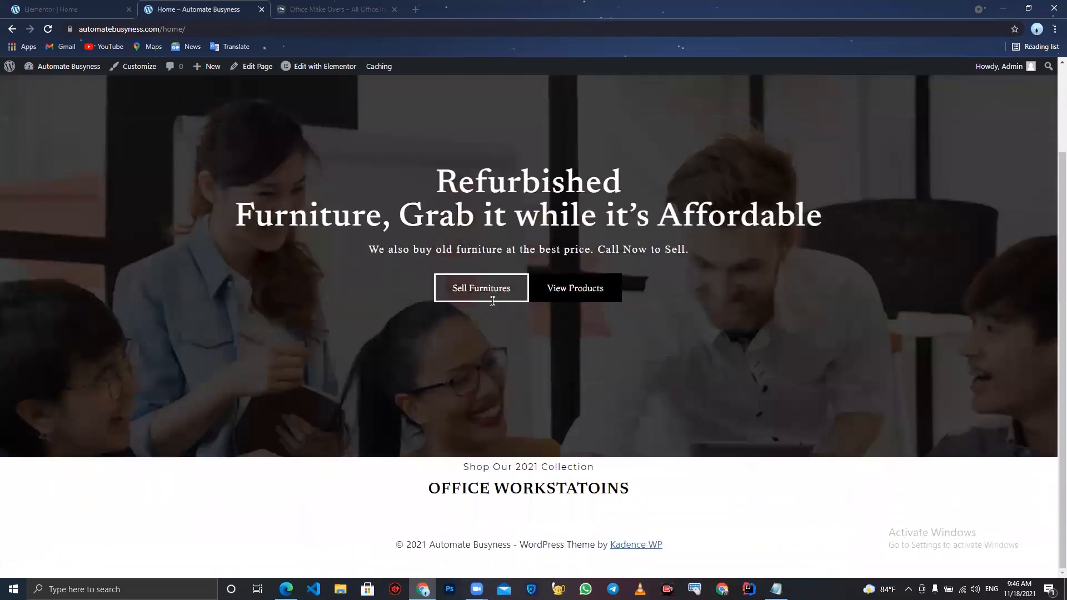
{"action": "scroll", "coordinate": [492, 302], "scroll_direction": "up", "scroll_amount": 2}
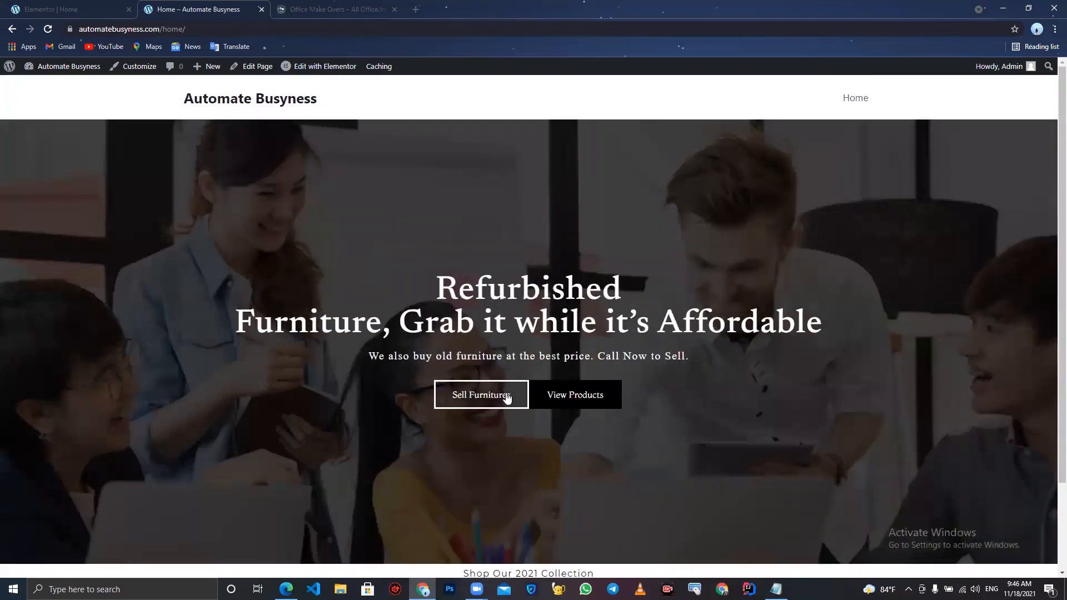
{"action": "scroll", "coordinate": [646, 495], "scroll_direction": "down", "scroll_amount": 2}
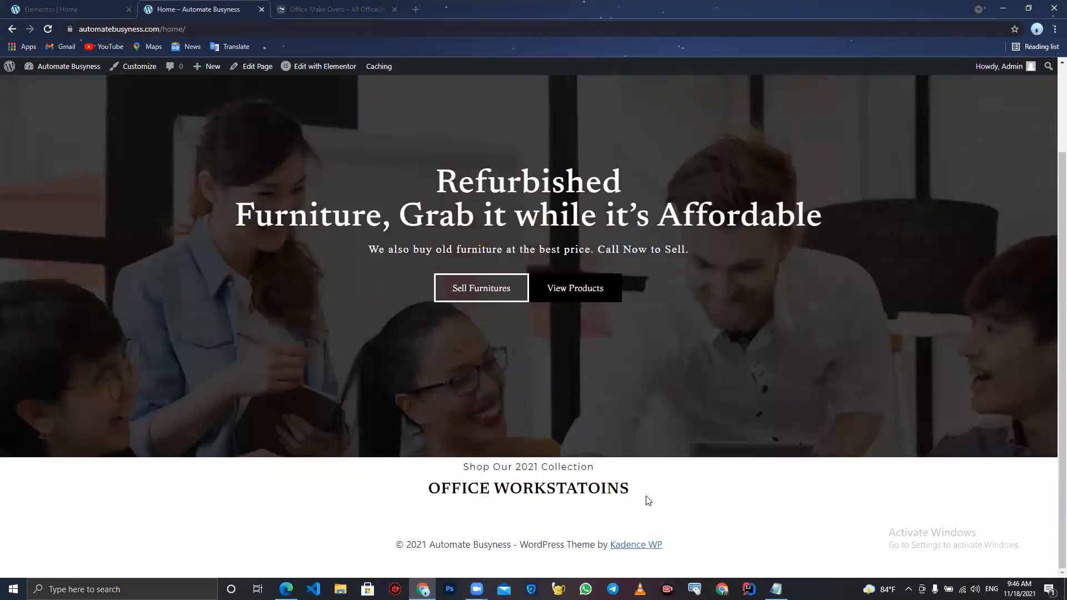
- Search the plugin directory for woocommerce, then install and activate the WooCommerce plugin
{"action": "left_click", "coordinate": [78, 5]}
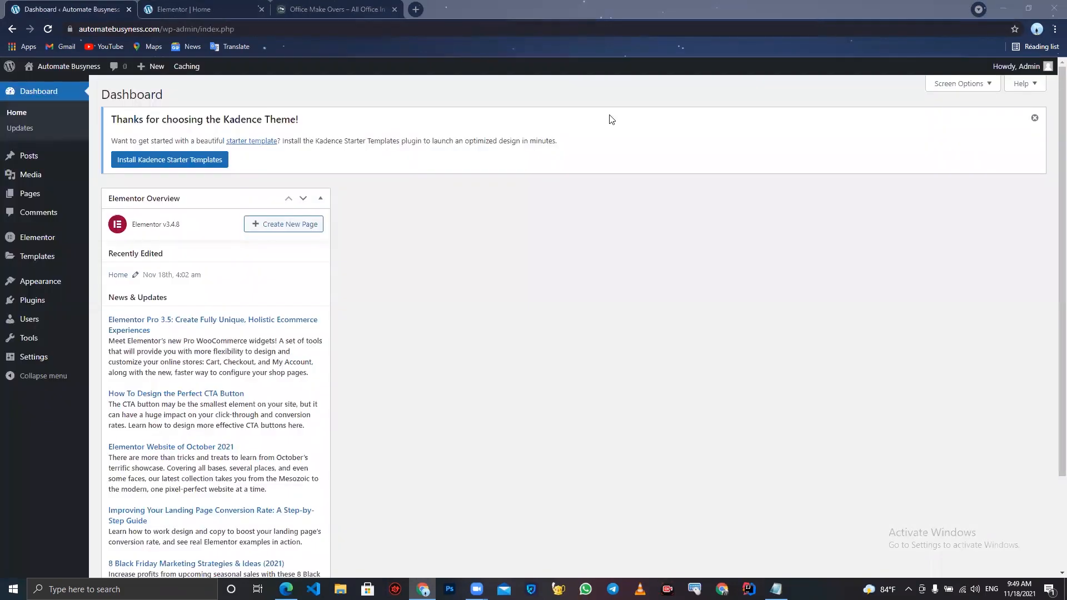
{"action": "mouse_move", "coordinate": [36, 299]}
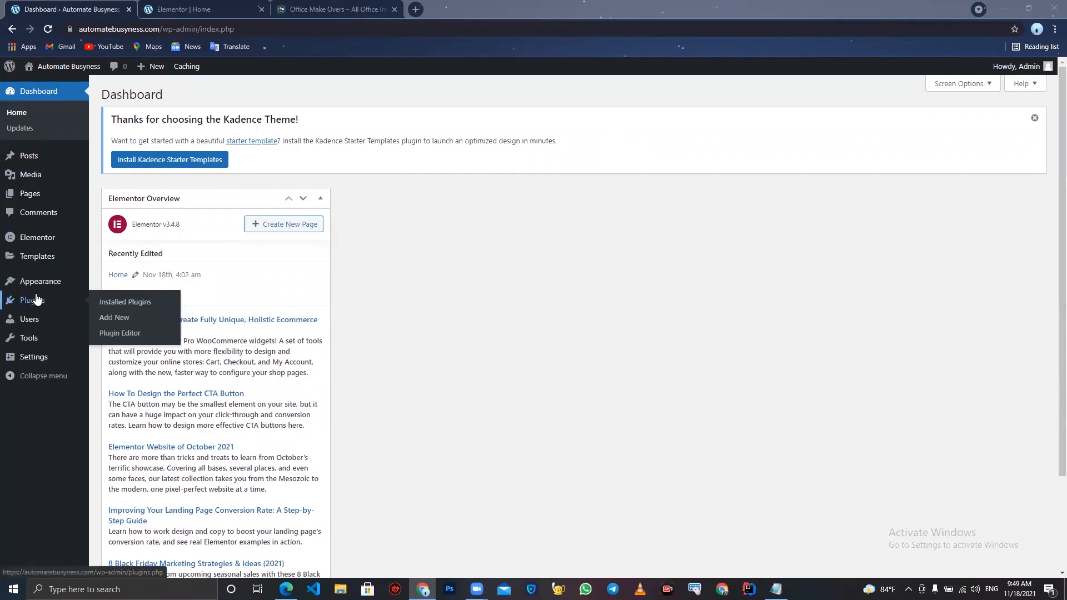
{"action": "left_click", "coordinate": [104, 320]}
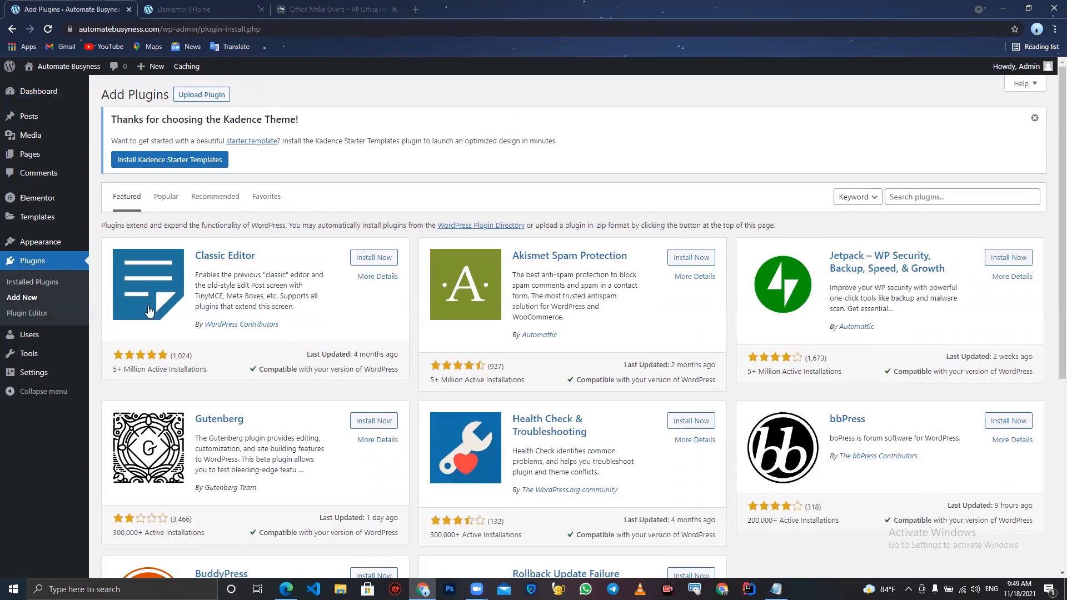
{"action": "left_click", "coordinate": [914, 199]}
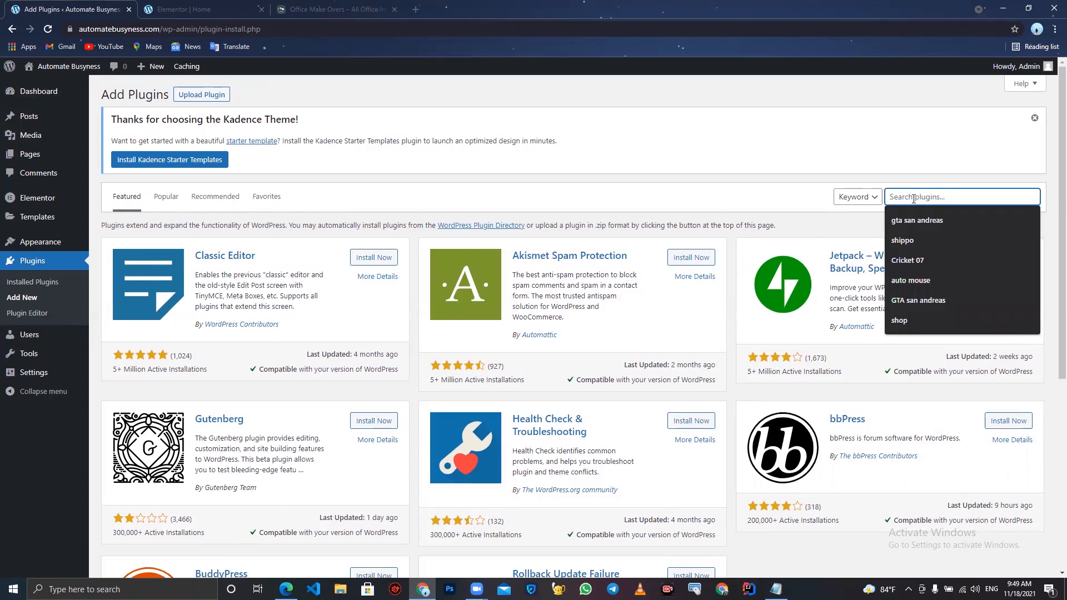
{"action": "type", "text": "woocommerce"}
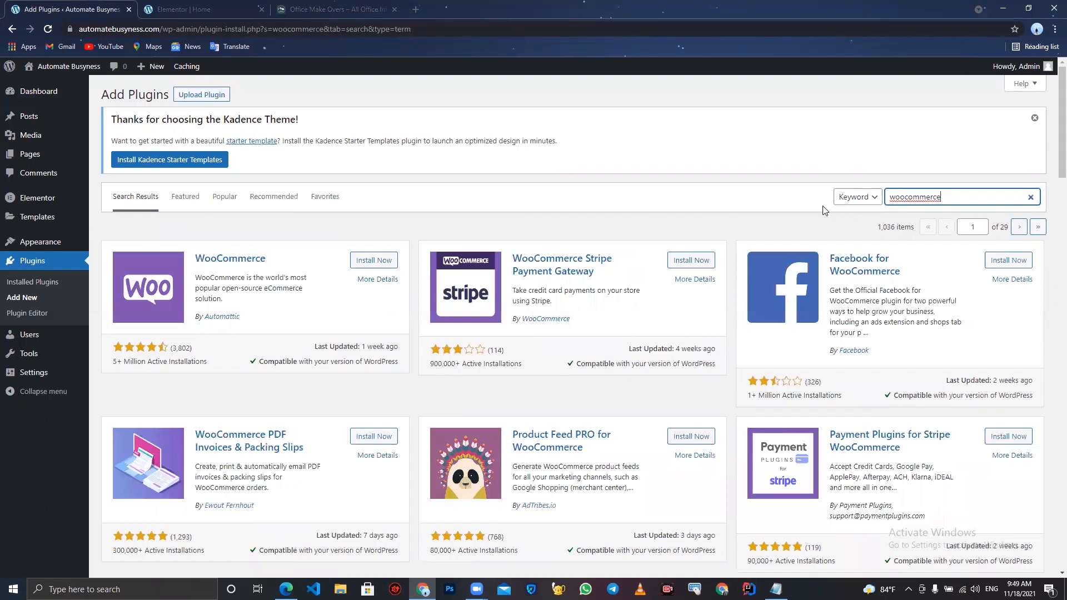
{"action": "left_click", "coordinate": [366, 262]}
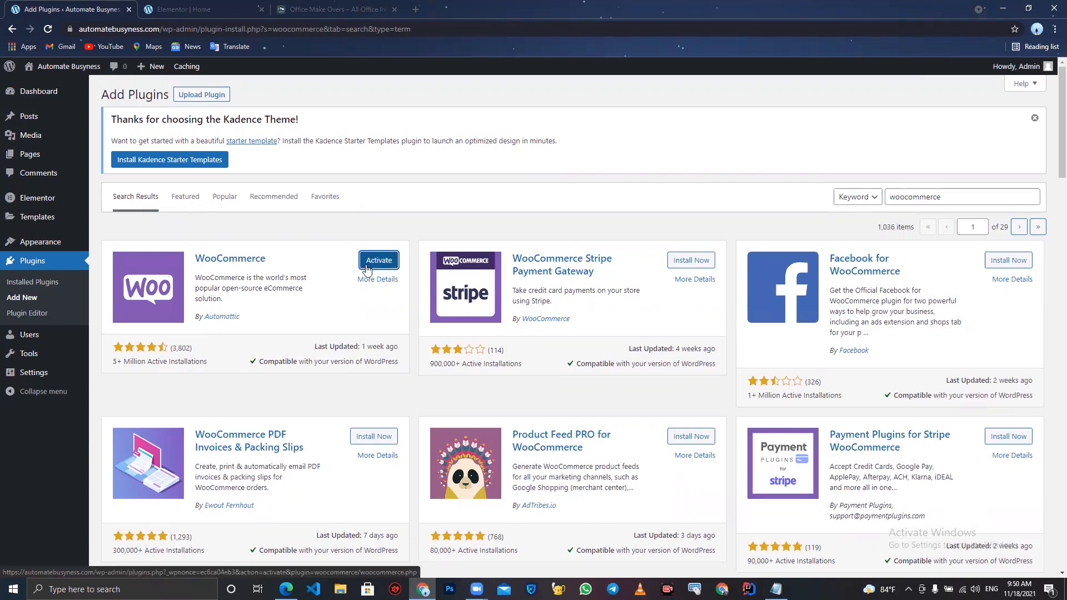
{"action": "left_click", "coordinate": [366, 269]}
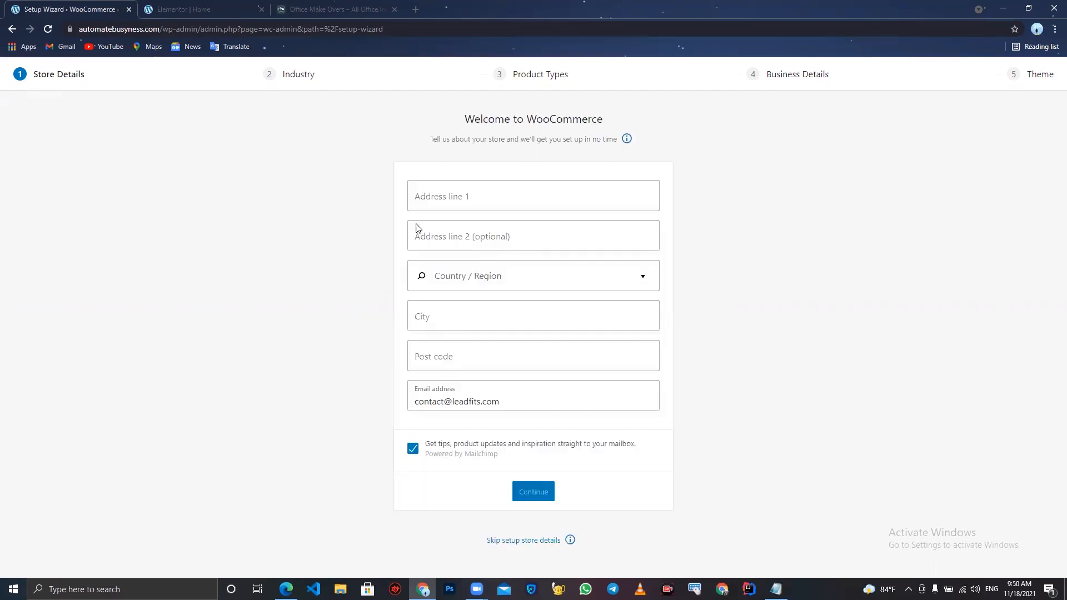
- Fill the store address fields in the WooCommerce setup wizard from a saved browser address
{"action": "left_click", "coordinate": [483, 193]}
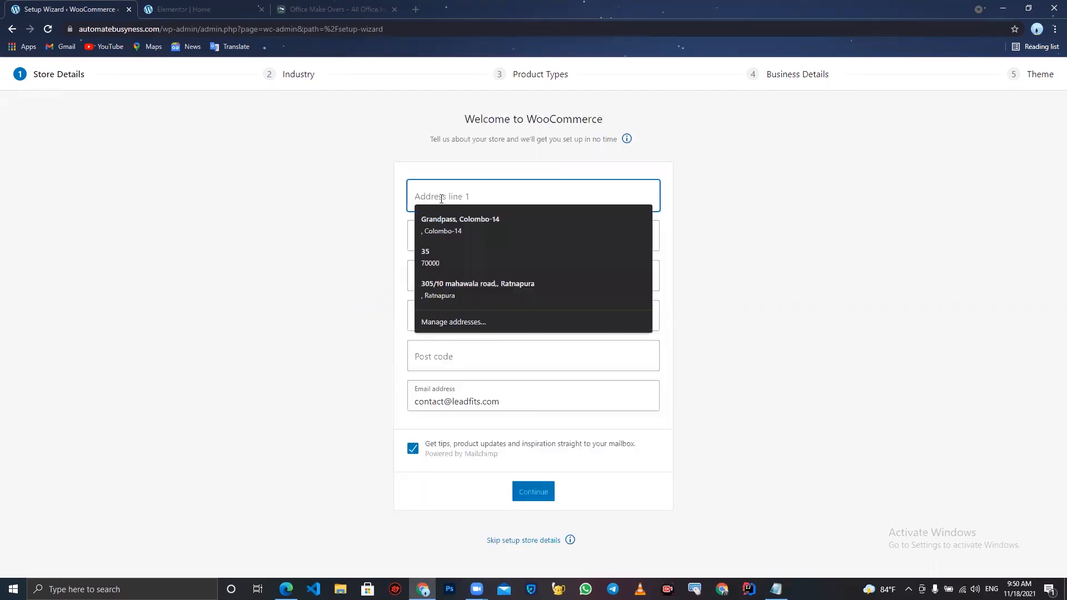
{"action": "left_click", "coordinate": [299, 231]}
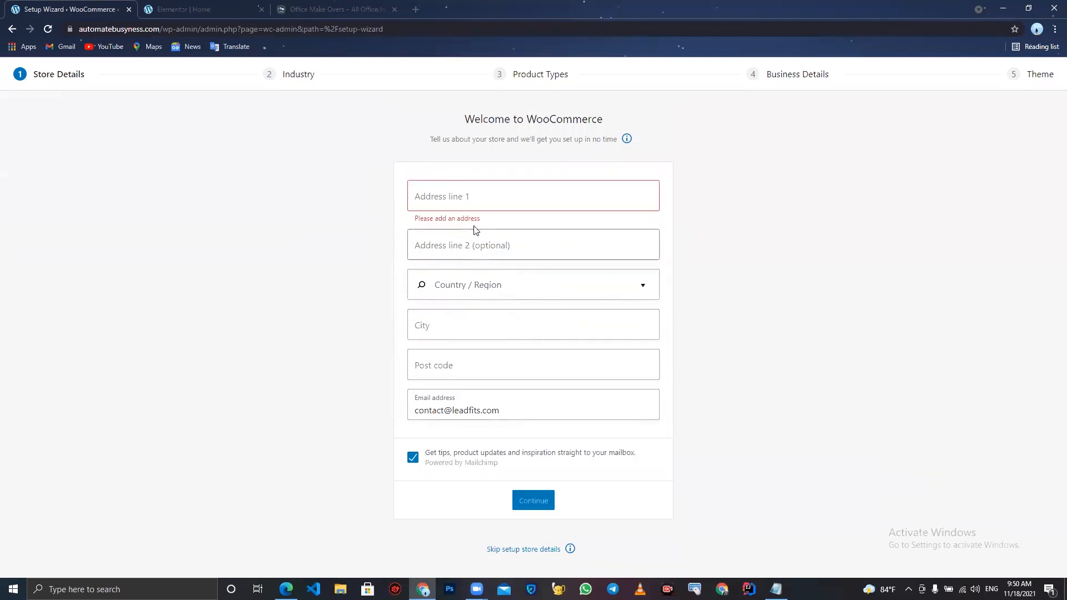
{"action": "left_click", "coordinate": [482, 201]}
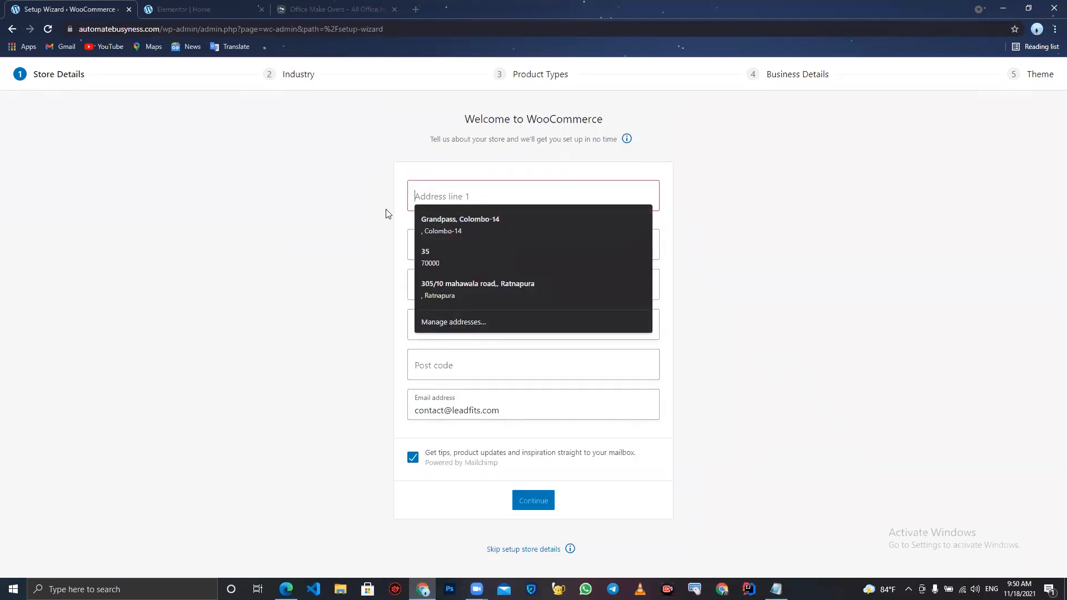
{"action": "left_click", "coordinate": [370, 214]}
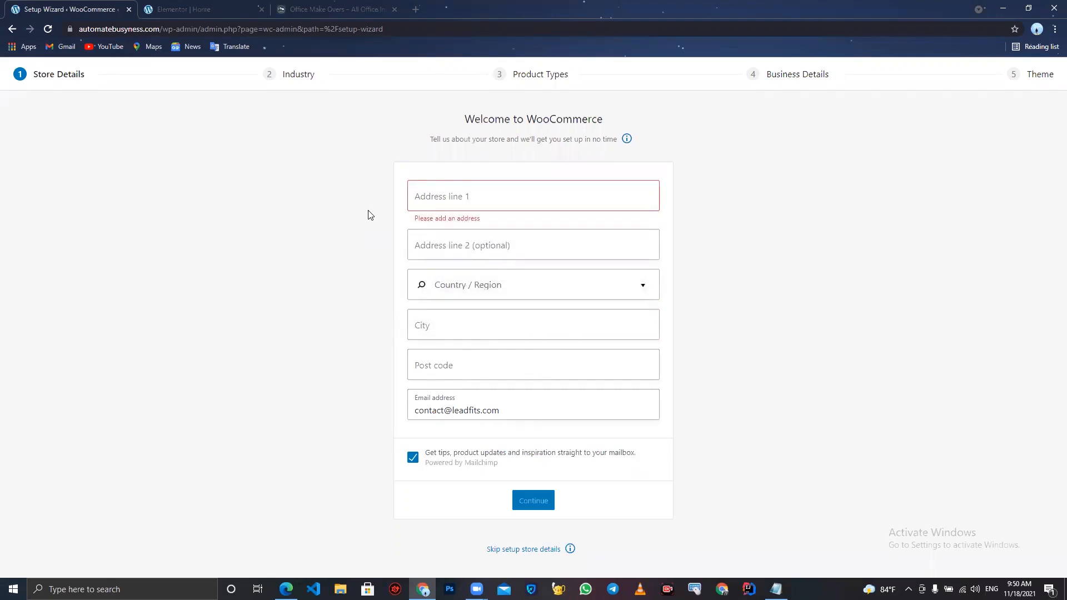
{"action": "left_click", "coordinate": [477, 202]}
{"action": "left_click", "coordinate": [472, 227]}
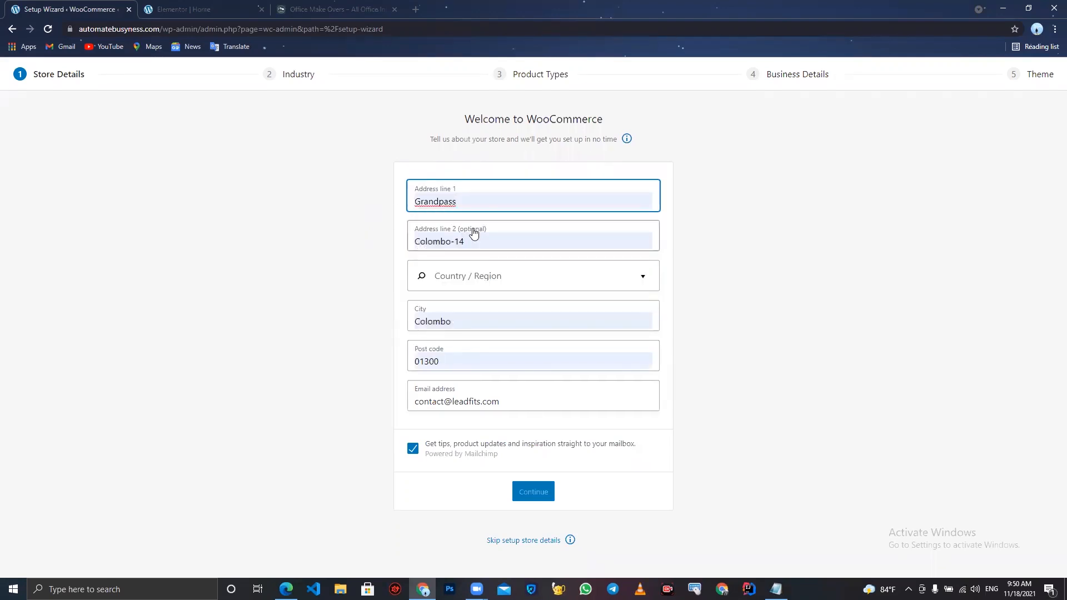
- Set the store country to Sri Lanka and continue, declining usage tracking
{"action": "left_click", "coordinate": [479, 283]}
{"action": "type", "text": "sr"}
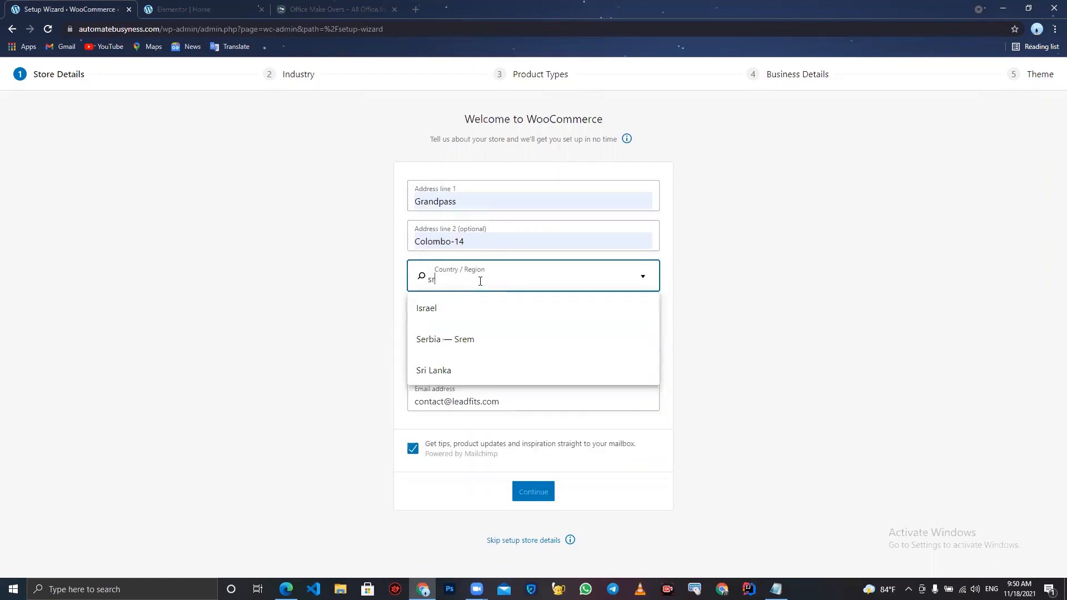
{"action": "left_click", "coordinate": [449, 370]}
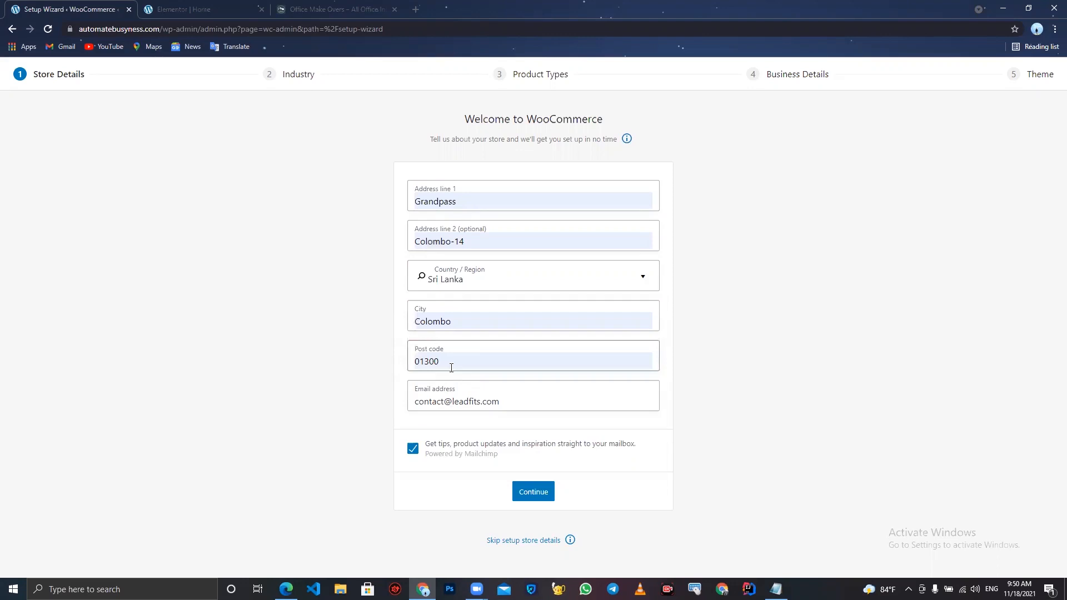
{"action": "left_click", "coordinate": [523, 492]}
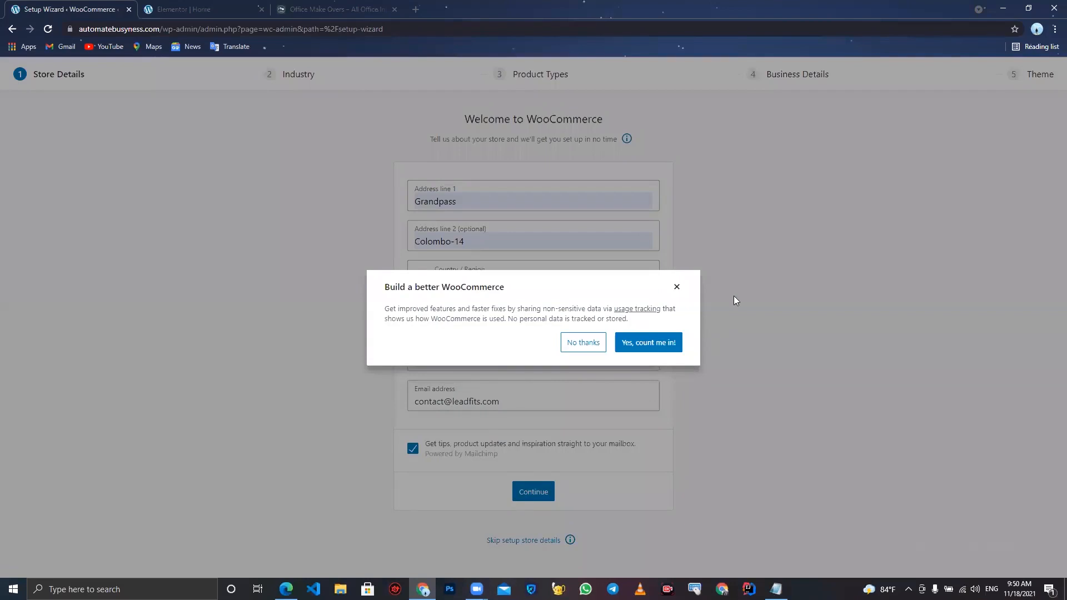
{"action": "left_click", "coordinate": [603, 343]}
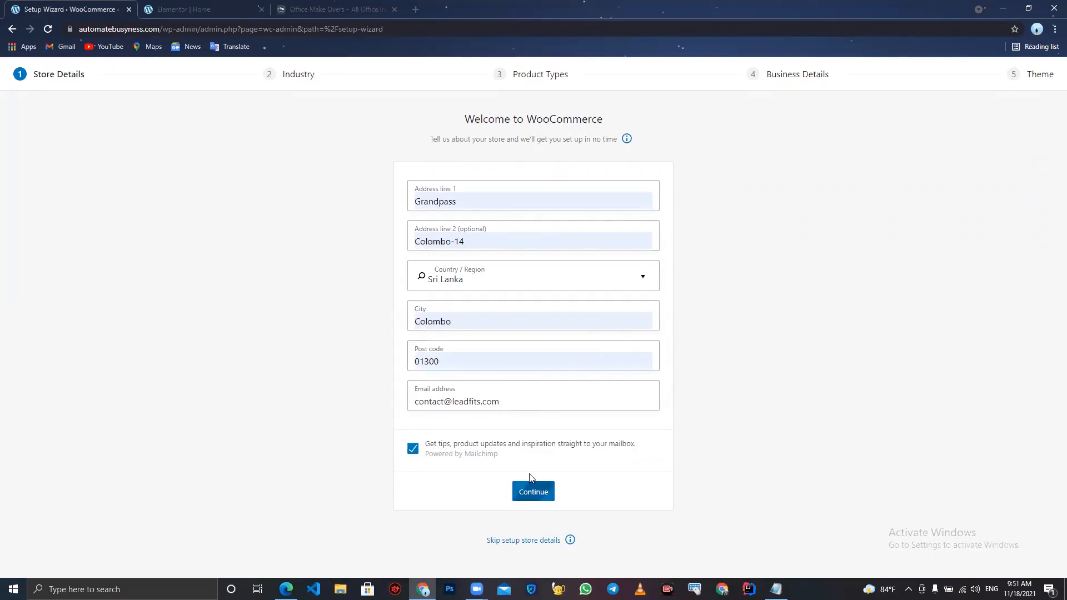
{"action": "left_click", "coordinate": [532, 492]}
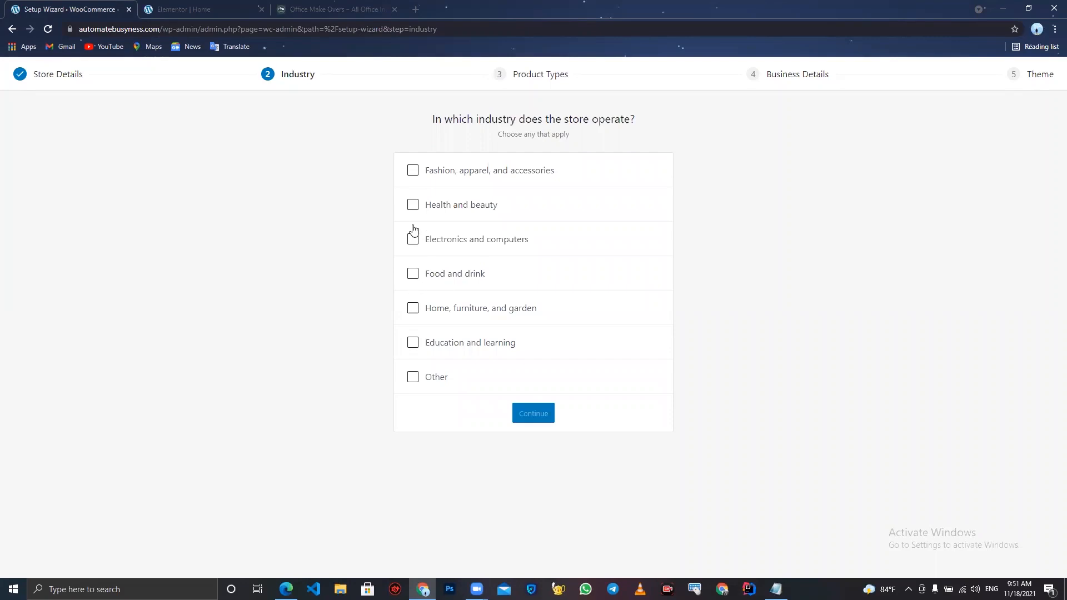
- Choose the Home, furniture, and garden industry and continue through product types with Physical products
{"action": "left_click", "coordinate": [413, 309]}
{"action": "left_click", "coordinate": [544, 418]}
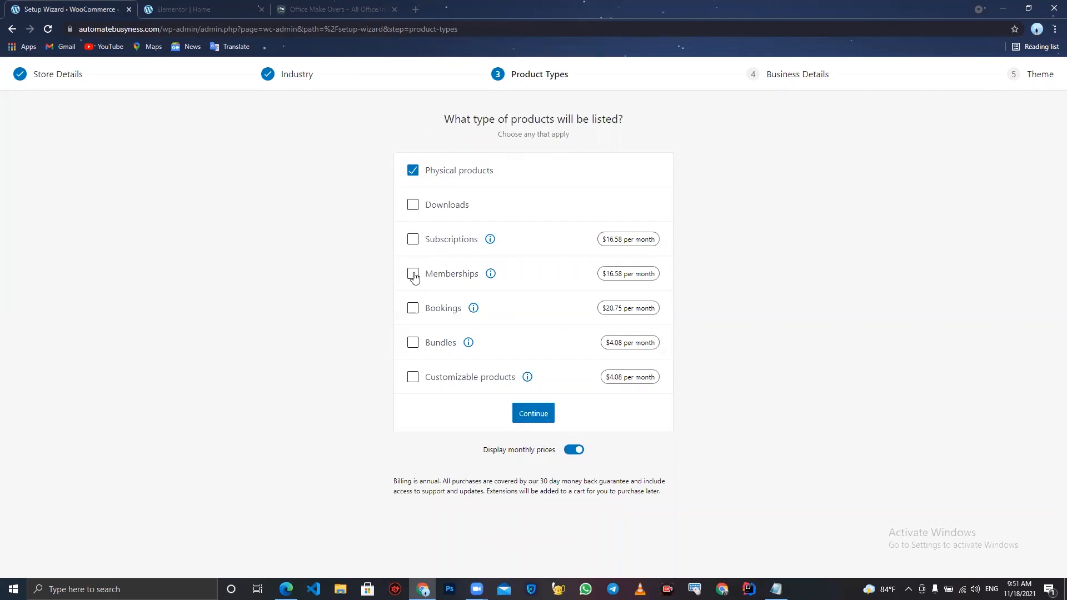
{"action": "right_click", "coordinate": [529, 405]}
{"action": "left_click", "coordinate": [530, 405]}
{"action": "left_click", "coordinate": [529, 410]}
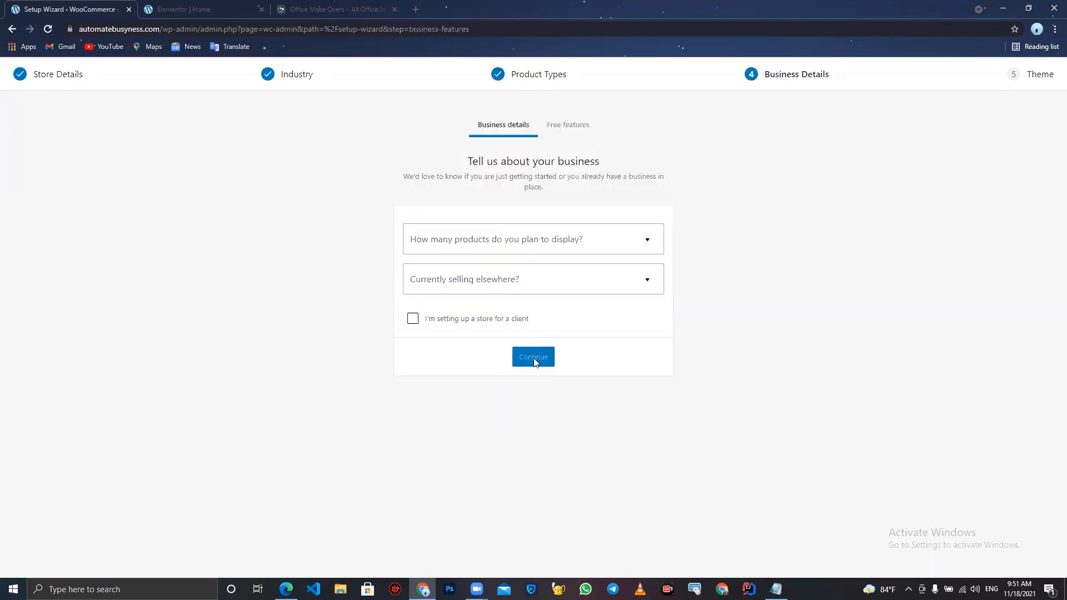
- Set business details to 1,000+ products, not selling elsewhere, setting up for a client, and continue
{"action": "left_click", "coordinate": [548, 249]}
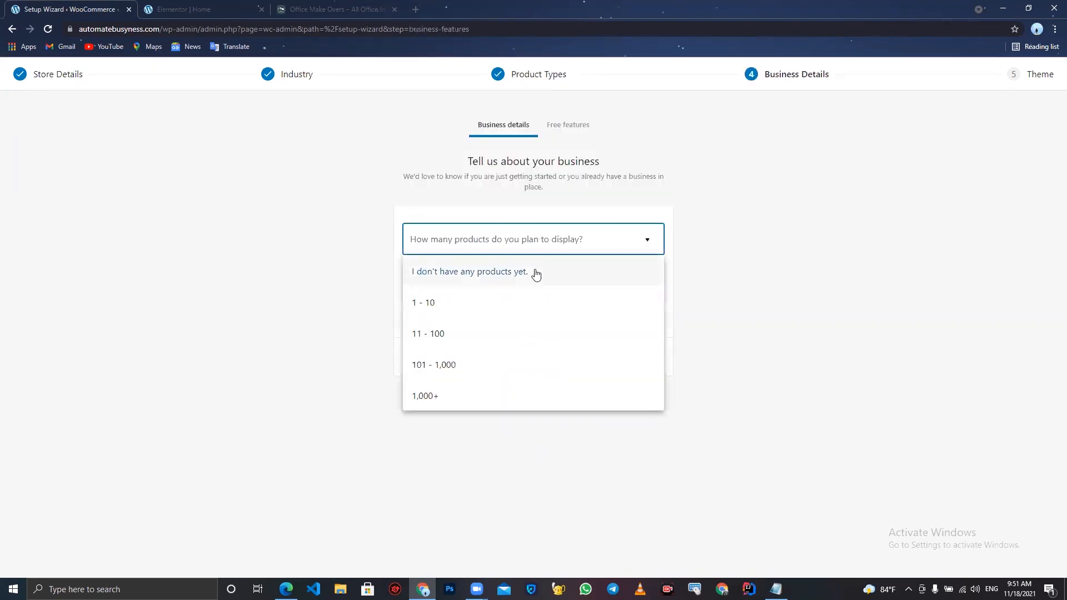
{"action": "left_click", "coordinate": [482, 395]}
{"action": "left_click", "coordinate": [490, 282]}
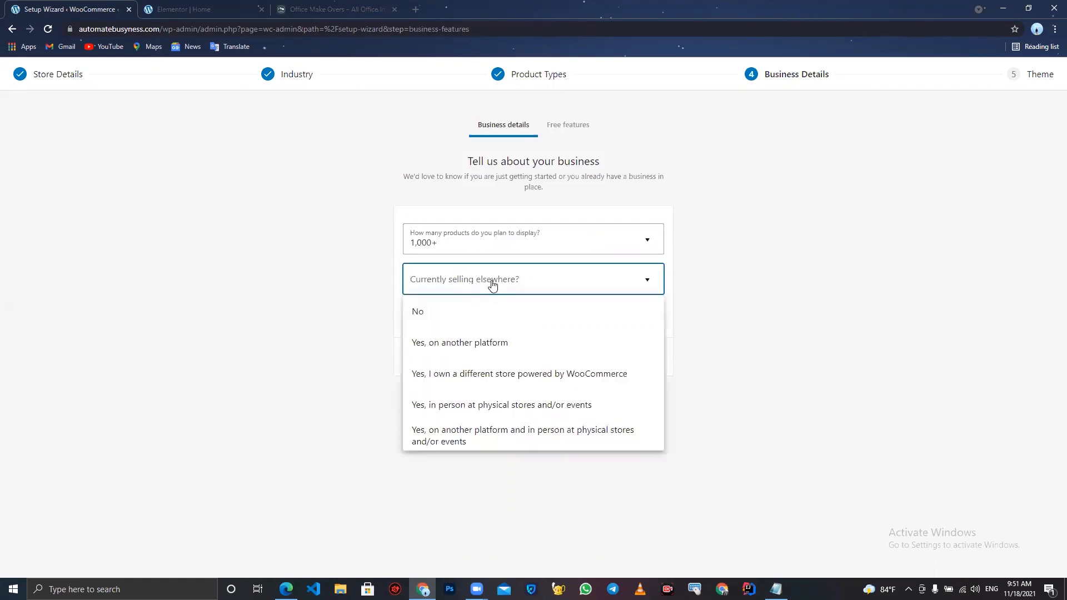
{"action": "left_click", "coordinate": [480, 316]}
{"action": "left_click", "coordinate": [411, 321]}
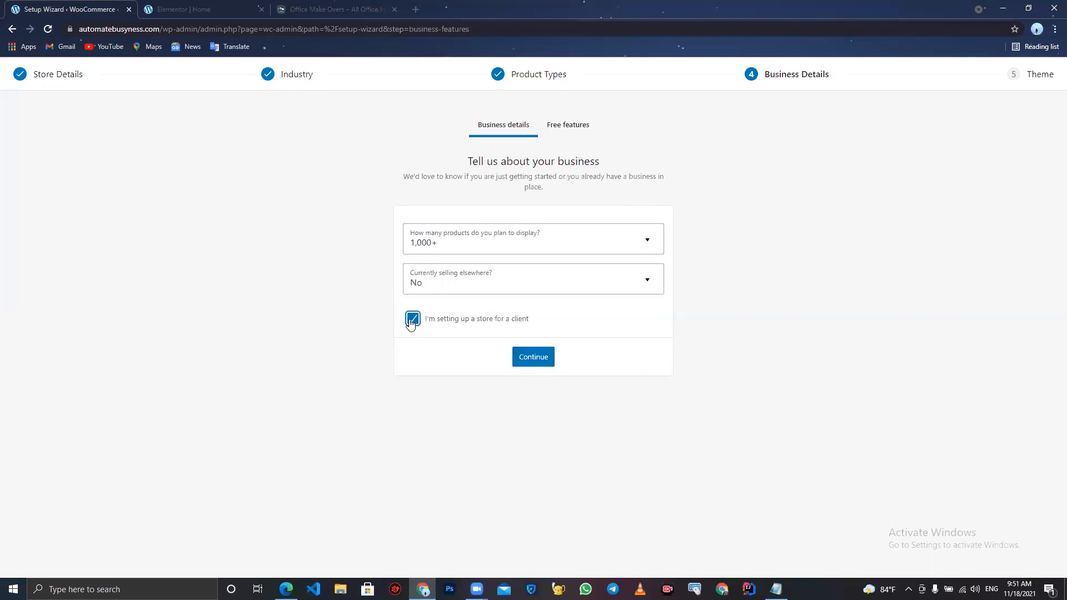
{"action": "left_click", "coordinate": [529, 357]}
{"action": "left_click", "coordinate": [533, 387]}
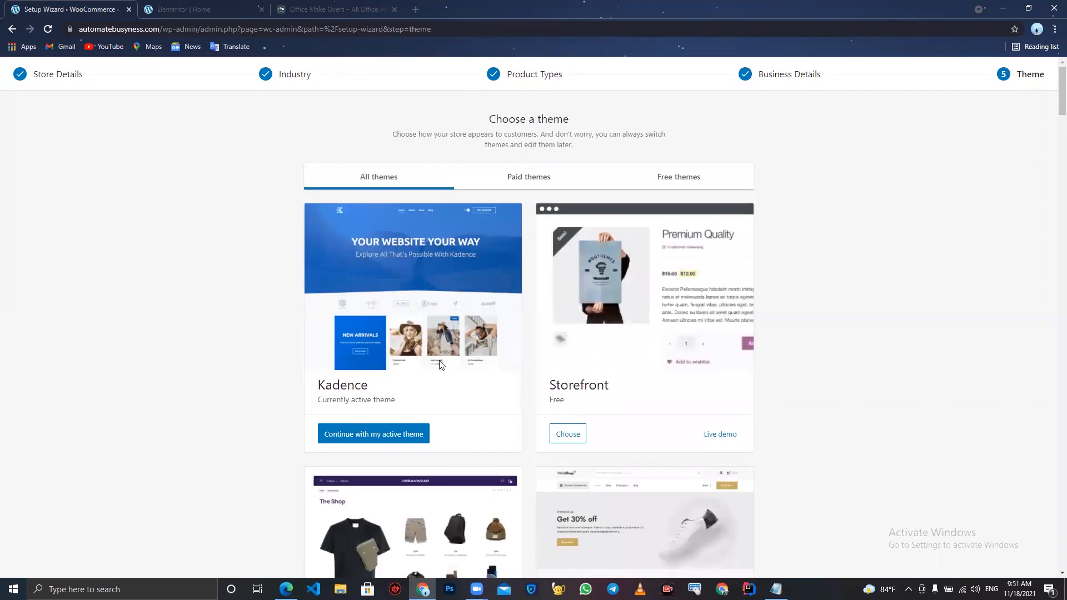
- Continue the setup with the active Kadence theme
{"action": "left_click", "coordinate": [399, 435]}
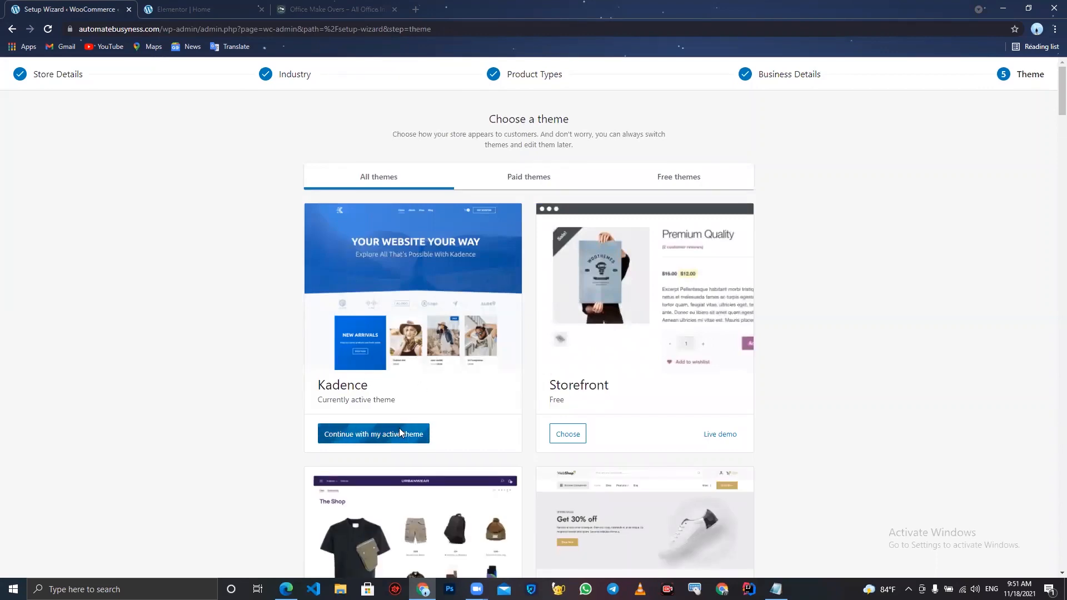
- Go to the Products section and start adding a new product
{"action": "scroll", "coordinate": [700, 489], "scroll_direction": "down", "scroll_amount": 2}
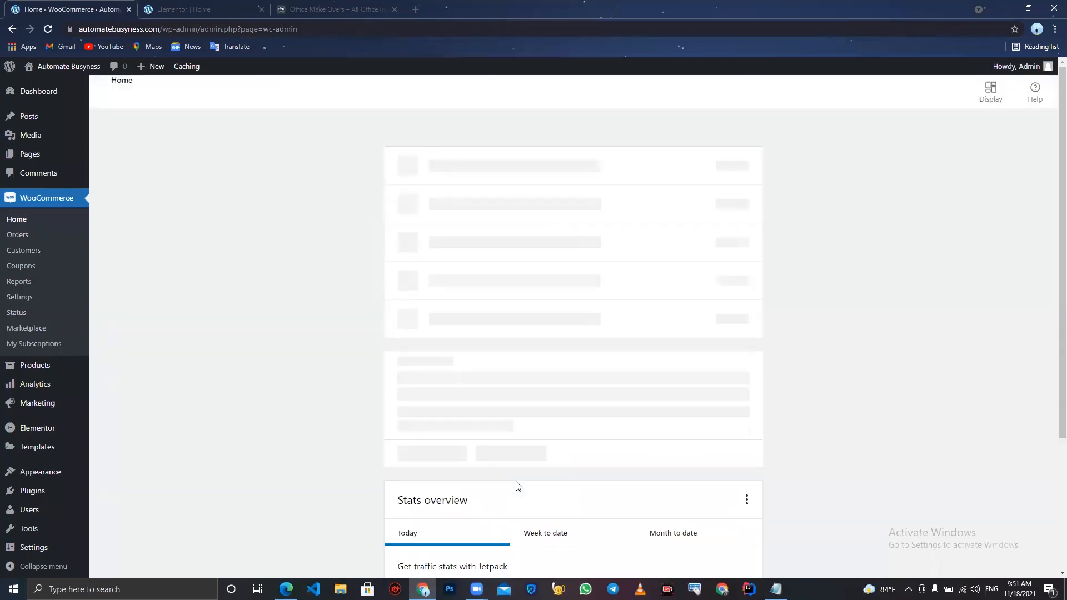
{"action": "left_click", "coordinate": [48, 156]}
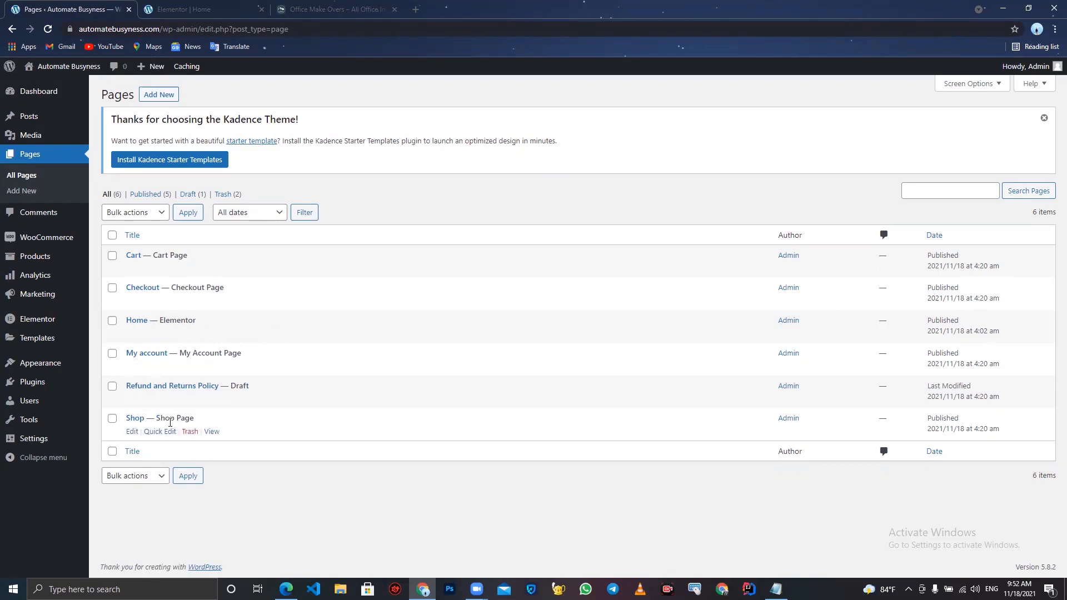
{"action": "mouse_move", "coordinate": [53, 238]}
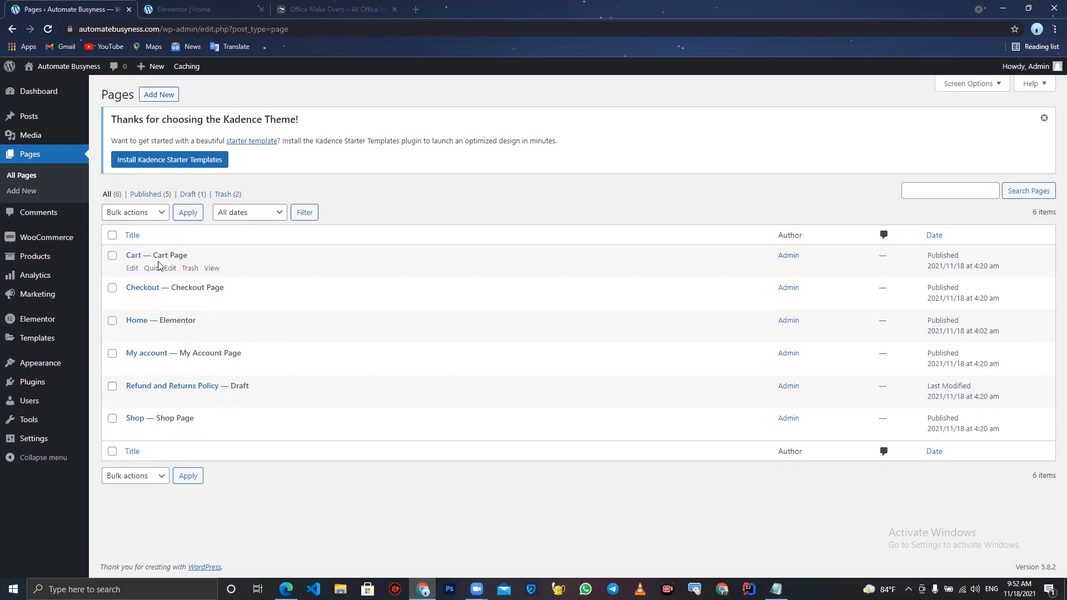
{"action": "left_click", "coordinate": [35, 260]}
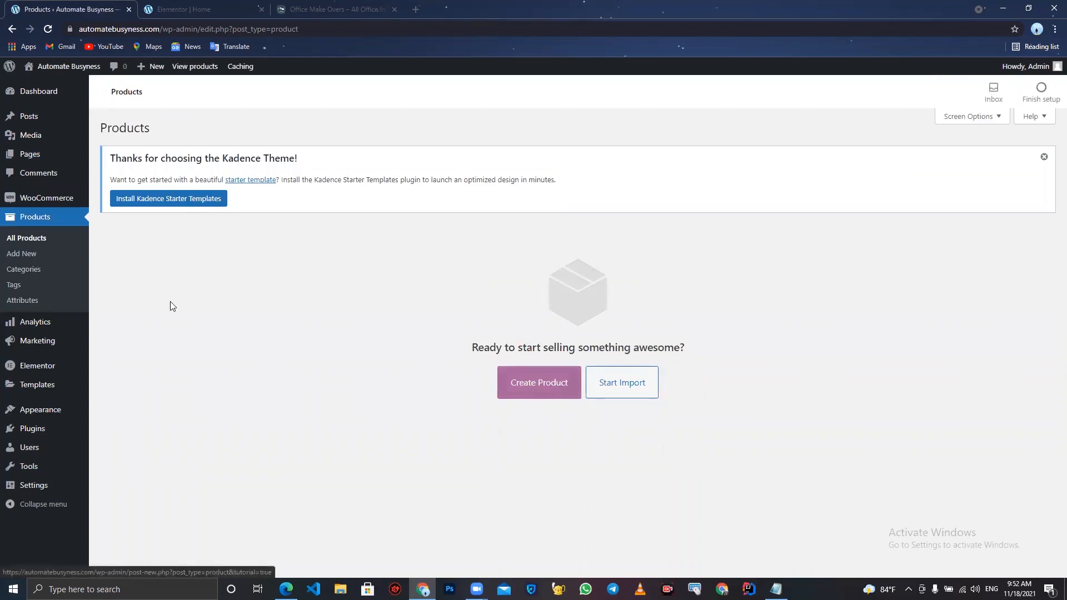
{"action": "left_click", "coordinate": [33, 257]}
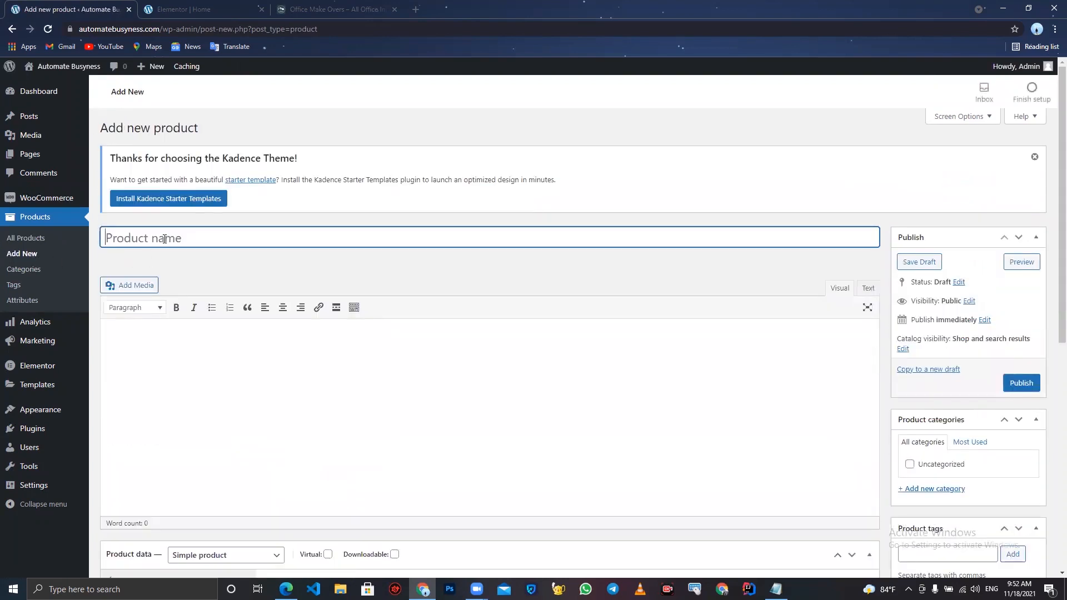
- Look over the new product form's fields for price, short description, categories, tags and image
{"action": "left_click", "coordinate": [153, 404]}
{"action": "scroll", "coordinate": [148, 378], "scroll_direction": "down", "scroll_amount": 2}
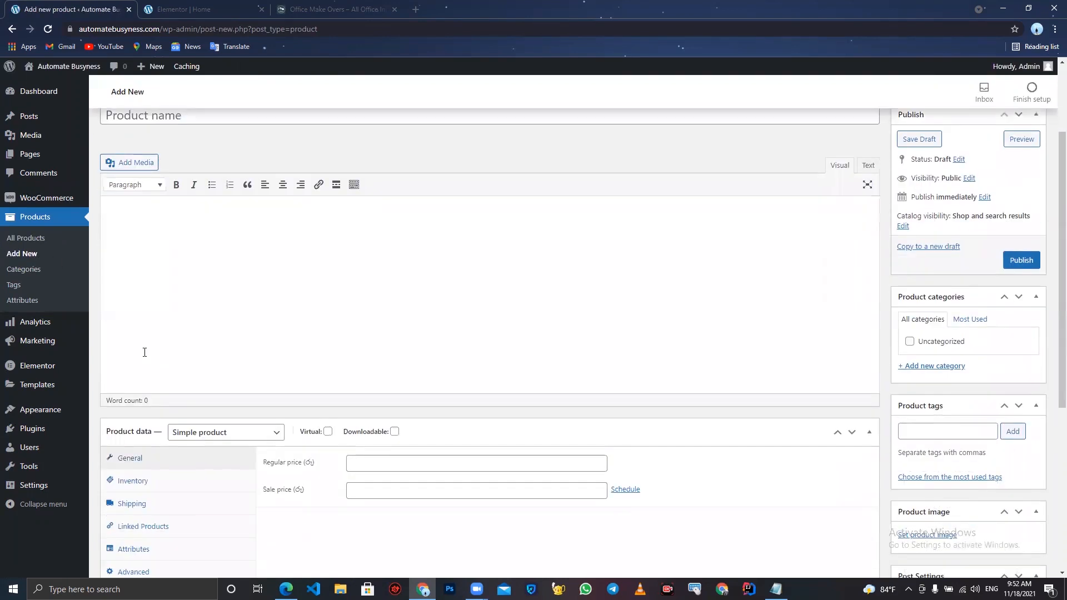
{"action": "left_click", "coordinate": [365, 460]}
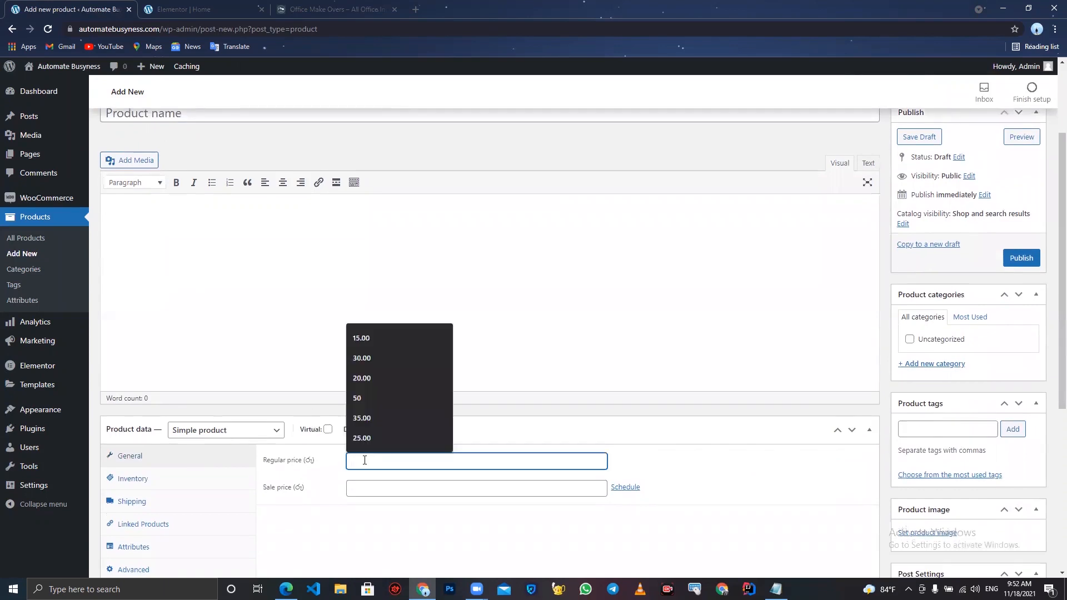
{"action": "left_click", "coordinate": [359, 488]}
{"action": "scroll", "coordinate": [361, 494], "scroll_direction": "down", "scroll_amount": 1}
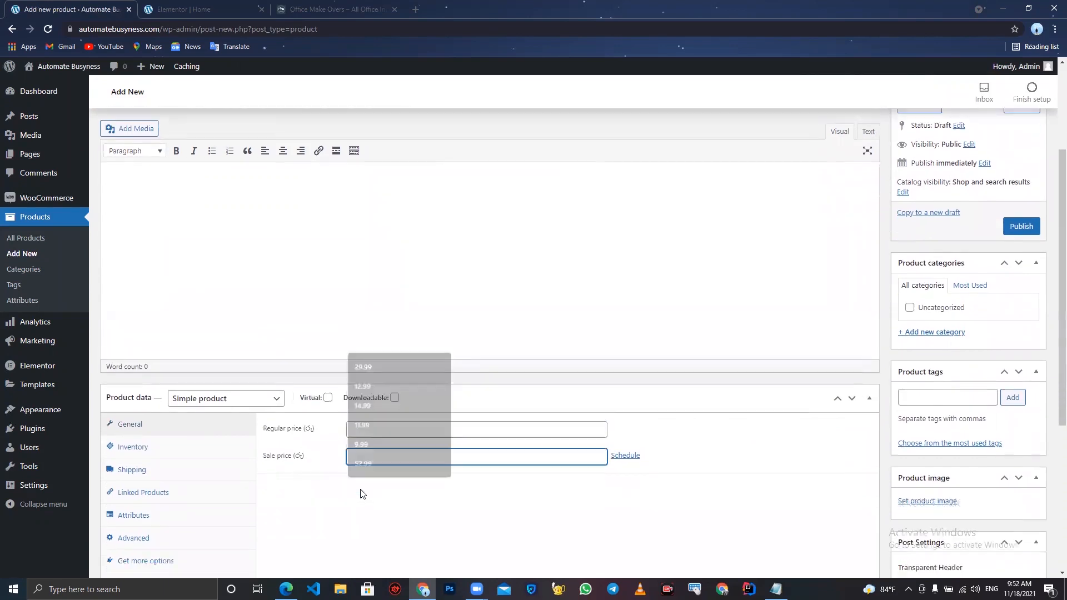
{"action": "scroll", "coordinate": [360, 494], "scroll_direction": "down", "scroll_amount": 3}
{"action": "scroll", "coordinate": [305, 513], "scroll_direction": "down", "scroll_amount": 2}
{"action": "left_click", "coordinate": [236, 415]}
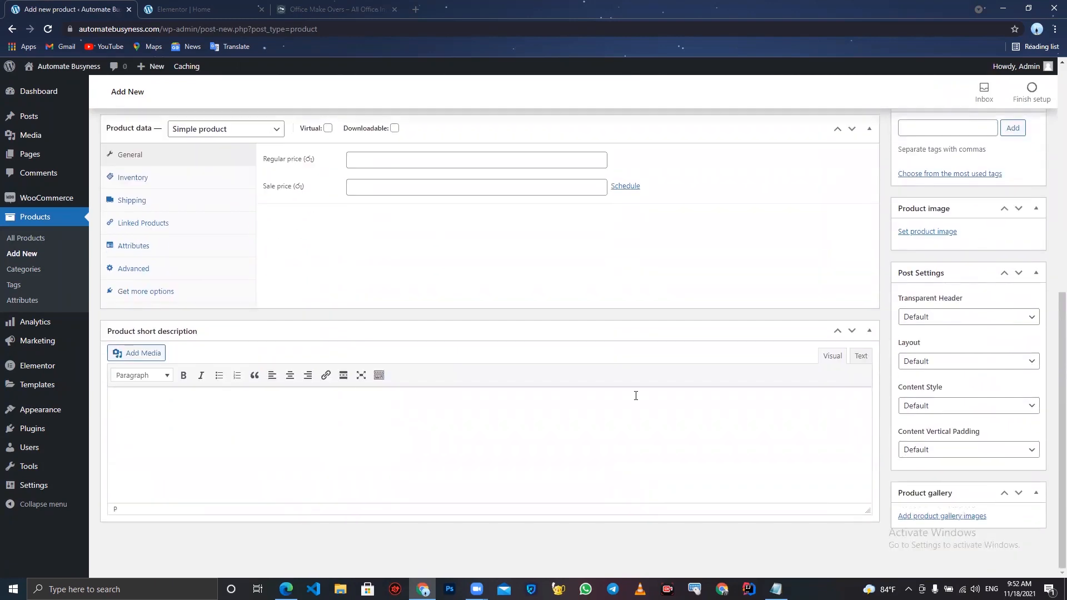
{"action": "scroll", "coordinate": [636, 395], "scroll_direction": "up", "scroll_amount": 8}
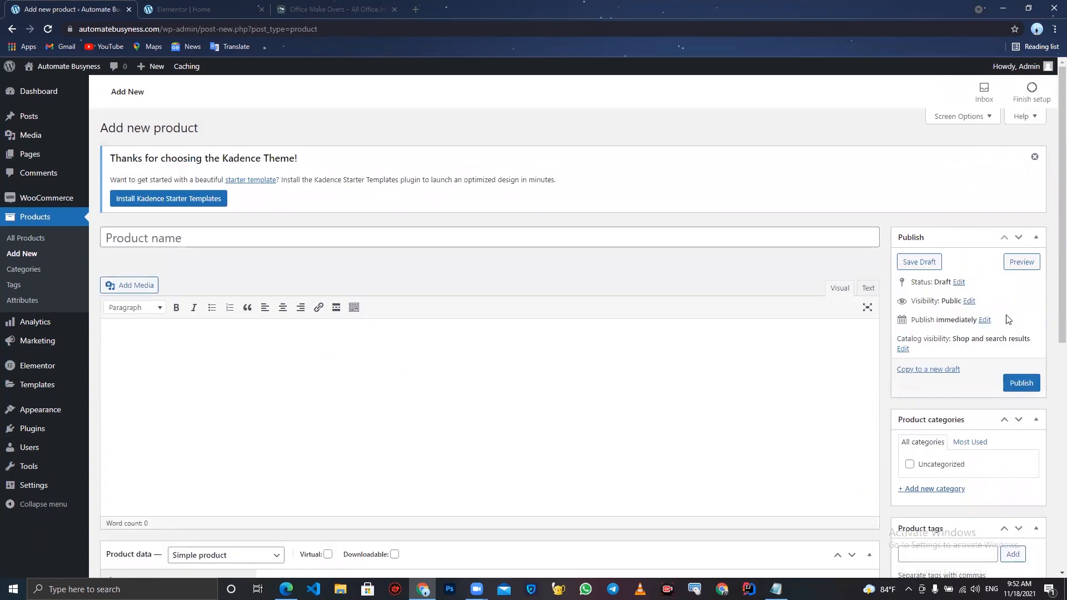
{"action": "scroll", "coordinate": [1019, 381], "scroll_direction": "down", "scroll_amount": 3}
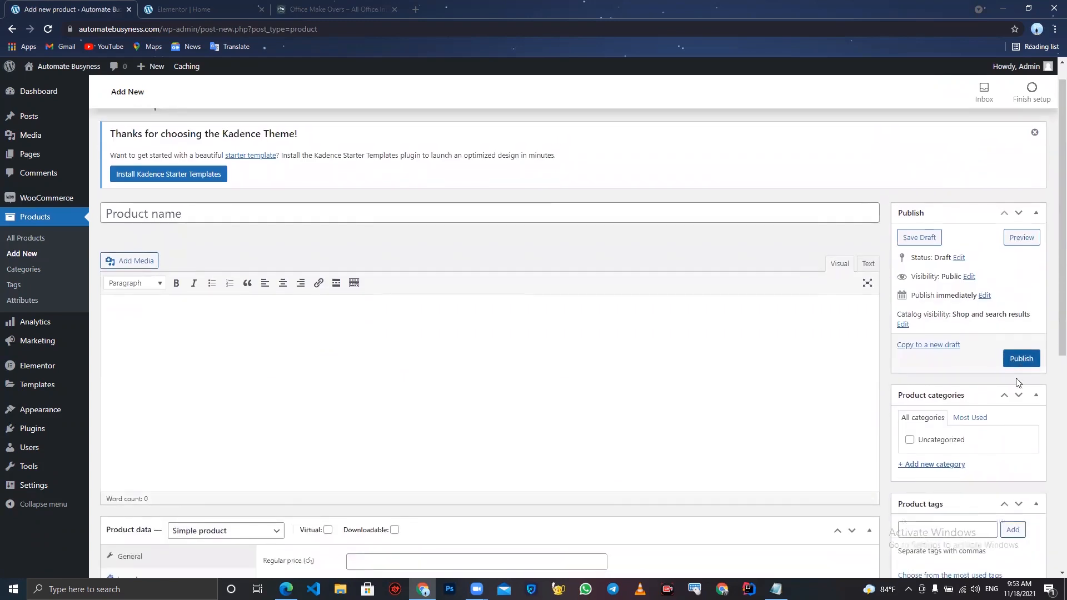
{"action": "scroll", "coordinate": [915, 356], "scroll_direction": "down", "scroll_amount": 2}
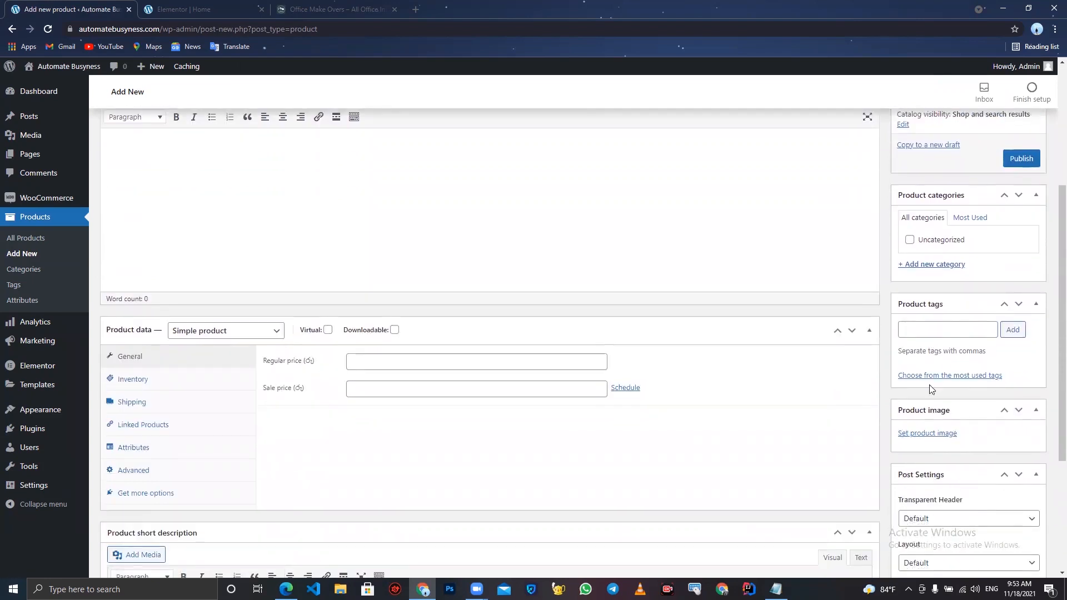
{"action": "scroll", "coordinate": [928, 389], "scroll_direction": "down", "scroll_amount": 2}
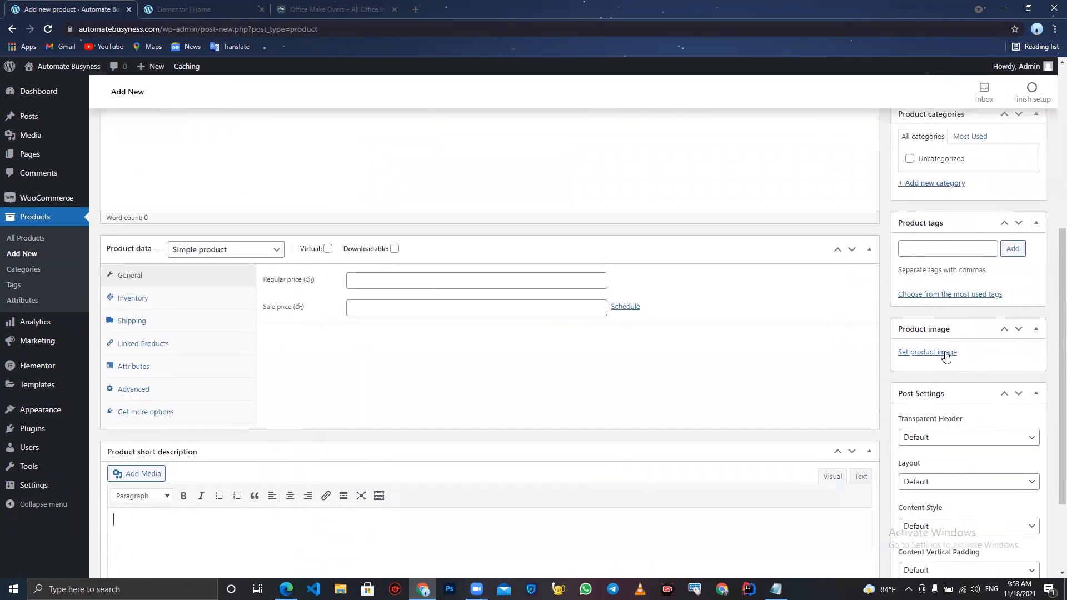
{"action": "scroll", "coordinate": [947, 356], "scroll_direction": "down", "scroll_amount": 2}
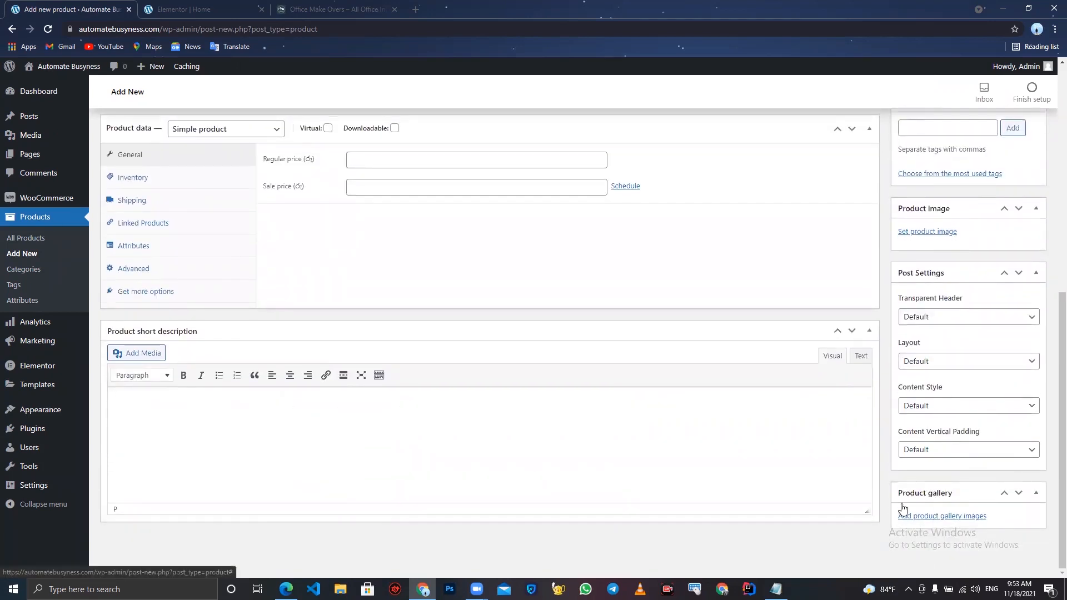
{"action": "scroll", "coordinate": [554, 318], "scroll_direction": "up", "scroll_amount": 8}
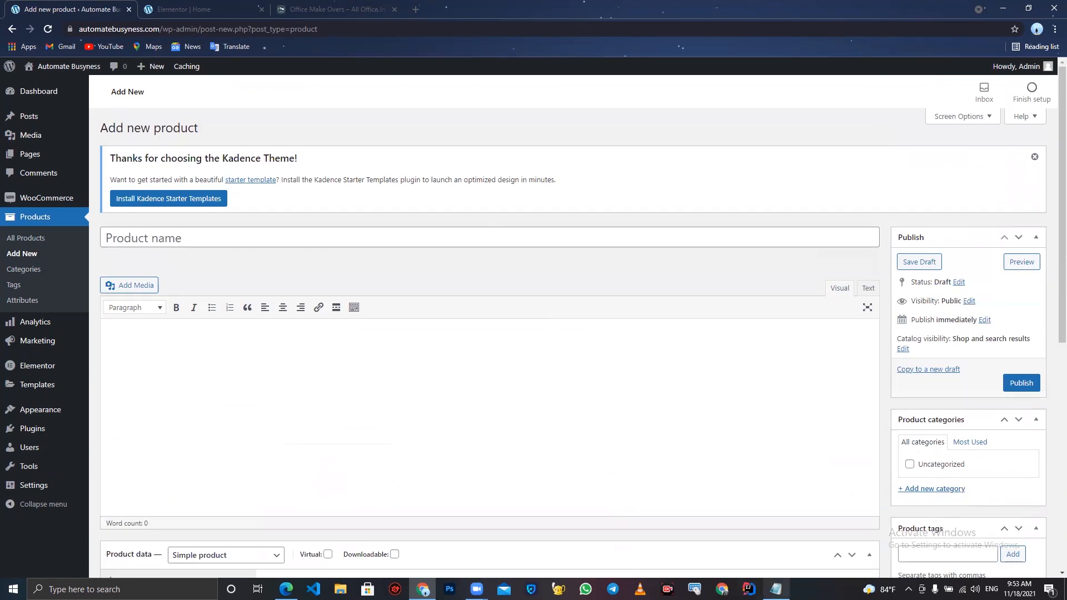
- Copy the High Quality Workstation heading from the Notepad notes and paste it as the product name
{"action": "left_click", "coordinate": [776, 589]}
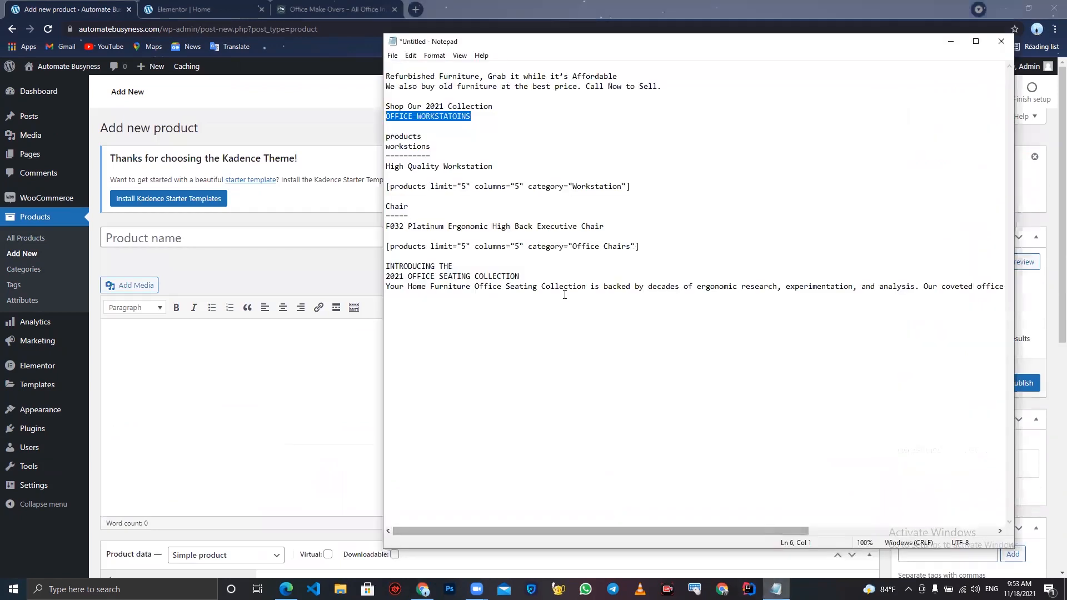
{"action": "left_click", "coordinate": [494, 167]}
{"action": "left_click_drag", "start_coordinate": [493, 166], "coordinate": [376, 170]}
{"action": "key", "text": "ctrl+c"}
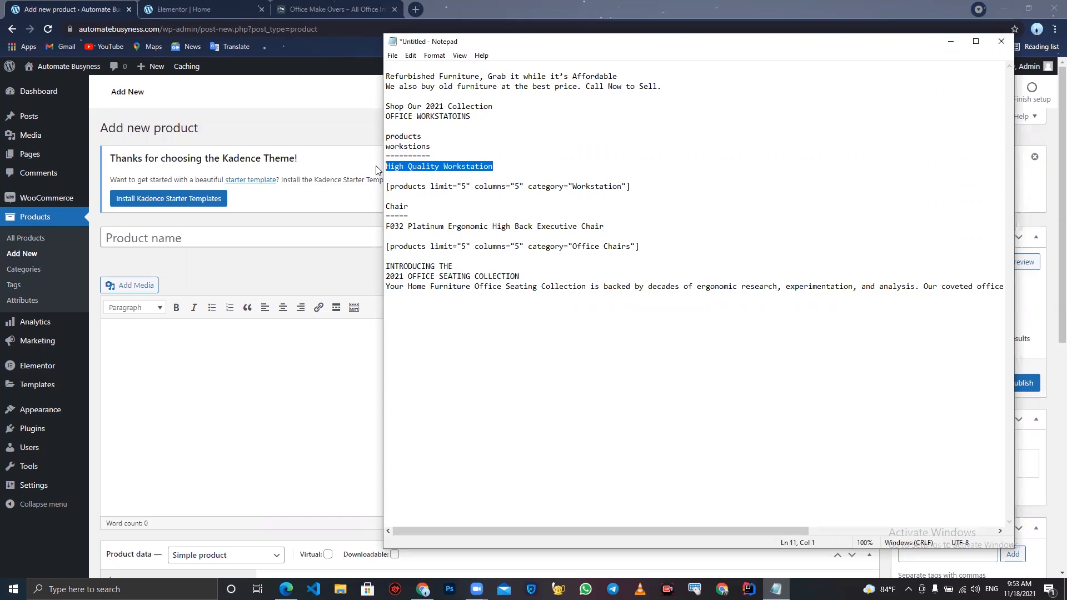
{"action": "left_click", "coordinate": [287, 234]}
{"action": "key", "text": "ctrl+v"}
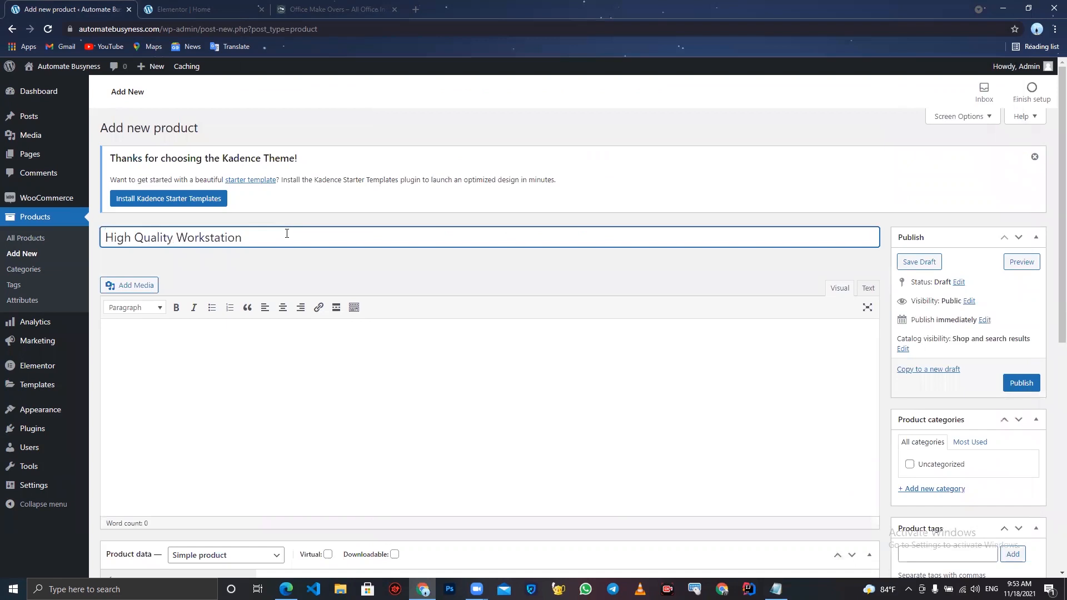
- Enter placeholder text adscz as the product description
{"action": "left_click", "coordinate": [239, 8]}
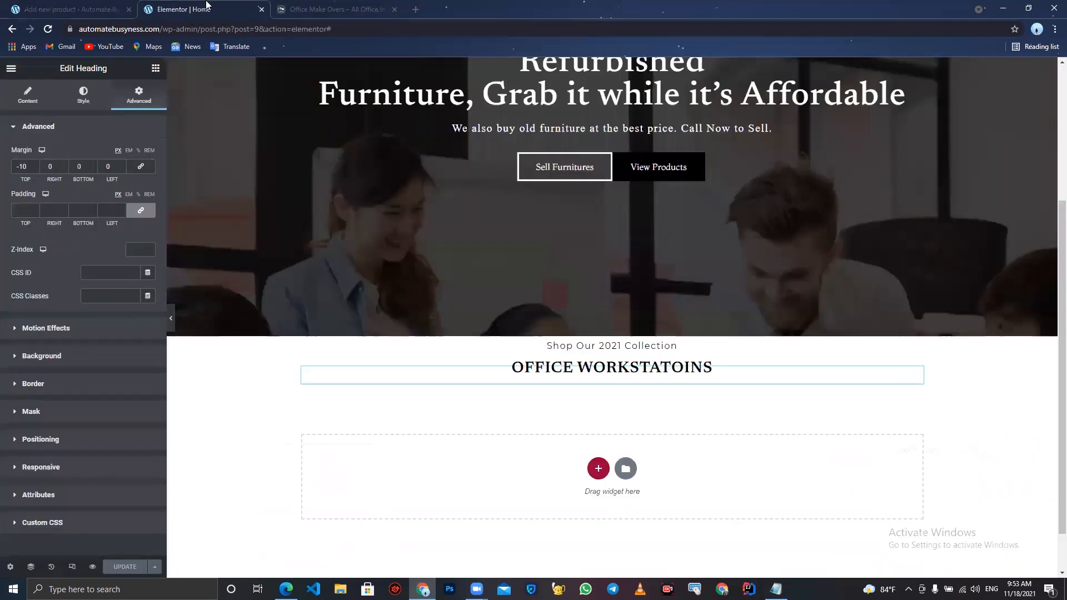
{"action": "left_click", "coordinate": [71, 4]}
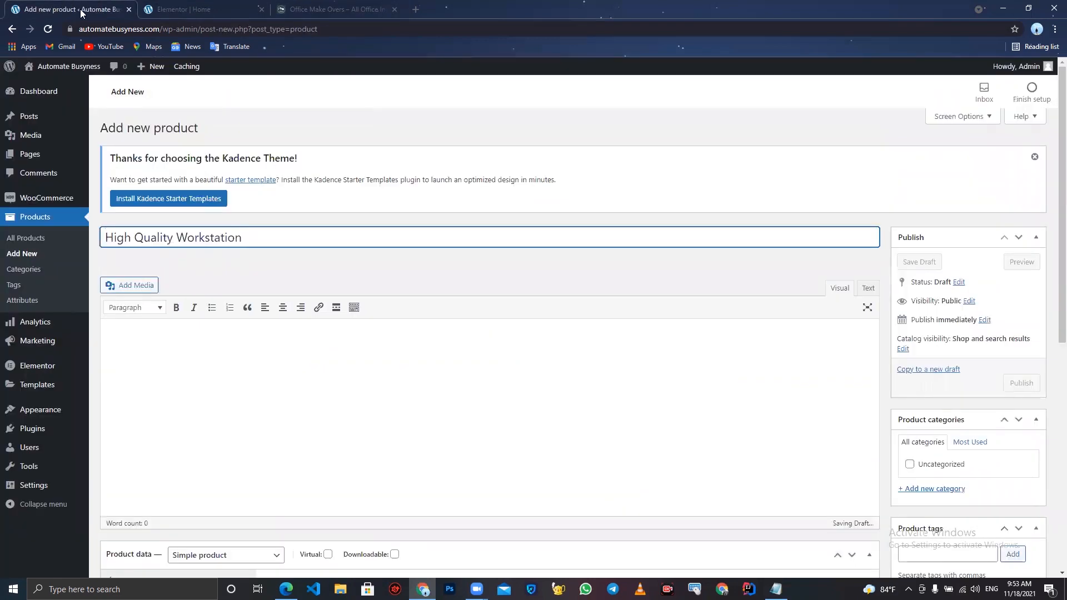
{"action": "left_click", "coordinate": [325, 347]}
{"action": "type", "text": "adscz"}
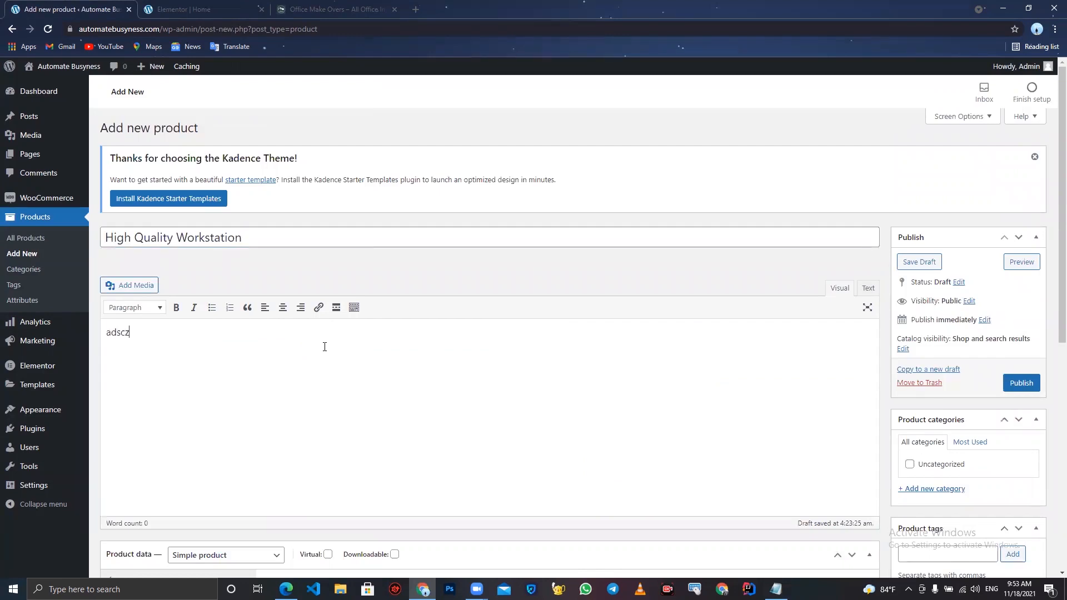
- Set the product's regular price to 15.00
{"action": "scroll", "coordinate": [325, 347], "scroll_direction": "down", "scroll_amount": 3}
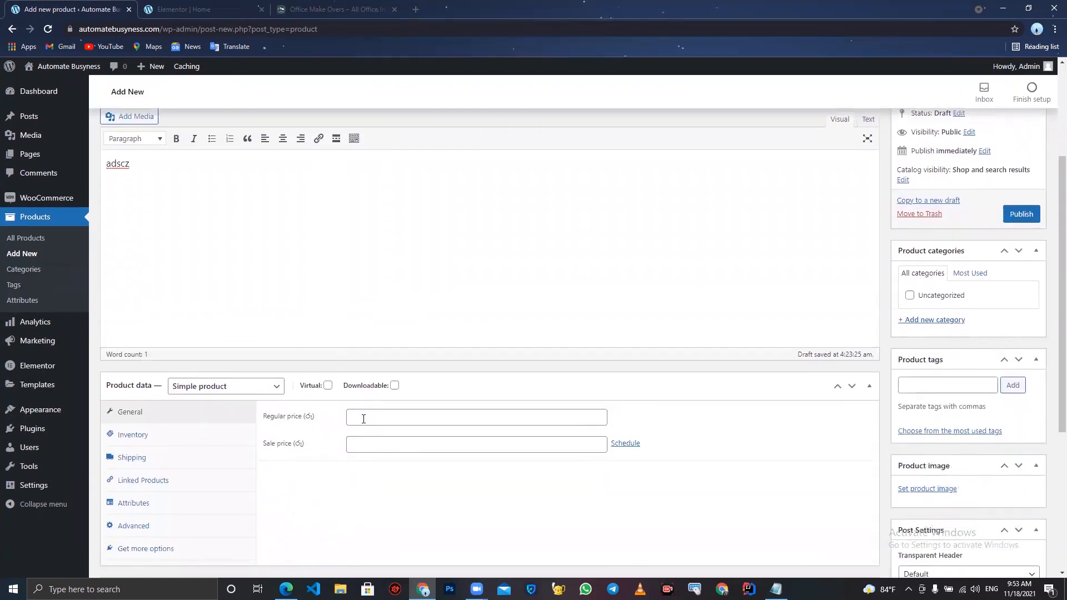
{"action": "left_click", "coordinate": [363, 419]}
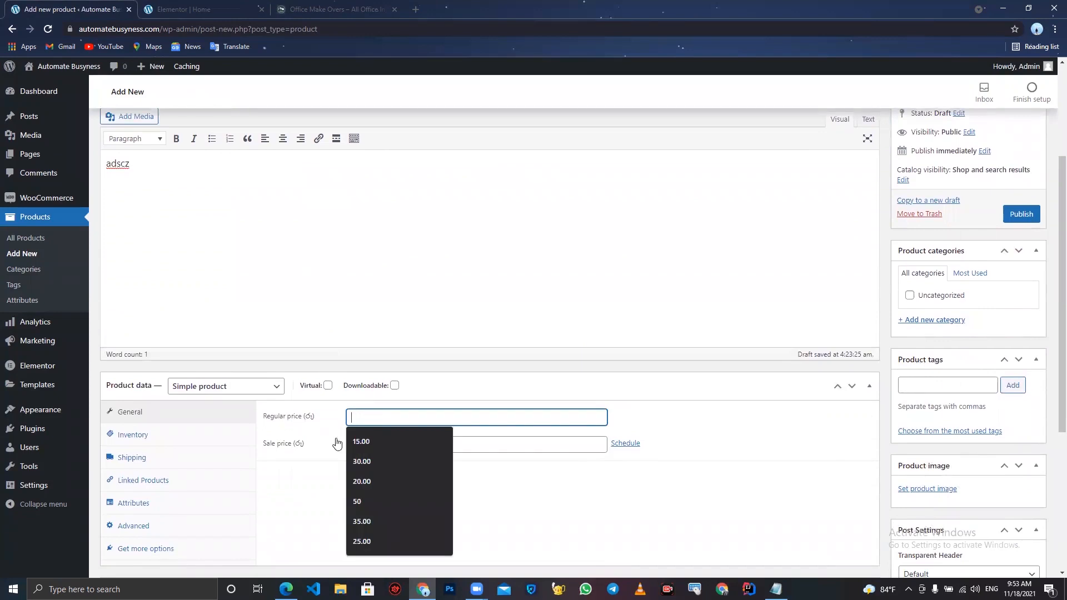
{"action": "left_click", "coordinate": [358, 442]}
- Enter placeholder text eacdzxcaz as the product short description
{"action": "scroll", "coordinate": [359, 445], "scroll_direction": "down", "scroll_amount": 5}
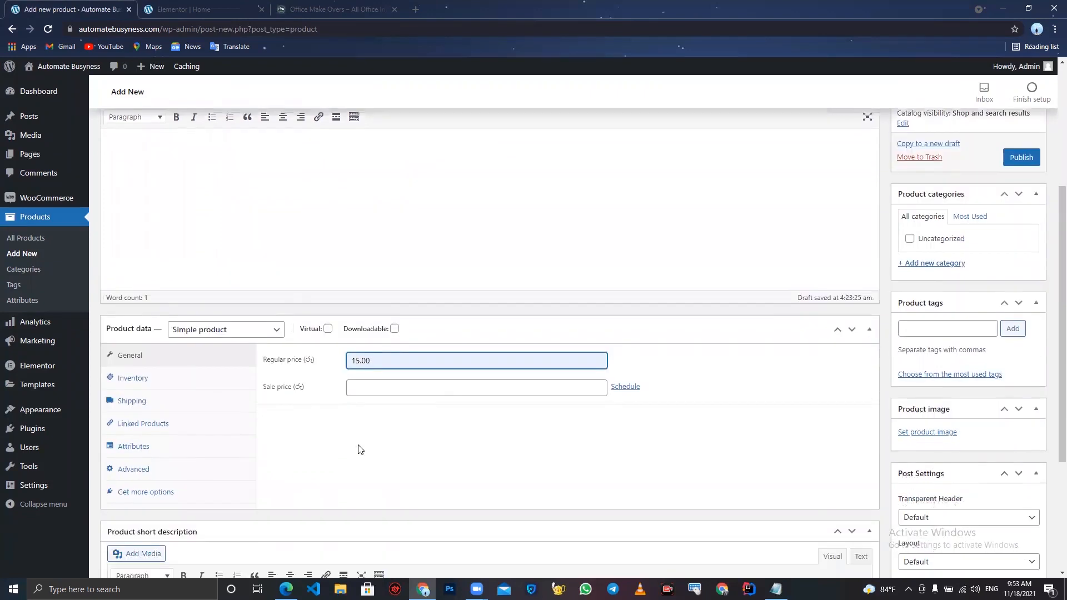
{"action": "left_click", "coordinate": [308, 437]}
{"action": "type", "text": "eacdzxcaz"}
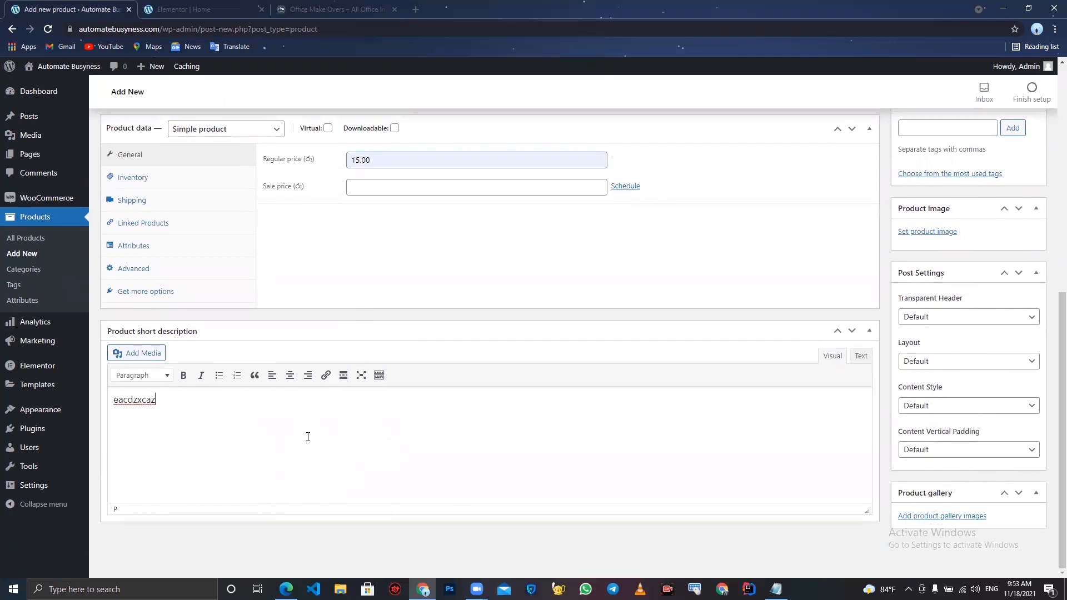
- Create a new product category named Workstations for this product
{"action": "scroll", "coordinate": [308, 437], "scroll_direction": "up", "scroll_amount": 5}
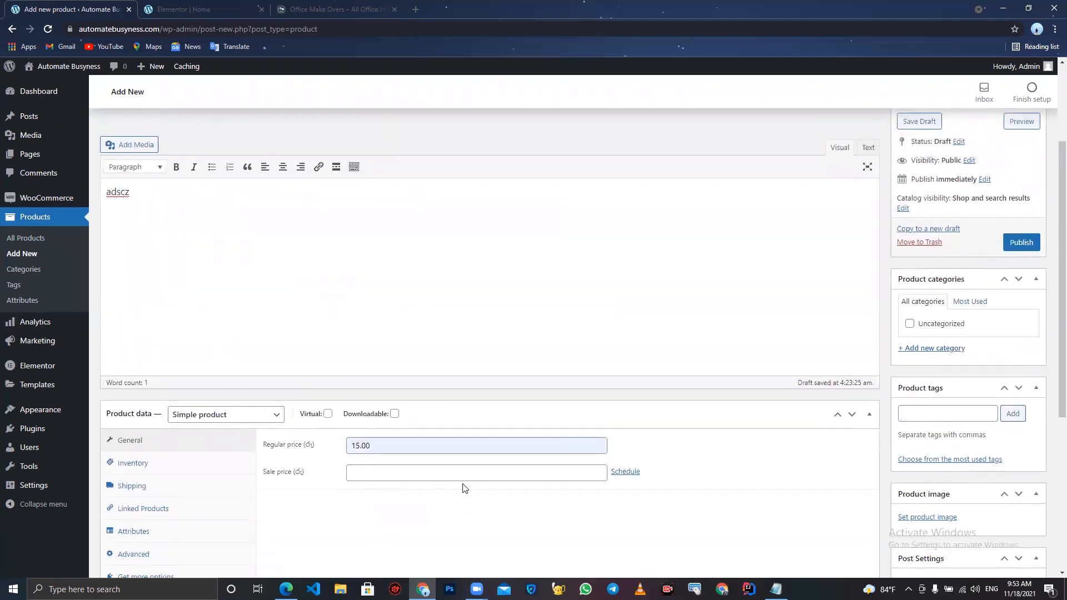
{"action": "scroll", "coordinate": [464, 486], "scroll_direction": "up", "scroll_amount": 3}
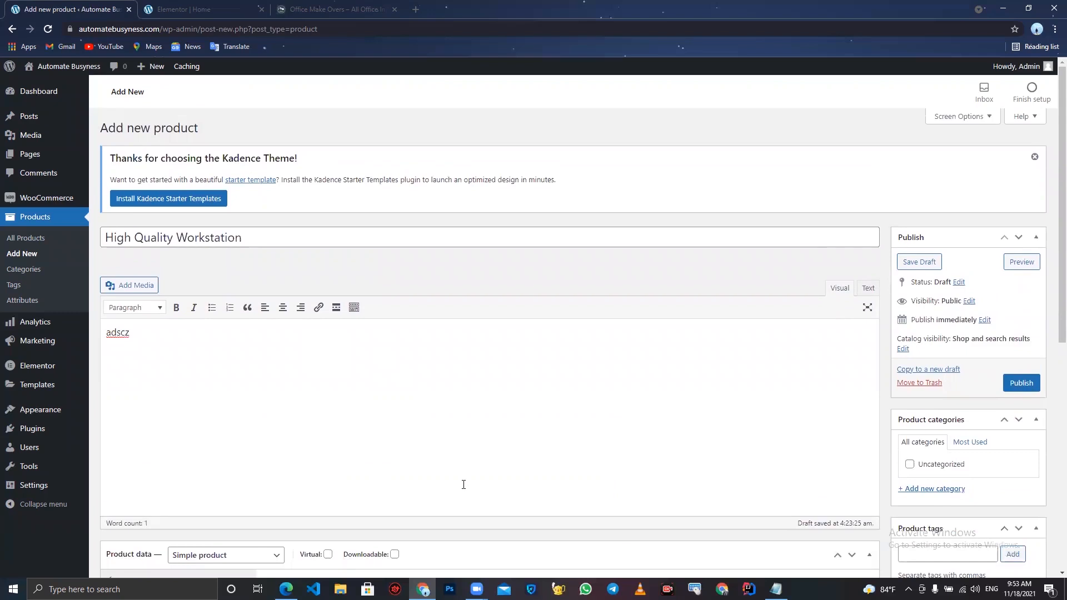
{"action": "left_click", "coordinate": [928, 492]}
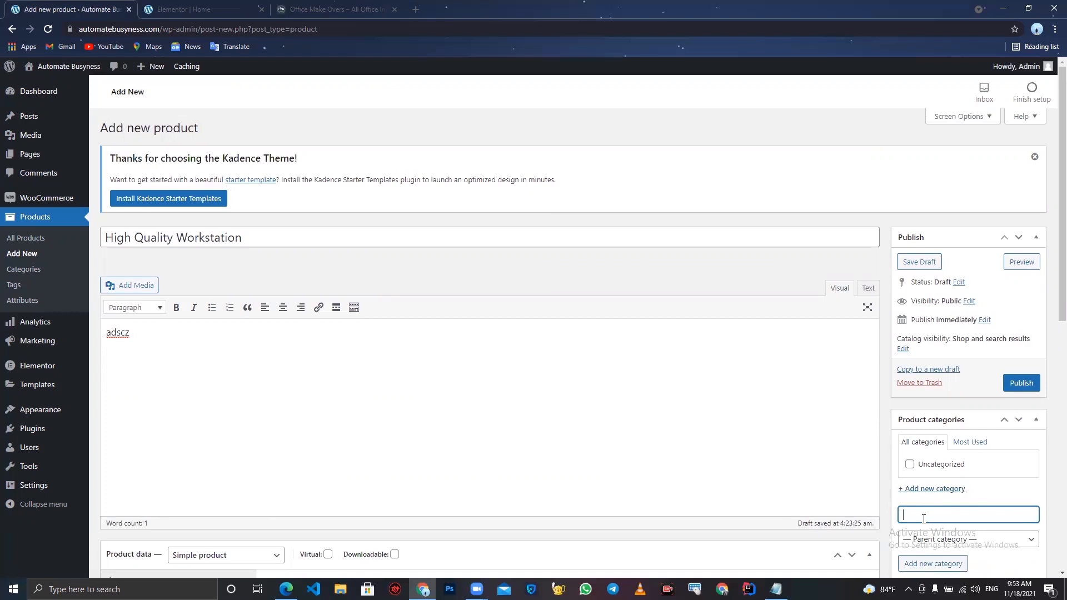
{"action": "type", "text": "Workstations"}
{"action": "scroll", "coordinate": [924, 518], "scroll_direction": "down", "scroll_amount": 3}
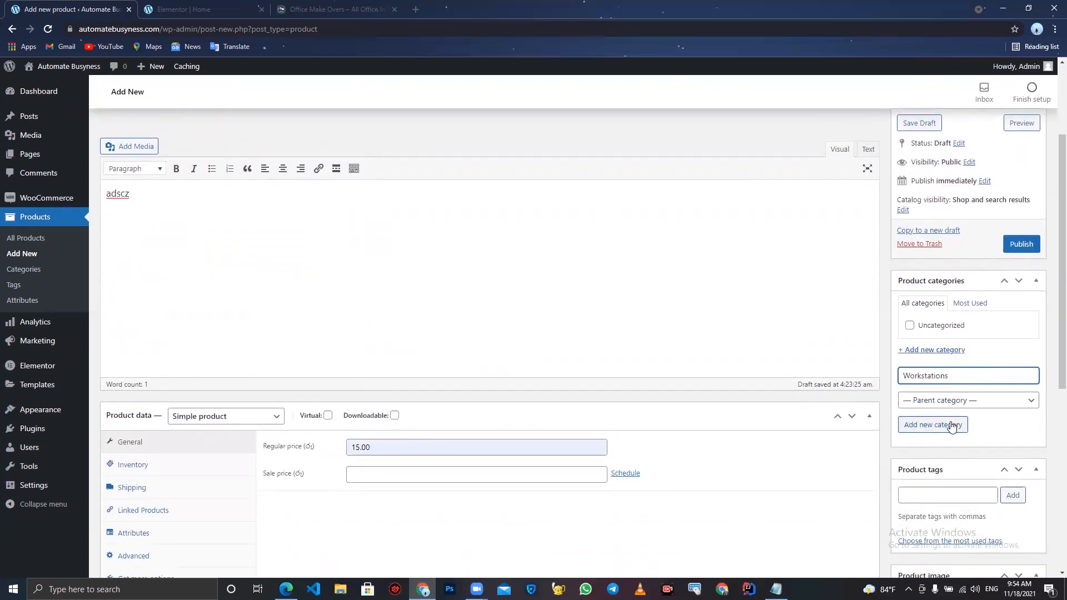
{"action": "left_click", "coordinate": [952, 425]}
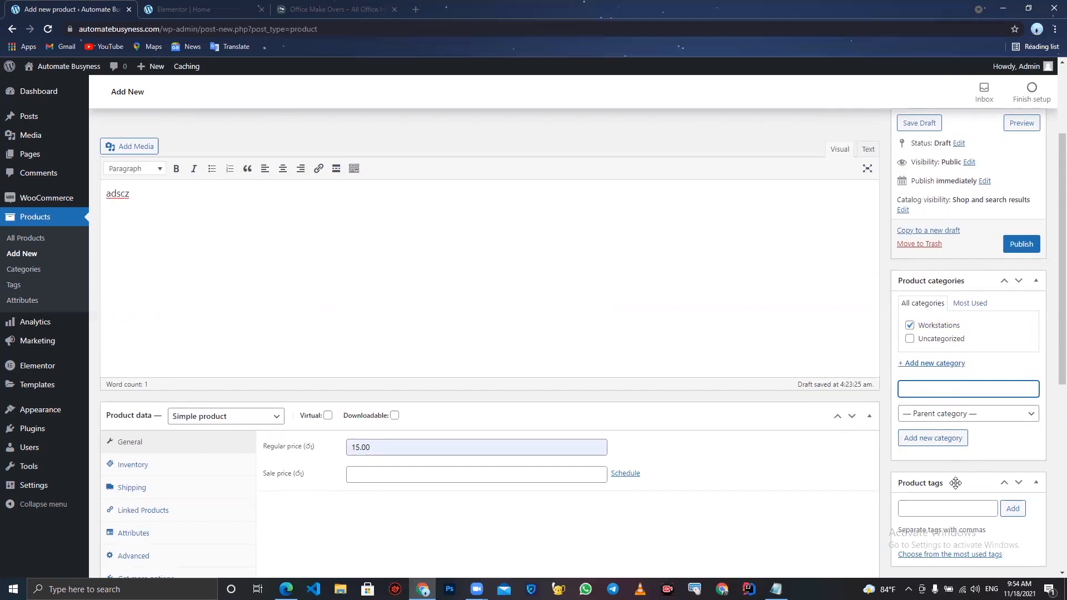
- Add the product tag workstation
{"action": "scroll", "coordinate": [951, 476], "scroll_direction": "down", "scroll_amount": 2}
{"action": "left_click", "coordinate": [943, 399]}
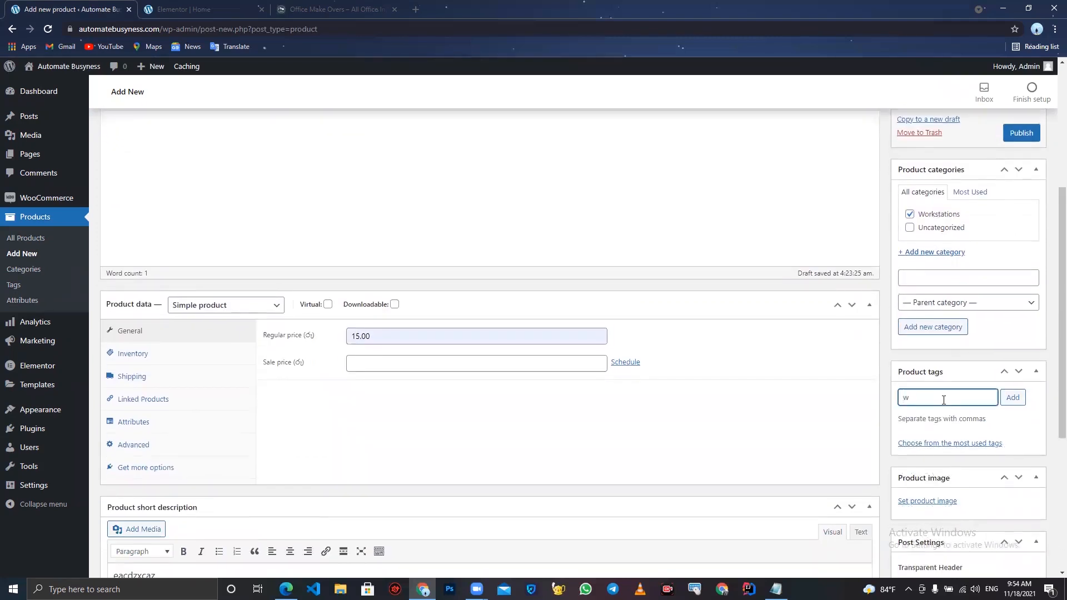
{"action": "type", "text": "workstation"}
{"action": "left_click", "coordinate": [1015, 401]}
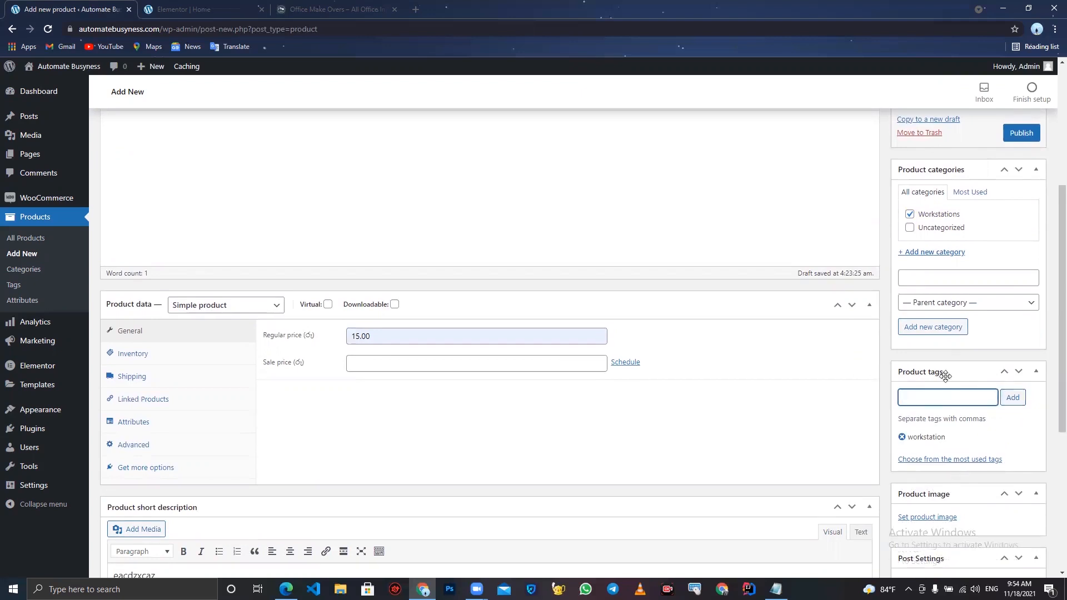
- Upload the Highqualityworkstationsuppliersinsrilanka1_1800x1800-1-300x300 image and set it as the product image
{"action": "scroll", "coordinate": [955, 471], "scroll_direction": "down", "scroll_amount": 2}
{"action": "scroll", "coordinate": [955, 471], "scroll_direction": "down", "scroll_amount": 3}
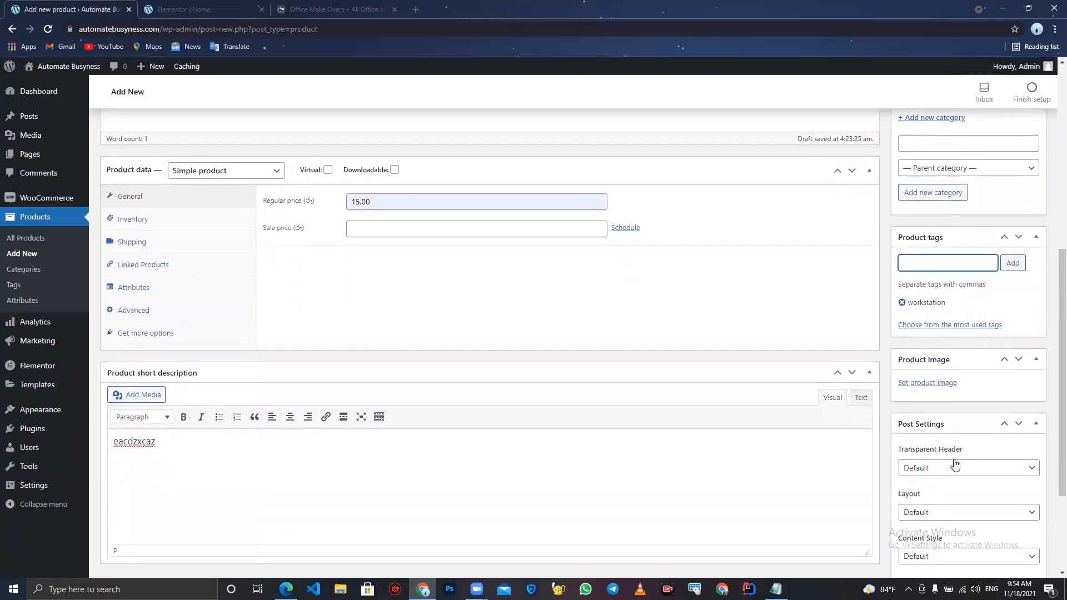
{"action": "left_click", "coordinate": [929, 377]}
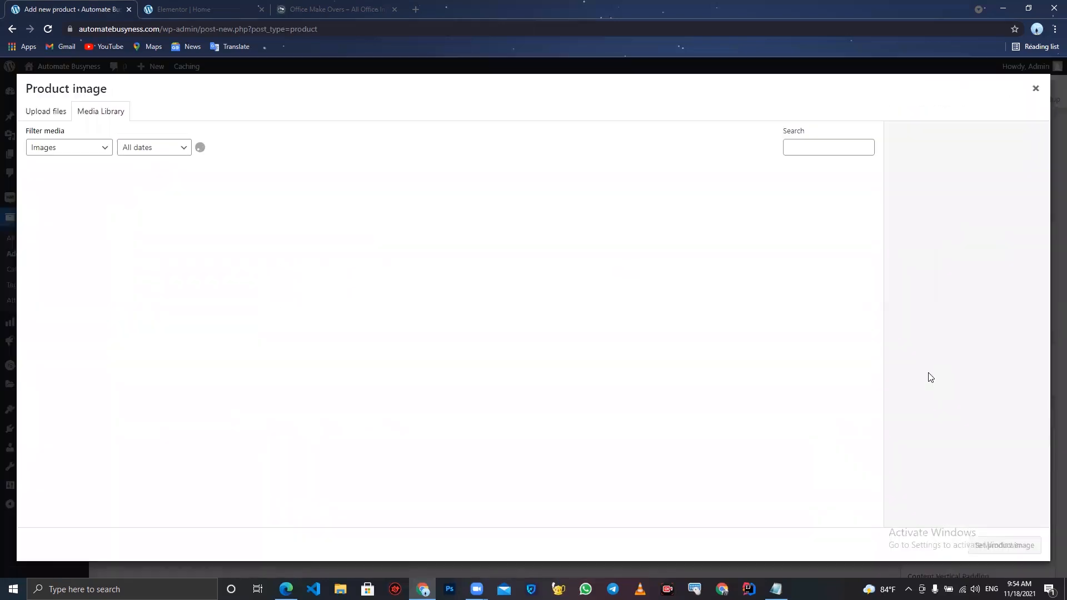
{"action": "left_click", "coordinate": [46, 114]}
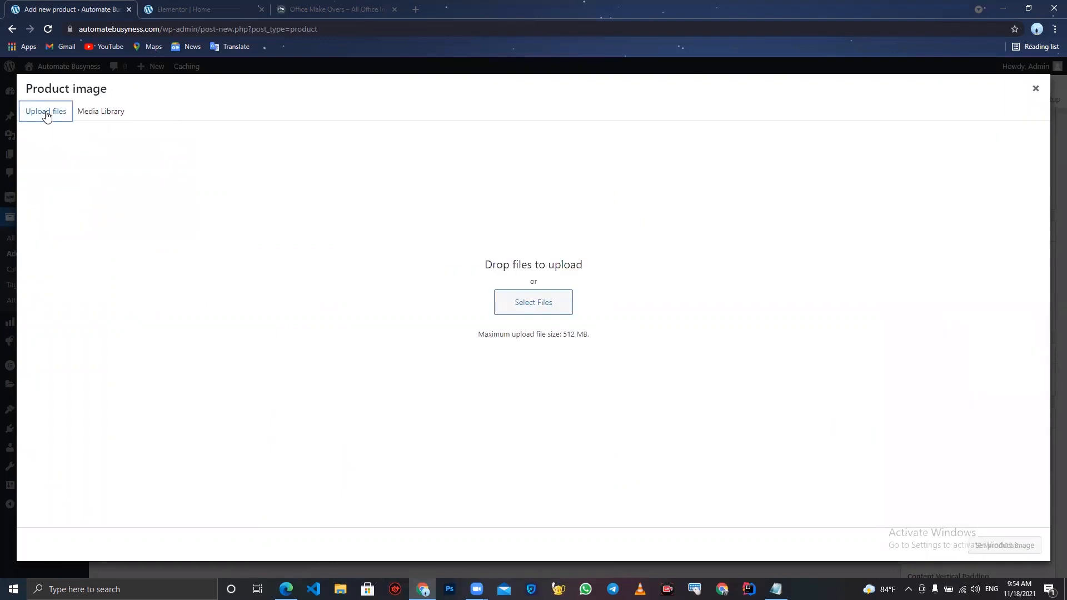
{"action": "left_click", "coordinate": [522, 303]}
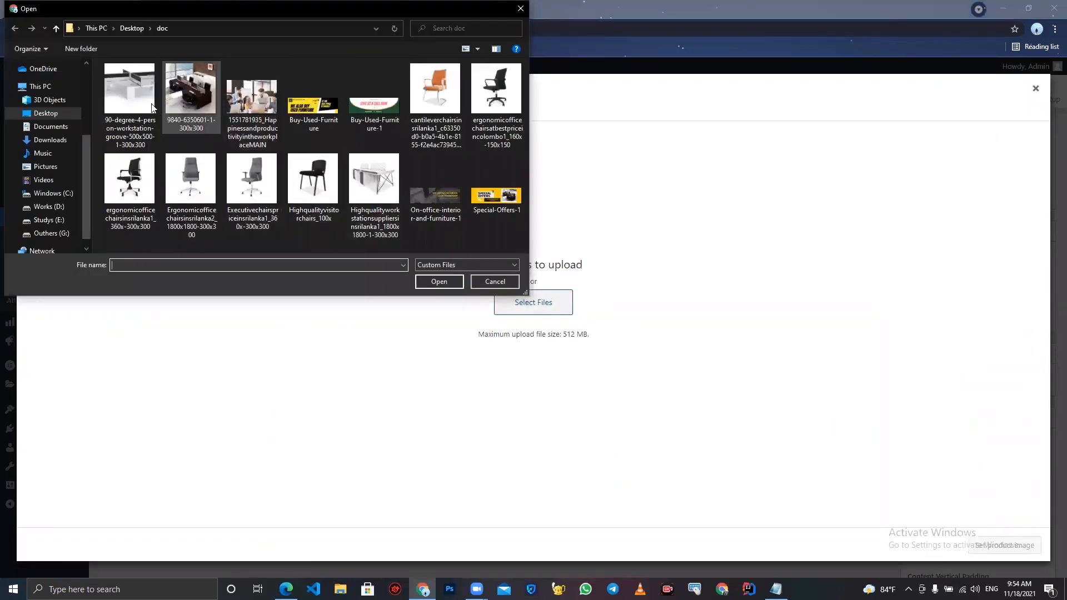
{"action": "double_click", "coordinate": [378, 186]}
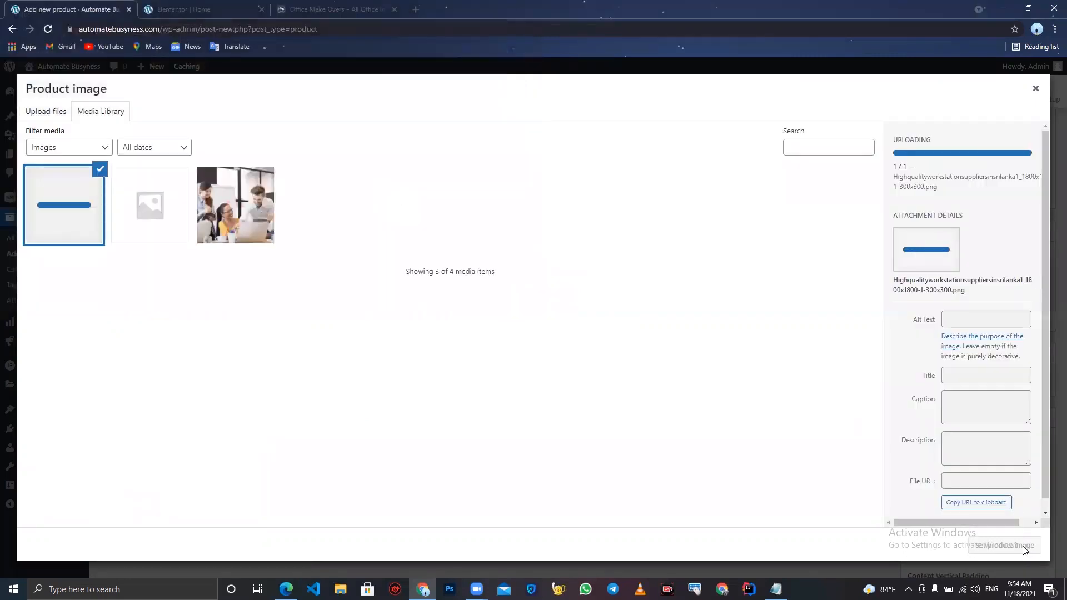
{"action": "left_click", "coordinate": [1024, 547]}
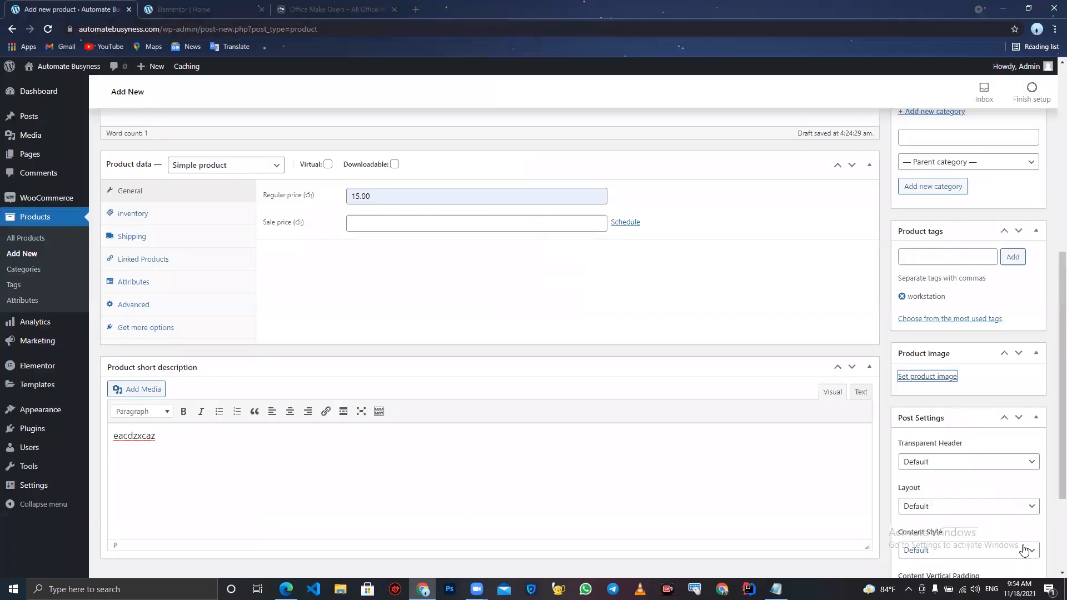
- Publish the High Quality Workstation product
{"action": "scroll", "coordinate": [1024, 548], "scroll_direction": "down", "scroll_amount": 3}
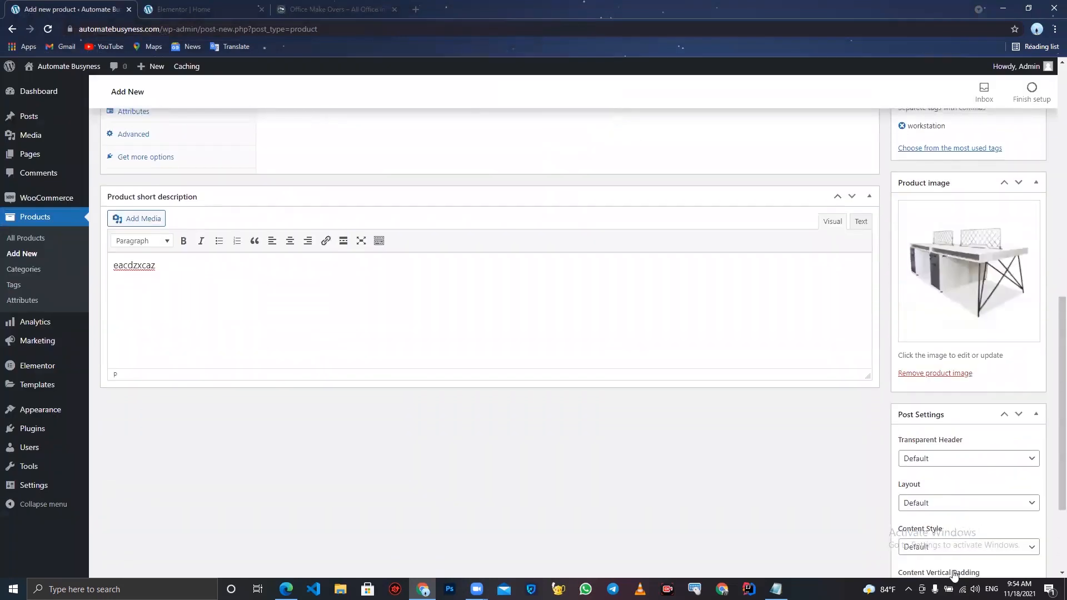
{"action": "scroll", "coordinate": [960, 512], "scroll_direction": "down", "scroll_amount": 2}
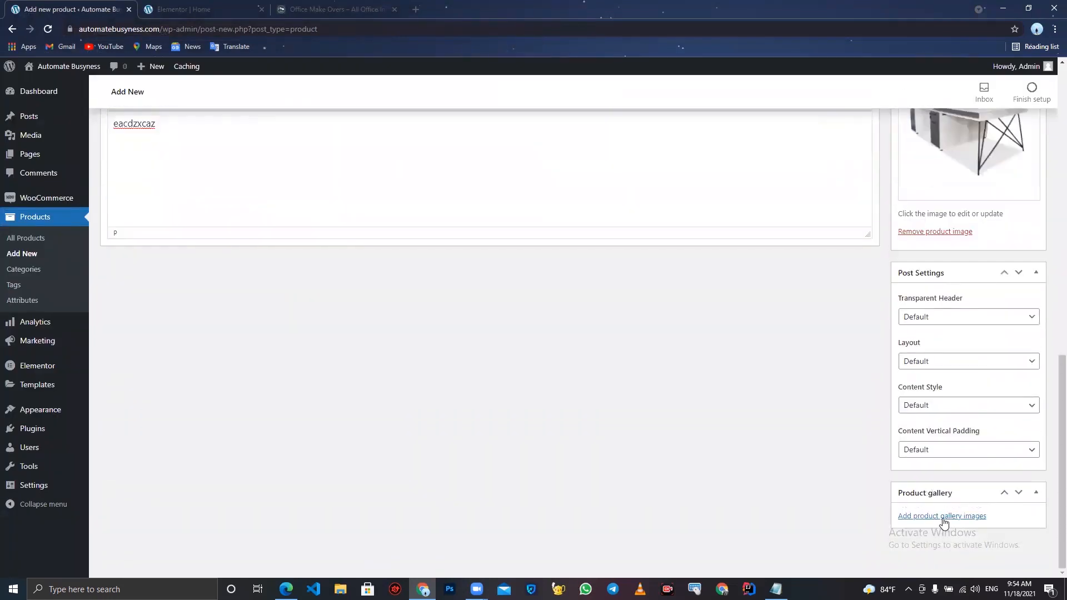
{"action": "scroll", "coordinate": [944, 523], "scroll_direction": "up", "scroll_amount": 10}
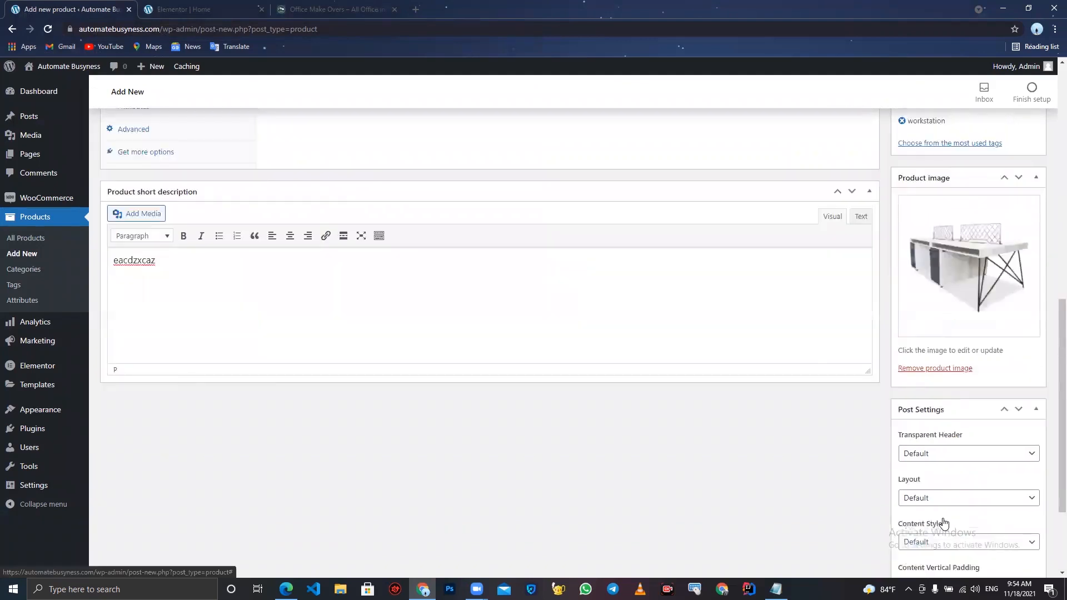
{"action": "left_click", "coordinate": [1020, 242]}
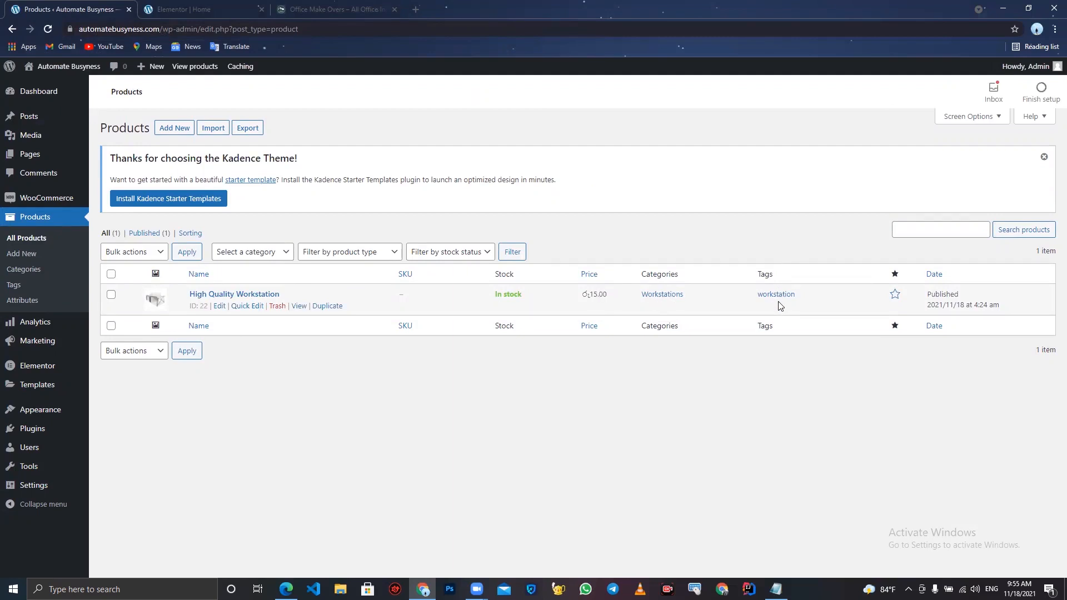
- Start a new product and name it F032 Platinum Ergonomic High Back Executive Chair, copied from the notepad
{"action": "left_click_drag", "start_coordinate": [931, 306], "coordinate": [989, 310]}
{"action": "left_click", "coordinate": [990, 310]}
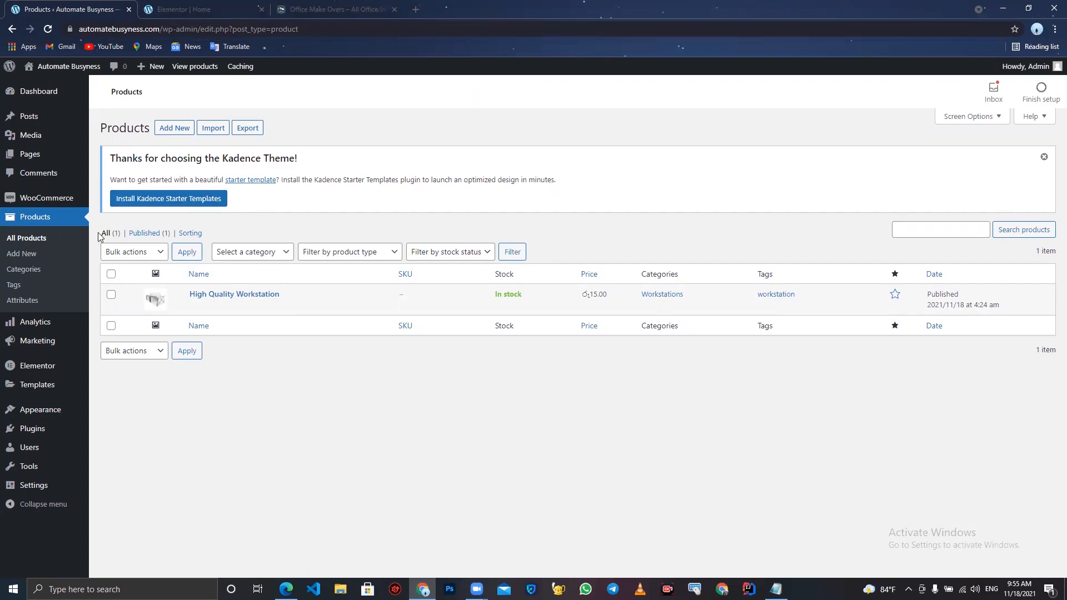
{"action": "left_click", "coordinate": [31, 261]}
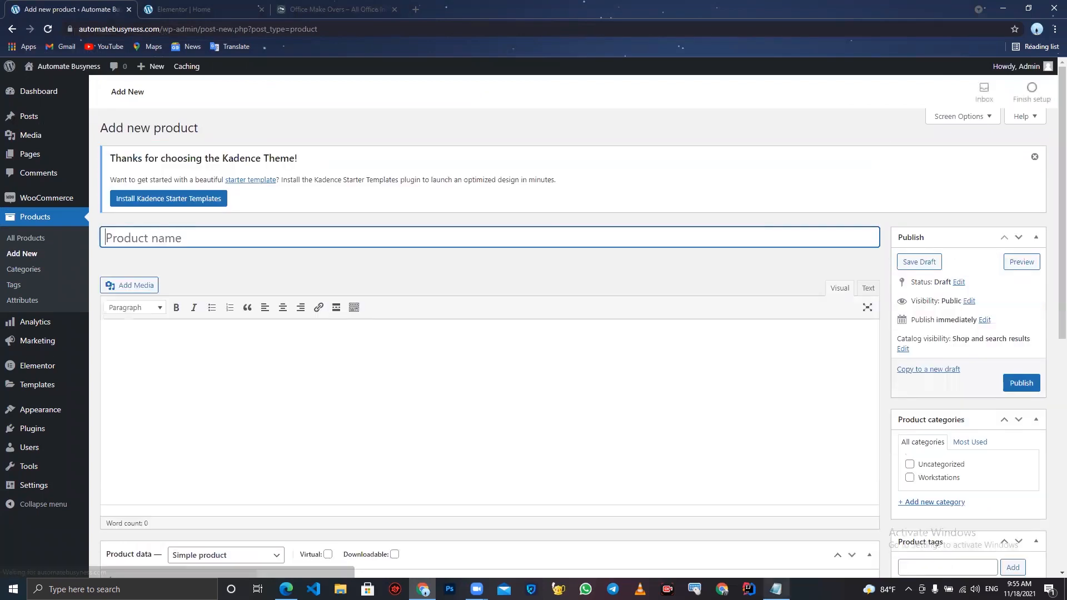
{"action": "left_click", "coordinate": [776, 589]}
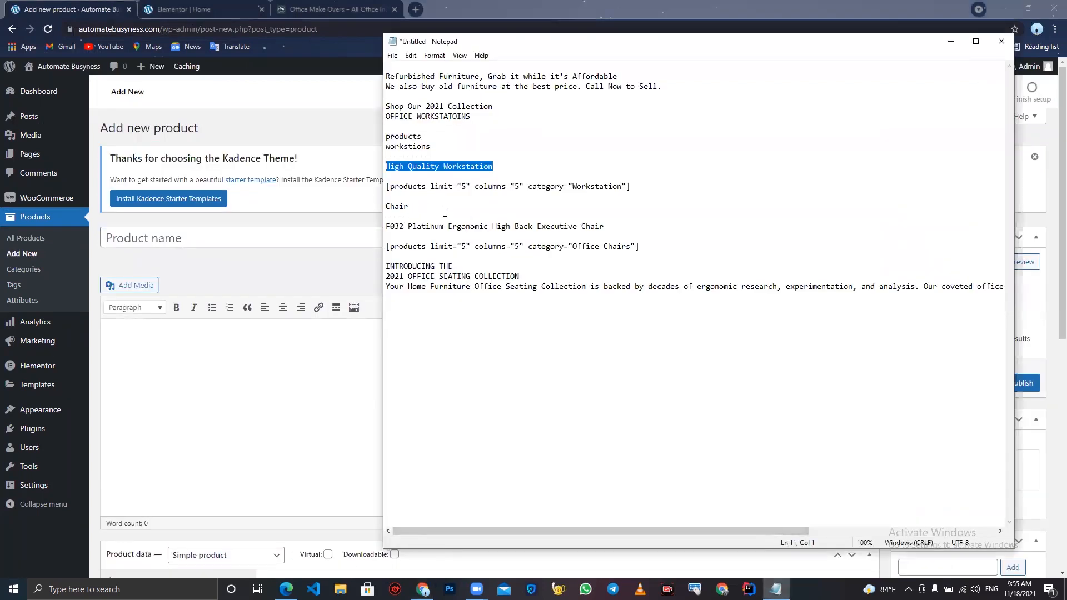
{"action": "left_click_drag", "start_coordinate": [612, 226], "coordinate": [378, 222]}
{"action": "key", "text": "ctrl+c"}
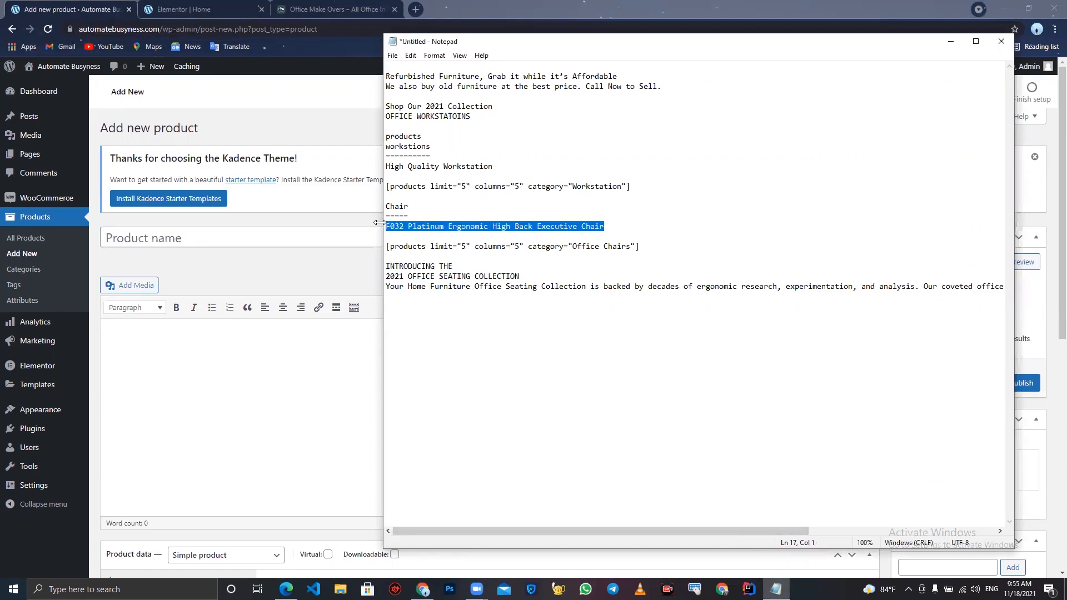
{"action": "left_click", "coordinate": [299, 240]}
{"action": "key", "text": "ctrl+v"}
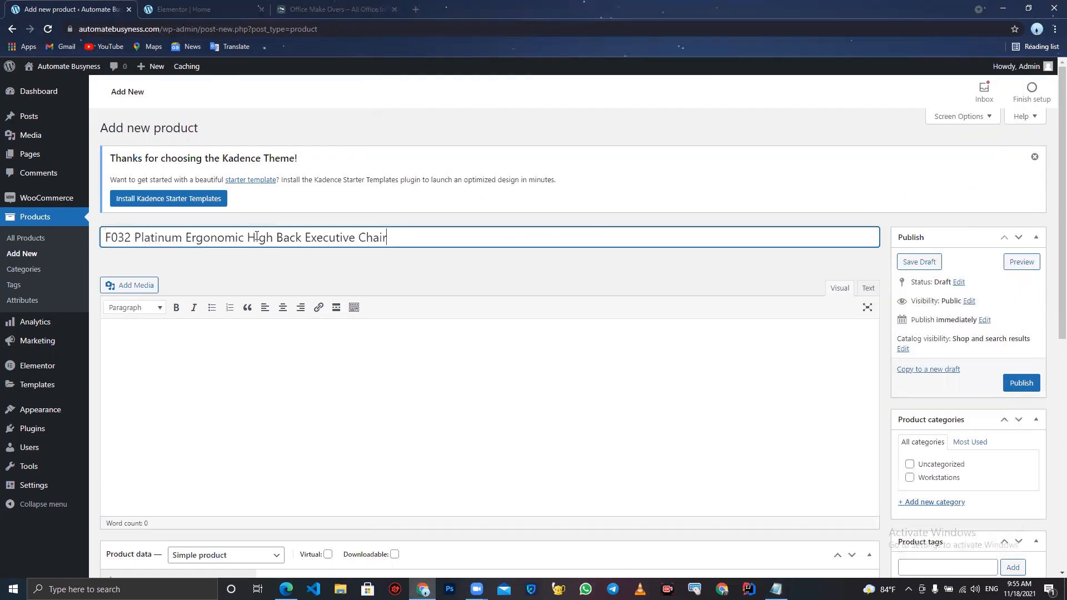
- Enter placeholder text saZ as the product description
{"action": "left_click", "coordinate": [247, 339]}
{"action": "type", "text": "saZ"}
{"action": "scroll", "coordinate": [246, 339], "scroll_direction": "down", "scroll_amount": 2}
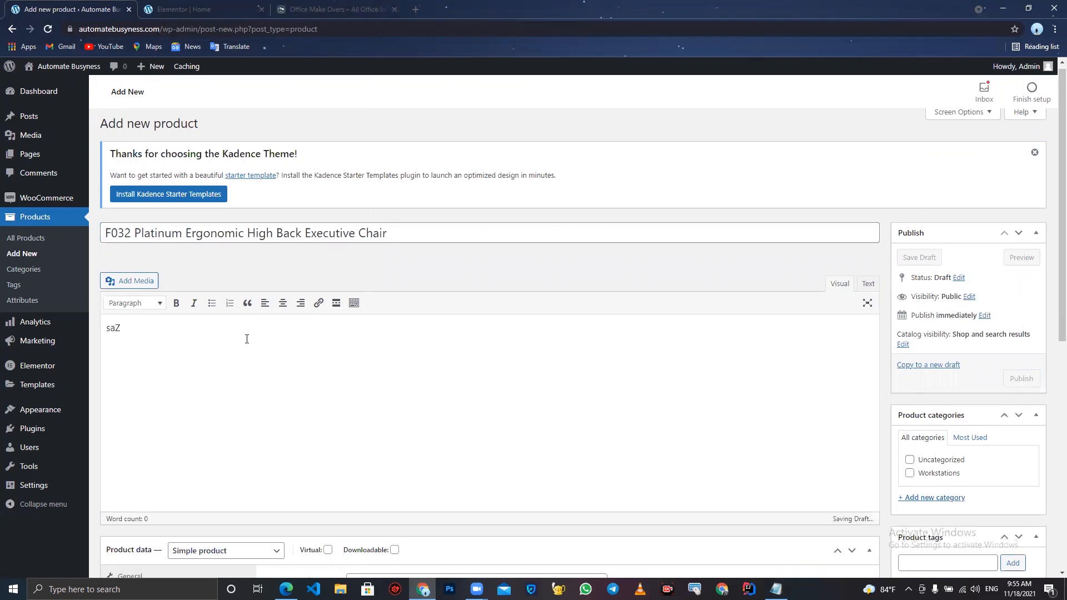
- Set the product's regular price to 25.00 from the suggested values
{"action": "left_click", "coordinate": [389, 493]}
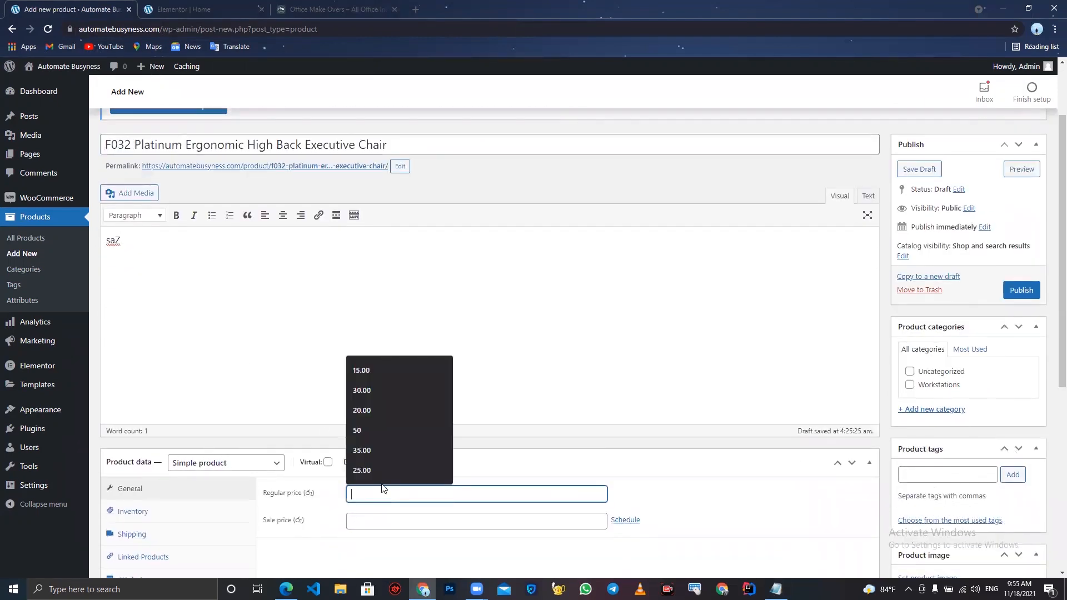
{"action": "left_click", "coordinate": [378, 470]}
{"action": "scroll", "coordinate": [377, 469], "scroll_direction": "down", "scroll_amount": 4}
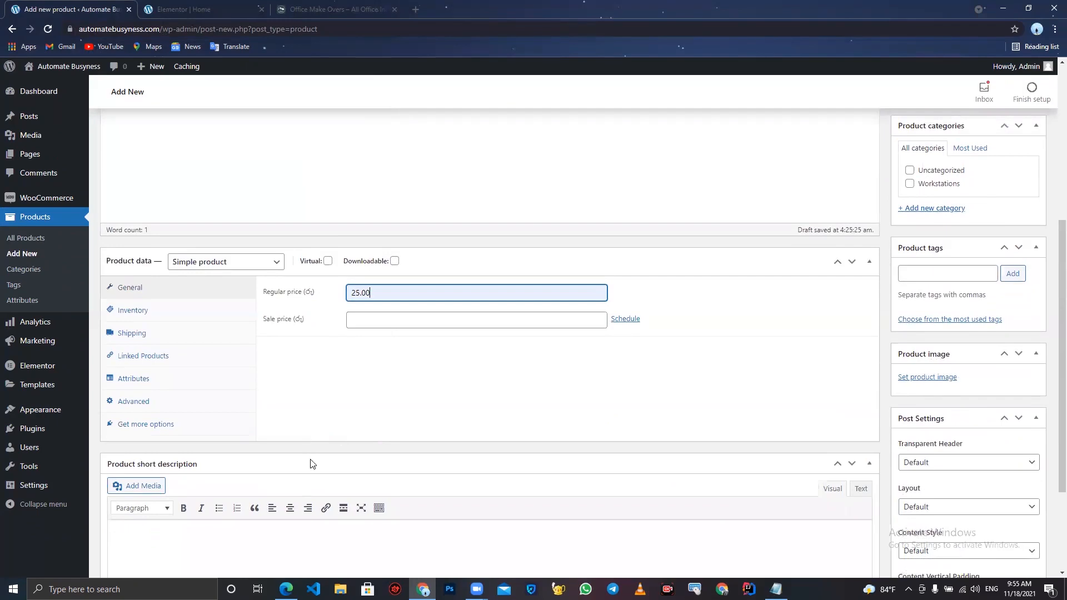
- Enter placeholder text scaZXCZ as the product short description
{"action": "scroll", "coordinate": [311, 474], "scroll_direction": "down", "scroll_amount": 2}
{"action": "left_click", "coordinate": [272, 459]}
{"action": "type", "text": "sZ"}
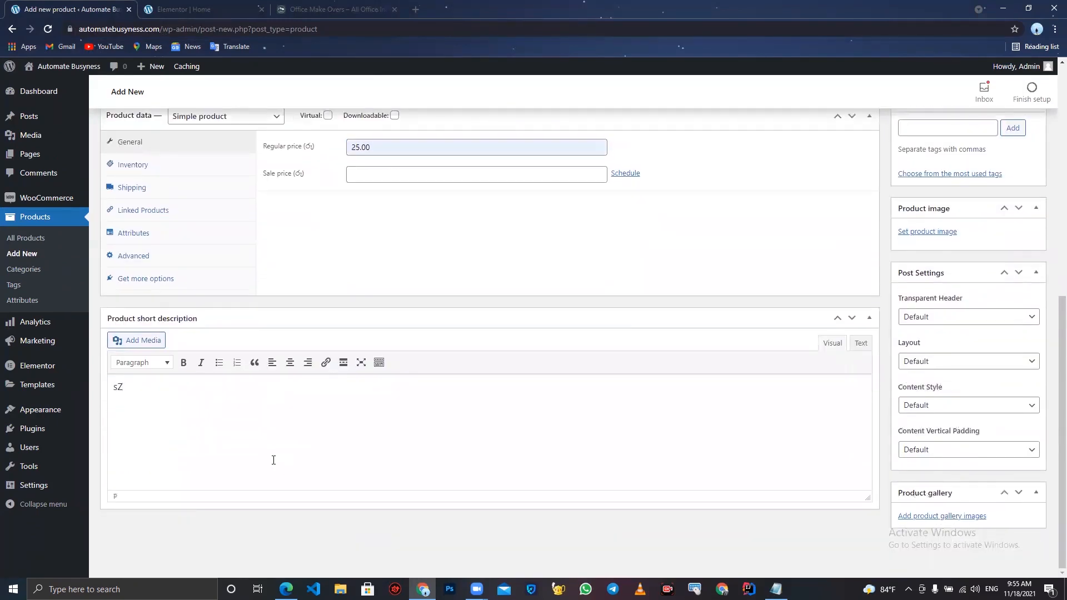
{"action": "type", "text": "caZXCZ"}
- Create a new product category named chairs for this product
{"action": "scroll", "coordinate": [977, 282], "scroll_direction": "up", "scroll_amount": 3}
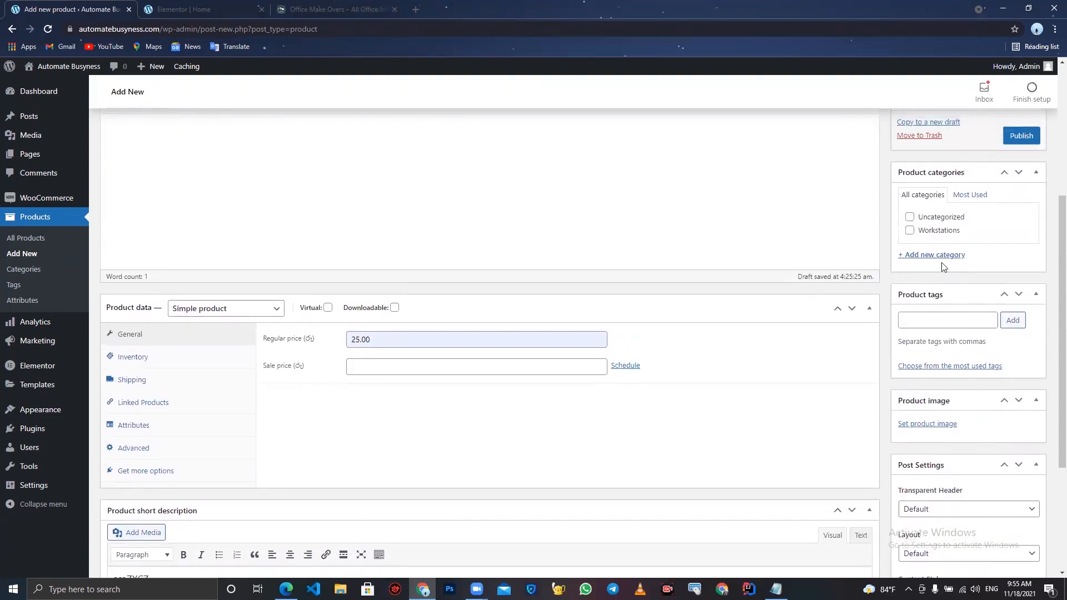
{"action": "scroll", "coordinate": [941, 268], "scroll_direction": "up", "scroll_amount": 1}
{"action": "left_click", "coordinate": [938, 275]}
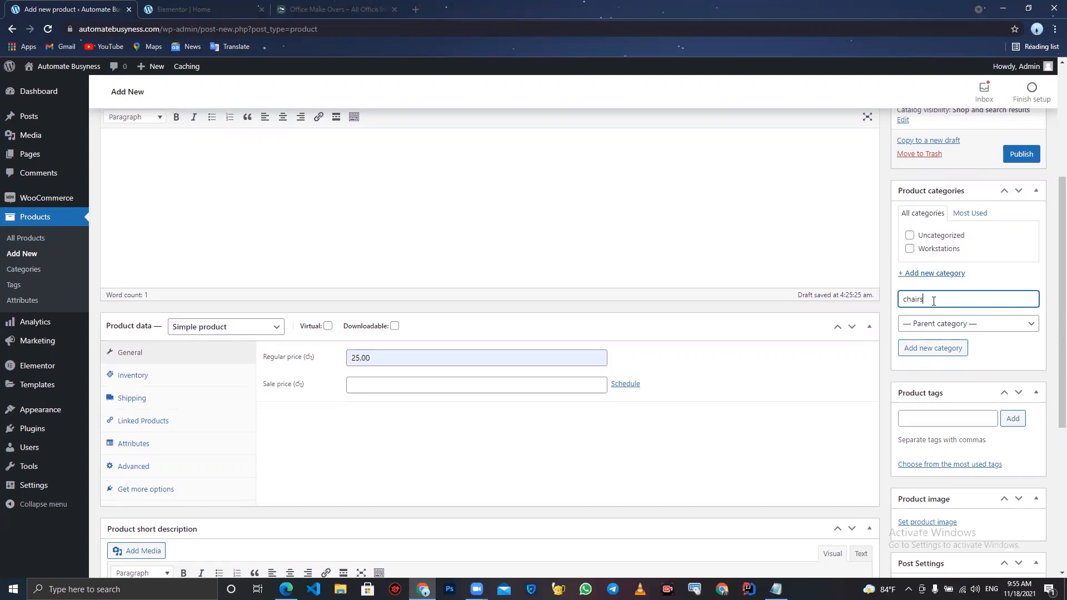
{"action": "left_click", "coordinate": [931, 348]}
{"action": "scroll", "coordinate": [932, 348], "scroll_direction": "up", "scroll_amount": 1}
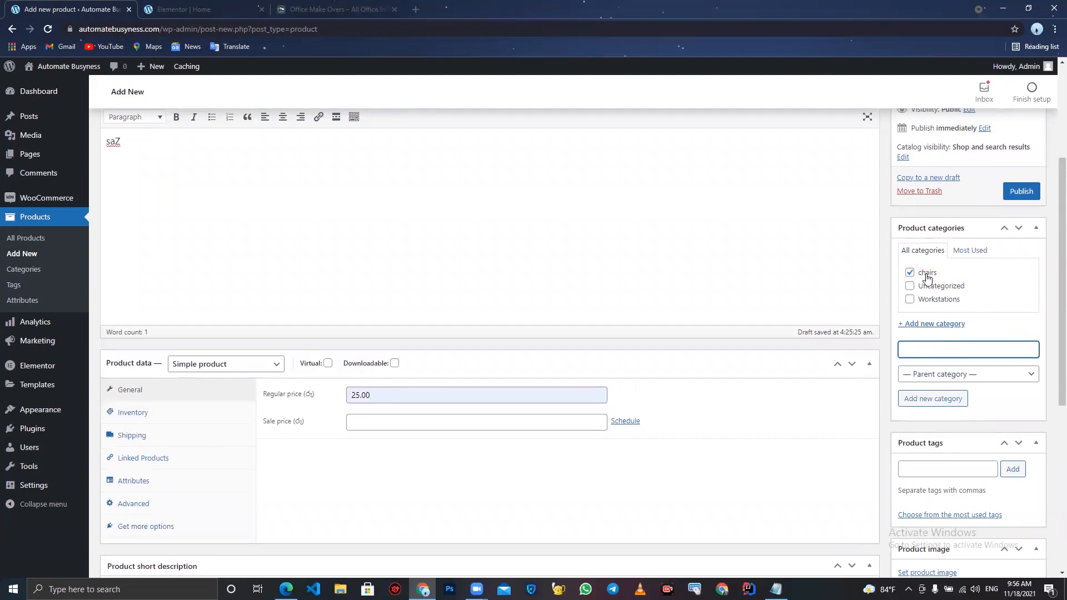
{"action": "left_click", "coordinate": [910, 299]}
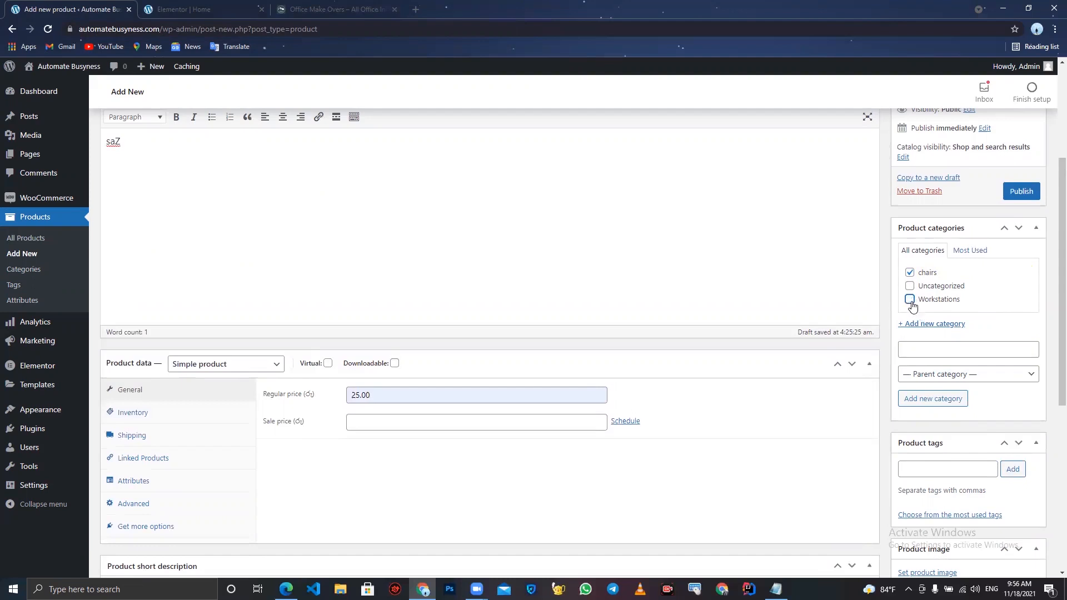
- Add the product tags chairs and office chairs
{"action": "scroll", "coordinate": [913, 307], "scroll_direction": "down", "scroll_amount": 3}
{"action": "left_click", "coordinate": [931, 332]}
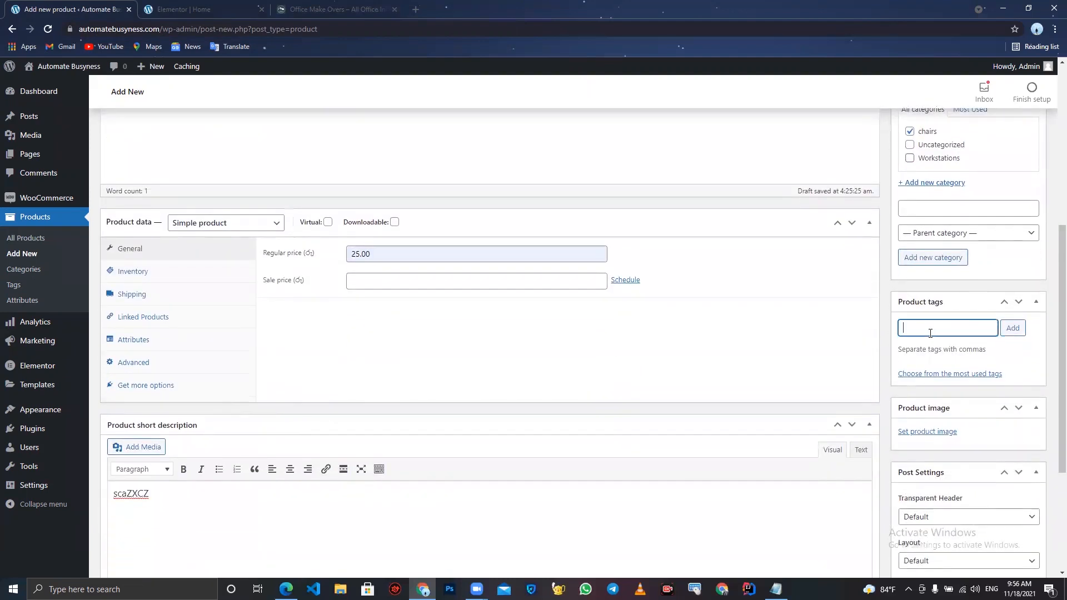
{"action": "type", "text": "chairs"}
{"action": "left_click", "coordinate": [1021, 332]}
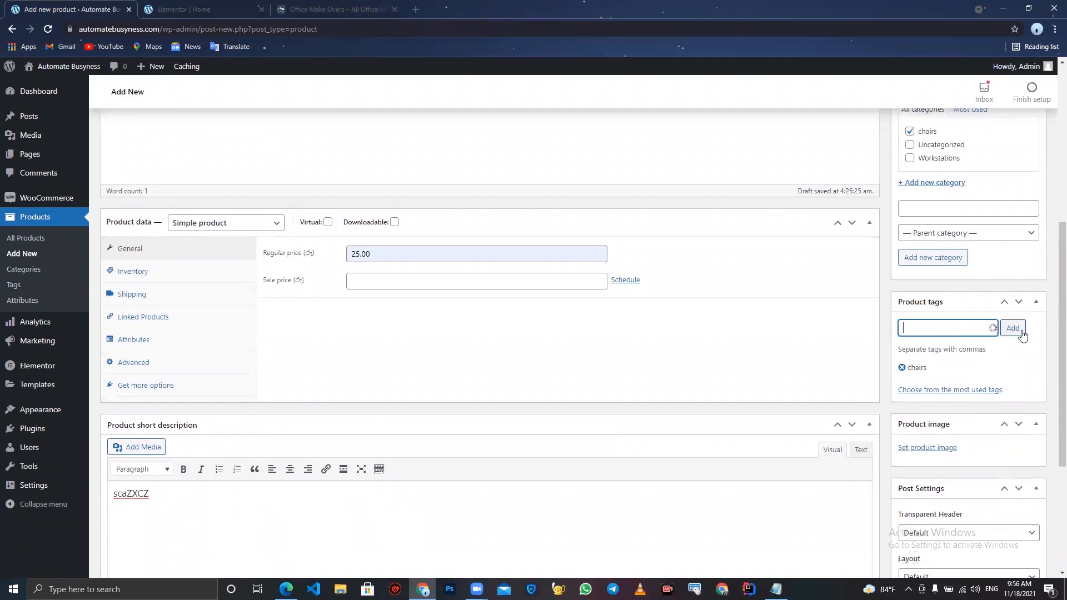
{"action": "type", "text": "office chairs"}
{"action": "left_click", "coordinate": [1011, 331]}
- Upload the ergonomicofficechairsinsrilanka1_360x-300x300 image and set it as the product image
{"action": "scroll", "coordinate": [1004, 356], "scroll_direction": "down", "scroll_amount": 2}
{"action": "left_click", "coordinate": [905, 323]}
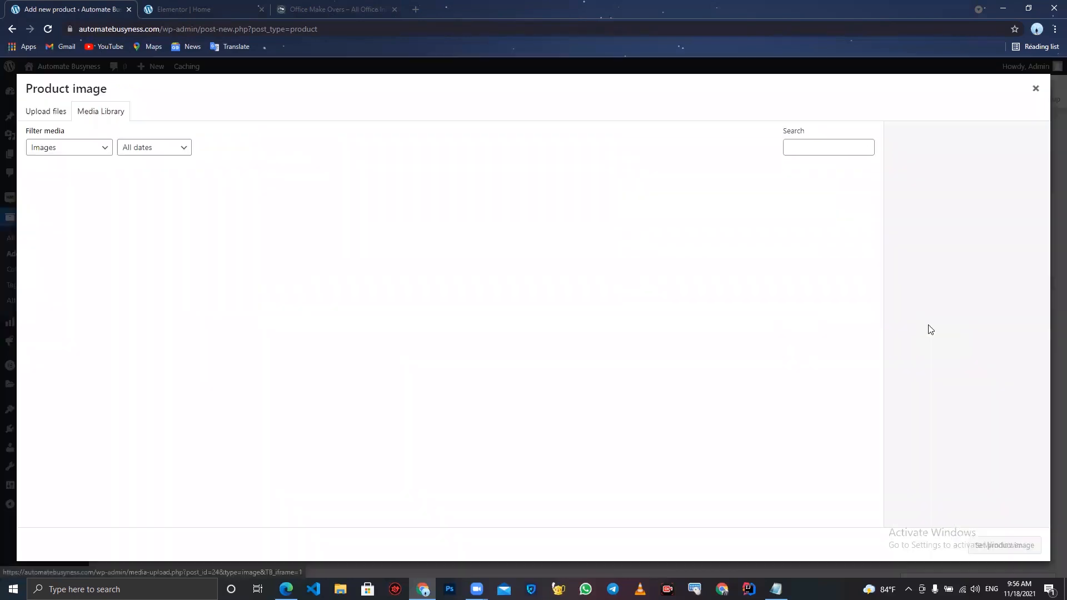
{"action": "left_click", "coordinate": [55, 114]}
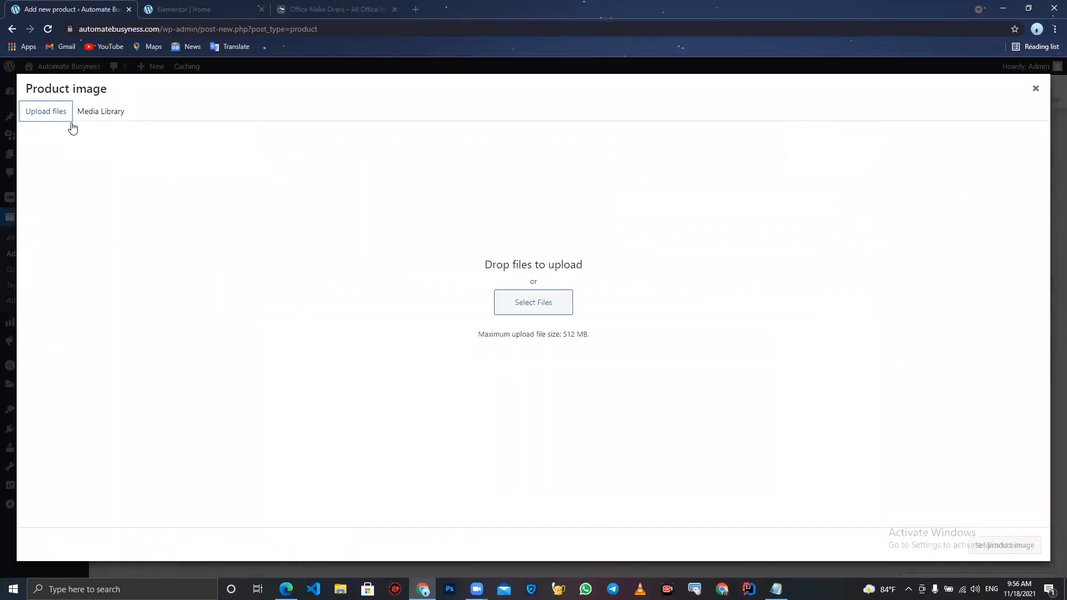
{"action": "left_click", "coordinate": [507, 314]}
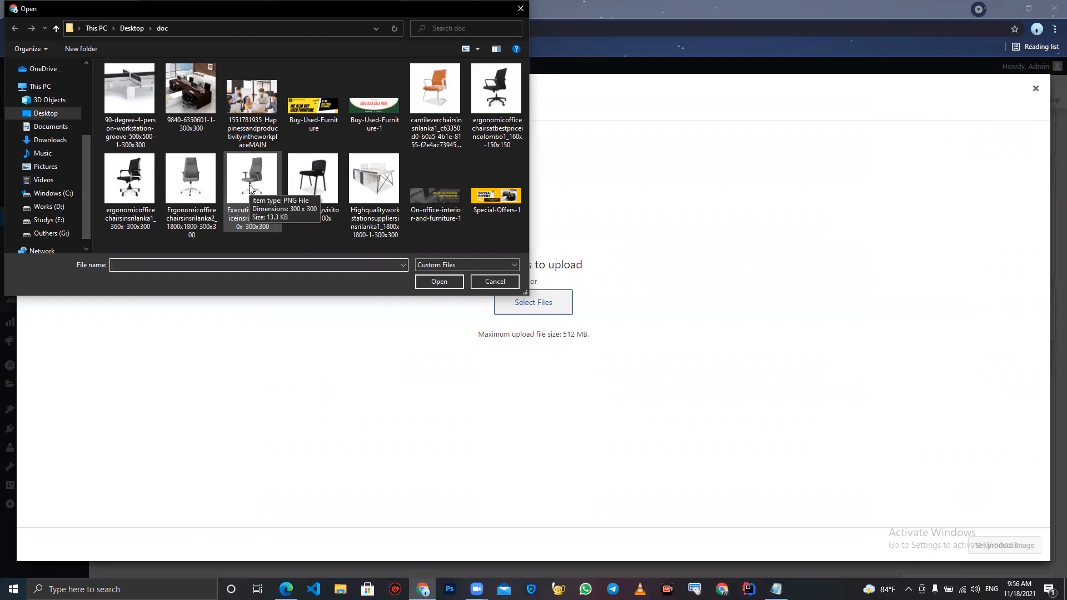
{"action": "double_click", "coordinate": [136, 182]}
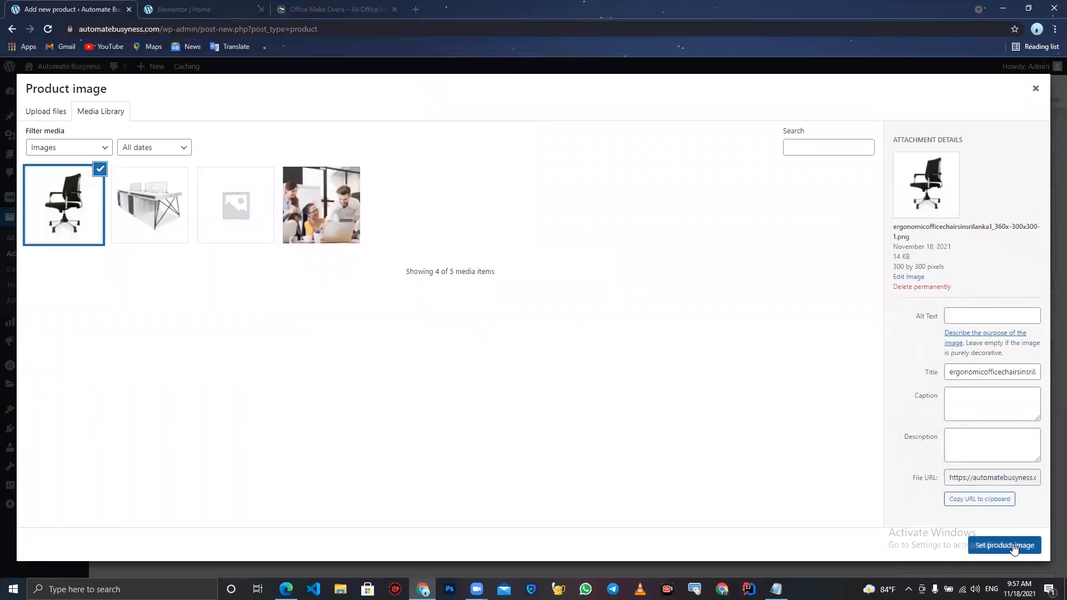
{"action": "left_click", "coordinate": [1004, 546]}
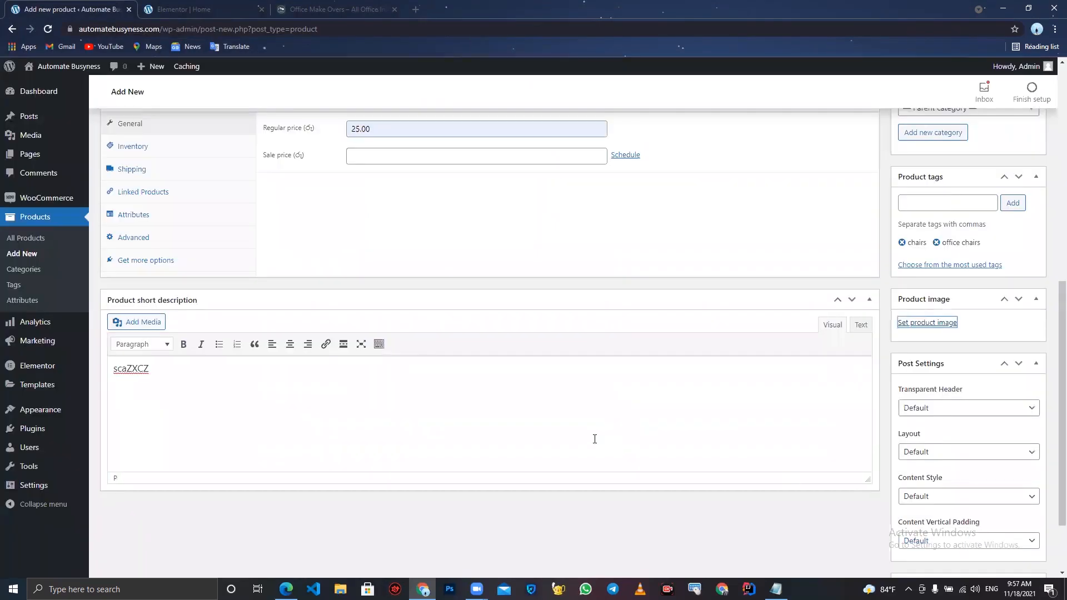
- Set the product's inventory stock status to Out of stock
{"action": "scroll", "coordinate": [594, 439], "scroll_direction": "down", "scroll_amount": 2}
{"action": "scroll", "coordinate": [593, 440], "scroll_direction": "up", "scroll_amount": 4}
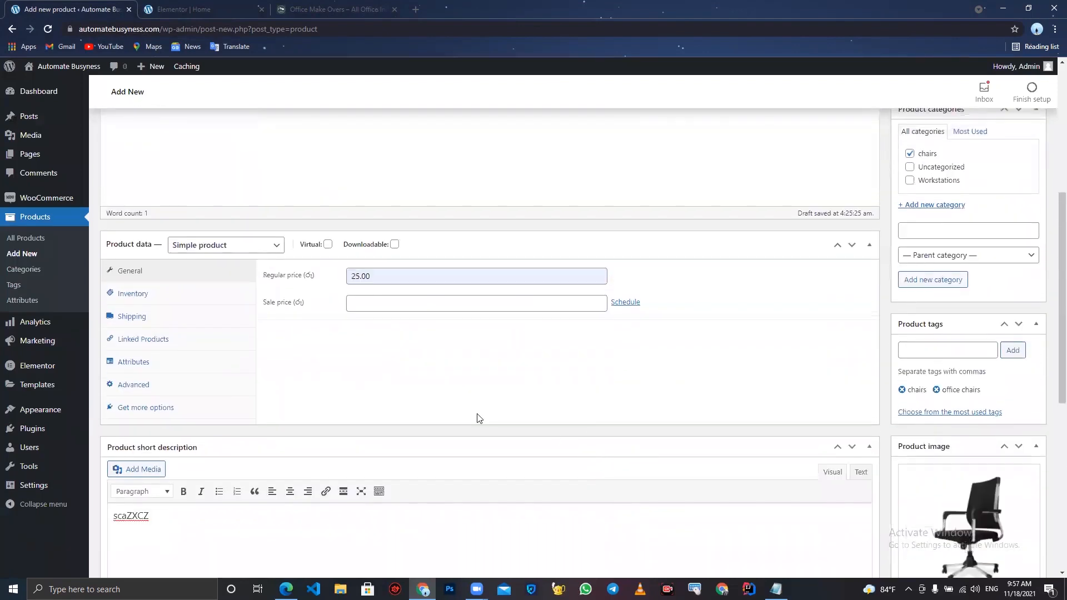
{"action": "left_click", "coordinate": [198, 289]}
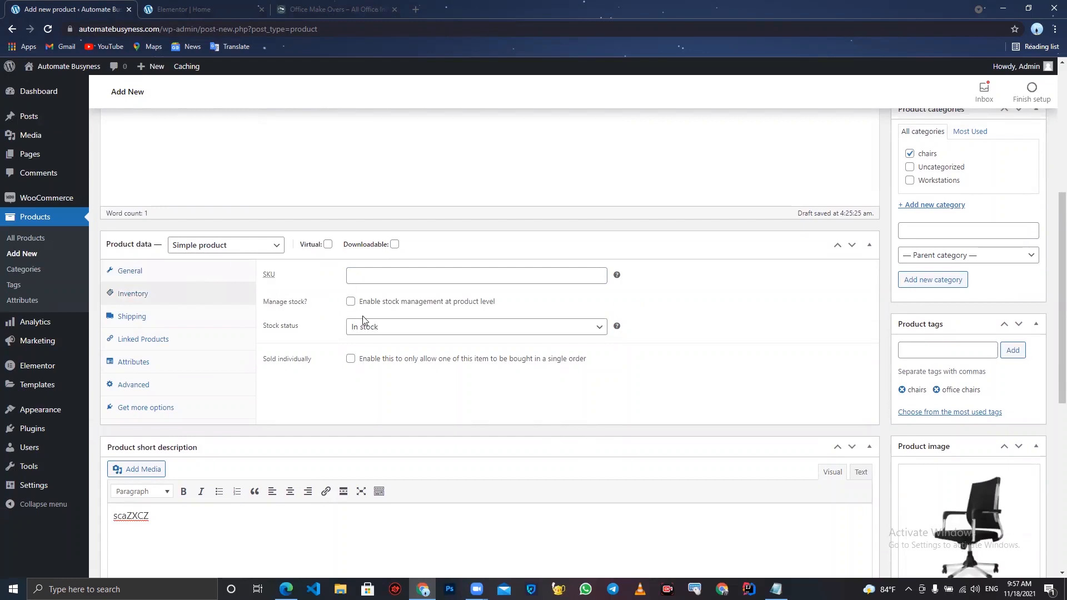
{"action": "left_click", "coordinate": [375, 327]}
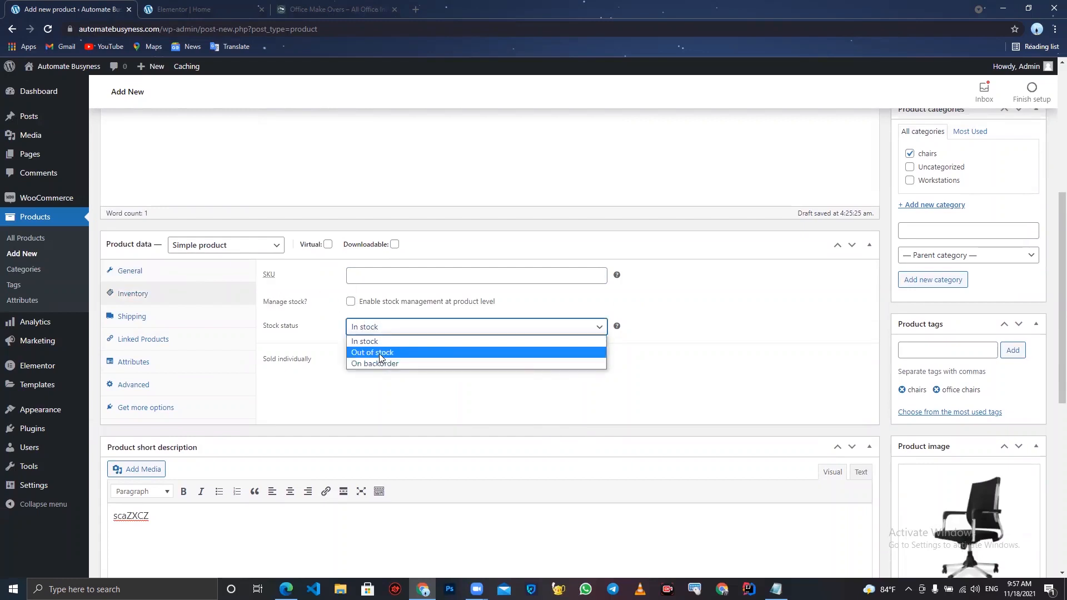
{"action": "left_click", "coordinate": [379, 354]}
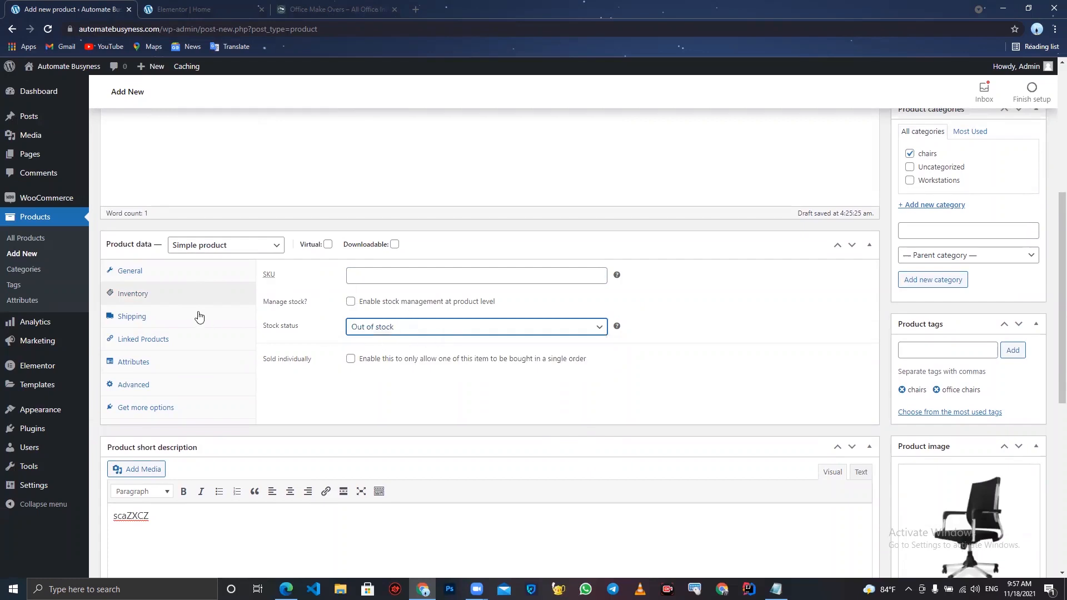
- Review the remaining product data tabs: shipping, linked products, attributes, advanced and extension options
{"action": "left_click", "coordinate": [181, 316]}
{"action": "left_click", "coordinate": [390, 277]}
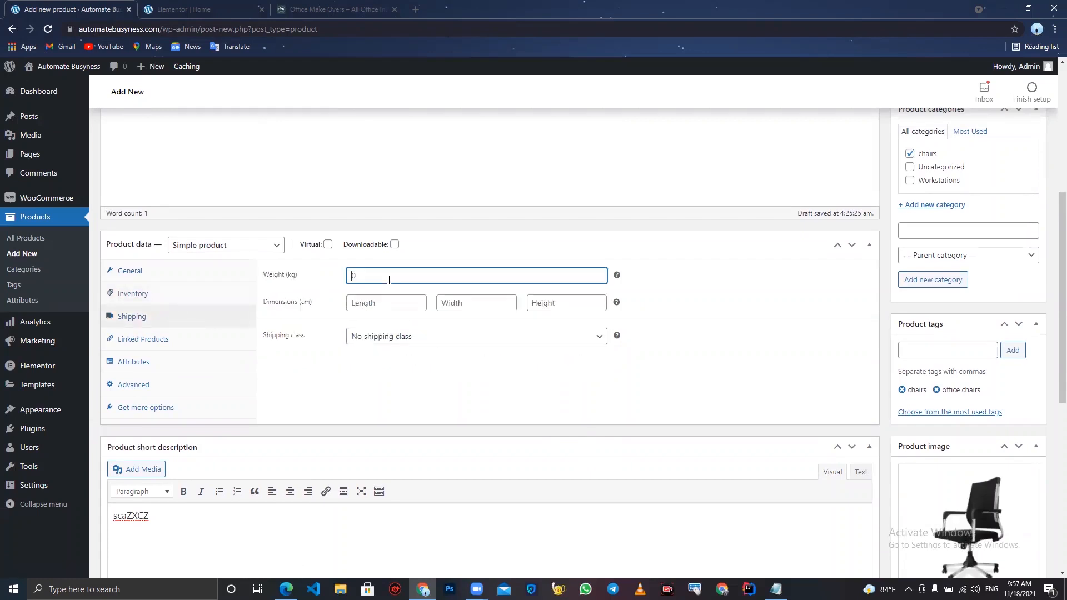
{"action": "left_click", "coordinate": [387, 302]}
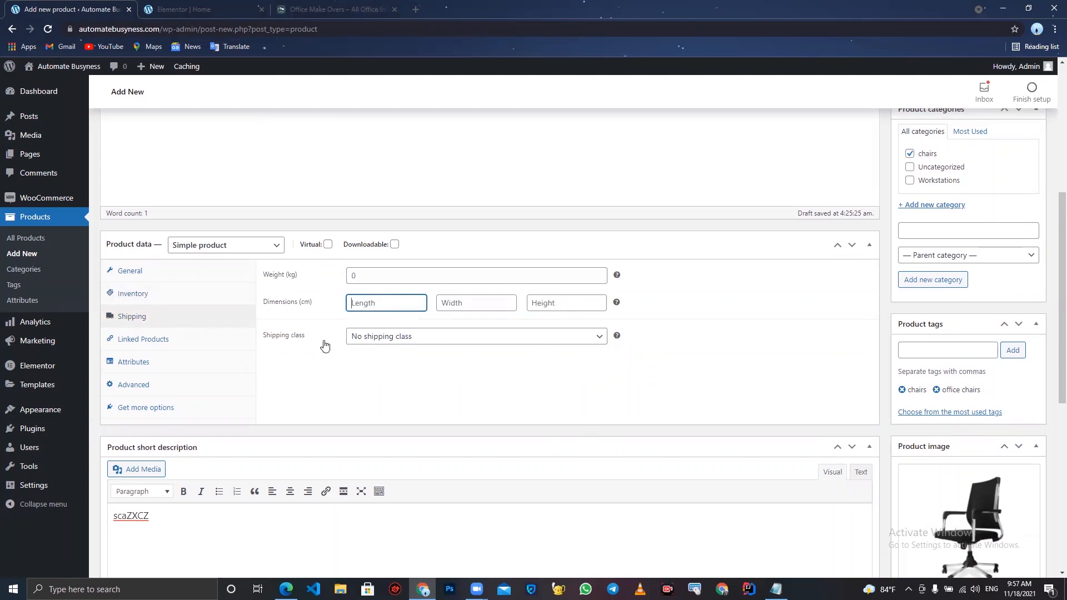
{"action": "left_click", "coordinate": [156, 341]}
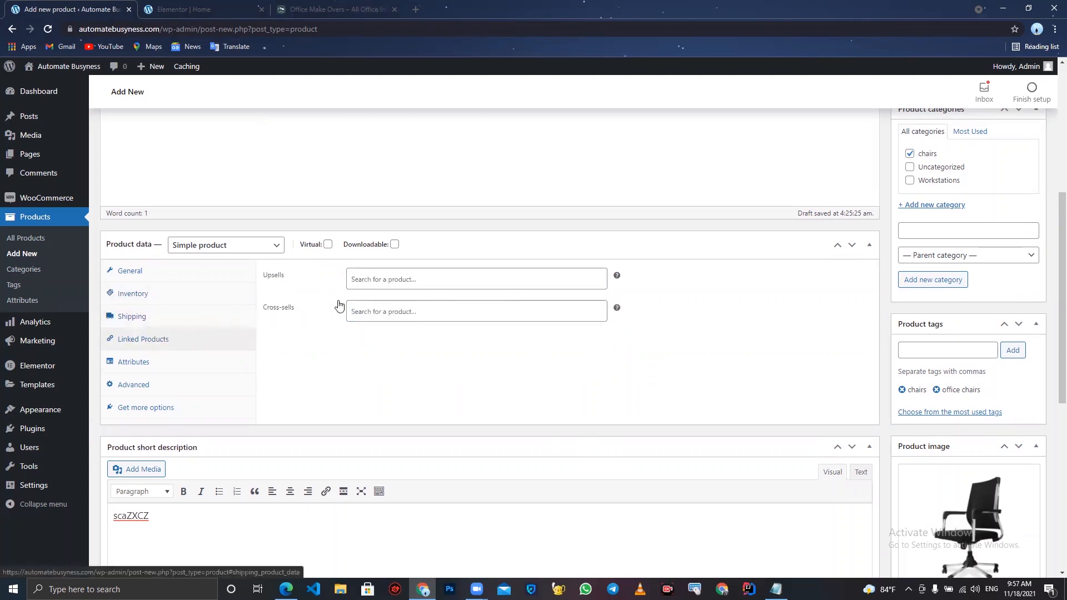
{"action": "left_click", "coordinate": [381, 281]}
{"action": "left_click", "coordinate": [383, 317]}
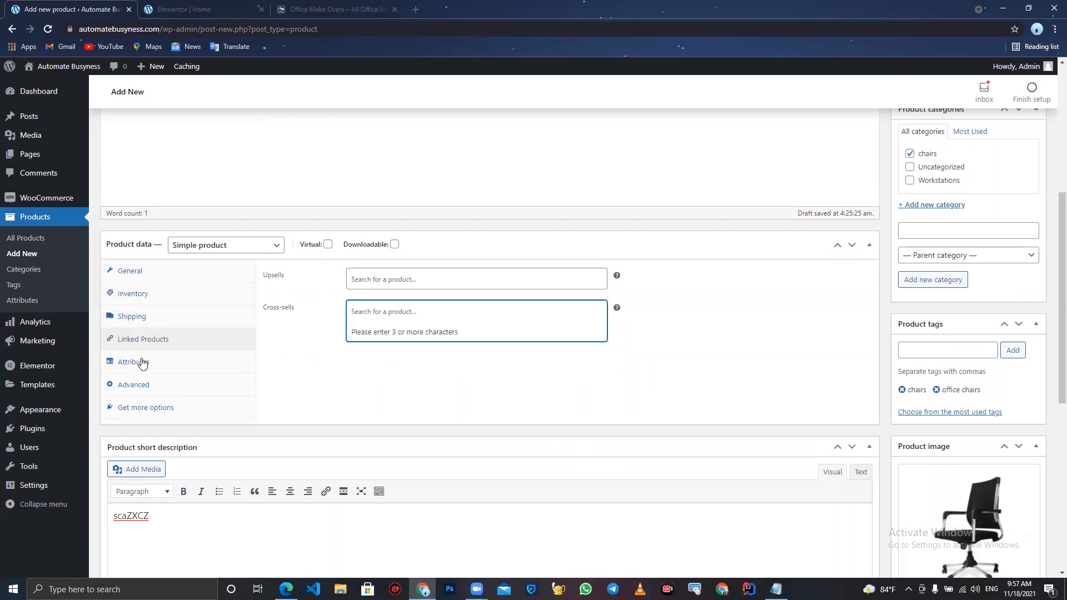
{"action": "left_click", "coordinate": [392, 306]}
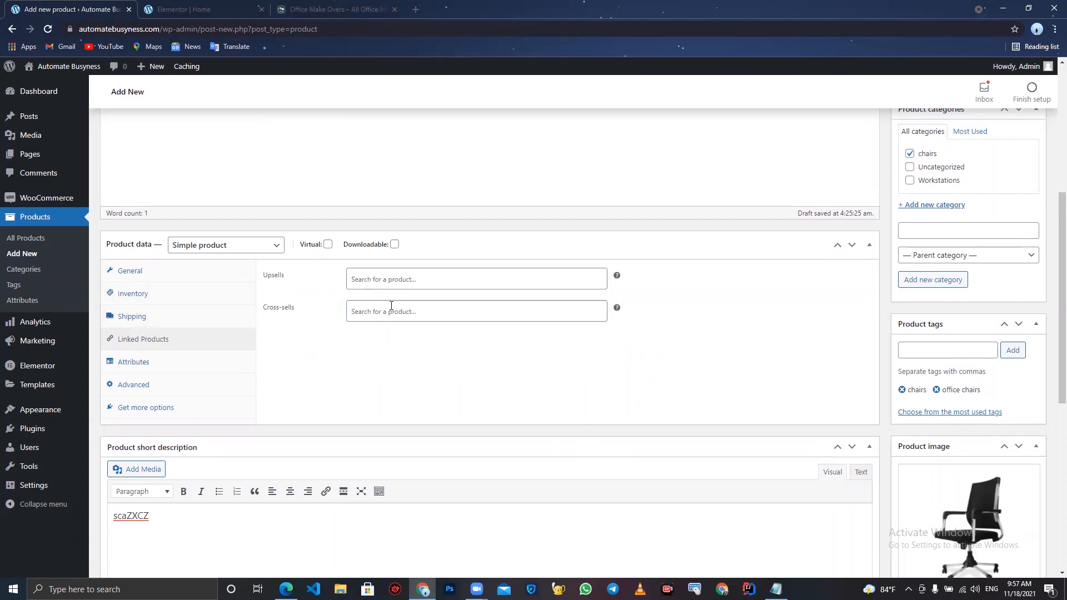
{"action": "left_click", "coordinate": [180, 362]}
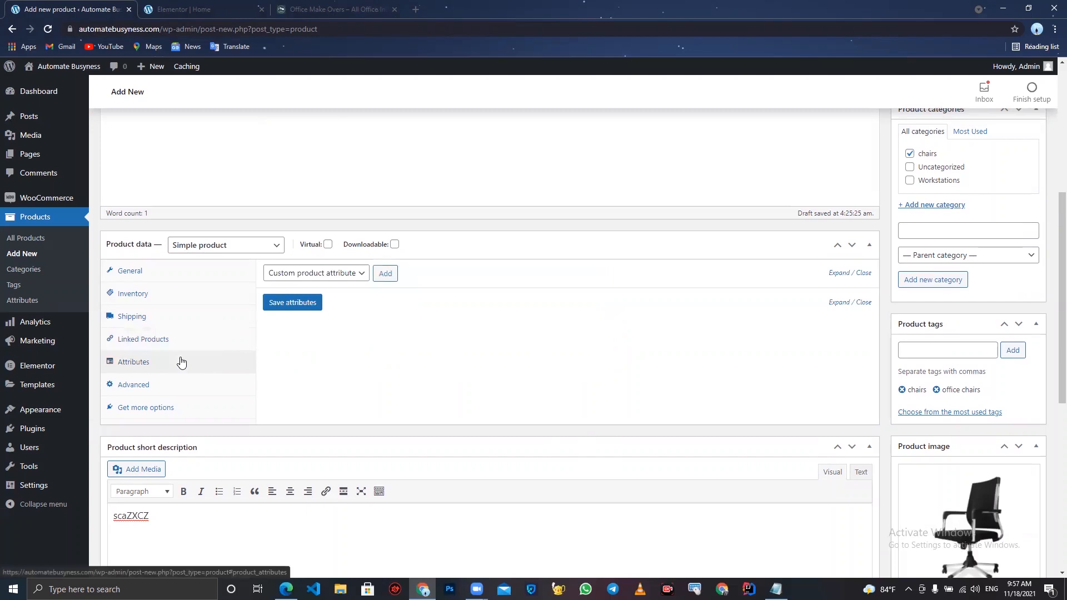
{"action": "left_click", "coordinate": [173, 388]}
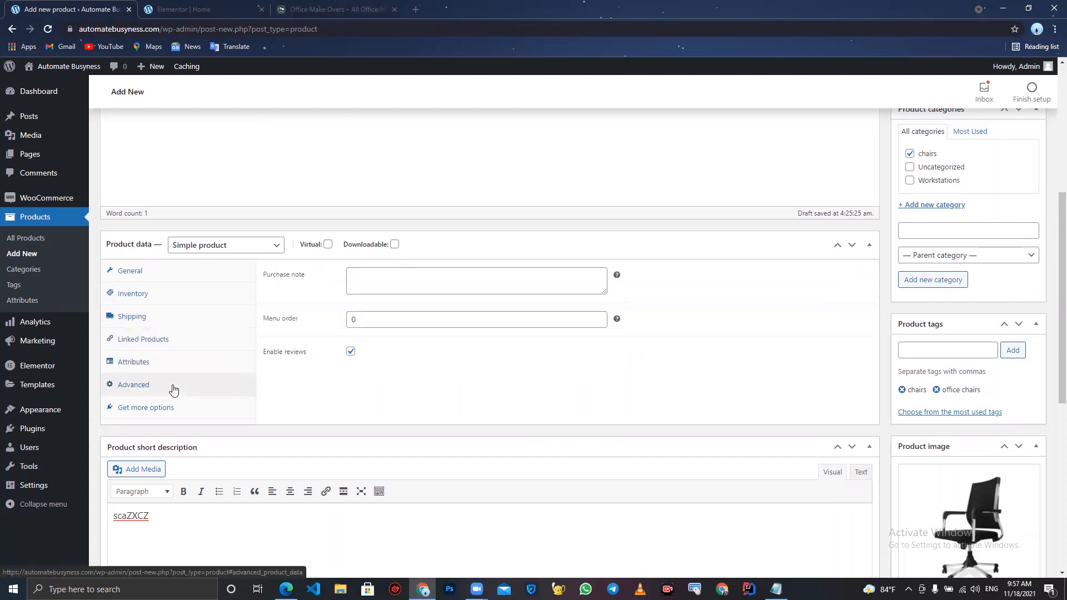
{"action": "left_click", "coordinate": [173, 412]}
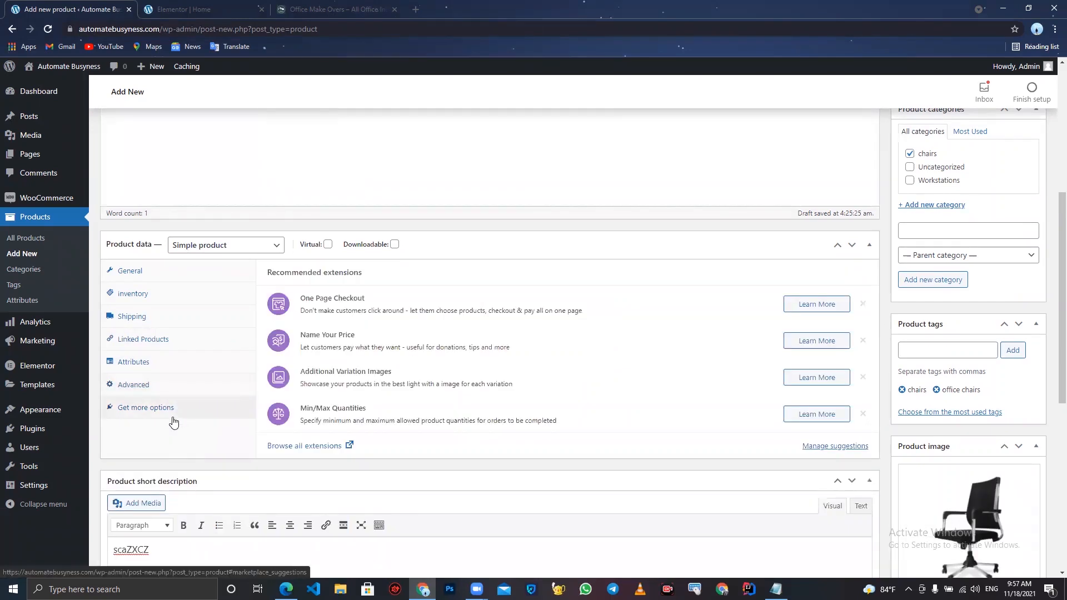
- Publish the chair product and return to the All Products list
{"action": "scroll", "coordinate": [172, 420], "scroll_direction": "up", "scroll_amount": 6}
{"action": "left_click", "coordinate": [1022, 384]}
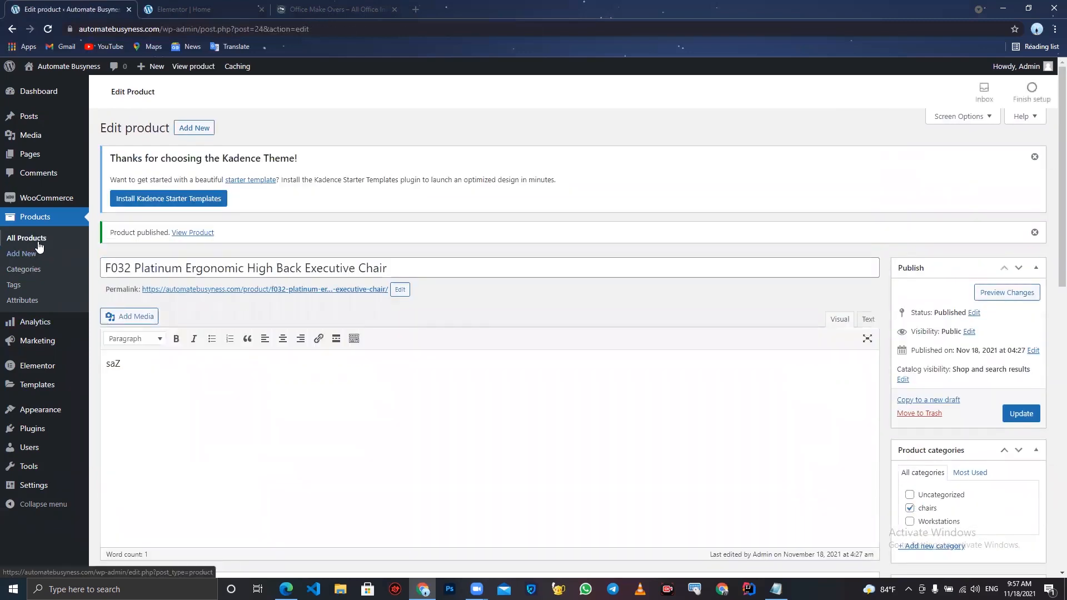
{"action": "left_click", "coordinate": [40, 245]}
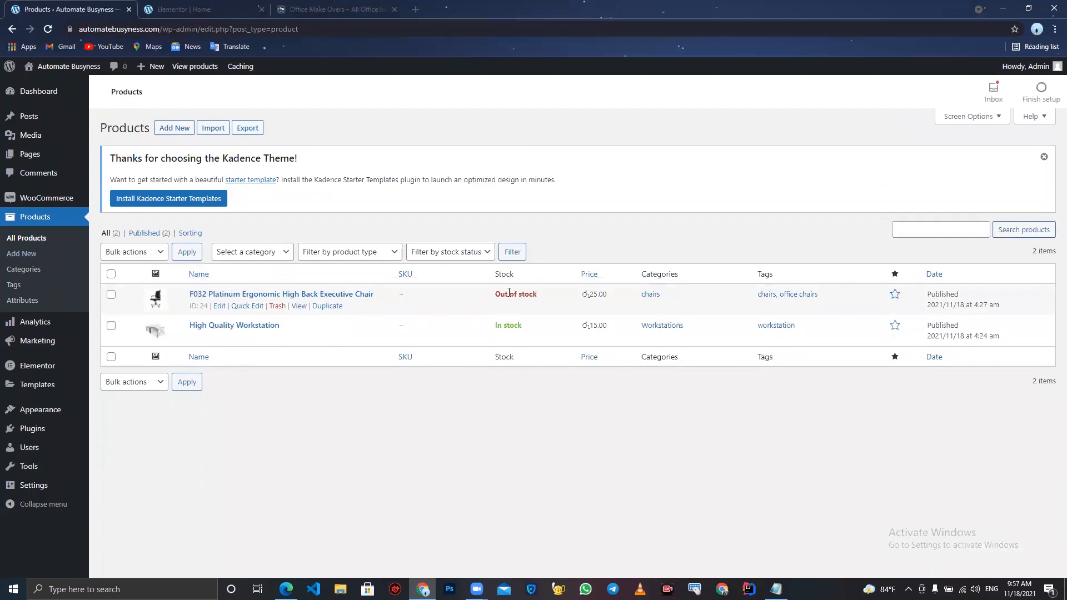
{"action": "left_click_drag", "start_coordinate": [496, 294], "coordinate": [501, 327]}
{"action": "left_click", "coordinate": [548, 298]}
{"action": "left_click", "coordinate": [502, 329]}
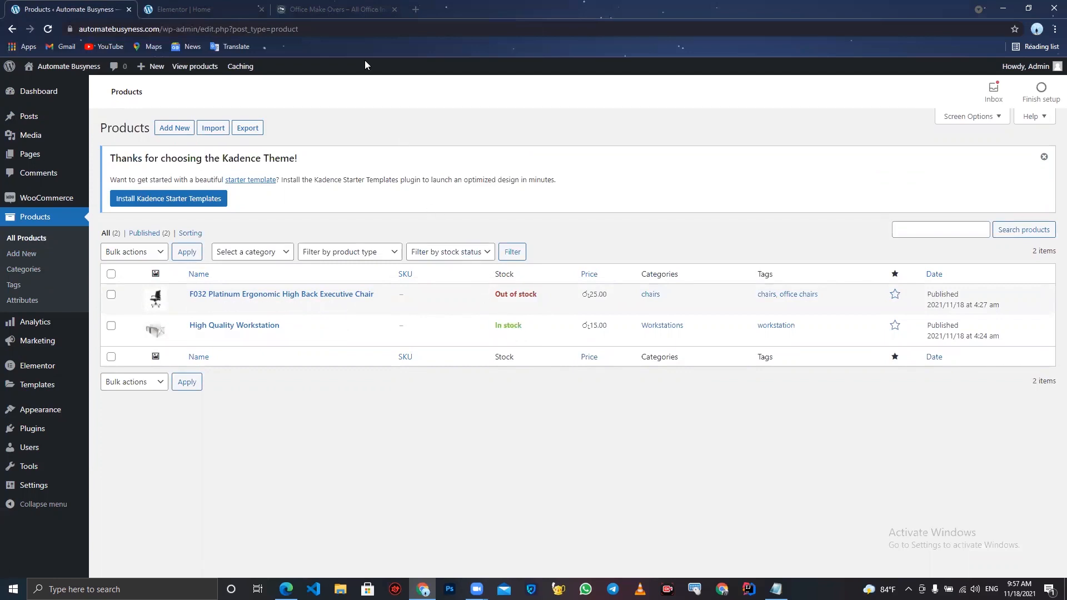
{"action": "left_click", "coordinate": [204, 5]}
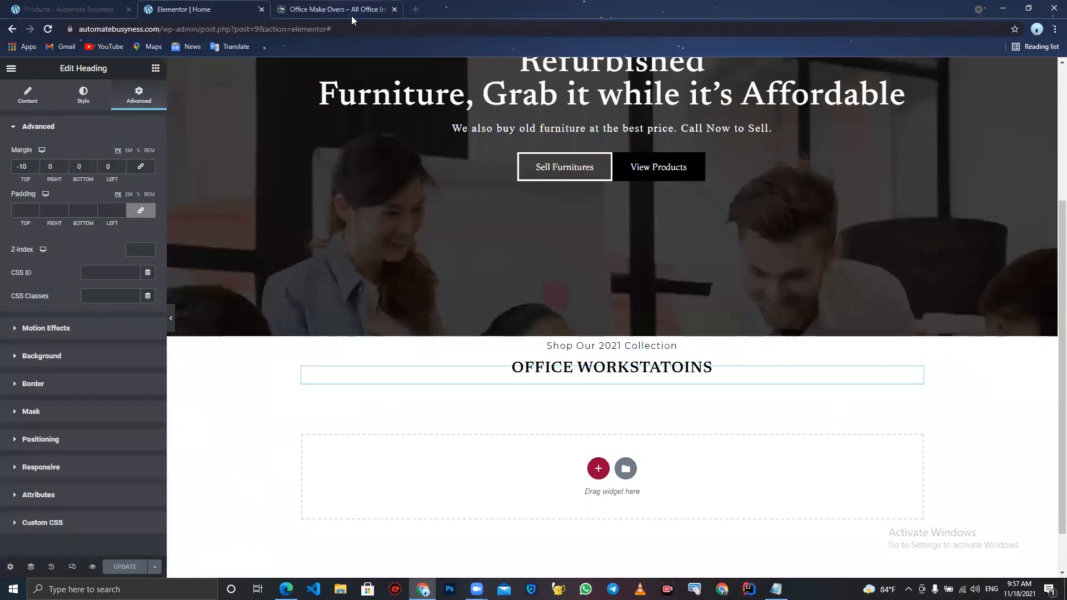
{"action": "left_click", "coordinate": [78, 9]}
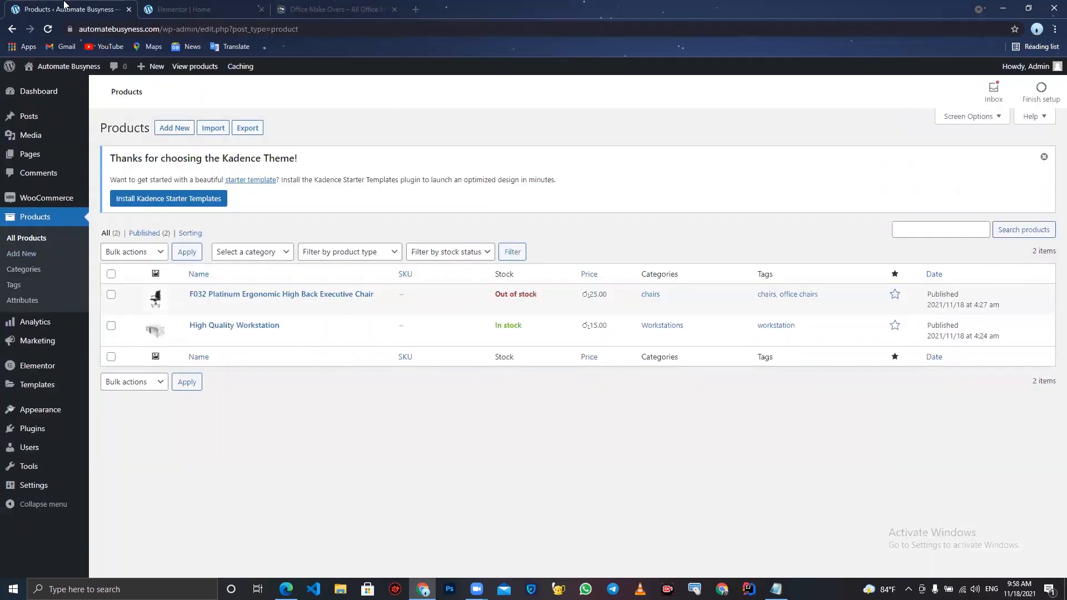
- Open the live site in a new tab and view its Home page
{"action": "right_click", "coordinate": [48, 67]}
{"action": "left_click", "coordinate": [74, 72]}
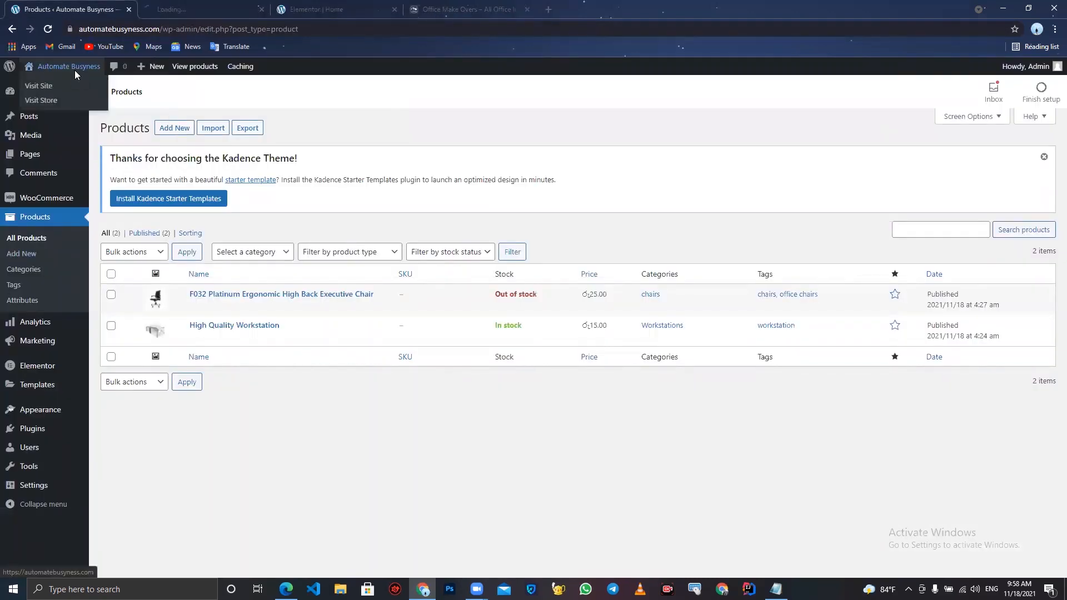
{"action": "left_click", "coordinate": [360, 5]}
{"action": "left_click", "coordinate": [240, 4]}
{"action": "left_click_drag", "start_coordinate": [345, 4], "coordinate": [203, 4]}
{"action": "left_click", "coordinate": [334, 4]}
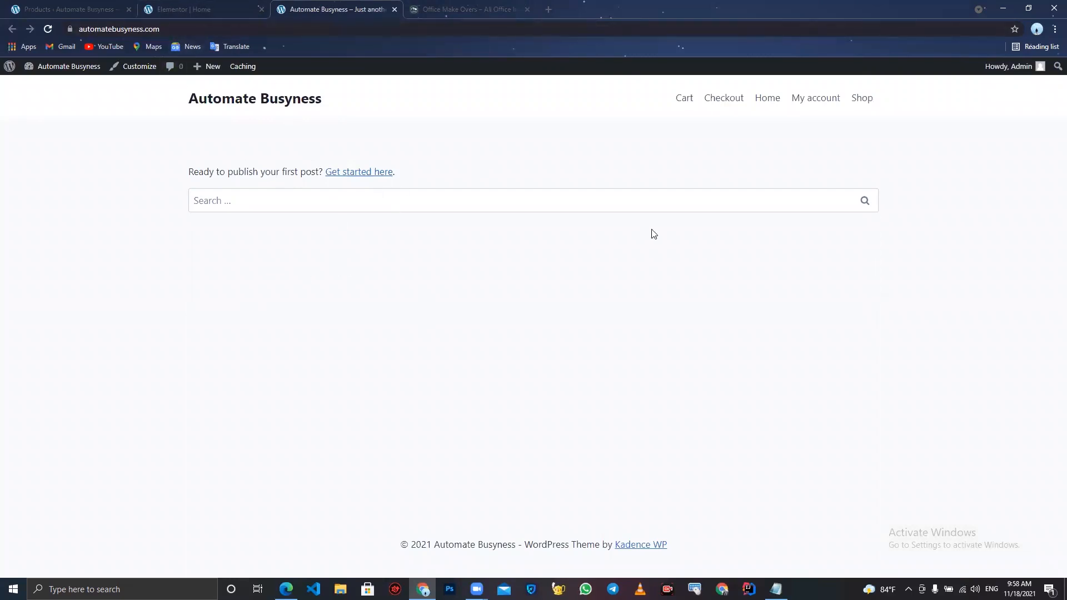
{"action": "left_click", "coordinate": [763, 103]}
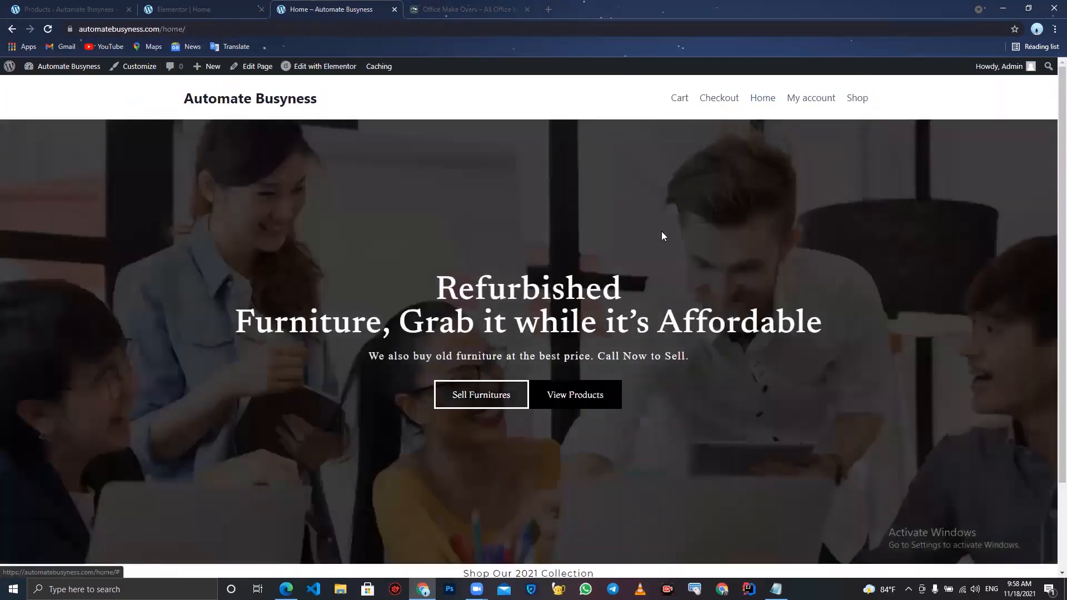
- In Reading settings, set the homepage to display the static page Home and save the changes
{"action": "left_click", "coordinate": [72, 8]}
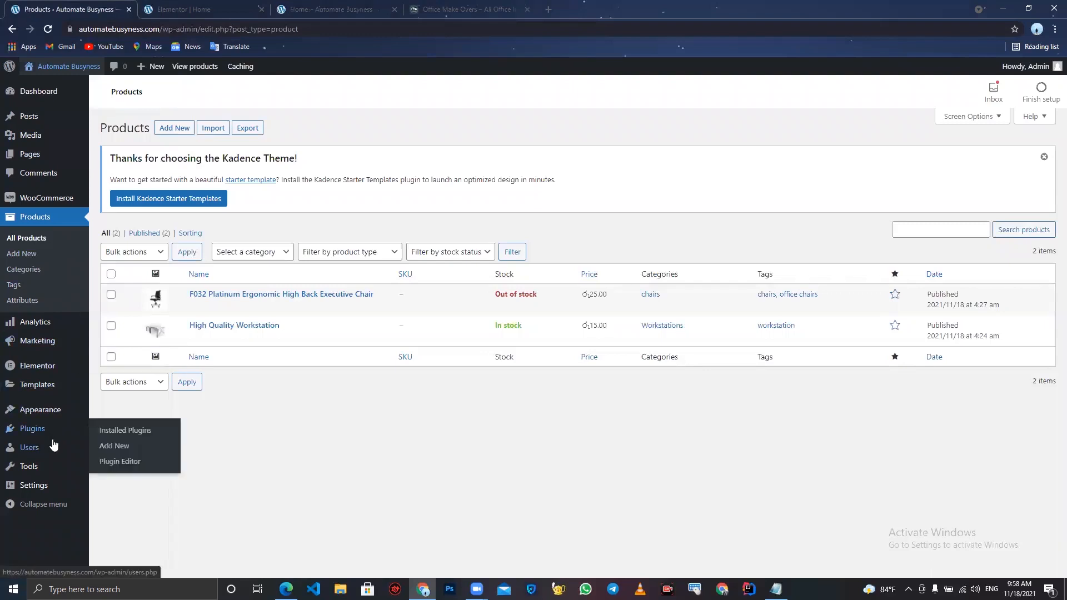
{"action": "mouse_move", "coordinate": [48, 489]}
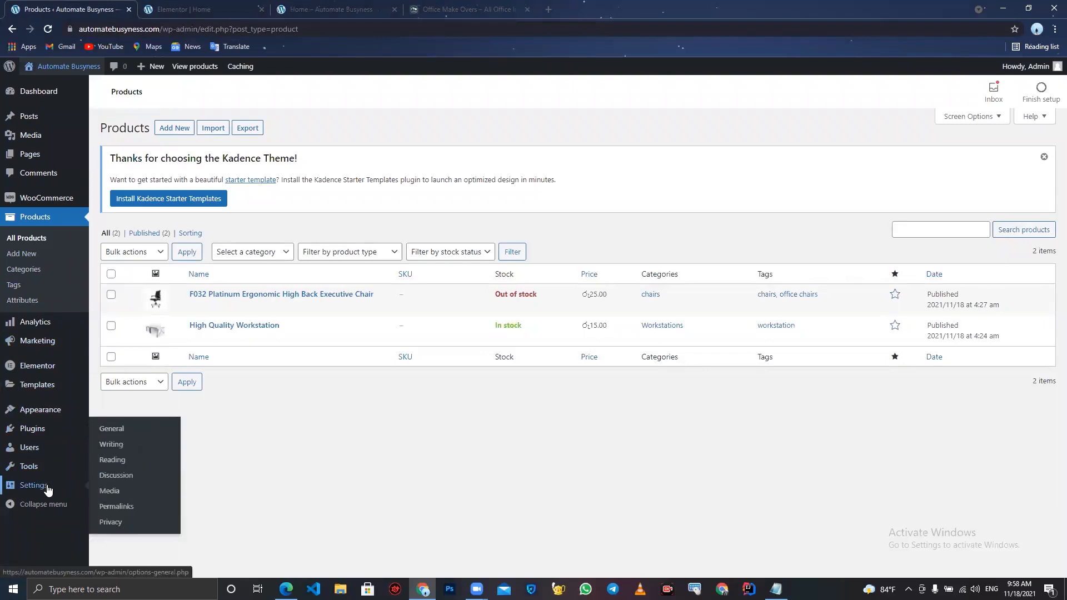
{"action": "left_click", "coordinate": [132, 463]}
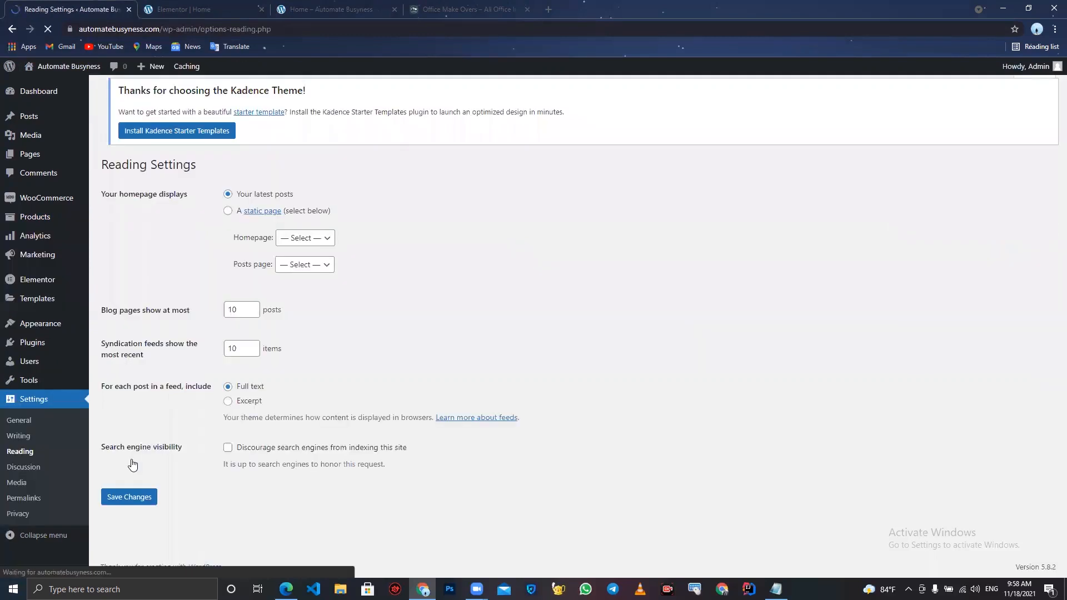
{"action": "left_click", "coordinate": [228, 216]}
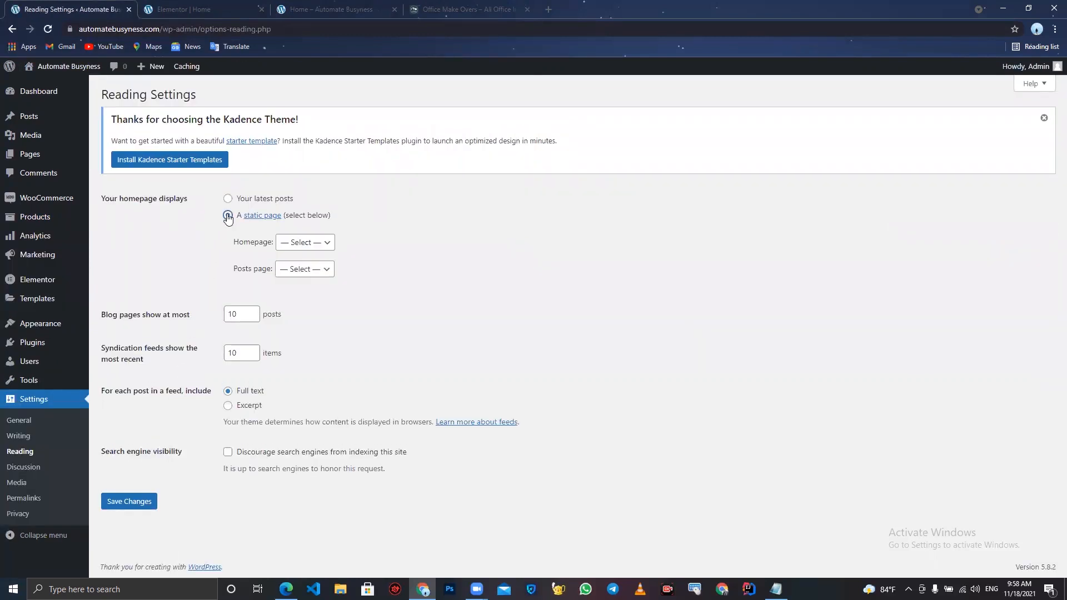
{"action": "left_click", "coordinate": [304, 243]}
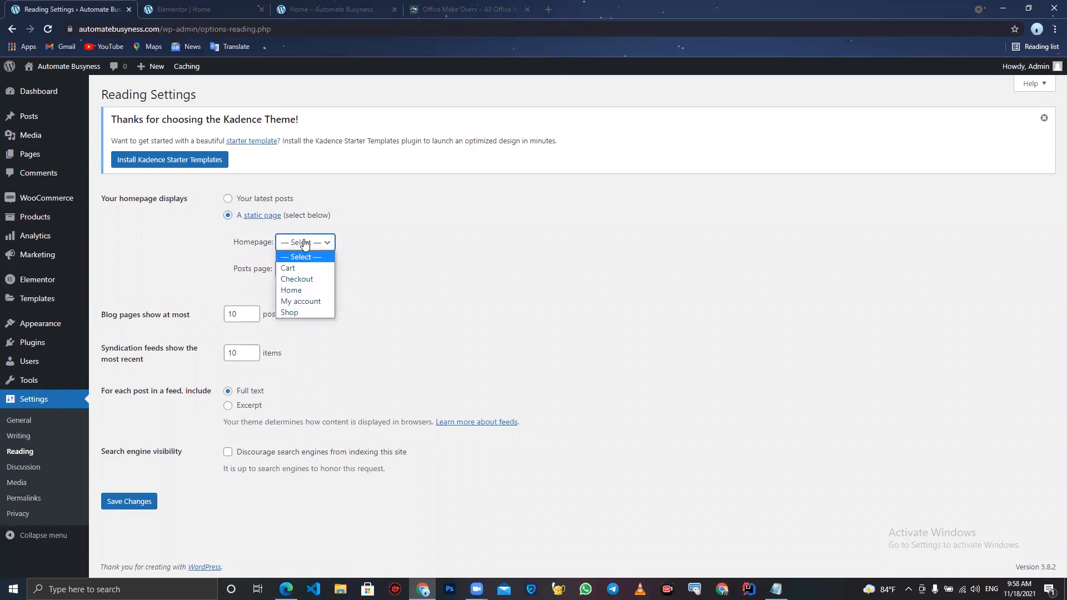
{"action": "left_click", "coordinate": [308, 289]}
{"action": "left_click", "coordinate": [142, 503]}
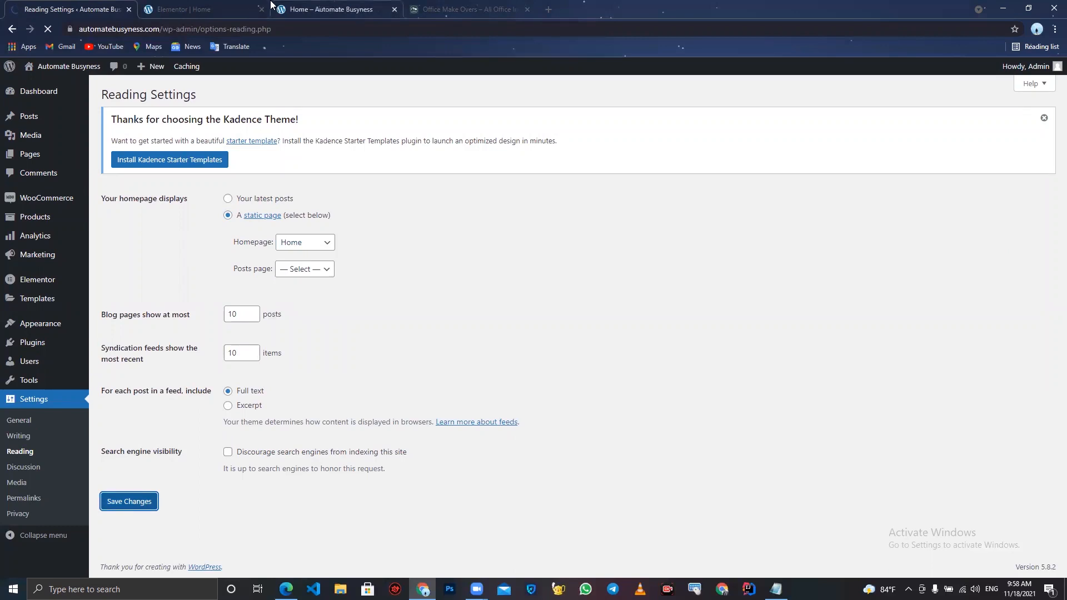
- Load the site's root address and check the front page and the Shop page
{"action": "left_click", "coordinate": [348, 7]}
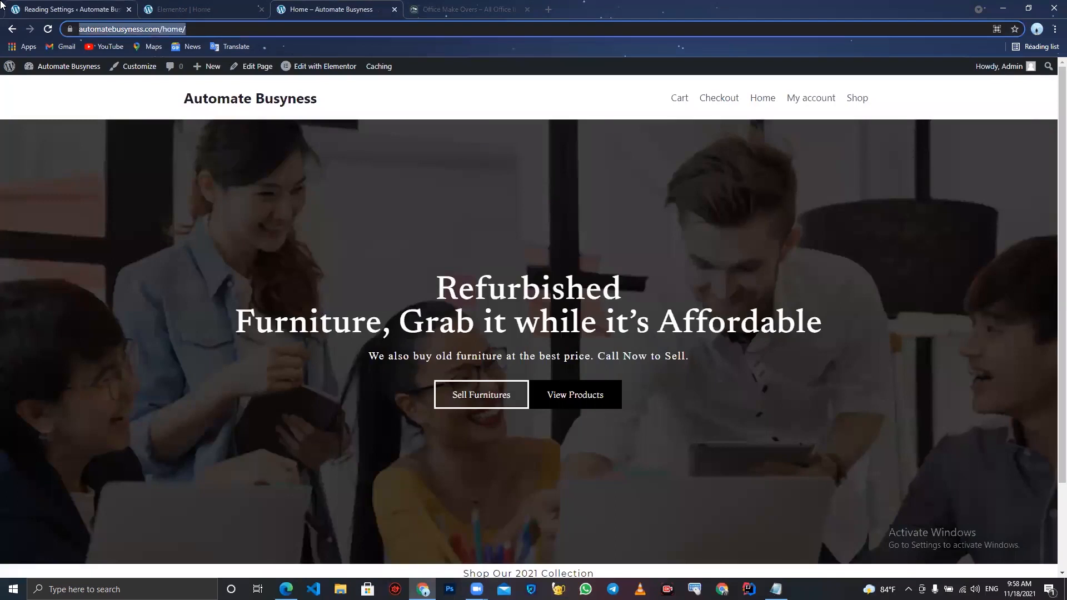
{"action": "type", "text": "a"}
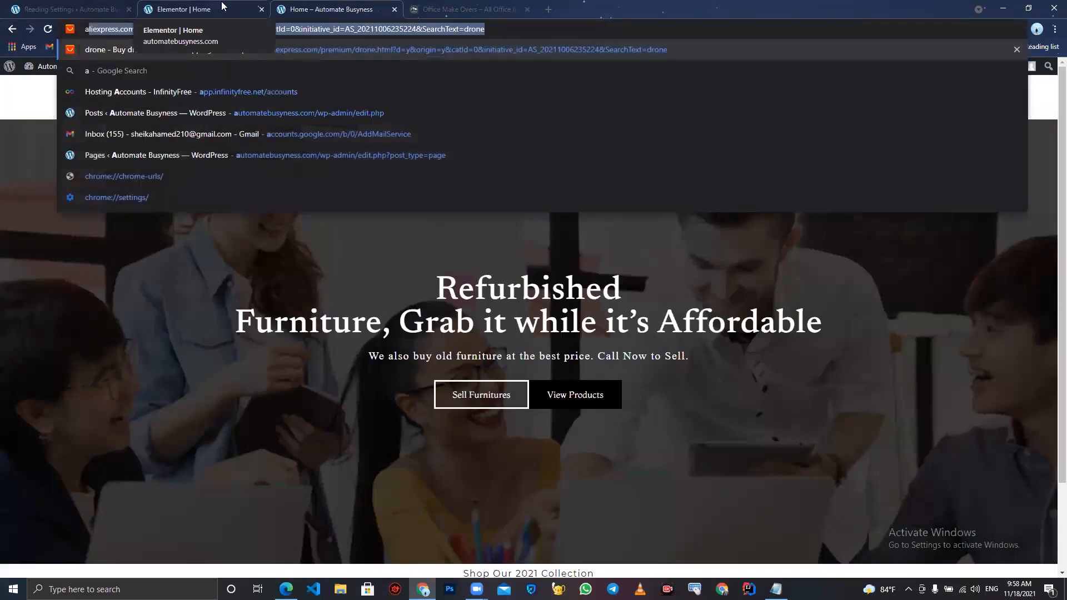
{"action": "key", "text": "BackSpace"}
{"action": "type", "text": "ut"}
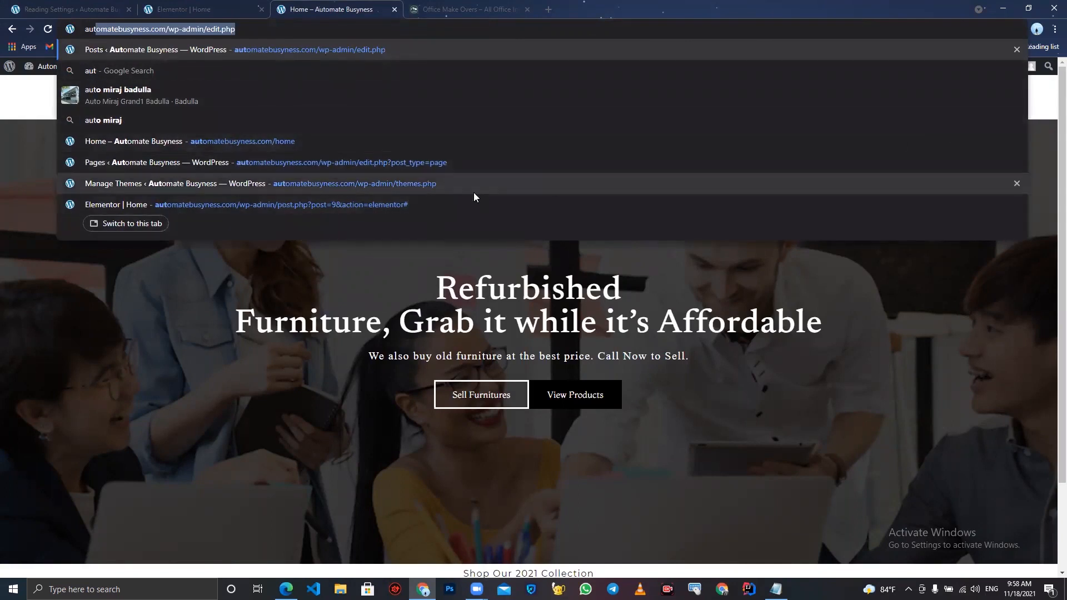
{"action": "left_click", "coordinate": [332, 143]}
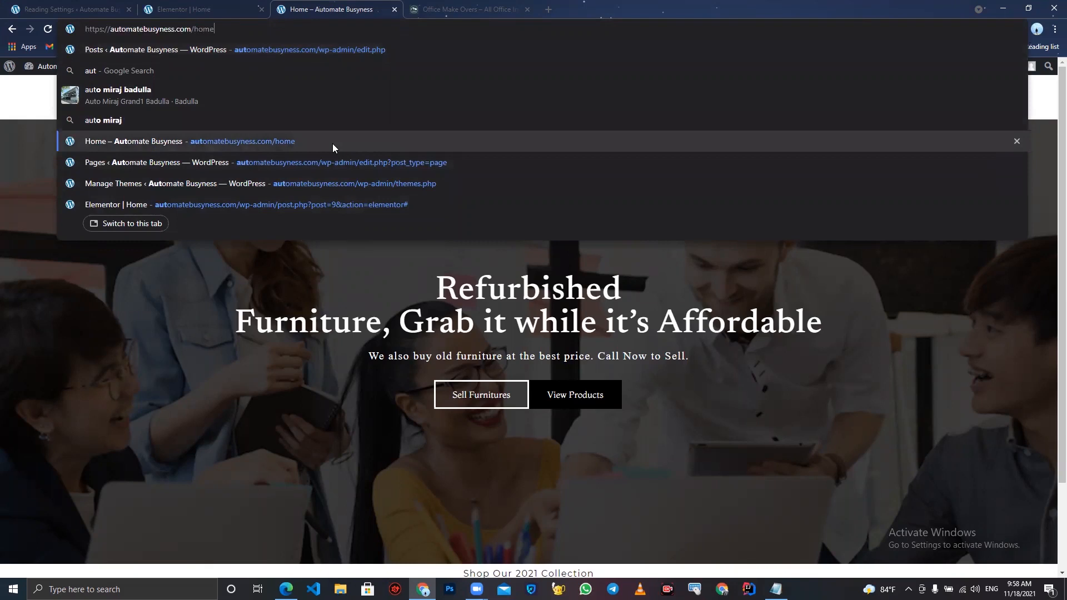
{"action": "double_click", "coordinate": [192, 31]}
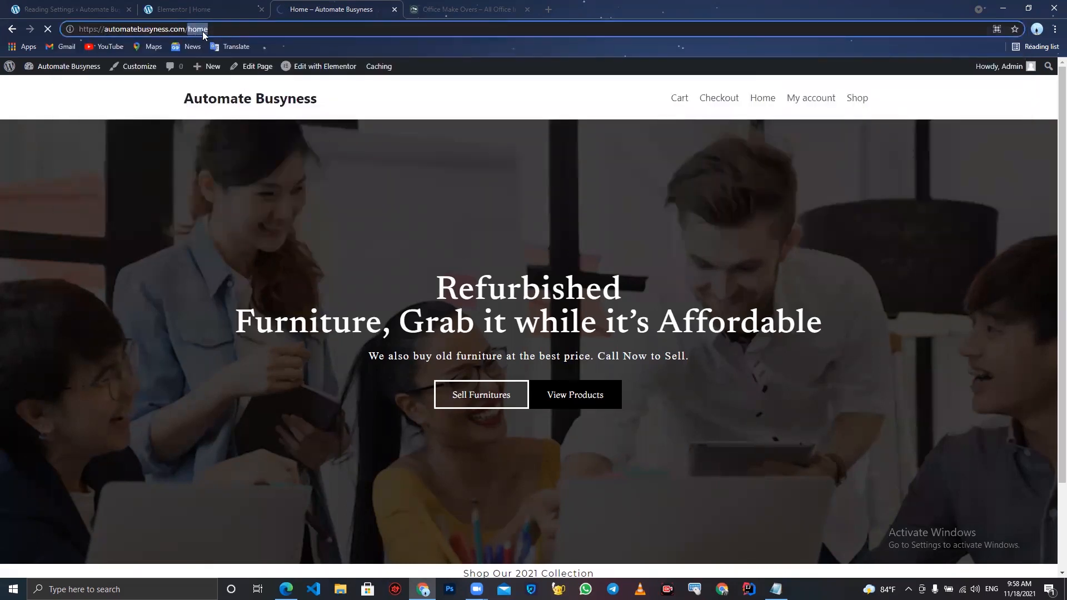
{"action": "key", "text": "BackSpace"}
{"action": "key", "text": "BackSpace"}
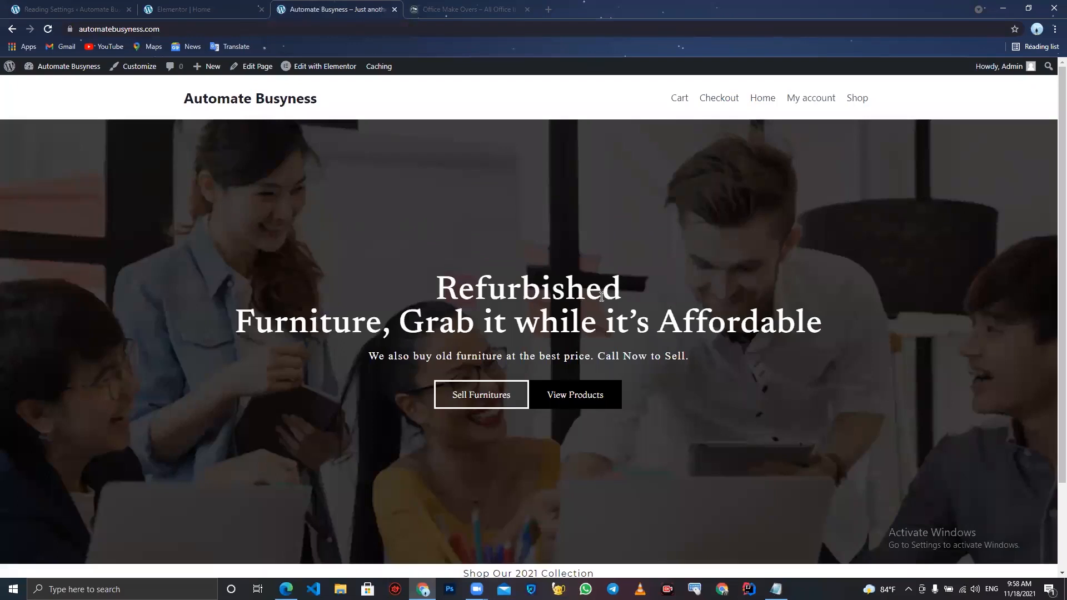
{"action": "scroll", "coordinate": [602, 298], "scroll_direction": "down", "scroll_amount": 2}
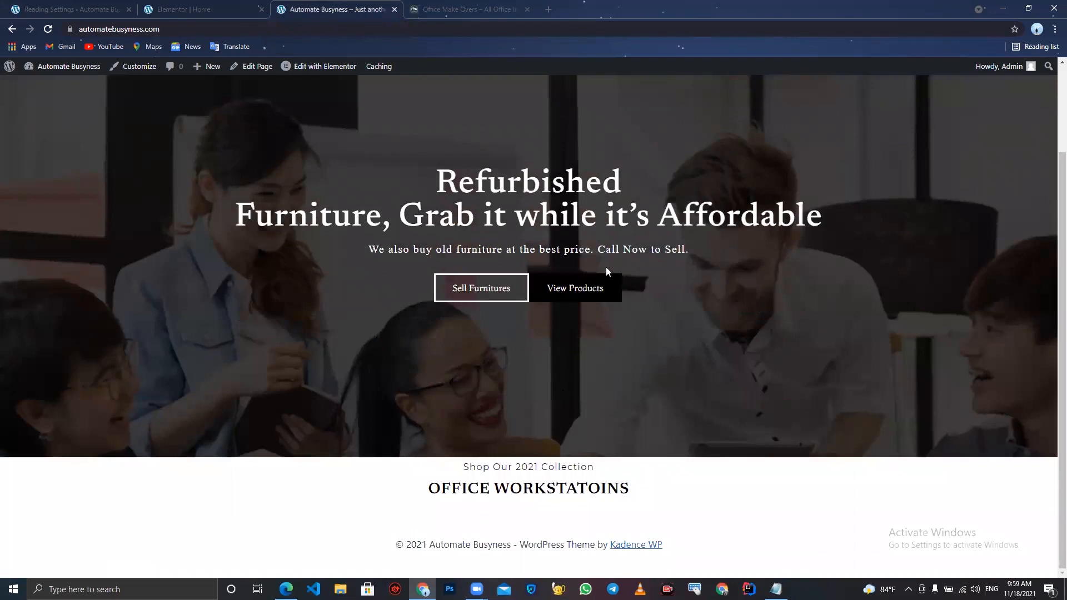
{"action": "scroll", "coordinate": [607, 272], "scroll_direction": "up", "scroll_amount": 2}
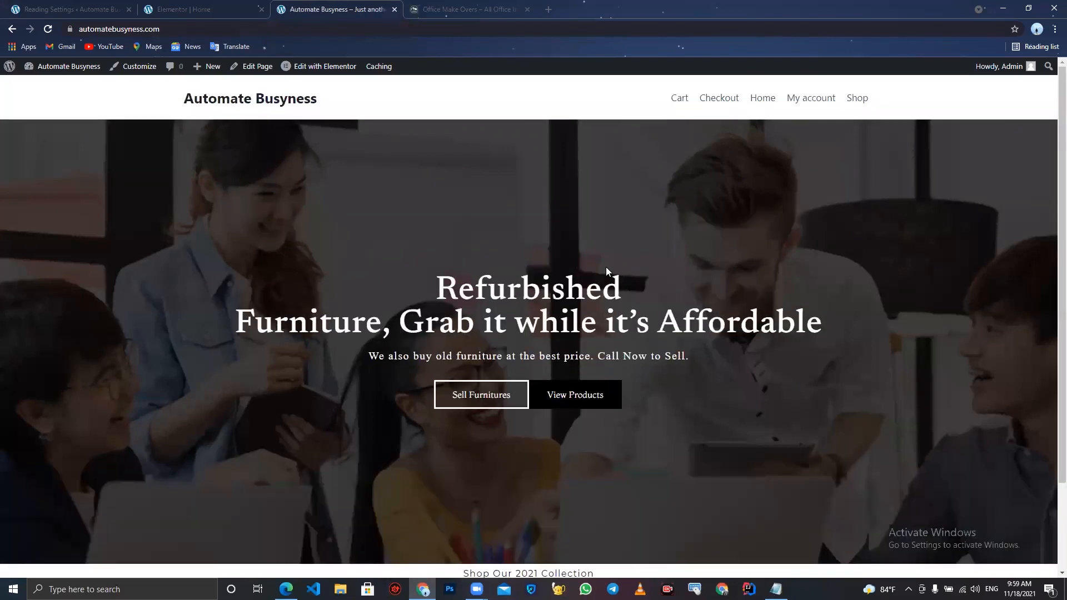
{"action": "left_click", "coordinate": [849, 103]}
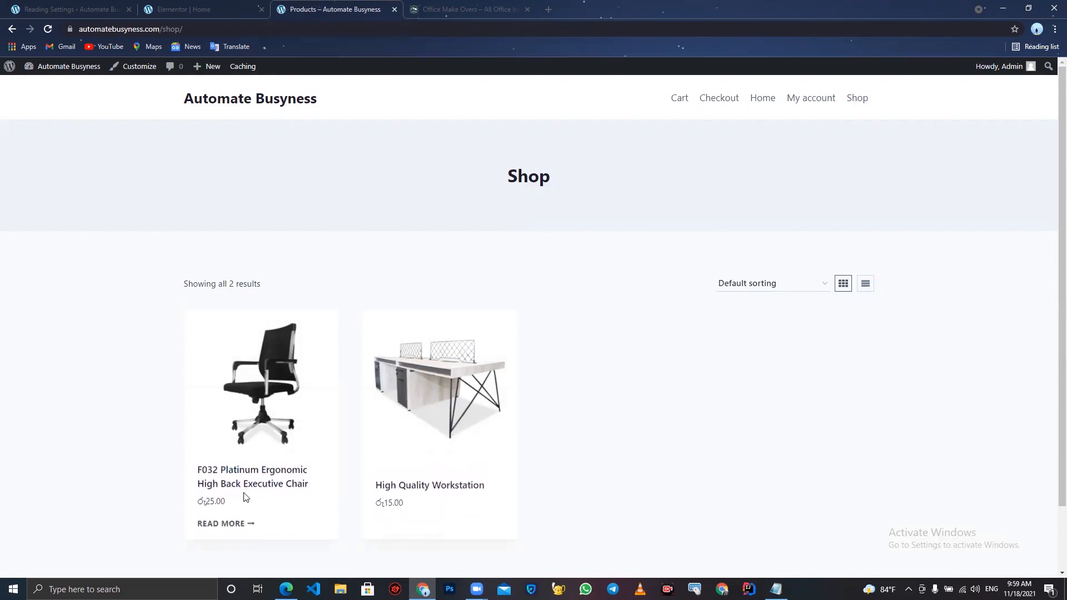
- Add a one-column section below the OFFICE WORKSTATOINS heading and open the widgets panel
{"action": "left_click", "coordinate": [211, 5]}
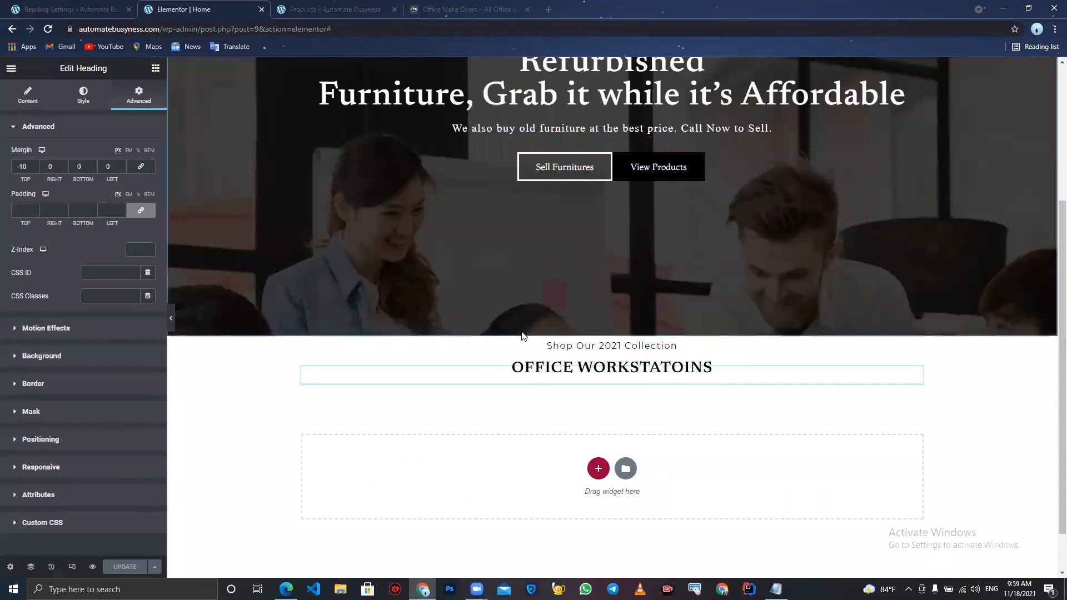
{"action": "scroll", "coordinate": [556, 389], "scroll_direction": "down", "scroll_amount": 1}
{"action": "left_click", "coordinate": [598, 415]}
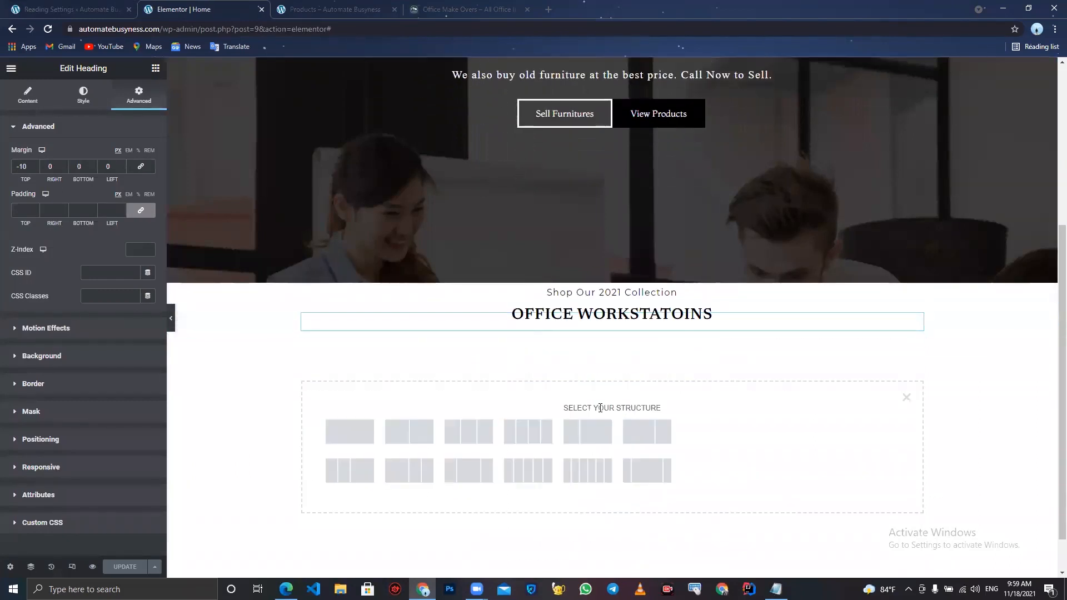
{"action": "left_click", "coordinate": [350, 431]}
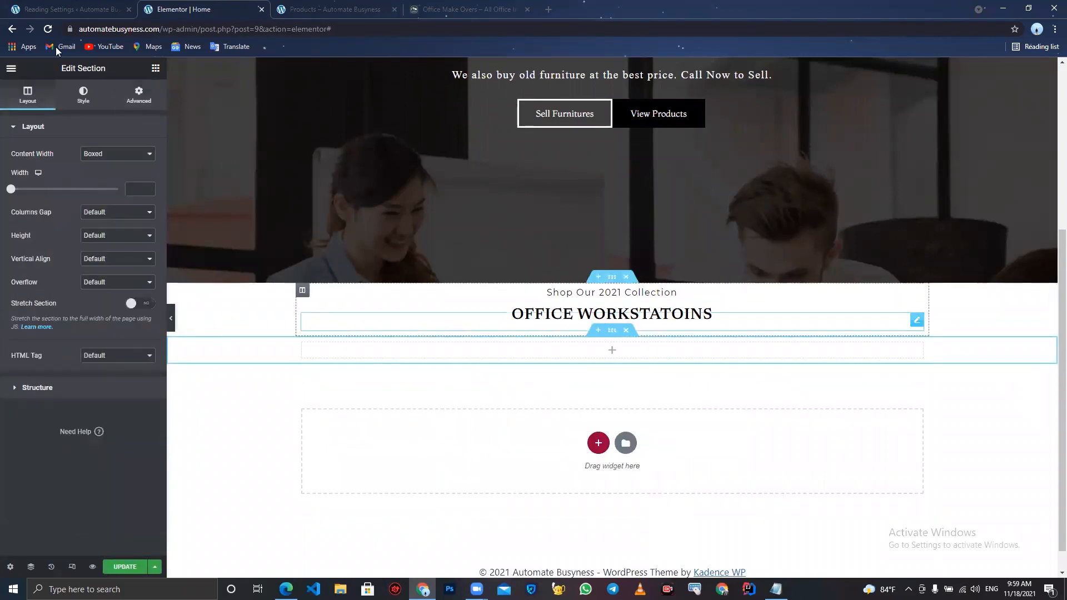
{"action": "left_click", "coordinate": [156, 69]}
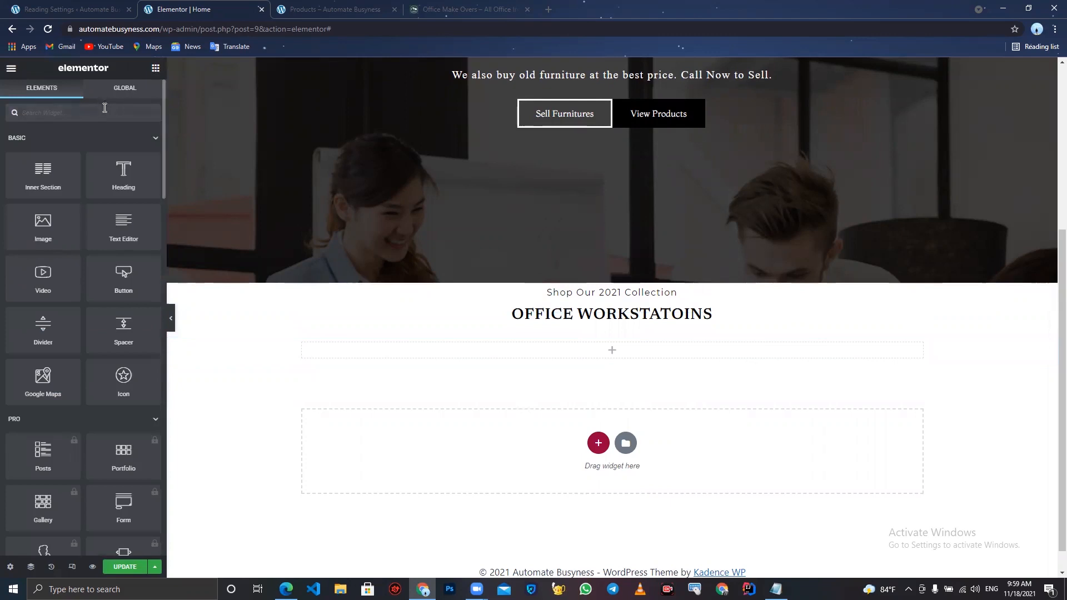
- Add a Shortcode widget to the new section, paste the workstation products shortcode from the notes, and apply it
{"action": "type", "text": "sho"}
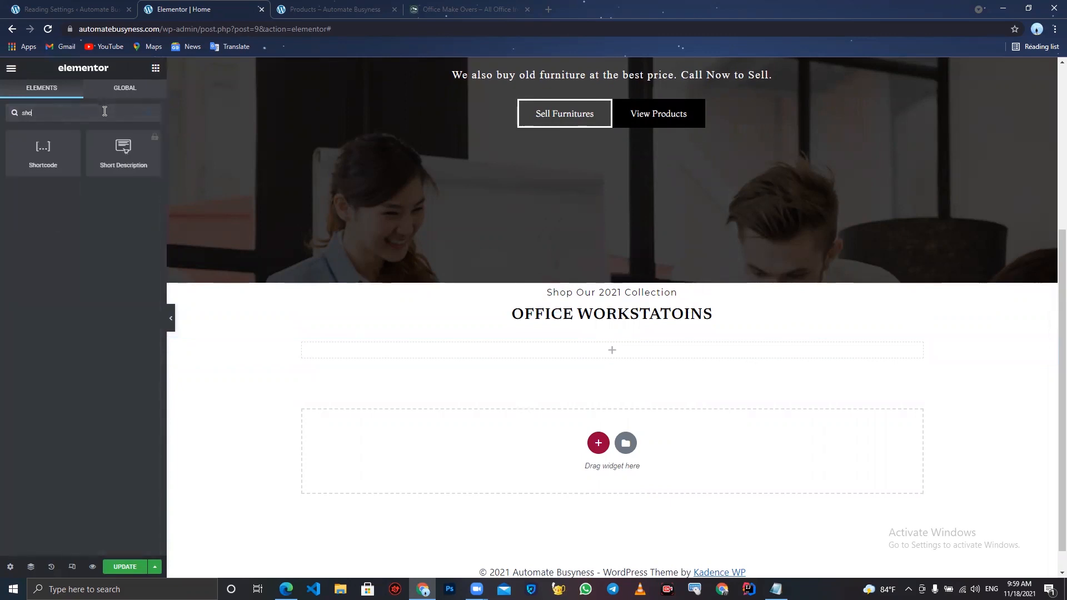
{"action": "left_click_drag", "start_coordinate": [44, 156], "coordinate": [549, 355]}
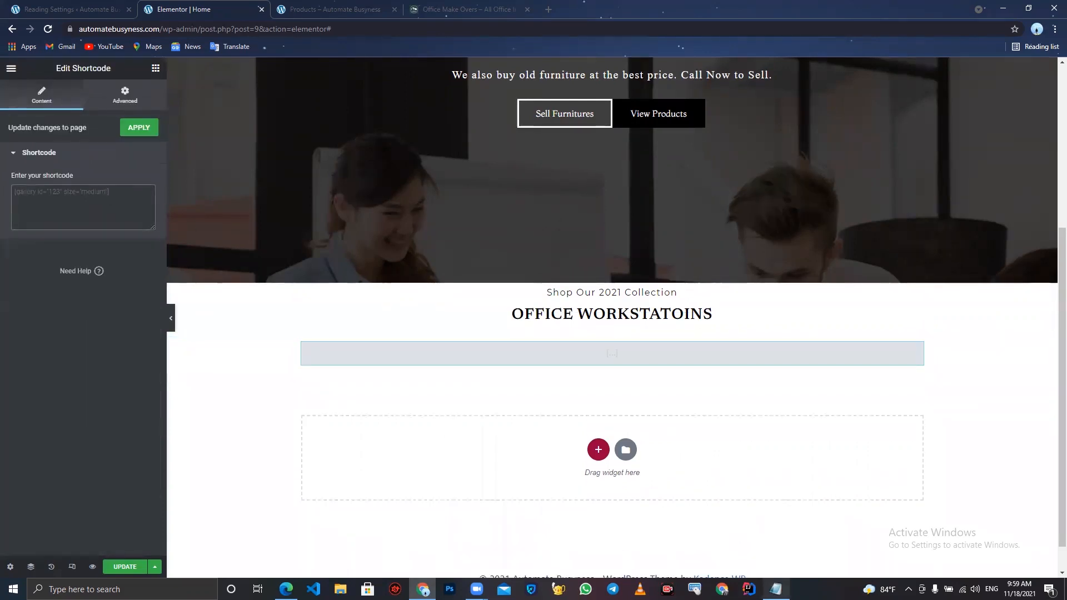
{"action": "left_click", "coordinate": [776, 589]}
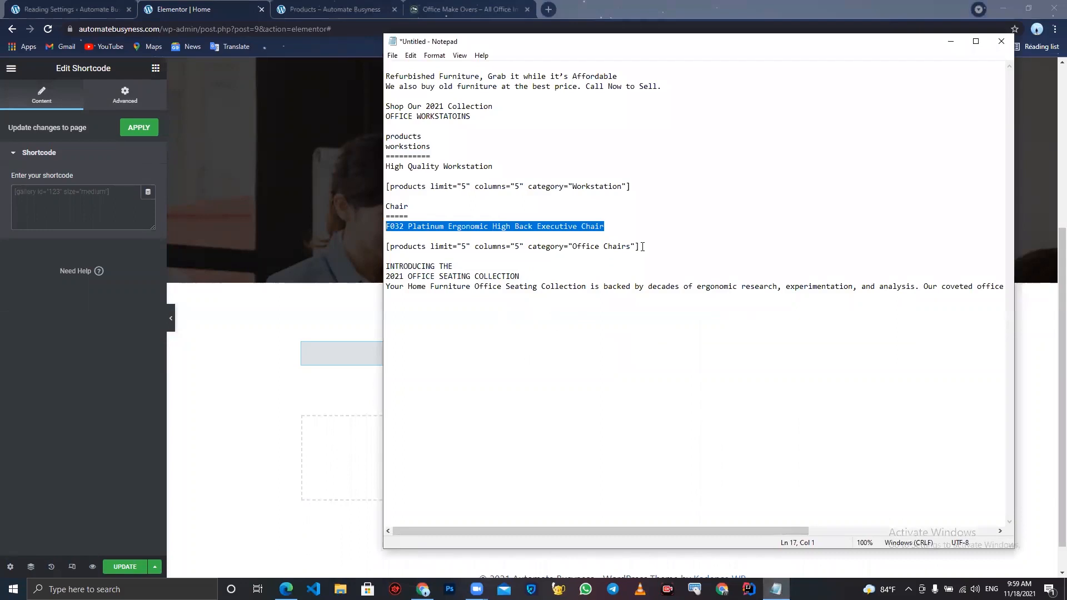
{"action": "left_click_drag", "start_coordinate": [632, 187], "coordinate": [380, 189]}
{"action": "key", "text": "ctrl+c"}
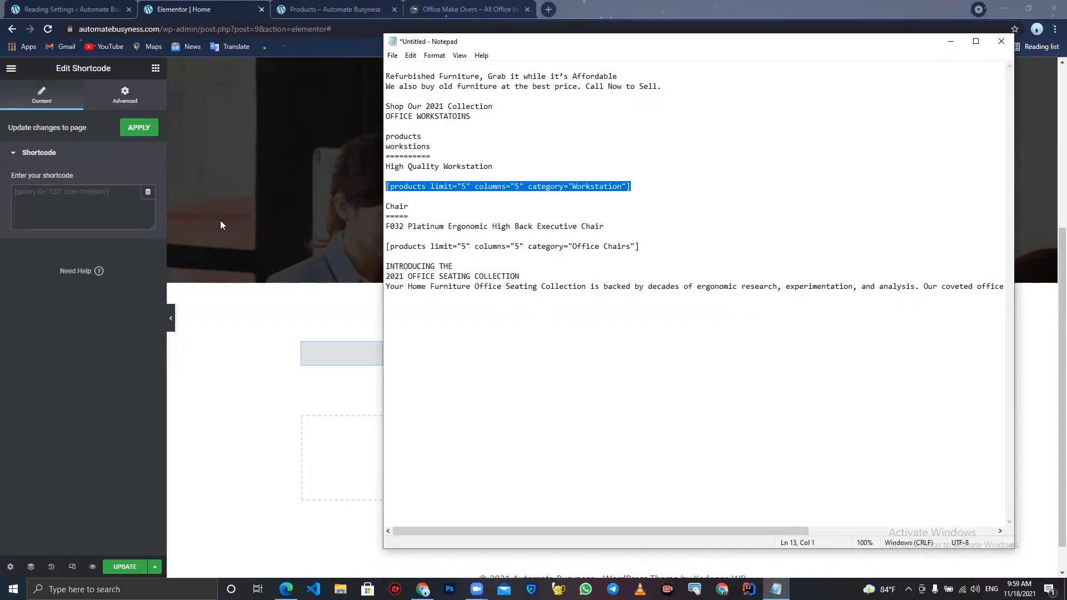
{"action": "left_click", "coordinate": [108, 221]}
{"action": "key", "text": "ctrl+v"}
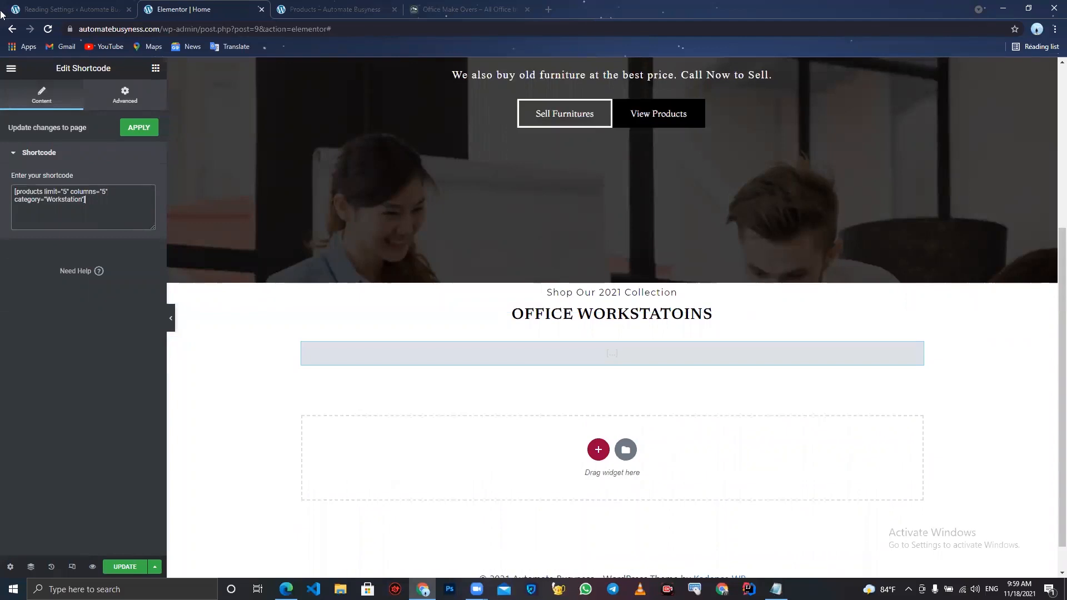
{"action": "left_click", "coordinate": [143, 127]}
{"action": "type", "text": "ns\"]"}
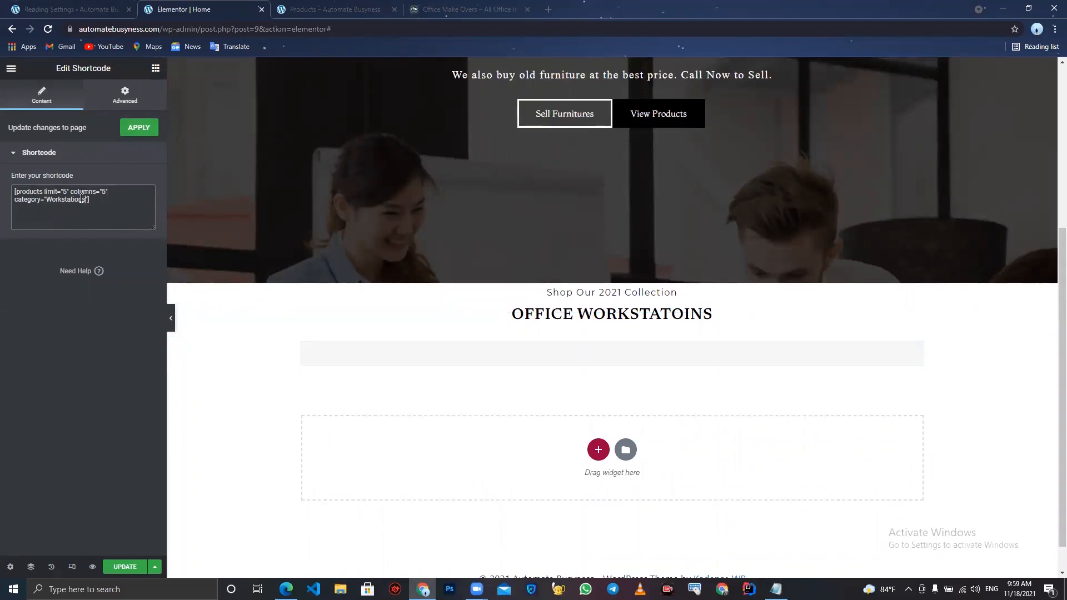
{"action": "left_click", "coordinate": [139, 128]}
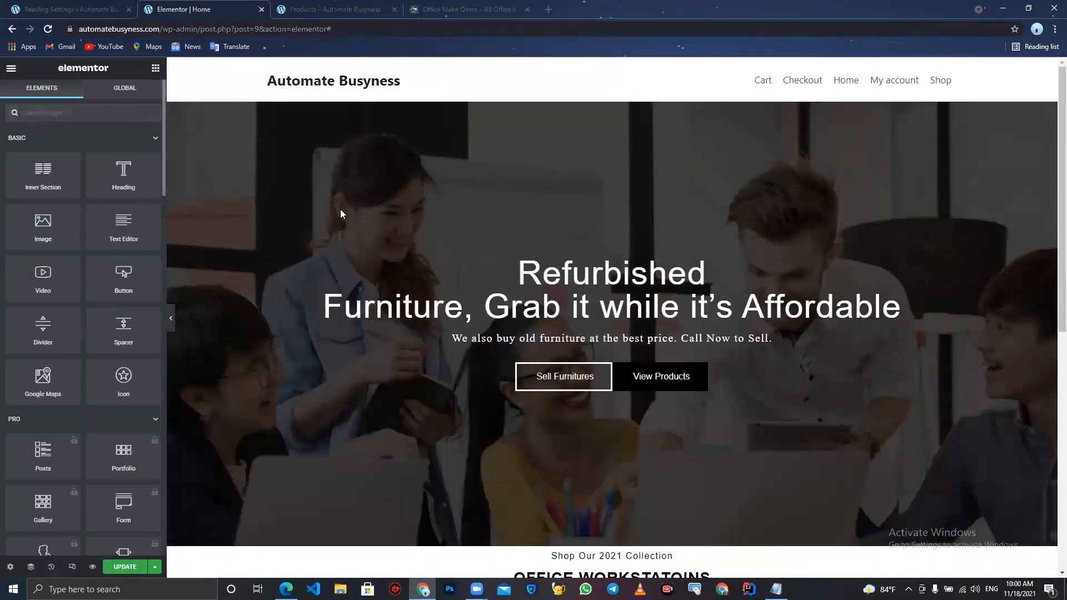
- Check the workstation products section in the editor canvas and on the live site
{"action": "left_click_drag", "start_coordinate": [340, 212], "coordinate": [334, 18]}
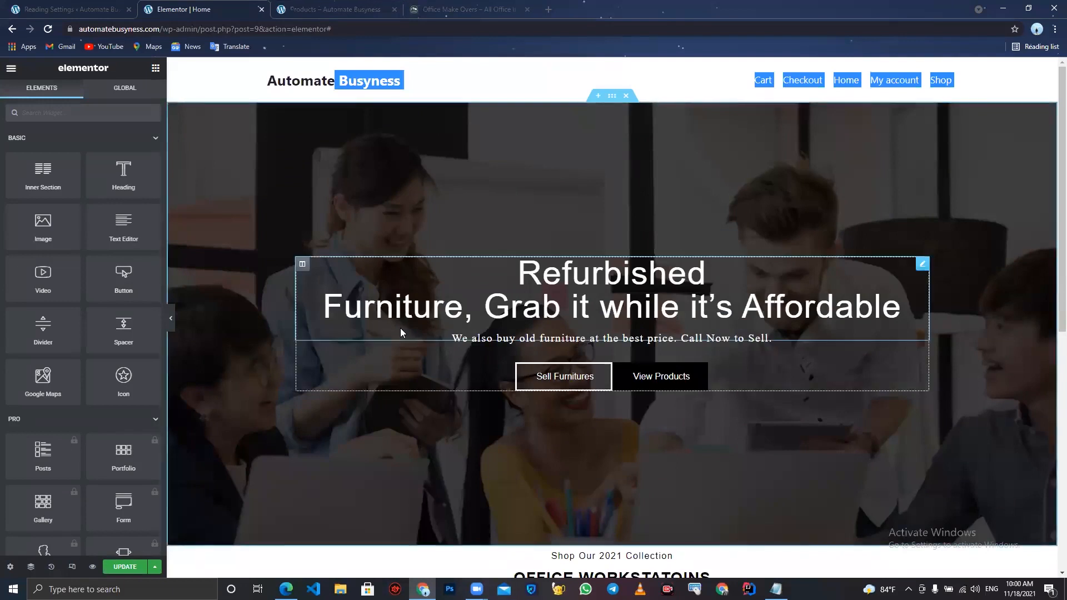
{"action": "scroll", "coordinate": [400, 328], "scroll_direction": "down", "scroll_amount": 6}
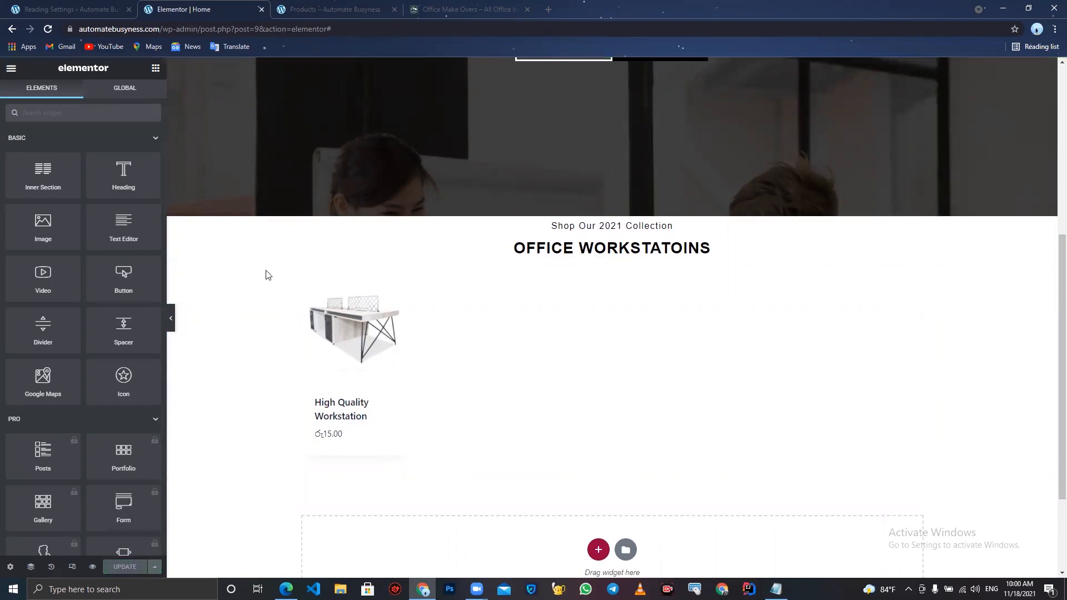
{"action": "left_click", "coordinate": [342, 7]}
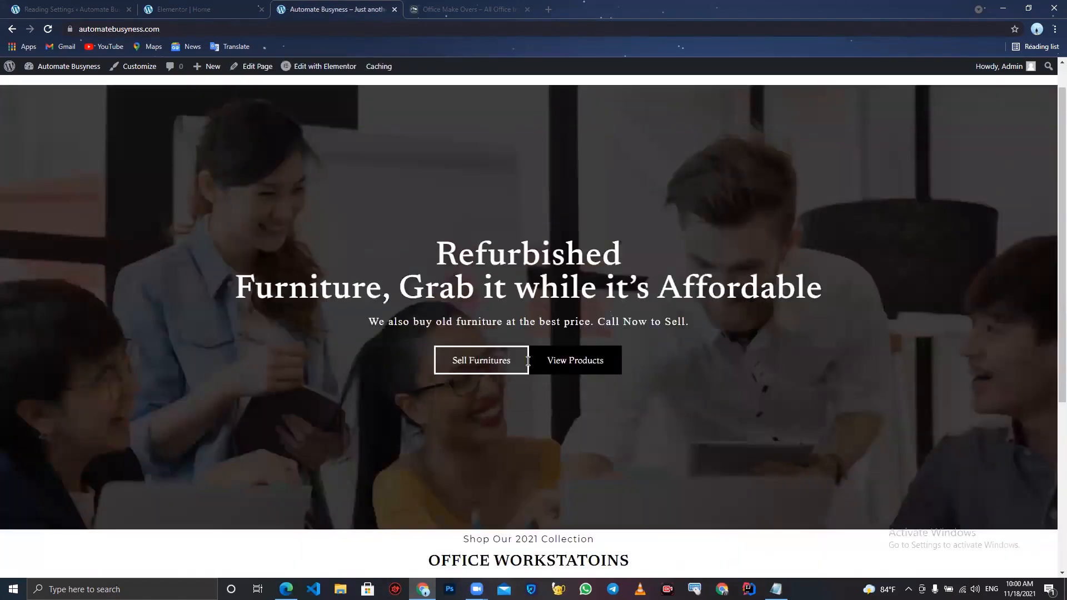
{"action": "scroll", "coordinate": [527, 362], "scroll_direction": "down", "scroll_amount": 5}
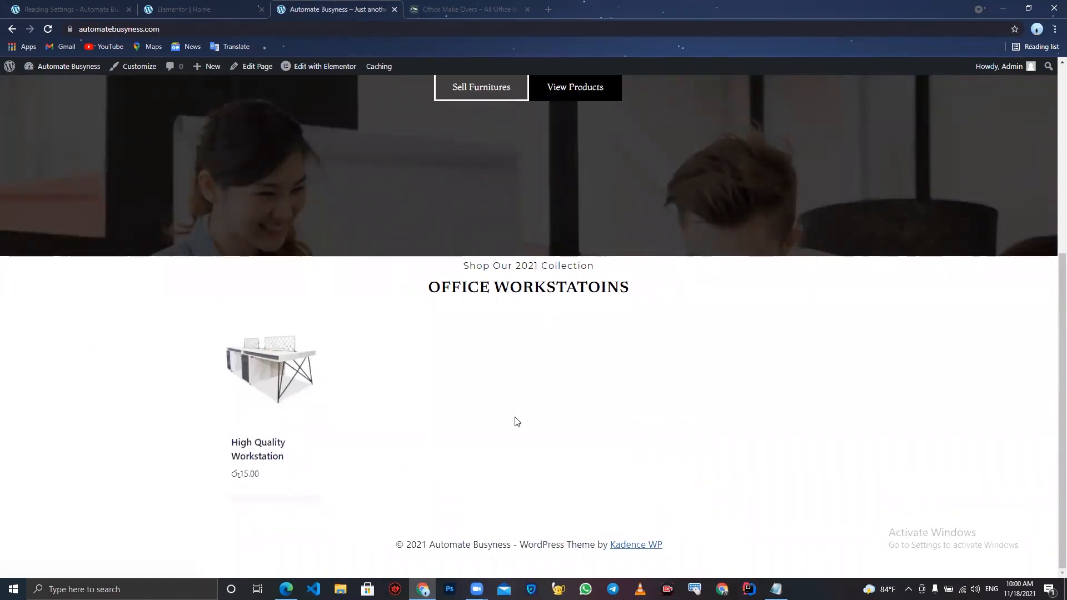
{"action": "scroll", "coordinate": [515, 418], "scroll_direction": "up", "scroll_amount": 5}
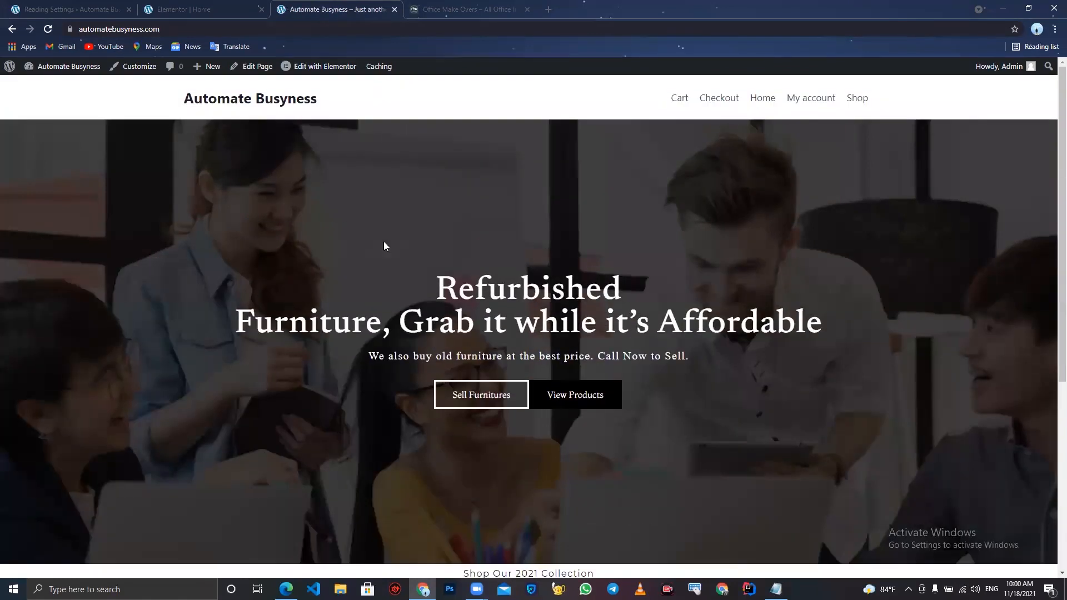
{"action": "left_click", "coordinate": [199, 6]}
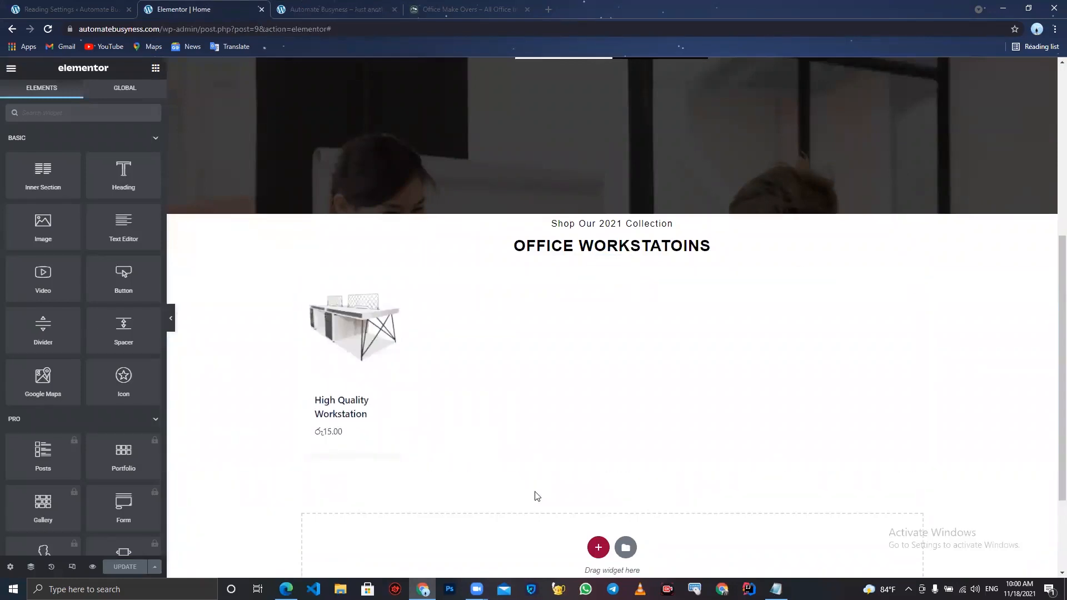
- Add a new one-column section below the workstation products
{"action": "scroll", "coordinate": [534, 498], "scroll_direction": "down", "scroll_amount": 1}
{"action": "left_click", "coordinate": [595, 500]}
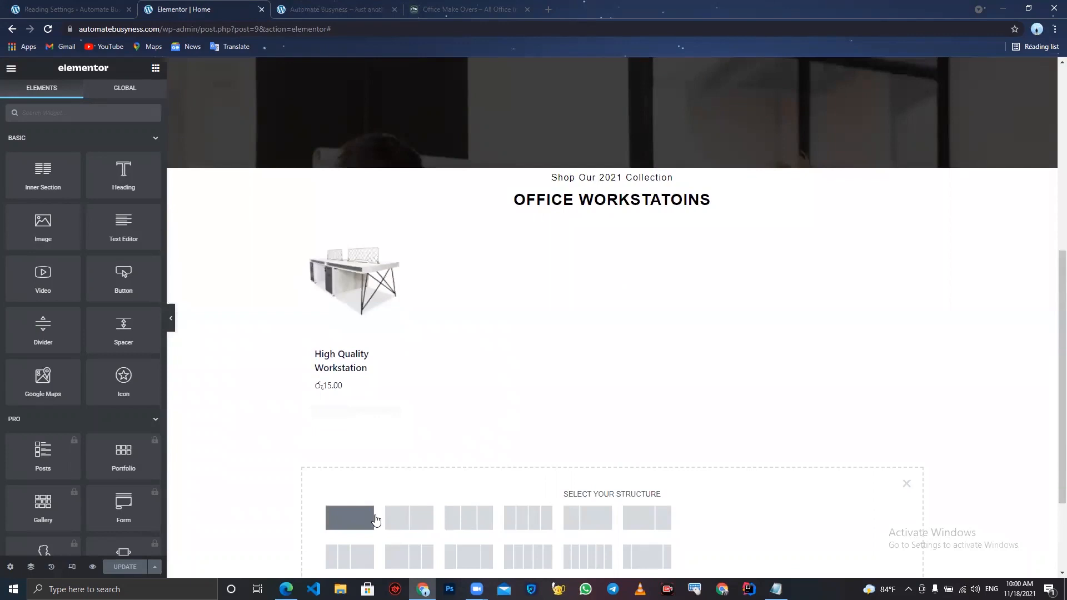
{"action": "left_click", "coordinate": [348, 515]}
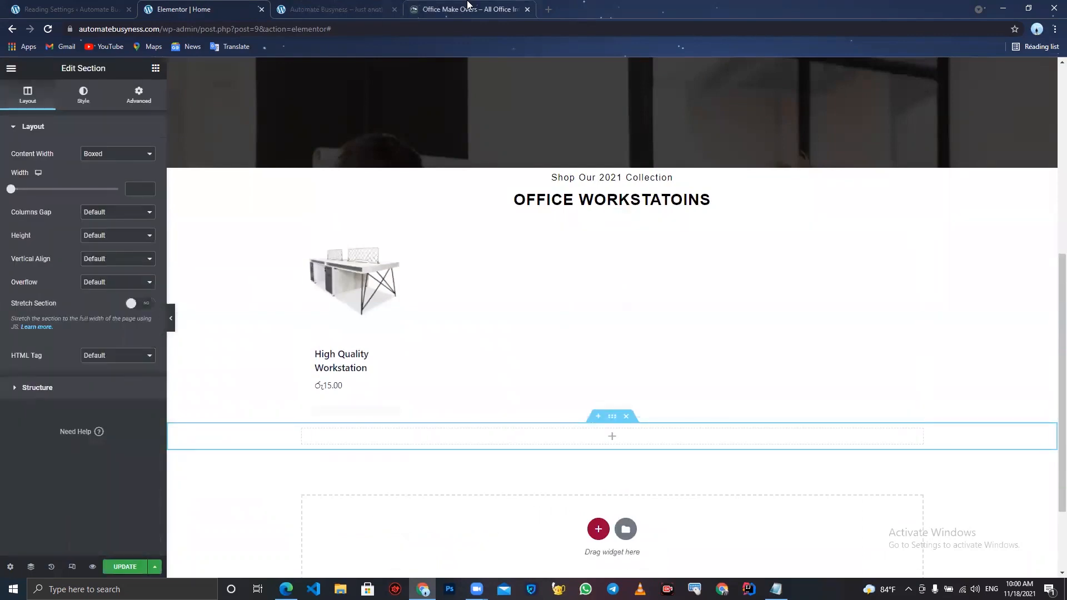
- Examine the reference site's workstations and OFFICE CHAIRS sections
{"action": "left_click", "coordinate": [466, 9]}
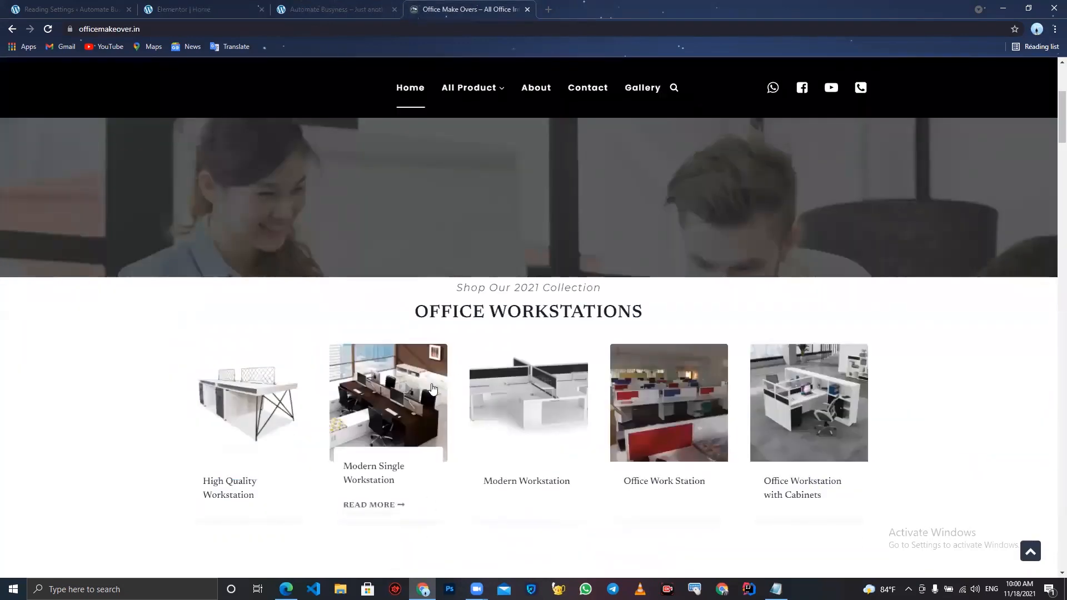
{"action": "scroll", "coordinate": [483, 439], "scroll_direction": "down", "scroll_amount": 3}
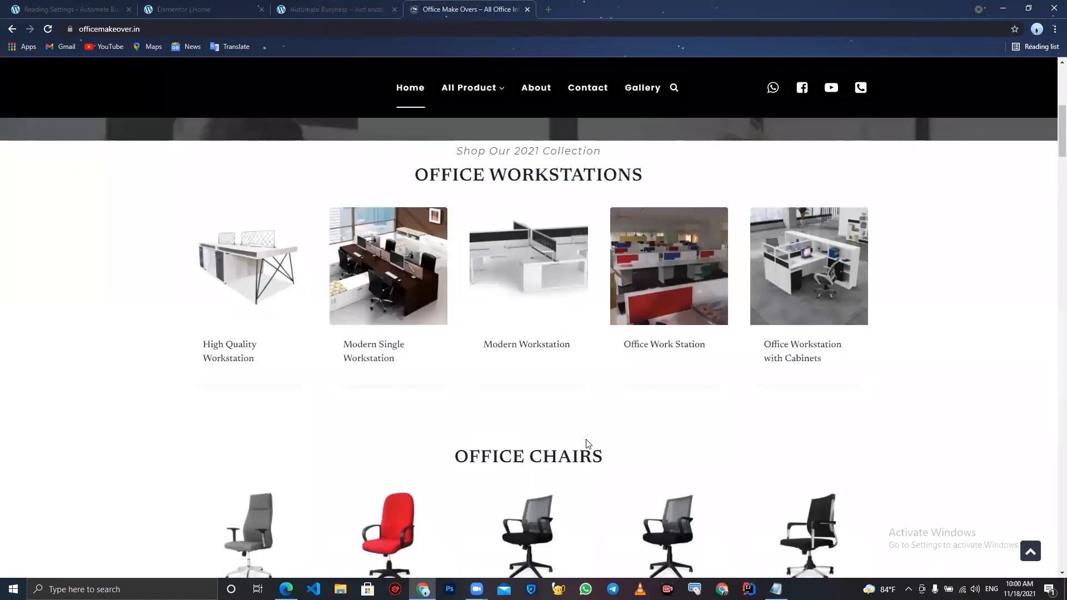
{"action": "scroll", "coordinate": [583, 395], "scroll_direction": "down", "scroll_amount": 2}
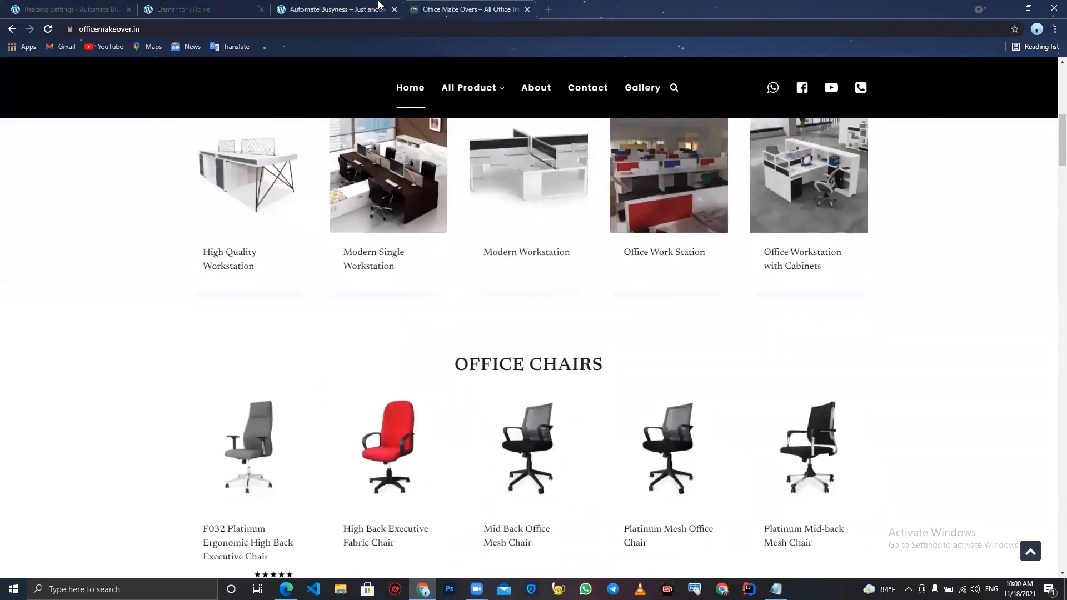
{"action": "left_click", "coordinate": [352, 5]}
{"action": "left_click", "coordinate": [160, 6]}
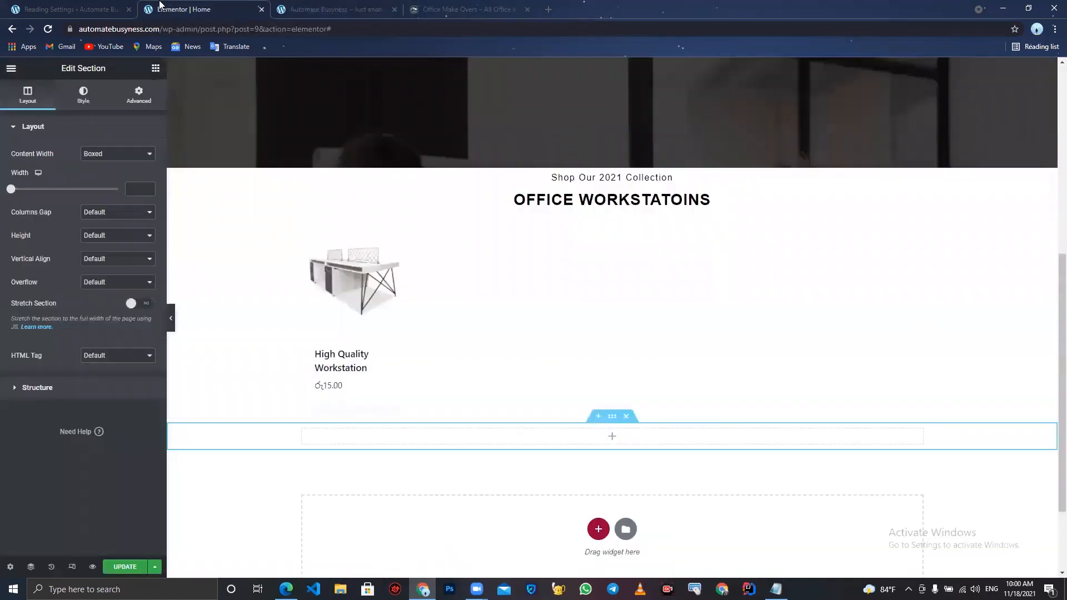
- Duplicate the OFFICE WORKSTATOINS heading and move the copy into the new section
{"action": "left_click", "coordinate": [598, 202]}
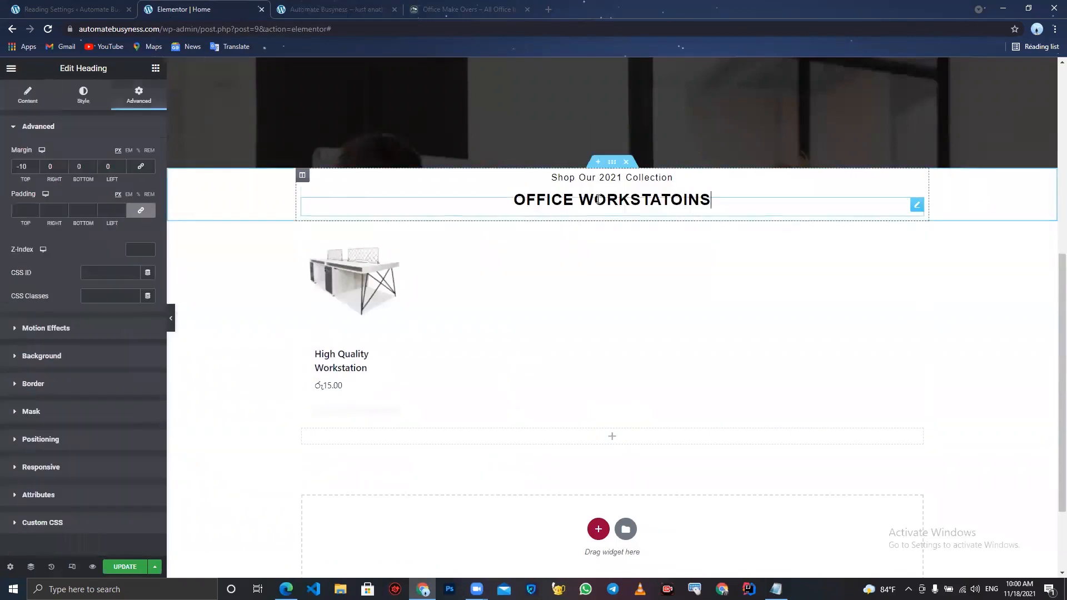
{"action": "right_click", "coordinate": [598, 203]}
{"action": "left_click", "coordinate": [629, 235]}
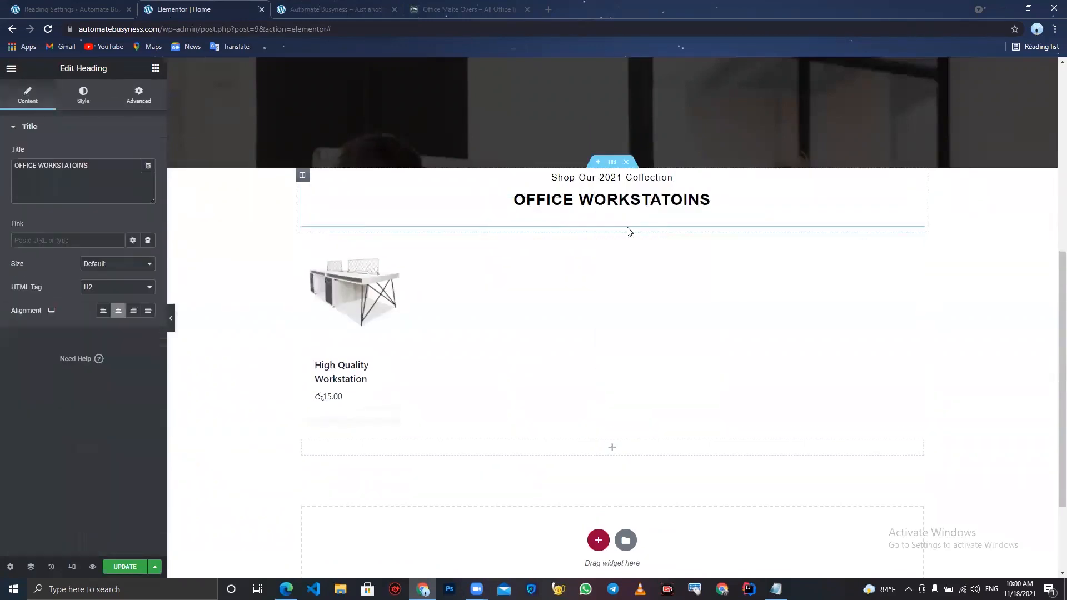
{"action": "left_click_drag", "start_coordinate": [917, 236], "coordinate": [612, 451]}
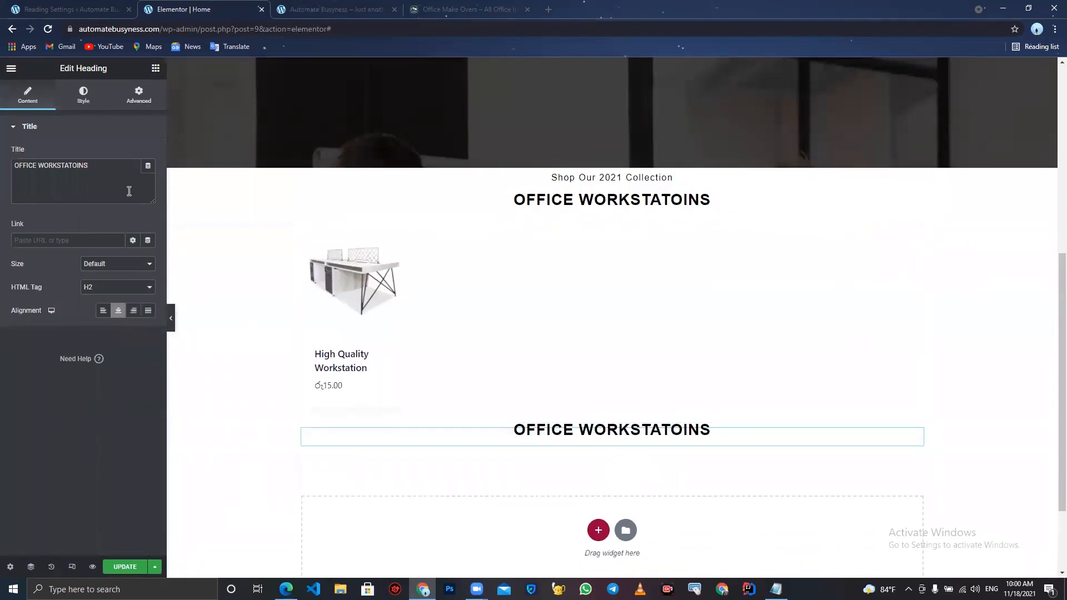
- Change the copied heading's title to OFFICE Chairs
{"action": "left_click", "coordinate": [114, 168]}
{"action": "key", "text": "BackSpace"}
{"action": "key", "text": "BackSpace"}
{"action": "key", "text": "BackSpace"}
{"action": "key", "text": "BackSpace"}
{"action": "key", "text": "BackSpace"}
{"action": "key", "text": "BackSpace"}
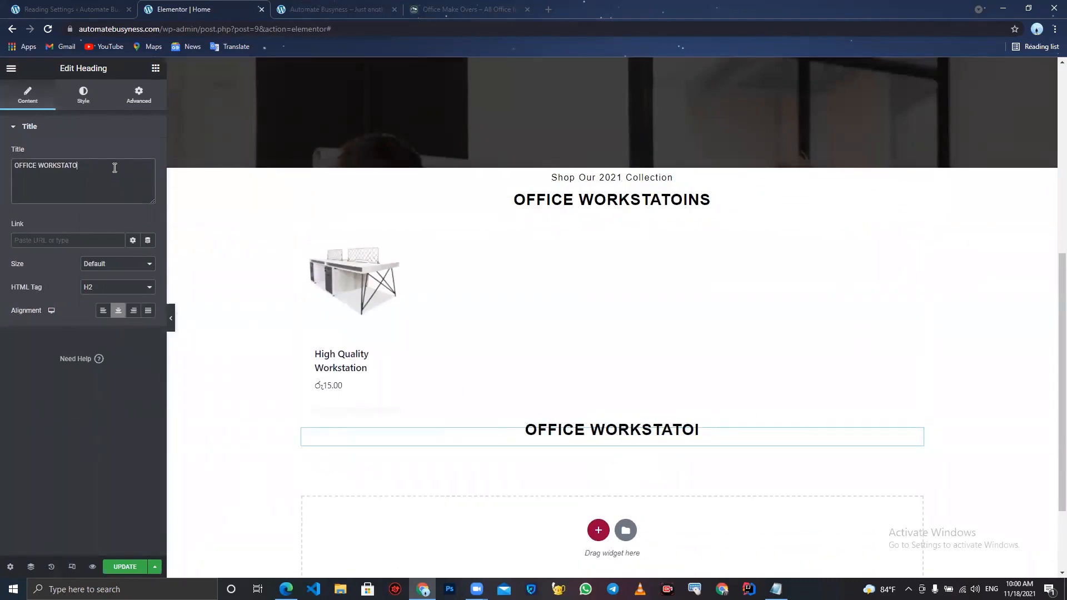
{"action": "key", "text": "BackSpace"}
{"action": "key", "text": "BackSpace"}
{"action": "key", "text": "BackSpace"}
{"action": "key", "text": "BackSpace"}
{"action": "key", "text": "BackSpace"}
{"action": "key", "text": "BackSpace"}
{"action": "type", "text": "Chairs"}
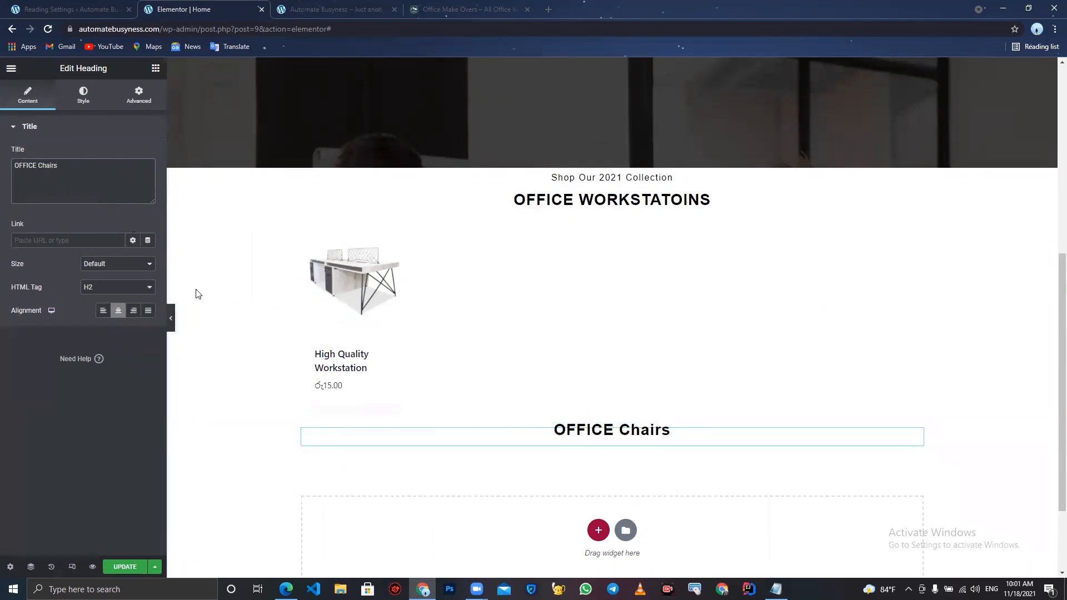
- Add a one-column section under the chairs heading with a Shortcode widget showing products from category "chairs"
{"action": "left_click", "coordinate": [598, 530]}
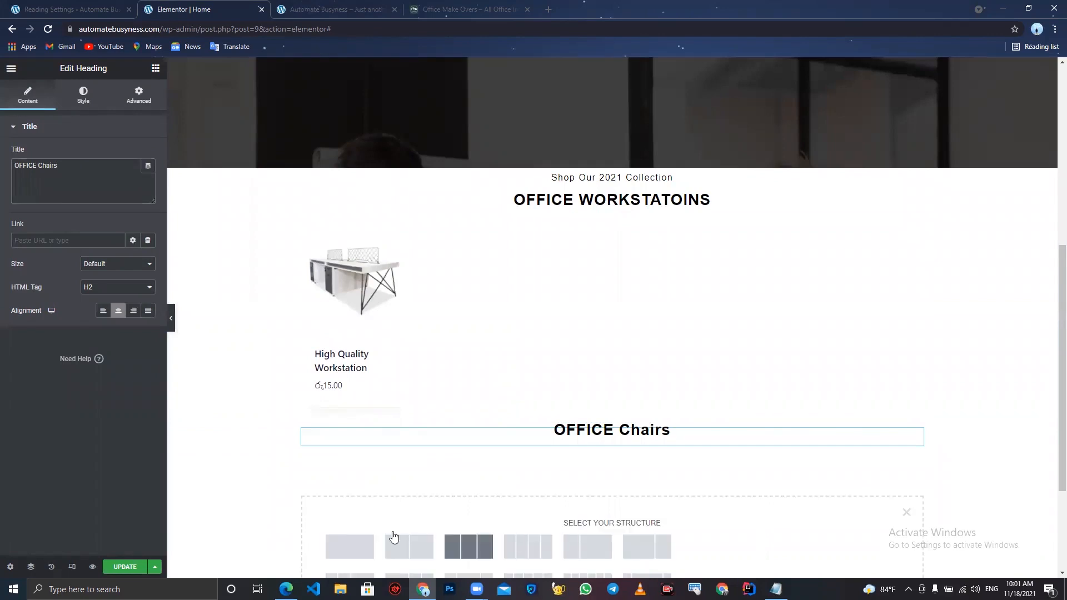
{"action": "left_click", "coordinate": [351, 543]}
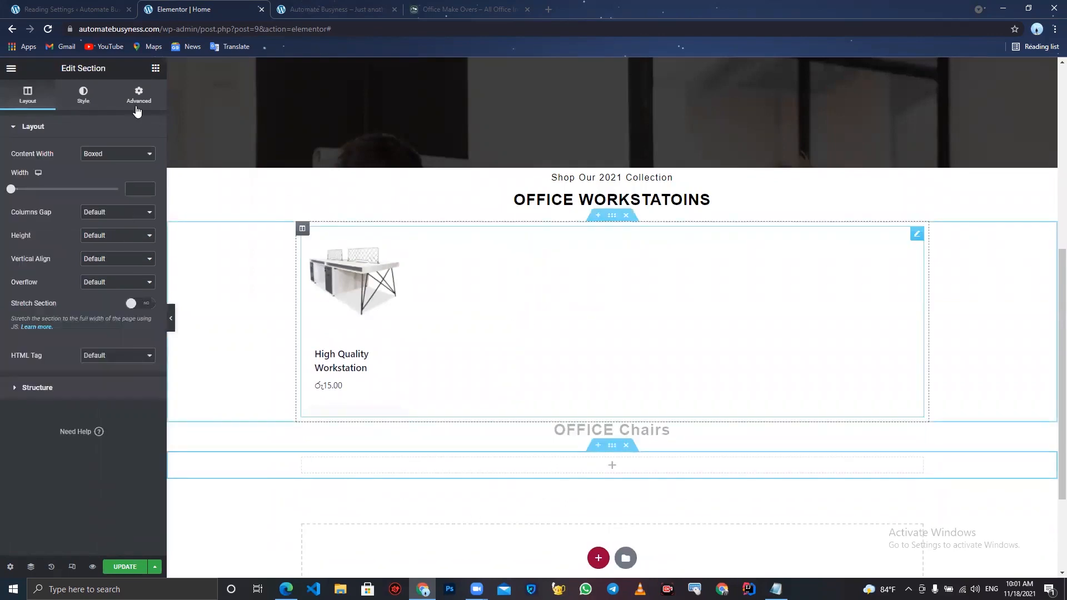
{"action": "left_click", "coordinate": [156, 68]}
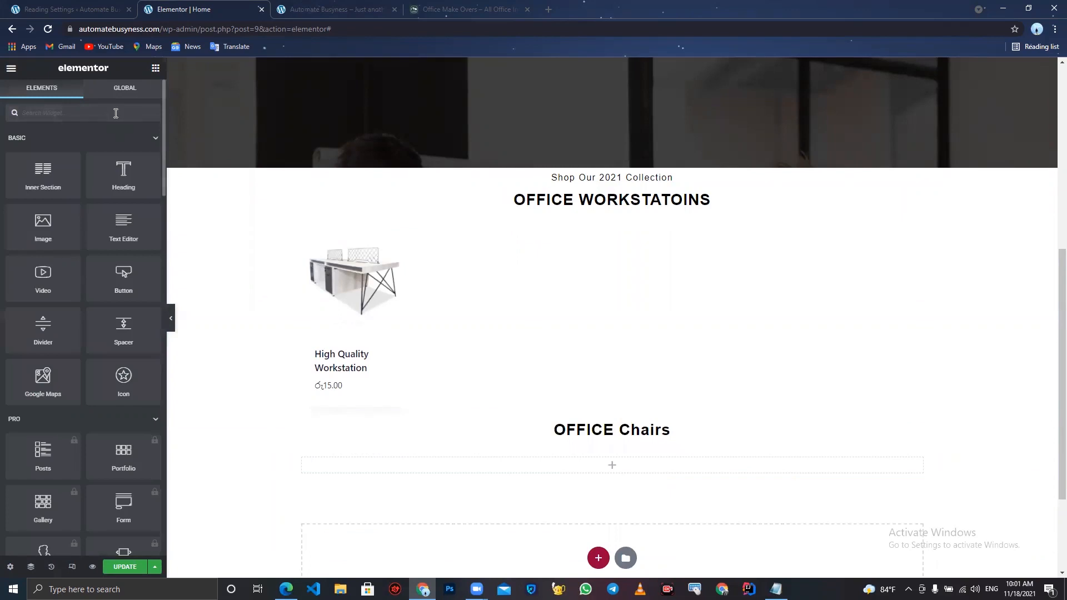
{"action": "type", "text": "shor"}
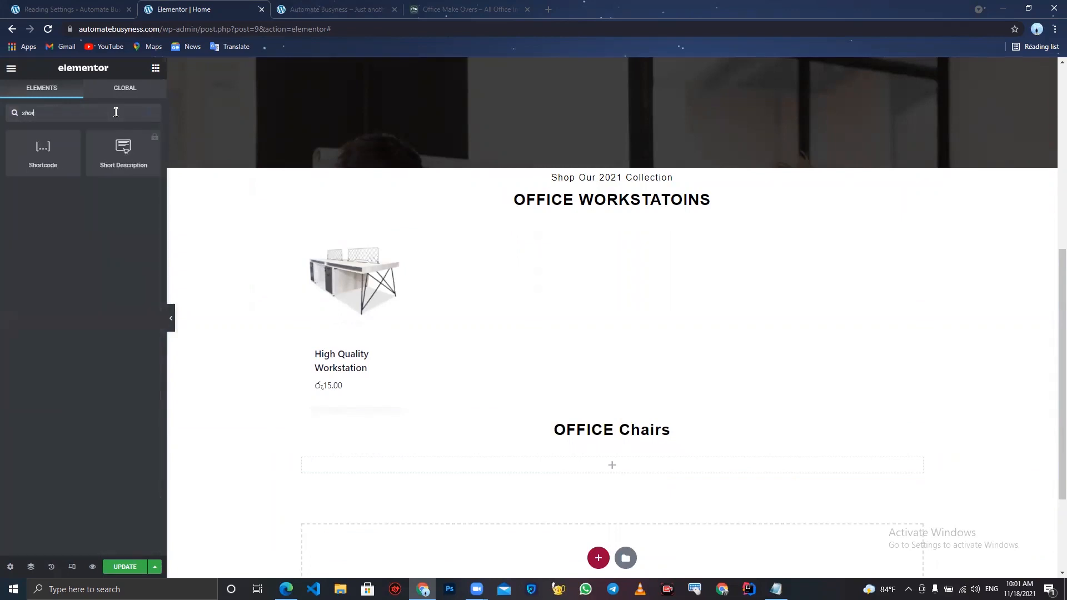
{"action": "left_click_drag", "start_coordinate": [43, 147], "coordinate": [552, 466]}
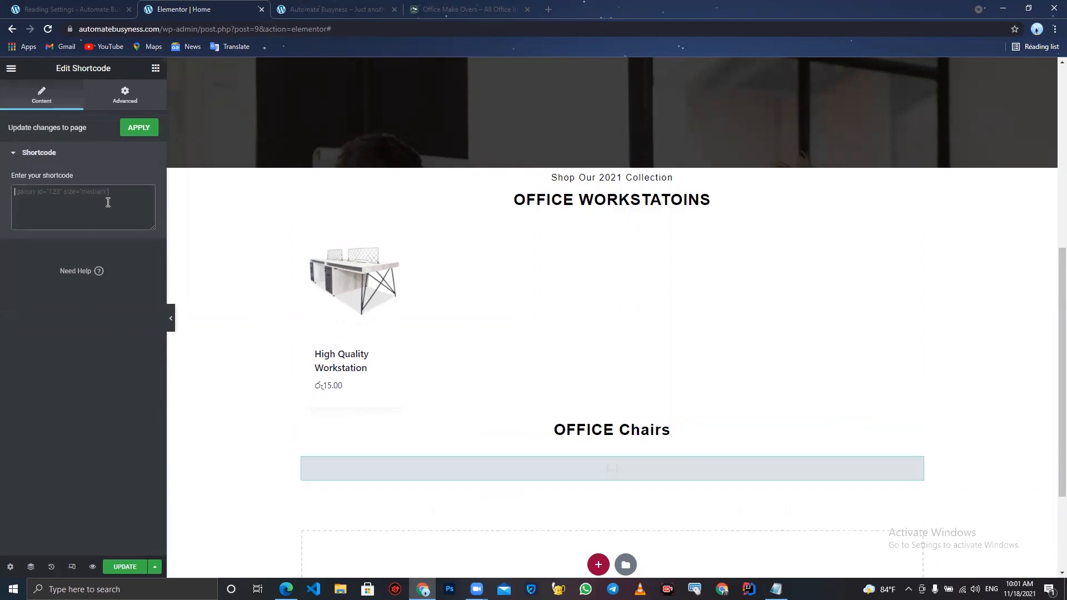
{"action": "type", "text": "[products limit=\"5\" columns=\"5\" category=\"Workstation\"]"}
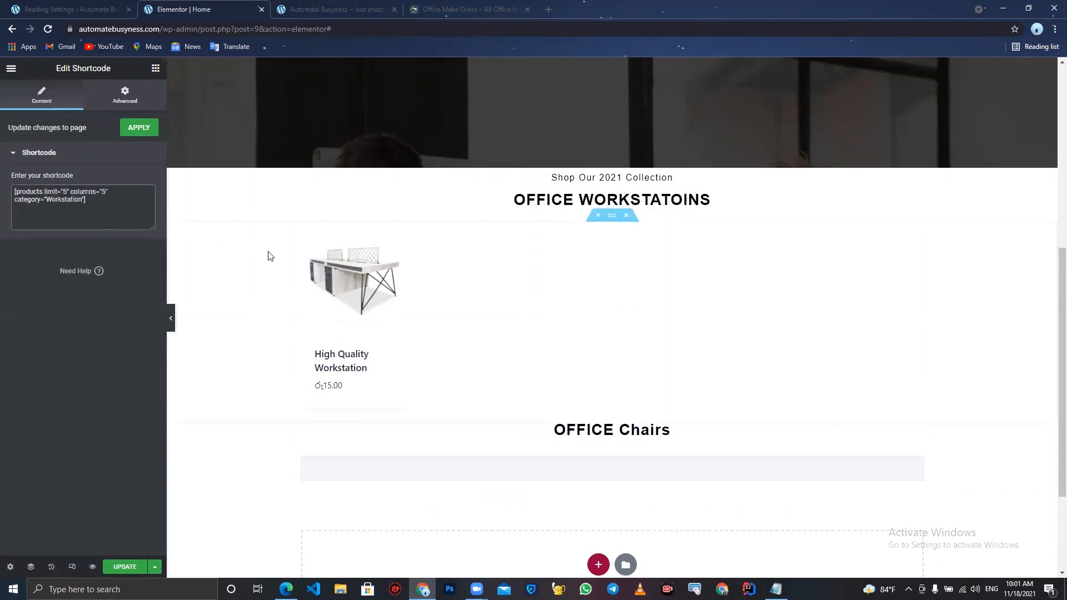
{"action": "double_click", "coordinate": [55, 199]}
{"action": "type", "text": "chai"}
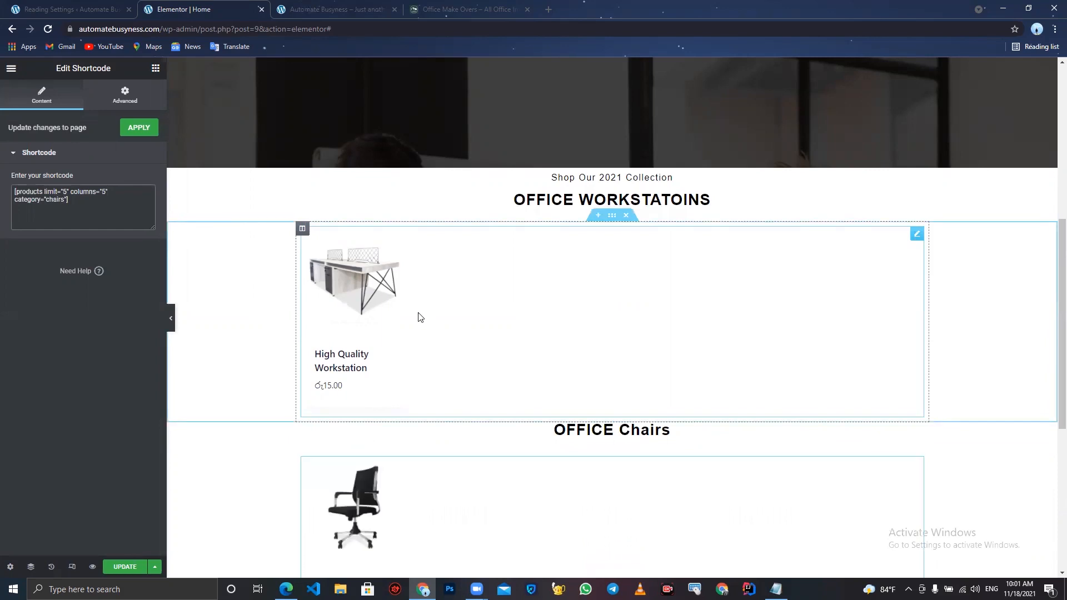
- Retitle the chairs heading OFFICE CHAIRS and update the page
{"action": "left_click", "coordinate": [549, 435]}
{"action": "left_click", "coordinate": [80, 170]}
{"action": "key", "text": "BackSpace"}
{"action": "key", "text": "BackSpace"}
{"action": "key", "text": "BackSpace"}
{"action": "key", "text": "BackSpace"}
{"action": "key", "text": "BackSpace"}
{"action": "type", "text": "HAIRS"}
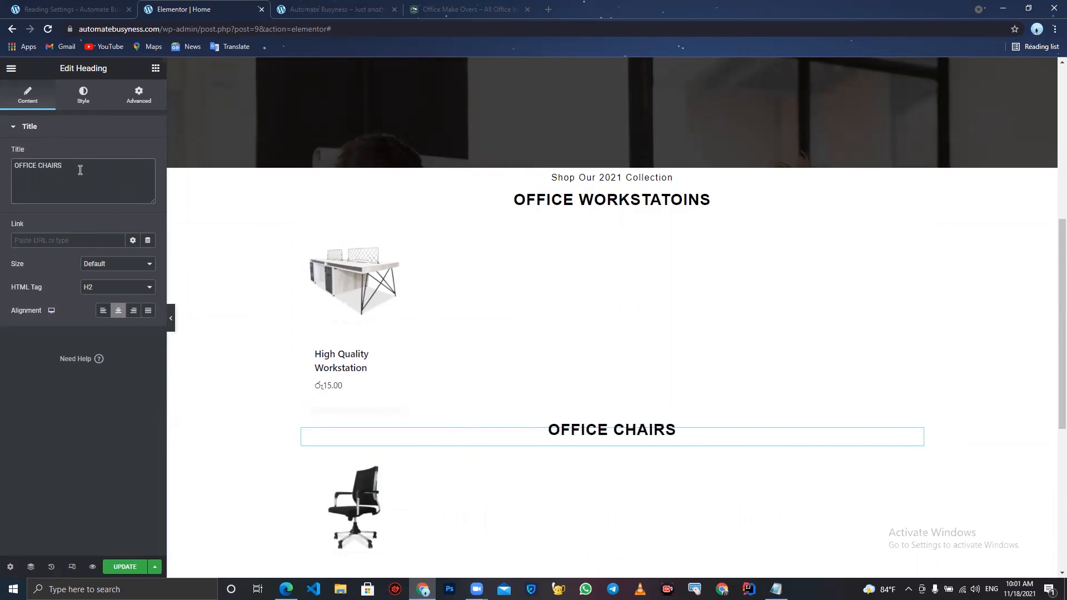
{"action": "left_click", "coordinate": [128, 567]}
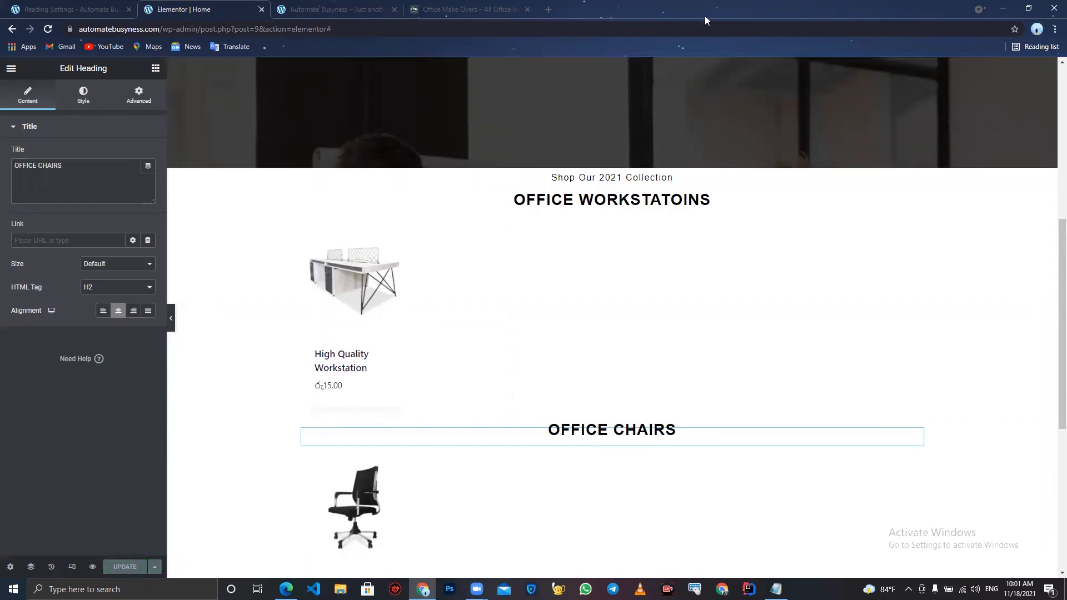
- Reload the live site to check the updated home page
{"action": "left_click", "coordinate": [764, 29]}
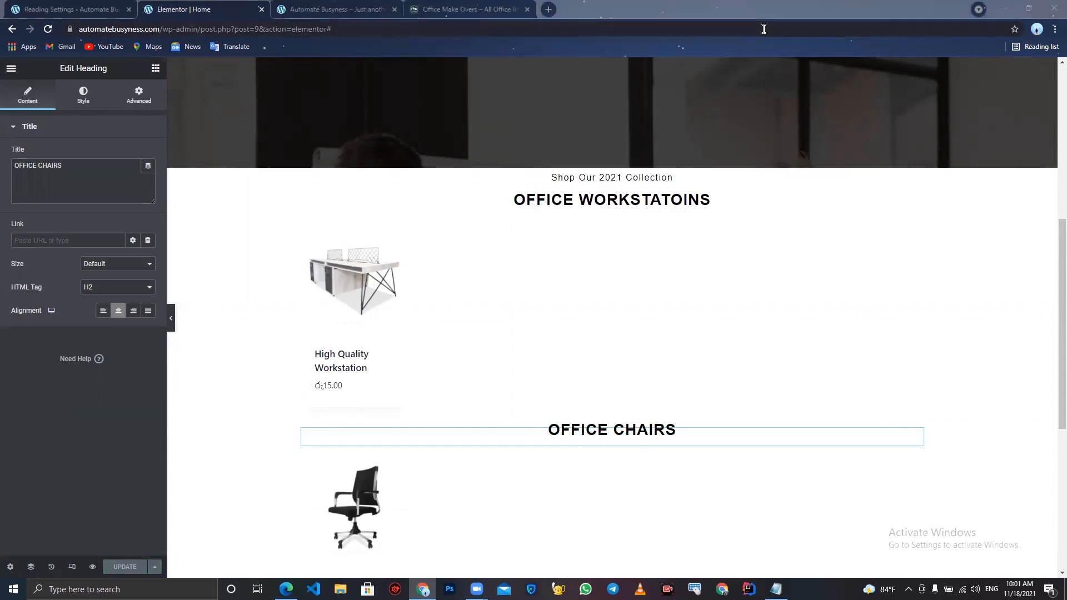
{"action": "left_click", "coordinate": [298, 5]}
{"action": "left_click", "coordinate": [49, 29]}
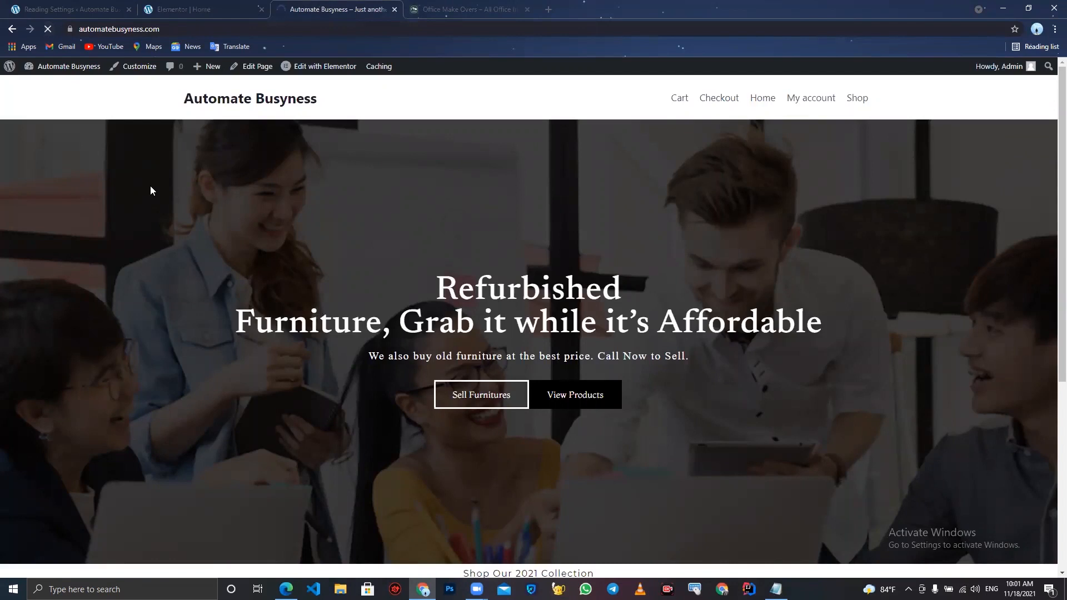
- Scroll through the live home page to review the office workstations, office chairs and work-from-home product sections
{"action": "scroll", "coordinate": [150, 185], "scroll_direction": "down", "scroll_amount": 8}
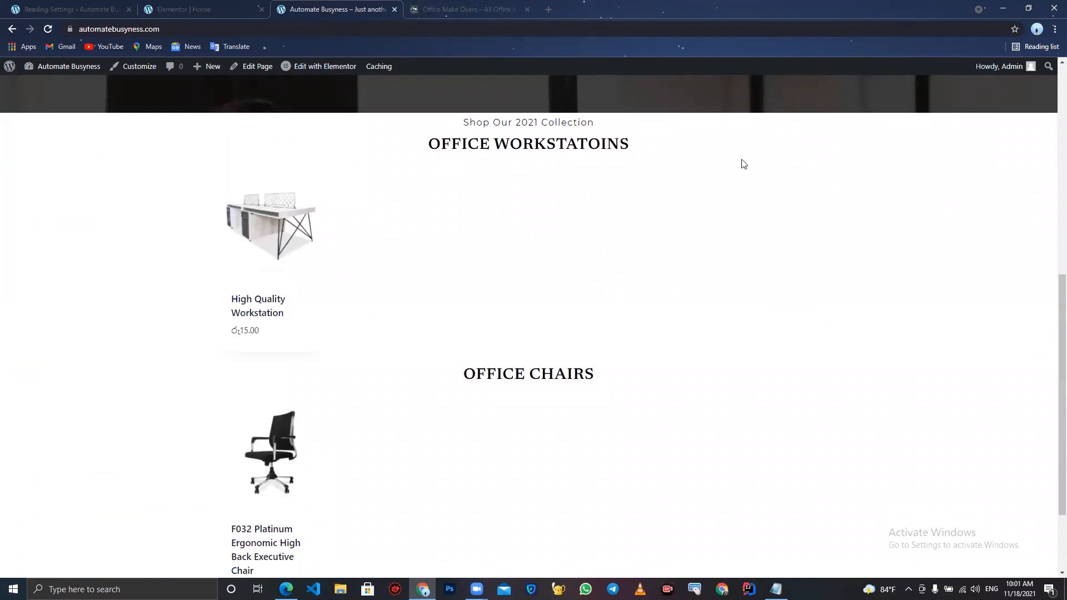
{"action": "left_click", "coordinate": [656, 86]}
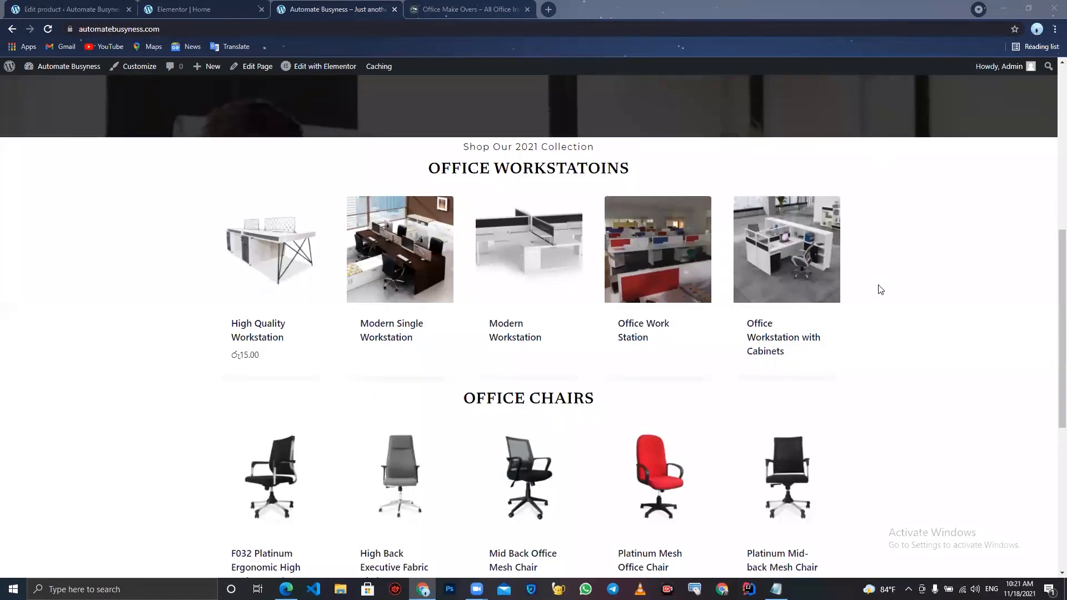
{"action": "left_click", "coordinate": [698, 329]}
{"action": "scroll", "coordinate": [698, 328], "scroll_direction": "down", "scroll_amount": 6}
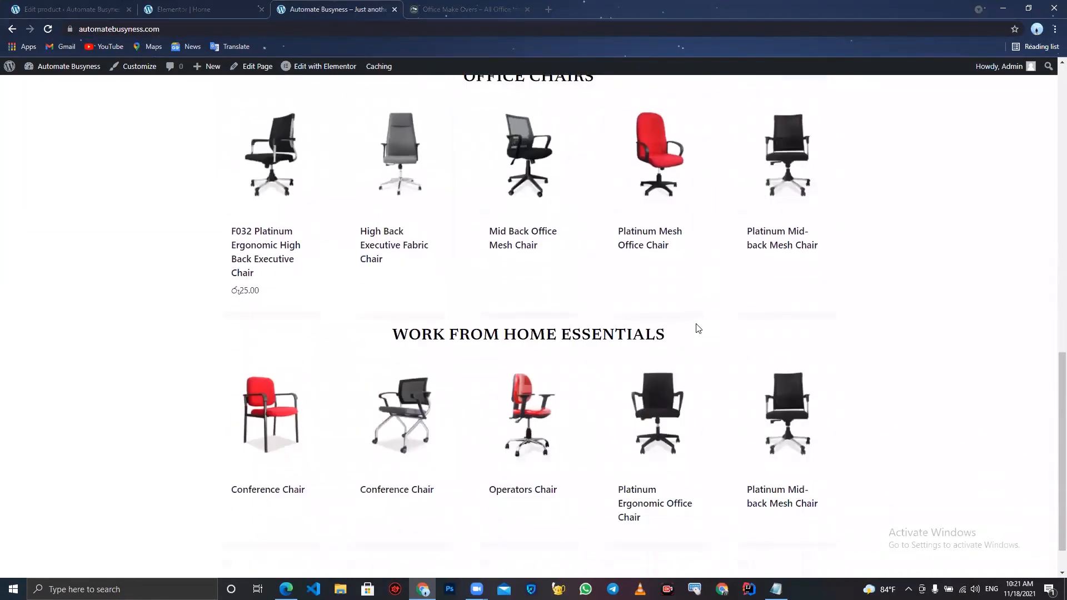
{"action": "scroll", "coordinate": [579, 262], "scroll_direction": "up", "scroll_amount": 3}
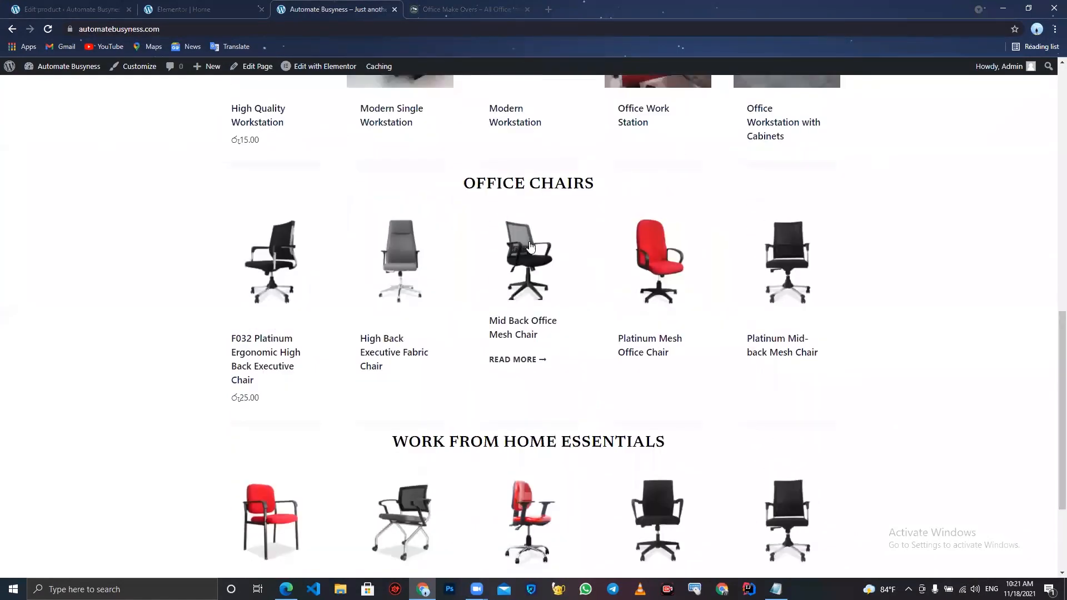
{"action": "scroll", "coordinate": [528, 336], "scroll_direction": "down", "scroll_amount": 3}
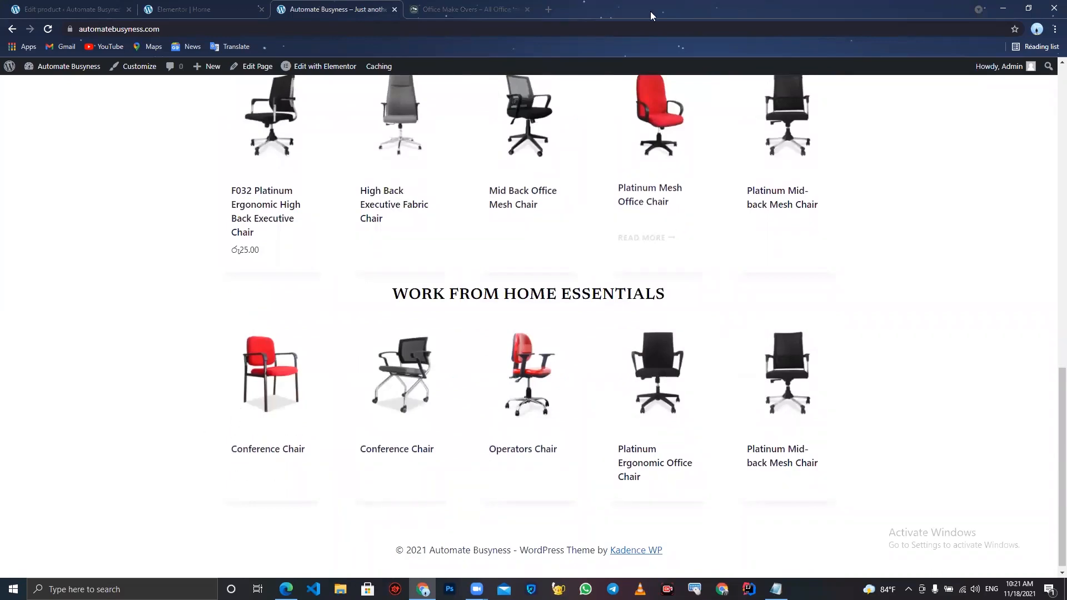
- Switch to the Office Make Over site and examine the special offers slider below the chair products
{"action": "left_click", "coordinate": [496, 8]}
{"action": "scroll", "coordinate": [538, 352], "scroll_direction": "down", "scroll_amount": 5}
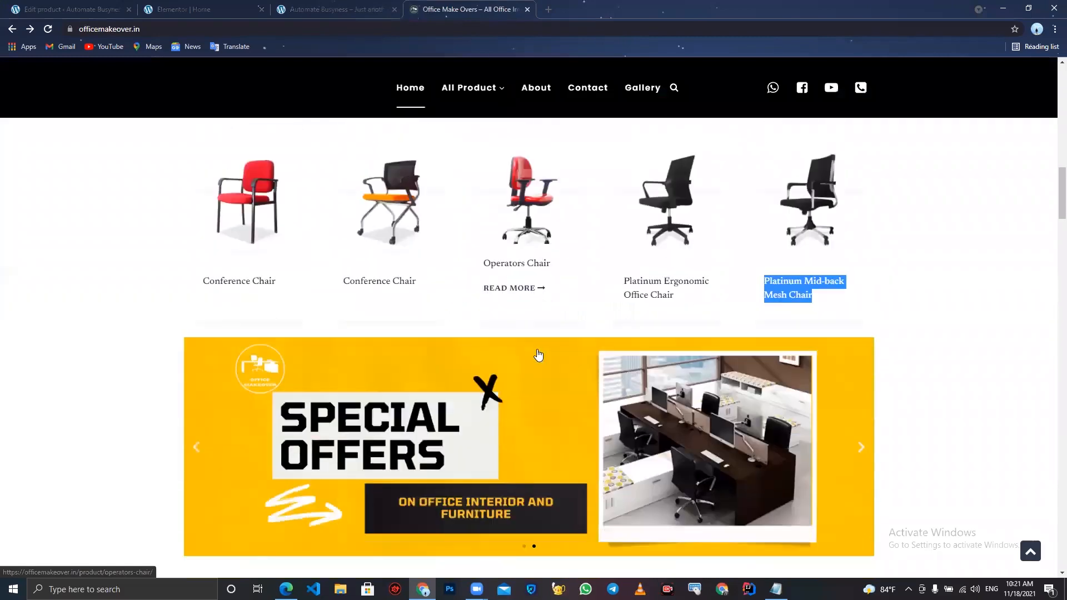
{"action": "left_click", "coordinate": [123, 331]}
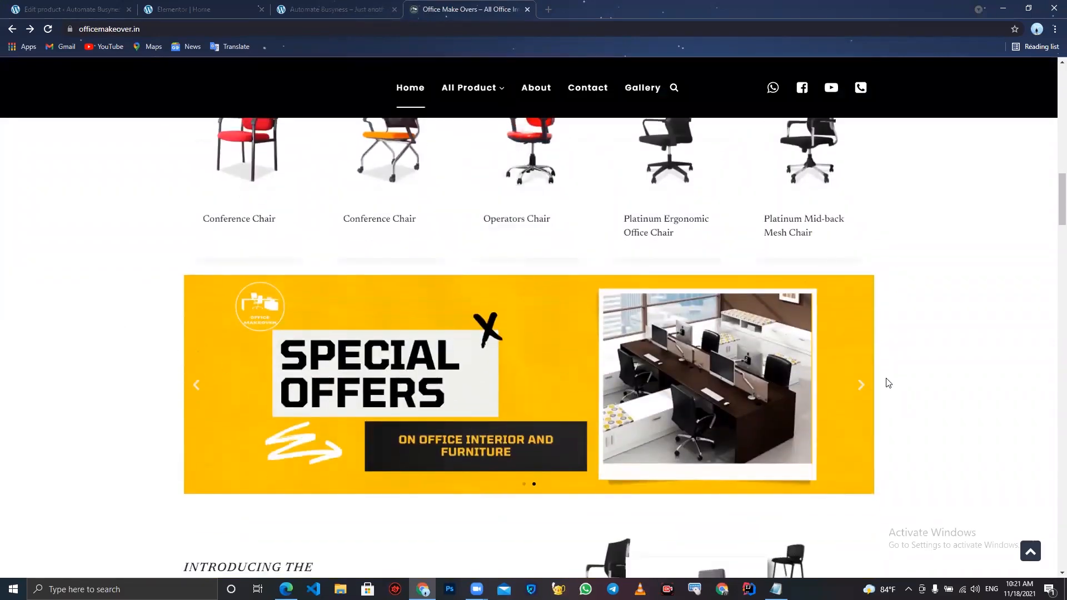
{"action": "left_click", "coordinate": [865, 387]}
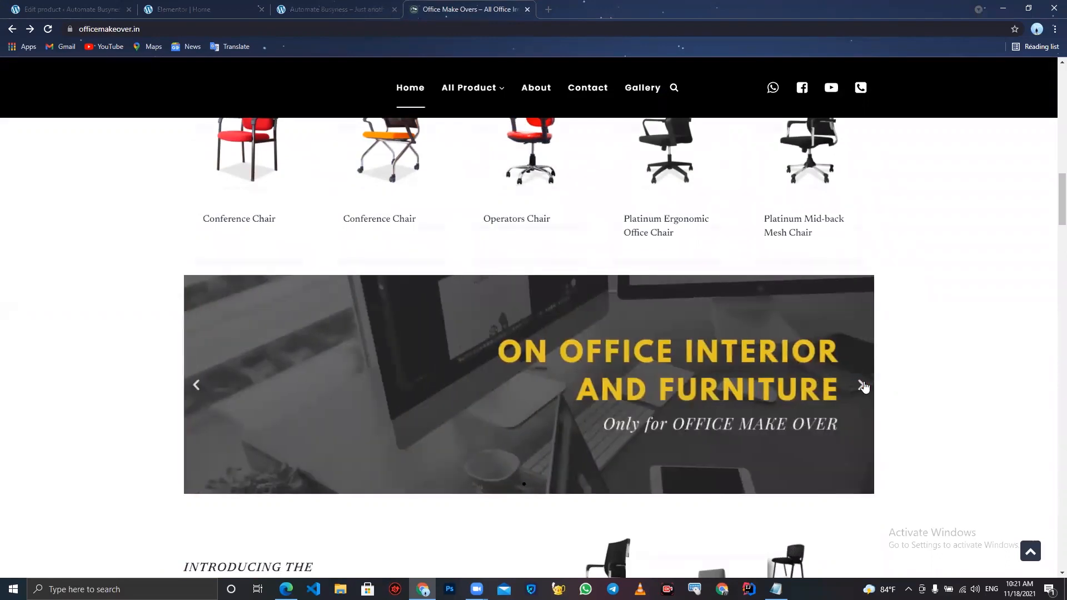
{"action": "left_click", "coordinate": [865, 388]}
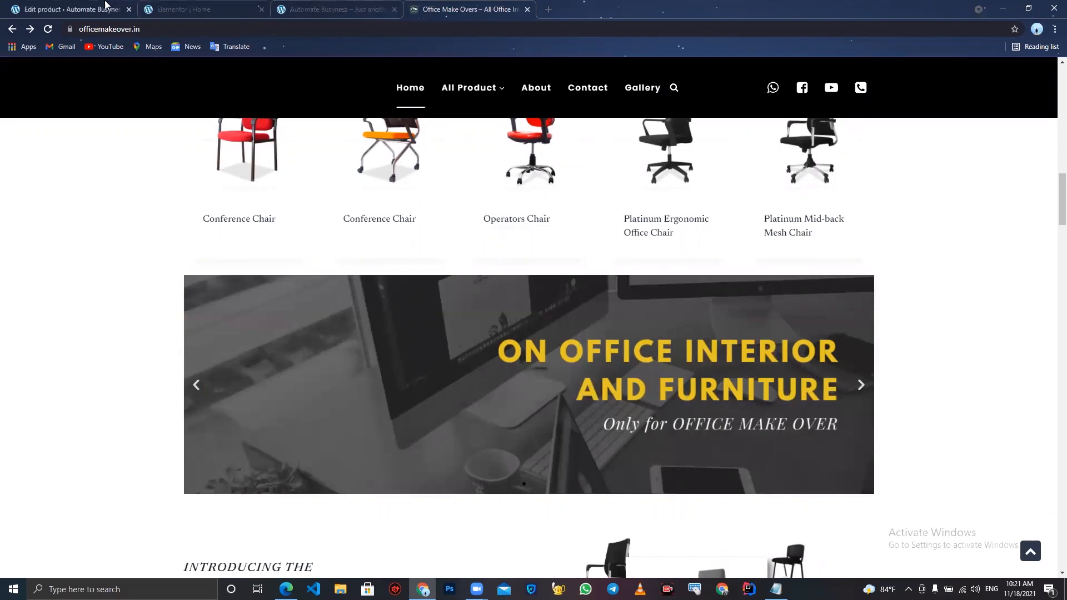
- Add a one-column section below the Work From Home Essentials products and place an Image Carousel widget in it
{"action": "left_click", "coordinate": [184, 10]}
{"action": "scroll", "coordinate": [382, 417], "scroll_direction": "down", "scroll_amount": 5}
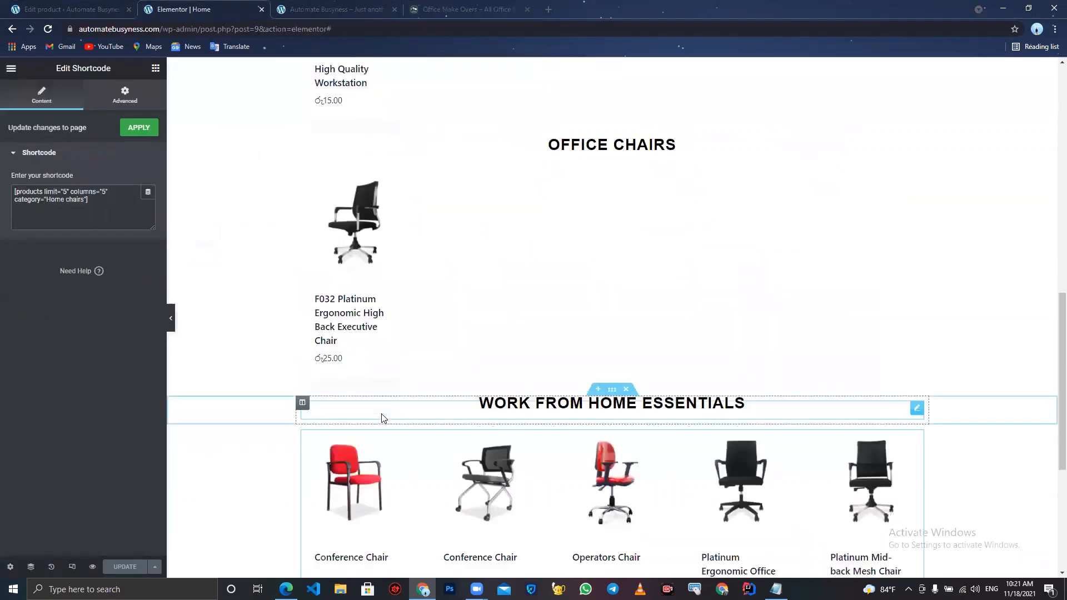
{"action": "left_click", "coordinate": [598, 415]}
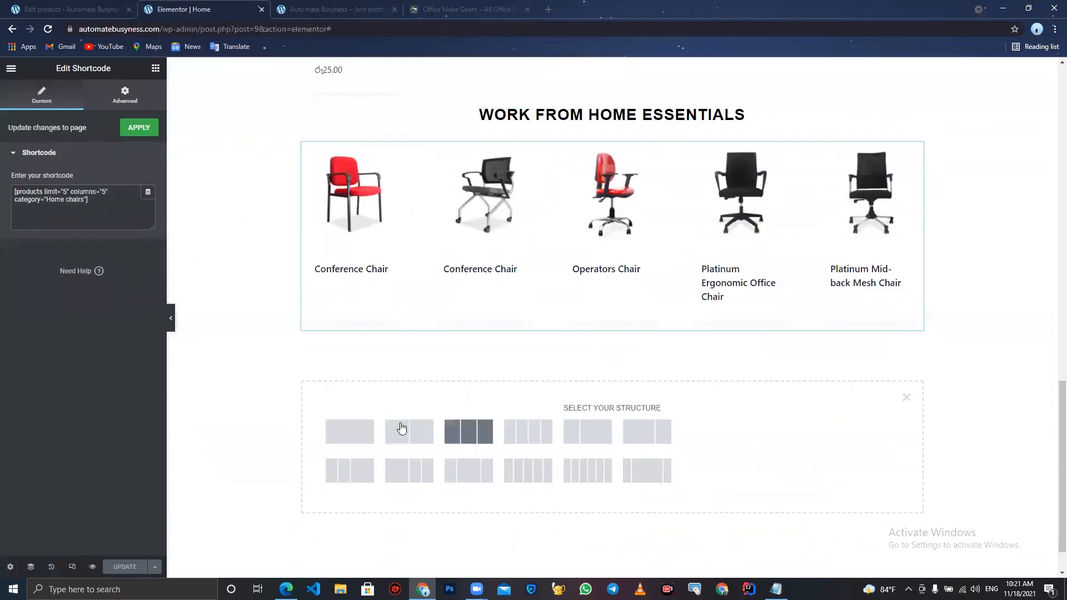
{"action": "left_click", "coordinate": [371, 429]}
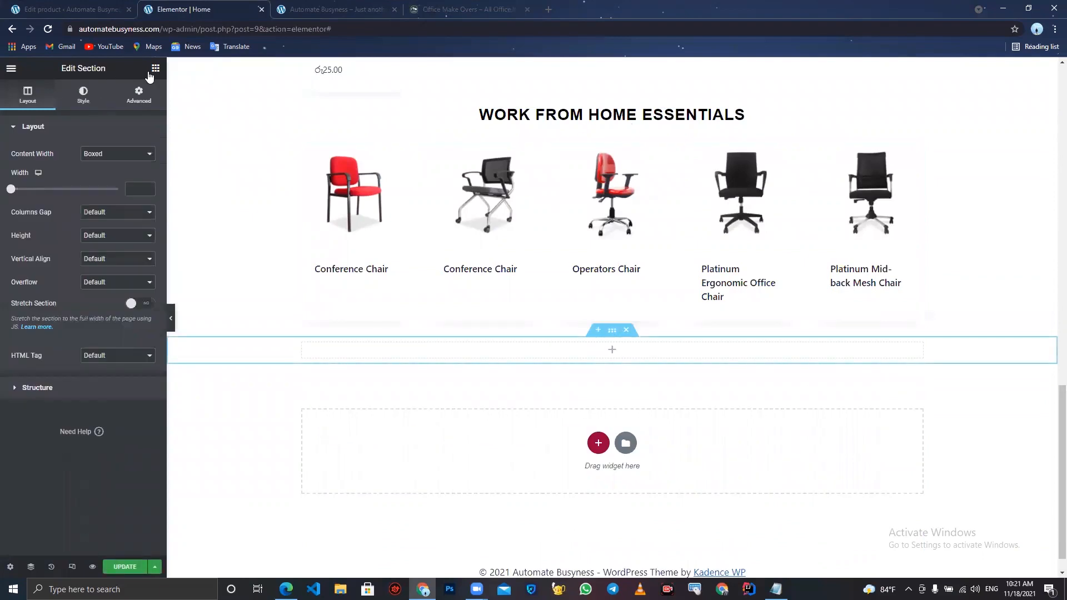
{"action": "left_click", "coordinate": [156, 68]}
{"action": "left_click", "coordinate": [83, 110]}
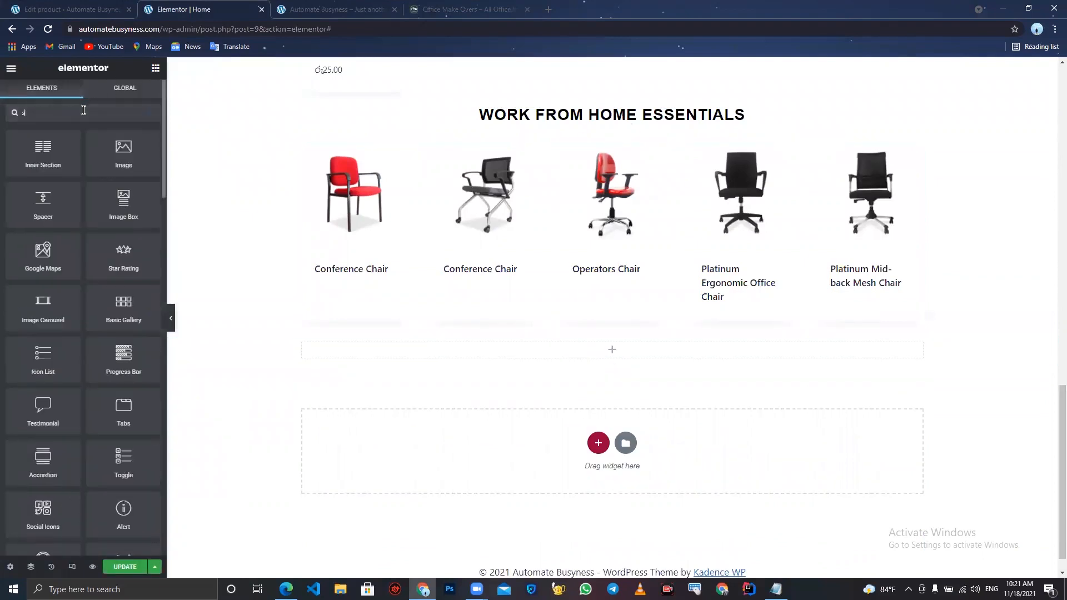
{"action": "type", "text": "sli"}
{"action": "left_click_drag", "start_coordinate": [39, 162], "coordinate": [534, 359]}
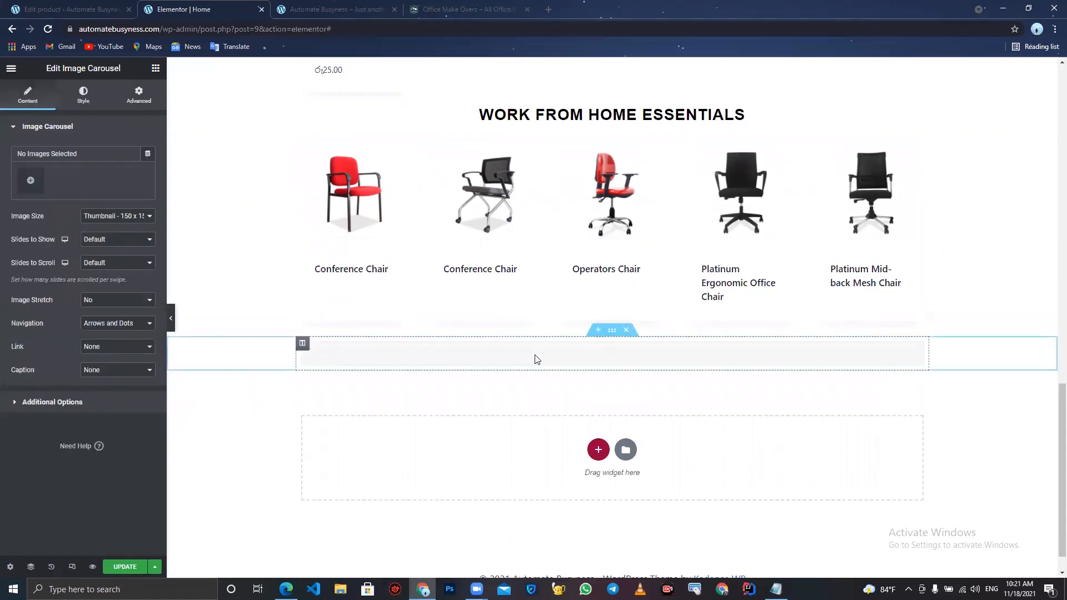
- Upload the On-office-interior-and-furniture-1 and Special-Offers-1 images into a new gallery for the carousel
{"action": "left_click", "coordinate": [30, 180]}
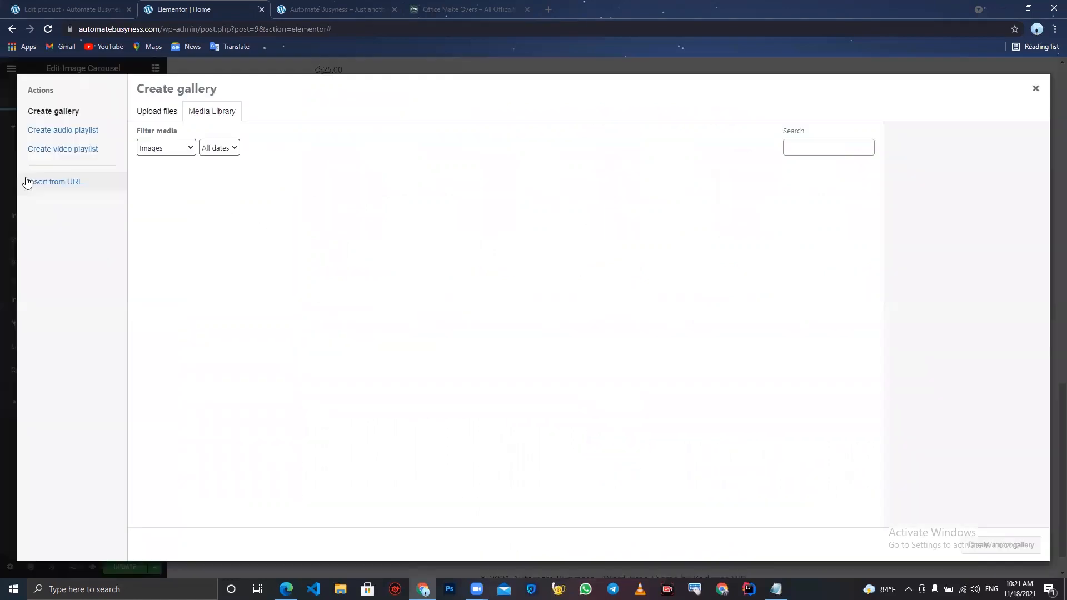
{"action": "left_click", "coordinate": [168, 114]}
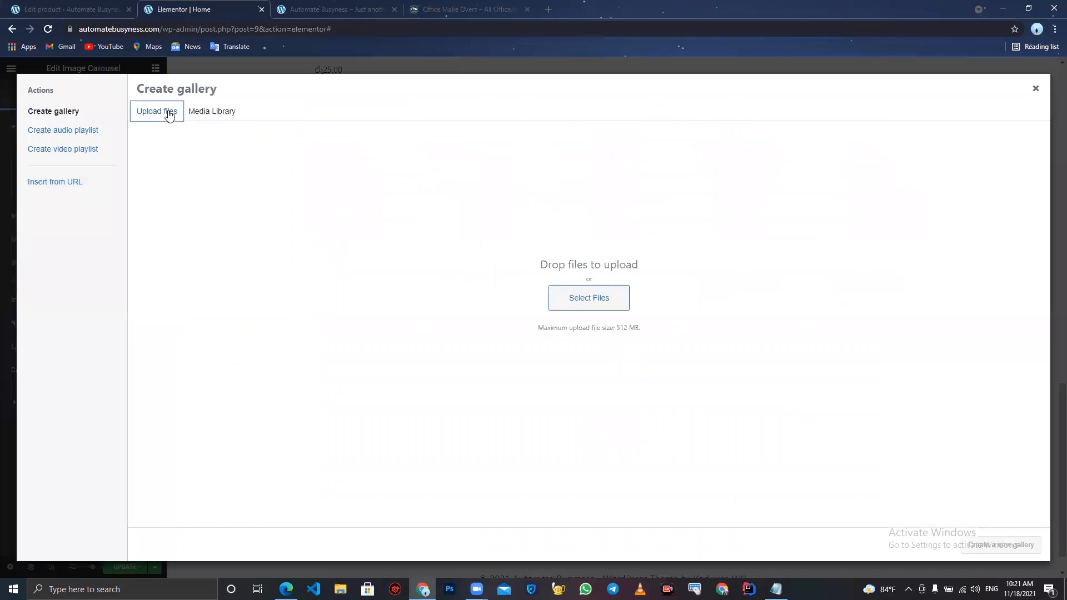
{"action": "left_click", "coordinate": [598, 290]}
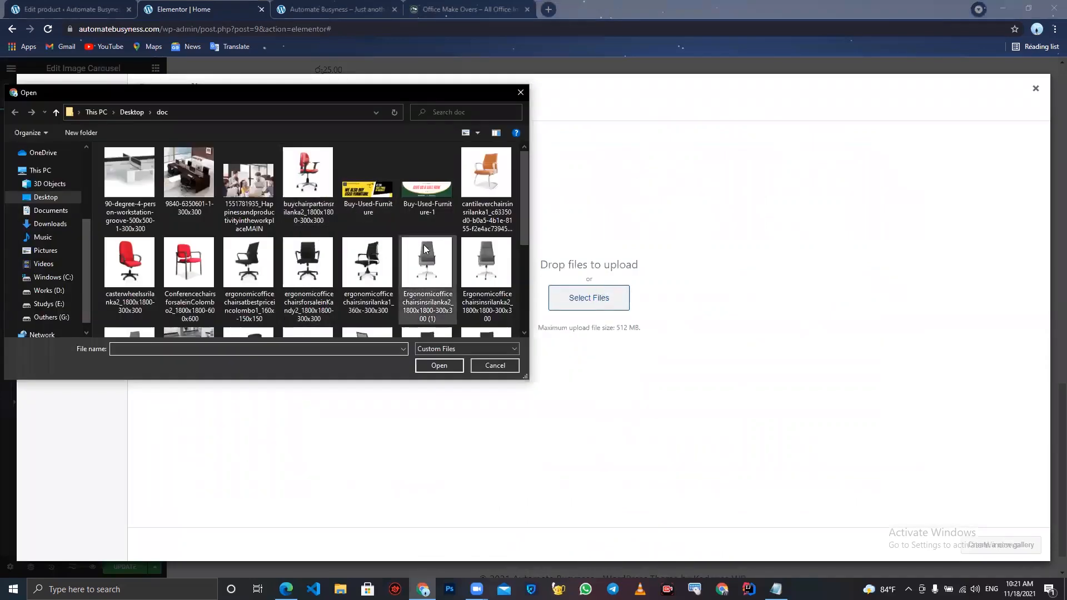
{"action": "scroll", "coordinate": [424, 245], "scroll_direction": "down", "scroll_amount": 5}
{"action": "left_click", "coordinate": [258, 275]}
{"action": "left_click", "coordinate": [193, 280], "text": "ctrl"}
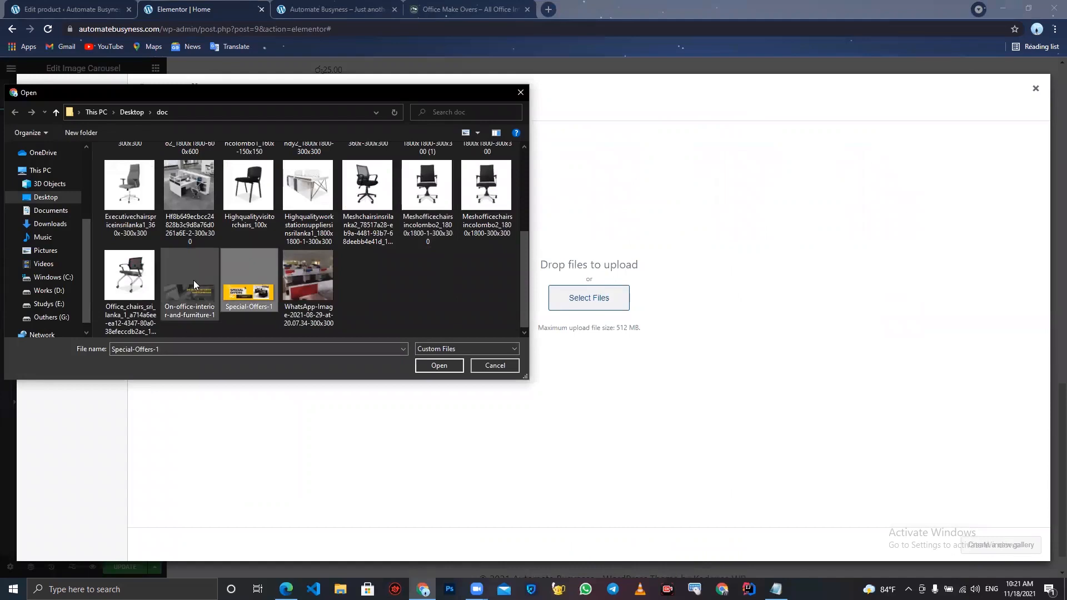
{"action": "left_click", "coordinate": [438, 365]}
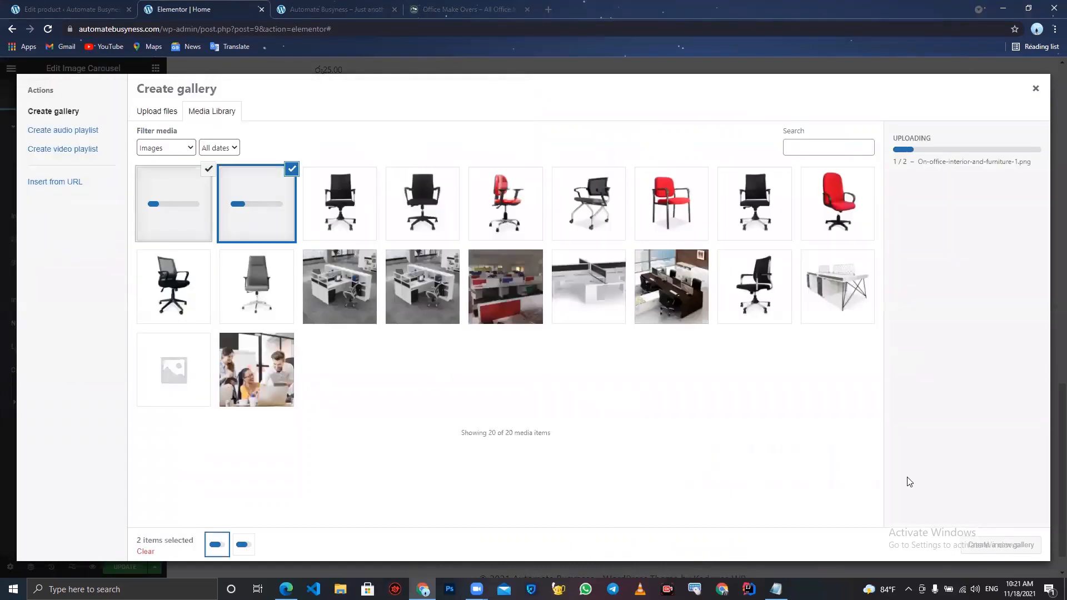
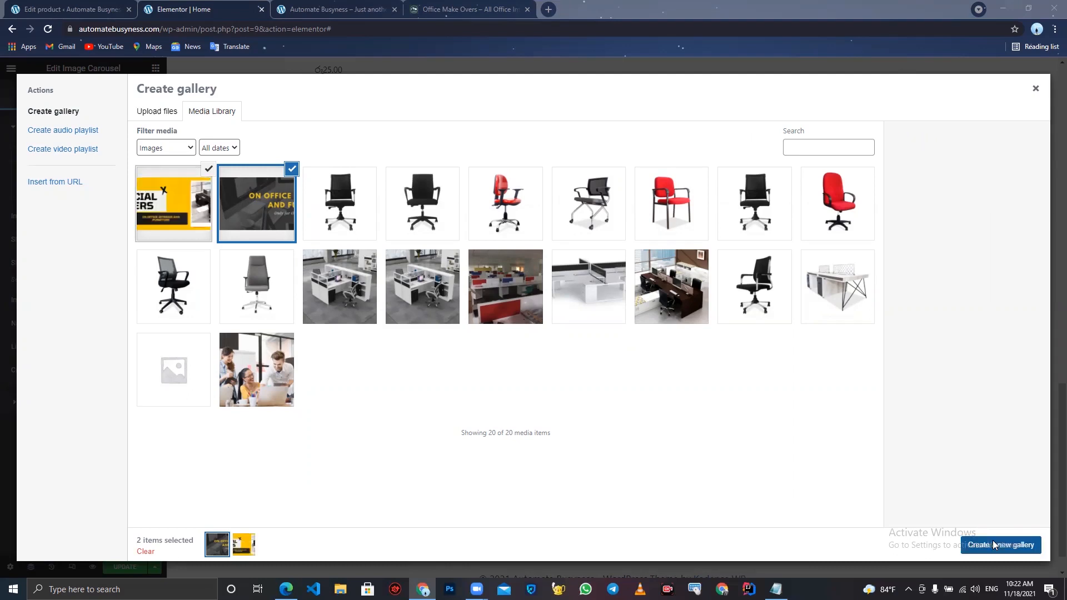
- Insert the new gallery into the image carousel and set its image size to Full
{"action": "left_click", "coordinate": [994, 544]}
{"action": "left_click", "coordinate": [994, 545]}
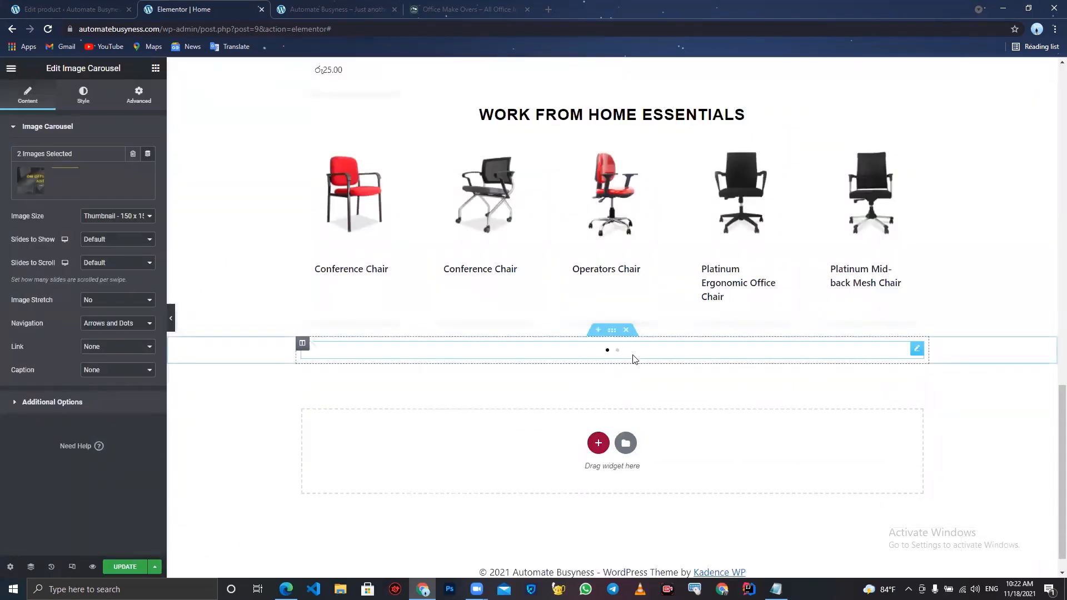
{"action": "left_click", "coordinate": [113, 218]}
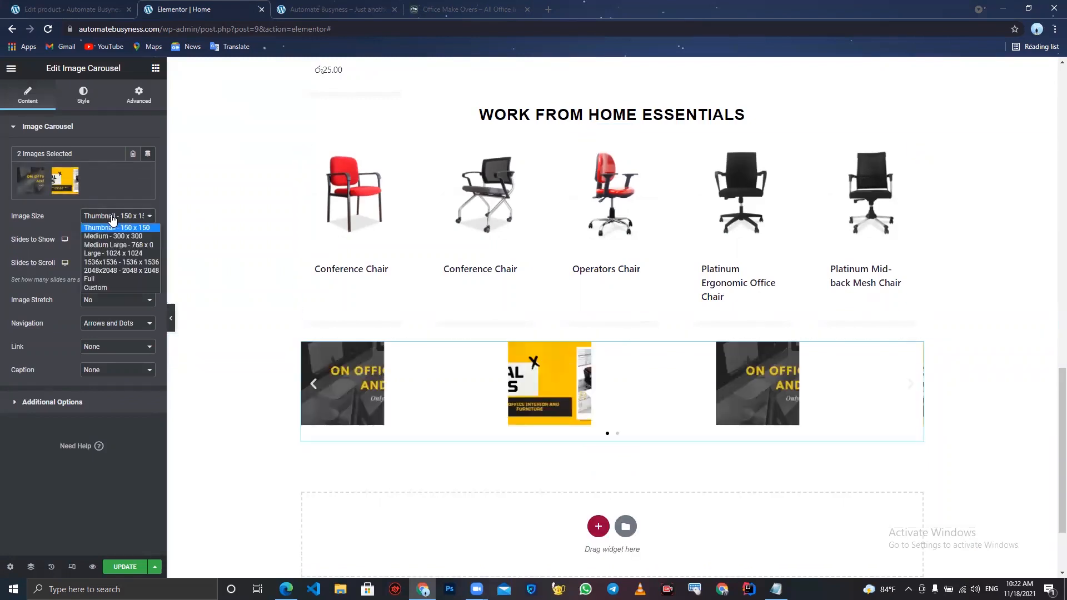
{"action": "left_click", "coordinate": [111, 279]}
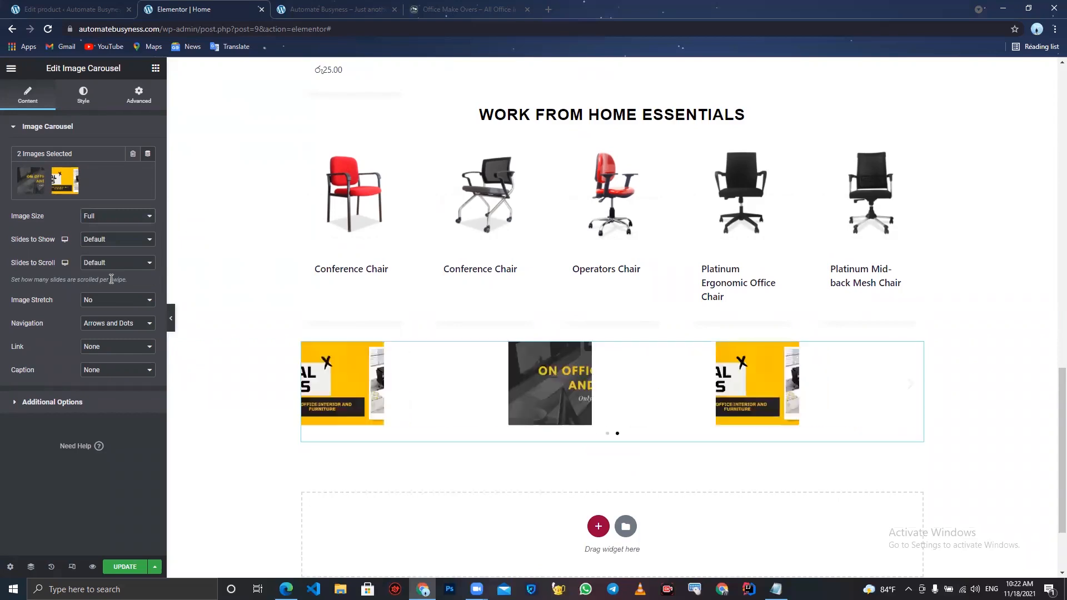
- Set the carousel to show 1 slide and review its autoplay additional options
{"action": "left_click", "coordinate": [97, 239]}
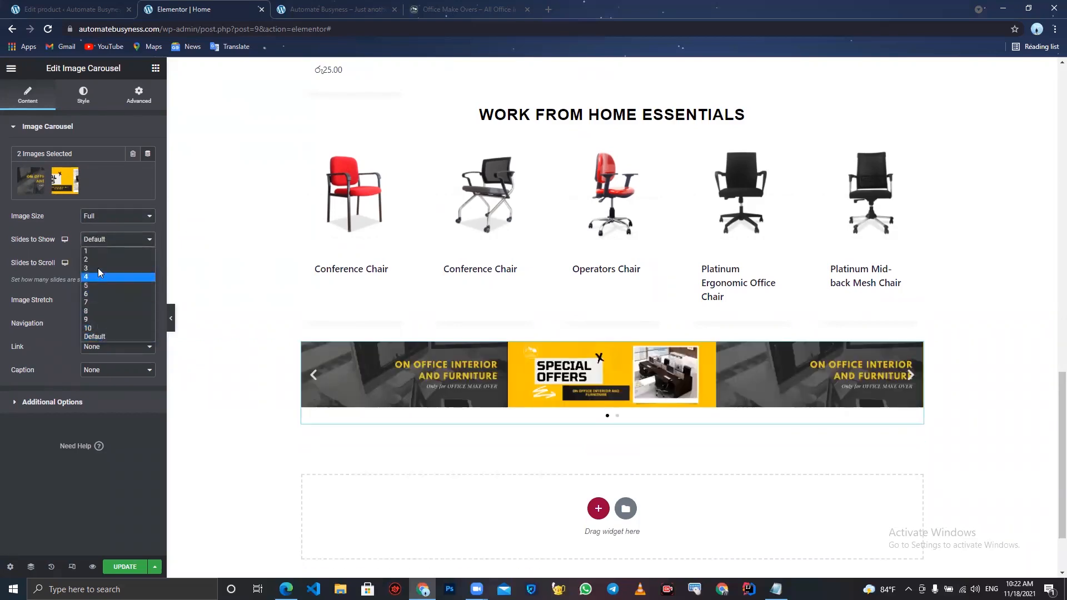
{"action": "left_click", "coordinate": [96, 251]}
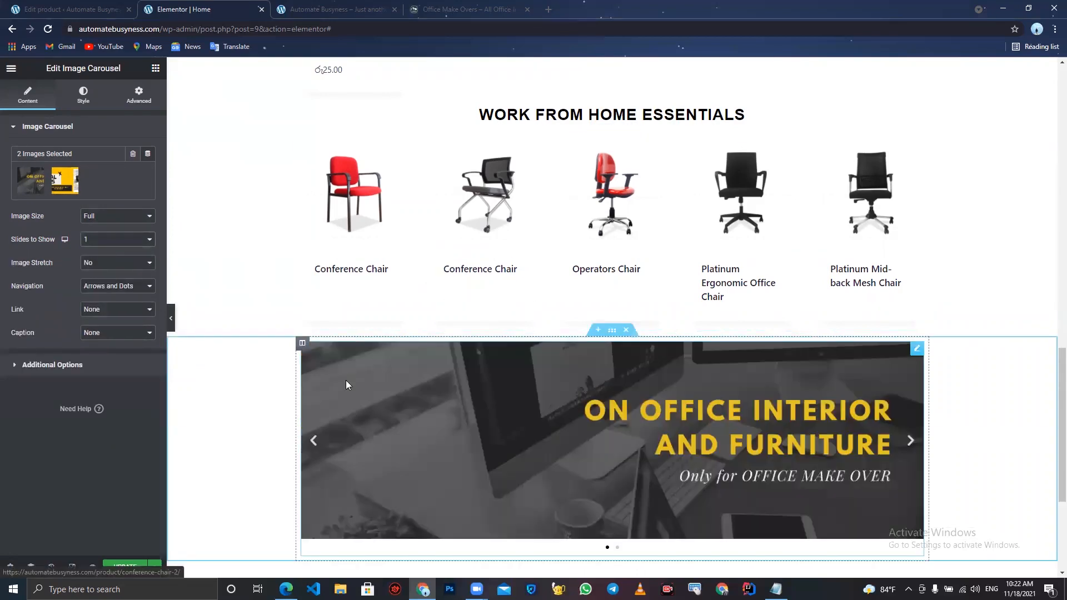
{"action": "scroll", "coordinate": [346, 381], "scroll_direction": "down", "scroll_amount": 1}
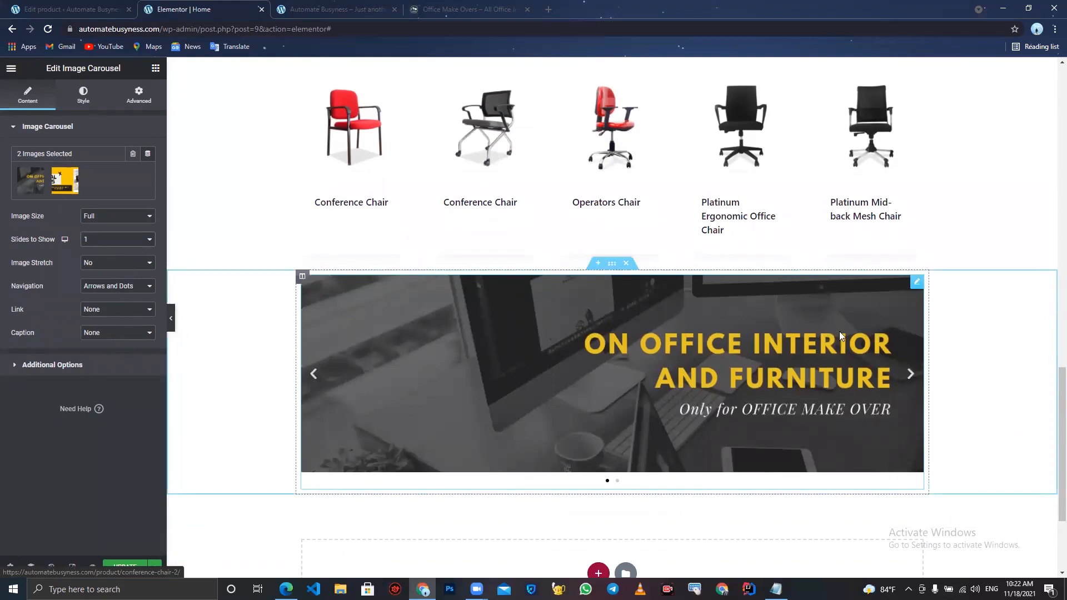
{"action": "left_click", "coordinate": [74, 366]}
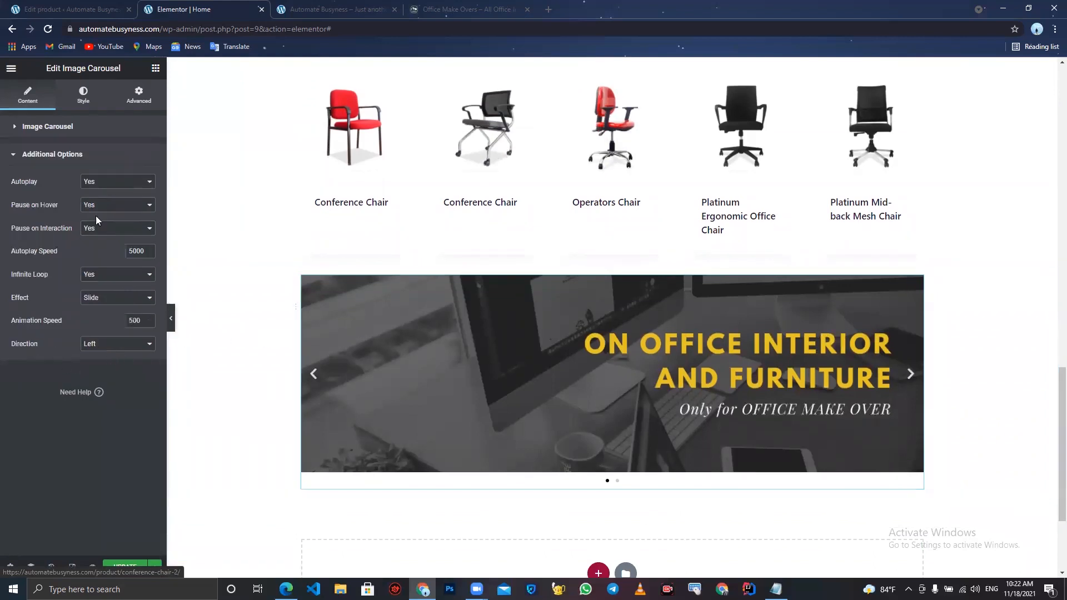
{"action": "left_click", "coordinate": [113, 184]}
{"action": "left_click", "coordinate": [114, 193]}
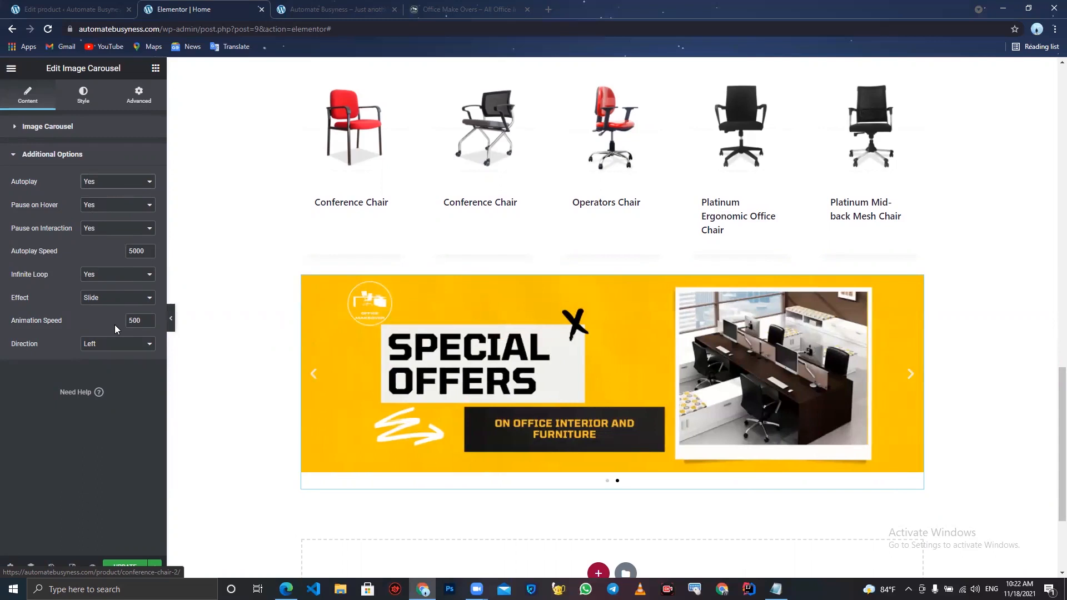
{"action": "scroll", "coordinate": [319, 389], "scroll_direction": "down", "scroll_amount": 2}
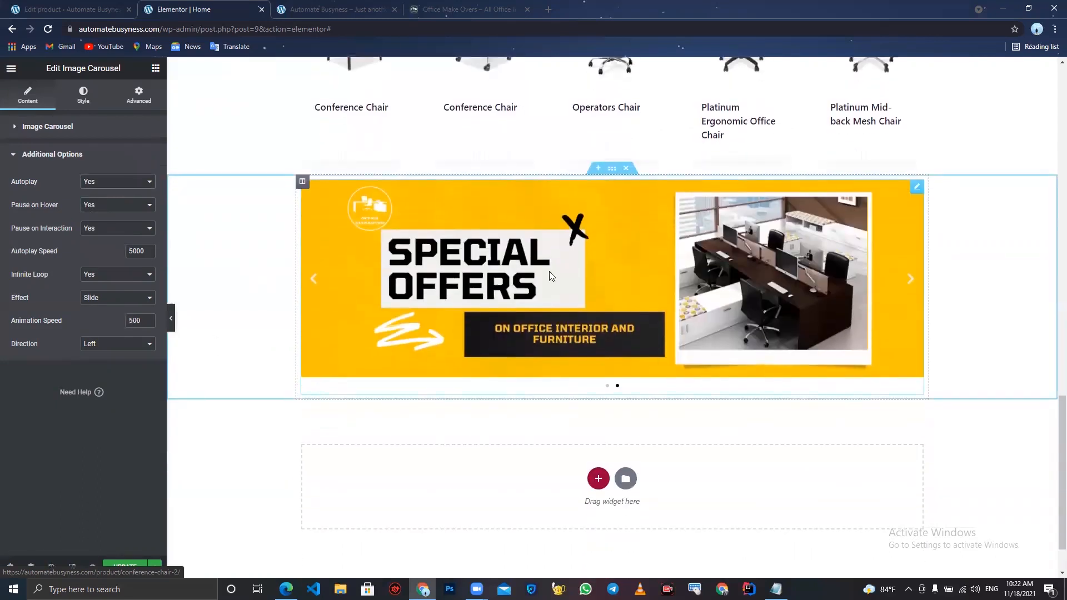
- Examine the live site's 2021 Office Seating Collection section below the slider
{"action": "left_click", "coordinate": [461, 6]}
{"action": "scroll", "coordinate": [519, 350], "scroll_direction": "down", "scroll_amount": 4}
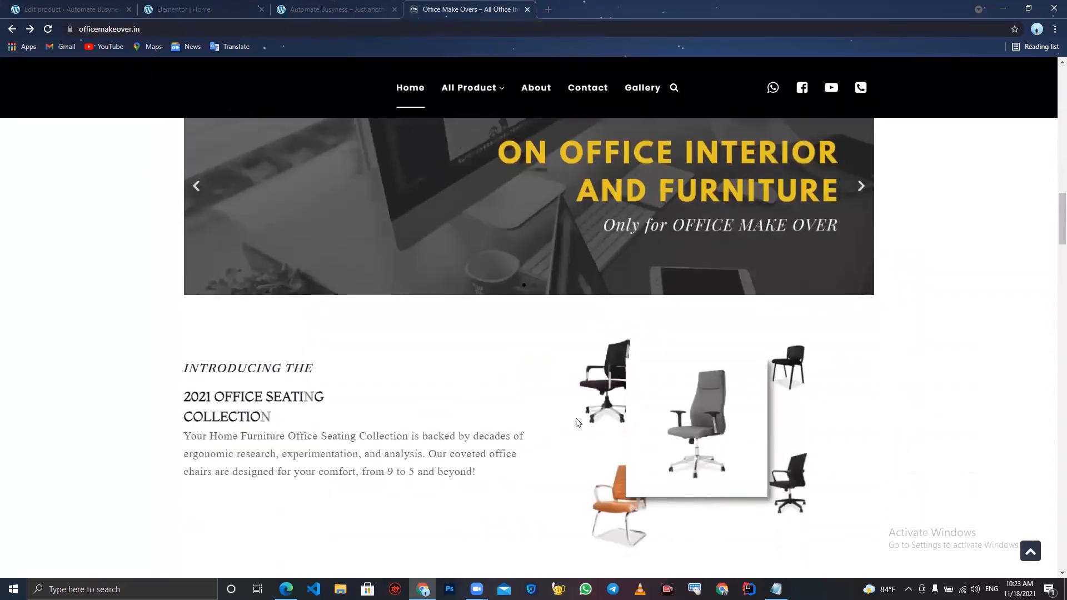
{"action": "scroll", "coordinate": [511, 295], "scroll_direction": "down", "scroll_amount": 1}
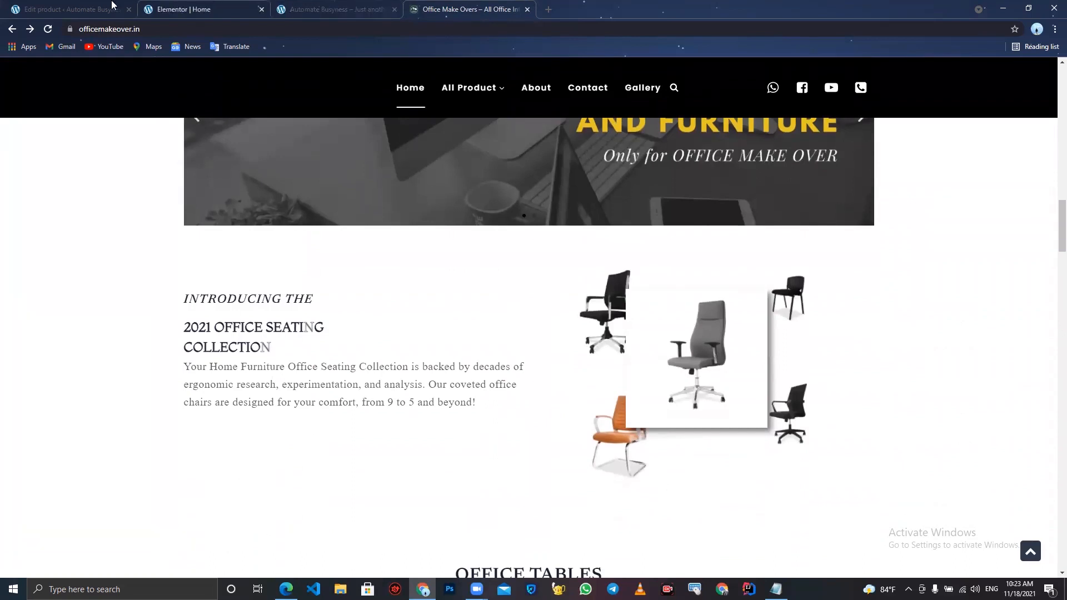
{"action": "left_click", "coordinate": [235, 5]}
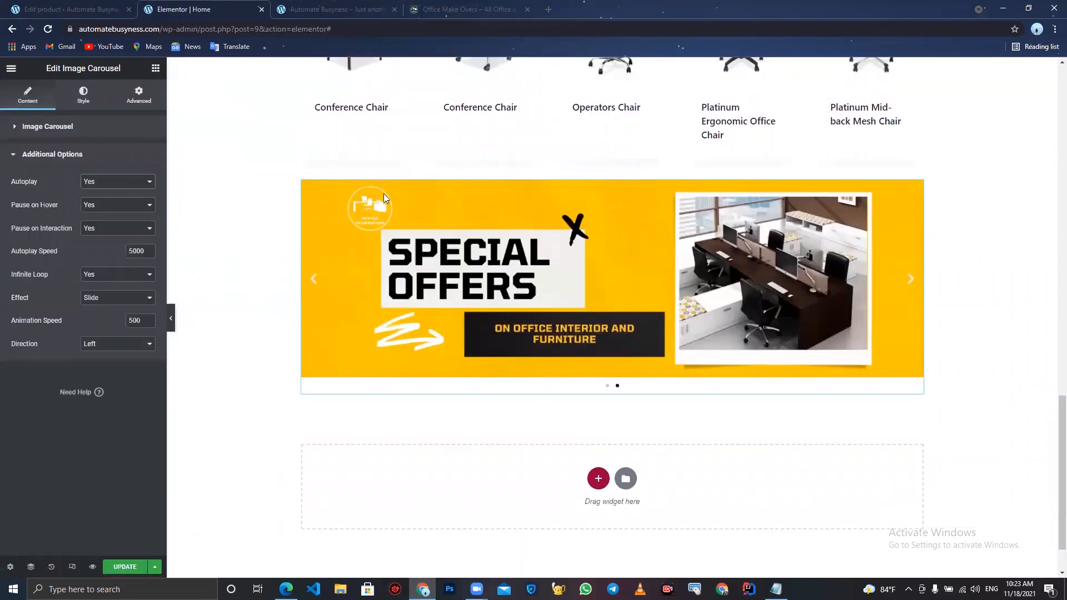
- Add a two-column section below the carousel and set its height to Min Height
{"action": "left_click", "coordinate": [597, 478]}
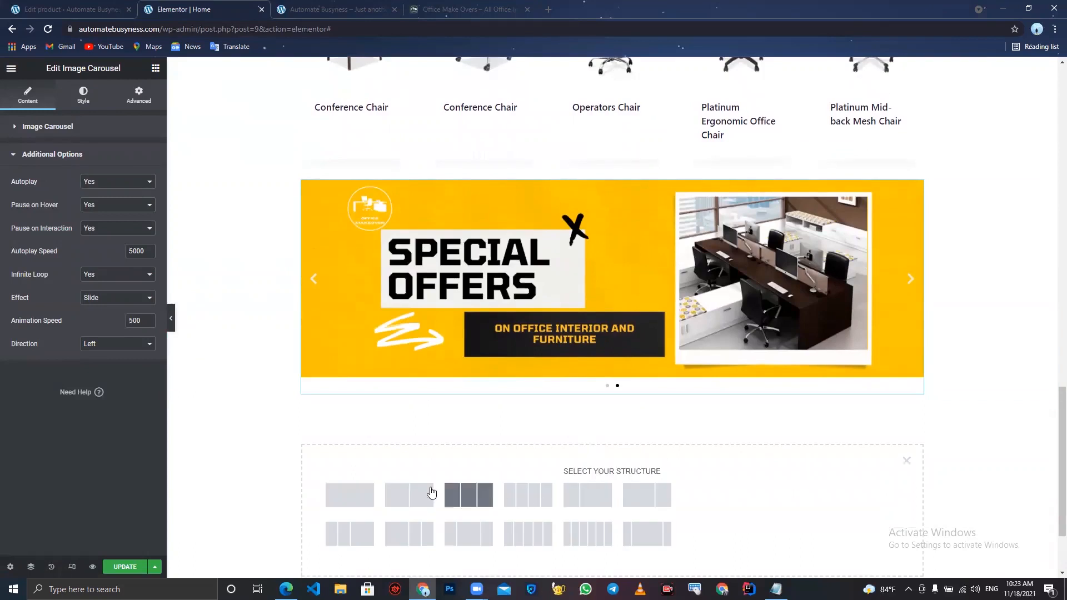
{"action": "left_click", "coordinate": [412, 494]}
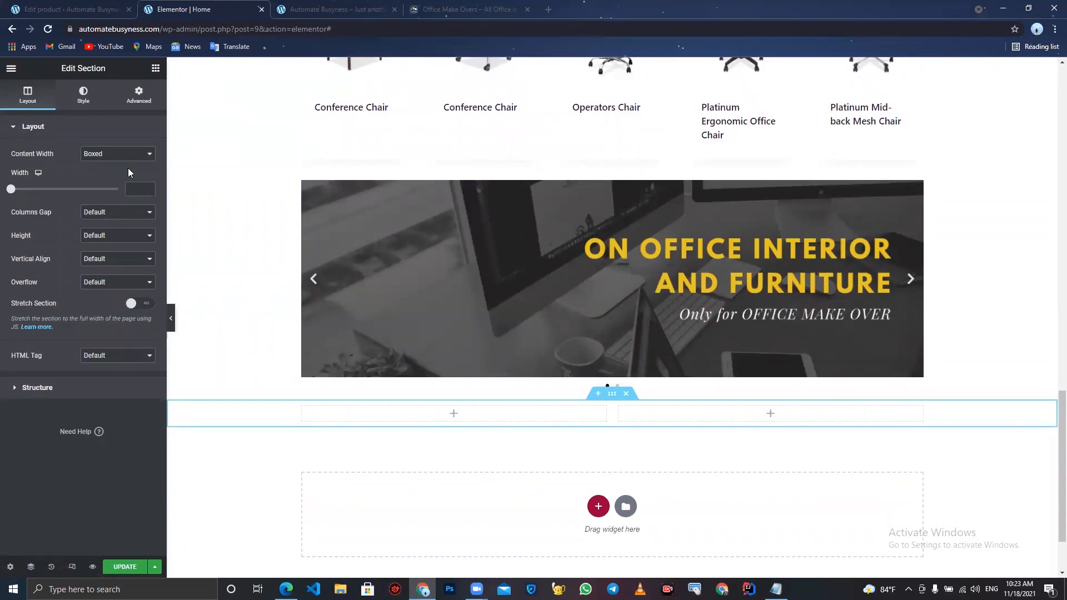
{"action": "left_click", "coordinate": [114, 213]}
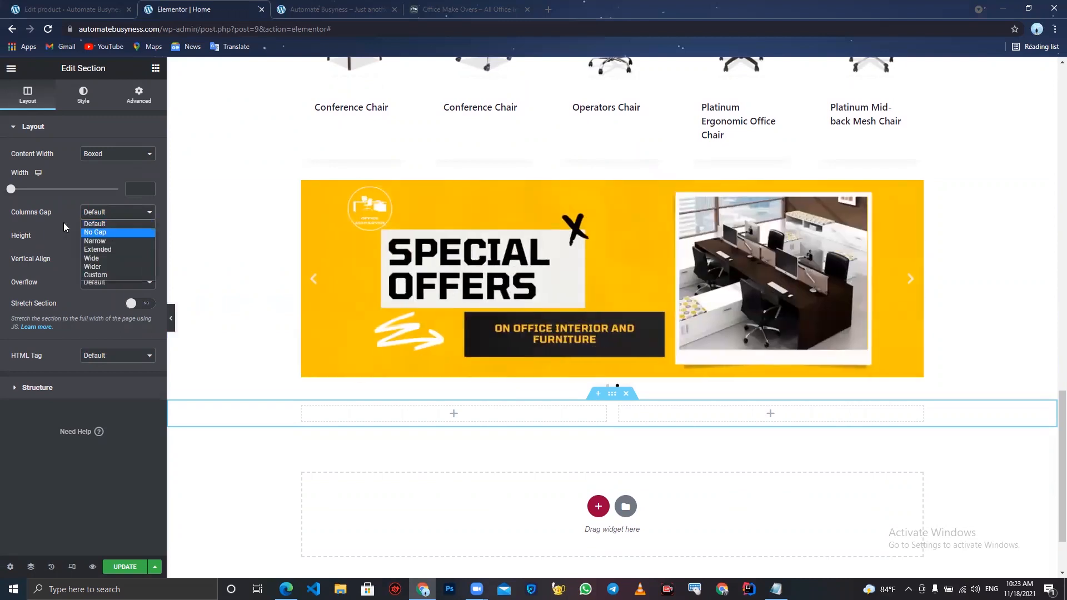
{"action": "left_click", "coordinate": [66, 225]}
{"action": "left_click", "coordinate": [88, 238]}
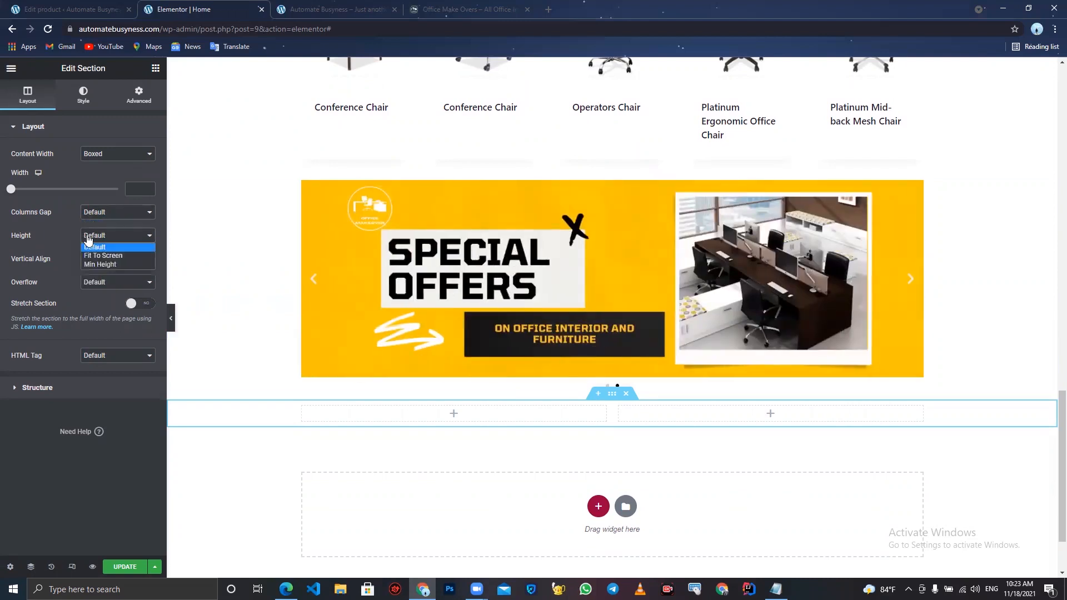
{"action": "left_click", "coordinate": [98, 265]}
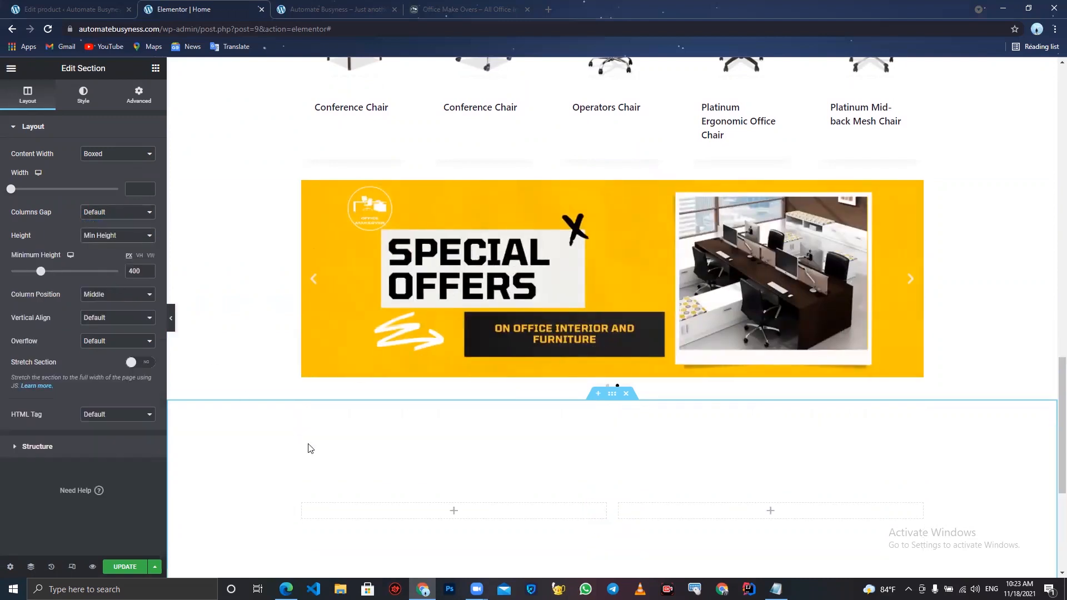
- Place a Heading widget in the new section's left column
{"action": "scroll", "coordinate": [307, 445], "scroll_direction": "down", "scroll_amount": 3}
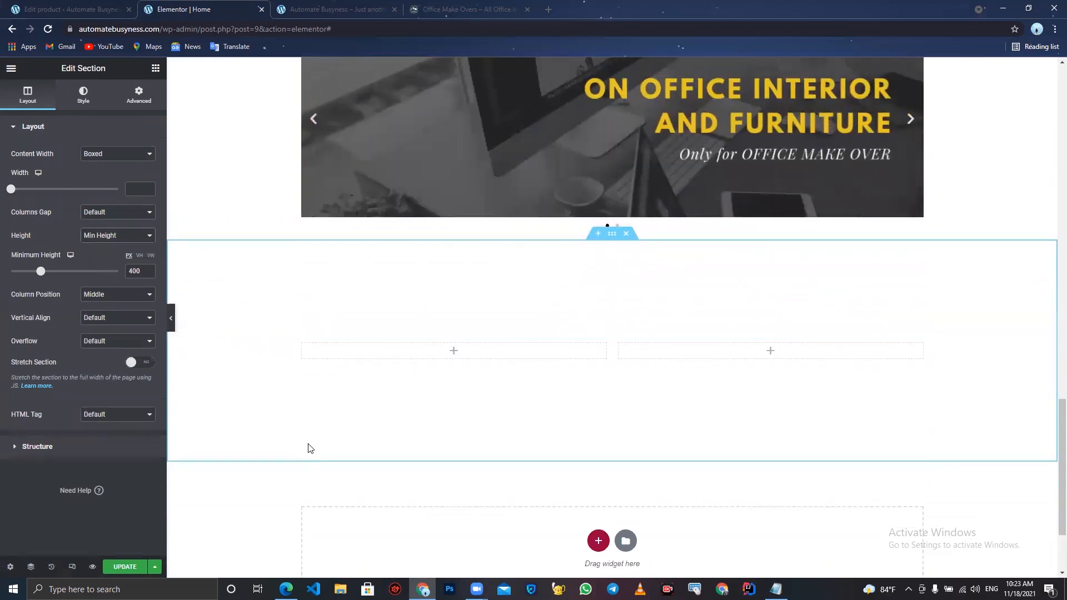
{"action": "left_click", "coordinate": [467, 9]}
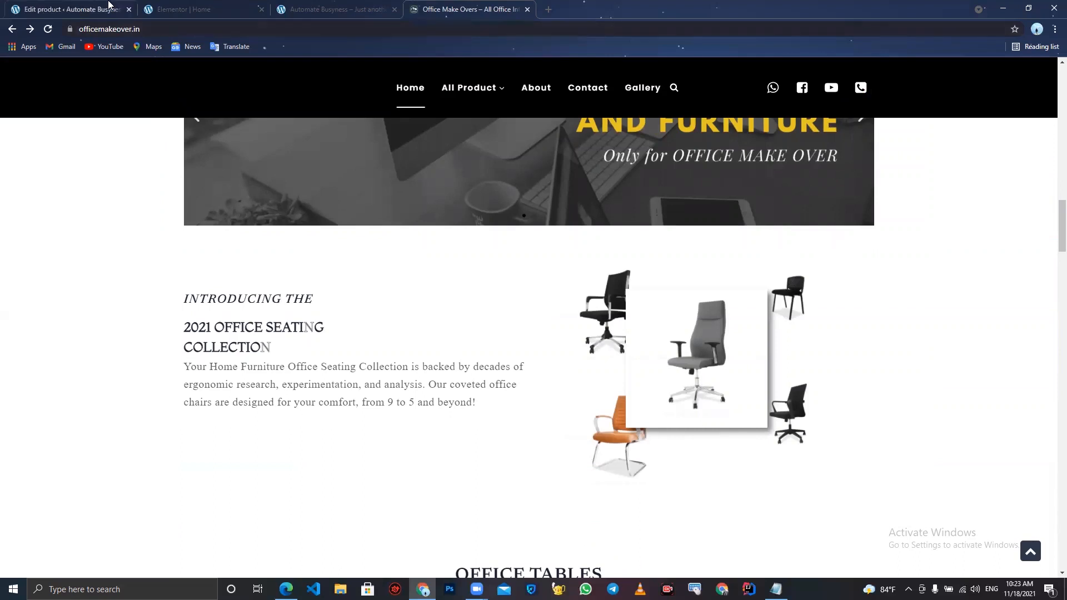
{"action": "left_click", "coordinate": [183, 6]}
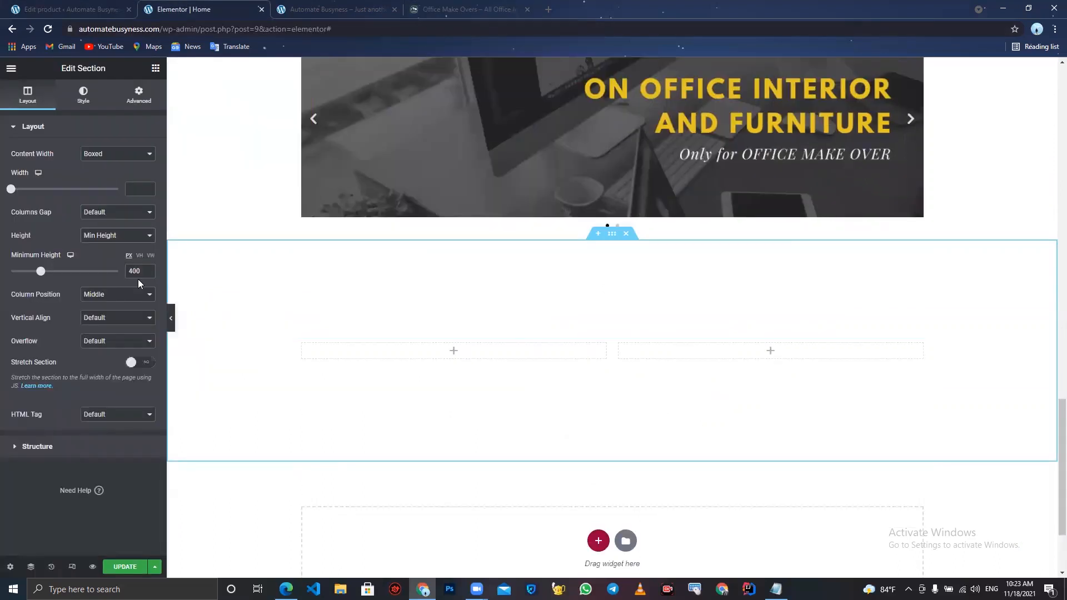
{"action": "left_click", "coordinate": [155, 67]}
{"action": "left_click_drag", "start_coordinate": [105, 183], "coordinate": [453, 354]}
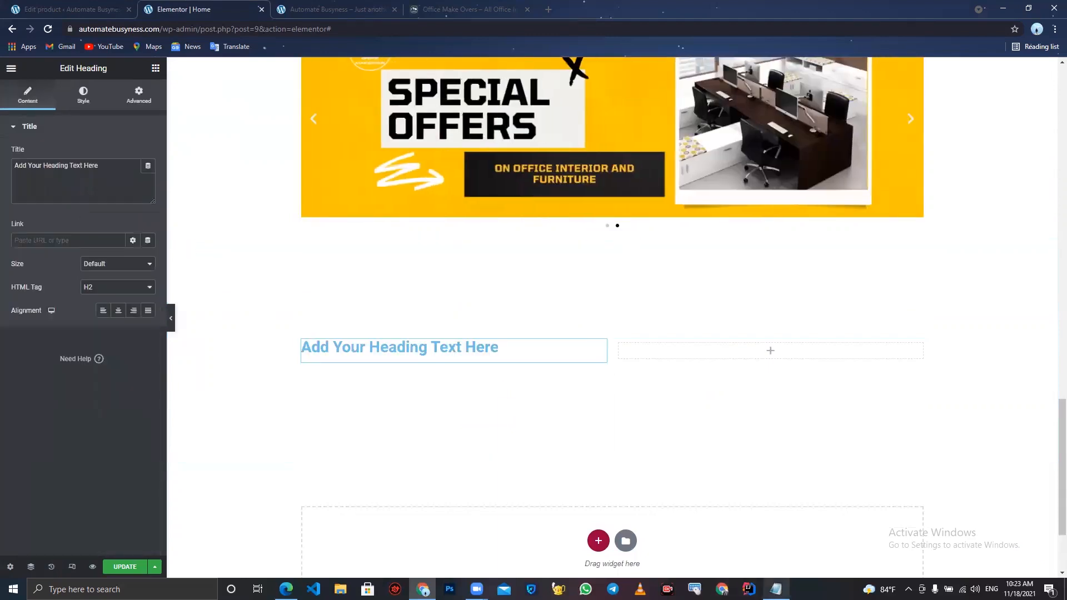
- Copy "INTRODUCING THE" from the Notepad notes and paste it as the heading title
{"action": "left_click", "coordinate": [776, 589]}
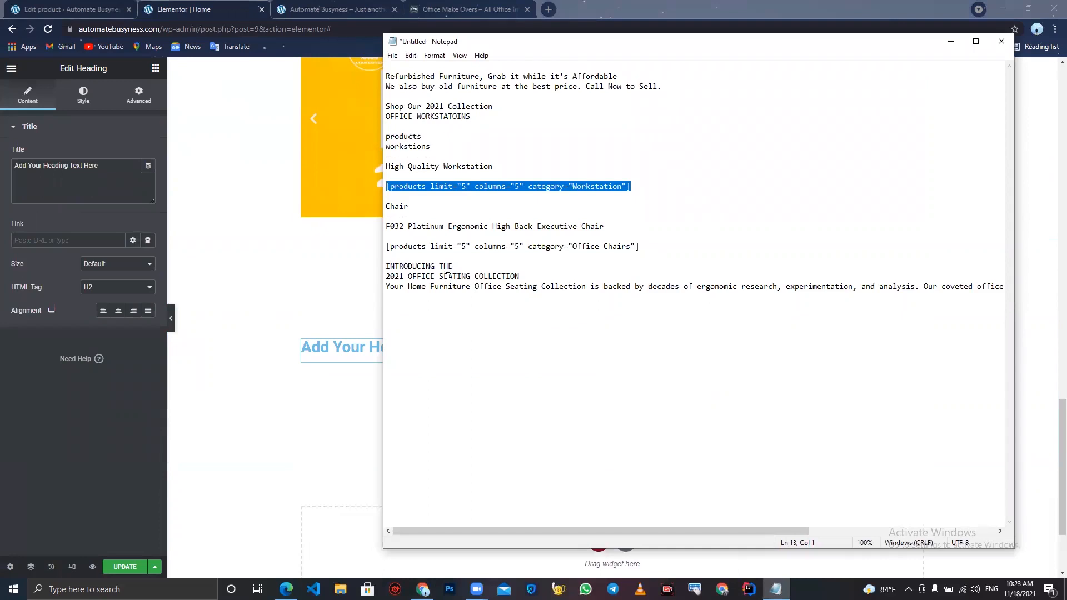
{"action": "left_click_drag", "start_coordinate": [454, 267], "coordinate": [376, 270]}
{"action": "key", "text": "ctrl+c"}
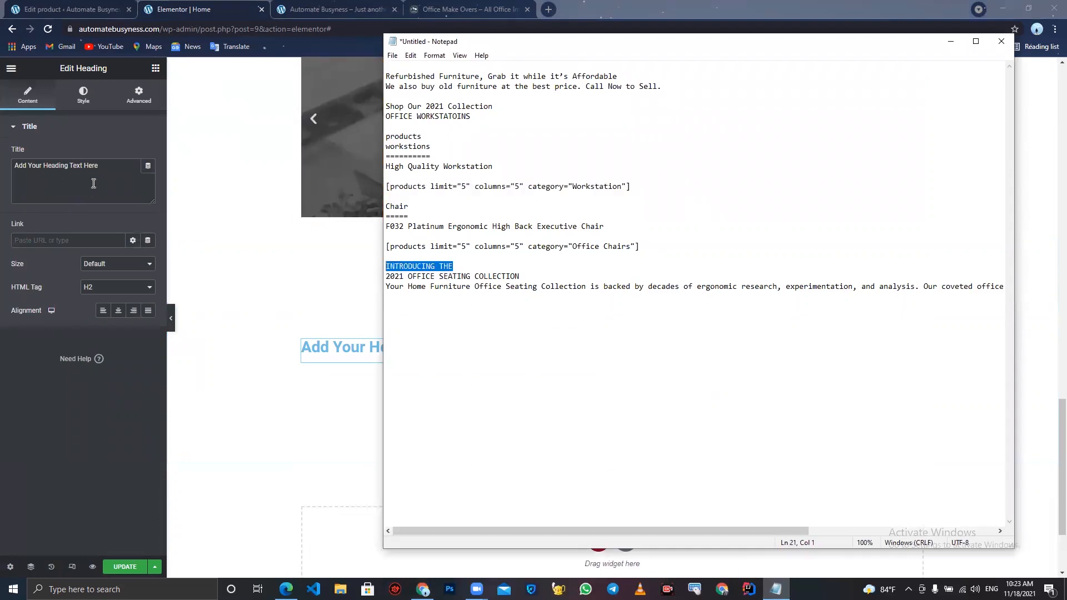
{"action": "triple_click", "coordinate": [90, 167]}
{"action": "key", "text": "ctrl+v"}
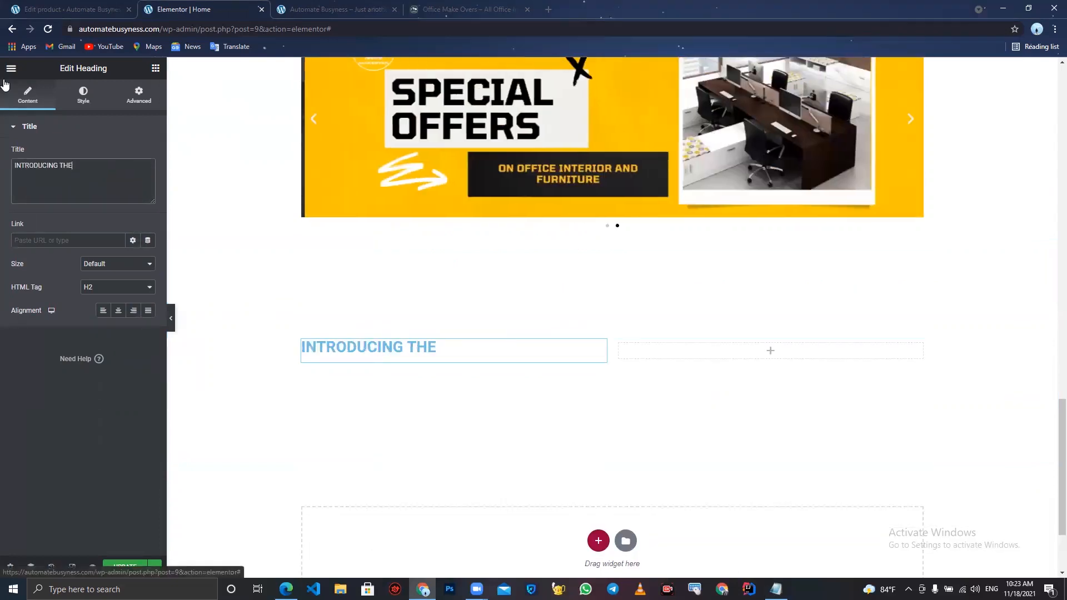
- Set the heading's text color to black
{"action": "left_click", "coordinate": [73, 99]}
{"action": "left_click", "coordinate": [149, 154]}
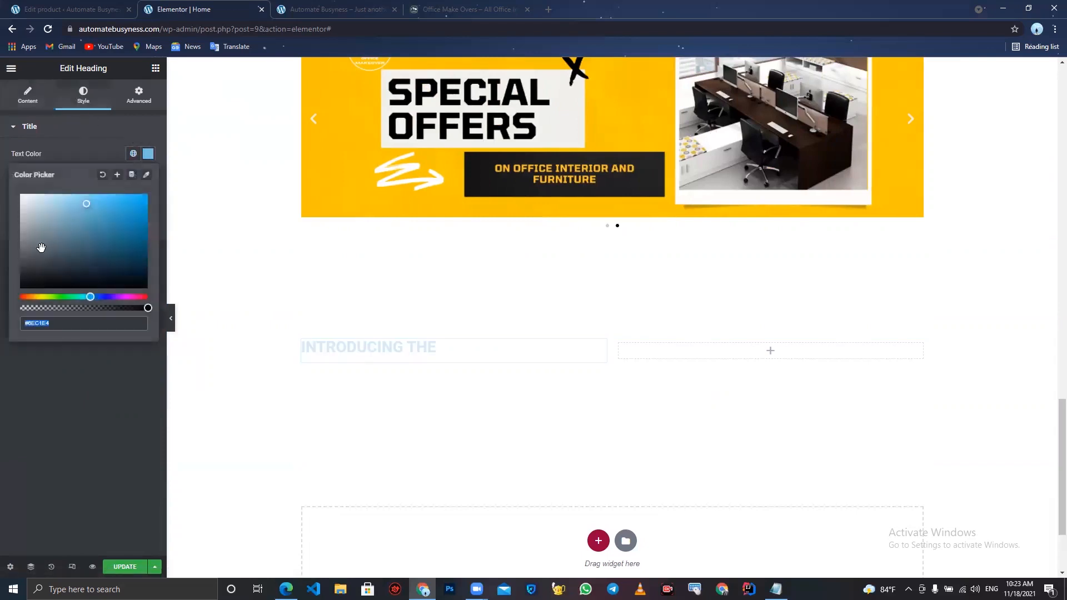
{"action": "left_click_drag", "start_coordinate": [40, 249], "coordinate": [2, 346]}
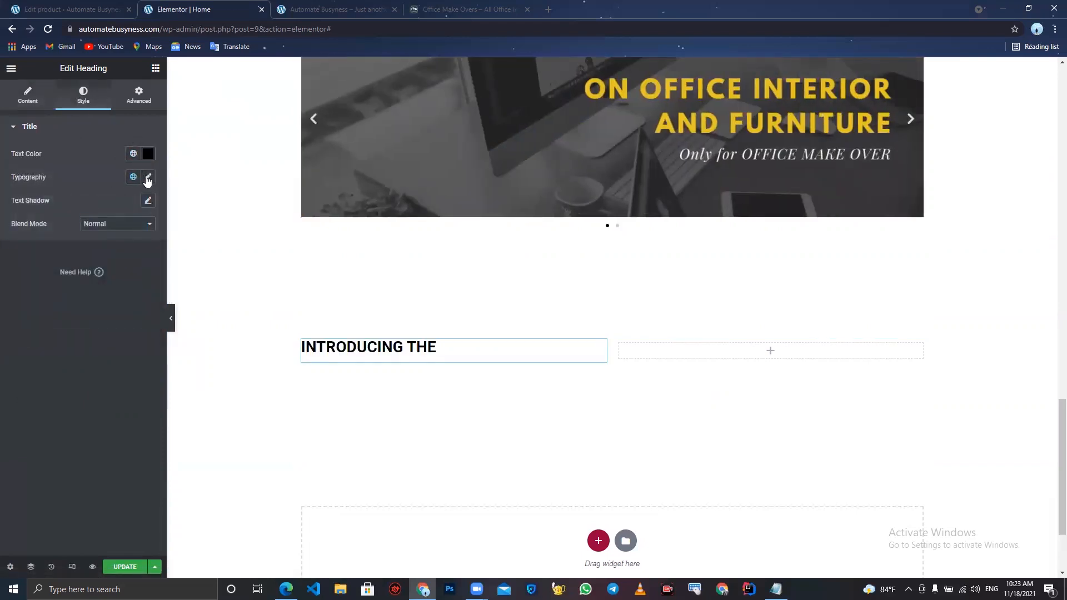
- Set the heading's typography font family to Newsreader
{"action": "left_click", "coordinate": [148, 176]}
{"action": "left_click", "coordinate": [120, 229]}
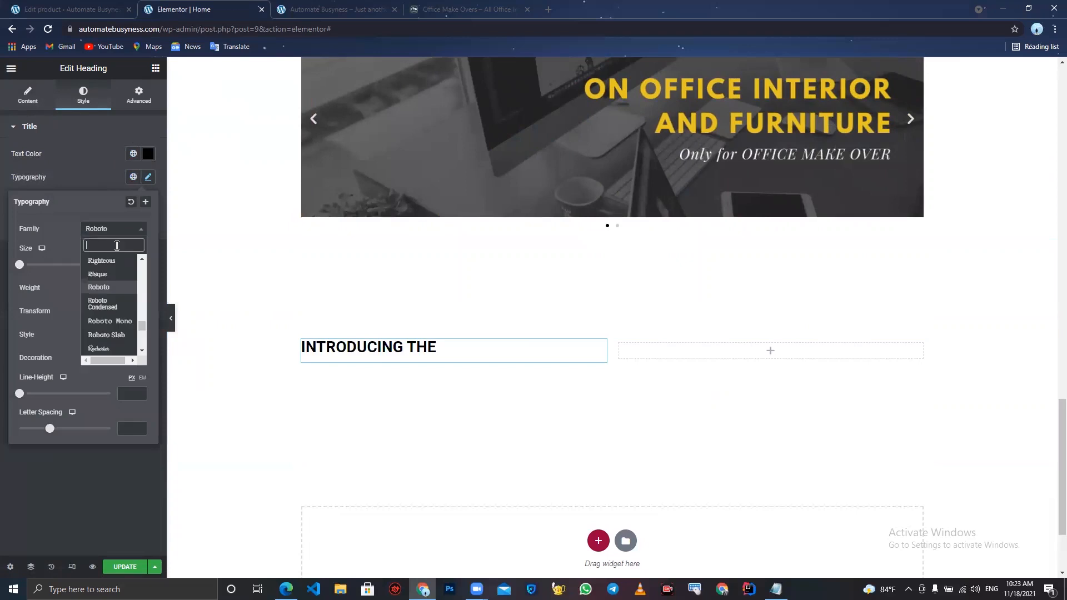
{"action": "type", "text": "news"}
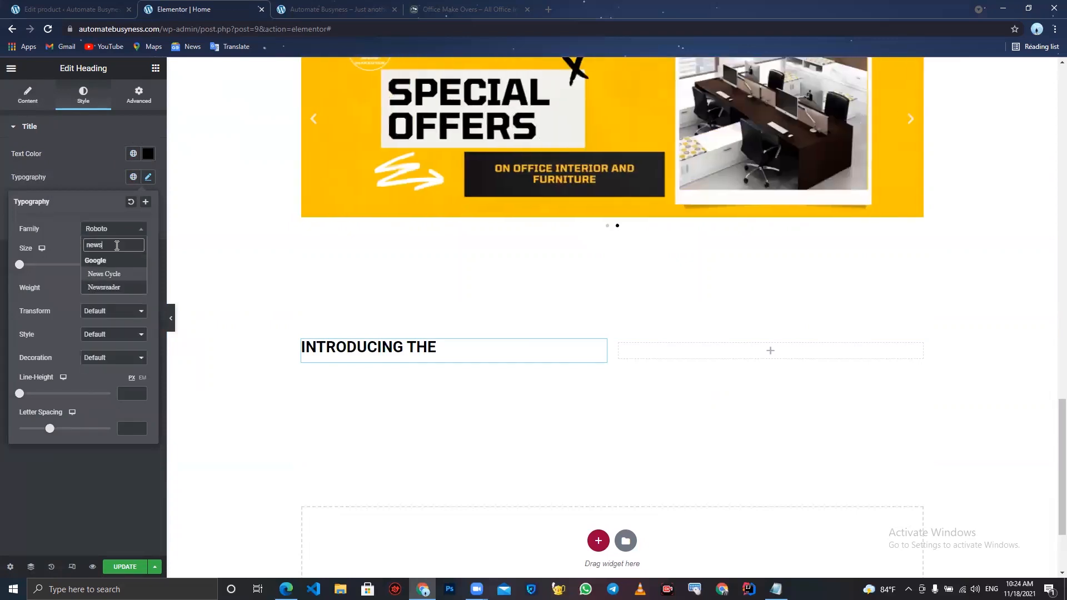
{"action": "left_click", "coordinate": [109, 288]}
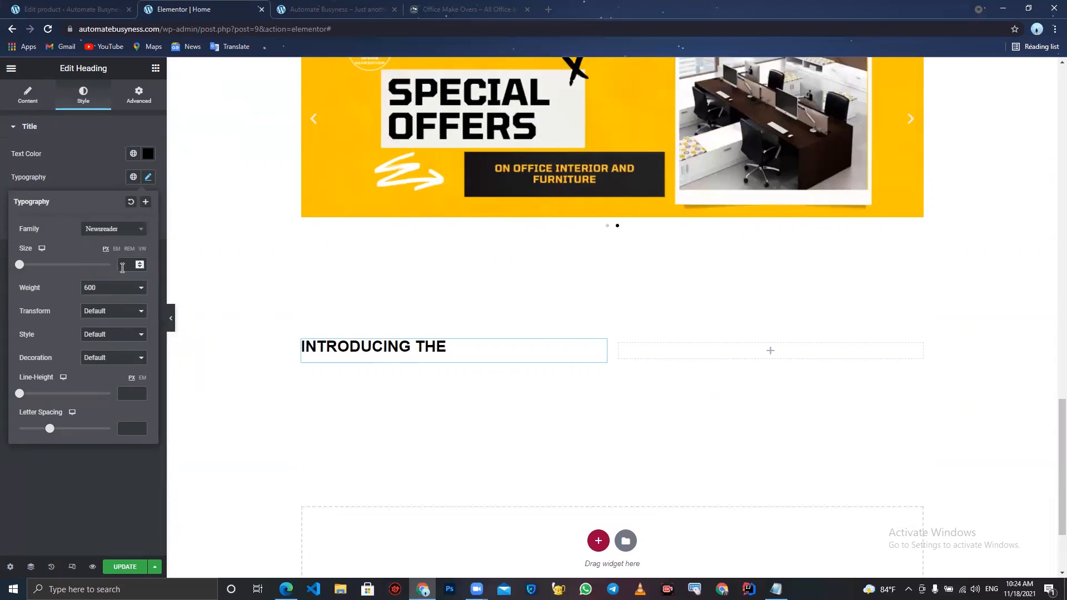
- Set the heading font weight to 500 and size to 24
{"action": "left_click", "coordinate": [131, 289]}
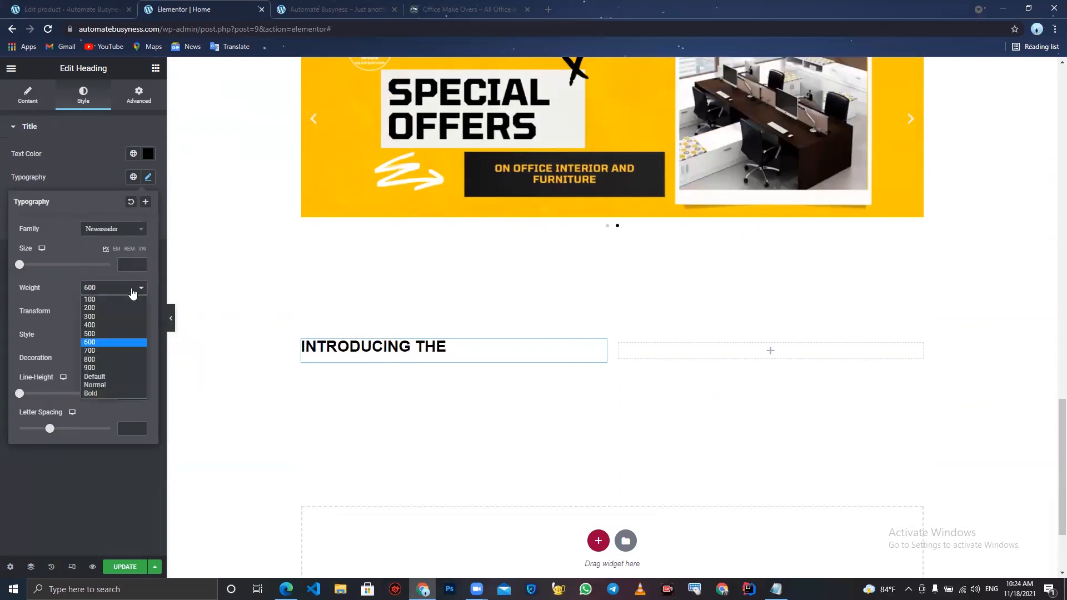
{"action": "left_click", "coordinate": [120, 332]}
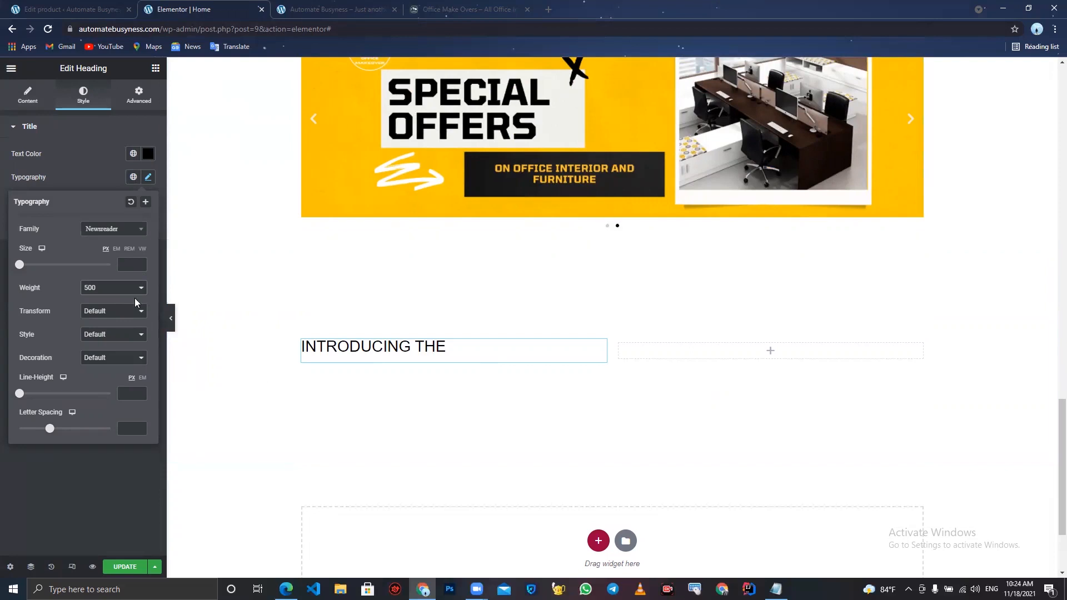
{"action": "left_click", "coordinate": [141, 263]}
{"action": "left_click_drag", "start_coordinate": [141, 264], "coordinate": [141, 265]}
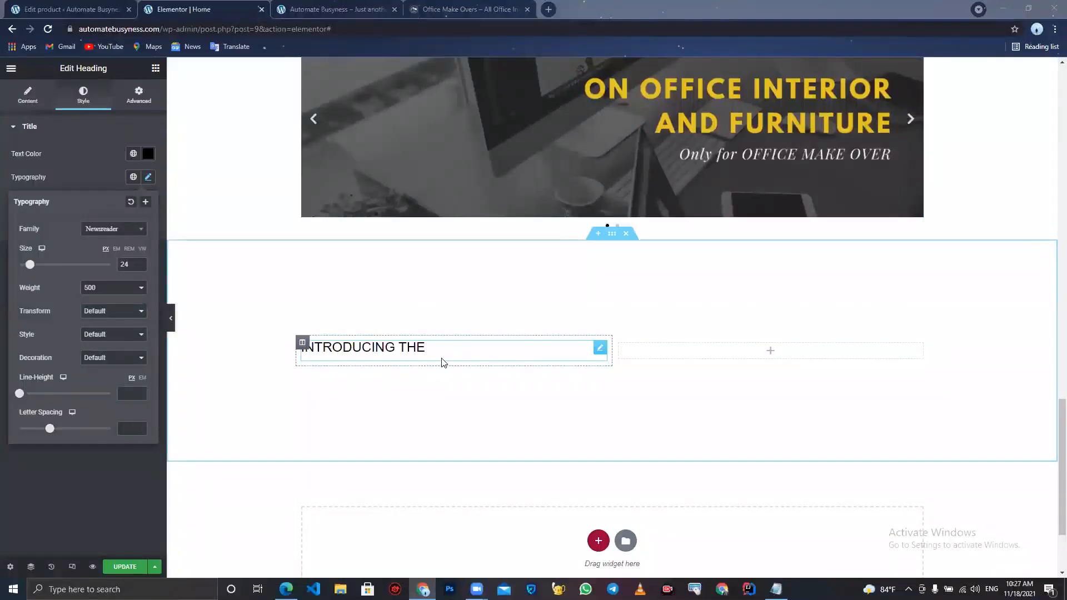
- Change the heading font weight to 600 and size to 23
{"action": "left_click", "coordinate": [119, 288]}
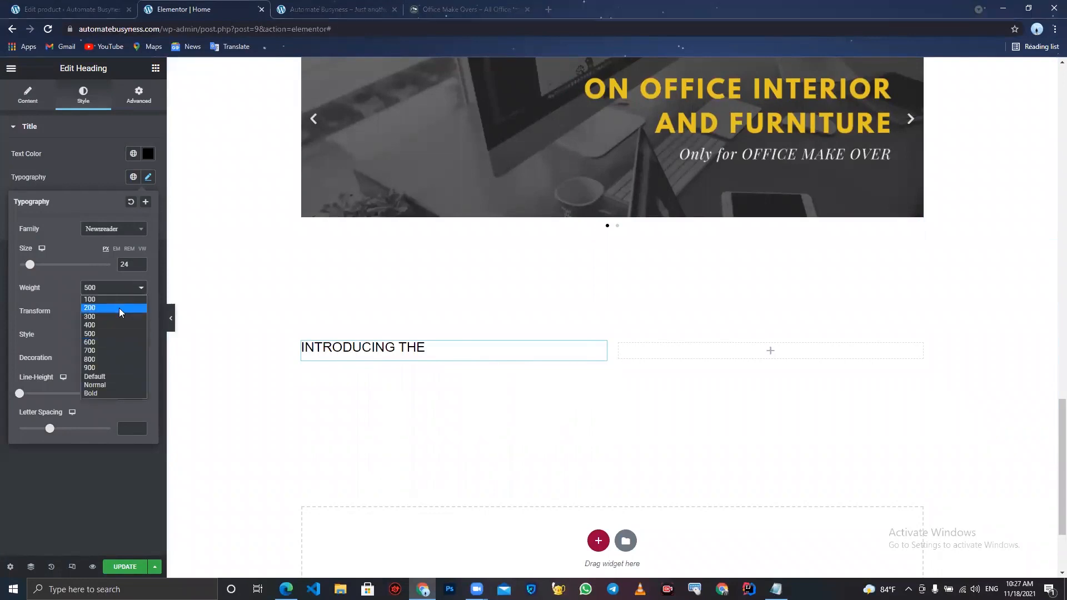
{"action": "left_click", "coordinate": [115, 343]}
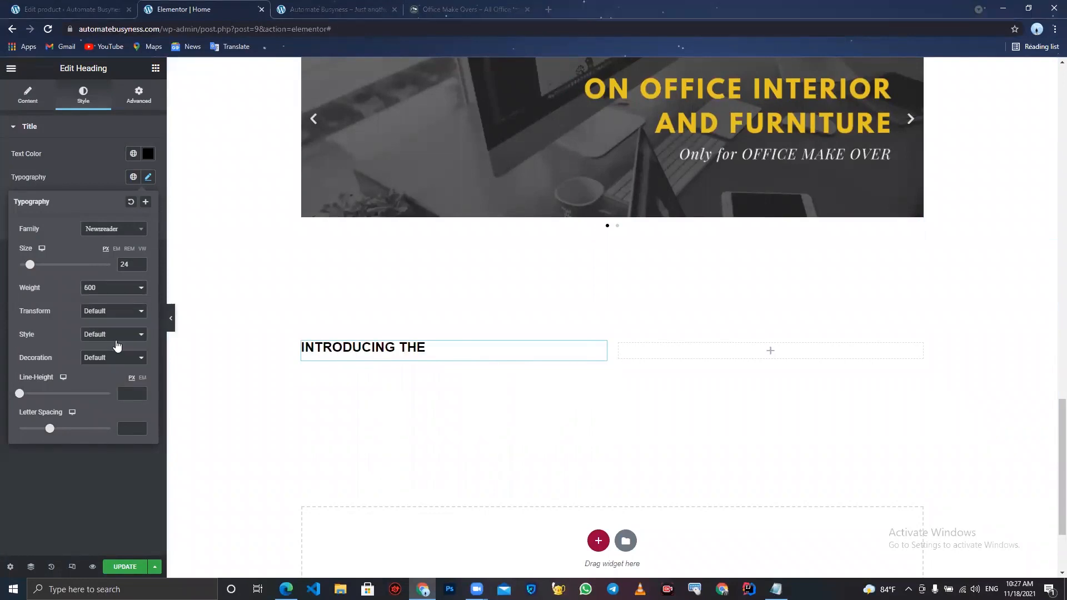
{"action": "left_click", "coordinate": [141, 266]}
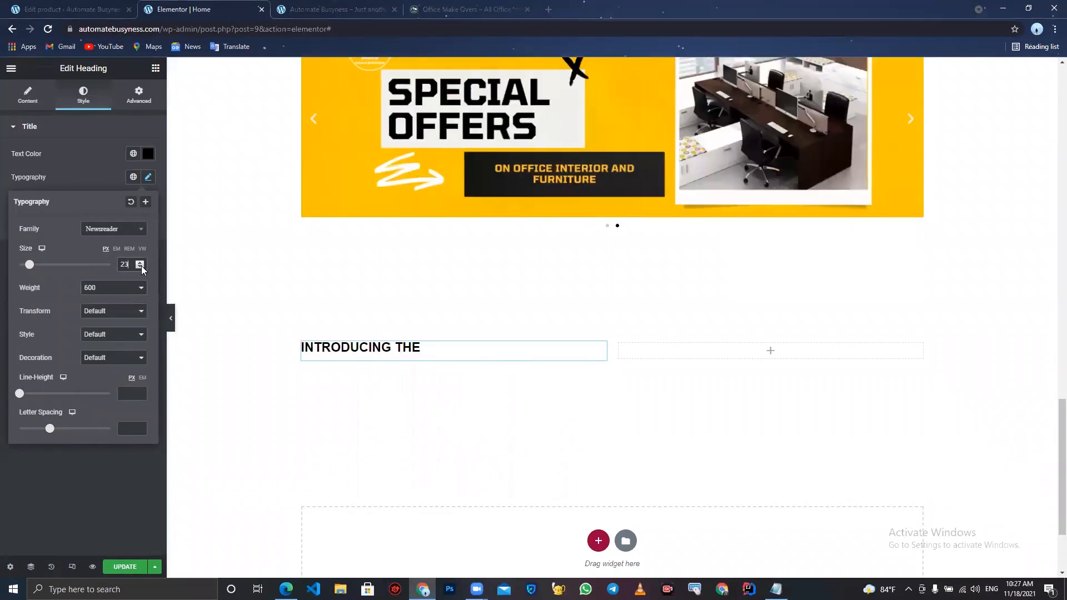
- Set the heading font size to 22 and its letter spacing to 1
{"action": "left_click", "coordinate": [141, 266]}
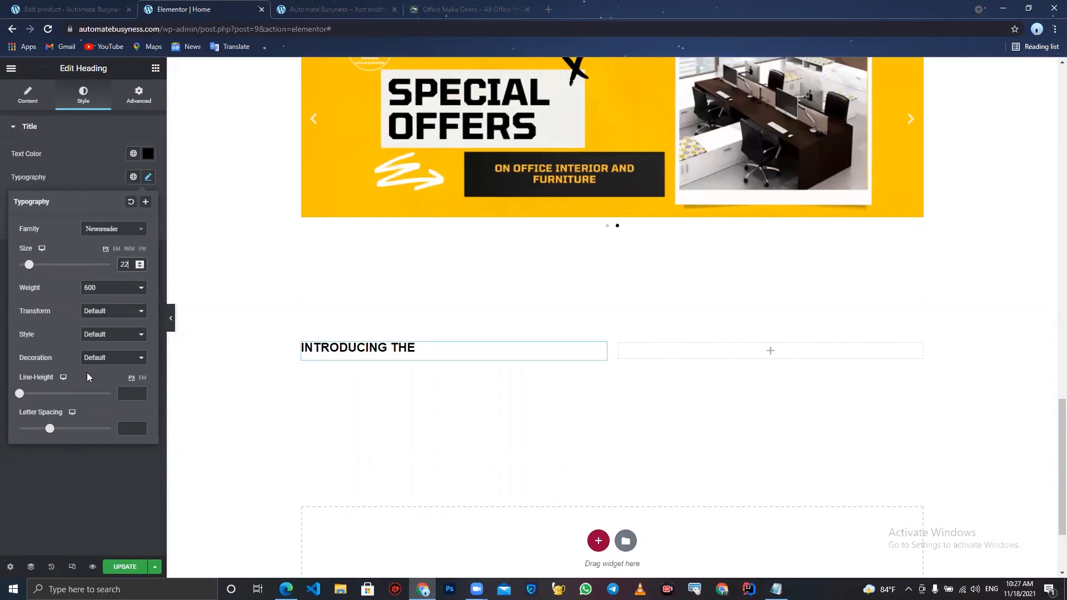
{"action": "left_click_drag", "start_coordinate": [50, 431], "coordinate": [56, 434]}
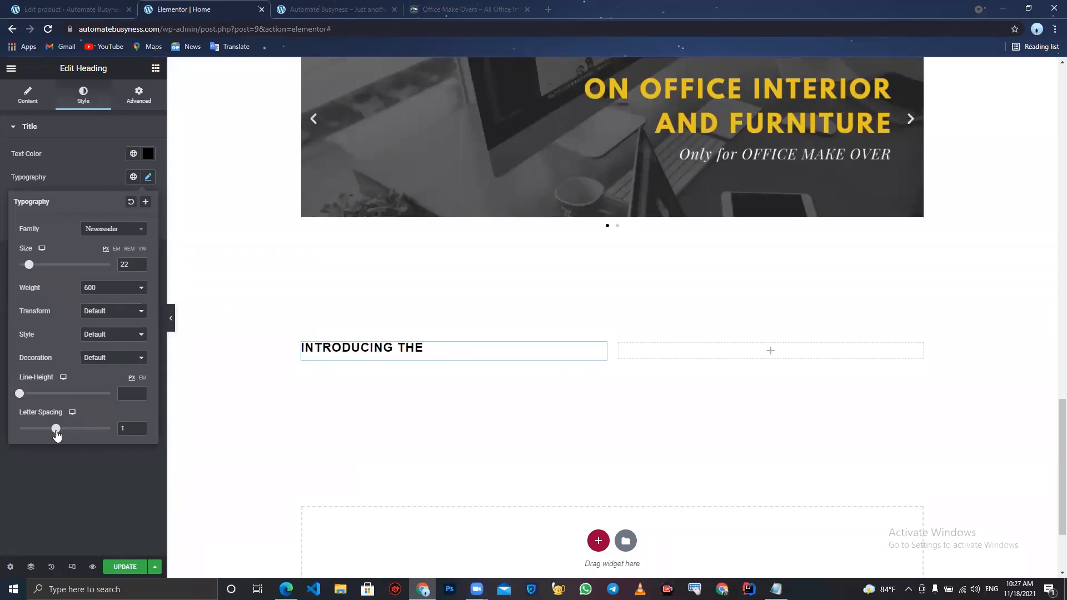
{"action": "left_click", "coordinate": [51, 493]}
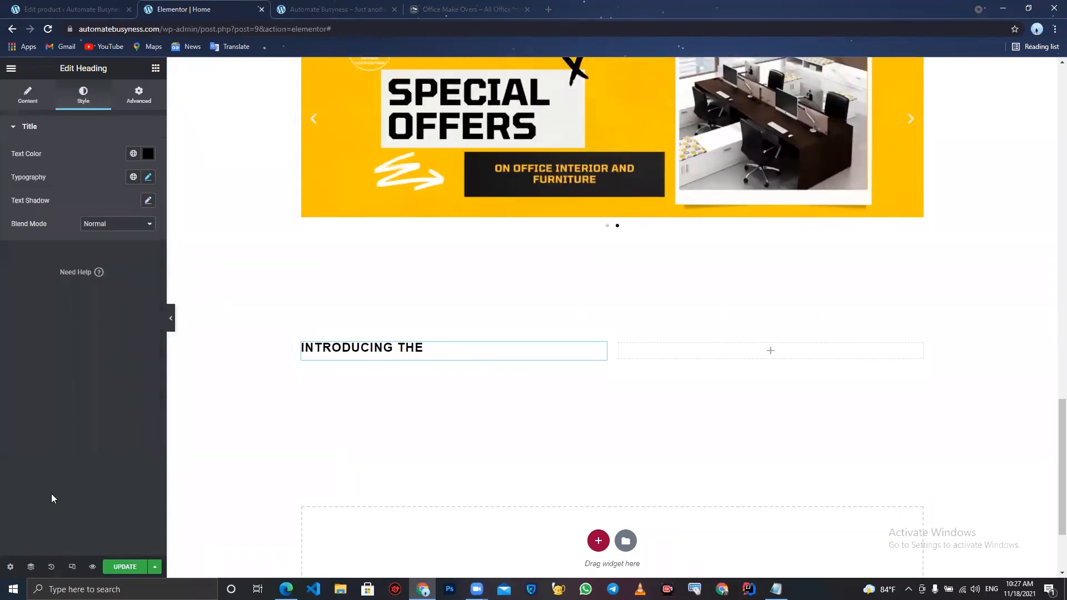
- Add an Icon Box widget below the INTRODUCING THE heading and remove its default icon
{"action": "left_click", "coordinate": [155, 68]}
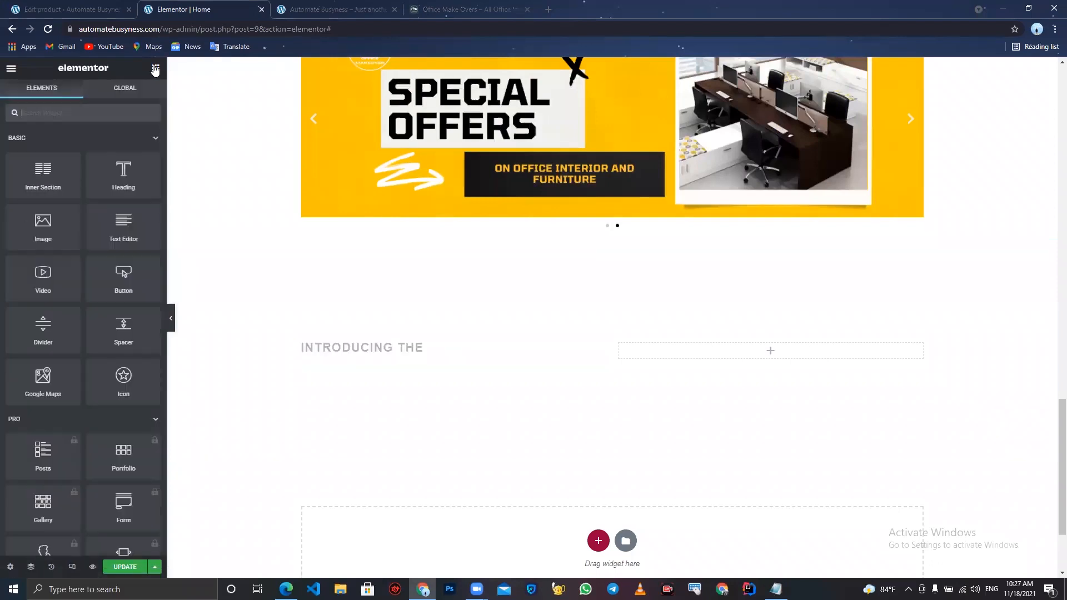
{"action": "left_click", "coordinate": [107, 115]}
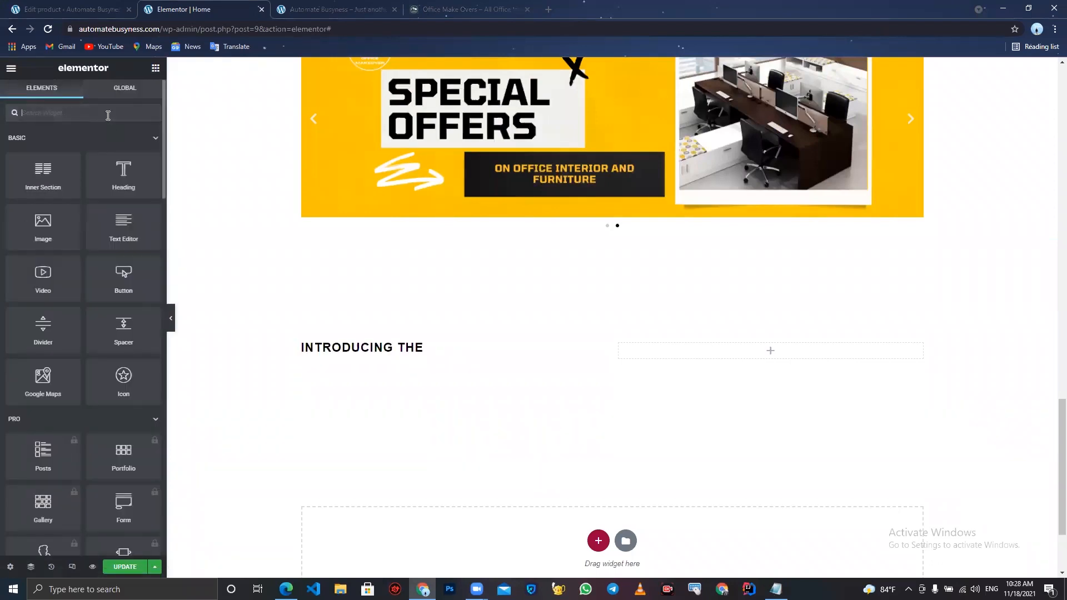
{"action": "type", "text": "ico"}
{"action": "mouse_move", "coordinate": [43, 145]}
{"action": "left_mouse_down"}
{"action": "mouse_move", "coordinate": [167, 214]}
{"action": "mouse_move", "coordinate": [233, 300]}
{"action": "mouse_move", "coordinate": [46, 143]}
{"action": "left_mouse_up"}
{"action": "left_click_drag", "start_coordinate": [124, 148], "coordinate": [330, 359]}
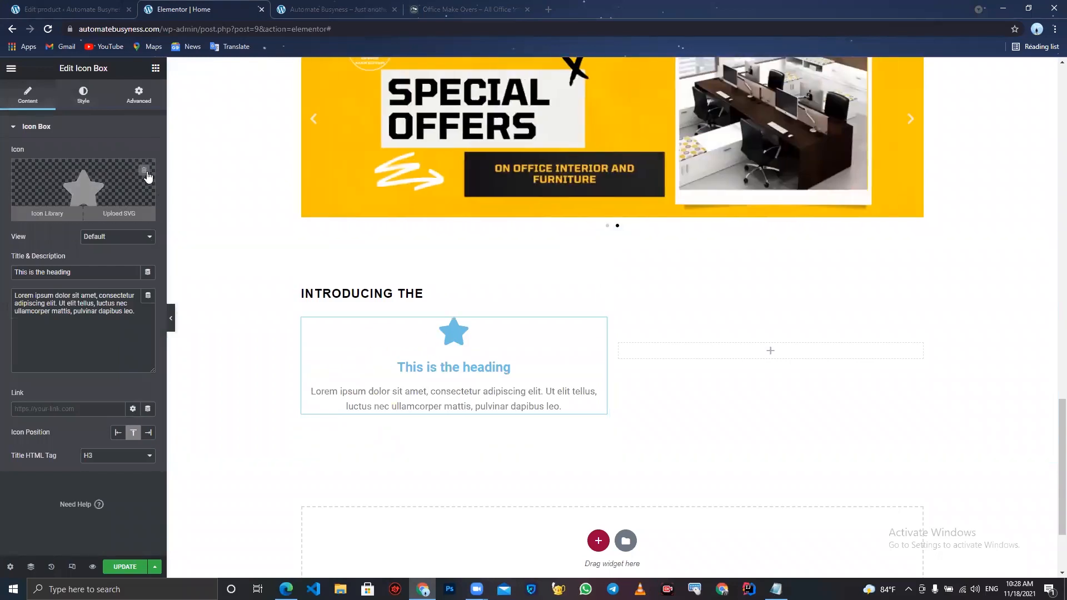
{"action": "left_click", "coordinate": [145, 173]}
- Set the icon box title to 2021 OFFICE SEATING COLLECTION, copied from the Notepad text
{"action": "triple_click", "coordinate": [75, 273]}
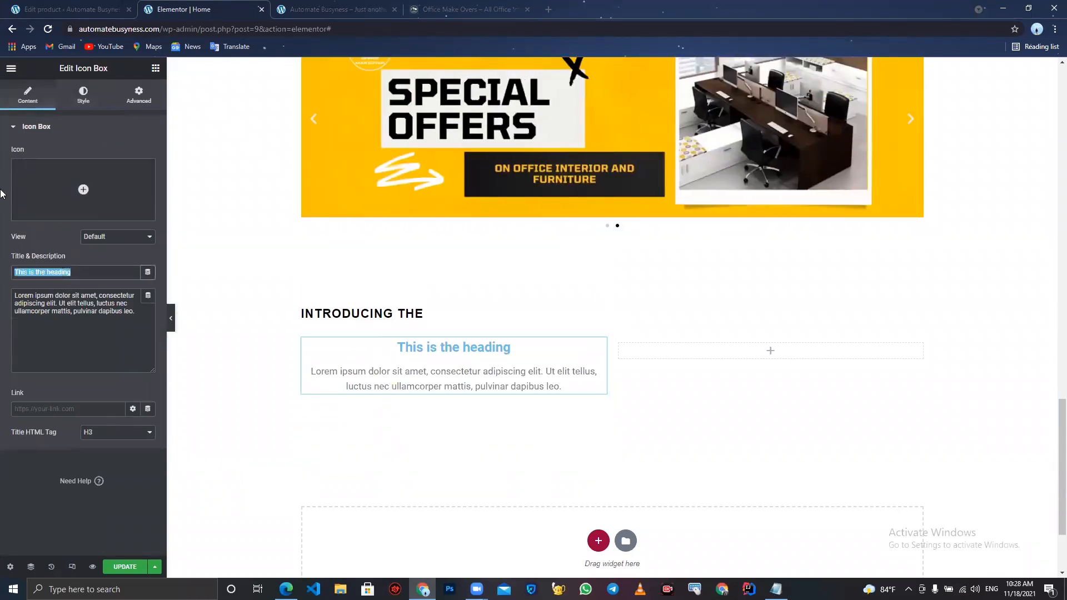
{"action": "key", "text": "BackSpace"}
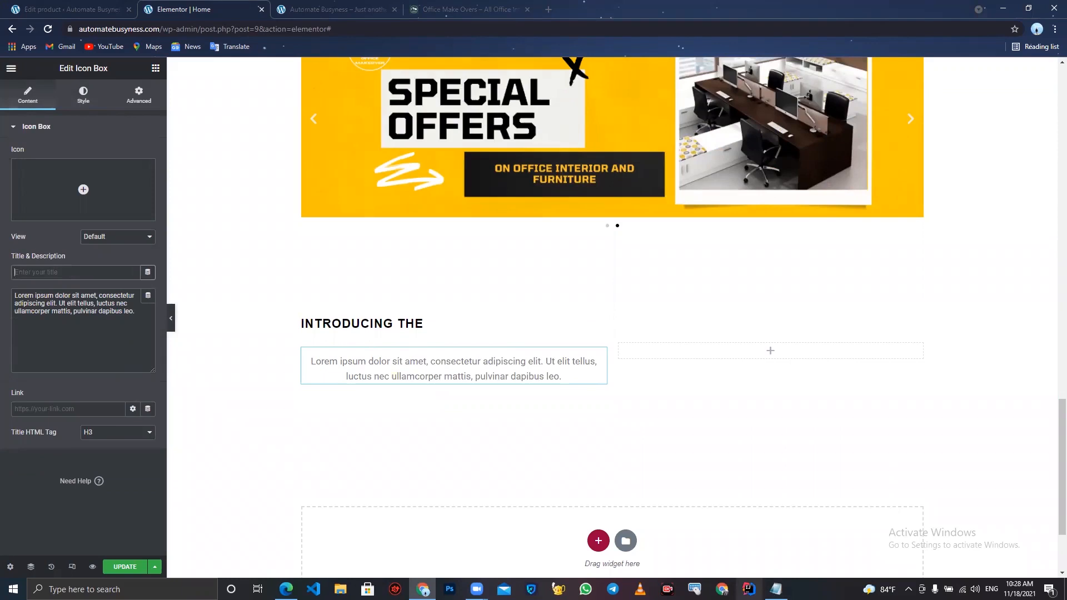
{"action": "left_click", "coordinate": [776, 589]}
{"action": "left_click_drag", "start_coordinate": [529, 276], "coordinate": [377, 278]}
{"action": "key", "text": "ctrl+c"}
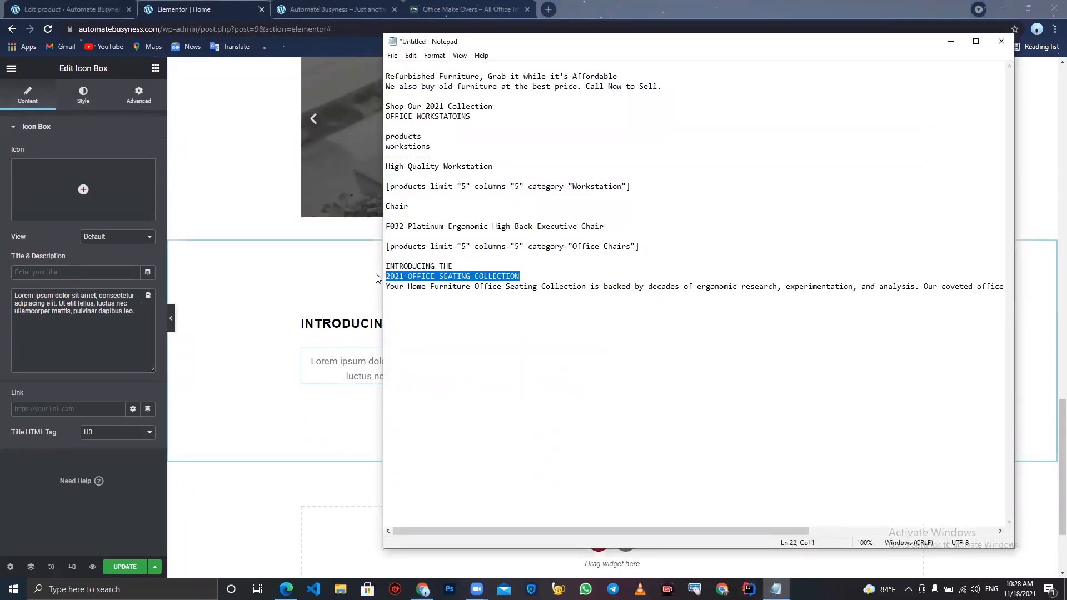
{"action": "left_click", "coordinate": [76, 272]}
{"action": "key", "text": "ctrl+v"}
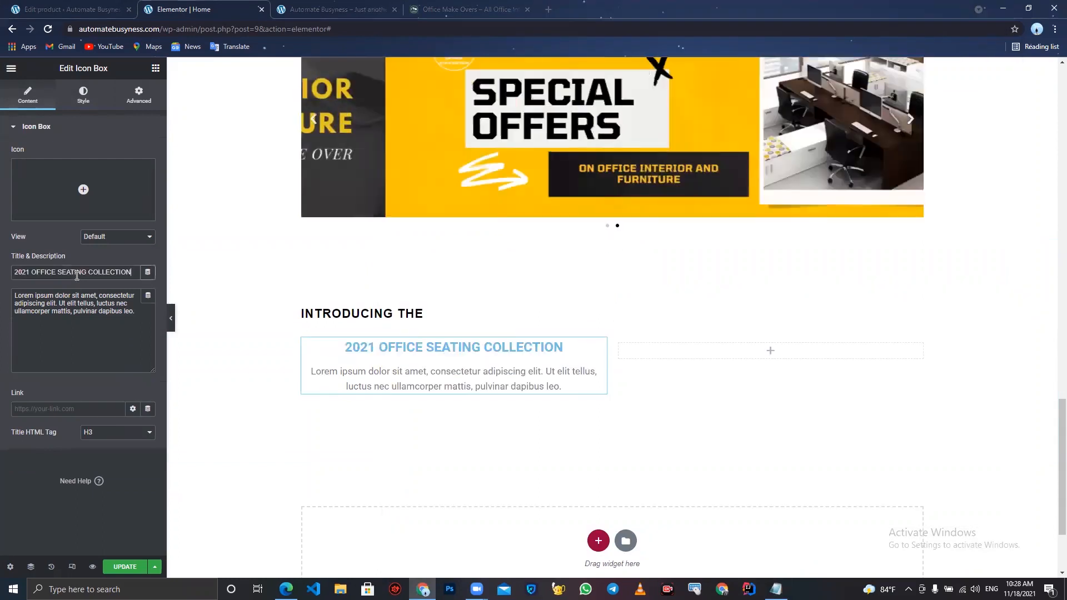
- Replace the icon box description with the office seating collection paragraph copied from Notepad
{"action": "left_click", "coordinate": [776, 589]}
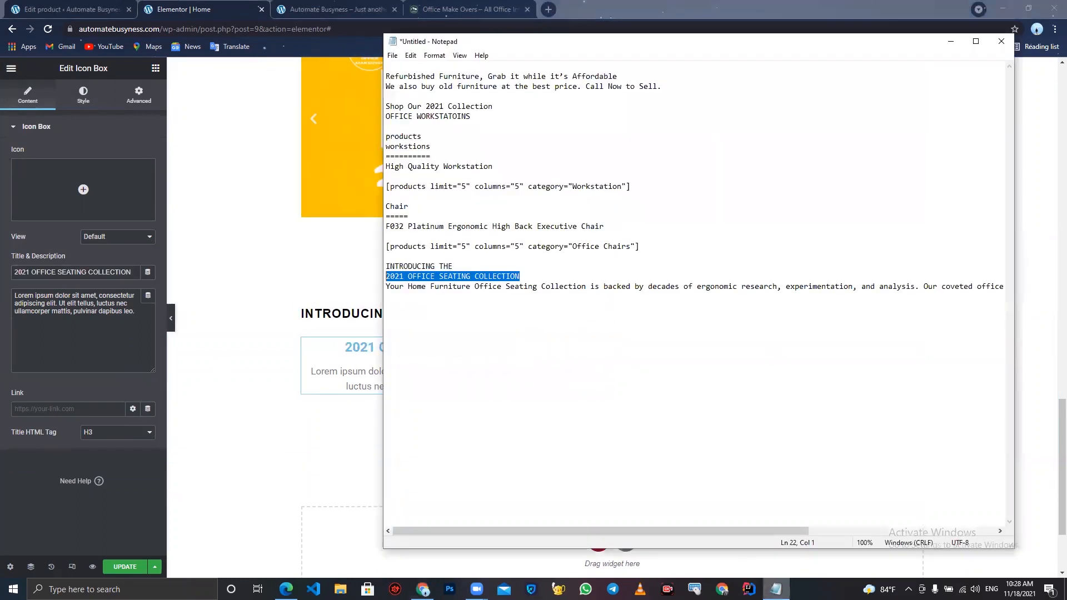
{"action": "left_click", "coordinate": [387, 287]}
{"action": "key", "text": "shift+End"}
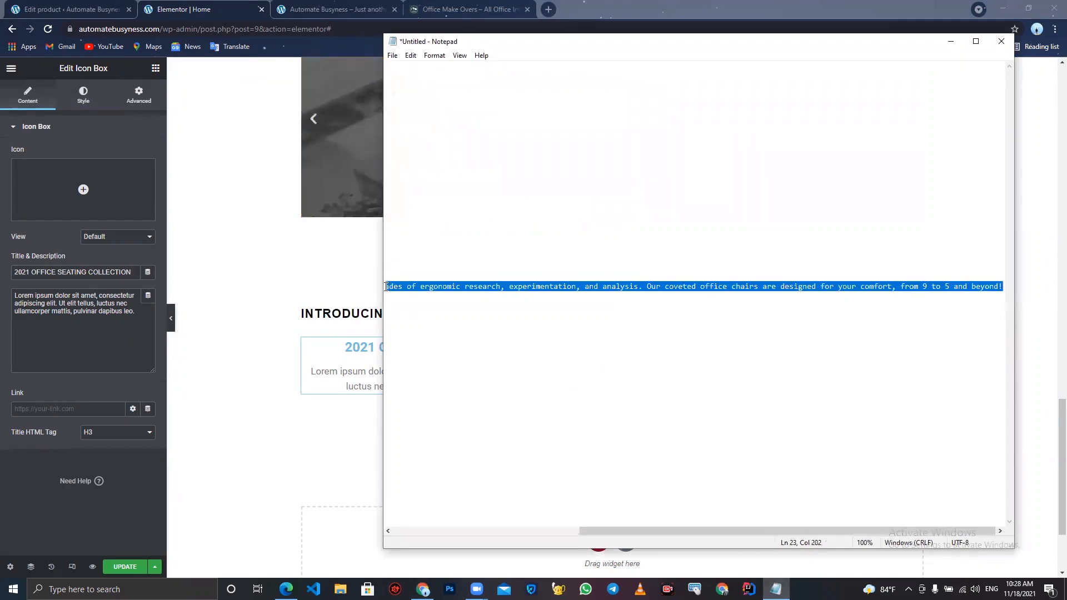
{"action": "key", "text": "ctrl+c"}
{"action": "left_click", "coordinate": [97, 344]}
{"action": "key", "text": "ctrl+a"}
{"action": "key", "text": "ctrl+v"}
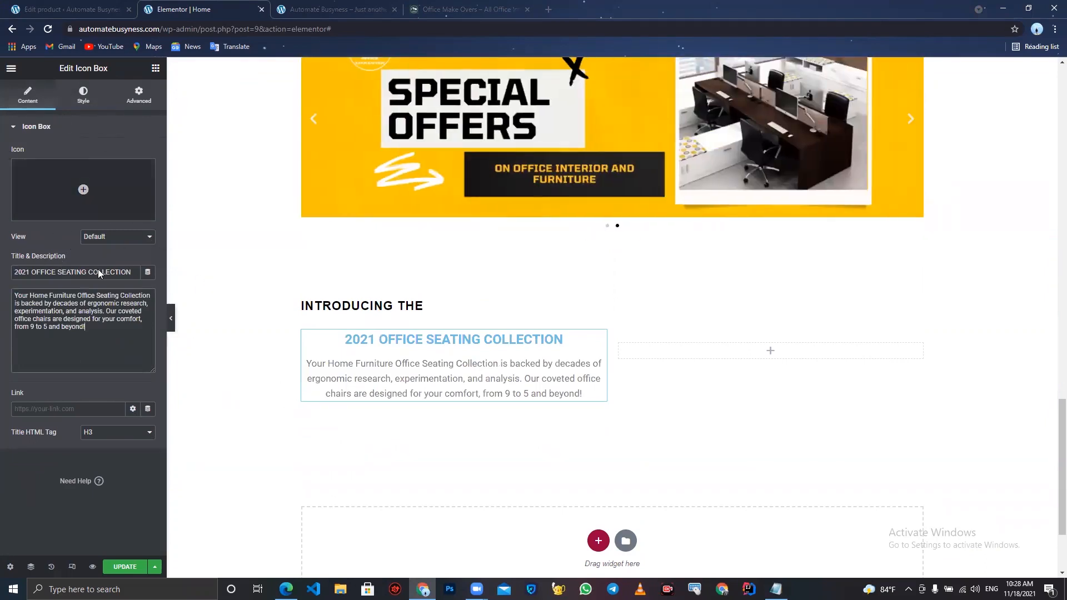
- Align the icon box content left and set the title color to black
{"action": "left_click", "coordinate": [83, 98]}
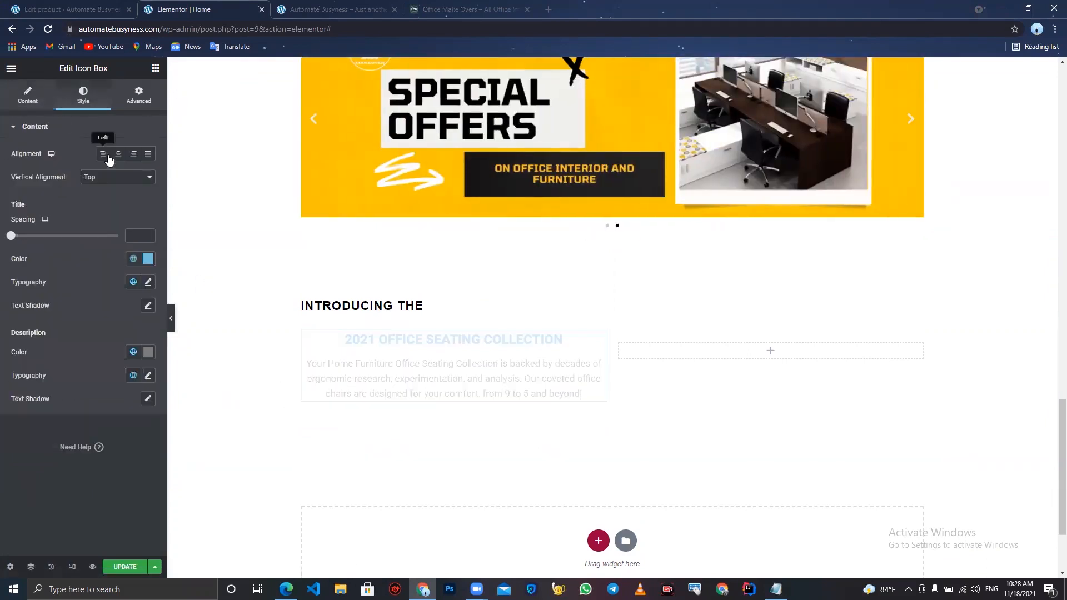
{"action": "left_click", "coordinate": [103, 154]}
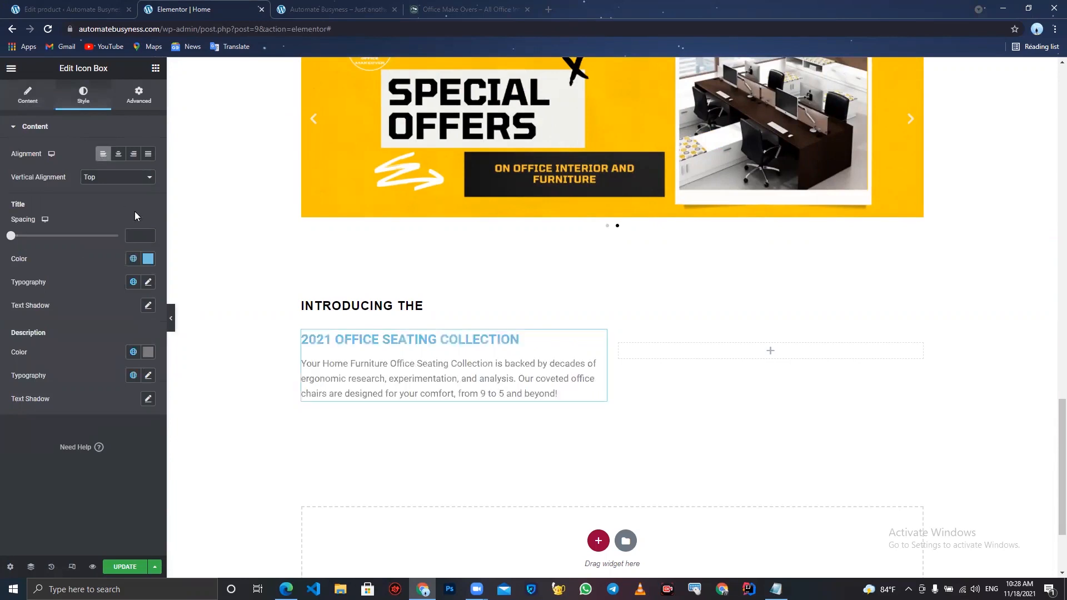
{"action": "left_click", "coordinate": [148, 263]}
{"action": "left_click_drag", "start_coordinate": [84, 333], "coordinate": [1, 444]}
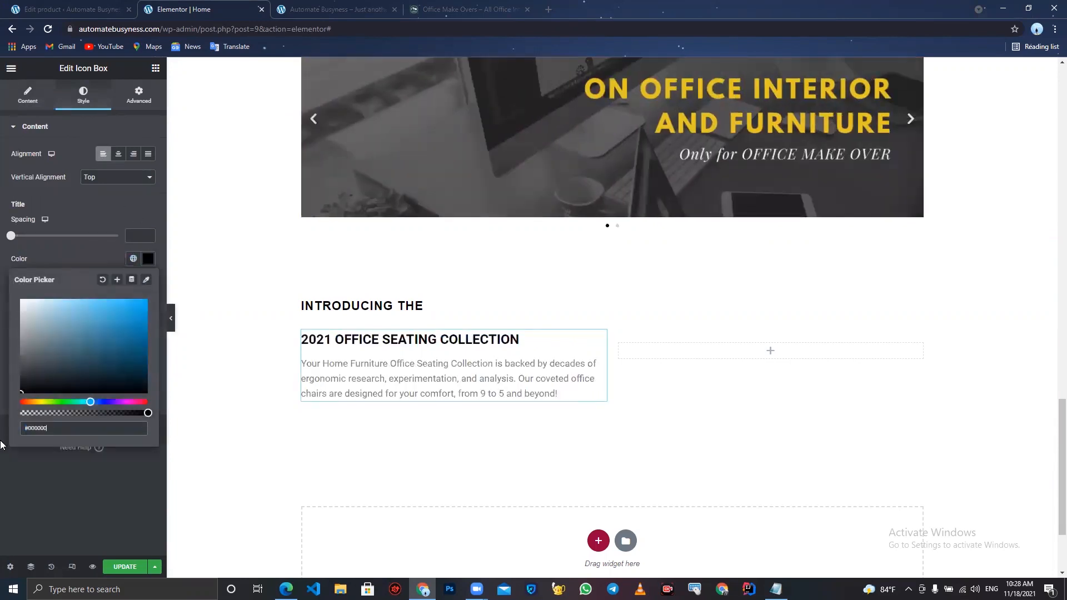
{"action": "left_click", "coordinate": [1, 486]}
- Set the icon box title typography to Montaga, weight 600, letter spacing 0.5
{"action": "left_click", "coordinate": [148, 282]}
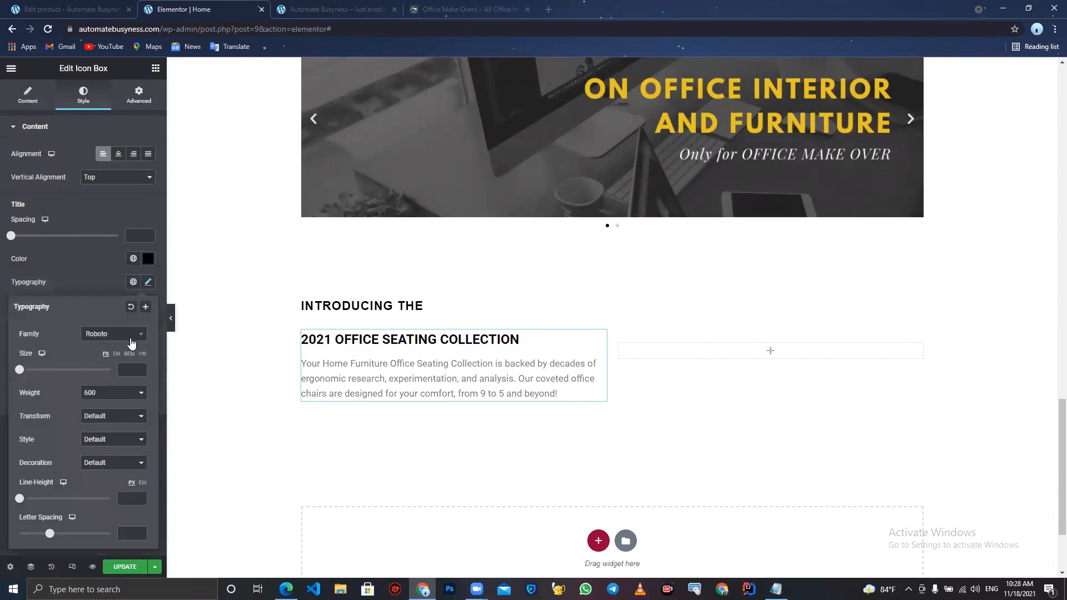
{"action": "left_click", "coordinate": [120, 335]}
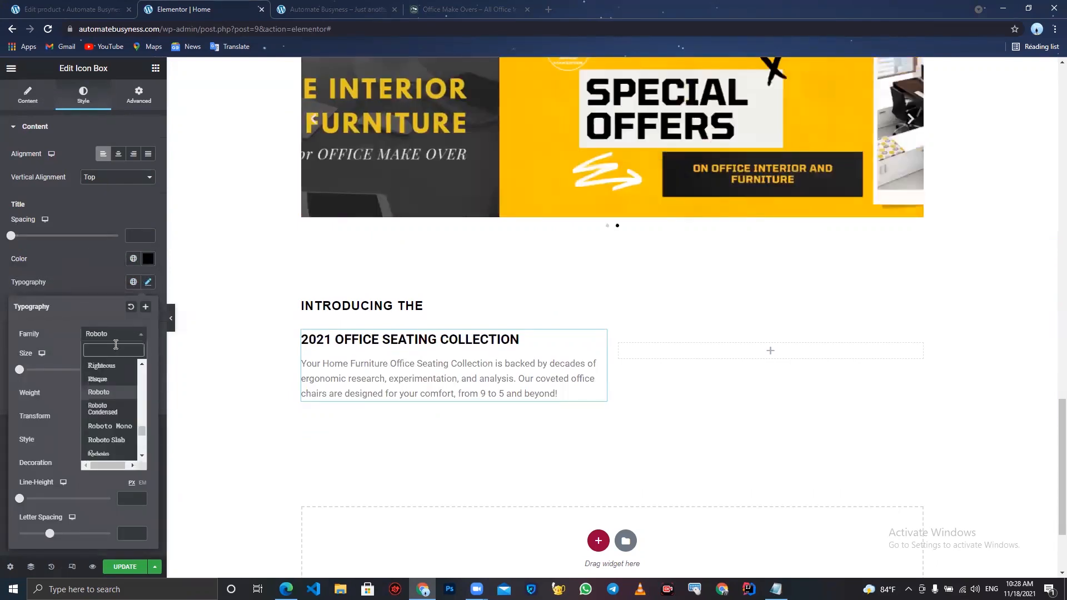
{"action": "type", "text": "mon"}
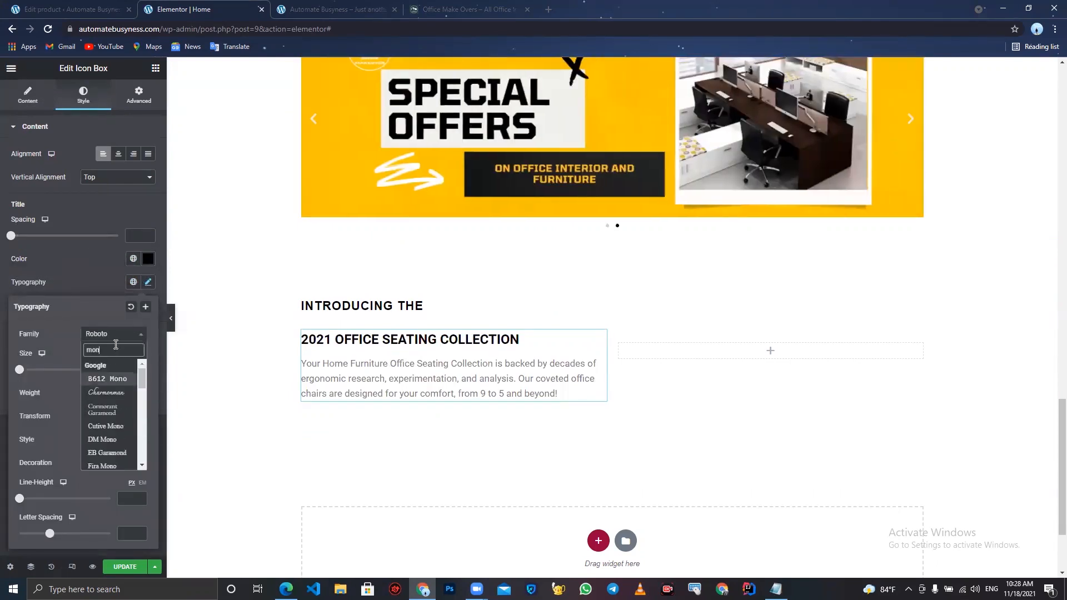
{"action": "type", "text": "t"}
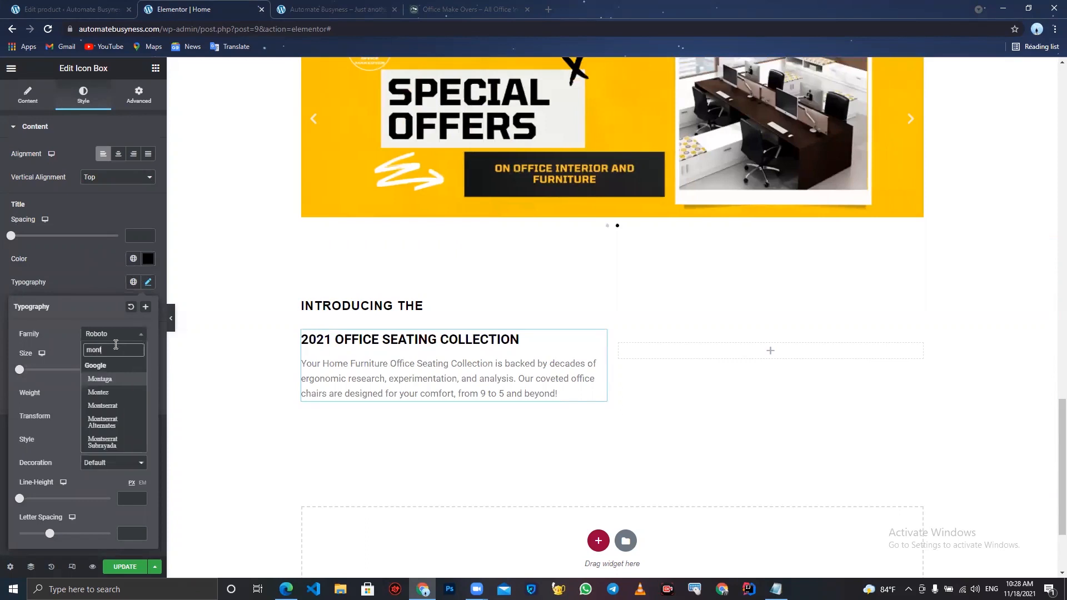
{"action": "left_click", "coordinate": [115, 383]}
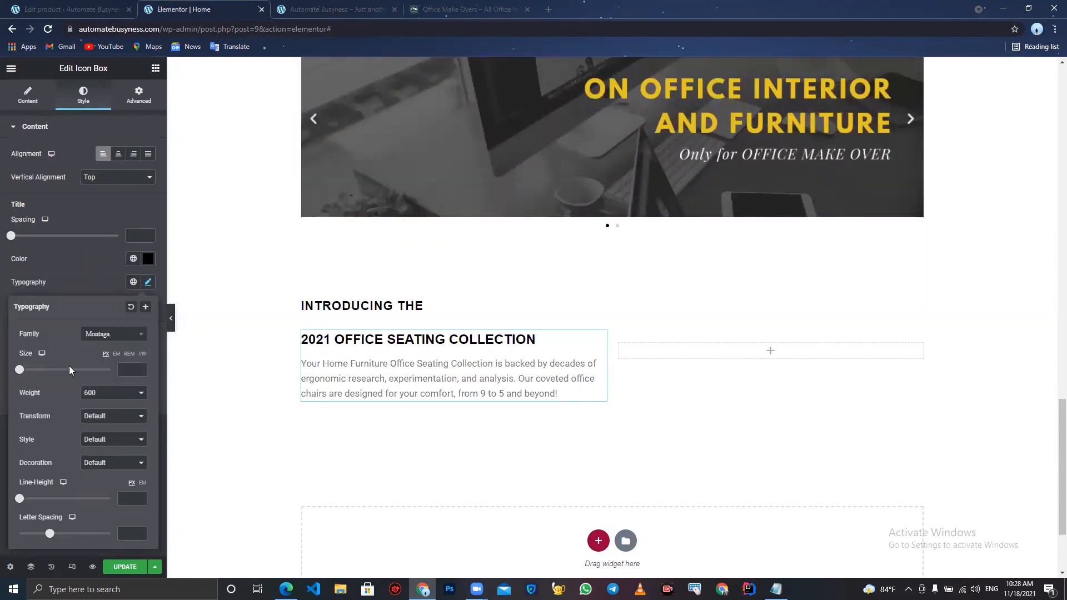
{"action": "left_click", "coordinate": [102, 395]}
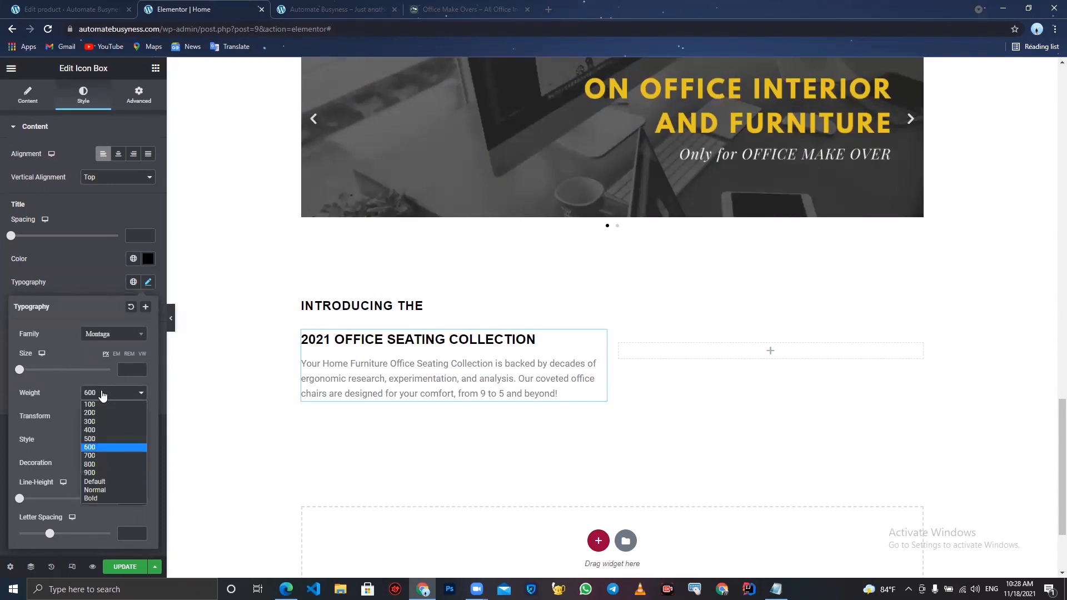
{"action": "left_click", "coordinate": [104, 439]}
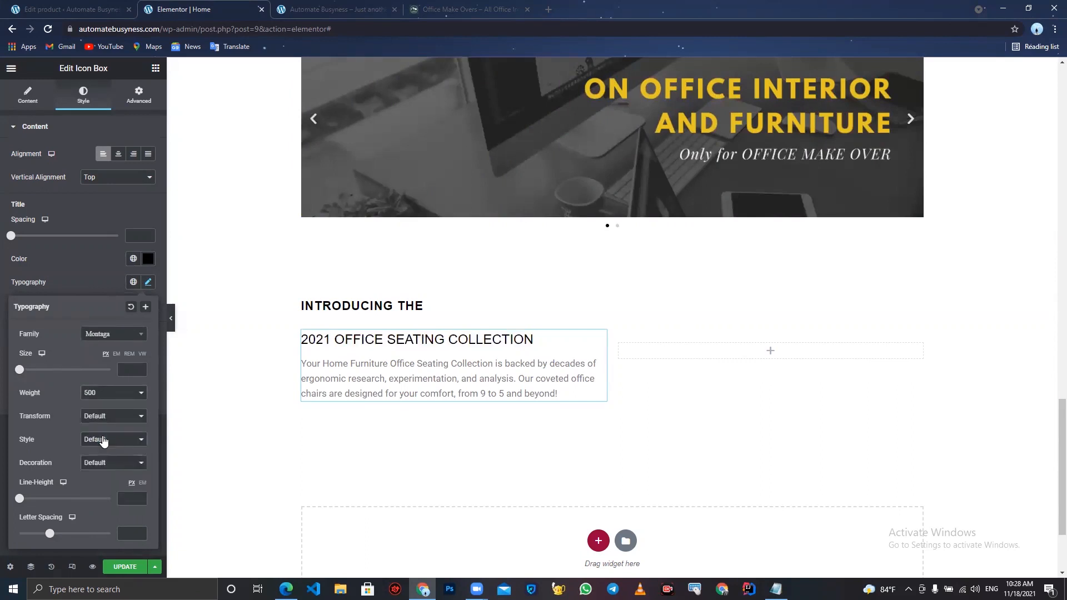
{"action": "left_click", "coordinate": [115, 391]}
{"action": "left_click", "coordinate": [108, 446]}
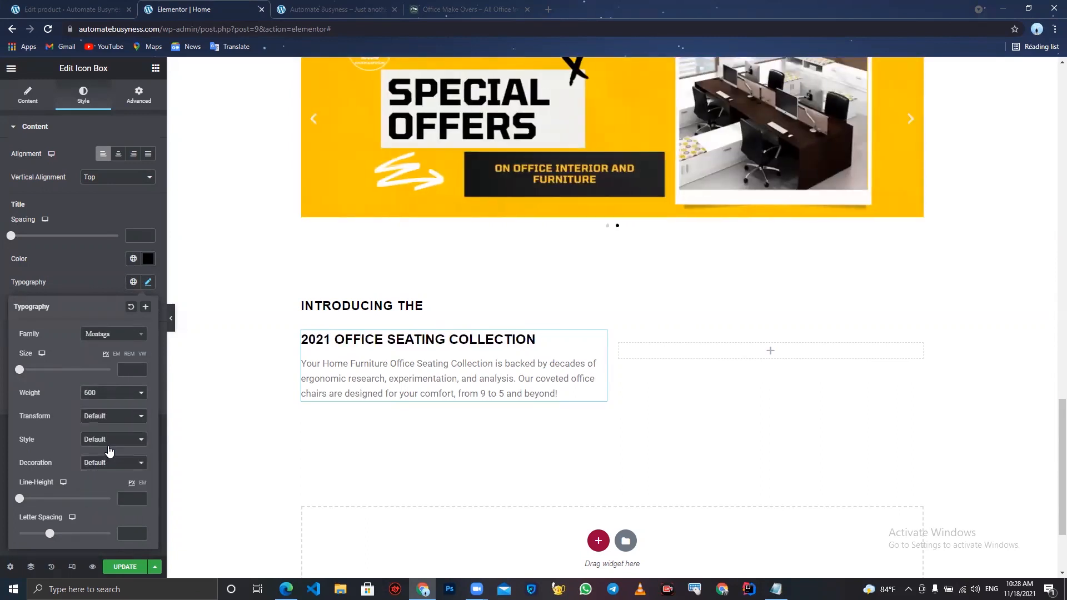
{"action": "left_click_drag", "start_coordinate": [49, 534], "coordinate": [53, 536]}
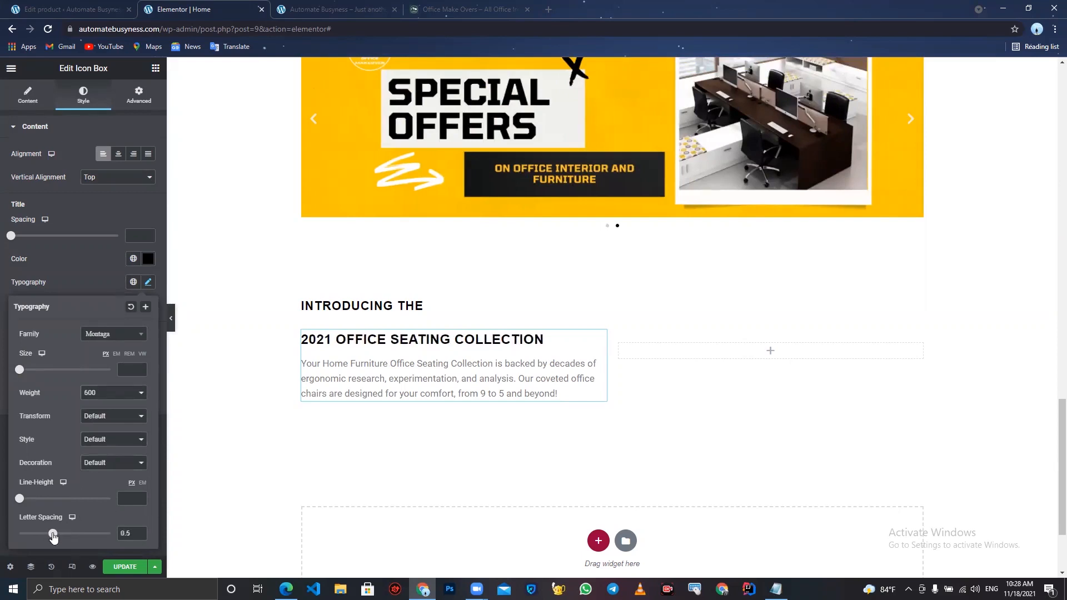
- Set the icon box title font size to 24
{"action": "left_click", "coordinate": [84, 290]}
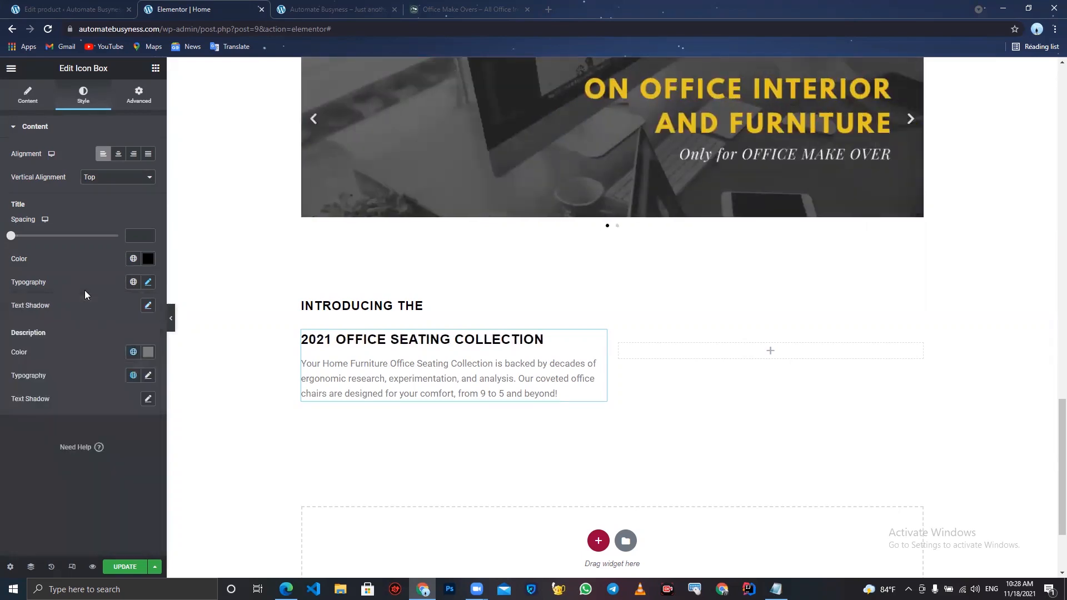
{"action": "left_click", "coordinate": [146, 376]}
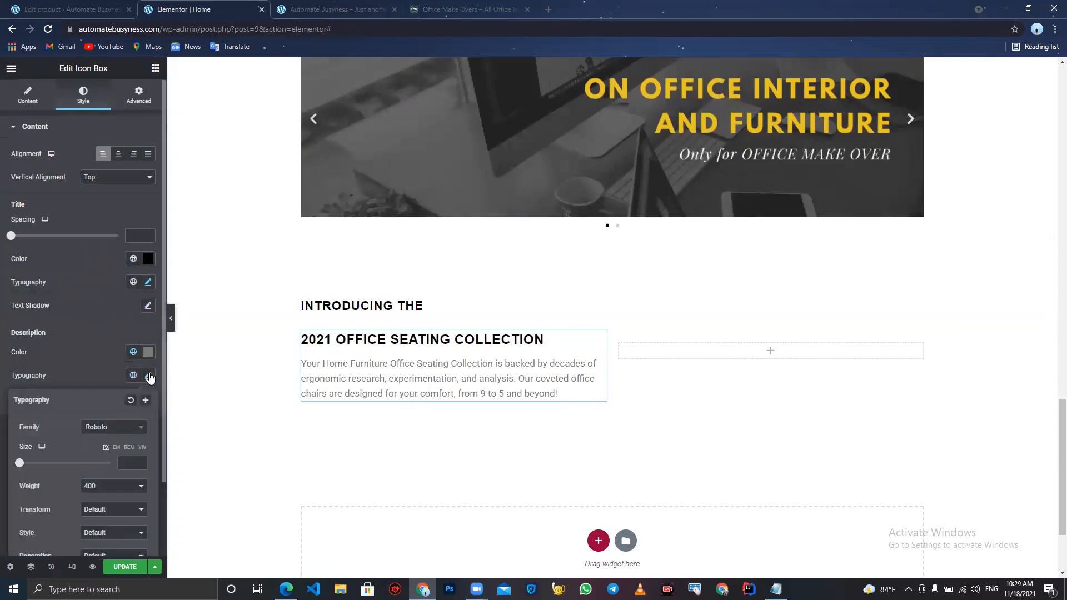
{"action": "left_click", "coordinate": [149, 283]}
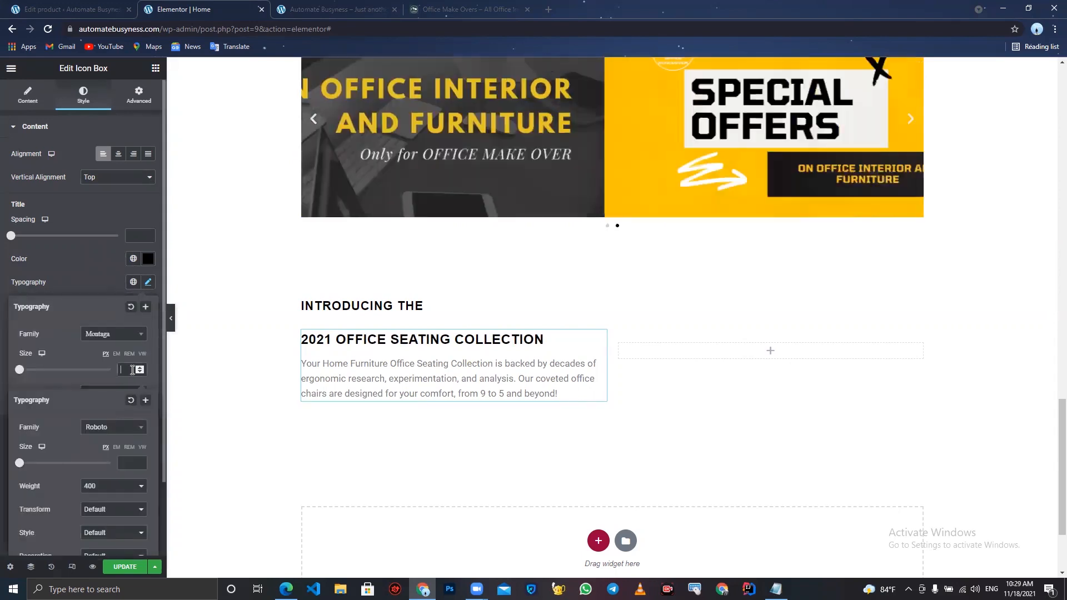
{"action": "left_click_drag", "start_coordinate": [140, 369], "coordinate": [140, 368]}
{"action": "left_click", "coordinate": [140, 369]}
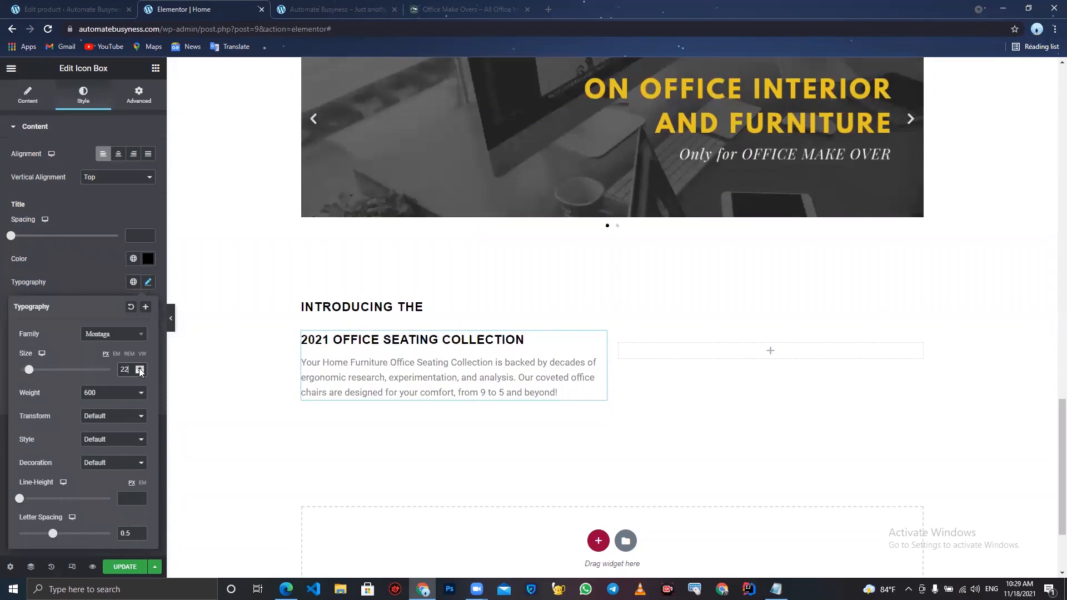
{"action": "left_click", "coordinate": [139, 369]}
{"action": "left_click", "coordinate": [139, 368]}
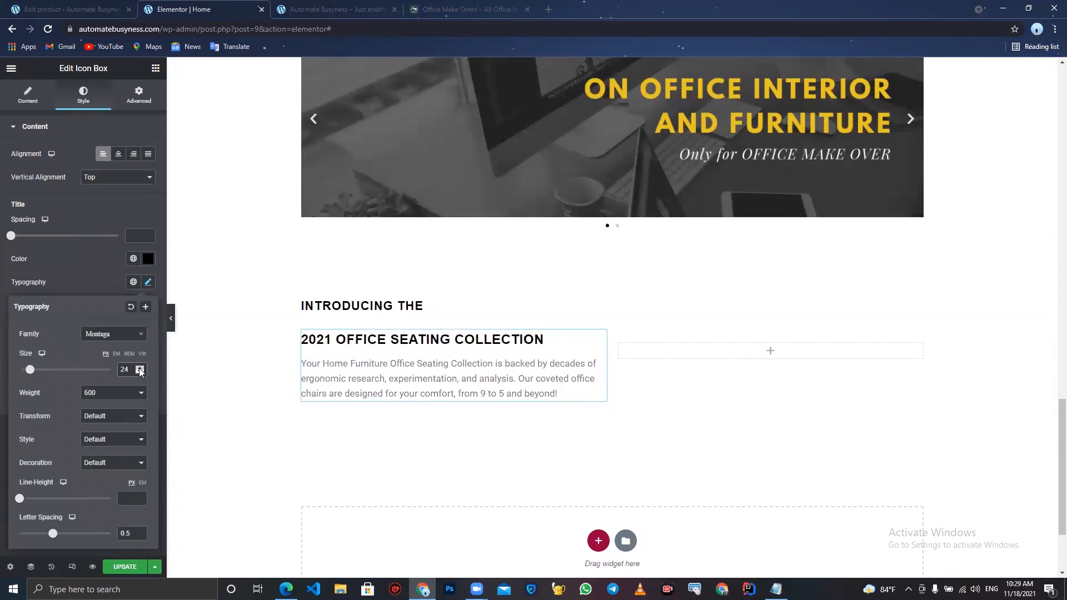
{"action": "left_click", "coordinate": [107, 270]}
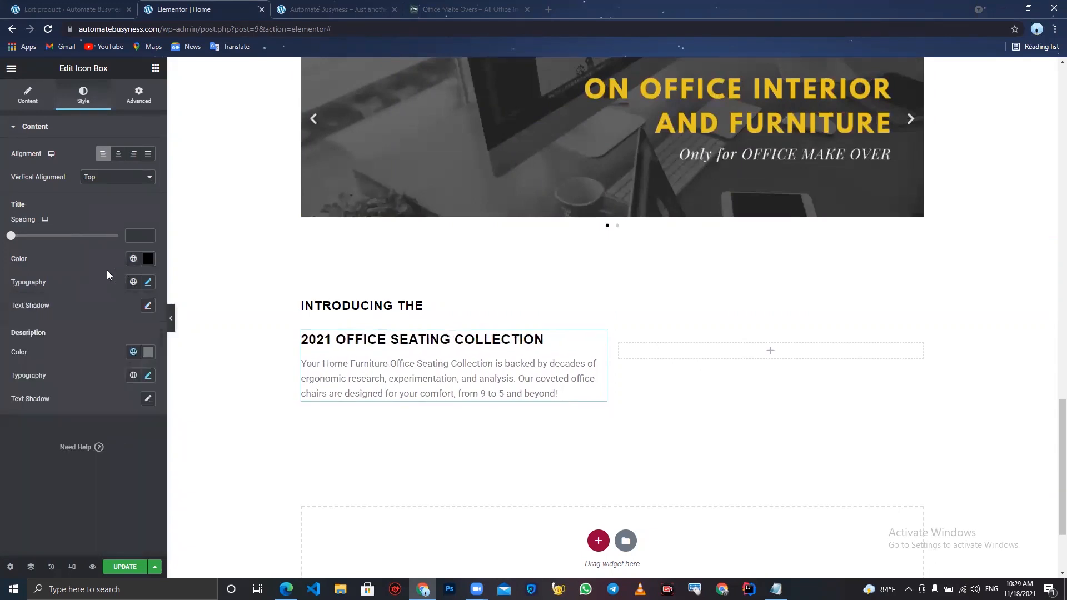
- Set the icon box description color to black
{"action": "left_click", "coordinate": [147, 375]}
{"action": "left_click", "coordinate": [148, 352]}
{"action": "left_click_drag", "start_coordinate": [71, 400], "coordinate": [2, 522]}
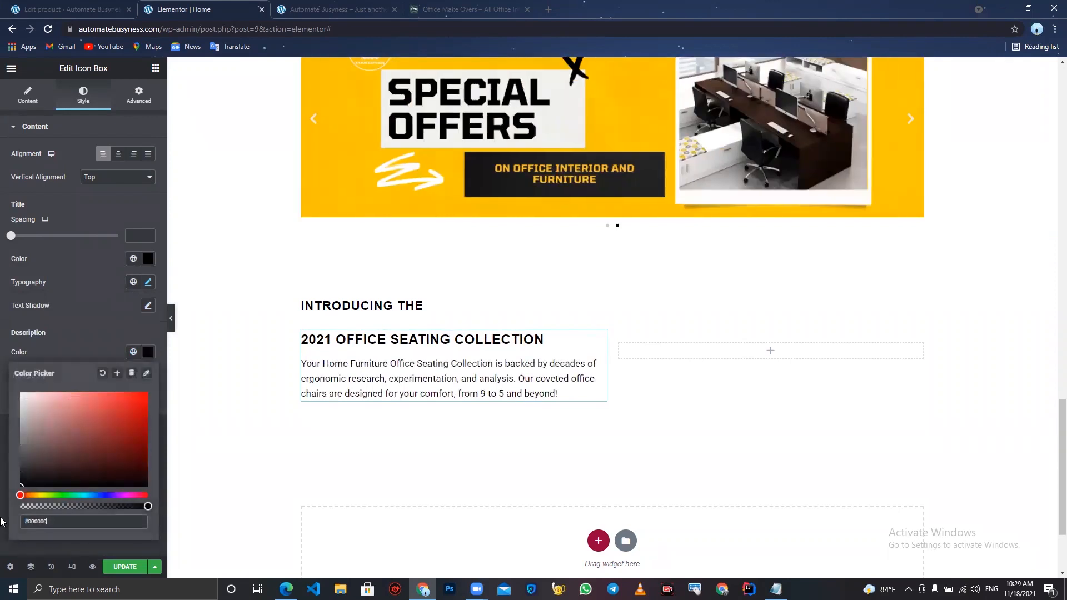
{"action": "left_click", "coordinate": [79, 338]}
- Set the icon box description typography to Times New Roman at size 16 and update the page
{"action": "left_click", "coordinate": [148, 375]}
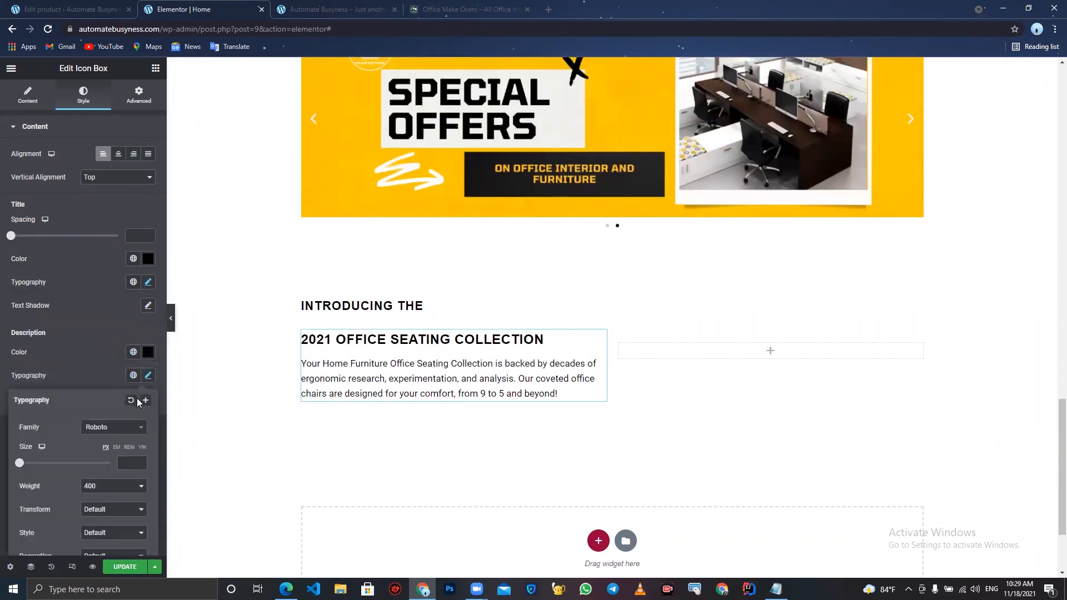
{"action": "left_click", "coordinate": [127, 428]}
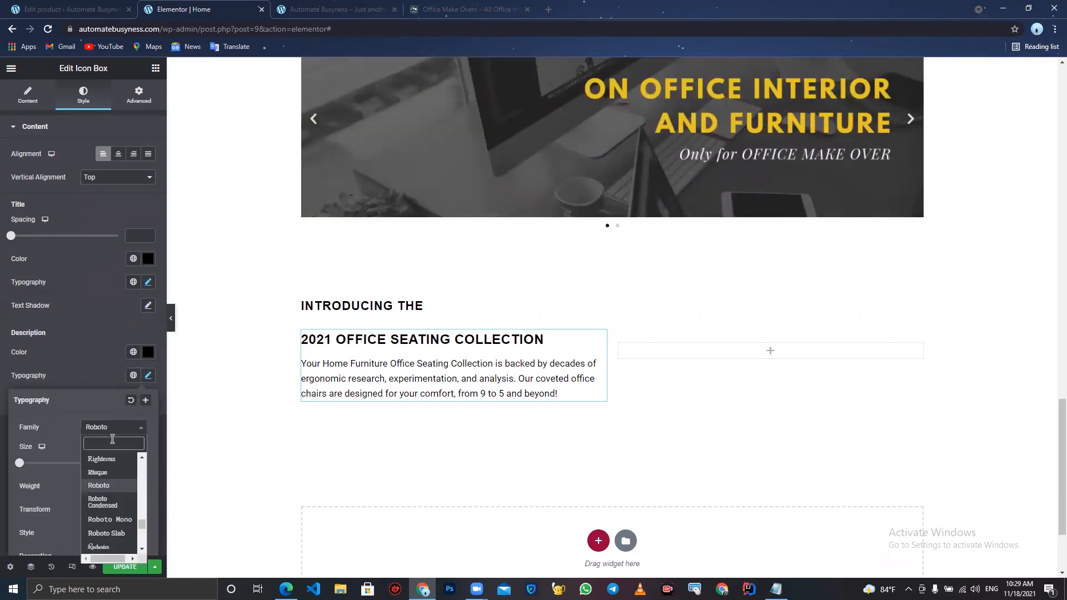
{"action": "type", "text": "new"}
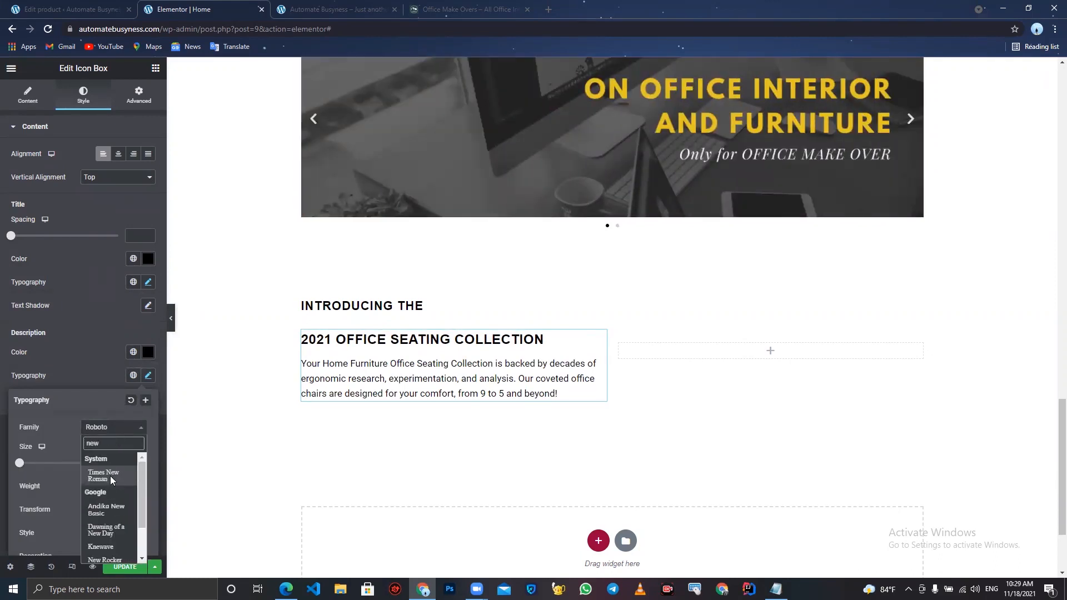
{"action": "left_click", "coordinate": [110, 476]}
{"action": "left_click_drag", "start_coordinate": [19, 463], "coordinate": [27, 470]}
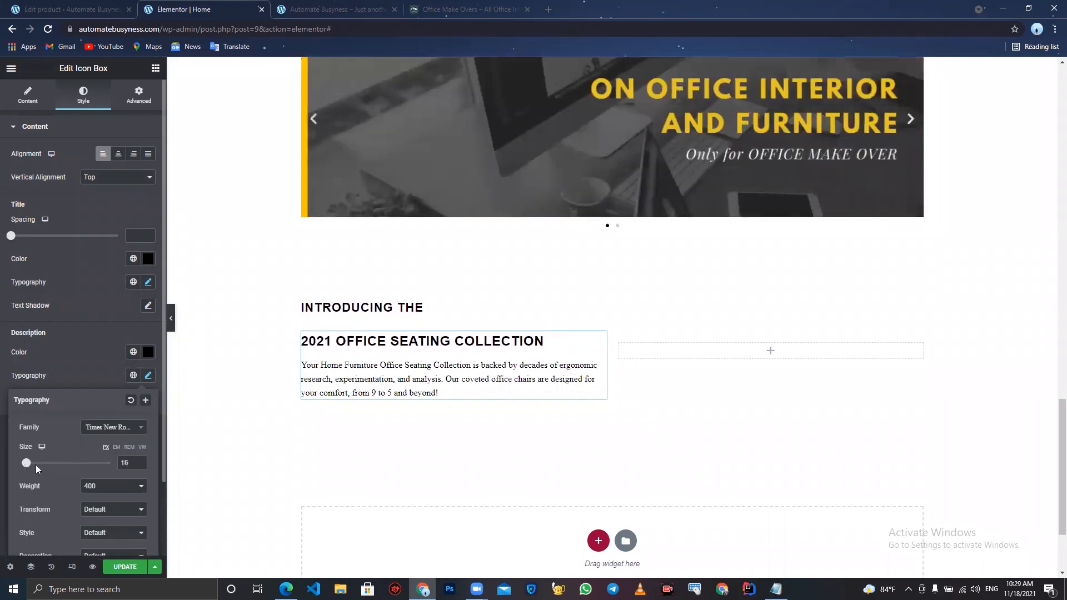
{"action": "left_click", "coordinate": [139, 463]}
{"action": "left_click", "coordinate": [139, 463]}
{"action": "left_click", "coordinate": [125, 567]}
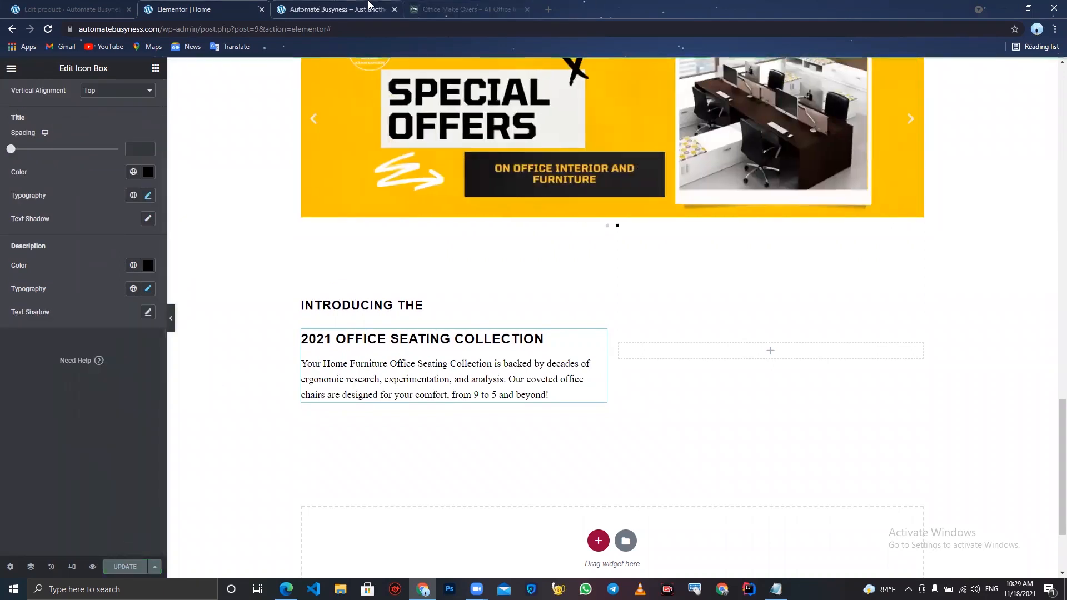
- Reload the live site and compare the seating collection section with the reference Office Make Overs page
{"action": "left_click", "coordinate": [368, 4]}
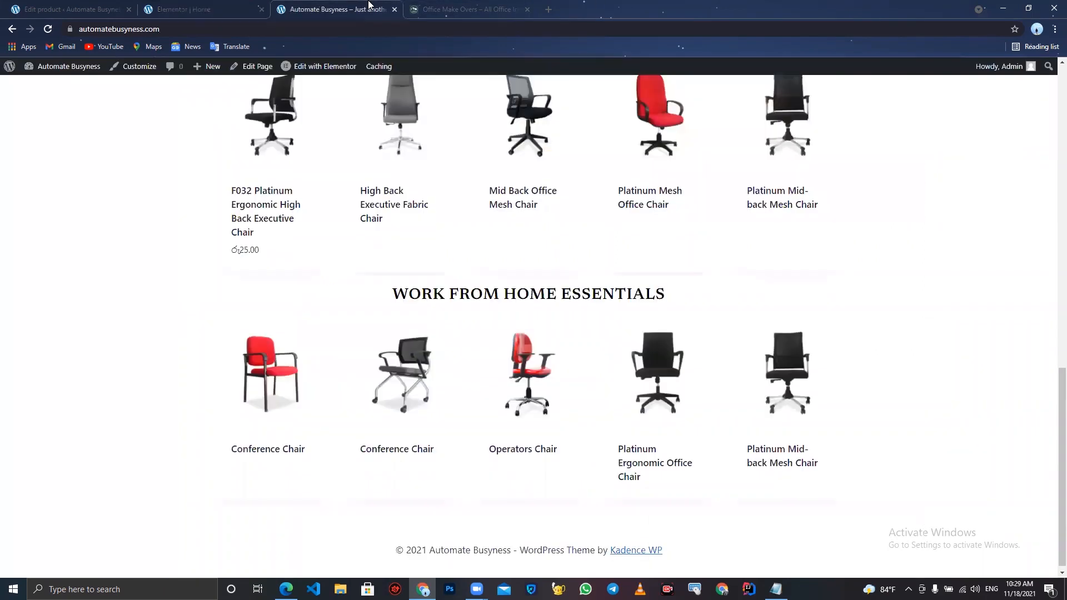
{"action": "left_click", "coordinate": [48, 29]}
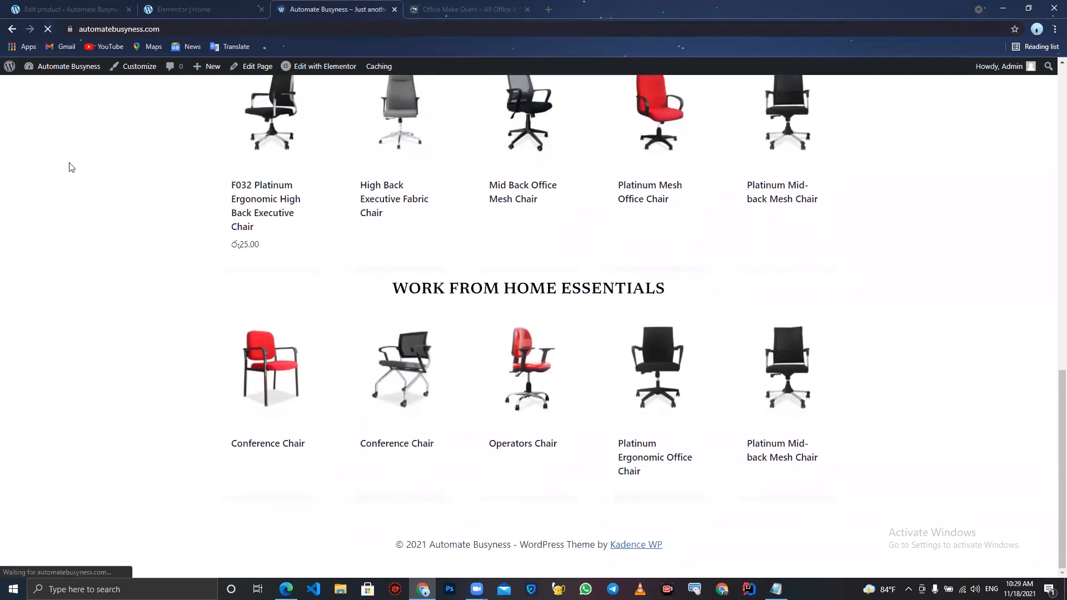
{"action": "scroll", "coordinate": [71, 167], "scroll_direction": "down", "scroll_amount": 7}
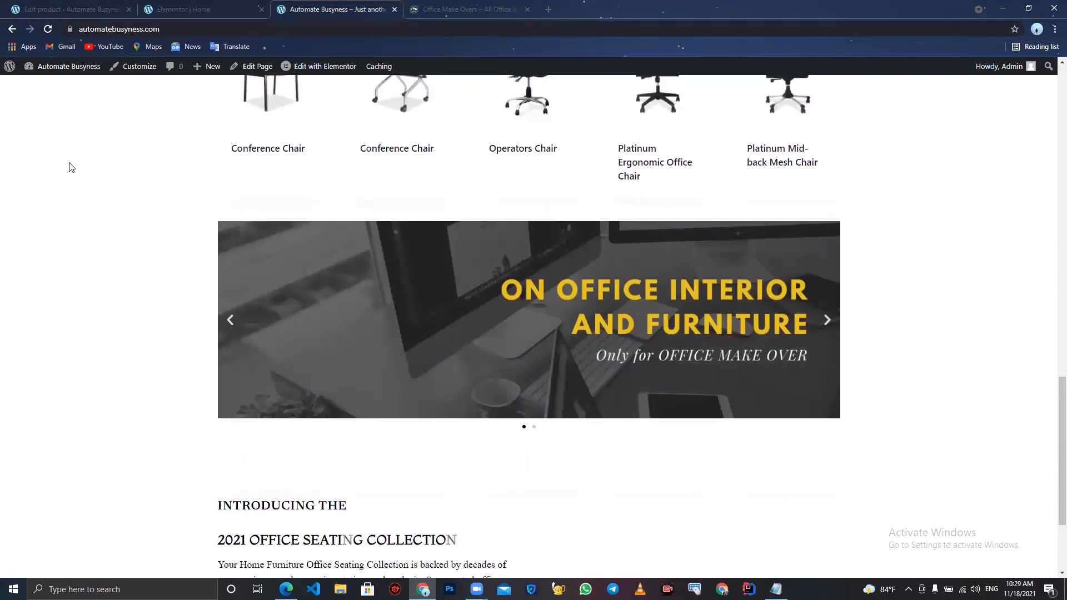
{"action": "scroll", "coordinate": [288, 307], "scroll_direction": "down", "scroll_amount": 2}
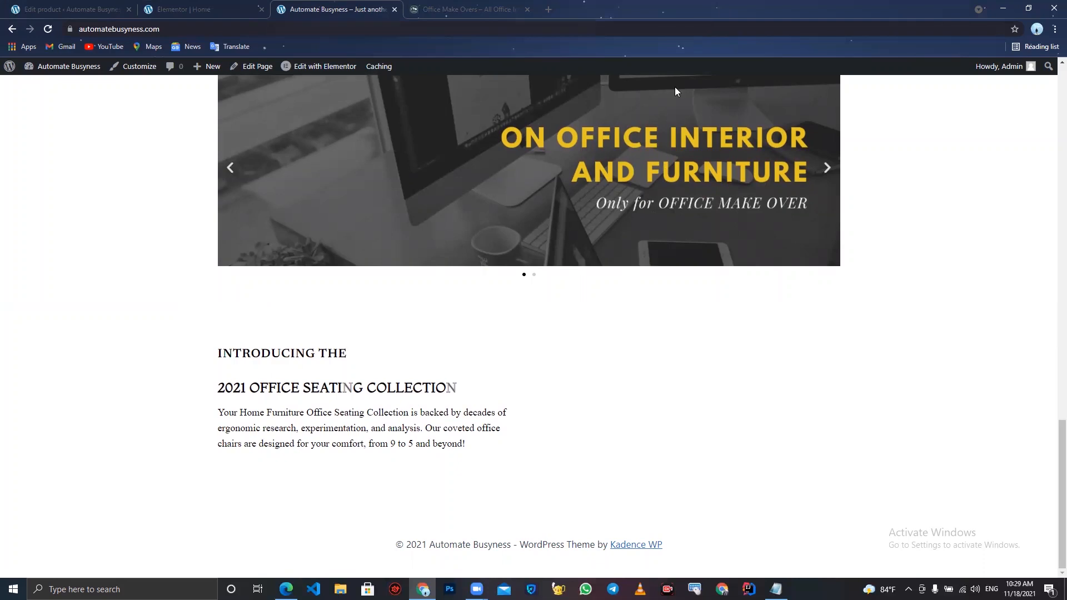
{"action": "left_click", "coordinate": [76, 5]}
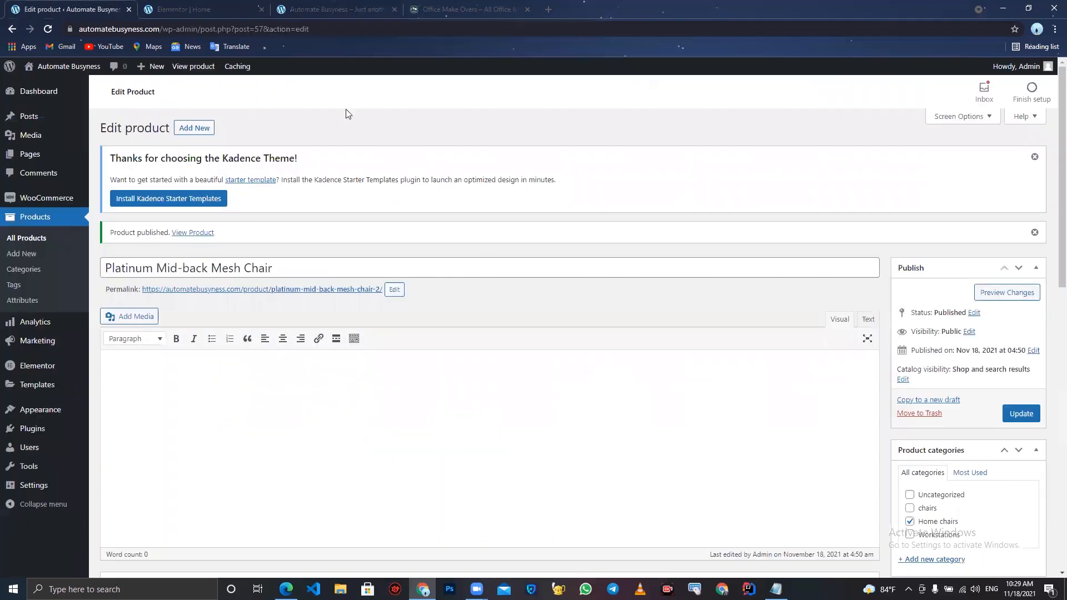
{"action": "left_click", "coordinate": [200, 9]}
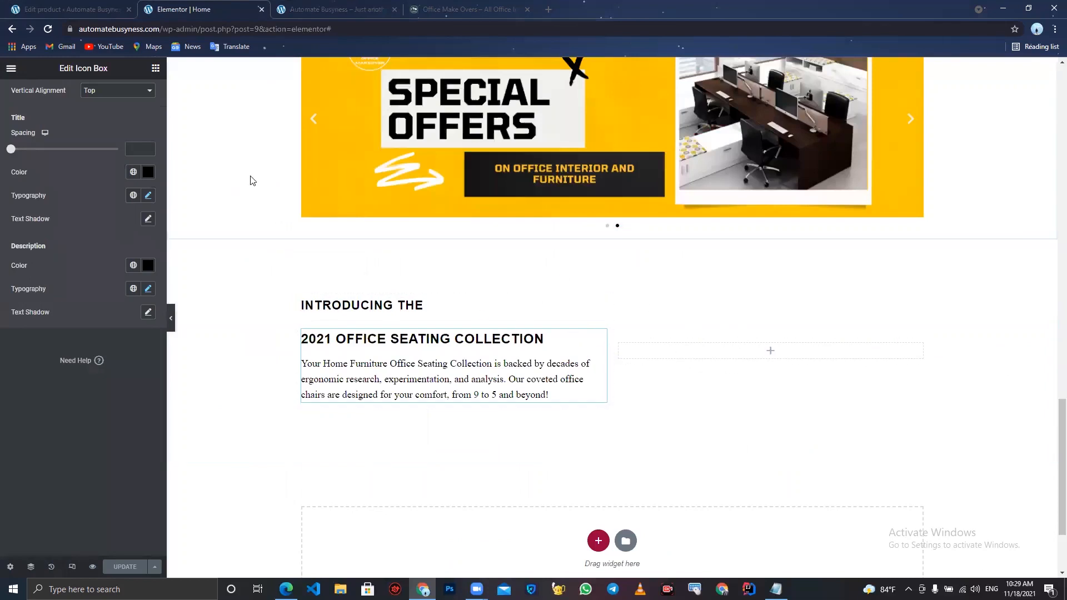
{"action": "left_click", "coordinate": [436, 7]}
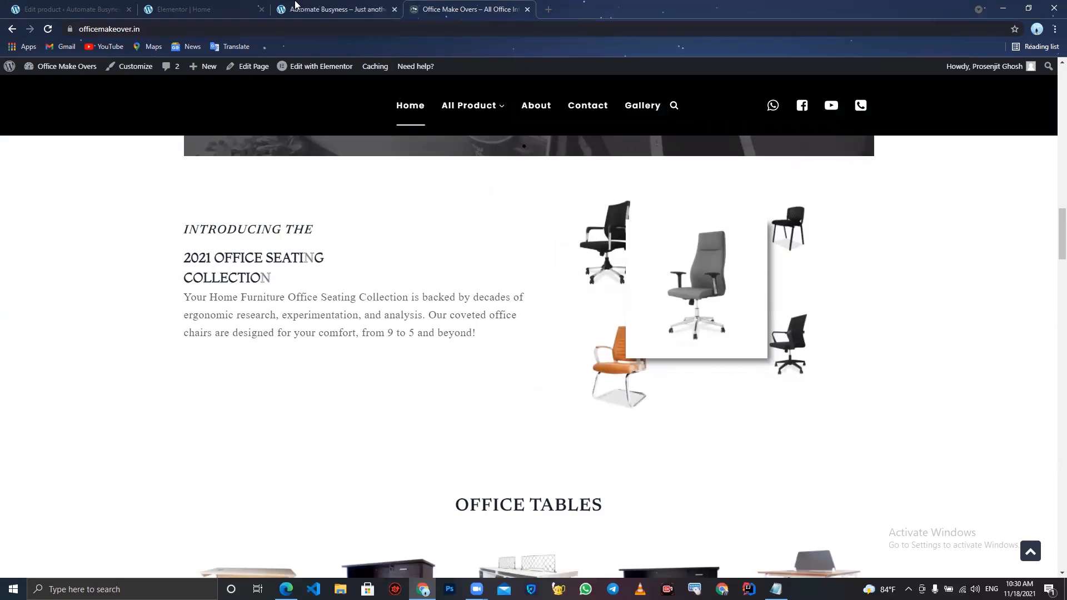
{"action": "left_click", "coordinate": [189, 8]}
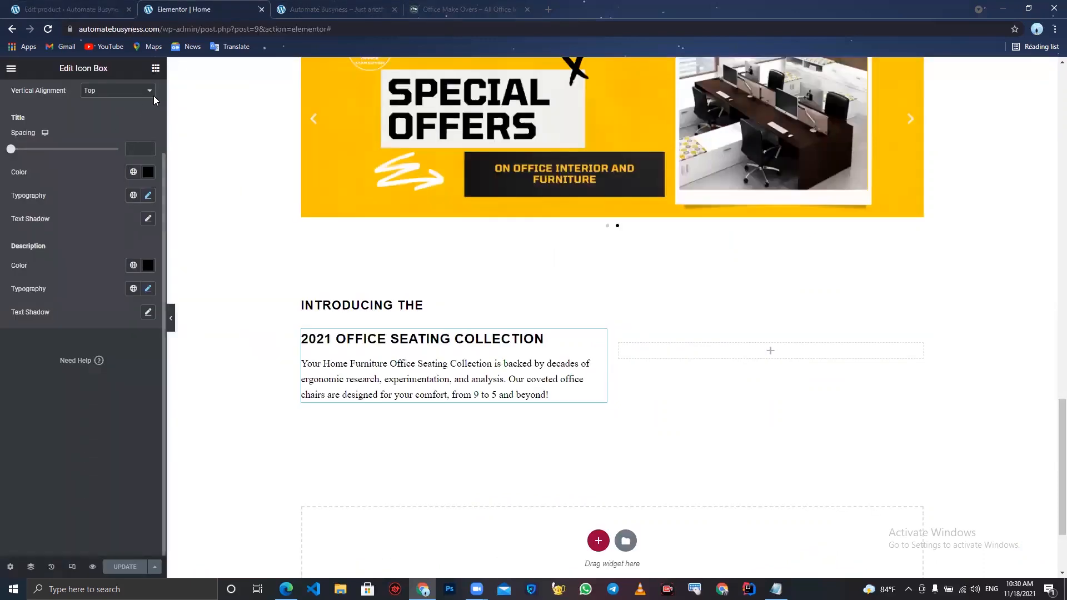
- Add two inner sections into the empty right column beside the seating collection text
{"action": "left_click", "coordinate": [155, 68]}
{"action": "left_click_drag", "start_coordinate": [33, 187], "coordinate": [662, 353]}
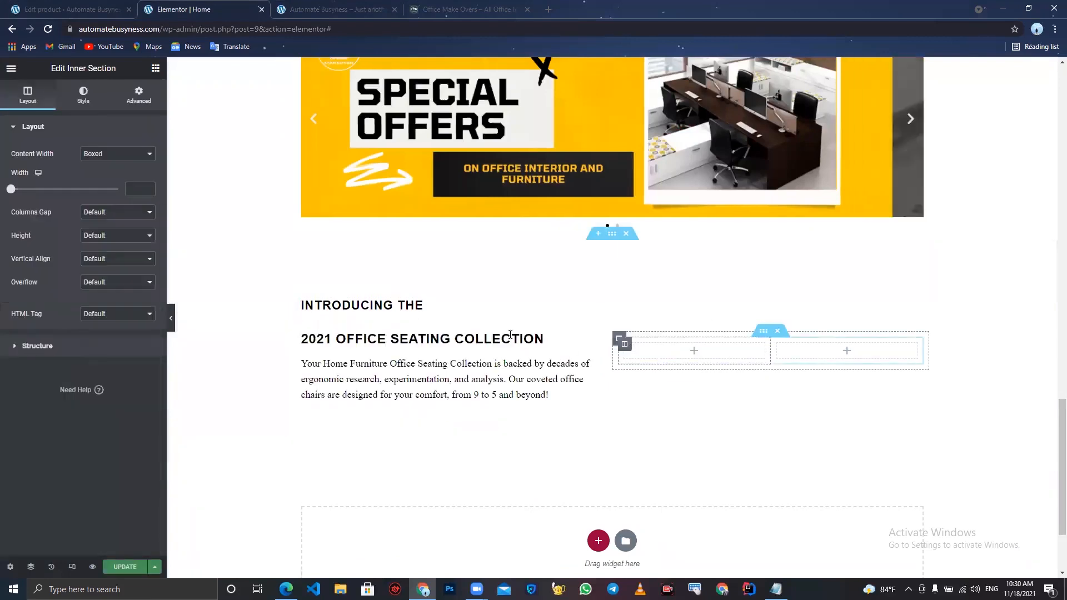
{"action": "left_click", "coordinate": [154, 68]}
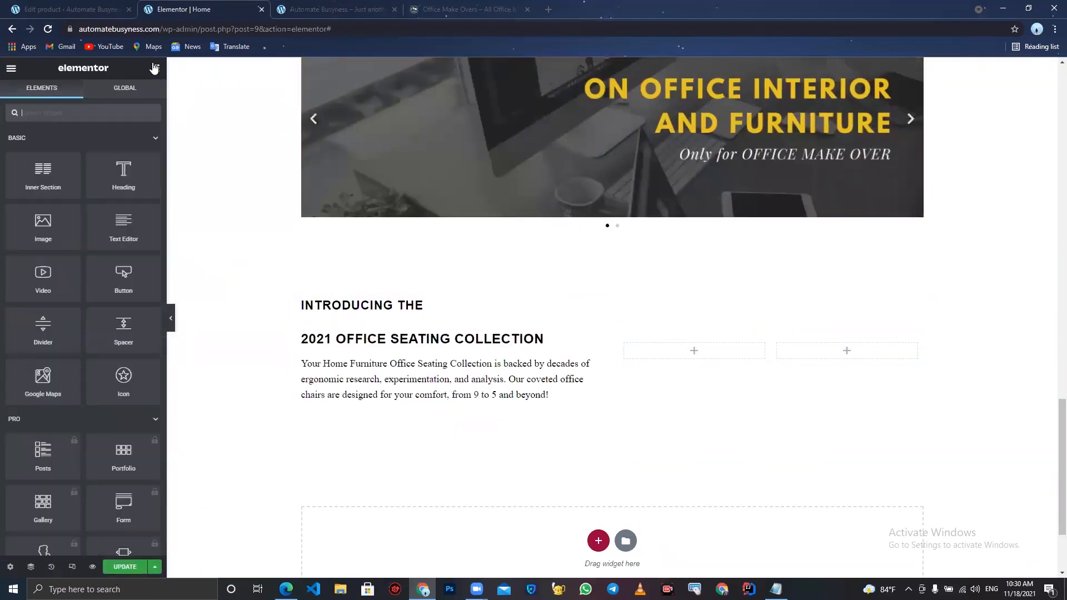
{"action": "left_click_drag", "start_coordinate": [39, 177], "coordinate": [706, 349]}
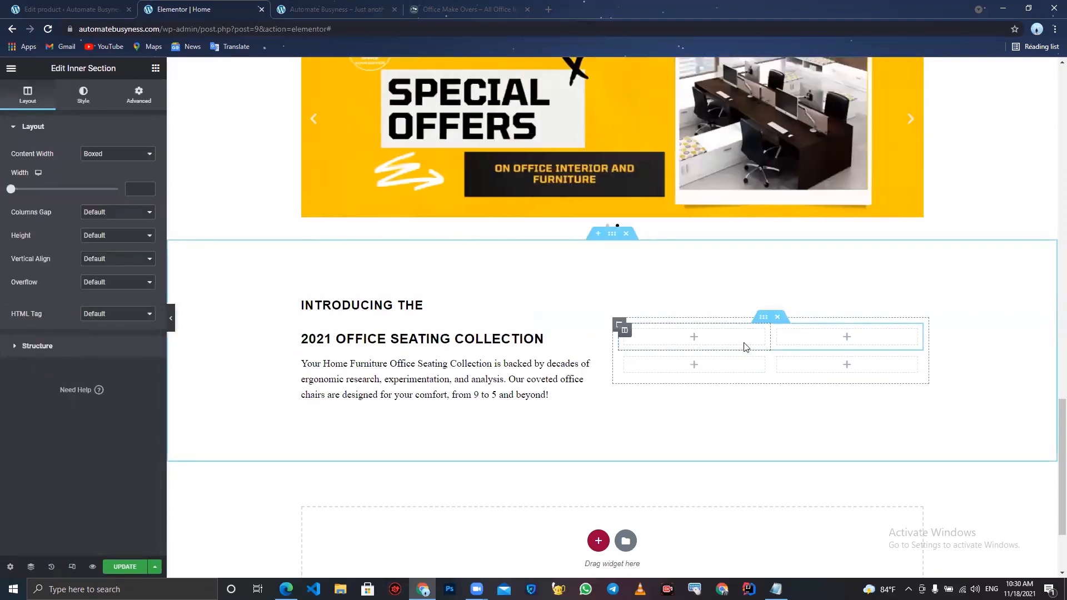
- Duplicate the inner section, delete one column of the middle row, and update the page
{"action": "right_click", "coordinate": [764, 318]}
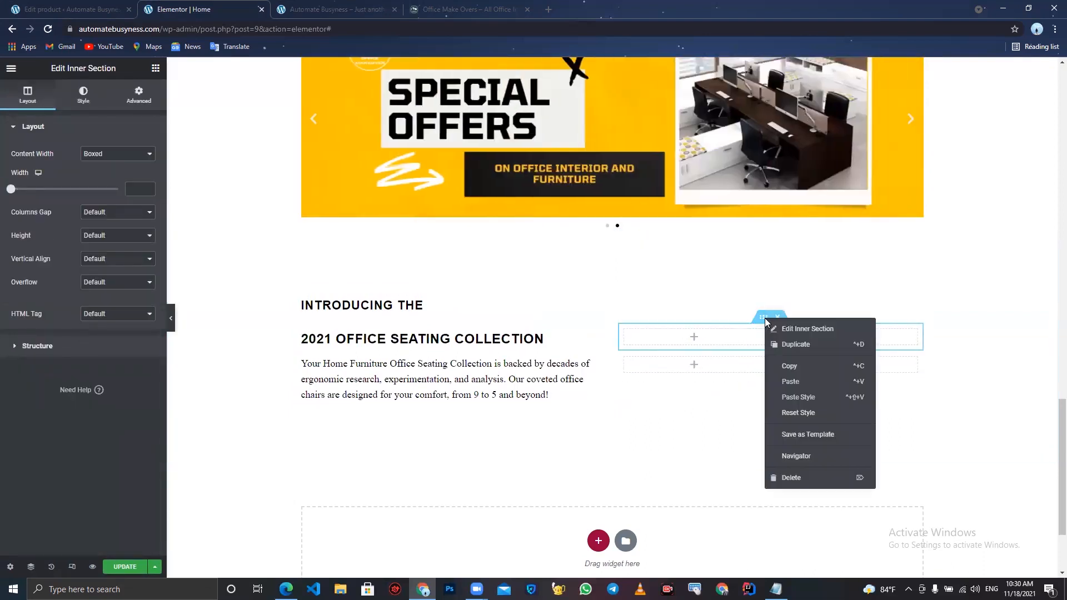
{"action": "left_click", "coordinate": [789, 350]}
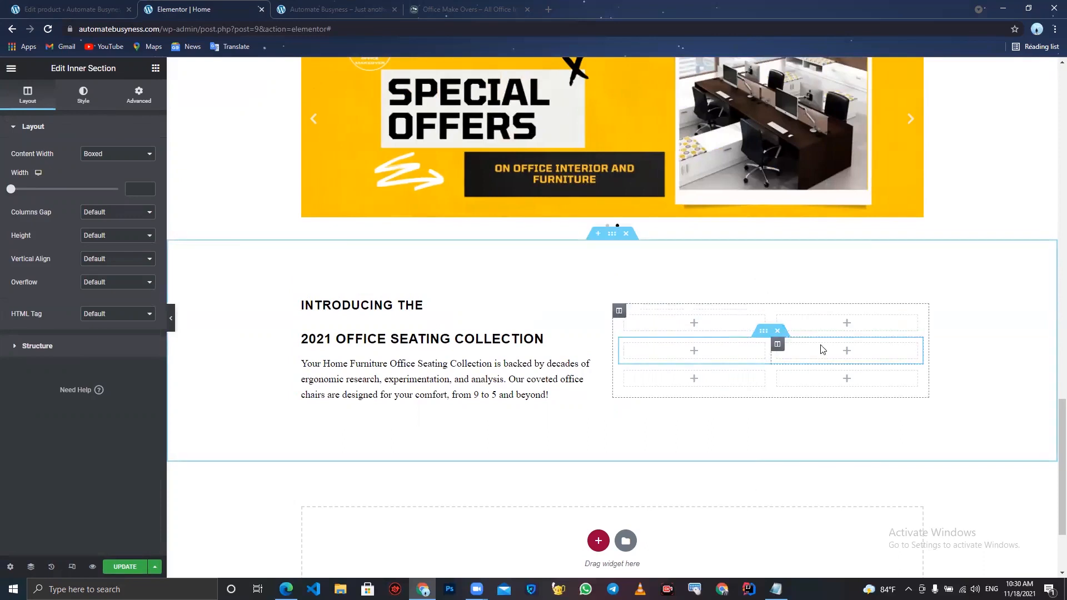
{"action": "right_click", "coordinate": [758, 346]}
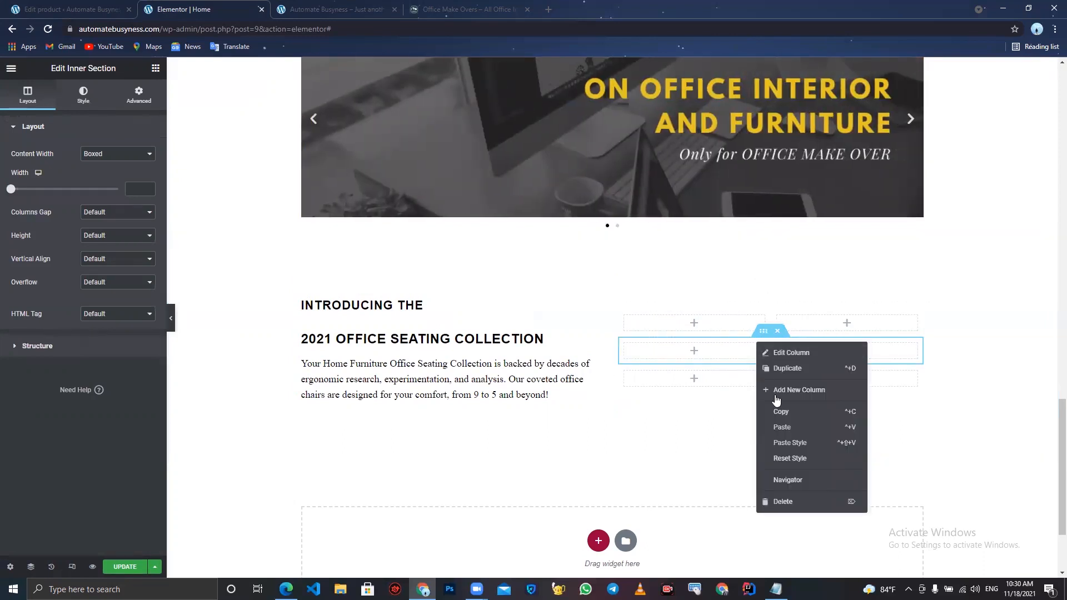
{"action": "left_click", "coordinate": [792, 502]}
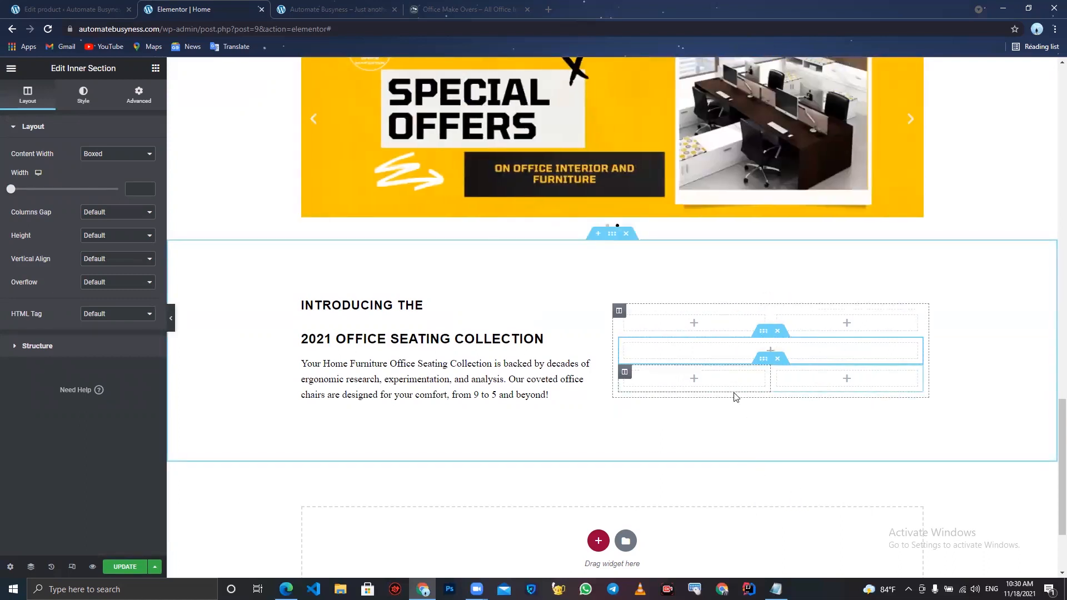
{"action": "left_click", "coordinate": [124, 567]}
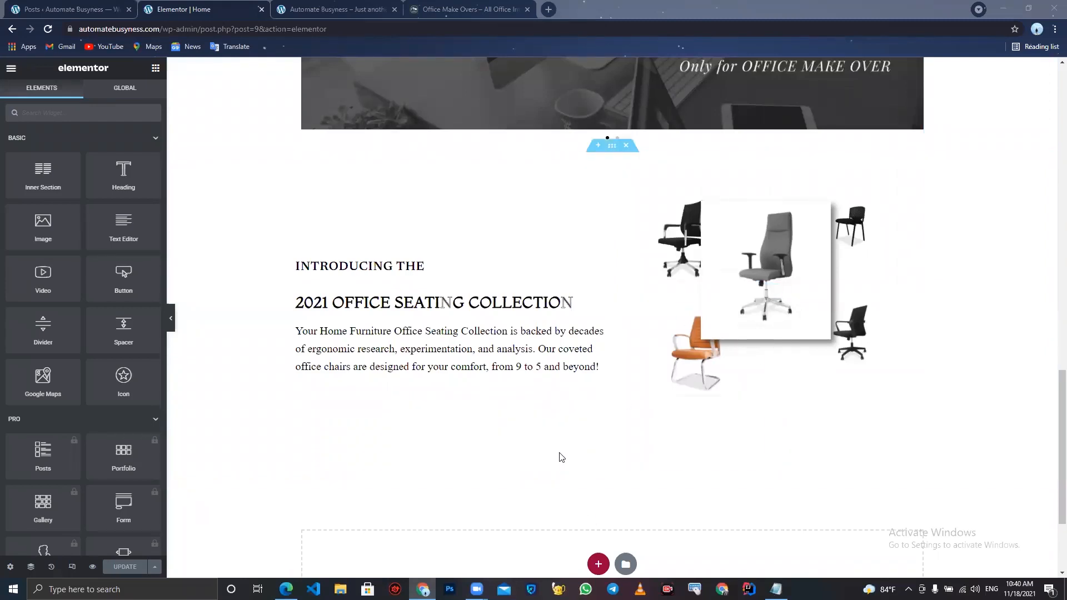
- Reload the live site and compare the chair collage section with the reference Office Make Overs page
{"action": "left_click", "coordinate": [325, 7]}
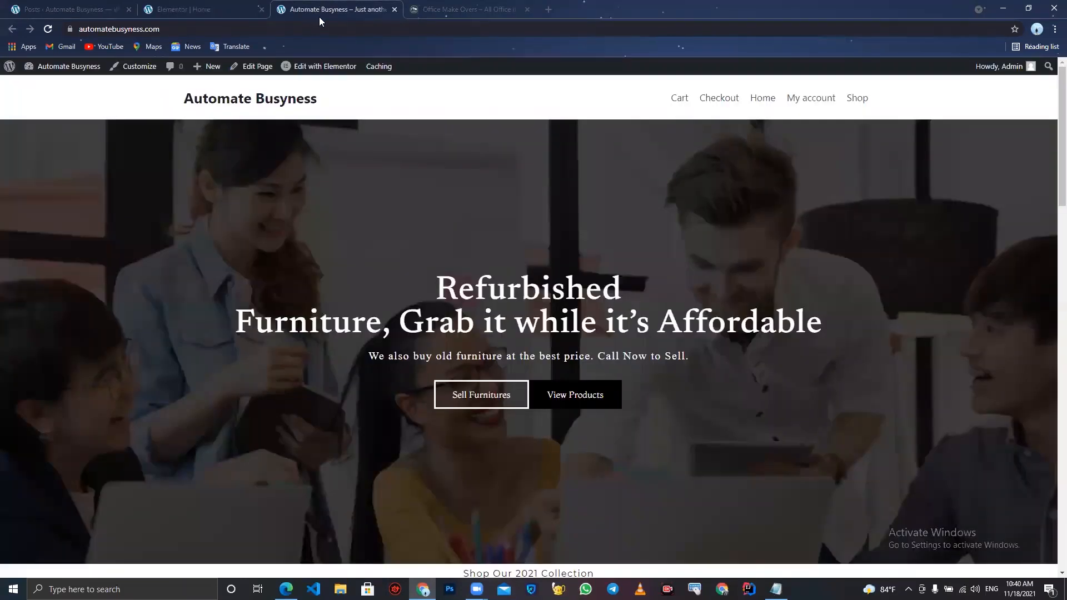
{"action": "left_click", "coordinate": [49, 30]}
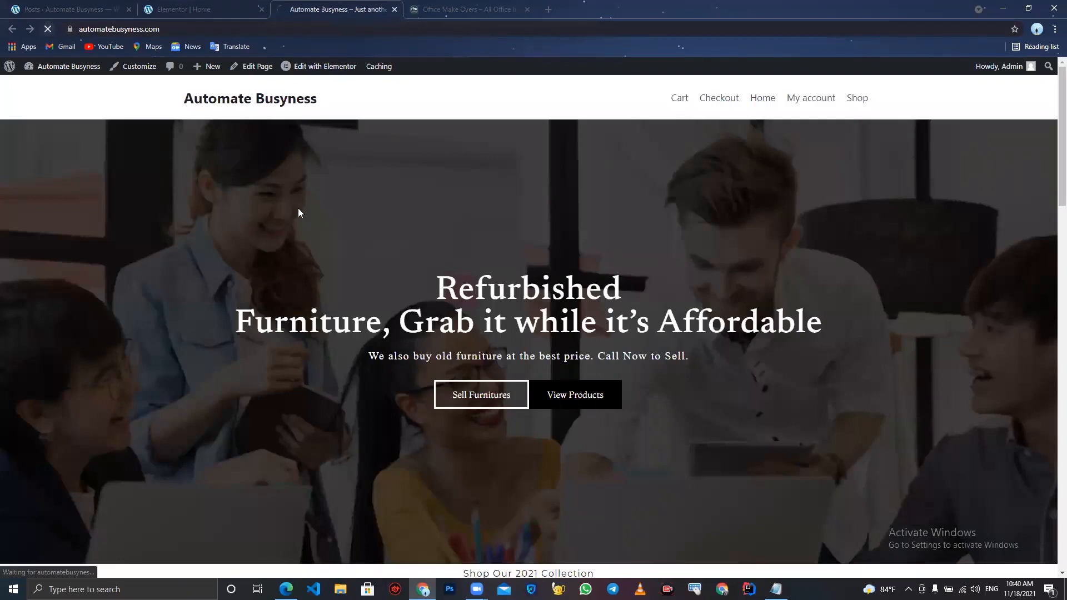
{"action": "scroll", "coordinate": [299, 210], "scroll_direction": "down", "scroll_amount": 3}
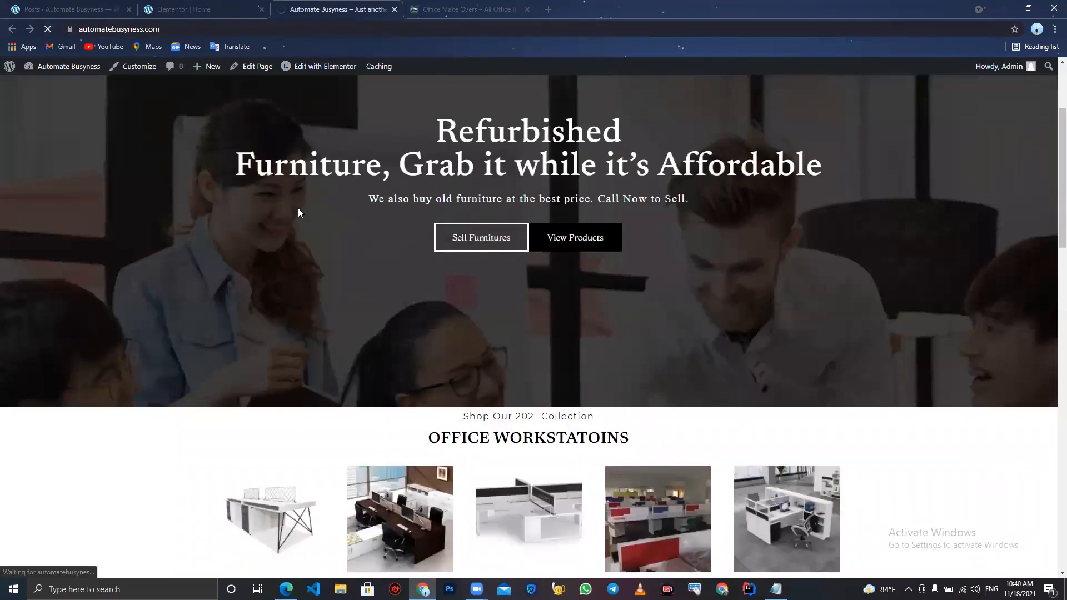
{"action": "scroll", "coordinate": [440, 303], "scroll_direction": "down", "scroll_amount": 10}
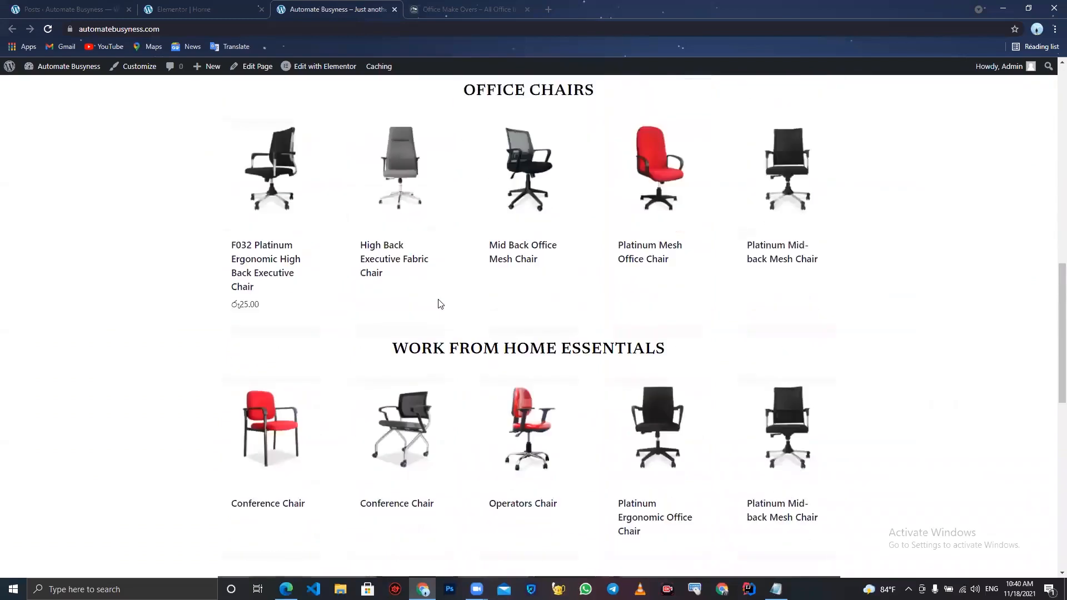
{"action": "scroll", "coordinate": [439, 303], "scroll_direction": "down", "scroll_amount": 10}
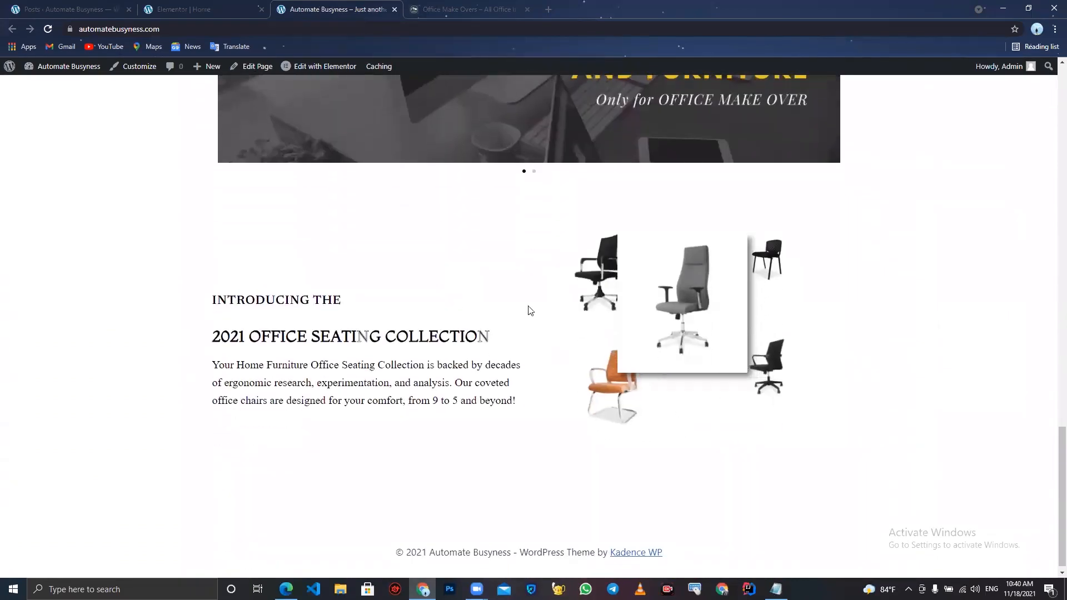
{"action": "left_click", "coordinate": [430, 11]}
{"action": "scroll", "coordinate": [626, 413], "scroll_direction": "down", "scroll_amount": 3}
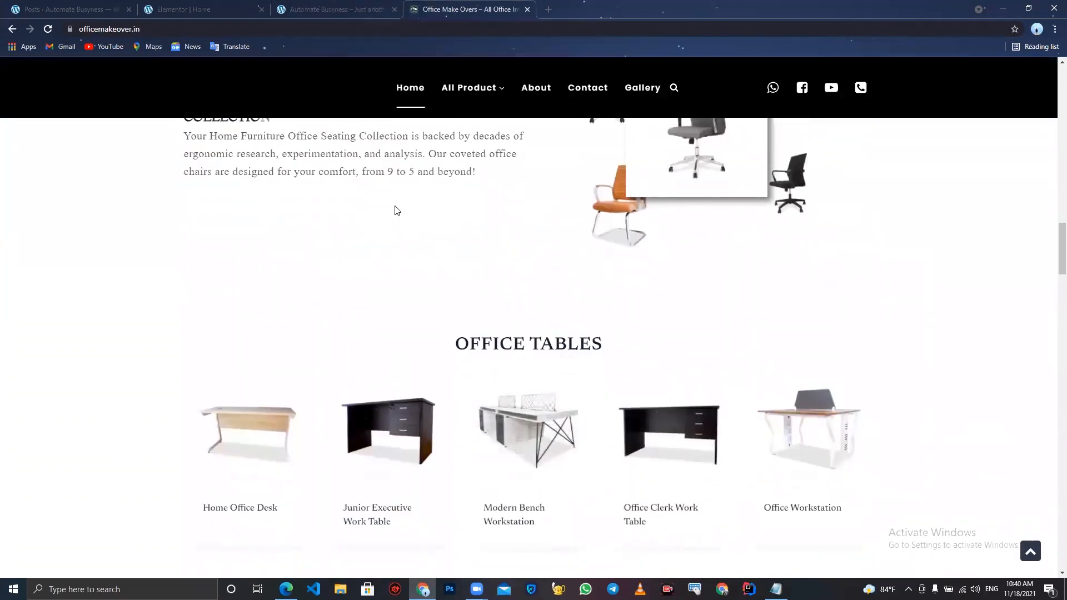
{"action": "left_click", "coordinate": [200, 9]}
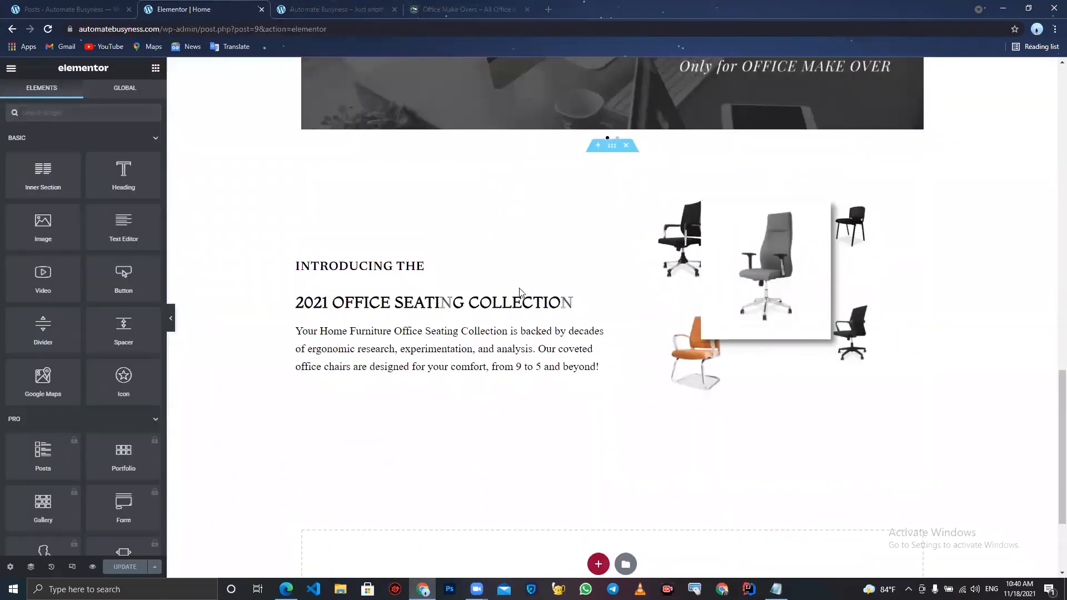
- Add a new single-column section below the seating collection section
{"action": "left_click", "coordinate": [598, 564]}
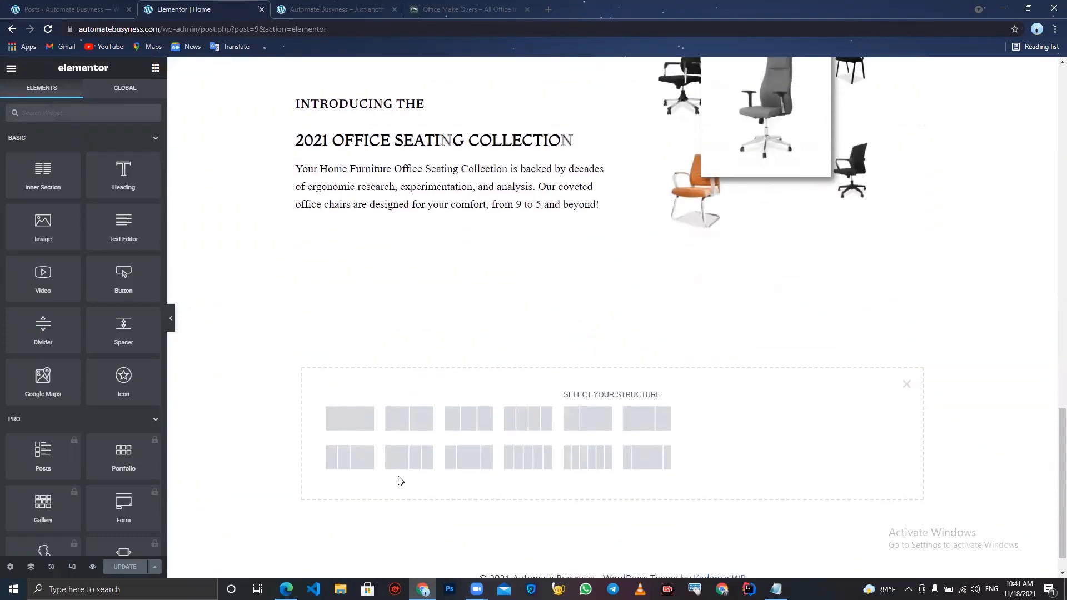
{"action": "left_click", "coordinate": [358, 428]}
{"action": "scroll", "coordinate": [552, 333], "scroll_direction": "up", "scroll_amount": 8}
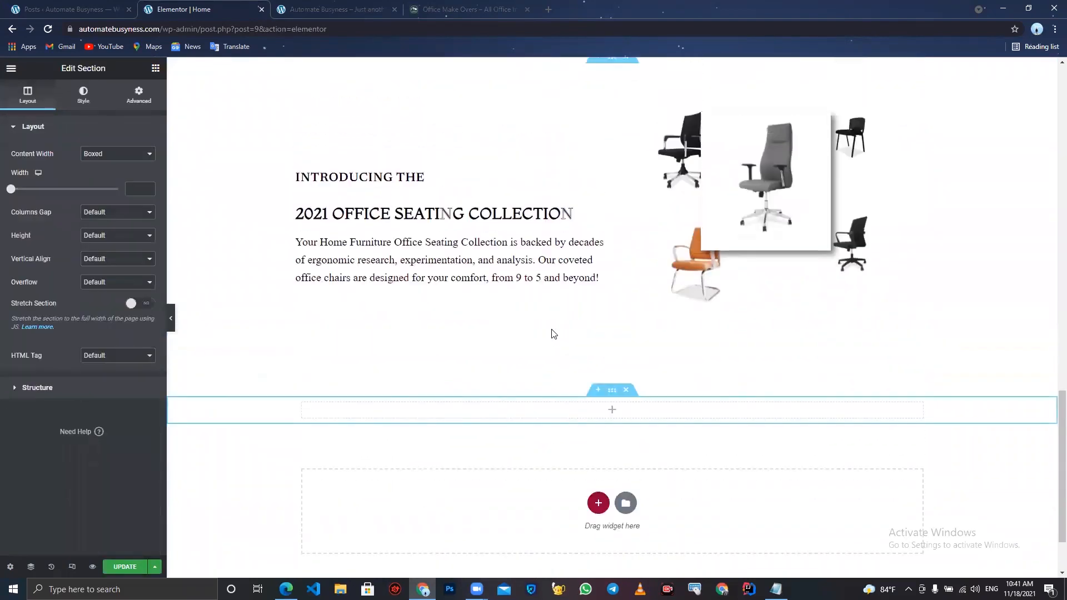
{"action": "scroll", "coordinate": [553, 334], "scroll_direction": "up", "scroll_amount": 3}
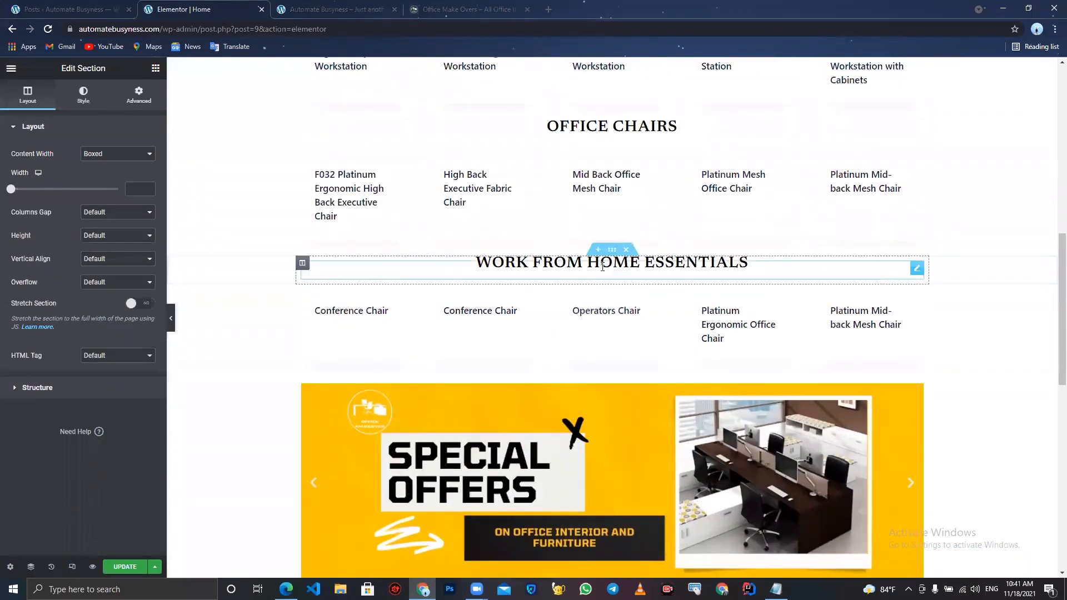
{"action": "right_click", "coordinate": [602, 267]}
{"action": "left_click", "coordinate": [638, 294]}
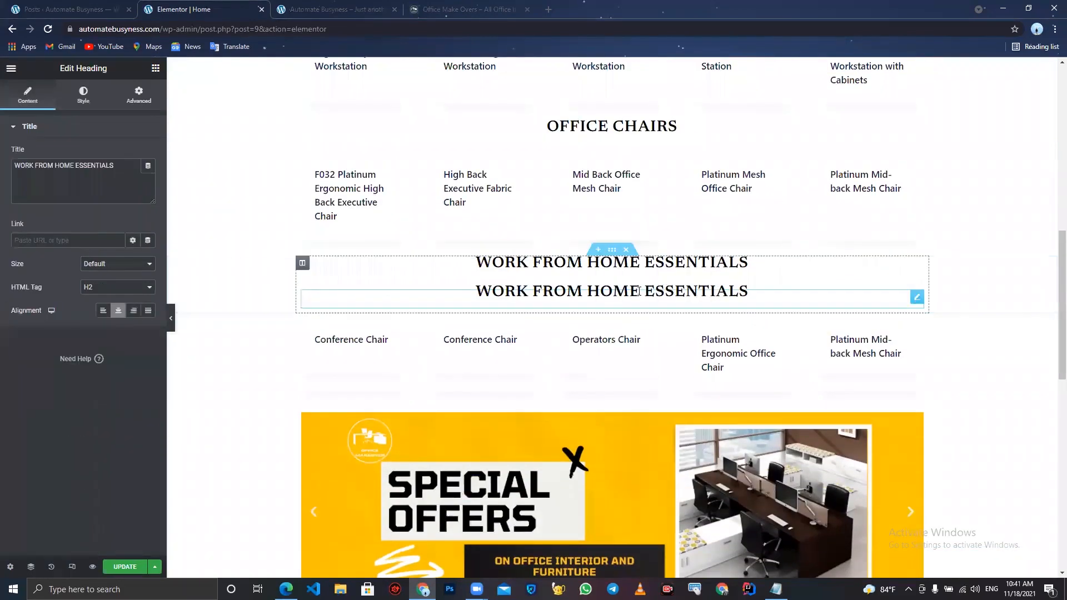
{"action": "key", "text": "ctrl+z"}
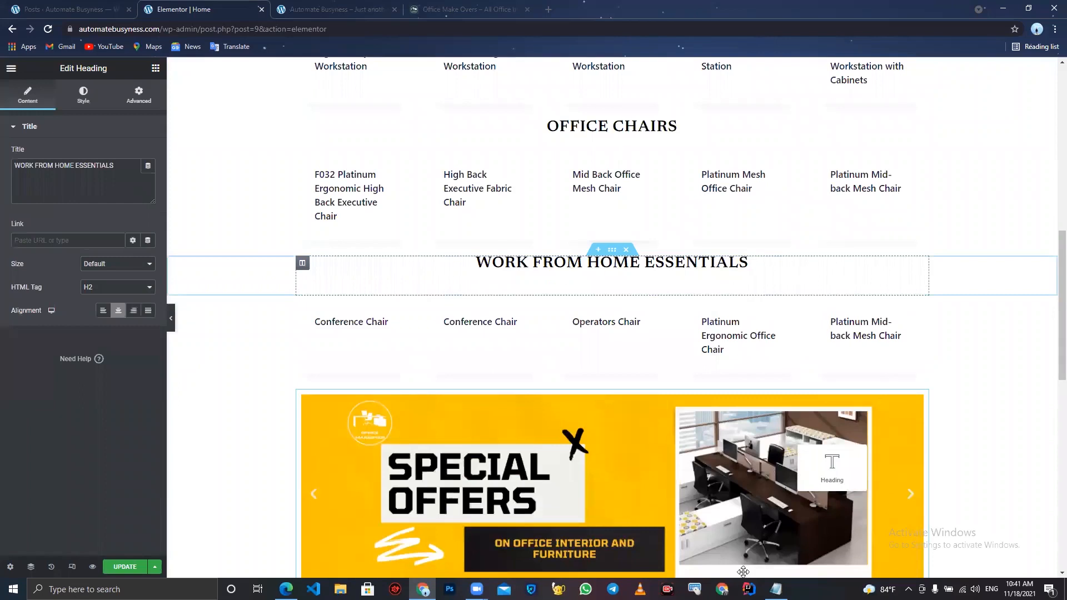
- Drag the WORK FROM HOME ESSENTIALS heading into the new section below the seating collection
{"action": "scroll", "coordinate": [964, 493], "scroll_direction": "down", "scroll_amount": 2}
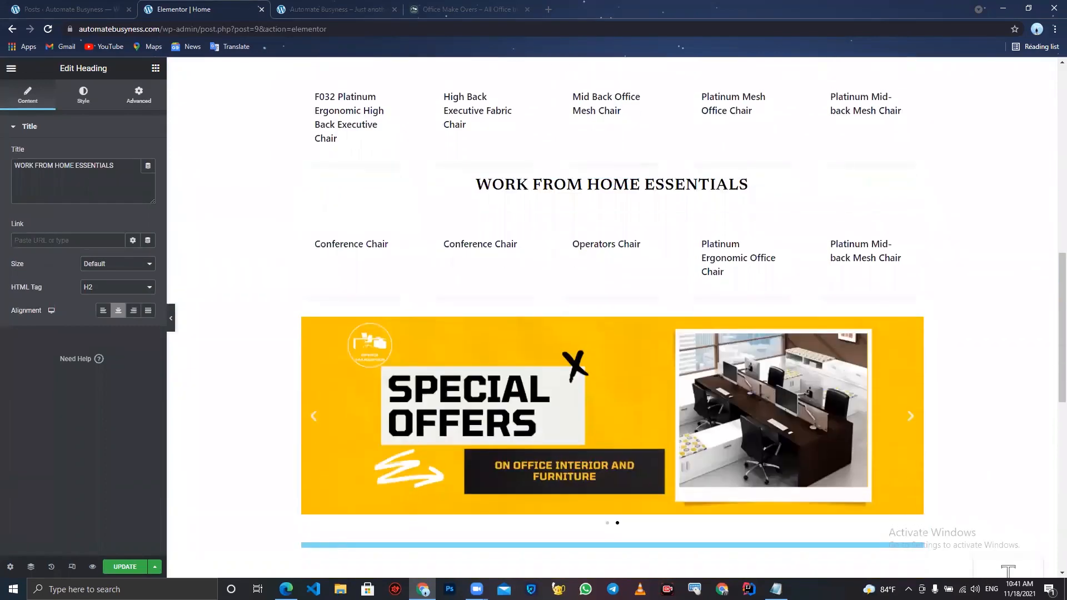
{"action": "left_click_drag", "start_coordinate": [684, 579], "coordinate": [612, 561]}
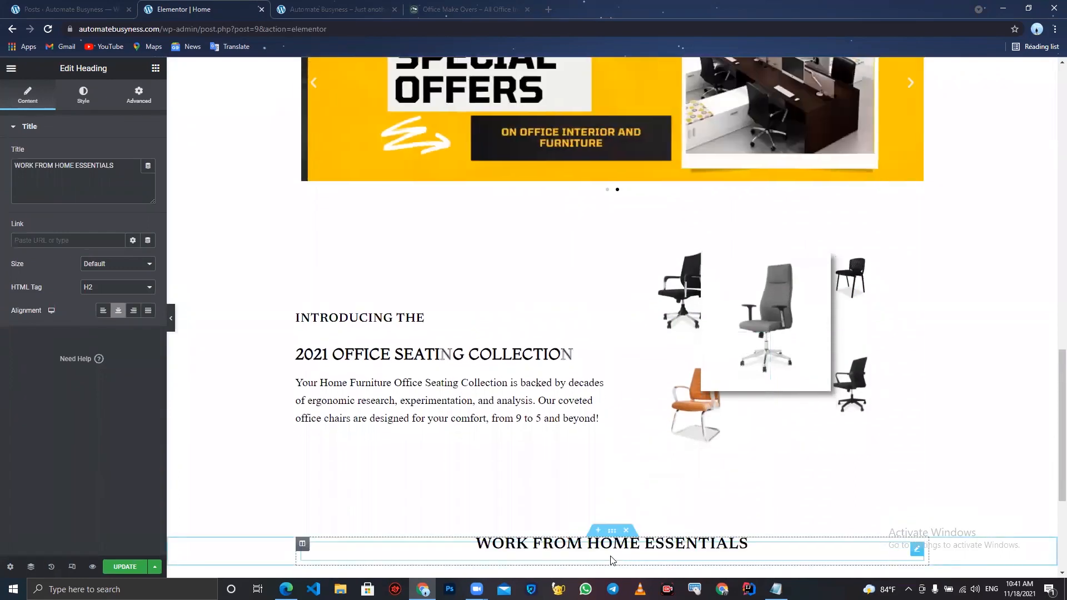
- Rename the moved heading to OFFICE TABLES, matching the reference page
{"action": "left_click_drag", "start_coordinate": [123, 170], "coordinate": [1, 58]}
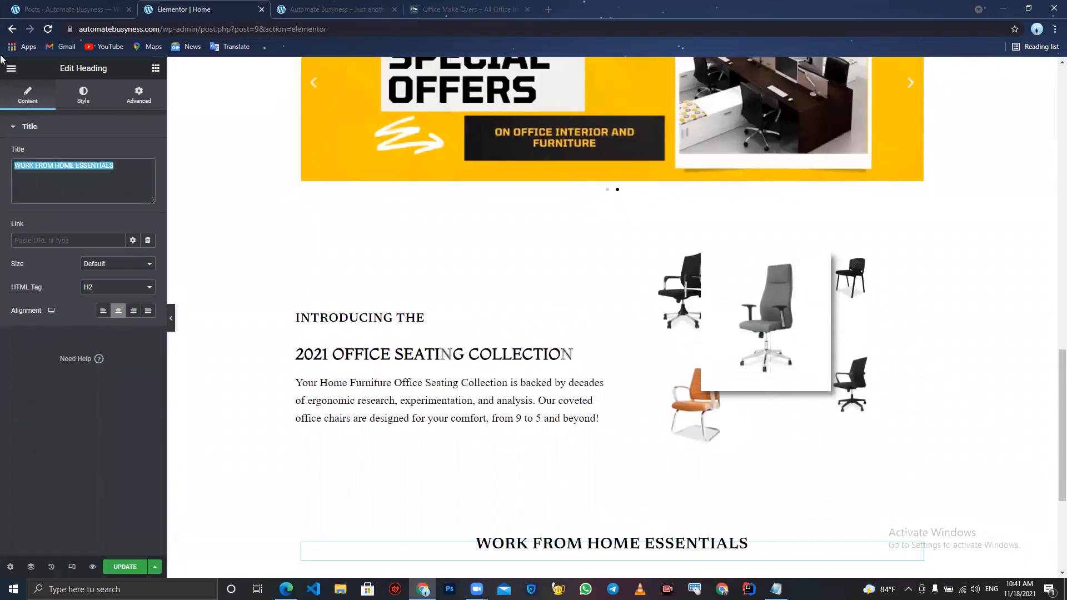
{"action": "key", "text": "BackSpace"}
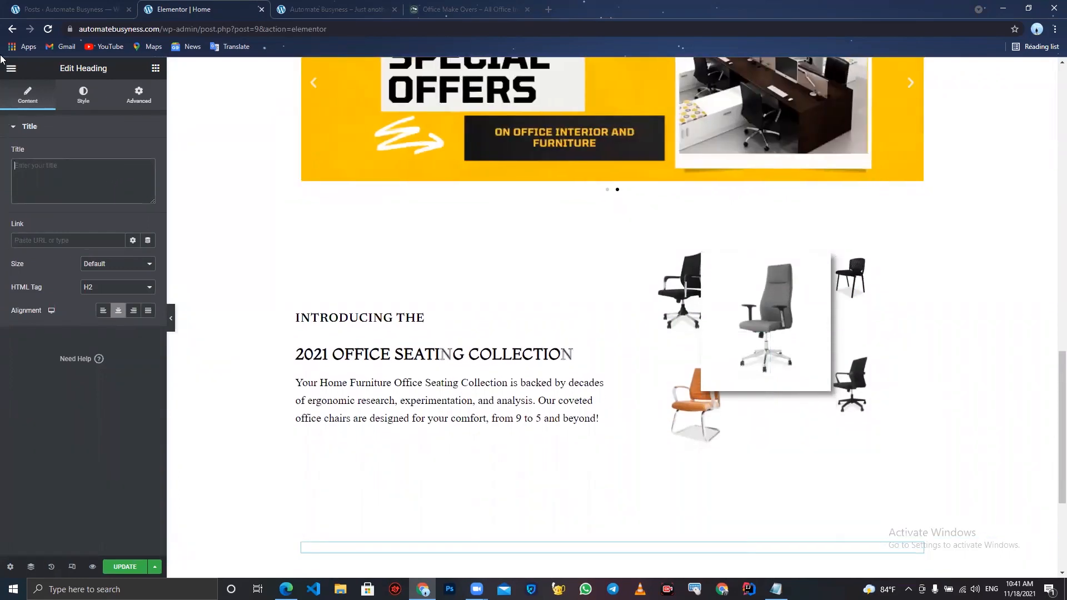
{"action": "left_click", "coordinate": [418, 5]}
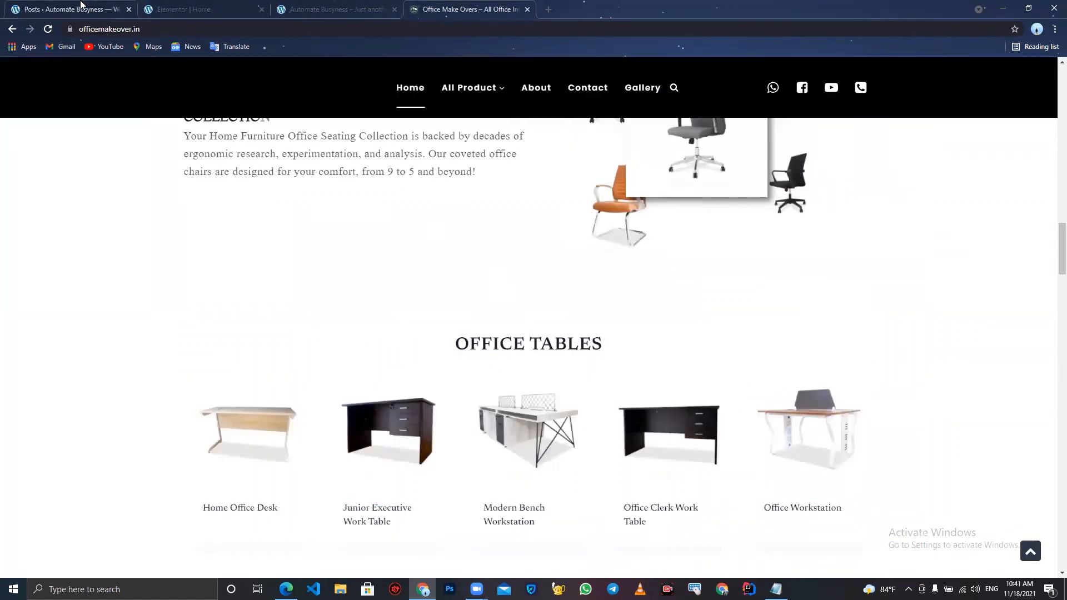
{"action": "left_click", "coordinate": [201, 7]}
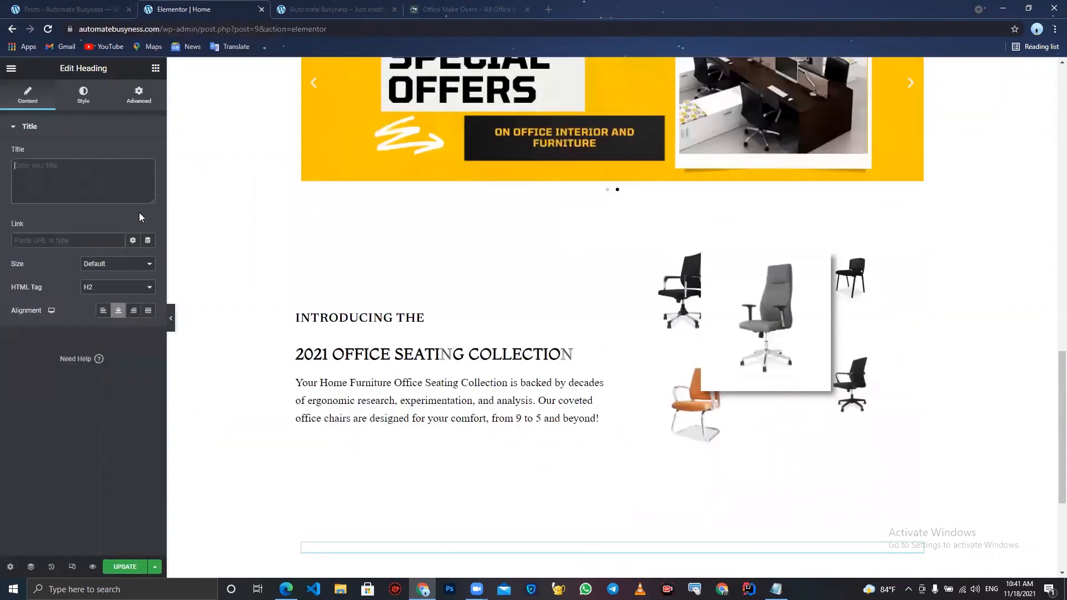
{"action": "type", "text": "OFFICE "}
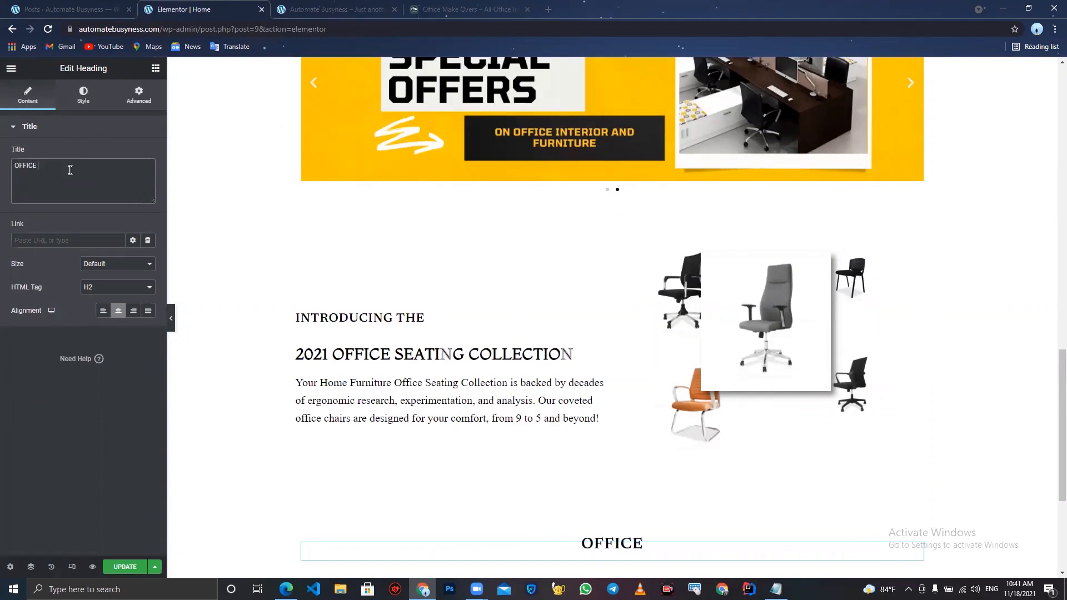
{"action": "type", "text": "TABLES"}
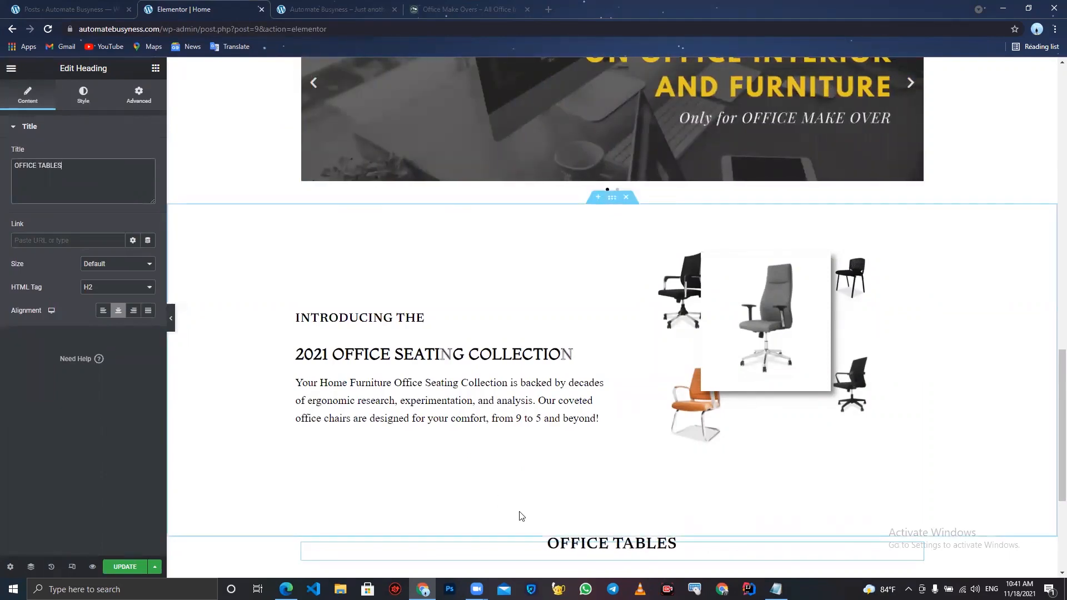
- Add a single-column section below the OFFICE TABLES heading and place a Shortcode widget in it
{"action": "scroll", "coordinate": [519, 512], "scroll_direction": "down", "scroll_amount": 3}
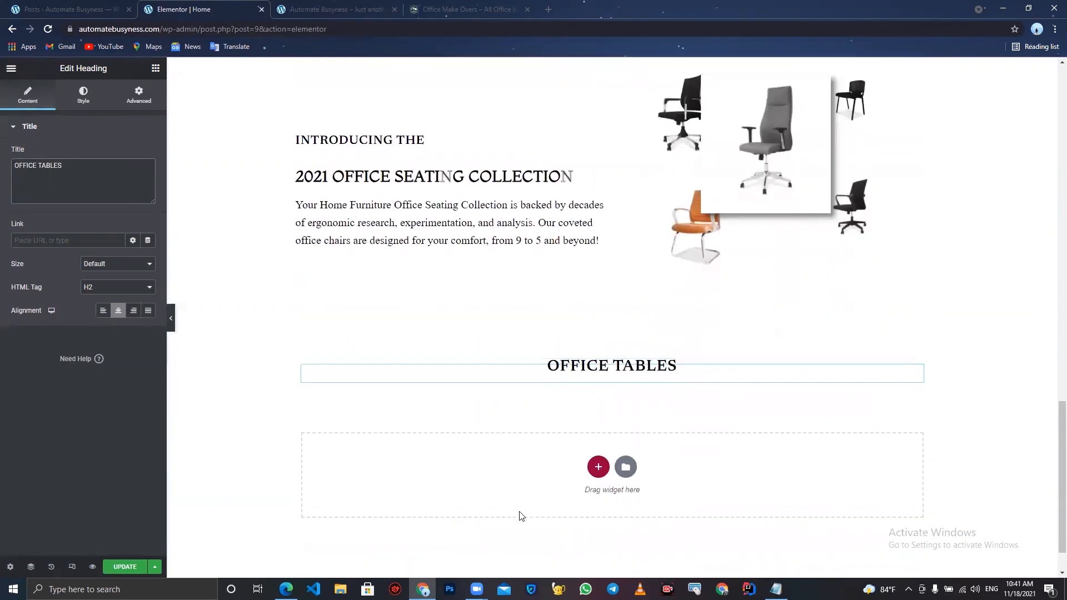
{"action": "left_click", "coordinate": [599, 468]}
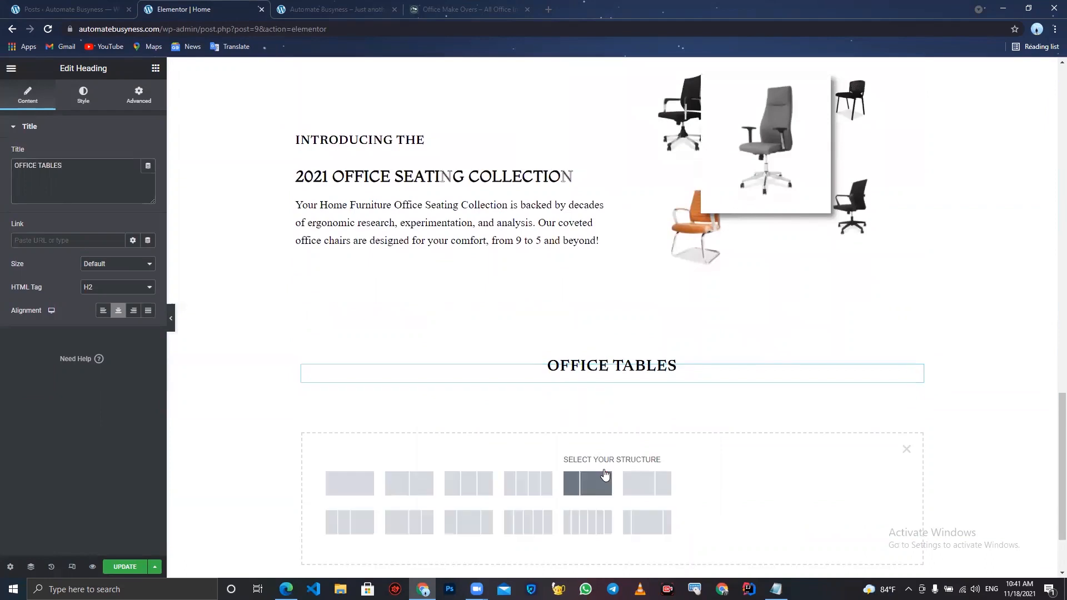
{"action": "left_click", "coordinate": [342, 473]}
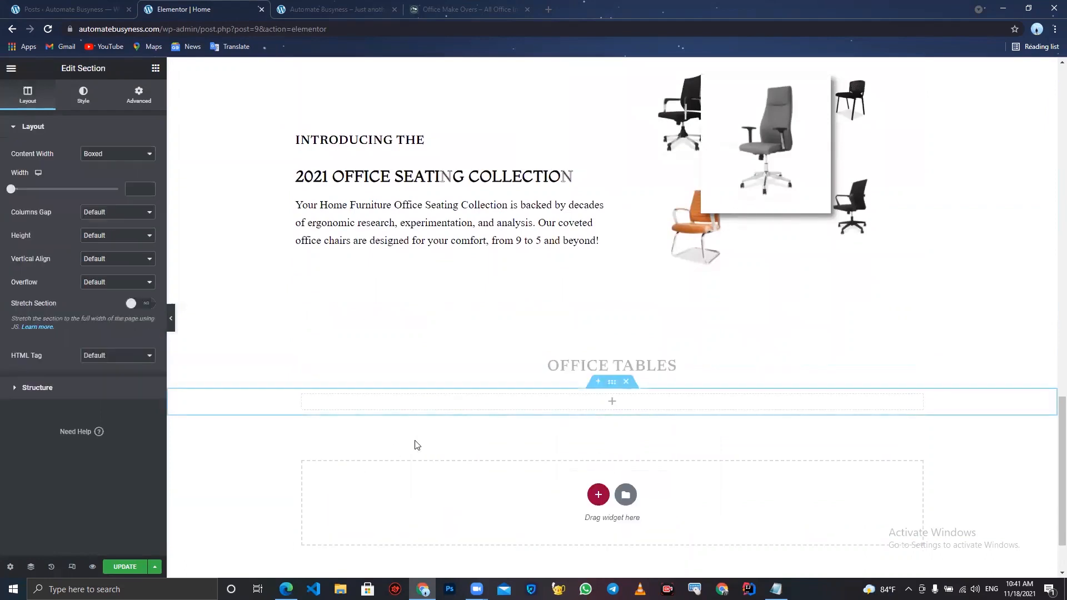
{"action": "left_click", "coordinate": [466, 408]}
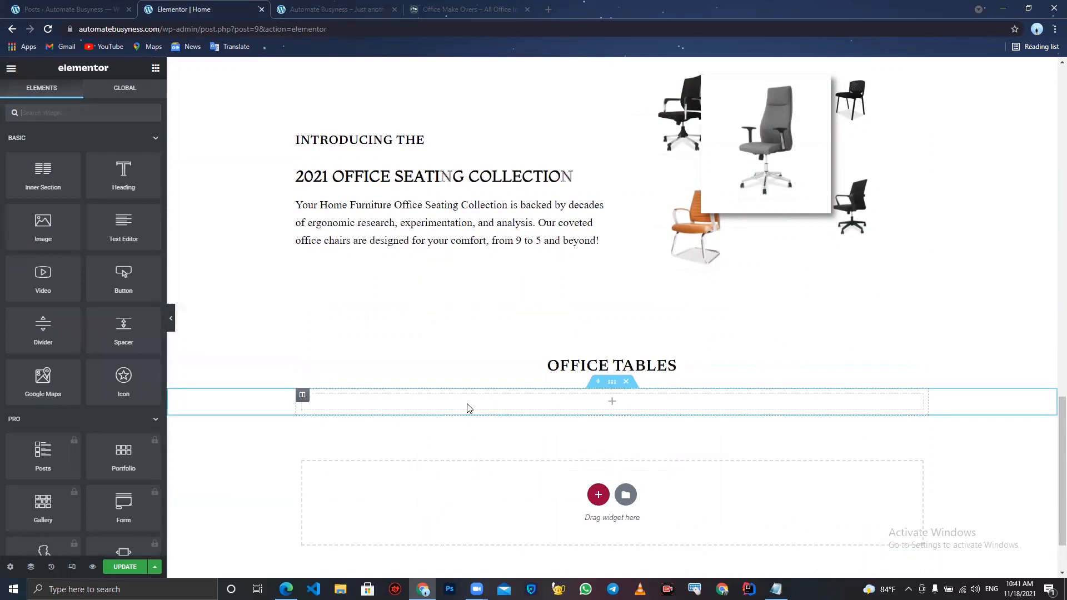
{"action": "type", "text": "sor"}
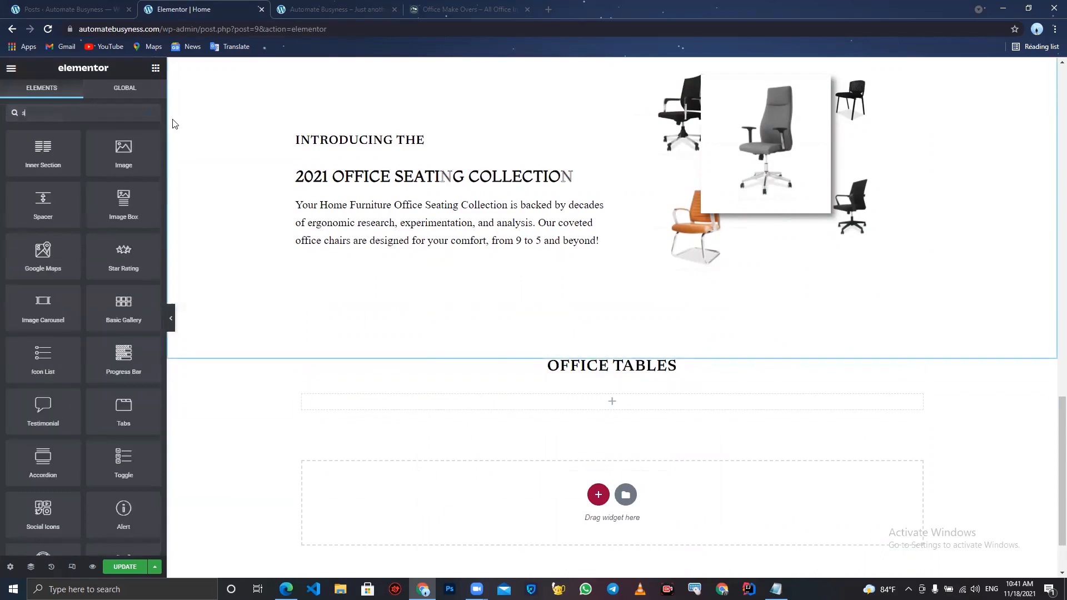
{"action": "key", "text": "BackSpace"}
{"action": "key", "text": "BackSpace"}
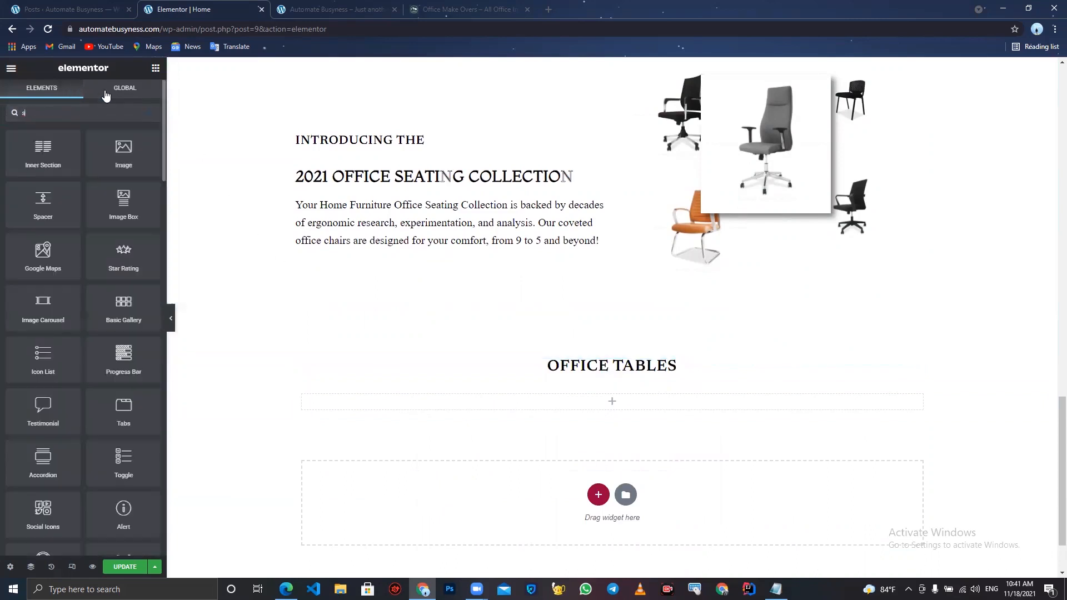
{"action": "type", "text": "ho"}
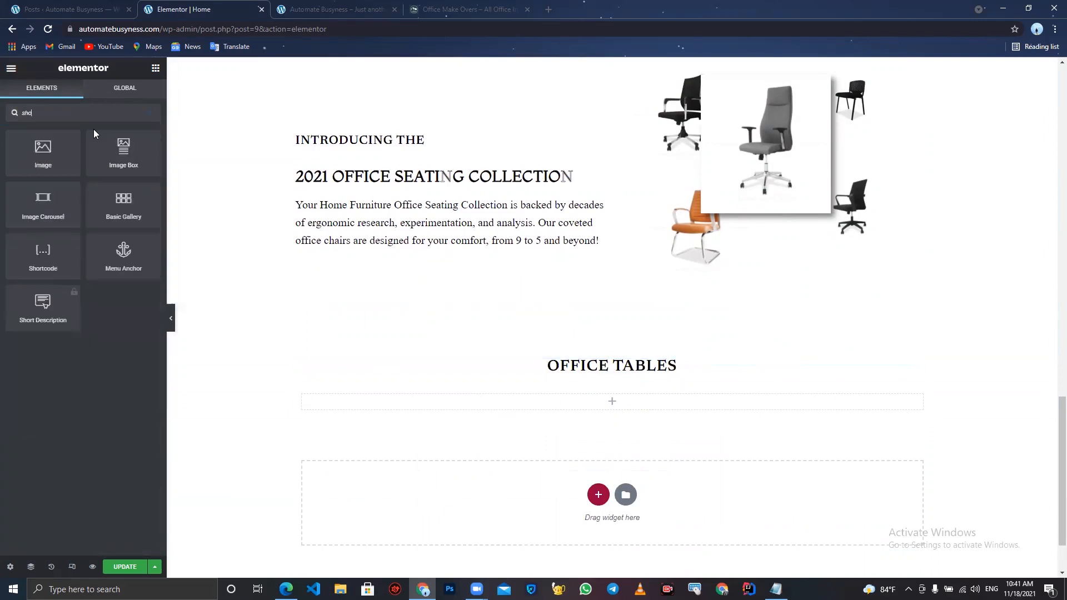
{"action": "left_click_drag", "start_coordinate": [42, 256], "coordinate": [550, 412]}
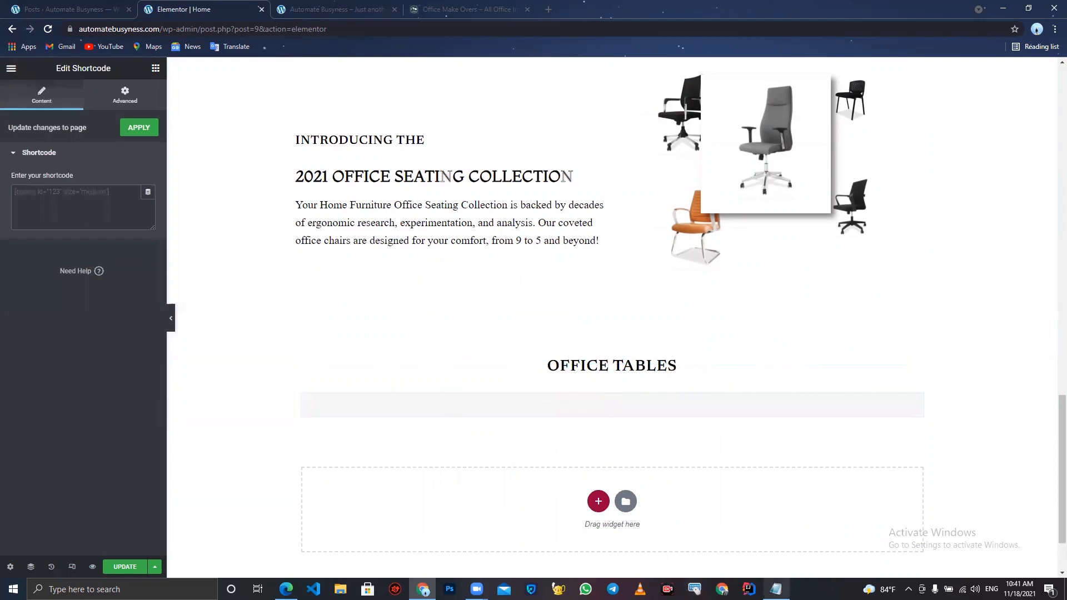
- Copy a products shortcode from Notepad and paste it into the widget as [products limit="5" columns="5" category="Office Tables"]
{"action": "left_click", "coordinate": [776, 590]}
{"action": "scroll", "coordinate": [543, 367], "scroll_direction": "left", "scroll_amount": 10}
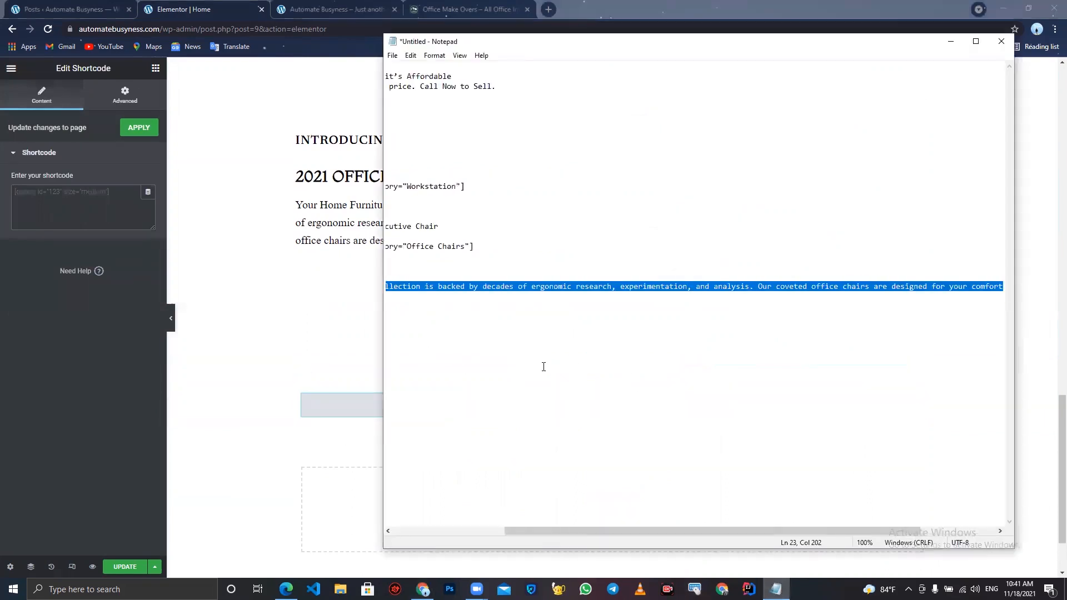
{"action": "left_click_drag", "start_coordinate": [631, 247], "coordinate": [382, 238]}
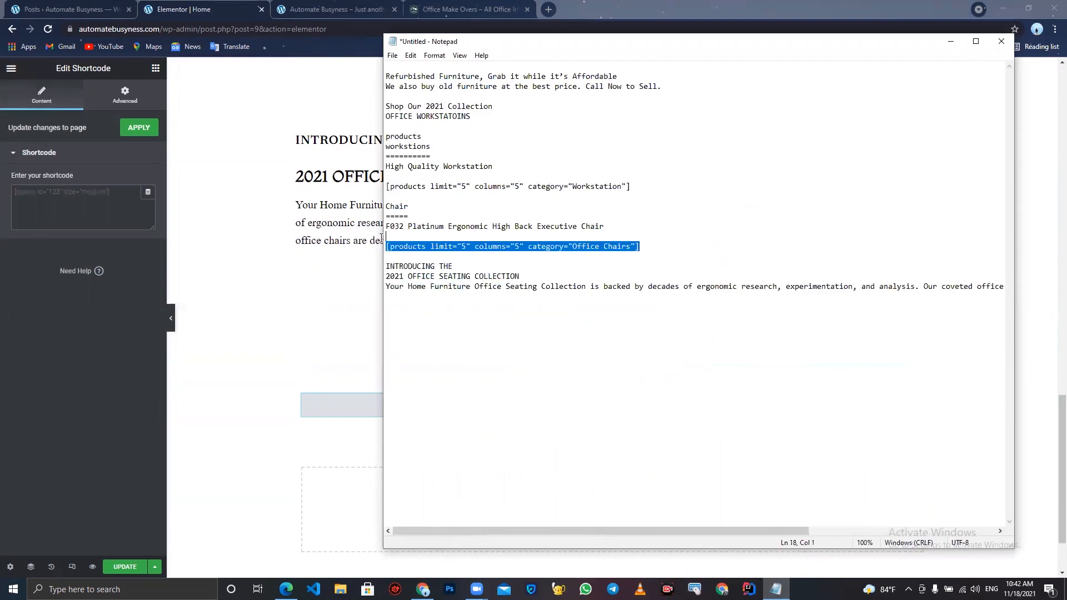
{"action": "key", "text": "ctrl+c"}
{"action": "left_click", "coordinate": [91, 199]}
{"action": "key", "text": "ctrl+v"}
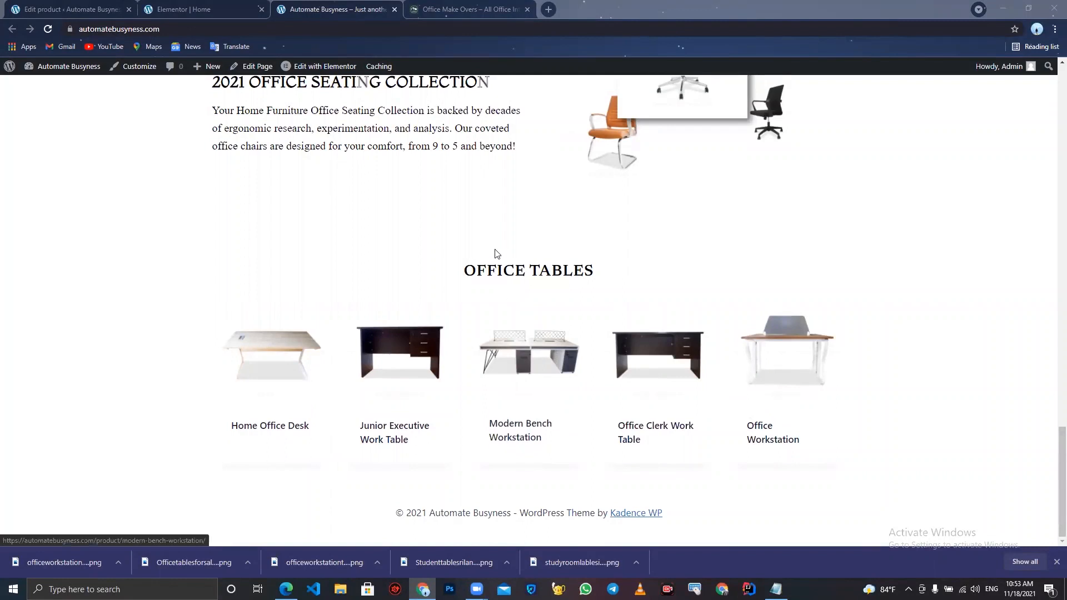
- Add a two-column section below the office tables products and set its height to Min Height
{"action": "left_click", "coordinate": [473, 10]}
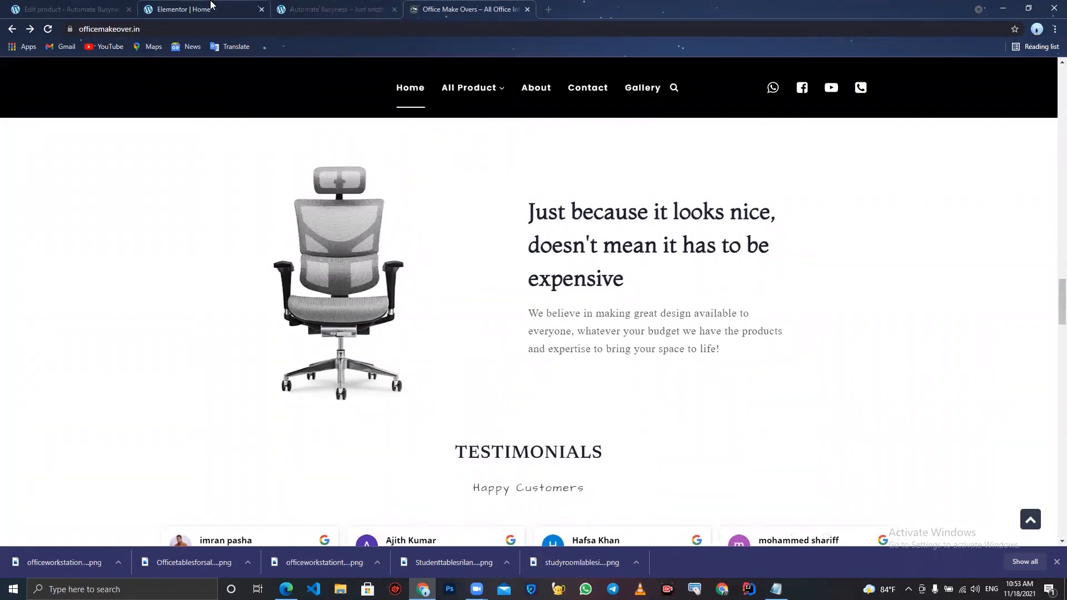
{"action": "left_click", "coordinate": [211, 5]}
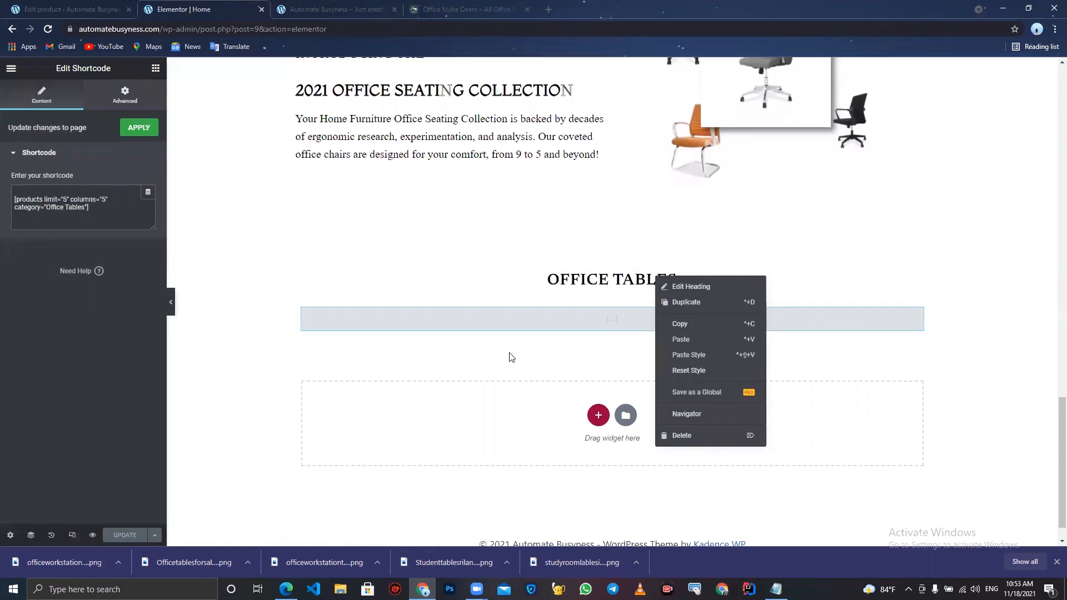
{"action": "left_click", "coordinate": [567, 381]}
{"action": "left_click", "coordinate": [598, 415]}
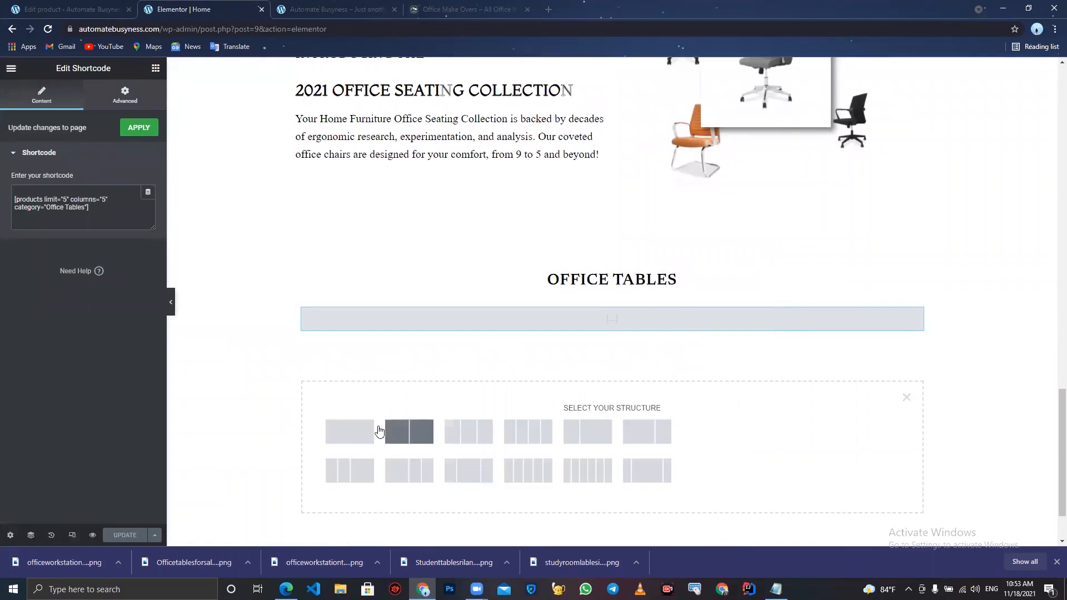
{"action": "left_click", "coordinate": [414, 432]}
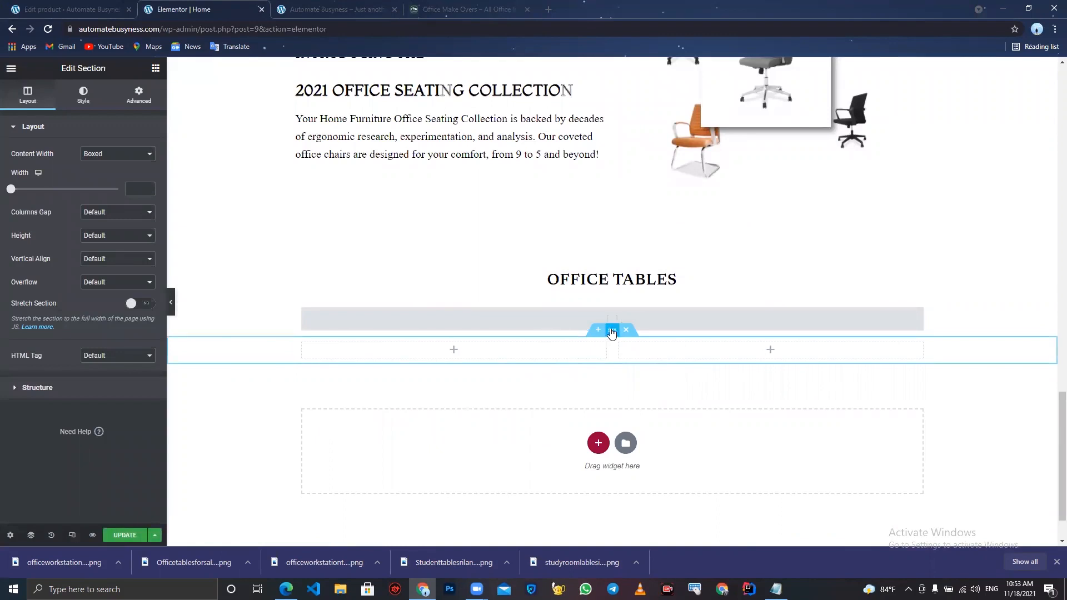
{"action": "left_click", "coordinate": [117, 239]}
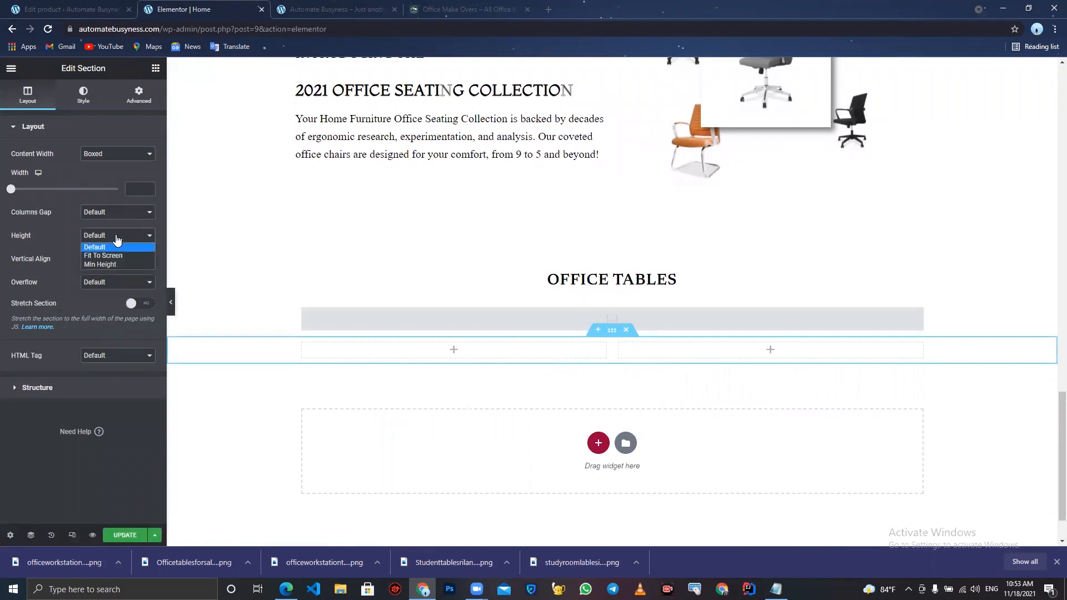
{"action": "left_click", "coordinate": [112, 264]}
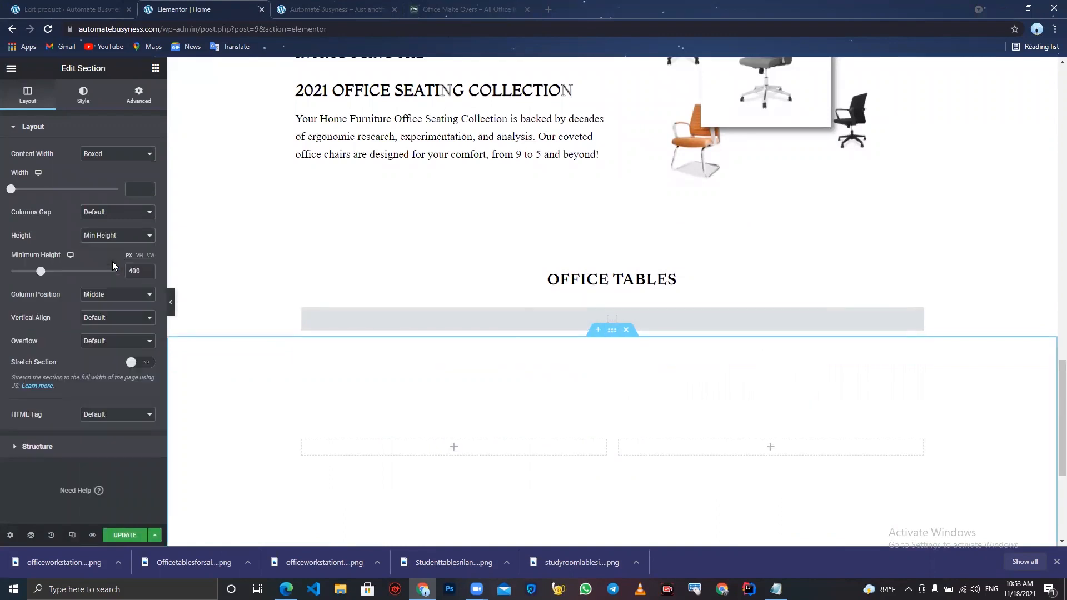
- Duplicate the seating collection icon box and move the copy into the new section's right column
{"action": "scroll", "coordinate": [393, 383], "scroll_direction": "down", "scroll_amount": 3}
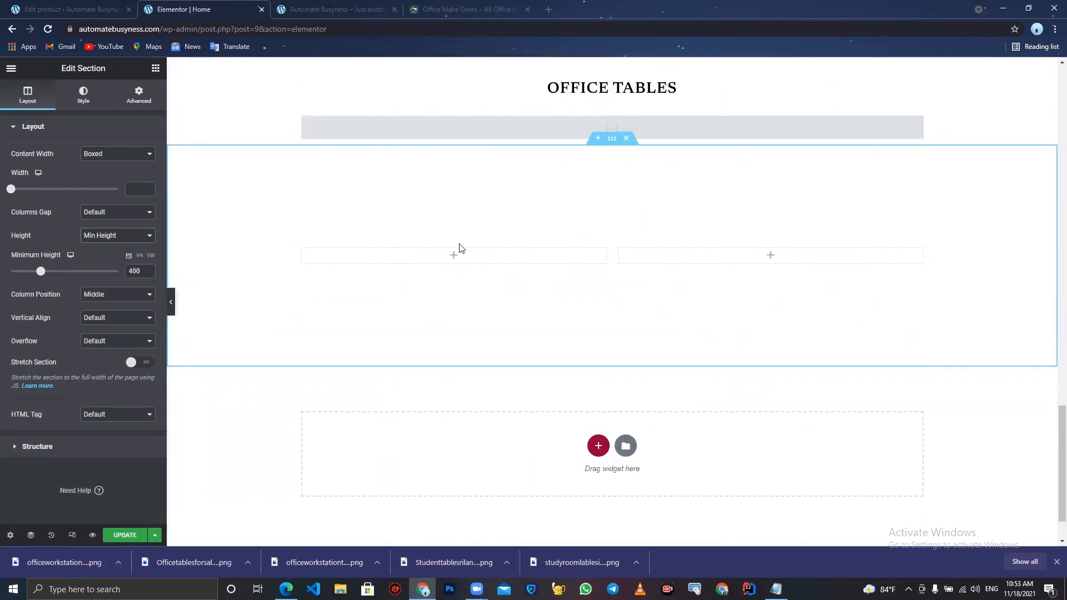
{"action": "left_click", "coordinate": [771, 256]}
{"action": "scroll", "coordinate": [773, 257], "scroll_direction": "up", "scroll_amount": 3}
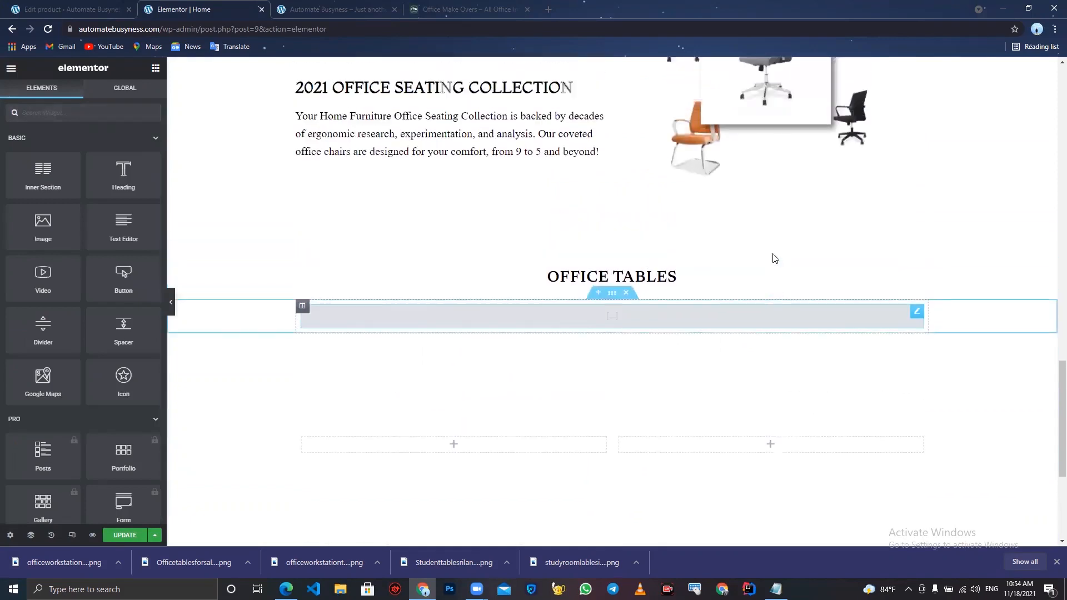
{"action": "scroll", "coordinate": [775, 258], "scroll_direction": "up", "scroll_amount": 1}
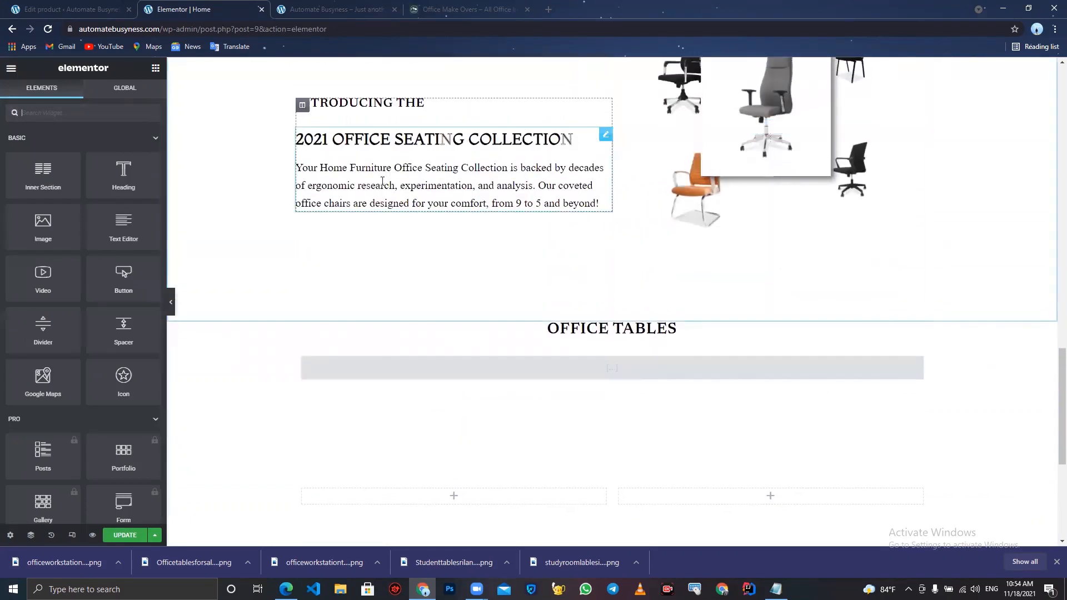
{"action": "right_click", "coordinate": [607, 139]}
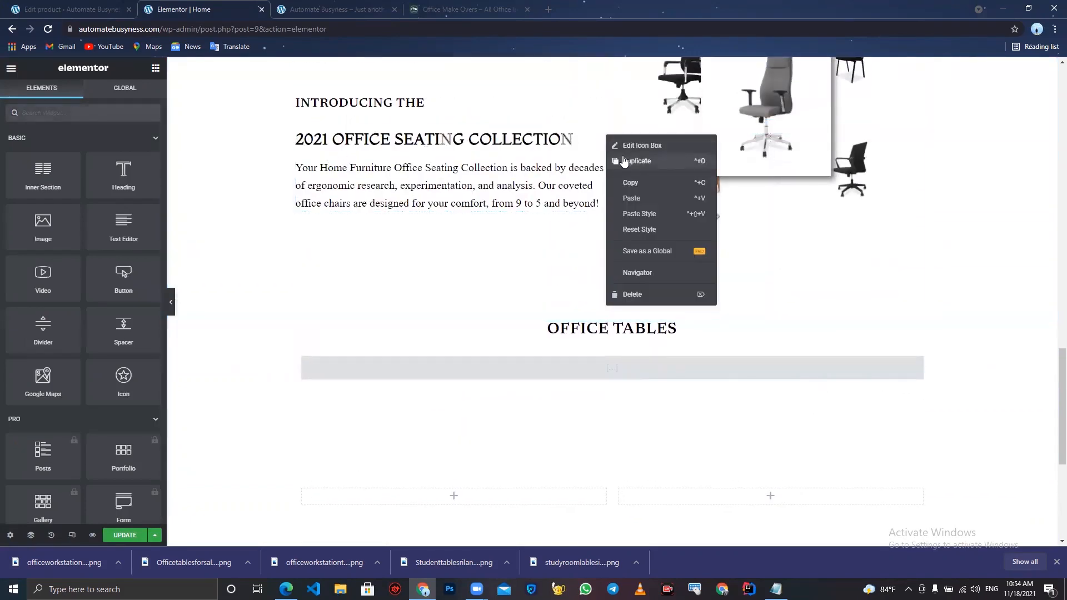
{"action": "left_click", "coordinate": [624, 160]}
{"action": "scroll", "coordinate": [614, 168], "scroll_direction": "down", "scroll_amount": 2}
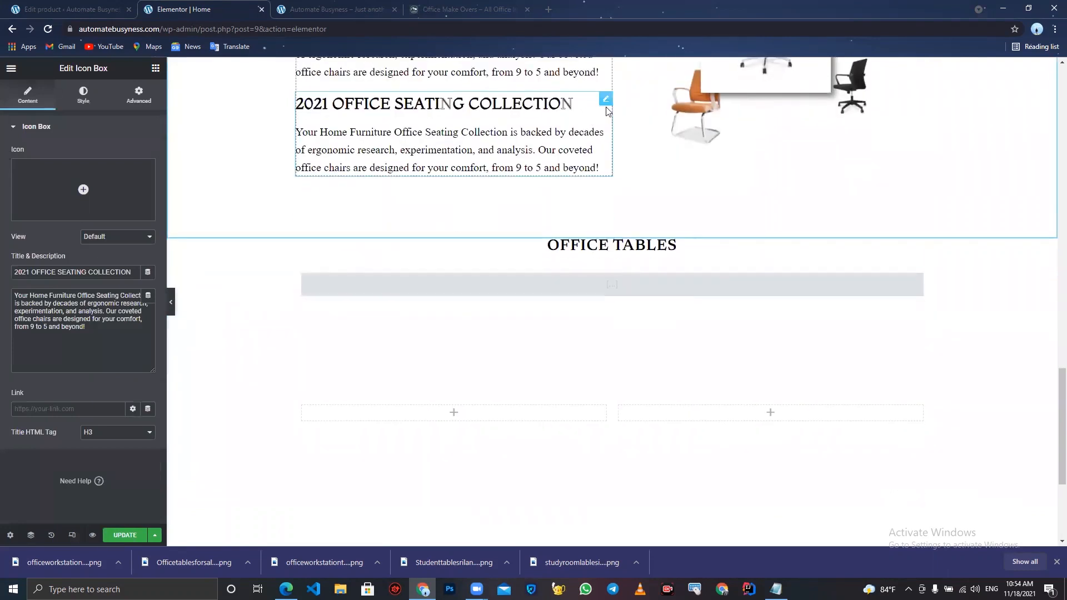
{"action": "left_click_drag", "start_coordinate": [607, 101], "coordinate": [778, 408]}
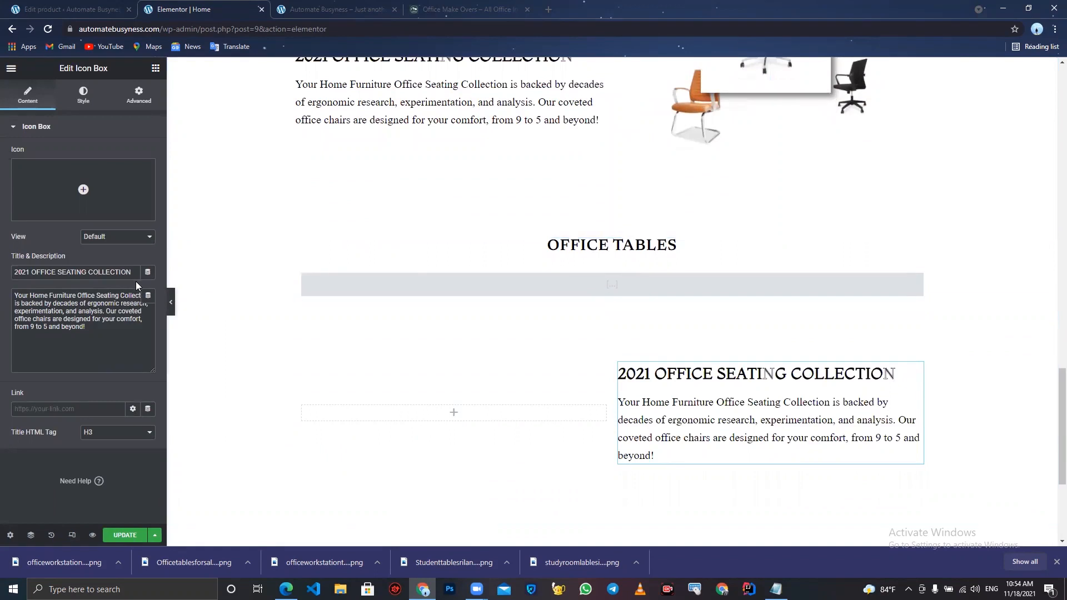
- Replace the copied icon box title with "Just because it looks nice, doesn't mean it has to be expensive" from the reference page
{"action": "left_click_drag", "start_coordinate": [136, 276], "coordinate": [1, 190]}
{"action": "key", "text": "BackSpace"}
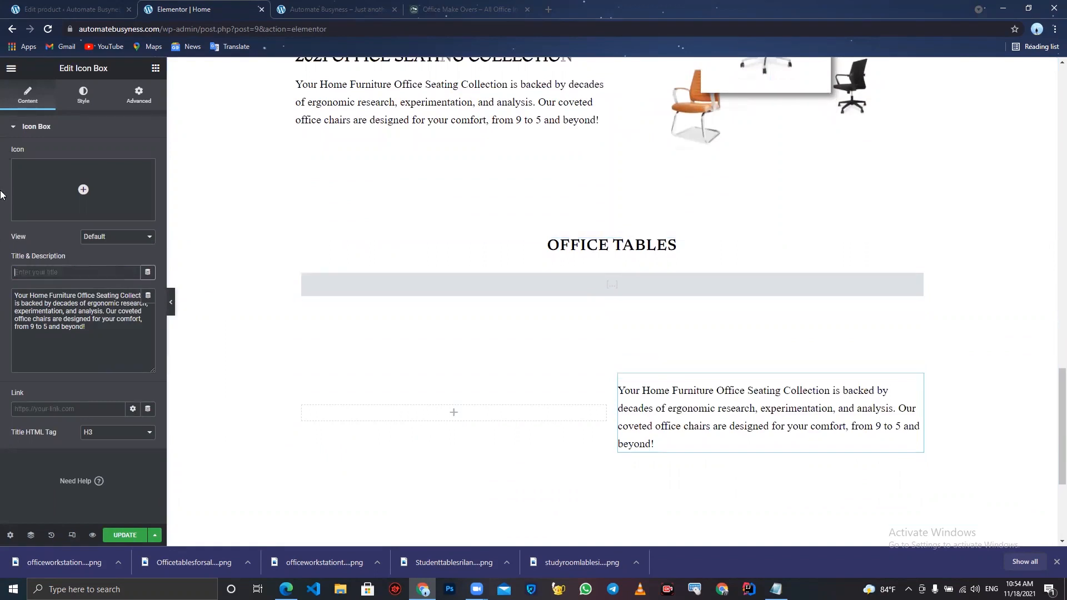
{"action": "left_click", "coordinate": [505, 4]}
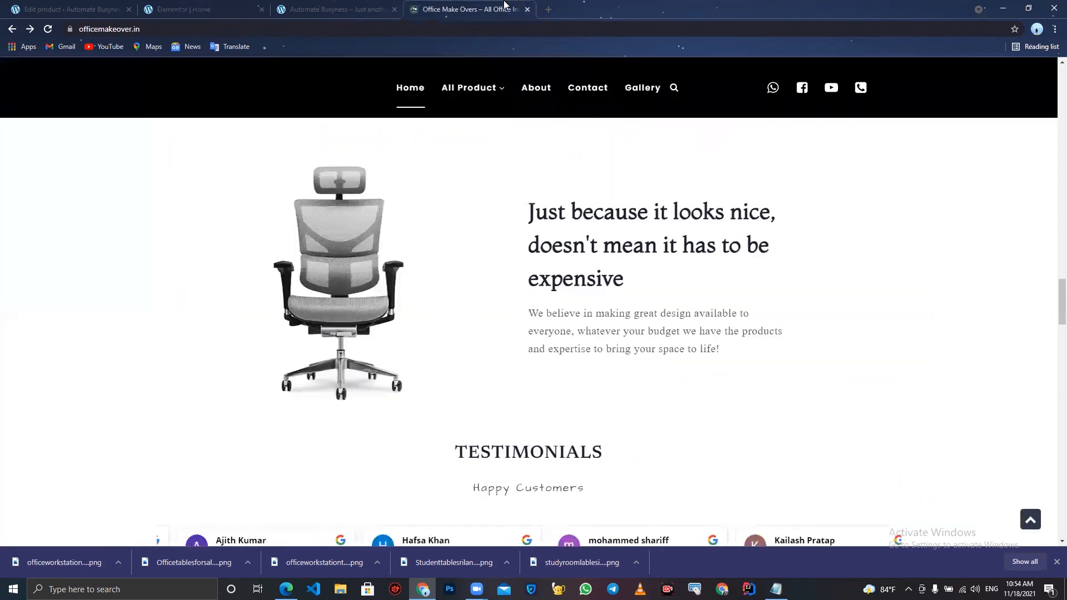
{"action": "left_click_drag", "start_coordinate": [626, 285], "coordinate": [539, 208]}
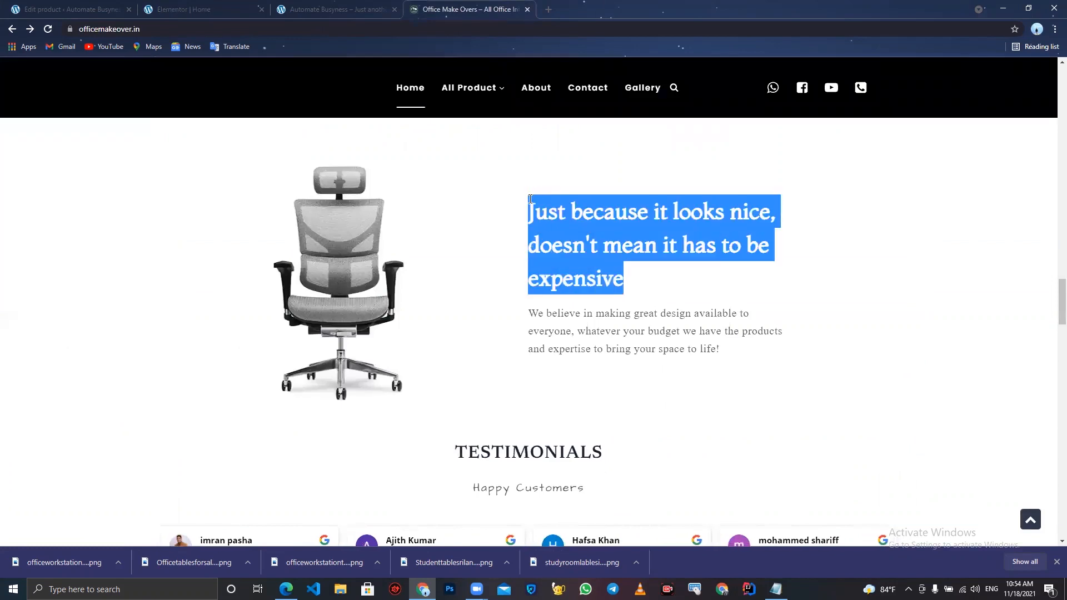
{"action": "right_click", "coordinate": [531, 201]}
{"action": "left_click", "coordinate": [547, 208]}
{"action": "left_click", "coordinate": [320, 5]}
{"action": "left_click", "coordinate": [210, 7]}
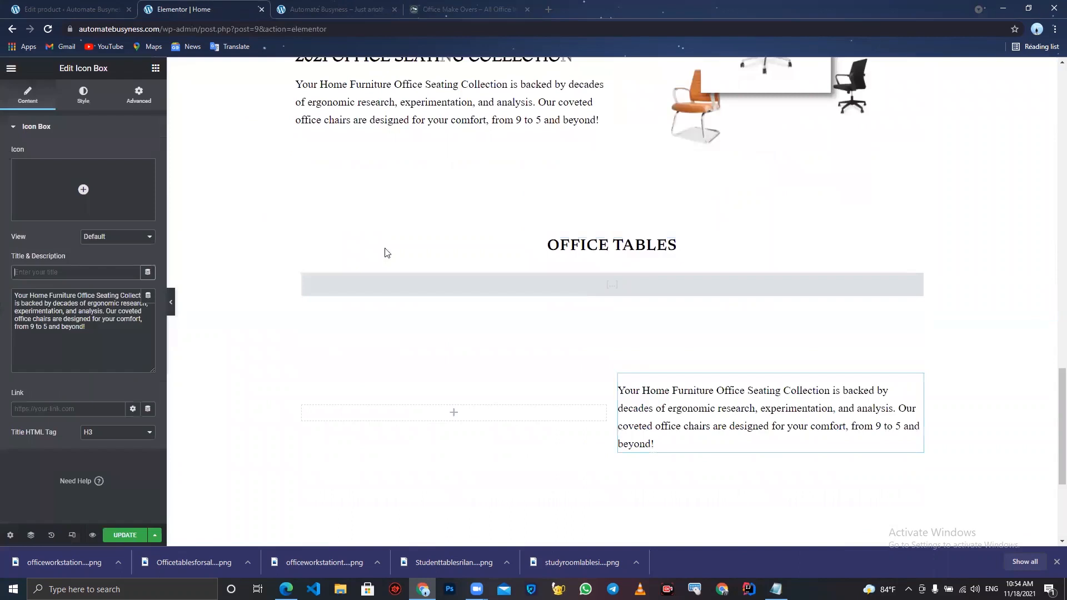
{"action": "key", "text": "ctrl+v"}
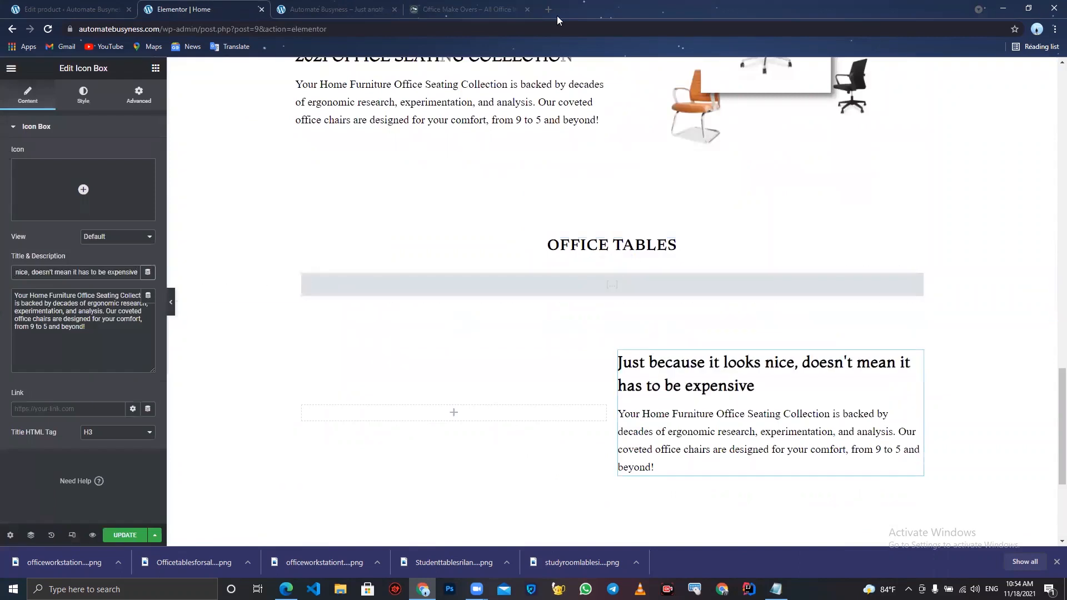
{"action": "left_click", "coordinate": [474, 5]}
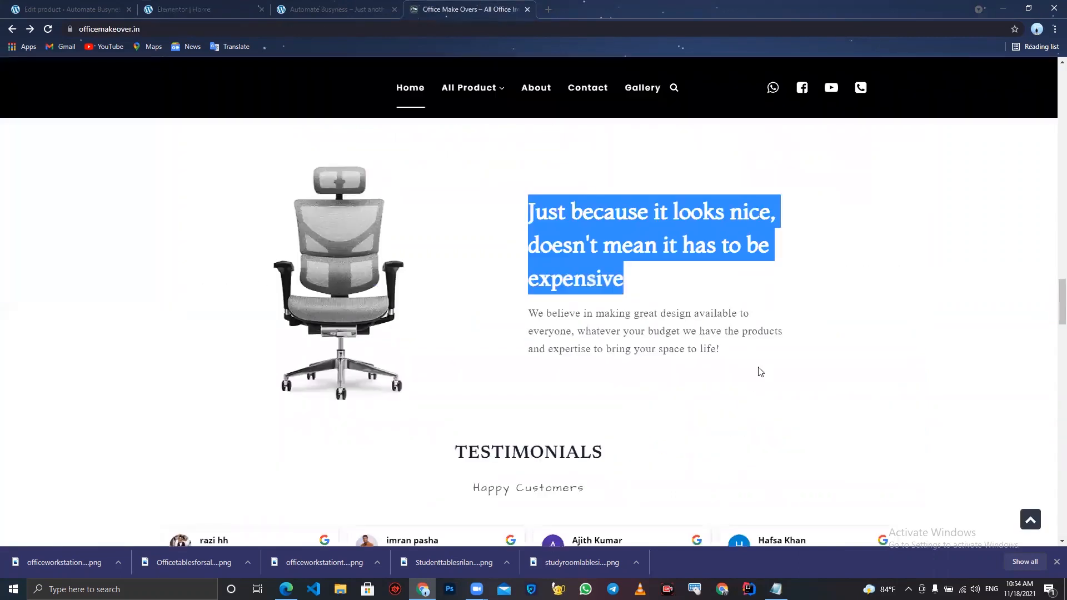
- Copy the description paragraph from the reference page and paste it as the copied icon box's description
{"action": "left_click_drag", "start_coordinate": [730, 356], "coordinate": [524, 316]}
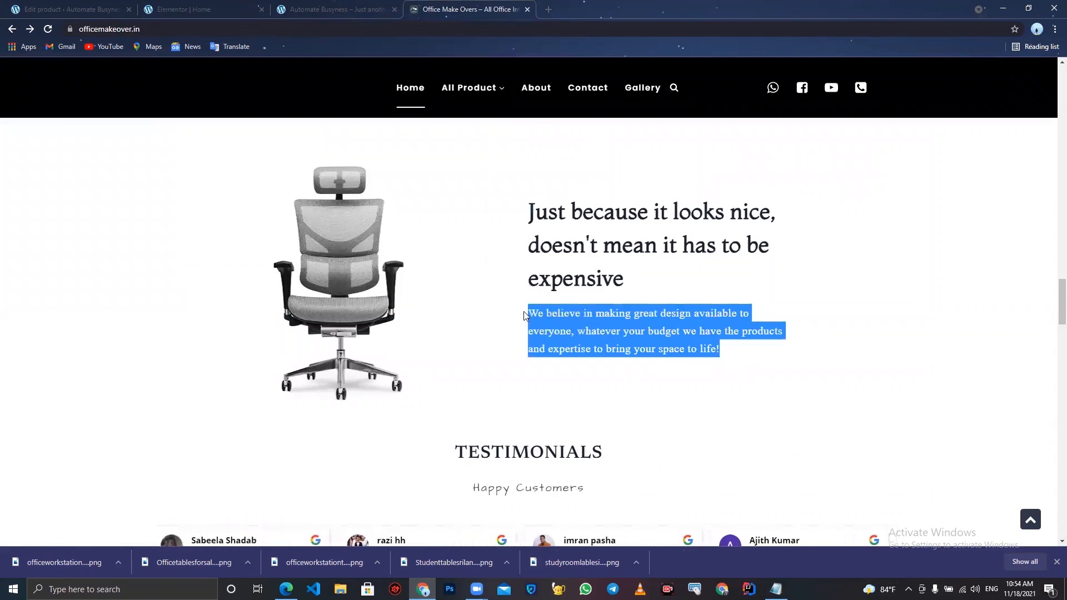
{"action": "left_click", "coordinate": [203, 8]}
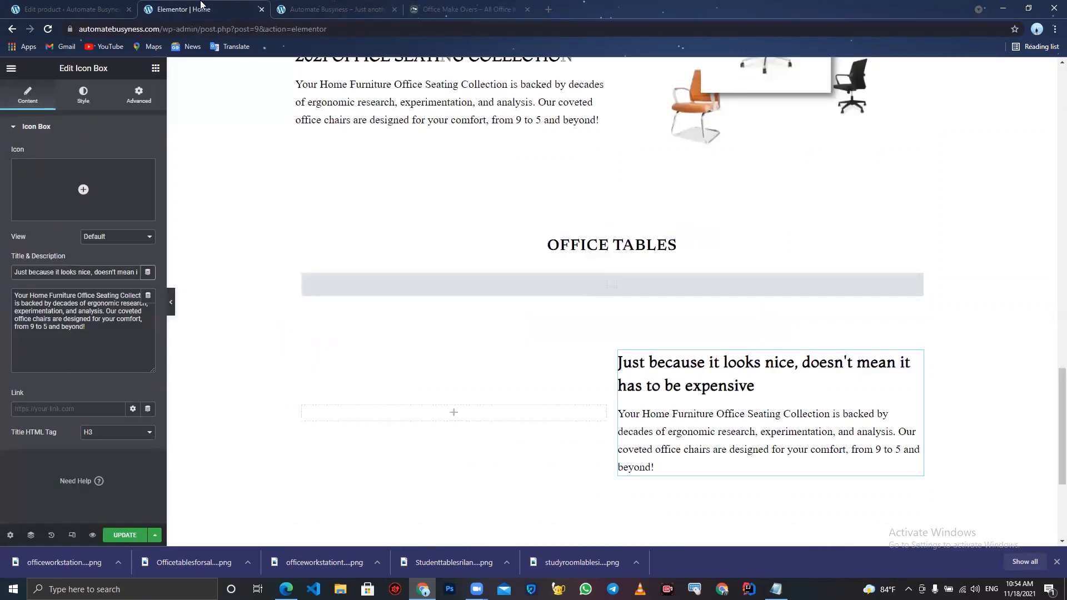
{"action": "left_click", "coordinate": [104, 340]}
{"action": "key", "text": "ctrl+a"}
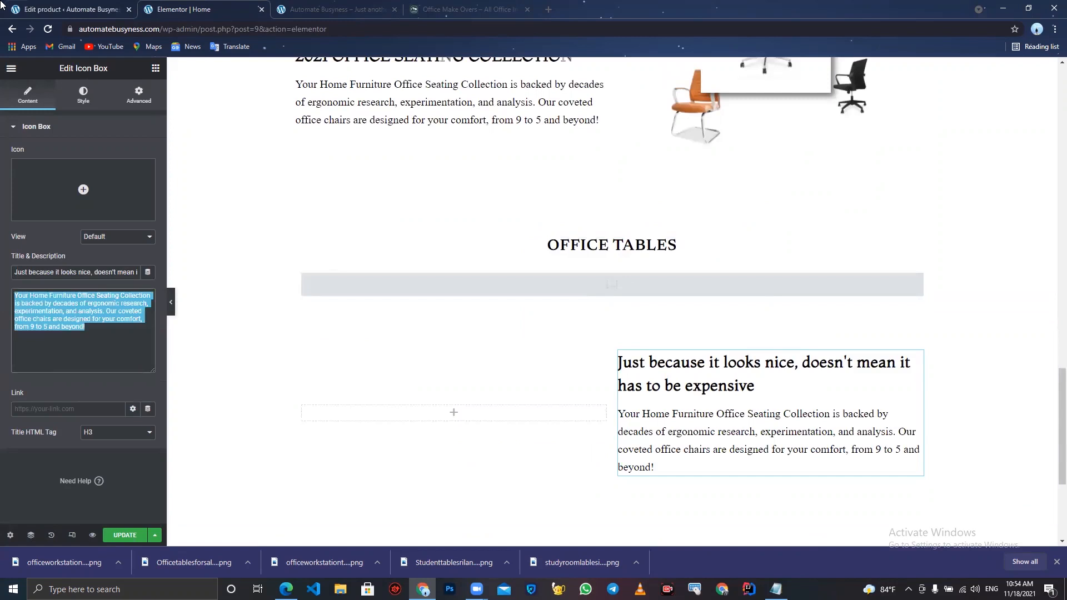
{"action": "key", "text": "ctrl+v"}
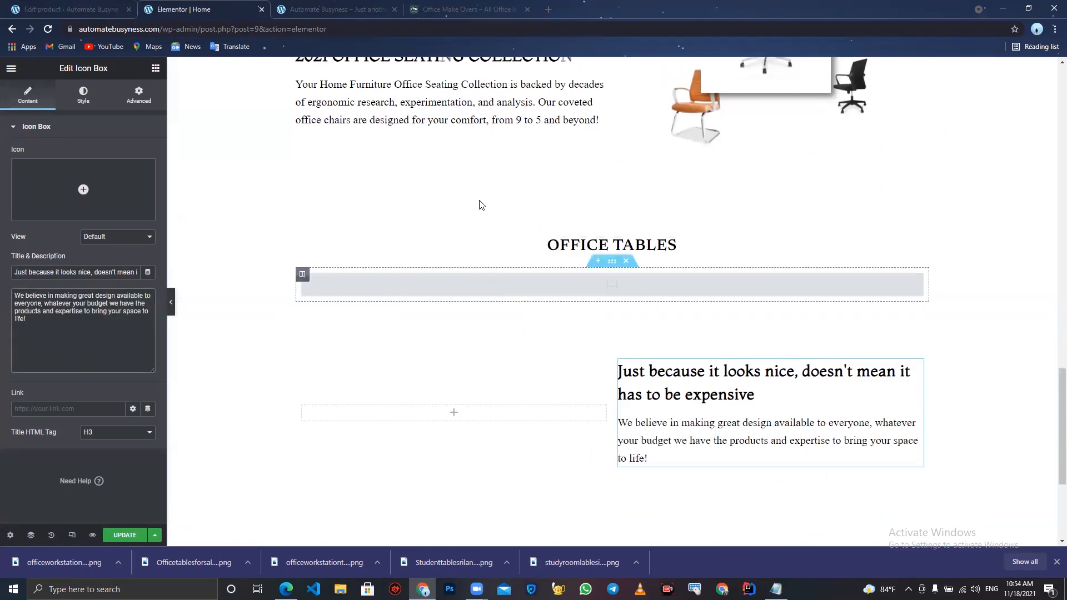
{"action": "left_click", "coordinate": [453, 7]}
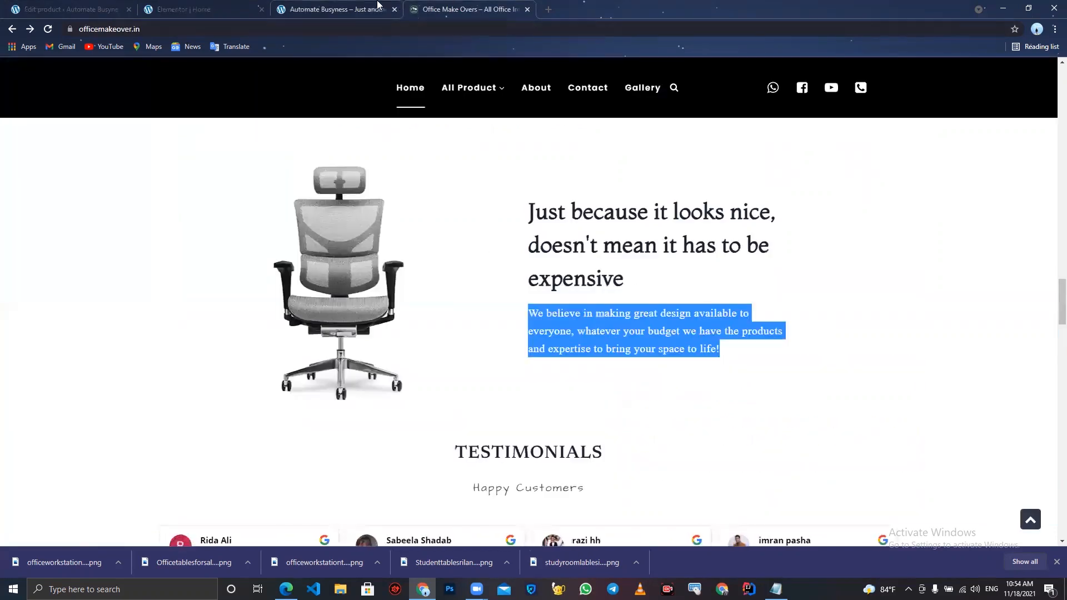
{"action": "left_click", "coordinate": [354, 5]}
{"action": "left_click", "coordinate": [183, 9]}
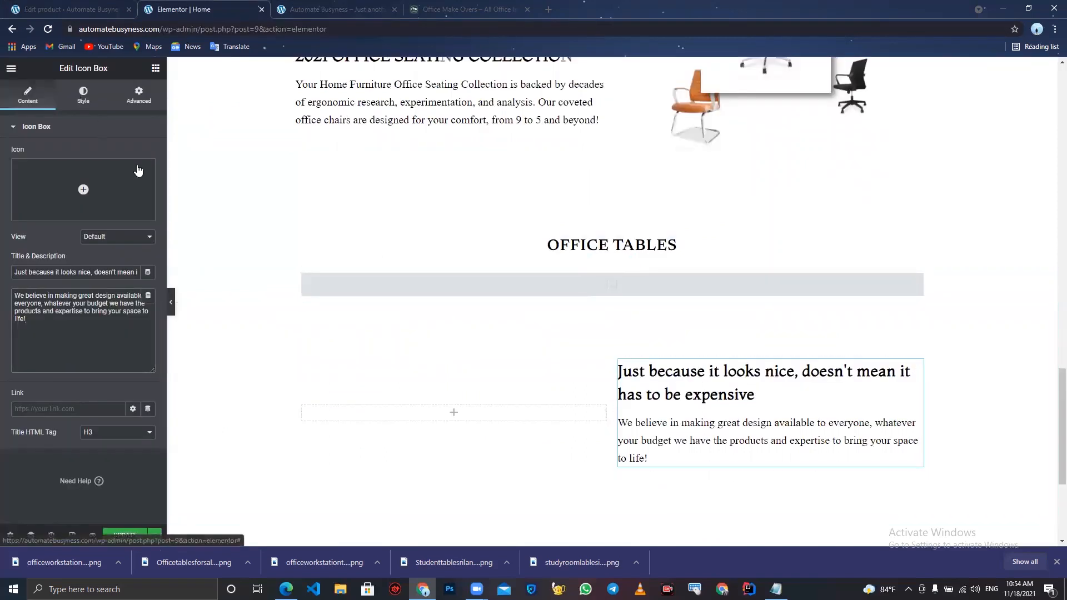
- Increase the icon box title's typography size to 38
{"action": "left_click", "coordinate": [83, 95]}
{"action": "left_click", "coordinate": [148, 282]}
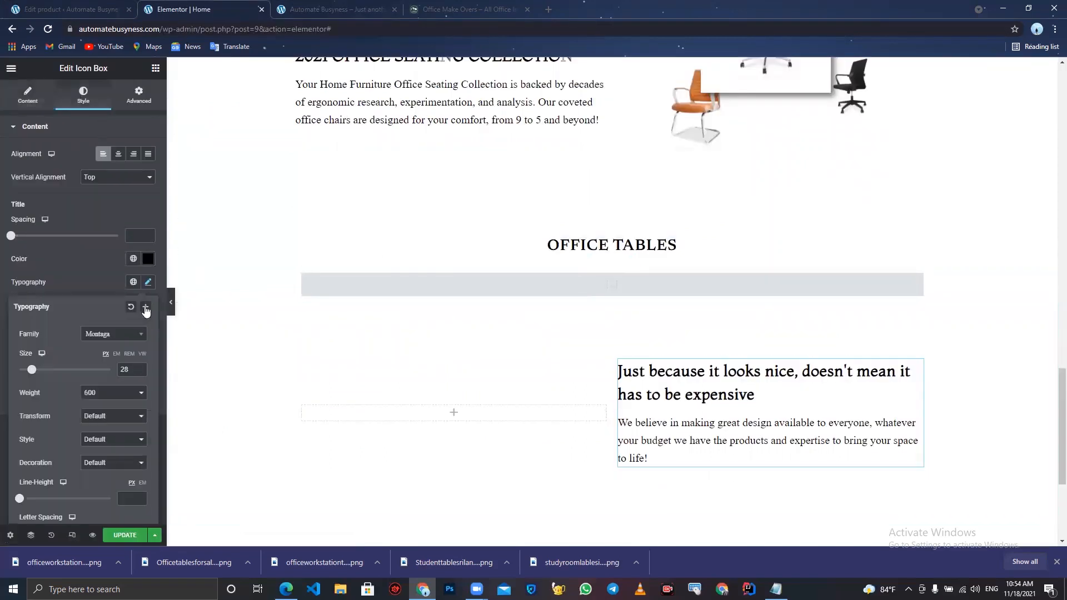
{"action": "left_click", "coordinate": [139, 368]}
{"action": "left_click", "coordinate": [140, 368]}
{"action": "left_click", "coordinate": [139, 368]}
{"action": "left_click", "coordinate": [139, 368]}
{"action": "left_click", "coordinate": [140, 368]}
{"action": "left_click", "coordinate": [140, 368]}
{"action": "left_click", "coordinate": [139, 368]}
{"action": "left_click", "coordinate": [140, 367]}
{"action": "left_click", "coordinate": [139, 368]}
{"action": "left_click", "coordinate": [140, 368]}
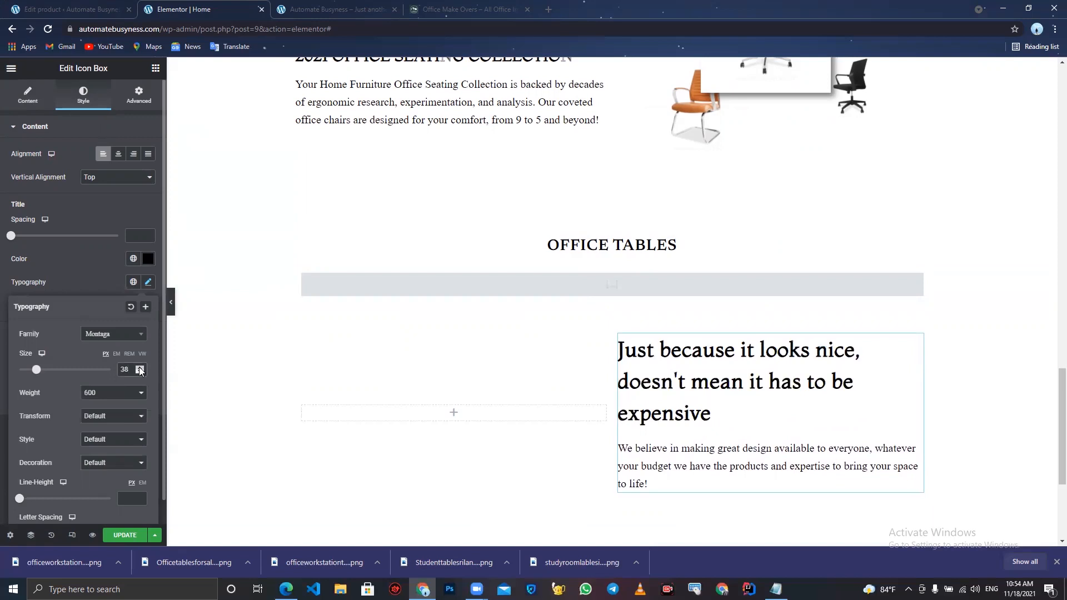
- Add an Image widget to the section's left column and upload and insert the buy_ergonomic chair image
{"action": "left_click", "coordinate": [433, 414]}
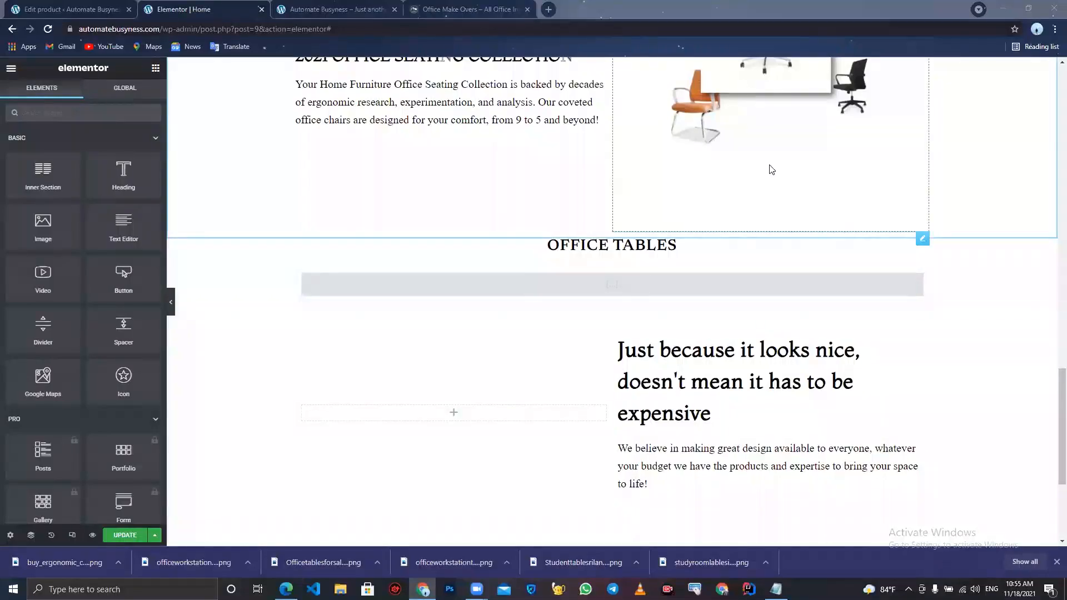
{"action": "left_click", "coordinate": [452, 418]}
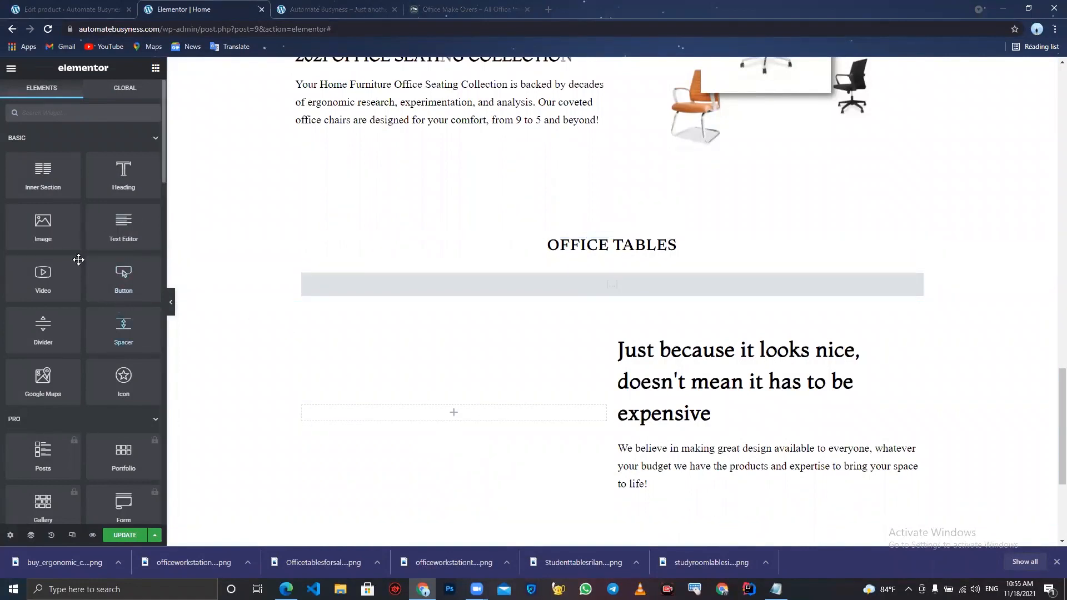
{"action": "left_click_drag", "start_coordinate": [44, 225], "coordinate": [438, 421]}
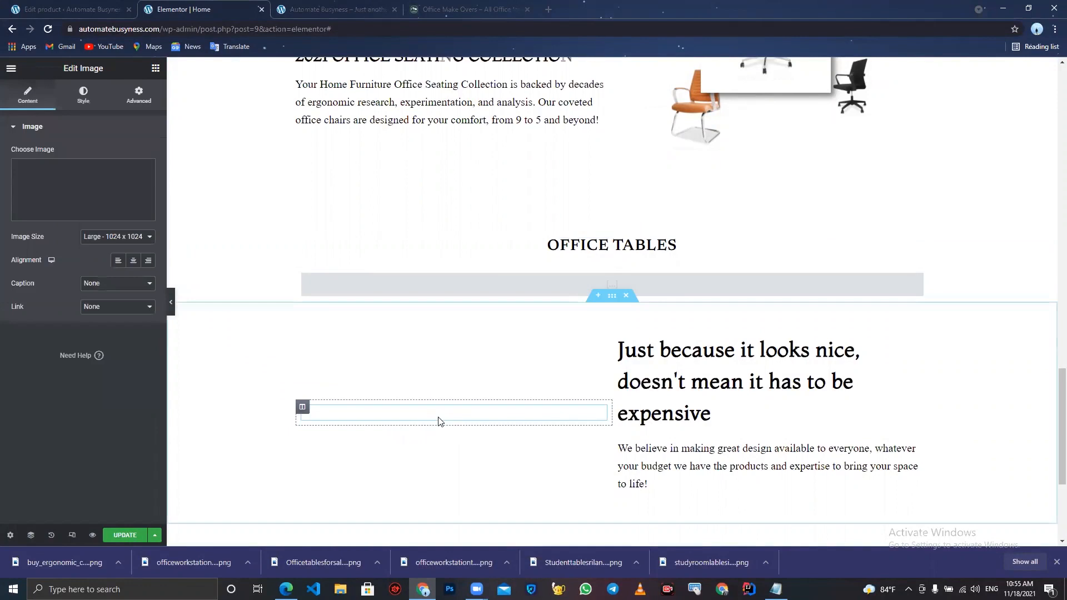
{"action": "left_click", "coordinate": [102, 206]}
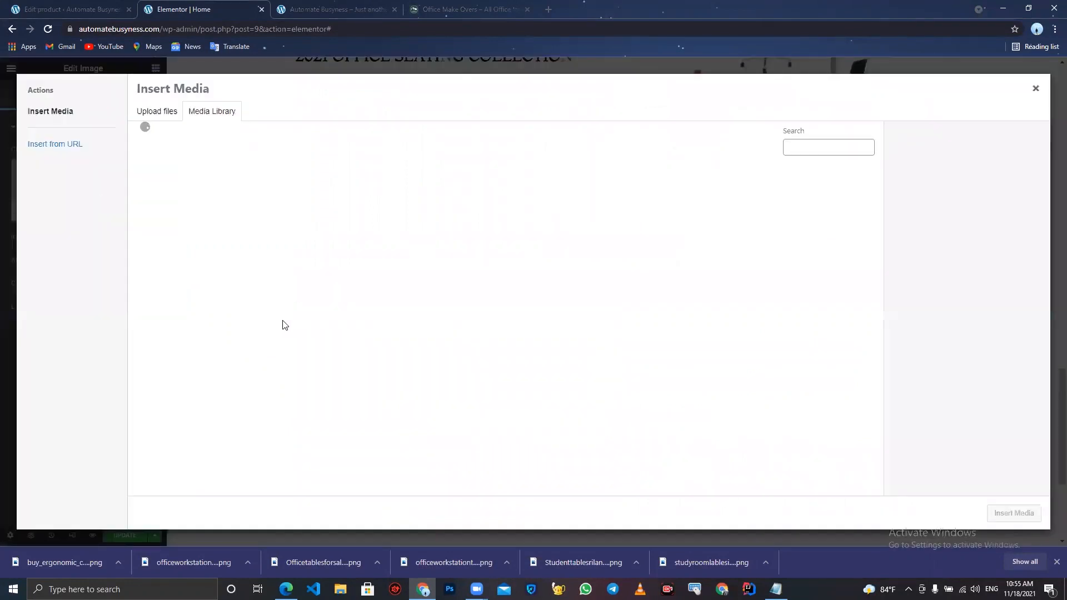
{"action": "left_click_drag", "start_coordinate": [68, 567], "coordinate": [336, 346]}
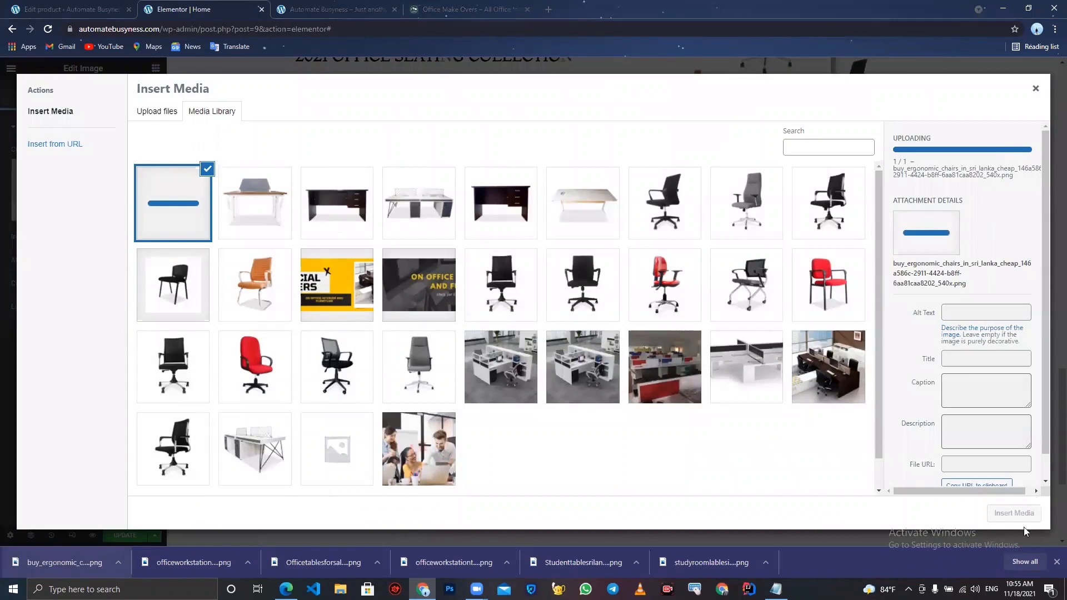
{"action": "left_click", "coordinate": [1014, 513]}
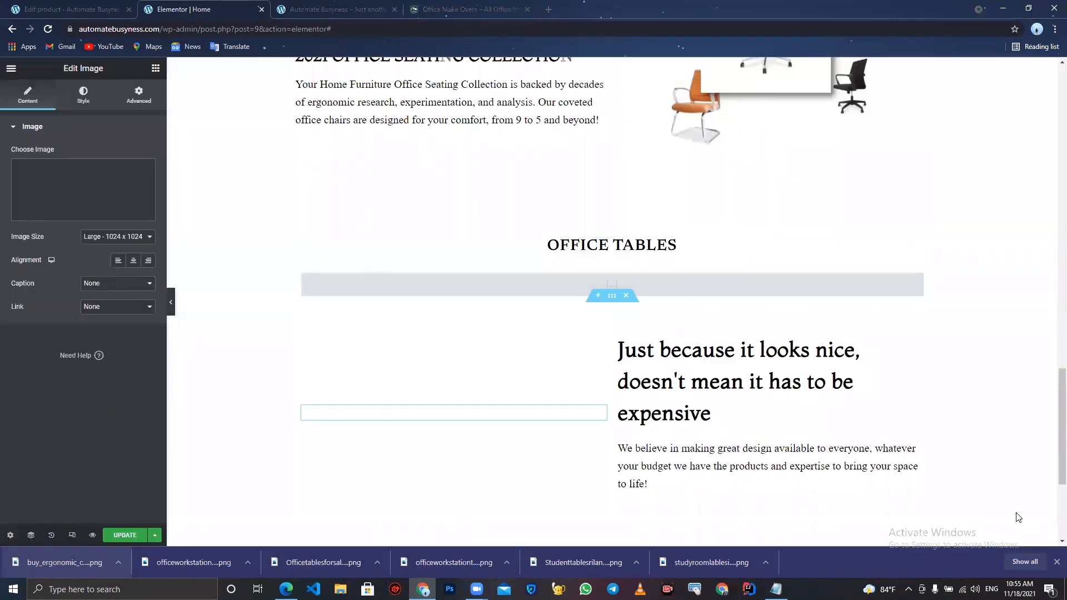
{"action": "scroll", "coordinate": [738, 383], "scroll_direction": "down", "scroll_amount": 2}
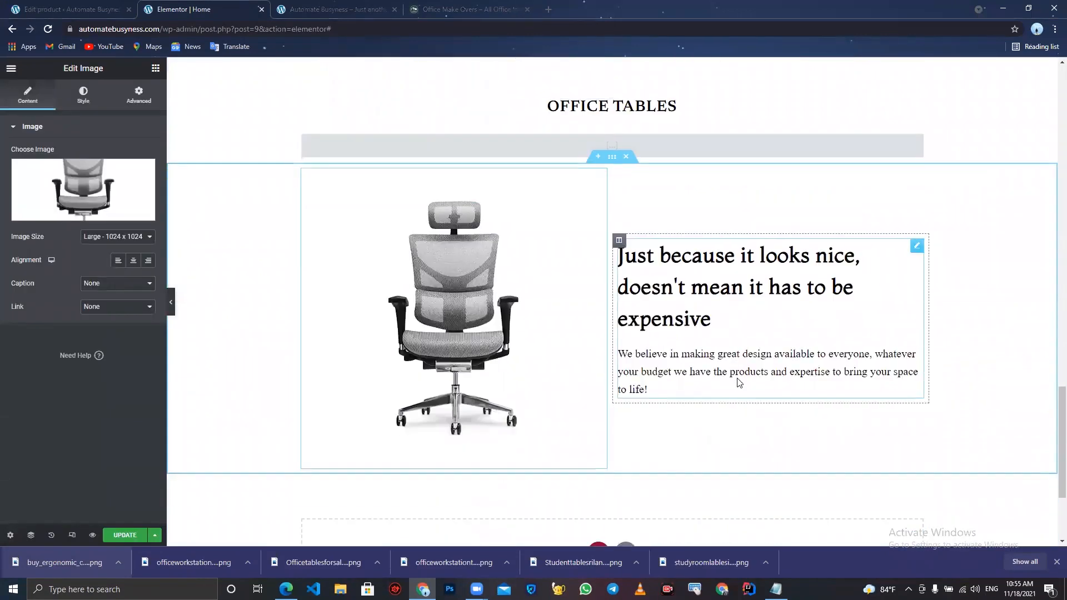
- Preview the new section with the editor panel hidden, then save the page with Update
{"action": "left_click", "coordinate": [170, 301]}
{"action": "scroll", "coordinate": [424, 374], "scroll_direction": "up", "scroll_amount": 2}
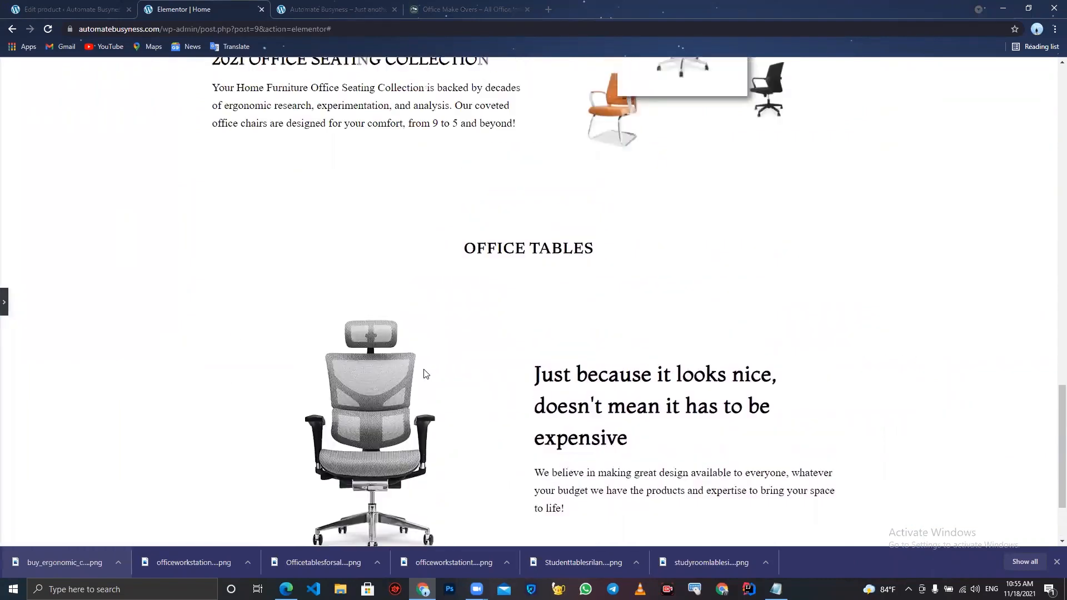
{"action": "scroll", "coordinate": [423, 374], "scroll_direction": "down", "scroll_amount": 2}
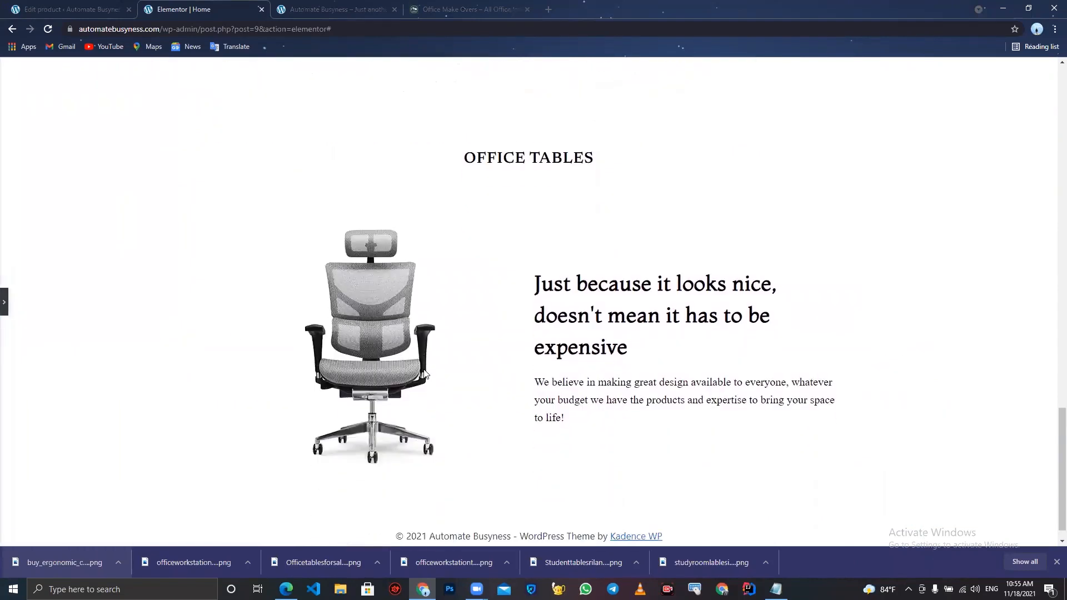
{"action": "left_click", "coordinate": [4, 305]}
{"action": "left_click", "coordinate": [131, 539]}
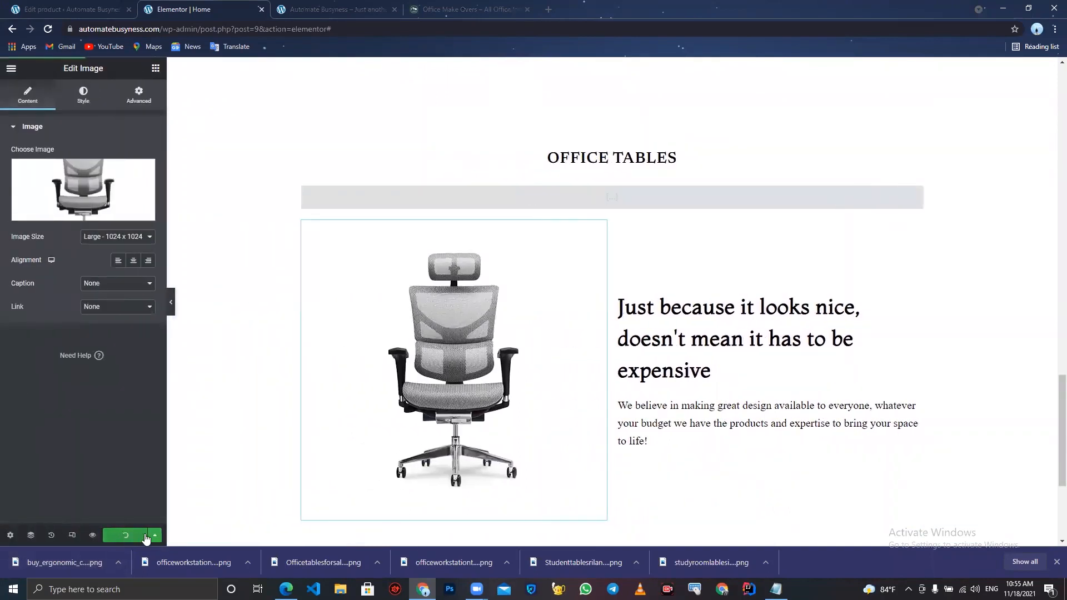
{"action": "left_click", "coordinate": [1057, 562]}
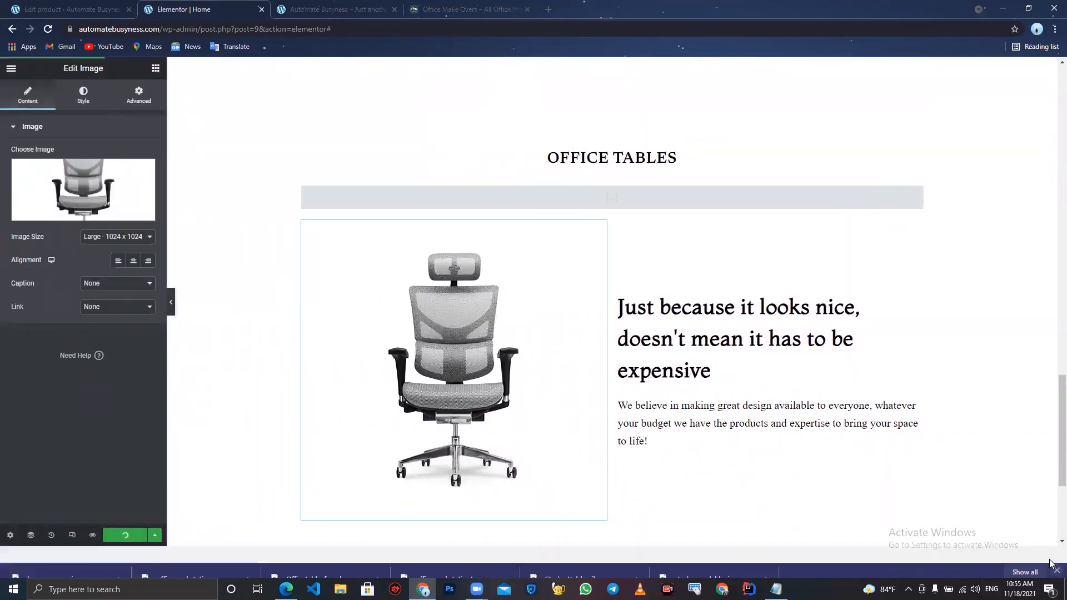
- Compare the live site's new section with the reference page's section and testimonials below it
{"action": "left_click", "coordinate": [462, 5]}
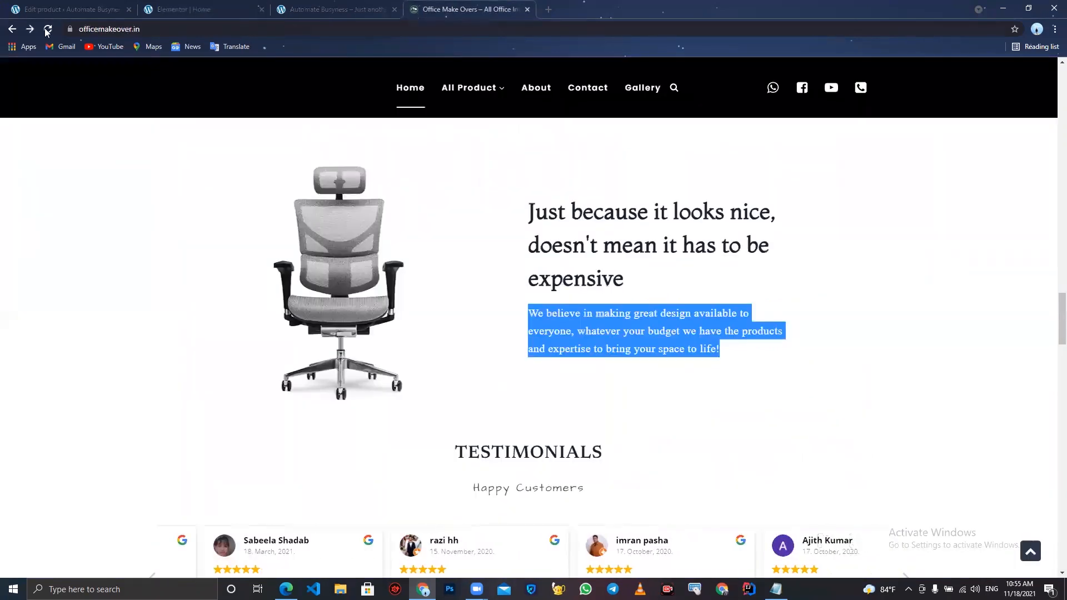
{"action": "left_click", "coordinate": [340, 7]}
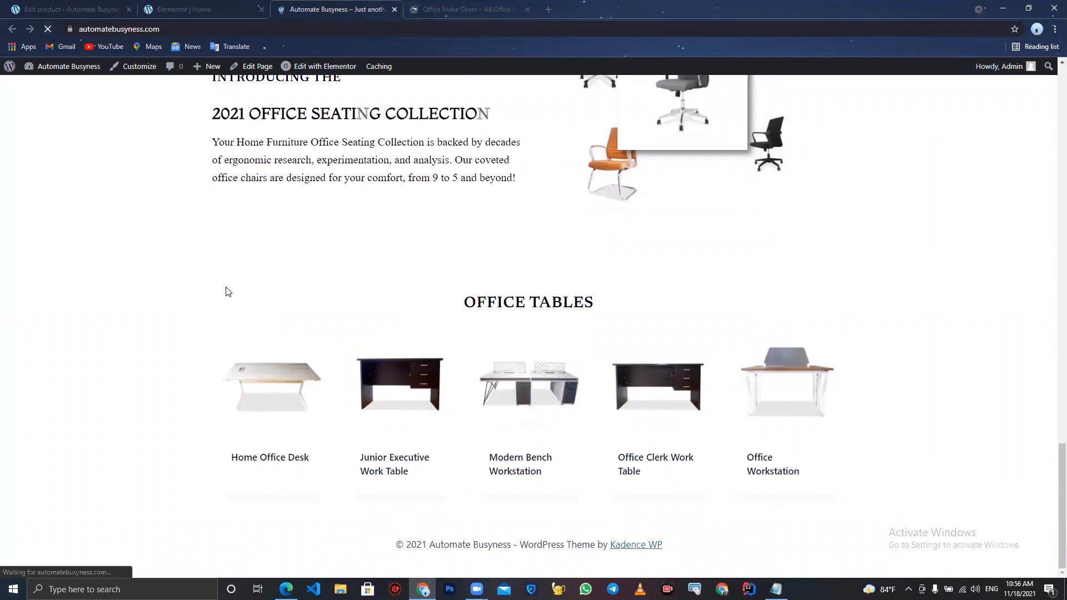
{"action": "scroll", "coordinate": [228, 292], "scroll_direction": "down", "scroll_amount": 5}
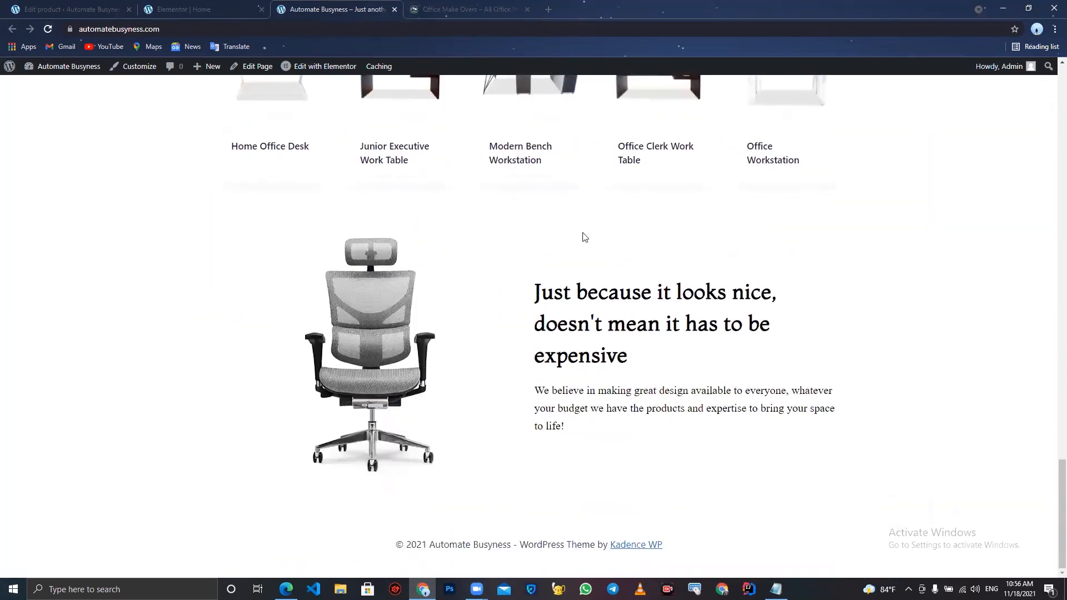
{"action": "left_click", "coordinate": [485, 7]}
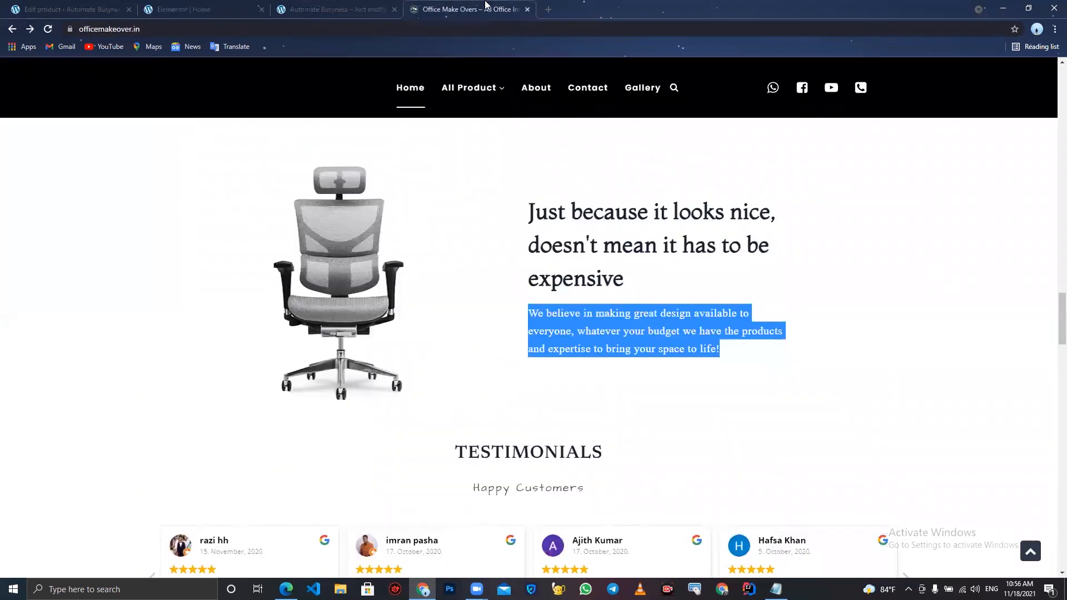
{"action": "scroll", "coordinate": [542, 487], "scroll_direction": "down", "scroll_amount": 2}
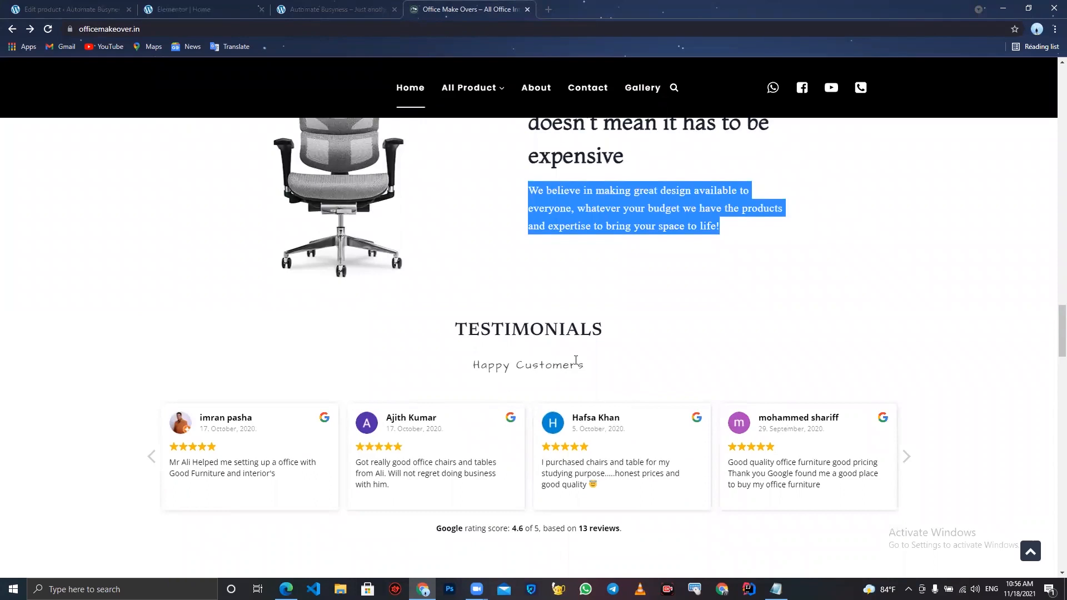
{"action": "left_click", "coordinate": [191, 5]}
{"action": "scroll", "coordinate": [573, 457], "scroll_direction": "down", "scroll_amount": 3}
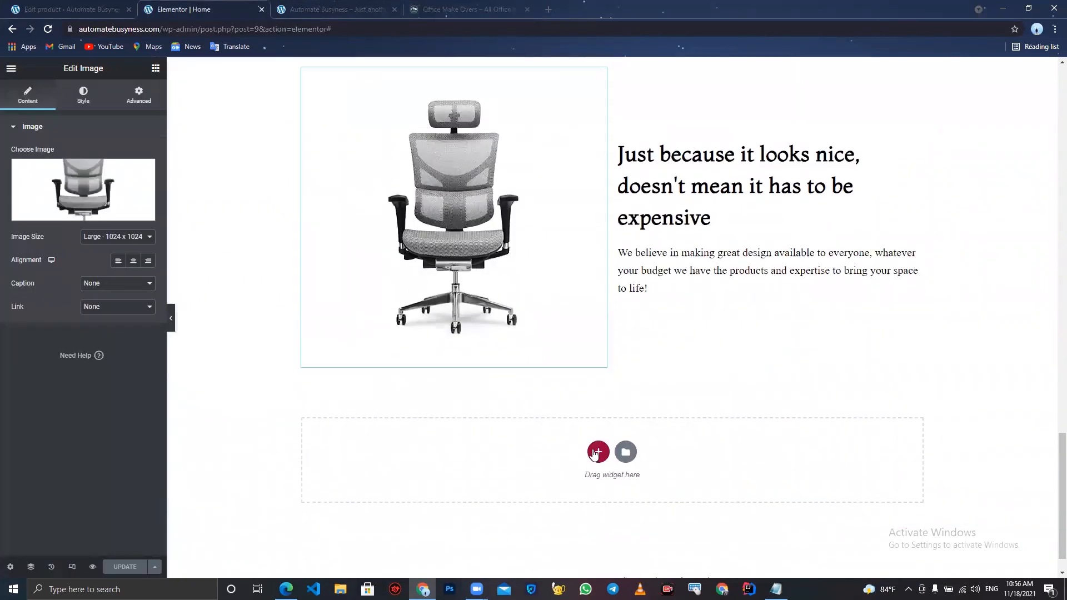
- Add a one-column section below with a Heading widget titled "Testimonials"
{"action": "left_click", "coordinate": [595, 453]}
{"action": "left_click", "coordinate": [367, 460]}
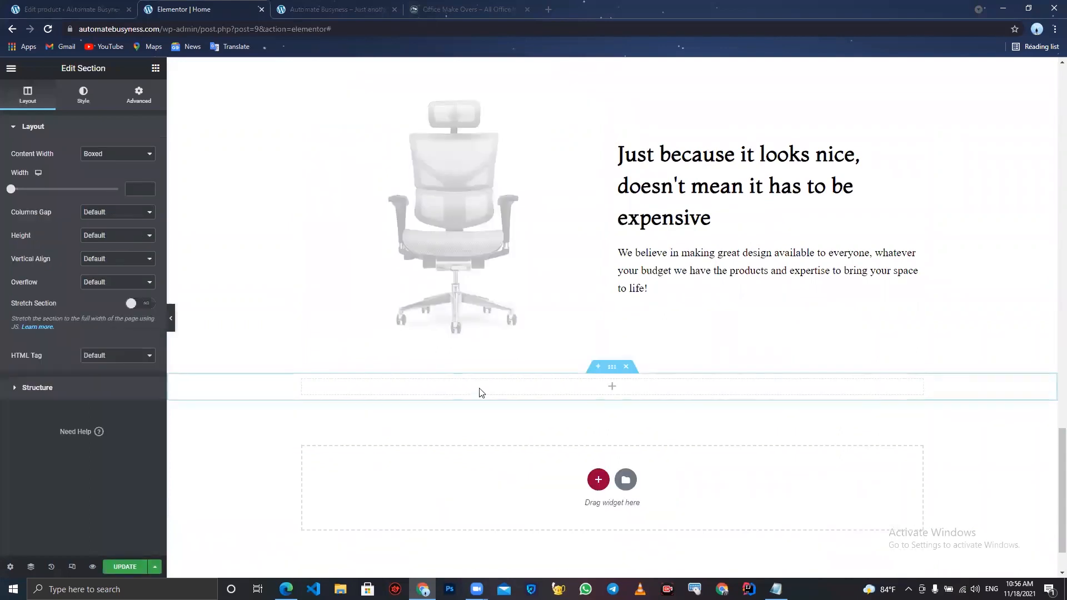
{"action": "left_click", "coordinate": [155, 68]}
{"action": "left_click_drag", "start_coordinate": [123, 169], "coordinate": [466, 383]}
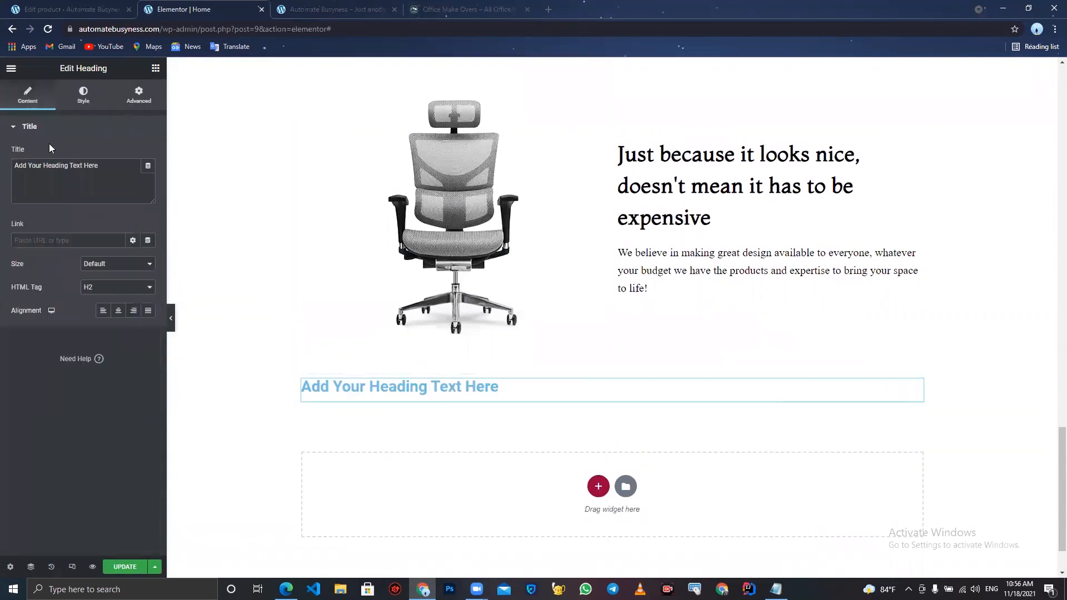
{"action": "triple_click", "coordinate": [111, 172]}
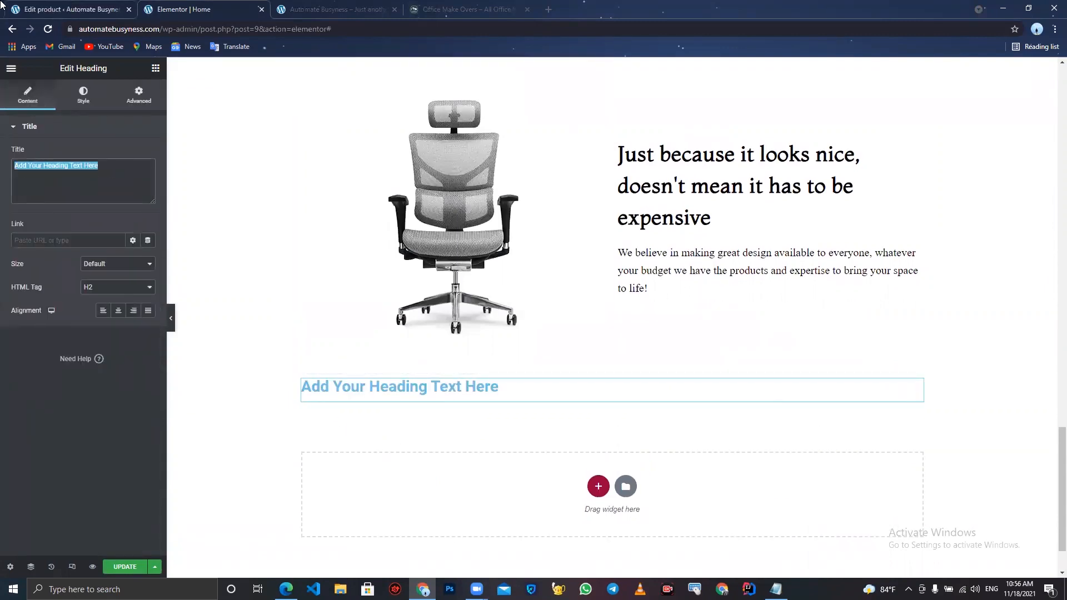
{"action": "type", "text": "Testimonials"}
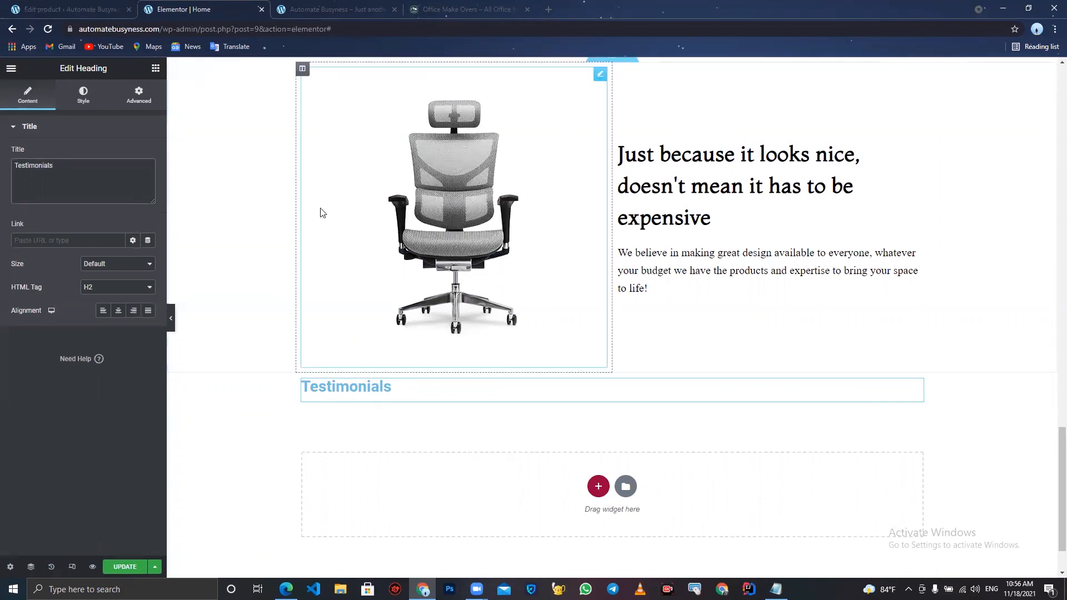
- Copy the OFFICE TABLES heading's style and paste it onto the Testimonials heading
{"action": "scroll", "coordinate": [589, 266], "scroll_direction": "up", "scroll_amount": 3}
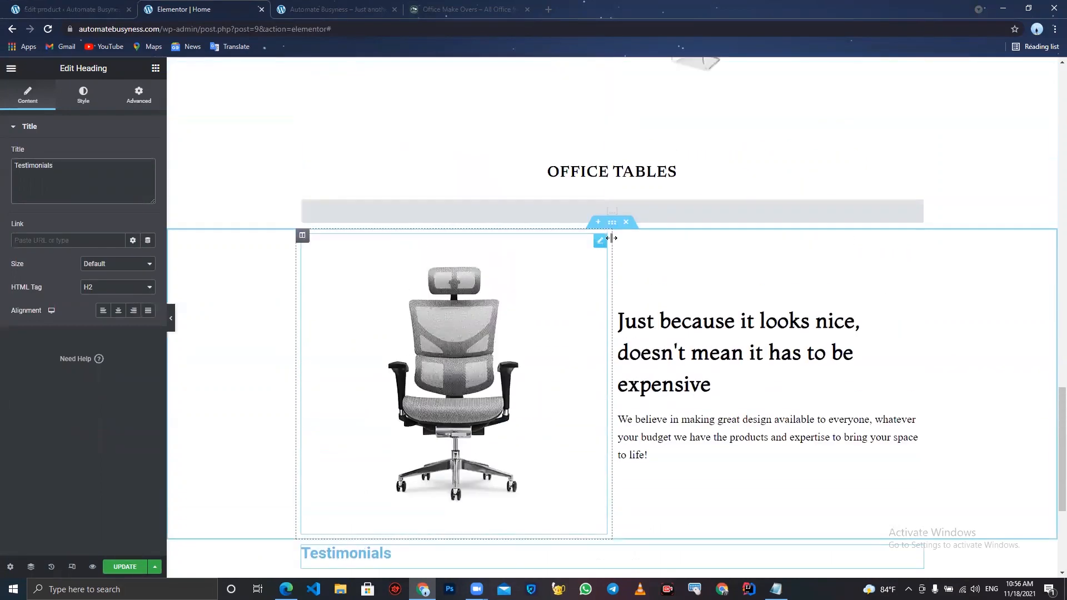
{"action": "right_click", "coordinate": [600, 176]}
{"action": "left_click", "coordinate": [630, 223]}
{"action": "scroll", "coordinate": [631, 223], "scroll_direction": "down", "scroll_amount": 4}
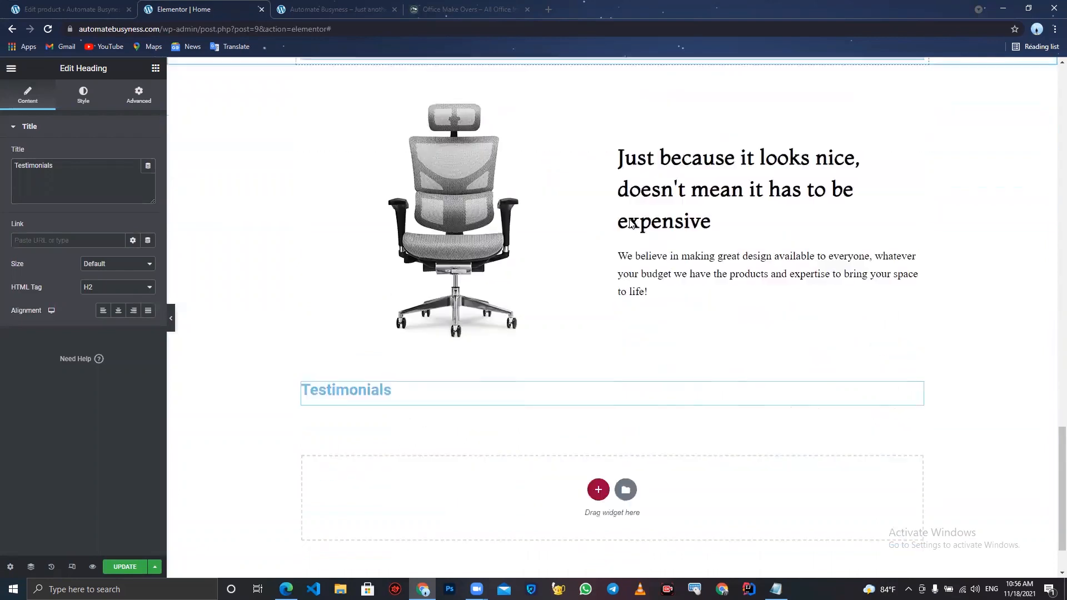
{"action": "right_click", "coordinate": [470, 321]}
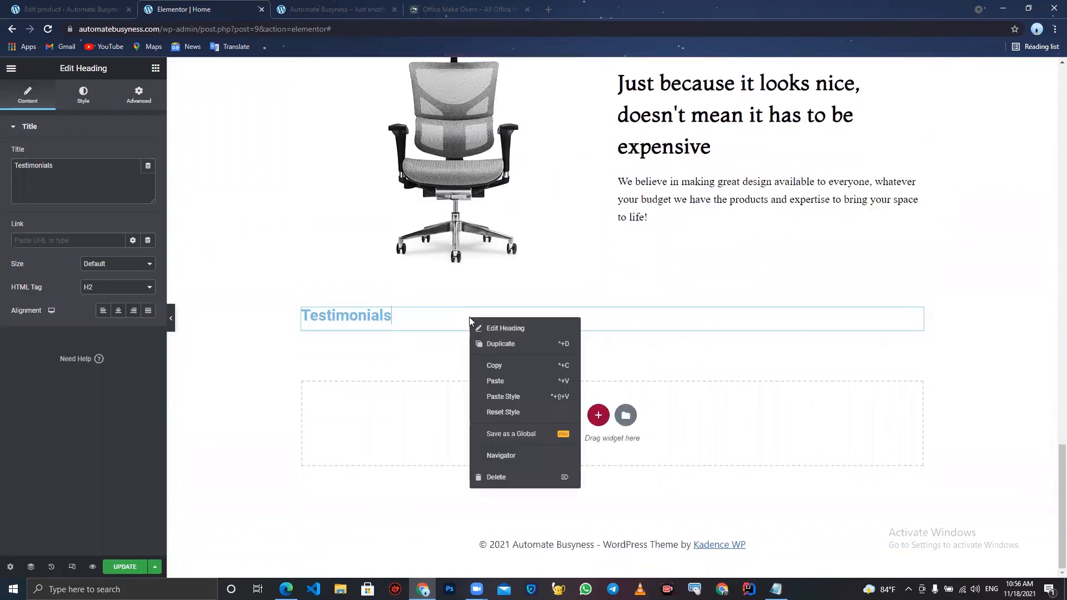
{"action": "left_click", "coordinate": [518, 398]}
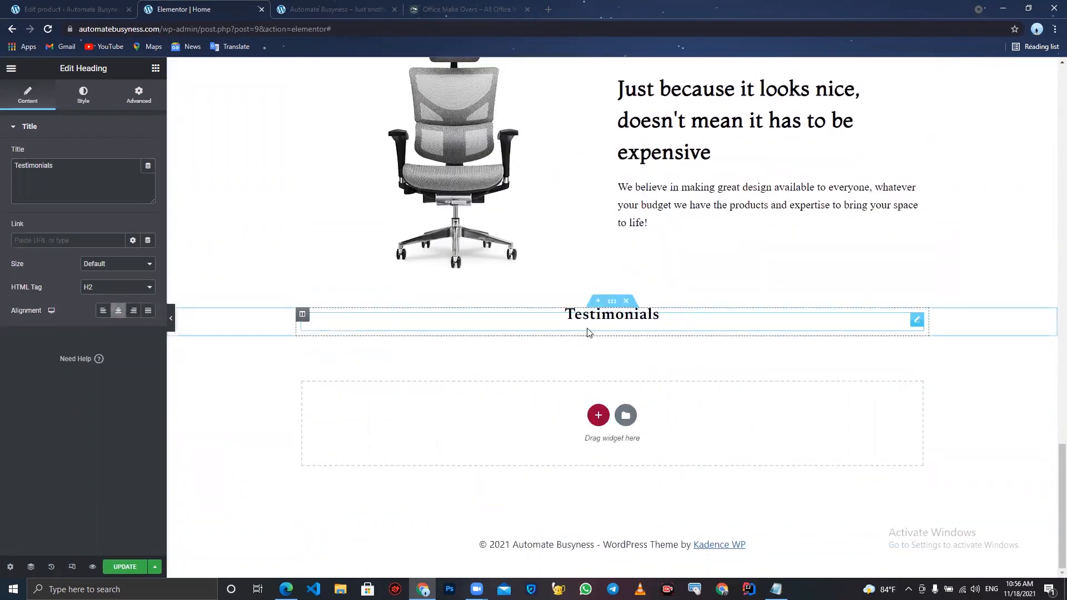
- Set the Testimonials heading's typography size to 30
{"action": "scroll", "coordinate": [592, 325], "scroll_direction": "up", "scroll_amount": 2}
{"action": "scroll", "coordinate": [592, 322], "scroll_direction": "up", "scroll_amount": 1}
{"action": "scroll", "coordinate": [592, 321], "scroll_direction": "down", "scroll_amount": 2}
{"action": "scroll", "coordinate": [593, 326], "scroll_direction": "down", "scroll_amount": 1}
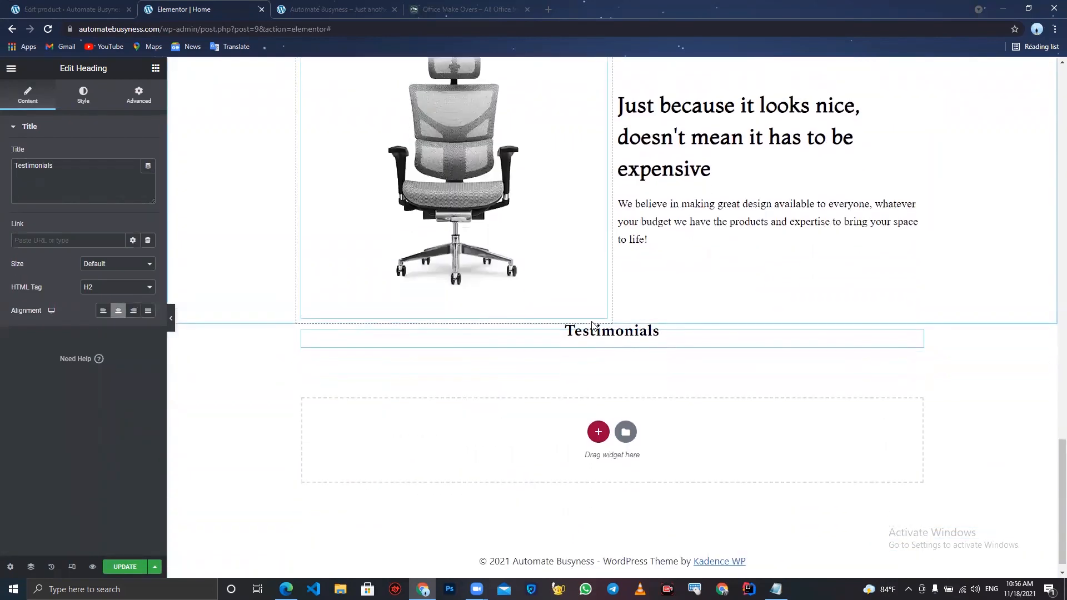
{"action": "left_click", "coordinate": [85, 96]}
{"action": "left_click", "coordinate": [148, 178]}
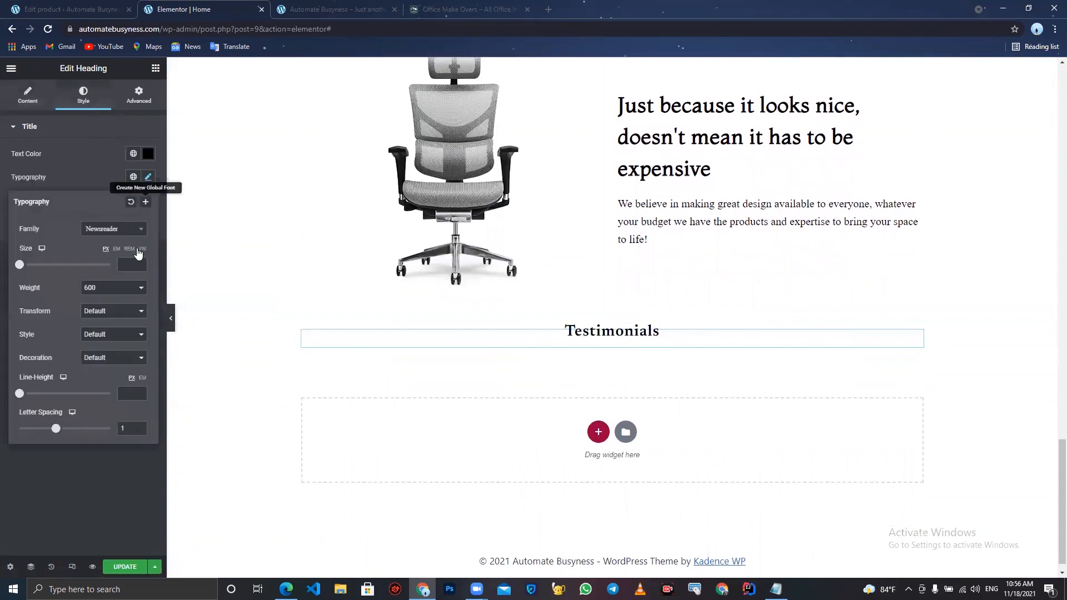
{"action": "left_click_drag", "start_coordinate": [139, 263], "coordinate": [139, 265]}
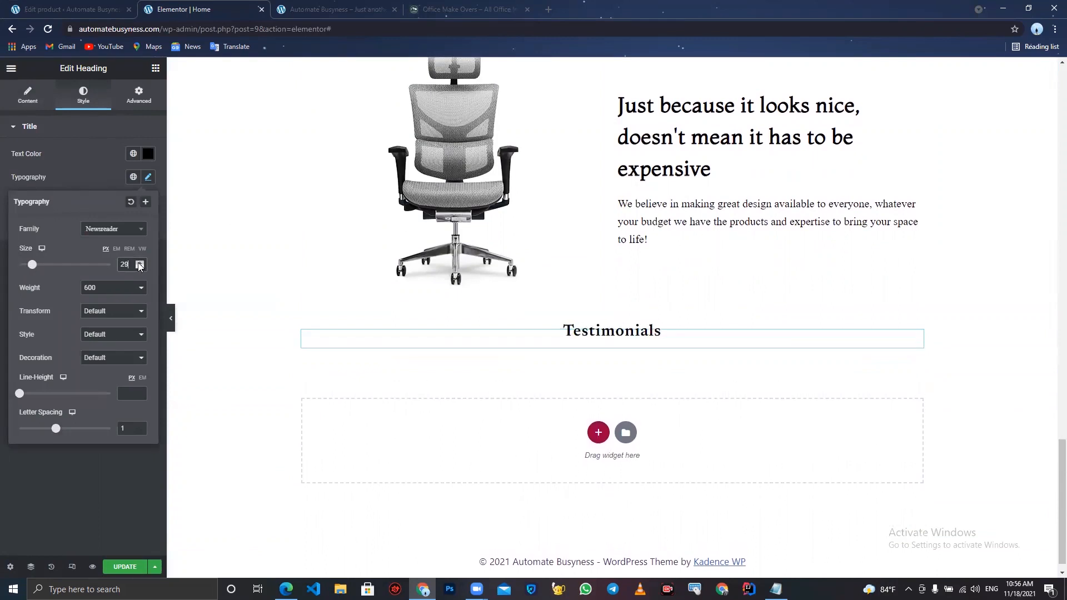
{"action": "left_click", "coordinate": [139, 266]}
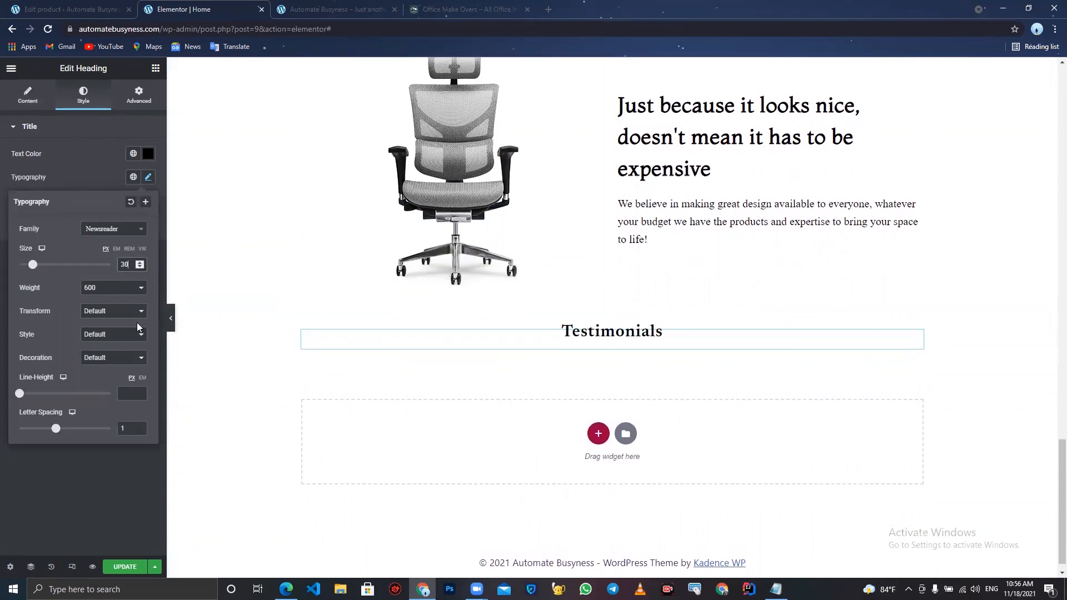
{"action": "left_click", "coordinate": [109, 180]}
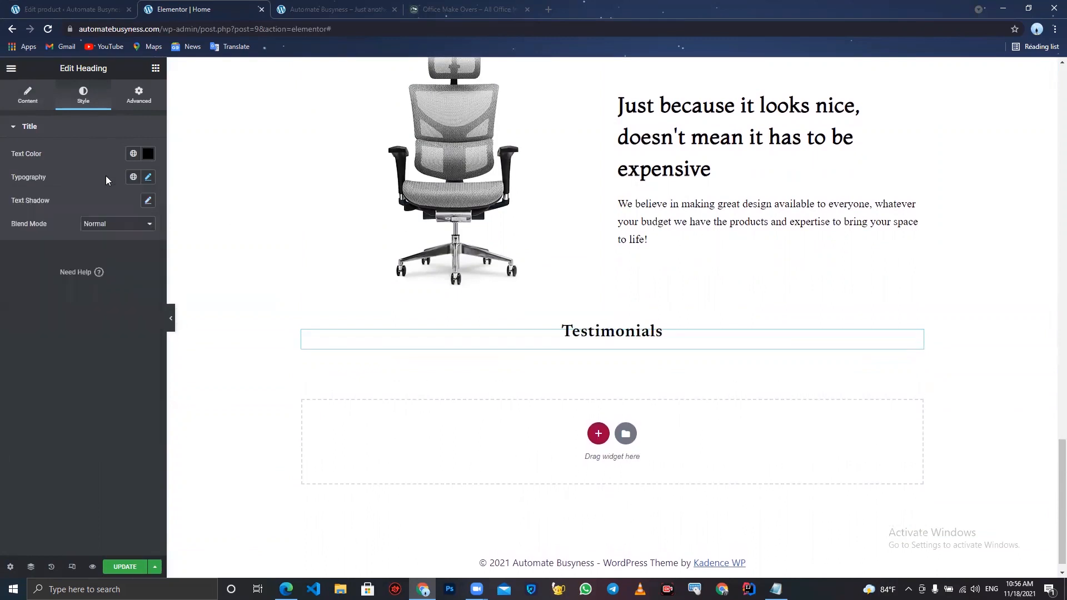
- Add a Text Editor widget below the Testimonials heading with the text "Happy Customers"
{"action": "left_click", "coordinate": [156, 68]}
{"action": "left_click_drag", "start_coordinate": [120, 226], "coordinate": [572, 340]}
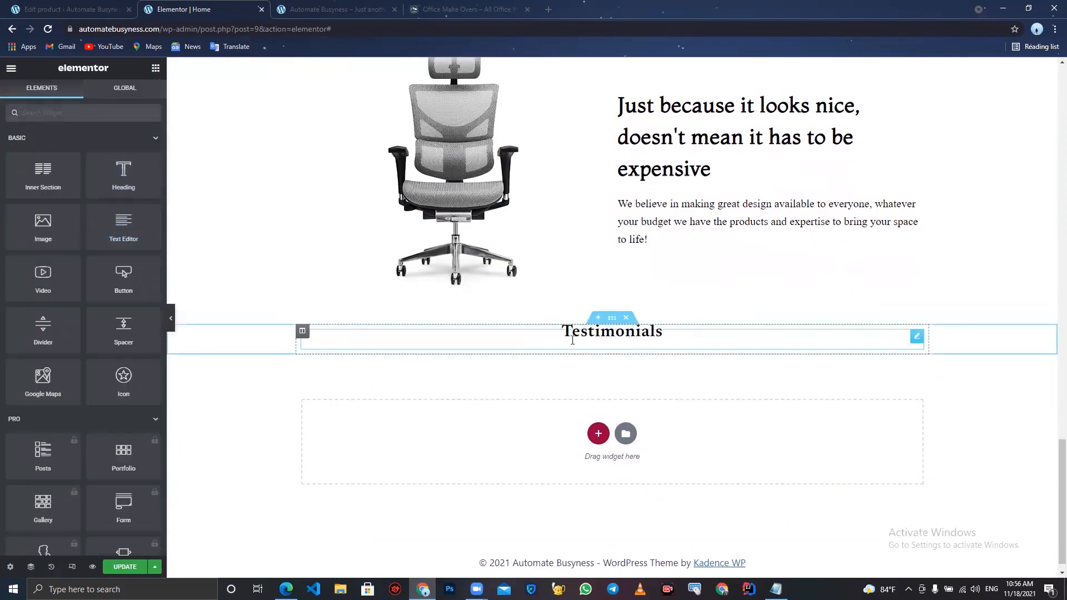
{"action": "left_click_drag", "start_coordinate": [123, 226], "coordinate": [588, 353]}
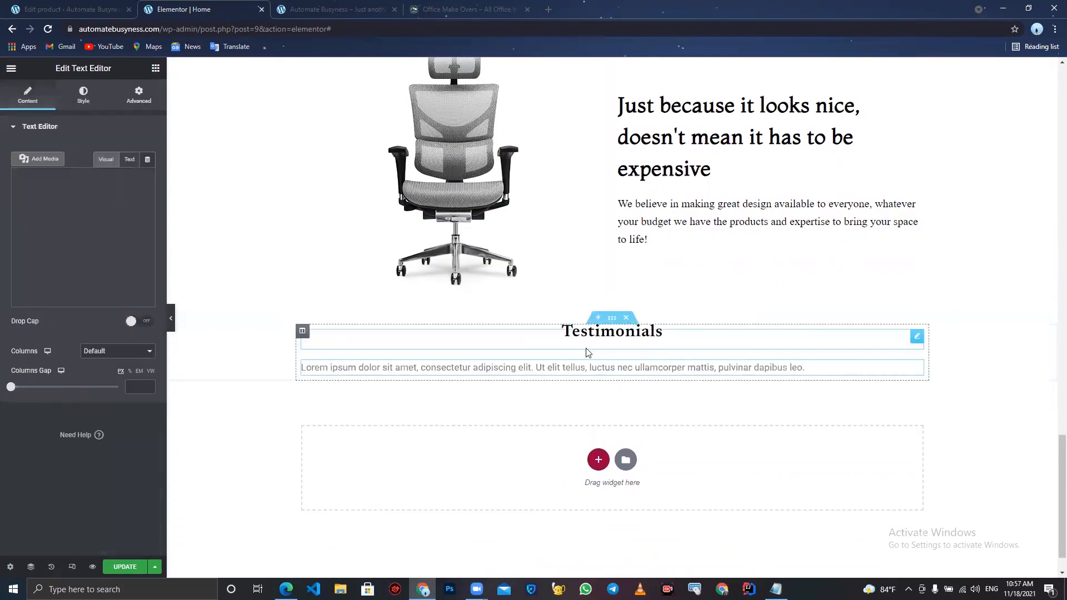
{"action": "key", "text": "ctrl+a"}
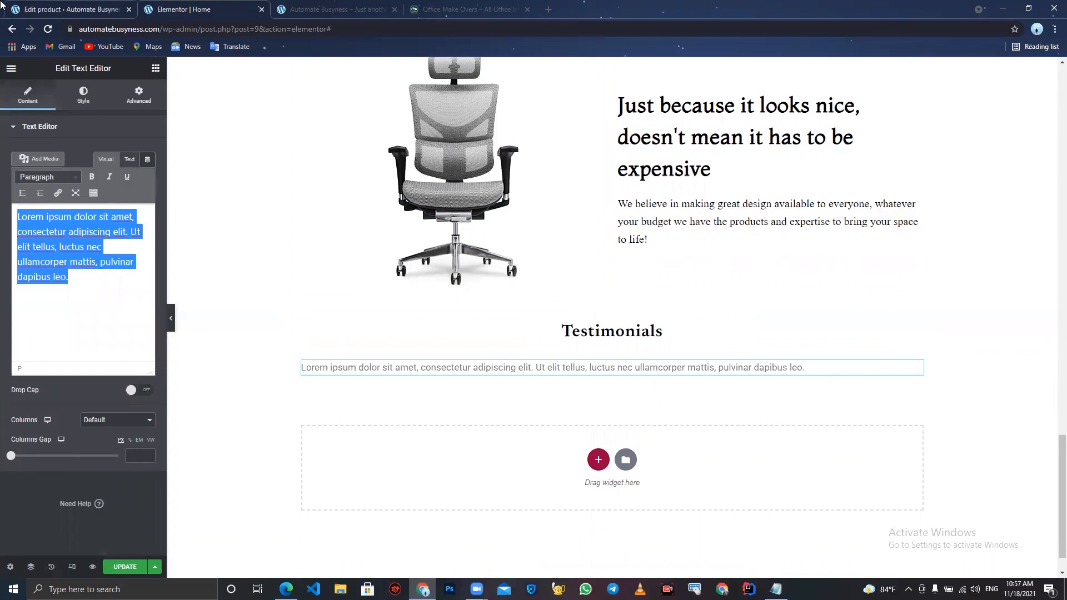
{"action": "type", "text": "Happy Customers"}
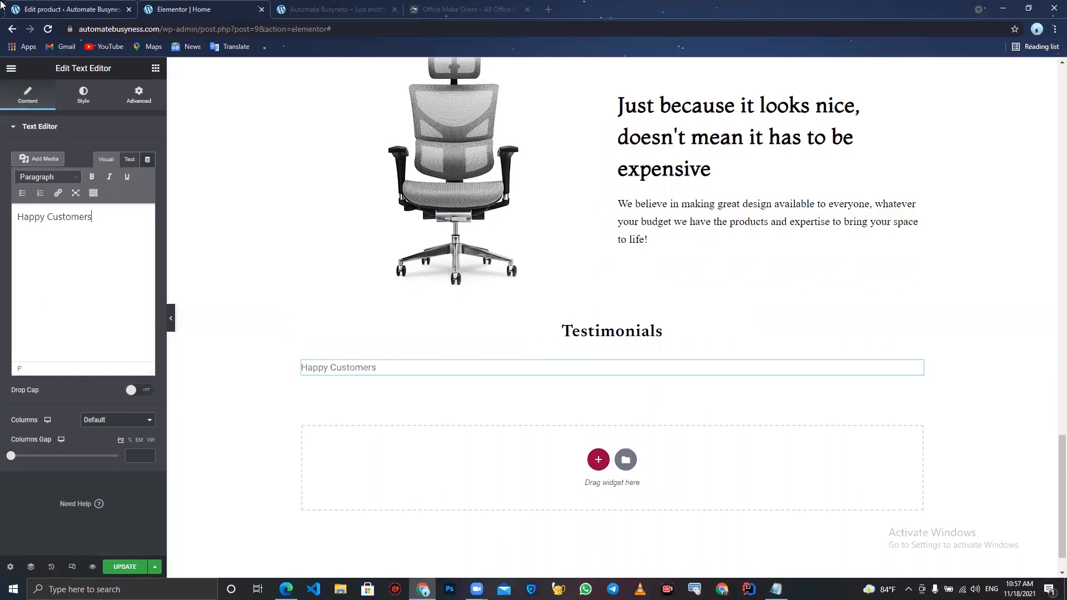
- Center-align the Happy Customers text
{"action": "left_click", "coordinate": [84, 94]}
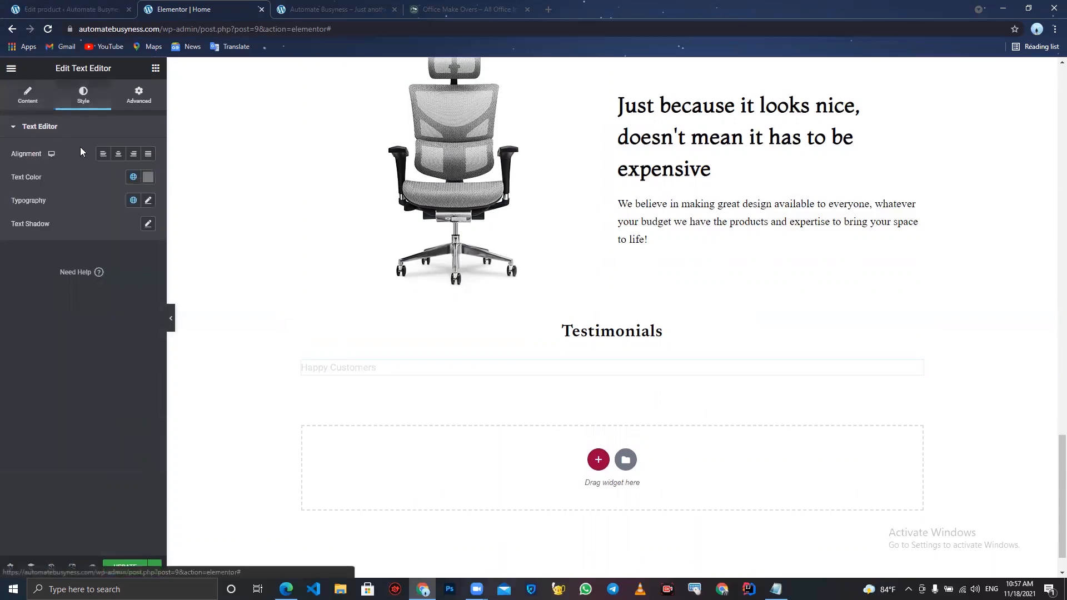
{"action": "left_click", "coordinate": [148, 200]}
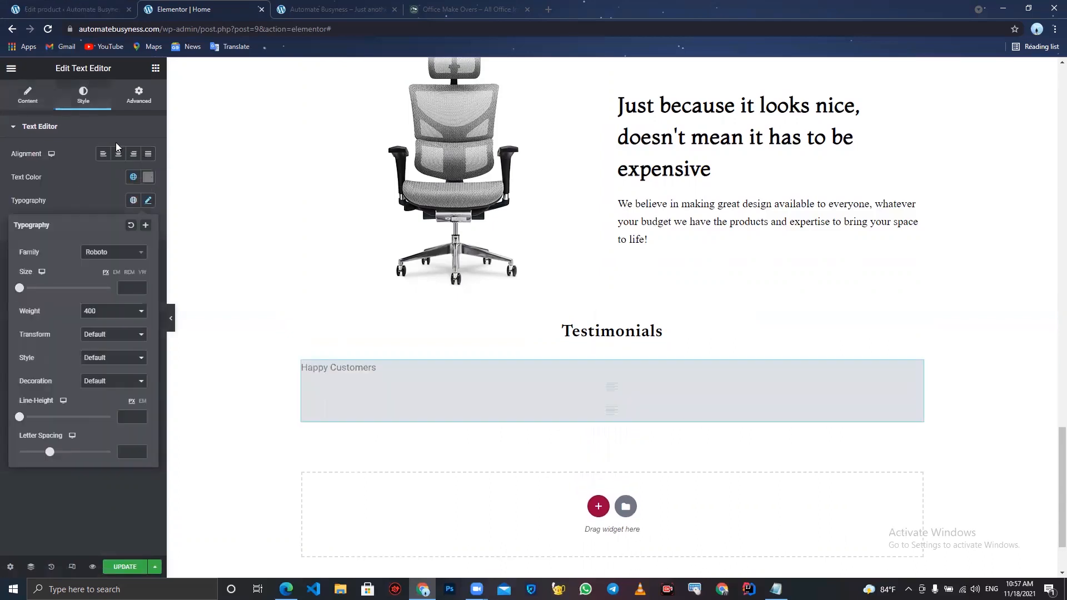
{"action": "left_click", "coordinate": [117, 154]}
- Set the Happy Customers text's font family to Architects Daughter and widen its letter spacing
{"action": "left_click", "coordinate": [148, 201]}
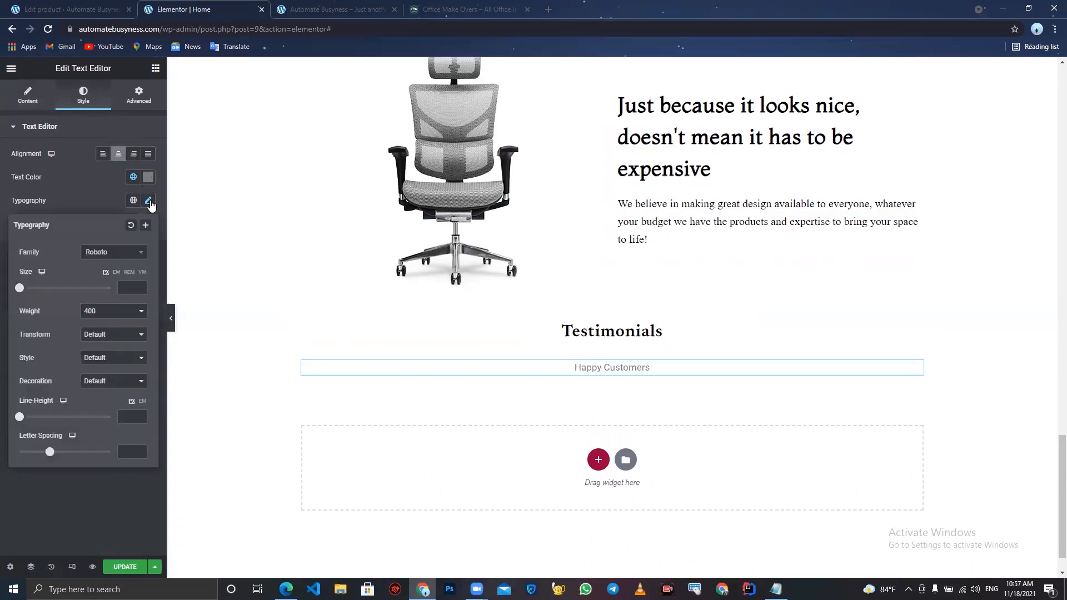
{"action": "left_click", "coordinate": [124, 254]}
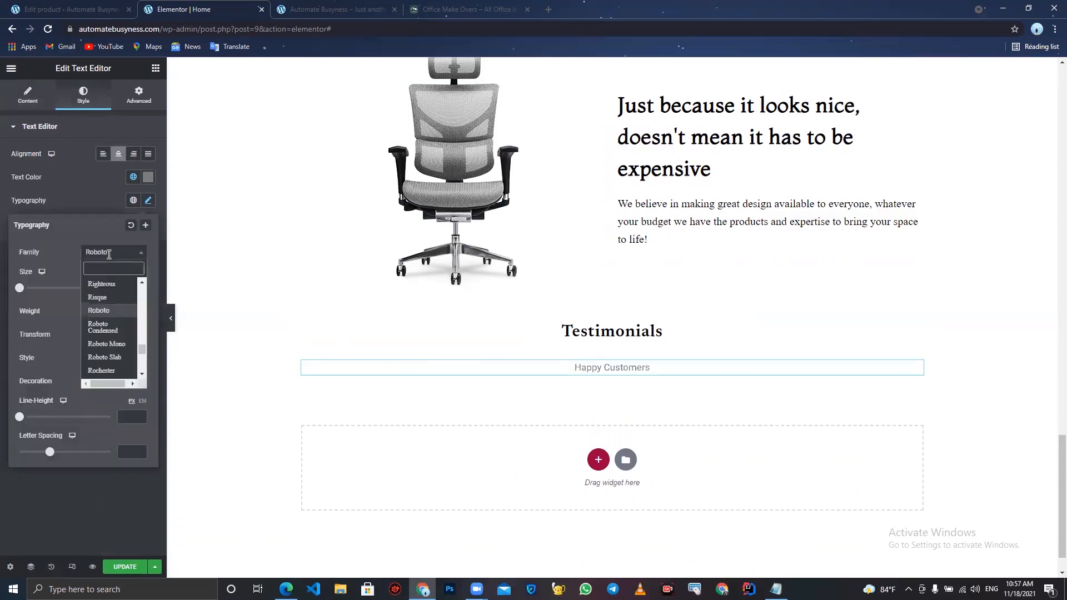
{"action": "type", "text": "arc"}
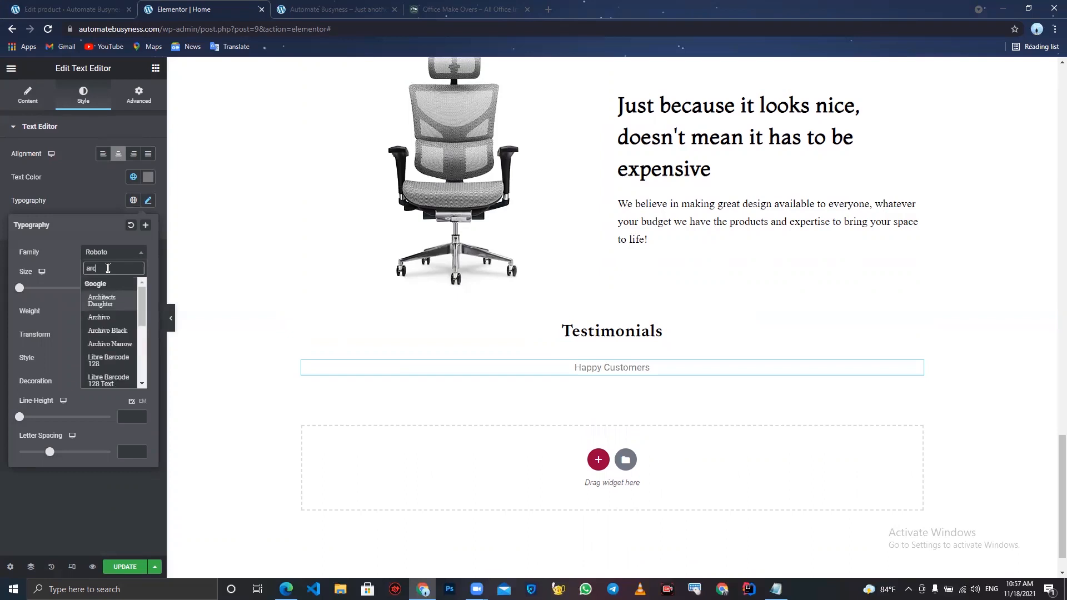
{"action": "type", "text": "h"}
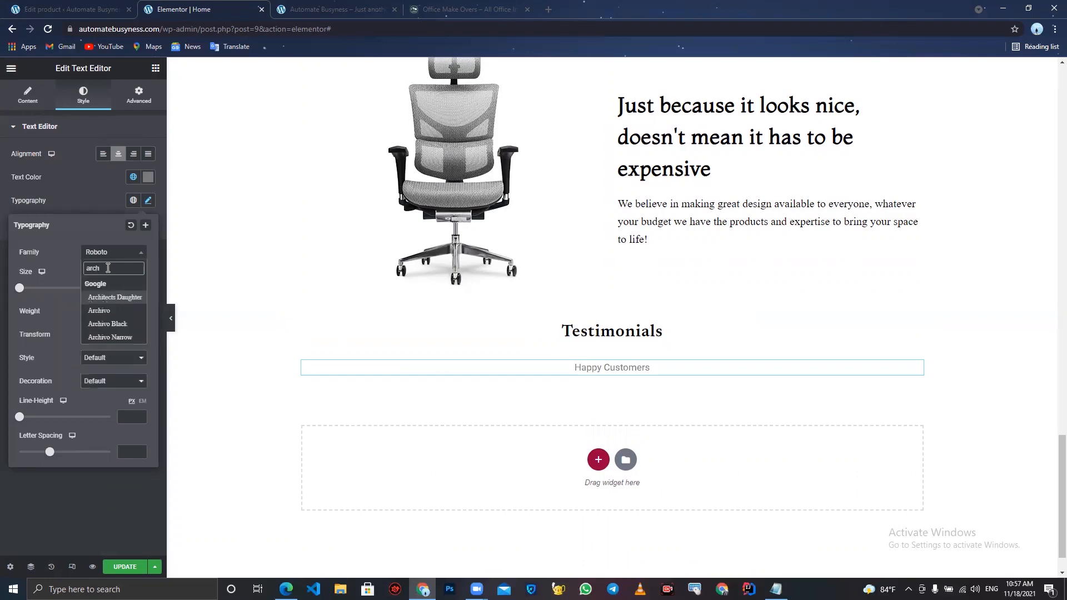
{"action": "left_click", "coordinate": [118, 298]}
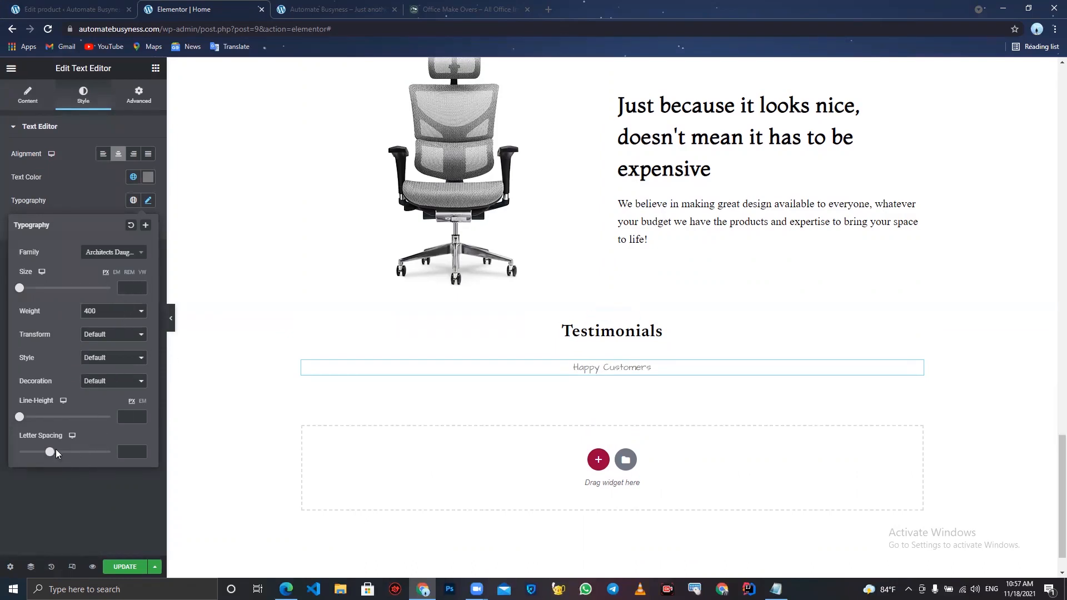
{"action": "left_click_drag", "start_coordinate": [49, 452], "coordinate": [60, 458]}
{"action": "left_click_drag", "start_coordinate": [60, 458], "coordinate": [59, 457]}
- Set the Happy Customers text's top margin to -30
{"action": "left_click", "coordinate": [145, 102]}
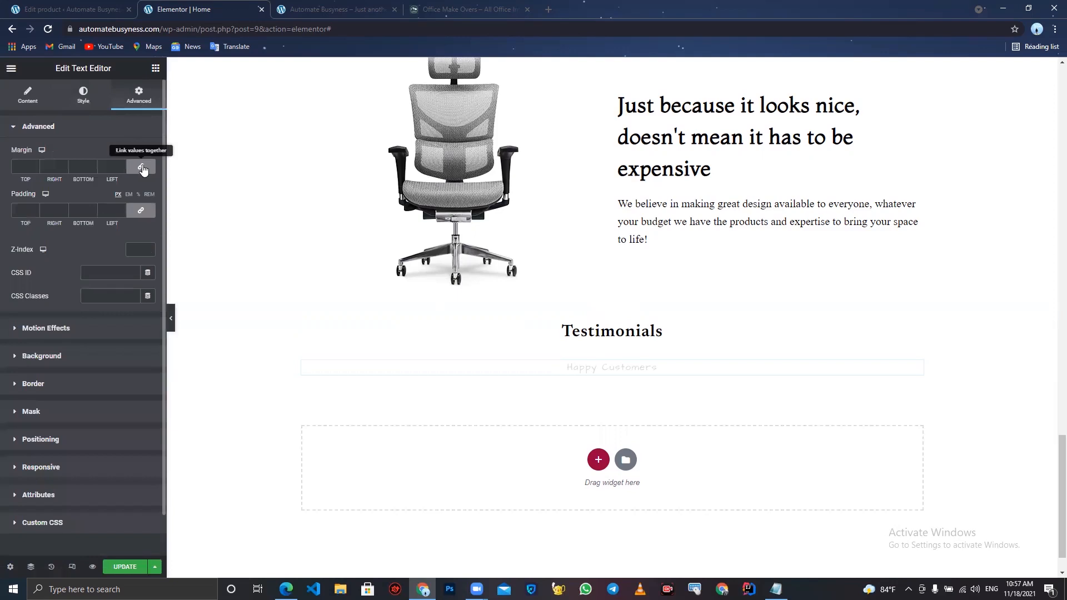
{"action": "left_click", "coordinate": [34, 169]}
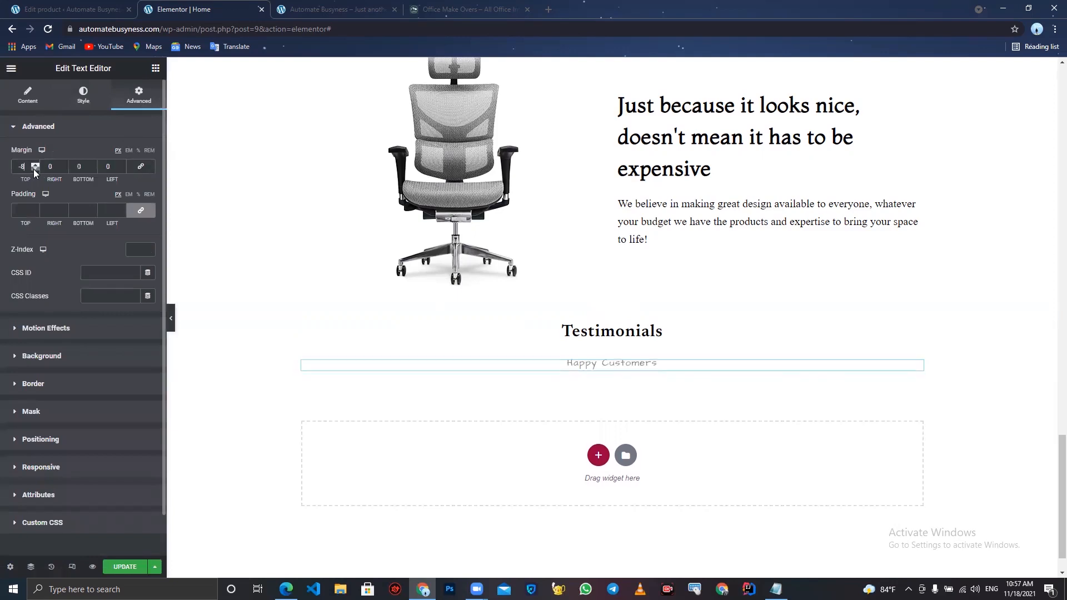
{"action": "left_click_drag", "start_coordinate": [34, 169], "coordinate": [33, 169]}
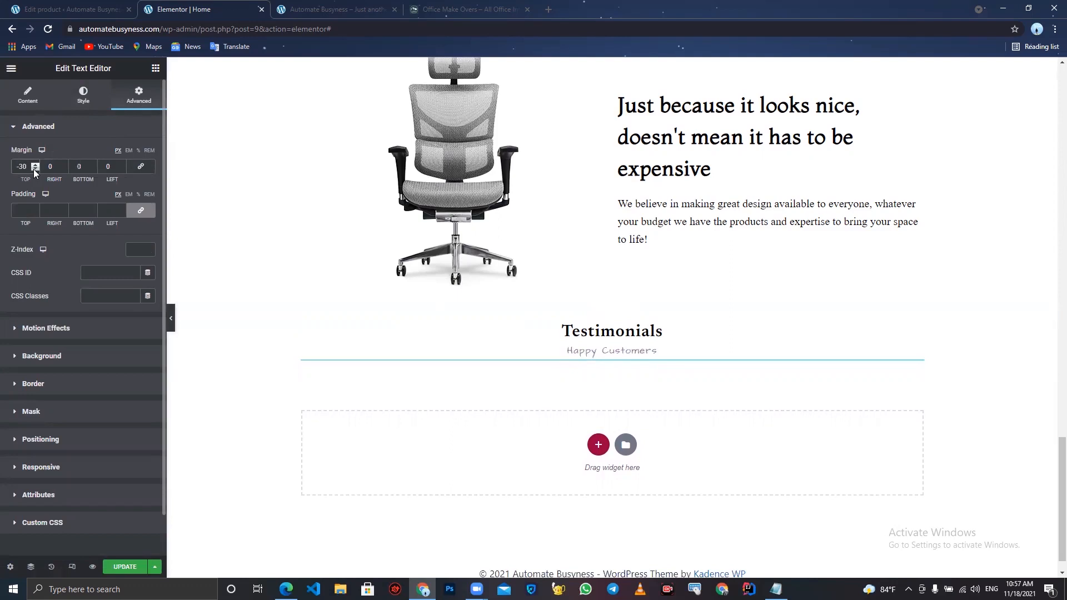
- Add a new one-column section below the Testimonials section
{"action": "left_click", "coordinate": [597, 443]}
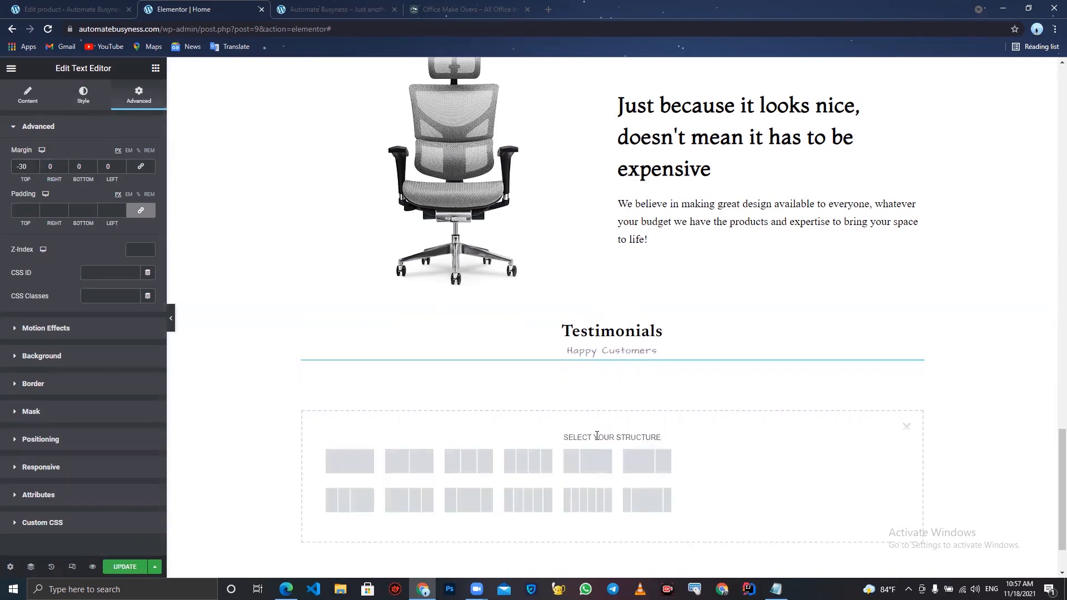
{"action": "left_click", "coordinate": [336, 456]}
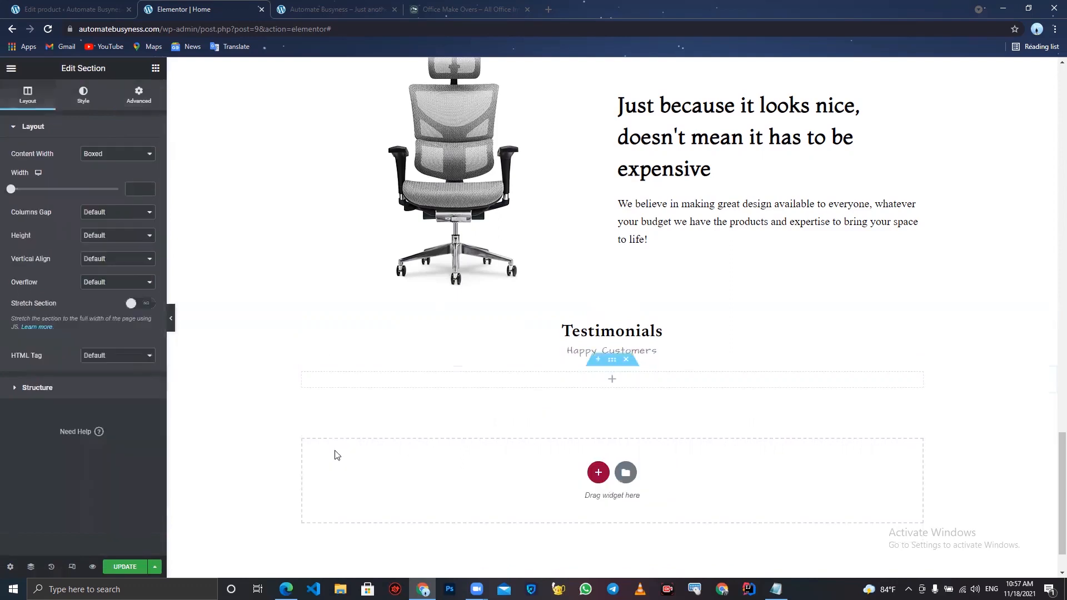
- Switch to the other WordPress admin tab and open the Add Plugins page
{"action": "left_click", "coordinate": [66, 4]}
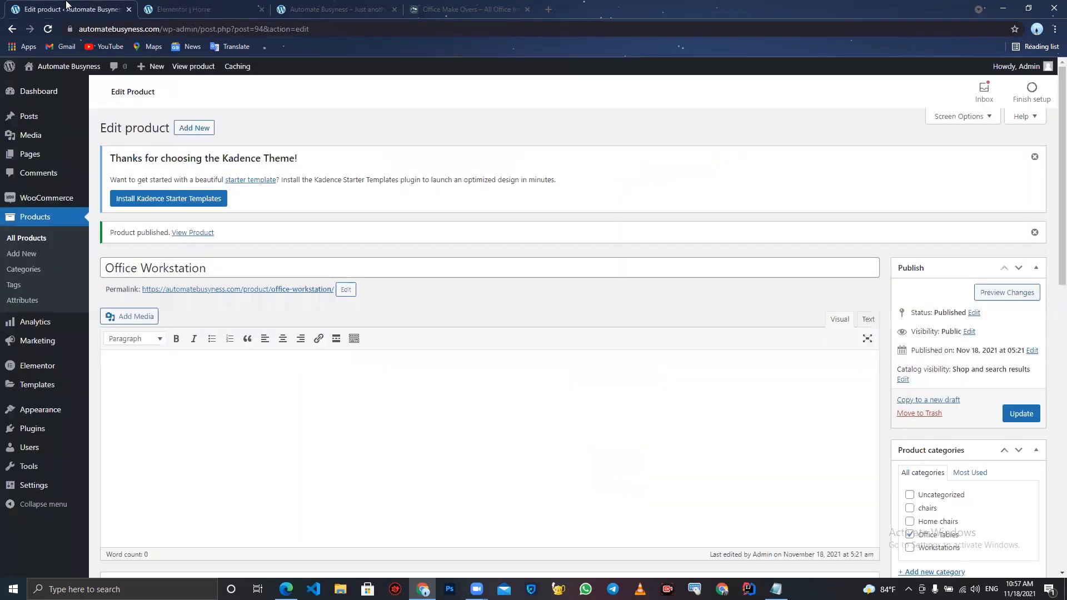
{"action": "left_click", "coordinate": [38, 92]}
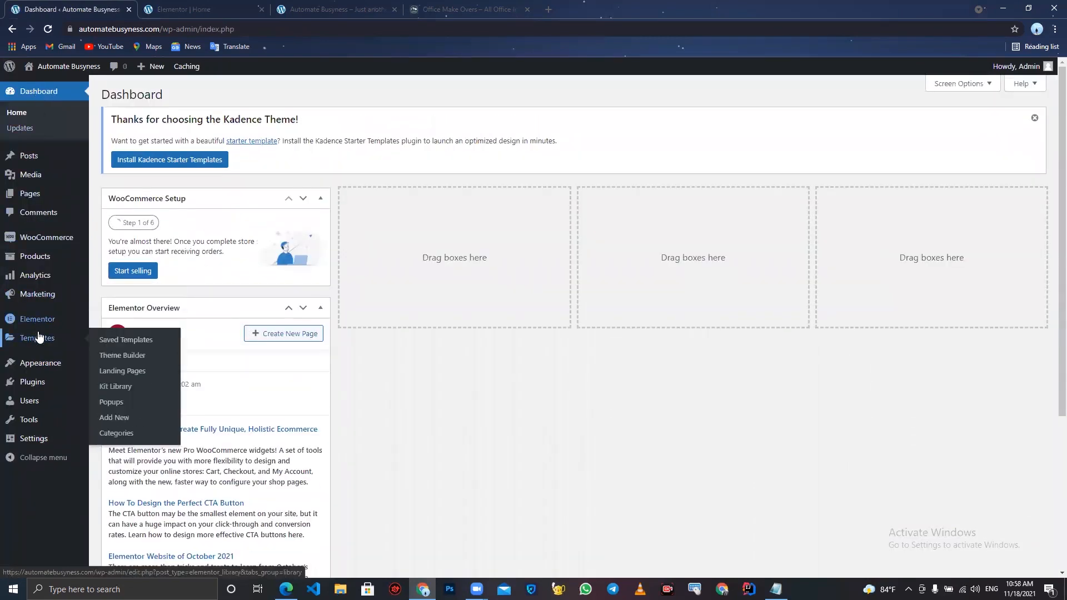
{"action": "mouse_move", "coordinate": [37, 368]}
{"action": "mouse_move", "coordinate": [40, 389]}
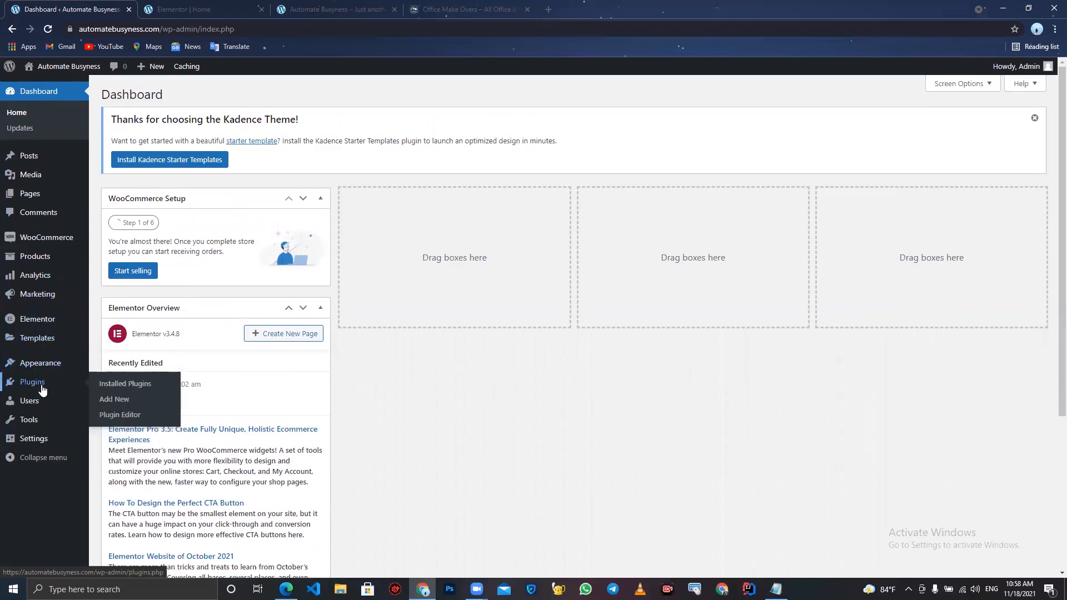
{"action": "left_click", "coordinate": [149, 402]}
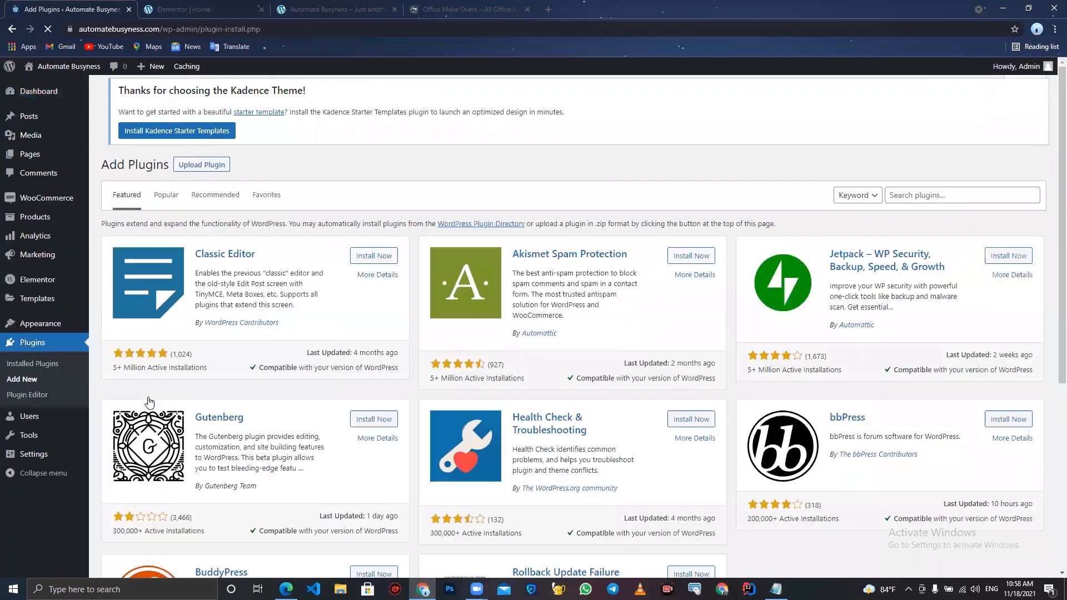
- Search plugins for "widget of google" and activate the Widgets for Google Reviews plugin
{"action": "left_click", "coordinate": [970, 196]}
{"action": "type", "text": "wid"}
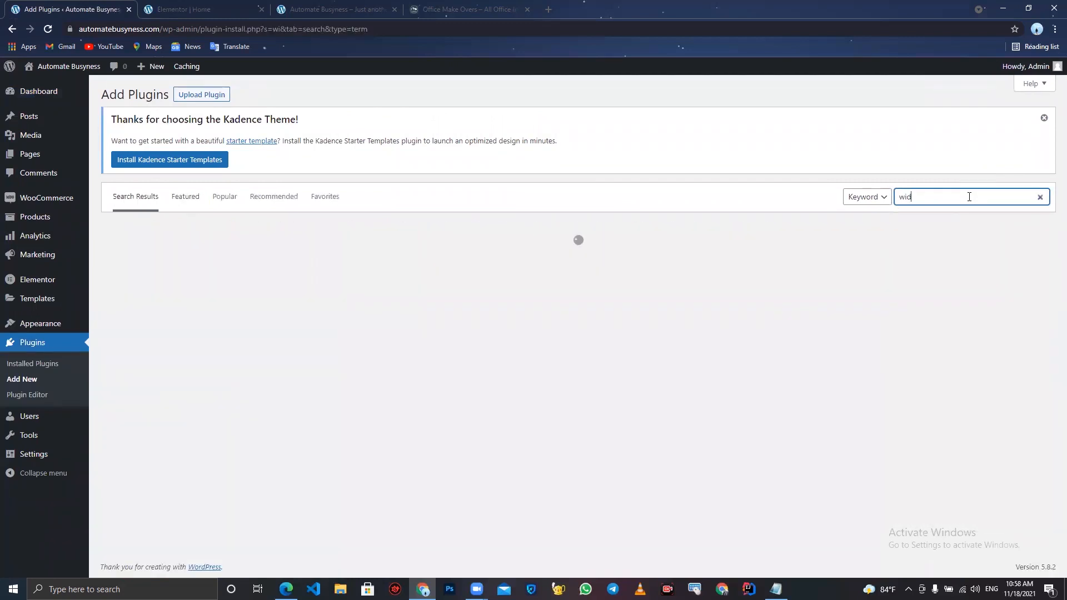
{"action": "type", "text": "get of go og"}
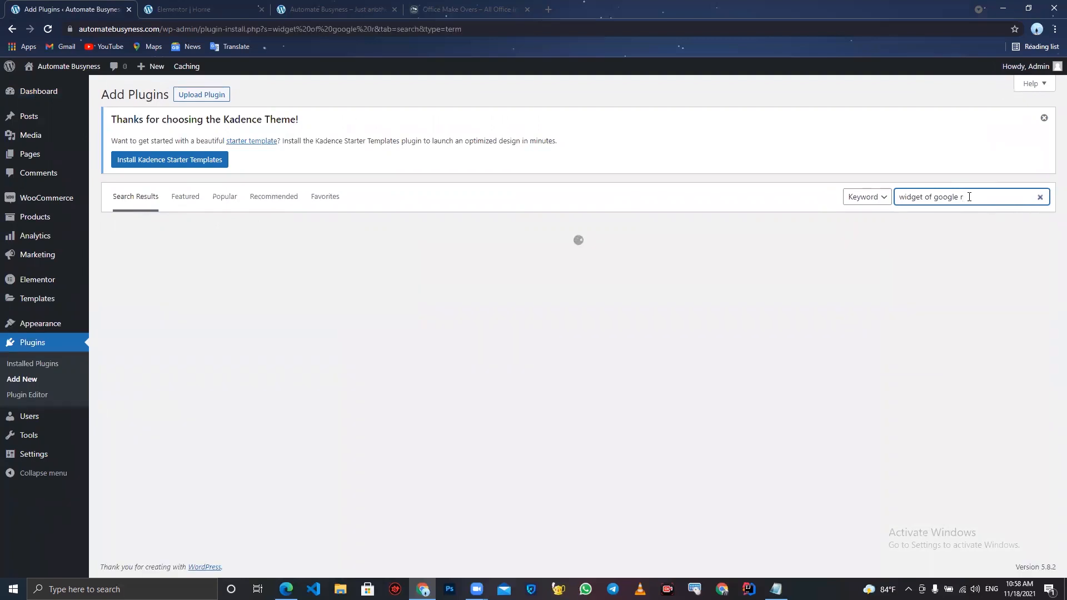
{"action": "type", "text": "vie"}
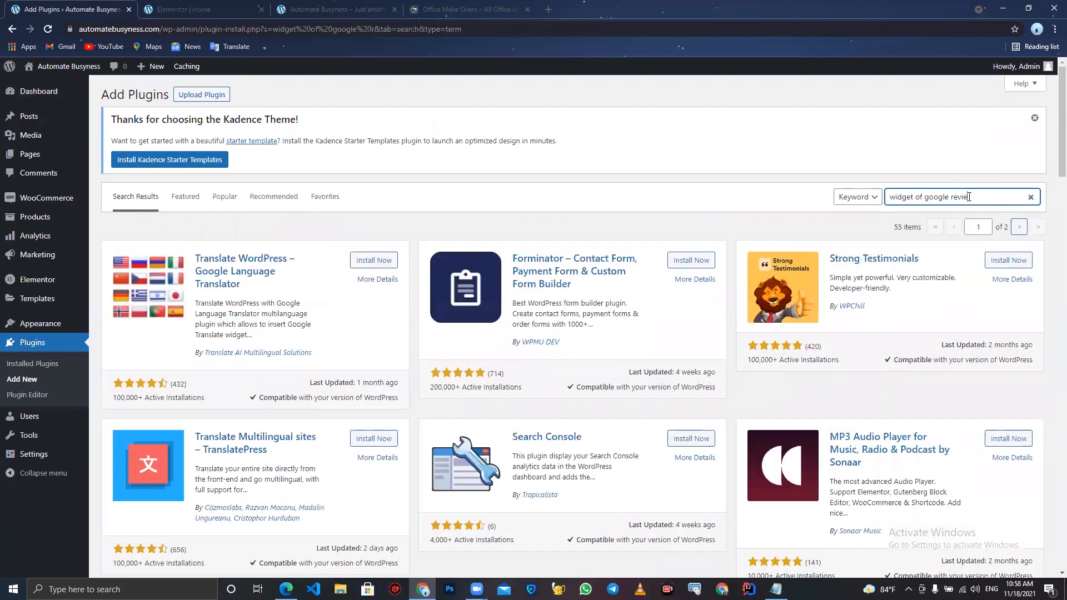
{"action": "type", "text": "s"}
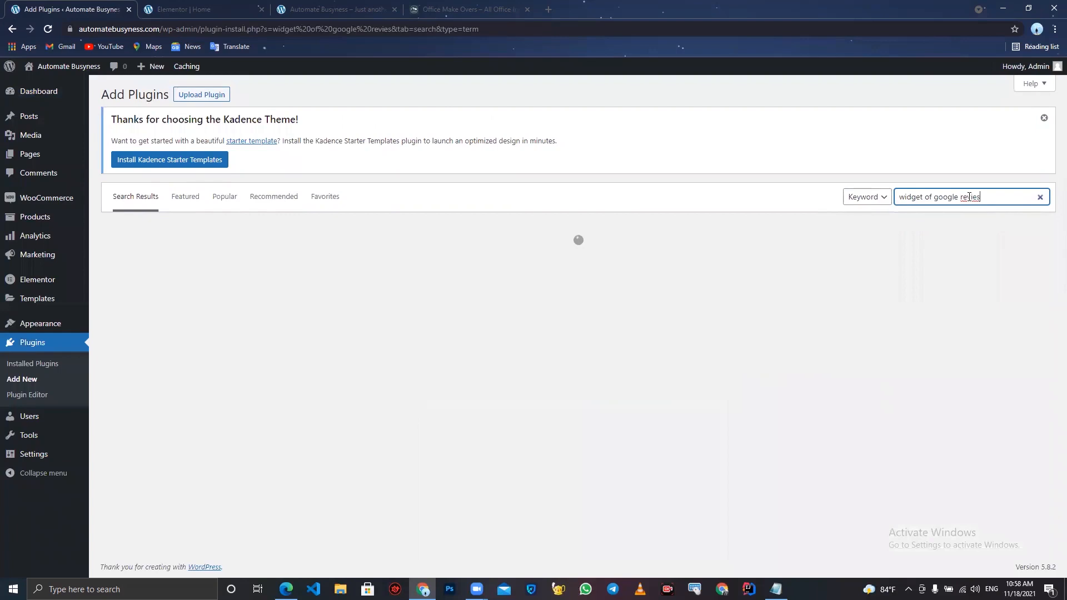
{"action": "key", "text": "BackSpace"}
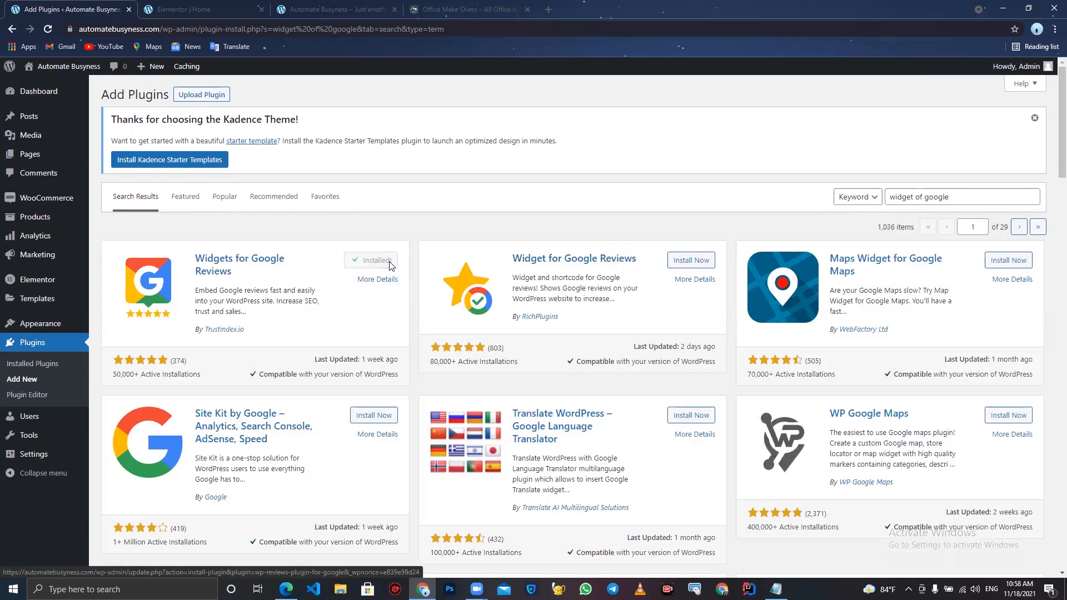
{"action": "left_click", "coordinate": [378, 261]}
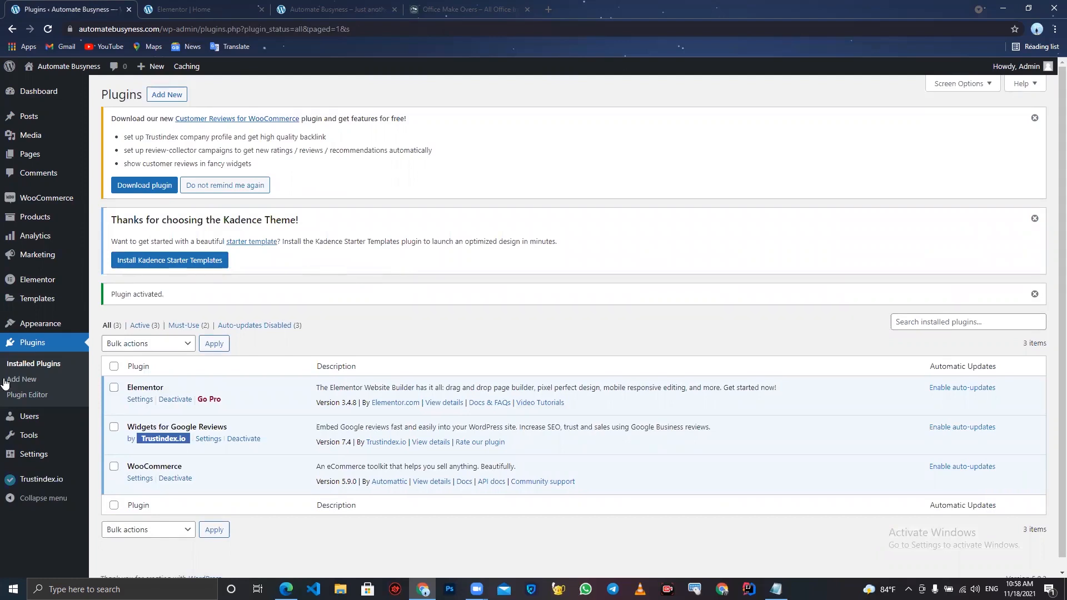
- Open the Trustindex.io configurator, paste the officemakeoversolutions Google Maps place URL, check it and connect the source
{"action": "left_click", "coordinate": [33, 486]}
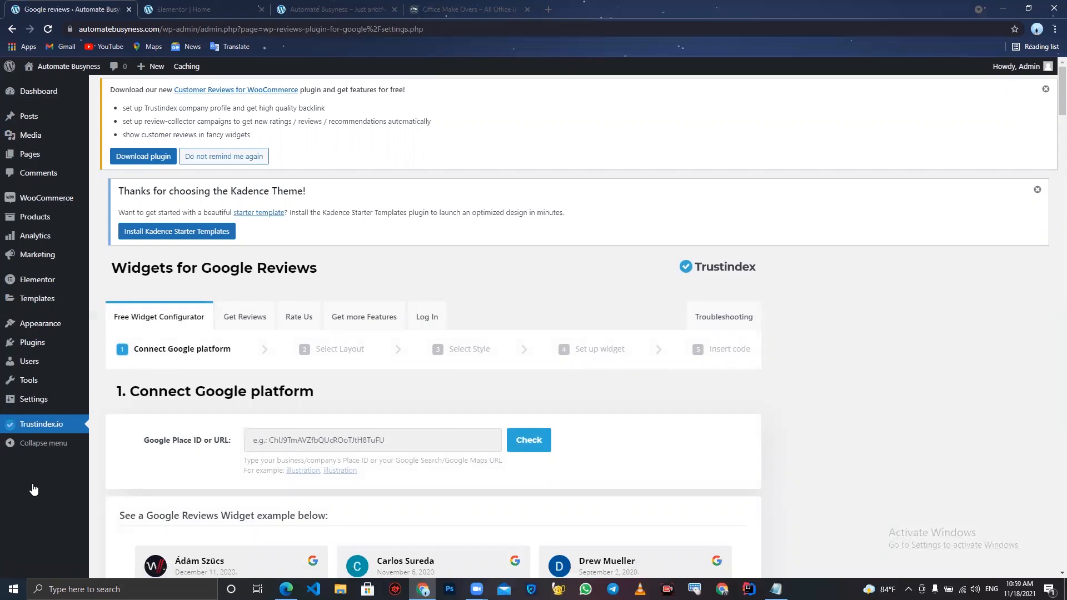
{"action": "left_click", "coordinate": [307, 445]}
{"action": "left_click", "coordinate": [309, 468]}
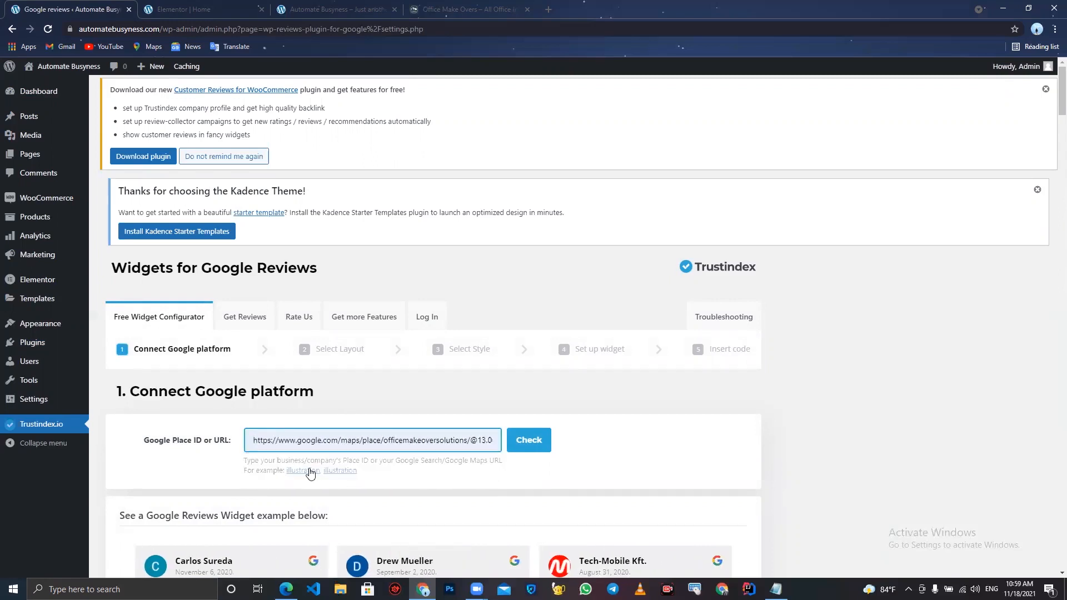
{"action": "left_click", "coordinate": [530, 444]}
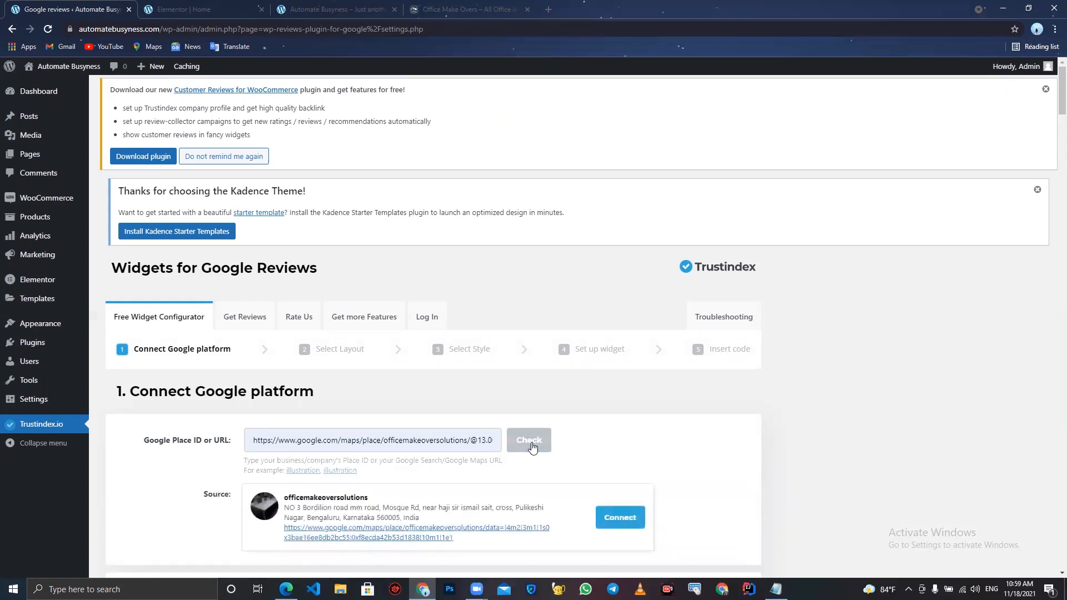
{"action": "left_click", "coordinate": [643, 513]}
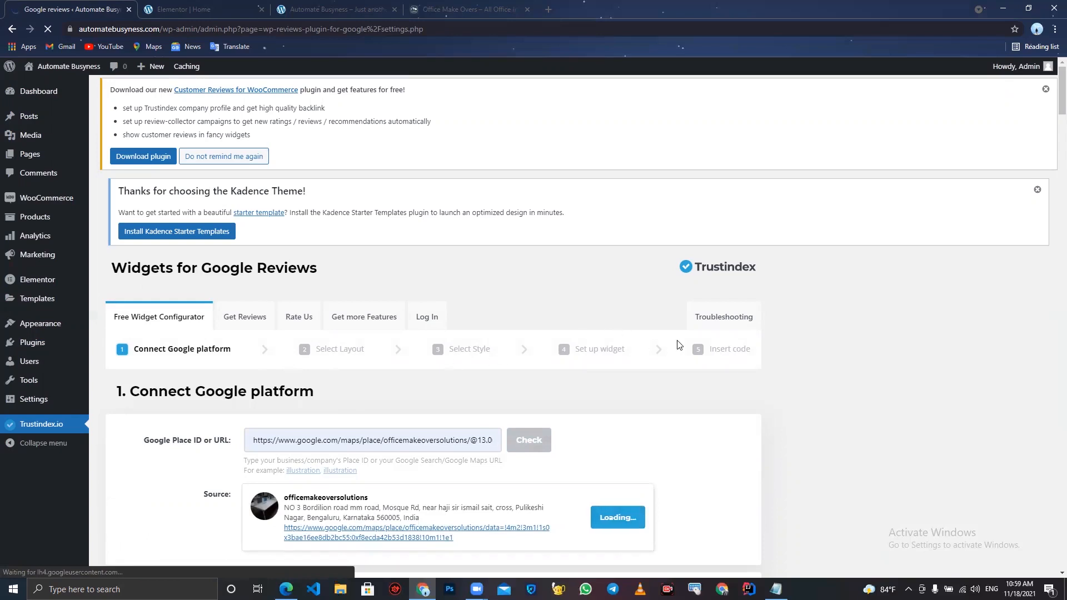
- Browse the layout categories in the Trustindex configurator and select the Slider I layout
{"action": "scroll", "coordinate": [708, 350], "scroll_direction": "down", "scroll_amount": 2}
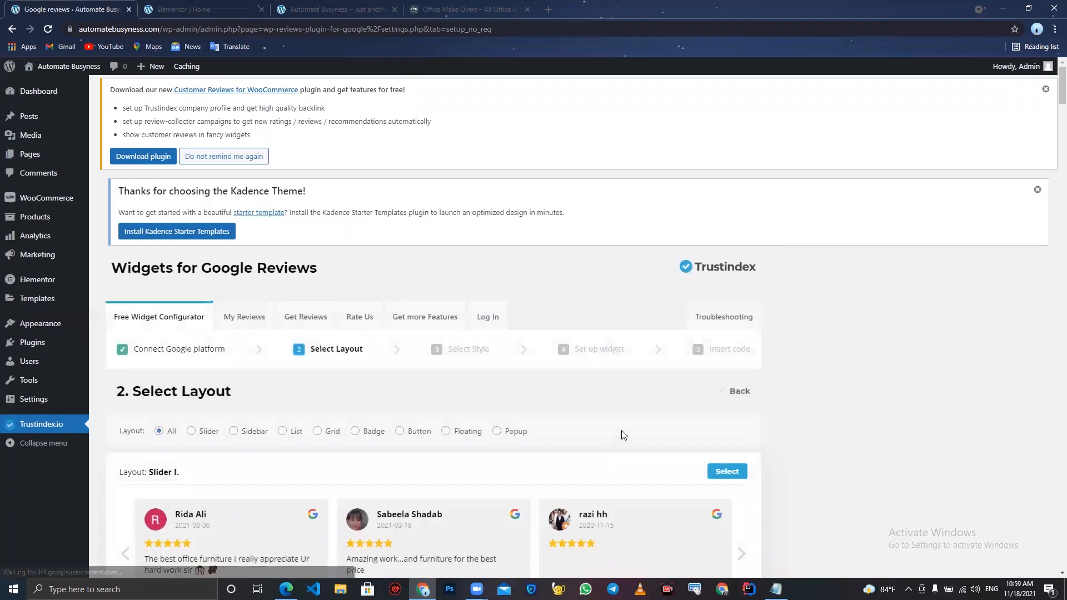
{"action": "scroll", "coordinate": [624, 435], "scroll_direction": "down", "scroll_amount": 1}
{"action": "scroll", "coordinate": [624, 436], "scroll_direction": "down", "scroll_amount": 1}
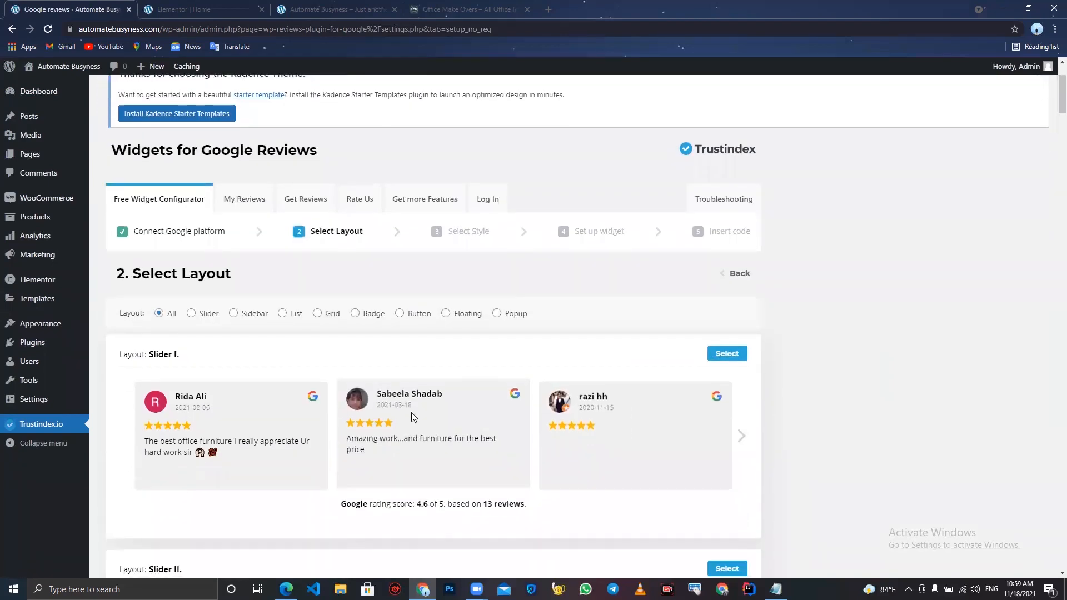
{"action": "scroll", "coordinate": [411, 412], "scroll_direction": "down", "scroll_amount": 1}
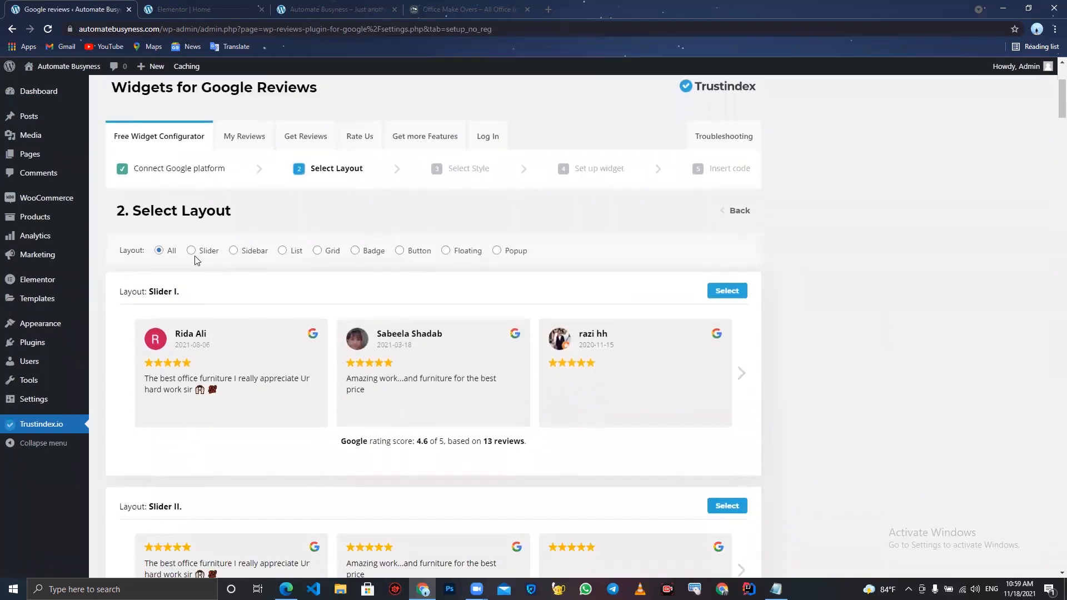
{"action": "left_click", "coordinate": [193, 252]}
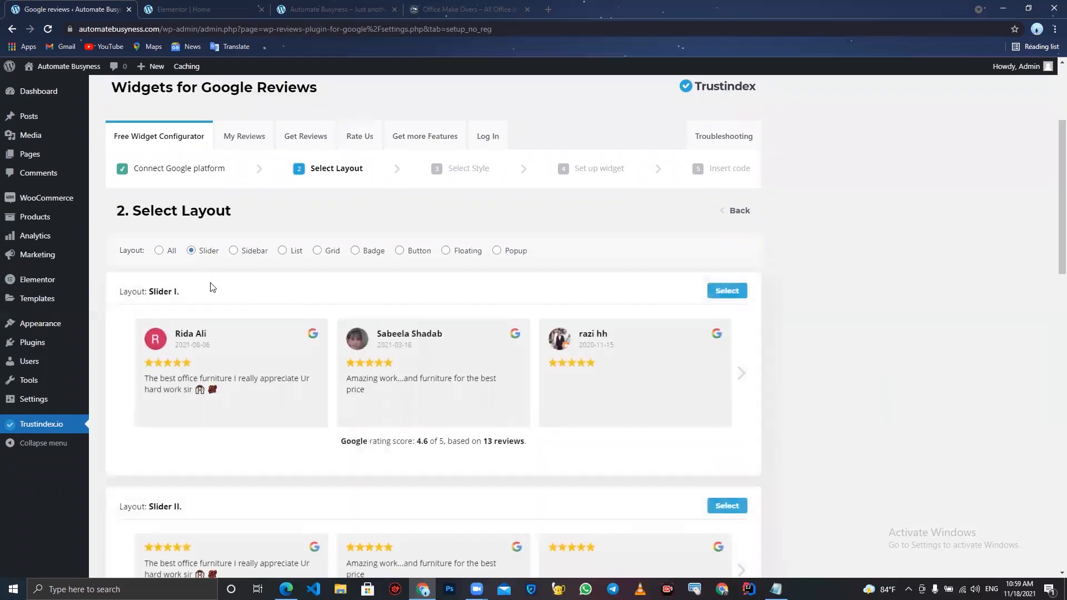
{"action": "left_click", "coordinate": [244, 255]}
{"action": "left_click", "coordinate": [284, 253]}
{"action": "left_click", "coordinate": [336, 255]}
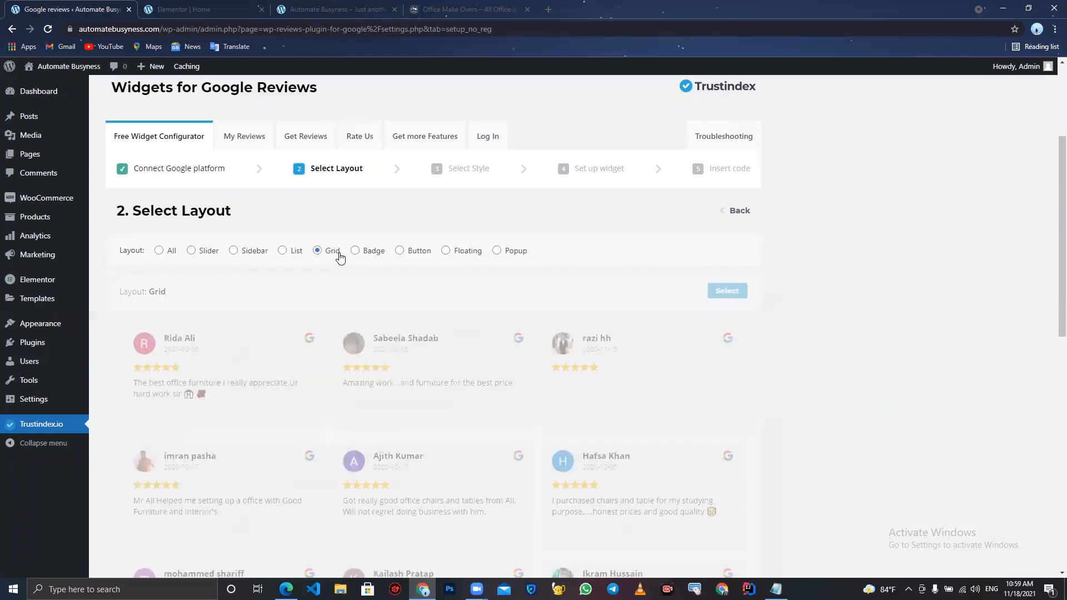
{"action": "left_click", "coordinate": [372, 253]}
{"action": "left_click", "coordinate": [420, 251]}
{"action": "left_click", "coordinate": [468, 253]}
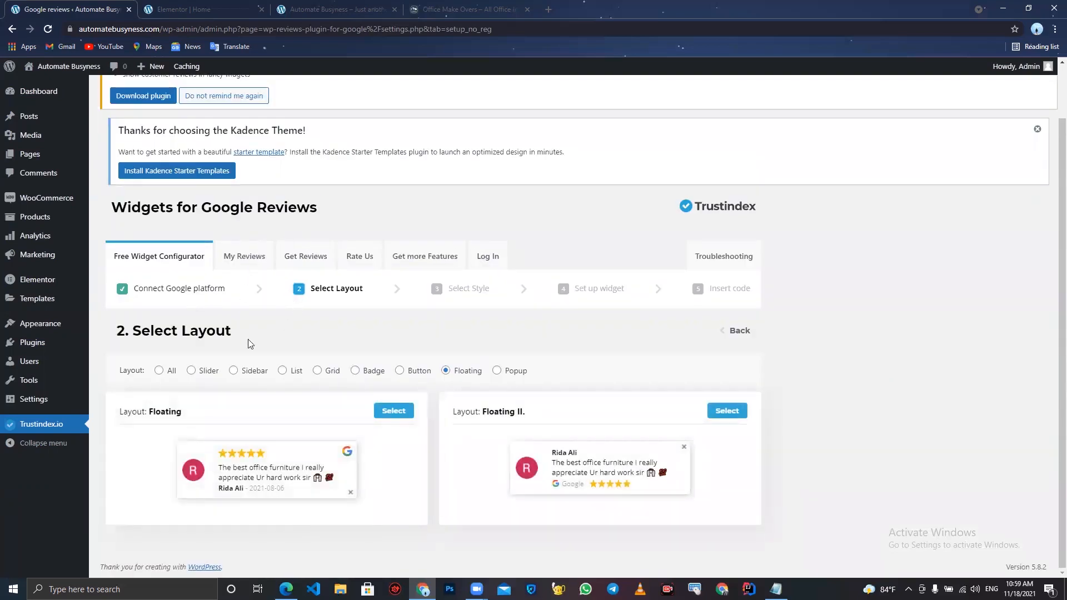
{"action": "left_click", "coordinate": [159, 371]}
{"action": "scroll", "coordinate": [162, 375], "scroll_direction": "down", "scroll_amount": 2}
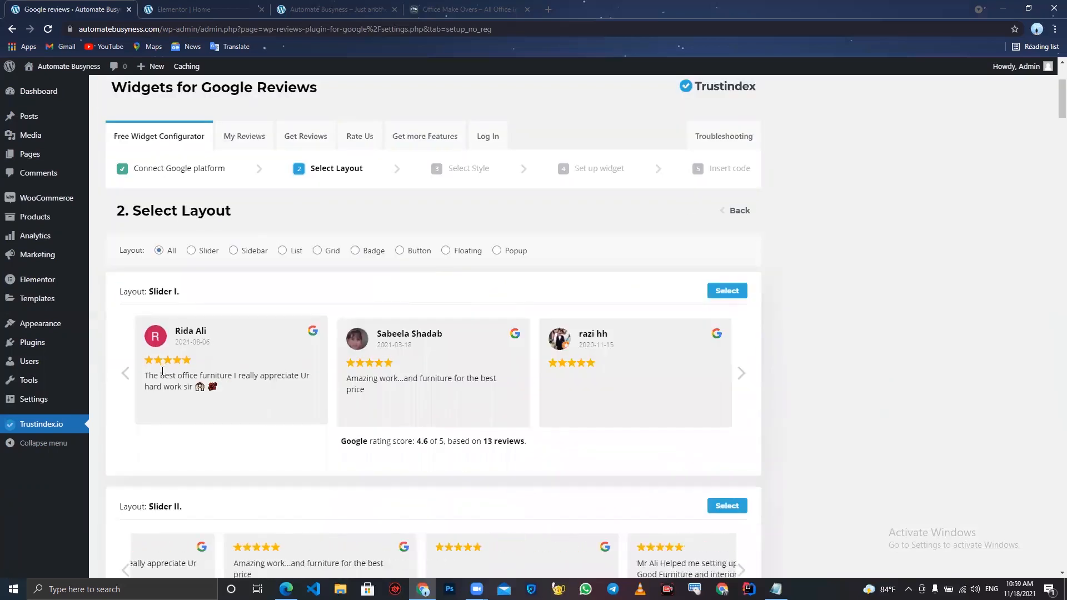
{"action": "left_click", "coordinate": [727, 411]}
- Preview the available widget styles and select the Light background style
{"action": "scroll", "coordinate": [730, 294], "scroll_direction": "down", "scroll_amount": 2}
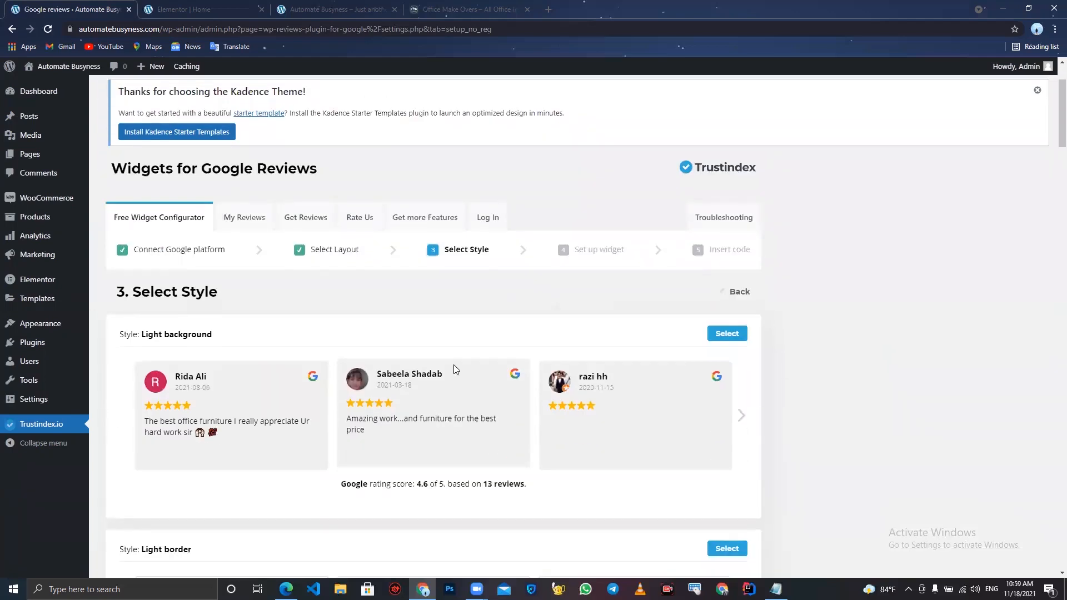
{"action": "scroll", "coordinate": [639, 479], "scroll_direction": "down", "scroll_amount": 1}
{"action": "scroll", "coordinate": [639, 479], "scroll_direction": "down", "scroll_amount": 2}
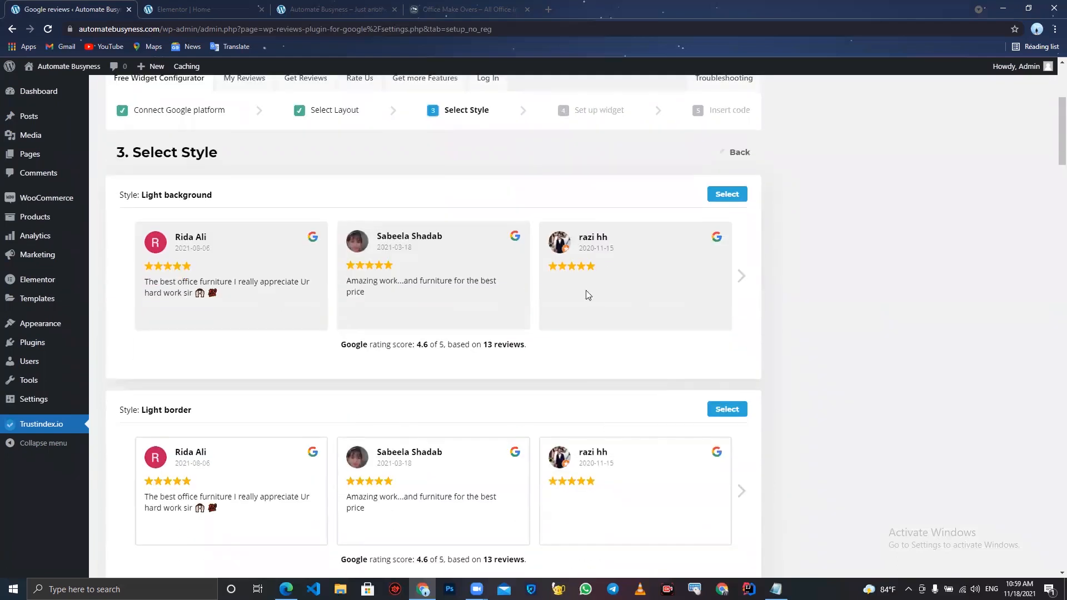
{"action": "left_click", "coordinate": [742, 275]}
{"action": "left_click", "coordinate": [743, 276]}
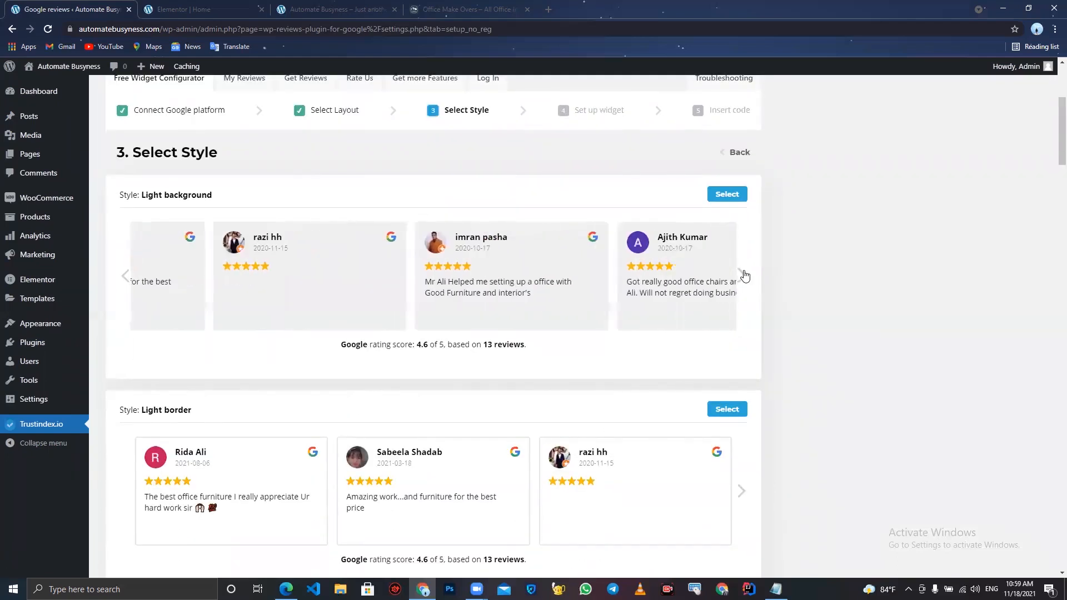
{"action": "scroll", "coordinate": [439, 400], "scroll_direction": "down", "scroll_amount": 2}
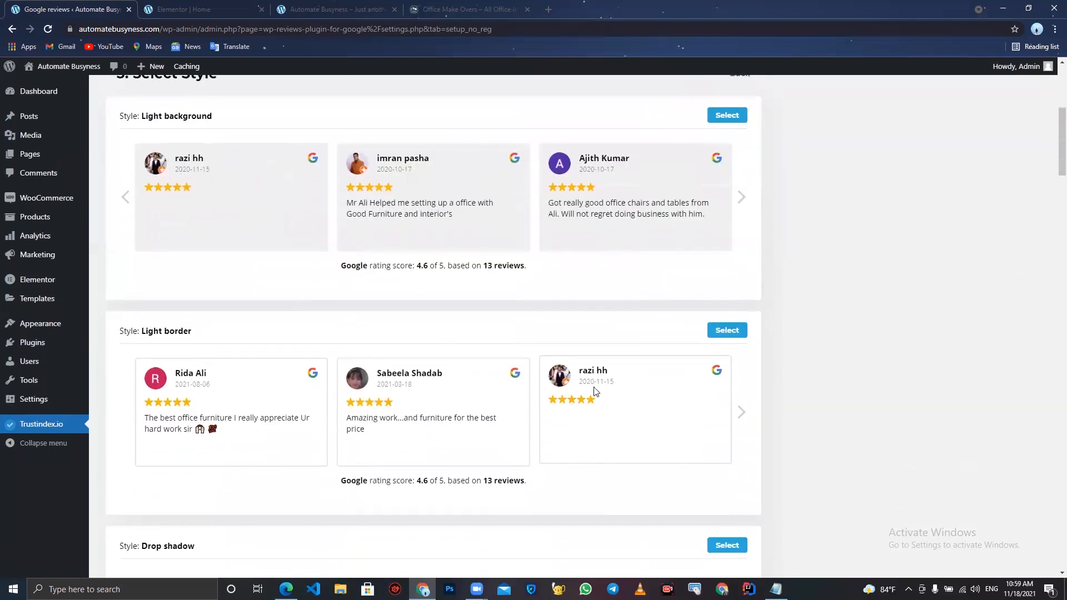
{"action": "scroll", "coordinate": [578, 392], "scroll_direction": "up", "scroll_amount": 3}
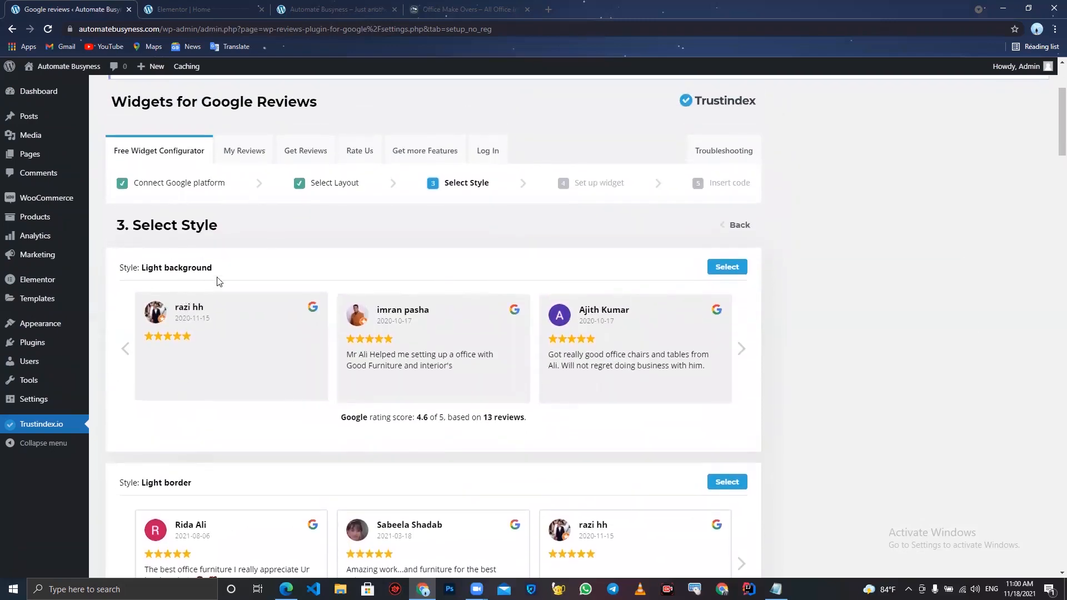
{"action": "scroll", "coordinate": [350, 405], "scroll_direction": "down", "scroll_amount": 2}
{"action": "scroll", "coordinate": [510, 217], "scroll_direction": "down", "scroll_amount": 1}
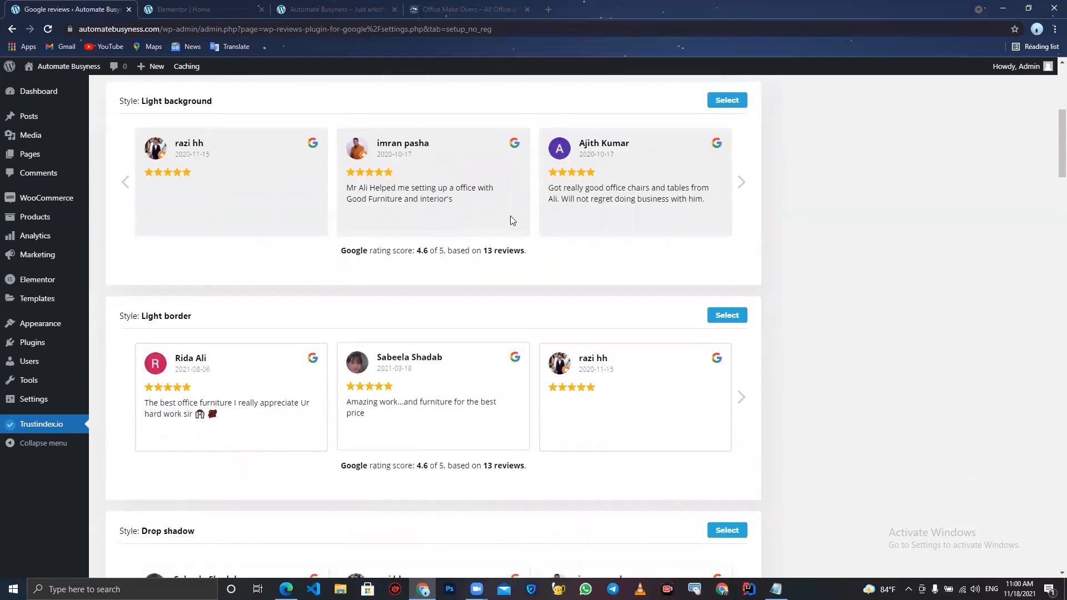
{"action": "scroll", "coordinate": [512, 213], "scroll_direction": "up", "scroll_amount": 3}
{"action": "left_click", "coordinate": [728, 254]}
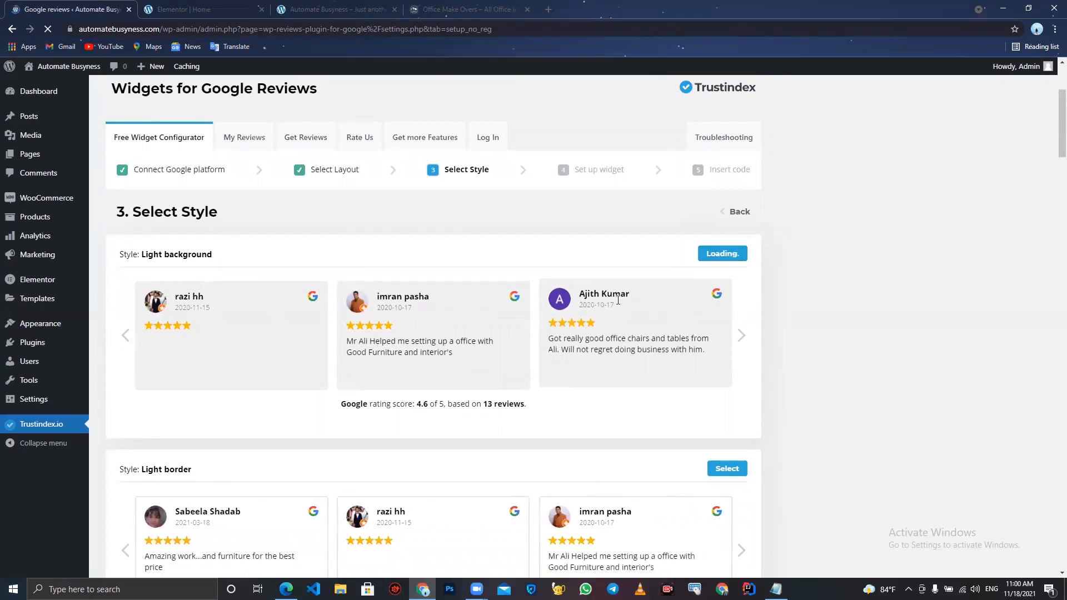
- Examine the widget settings' rating filter, language and date format options
{"action": "scroll", "coordinate": [565, 375], "scroll_direction": "down", "scroll_amount": 2}
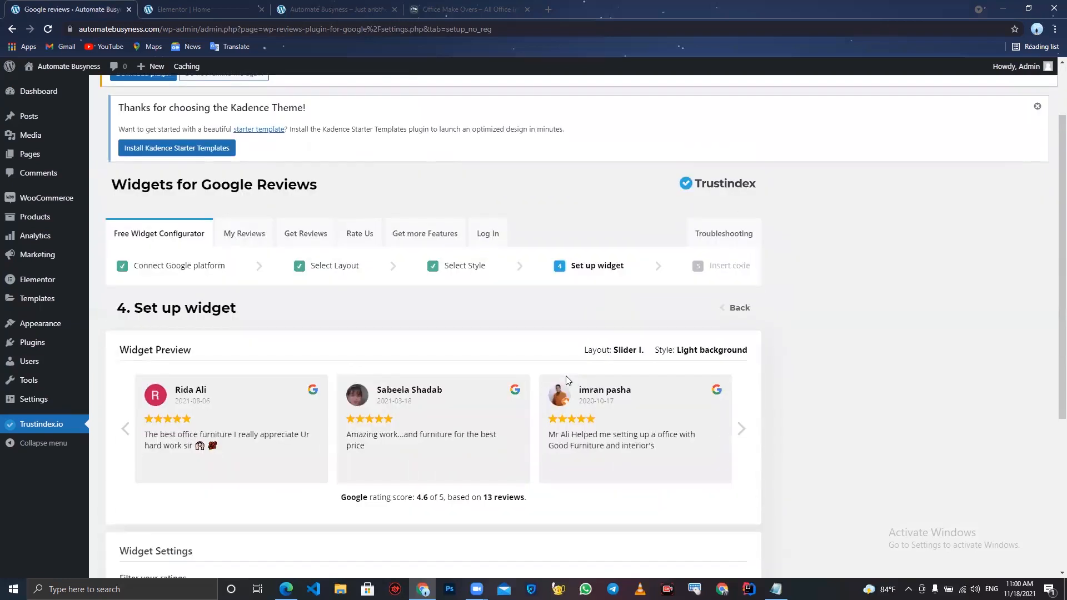
{"action": "scroll", "coordinate": [565, 375], "scroll_direction": "down", "scroll_amount": 5}
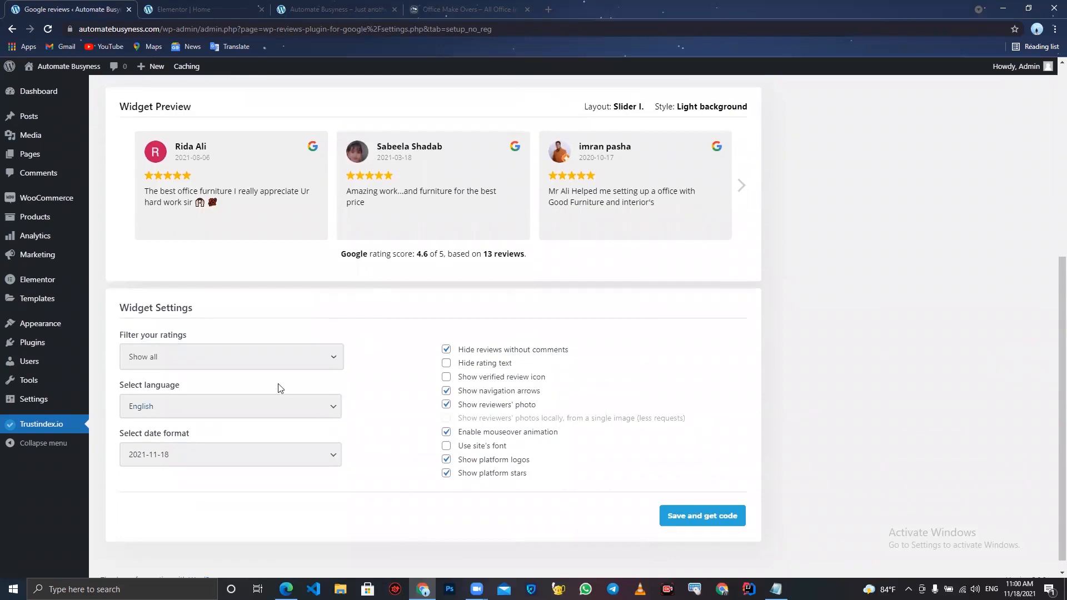
{"action": "left_click", "coordinate": [264, 361]}
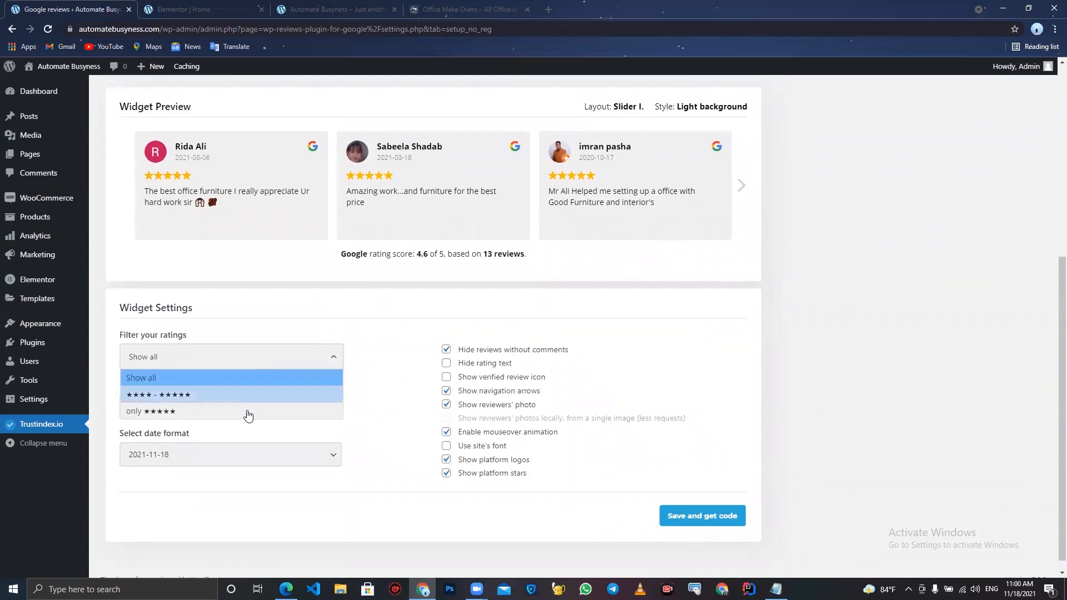
{"action": "left_click", "coordinate": [389, 445]}
{"action": "left_click", "coordinate": [281, 406]}
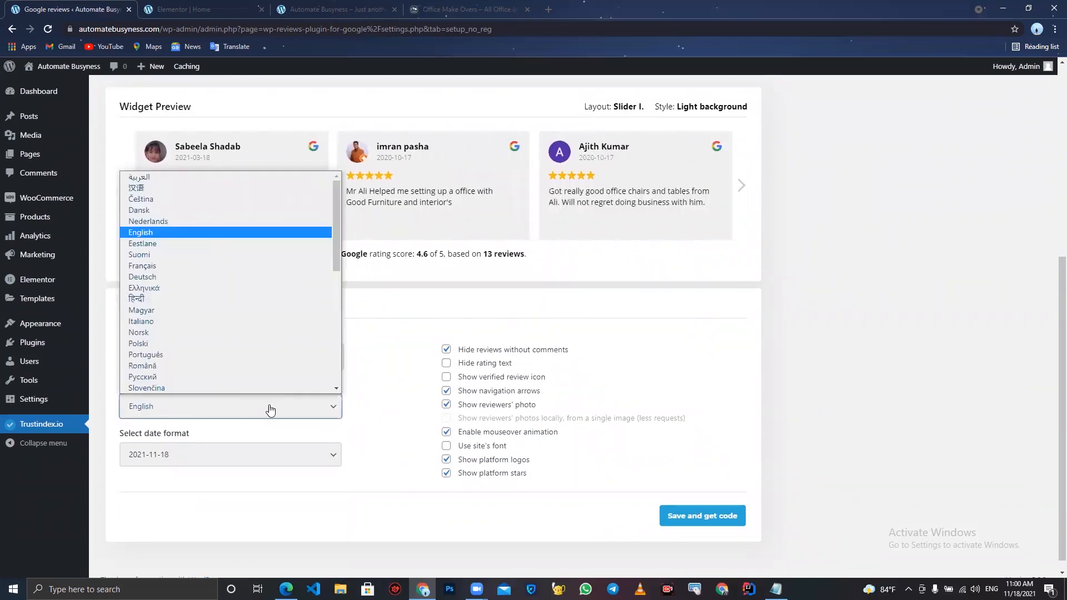
{"action": "left_click", "coordinate": [357, 450]}
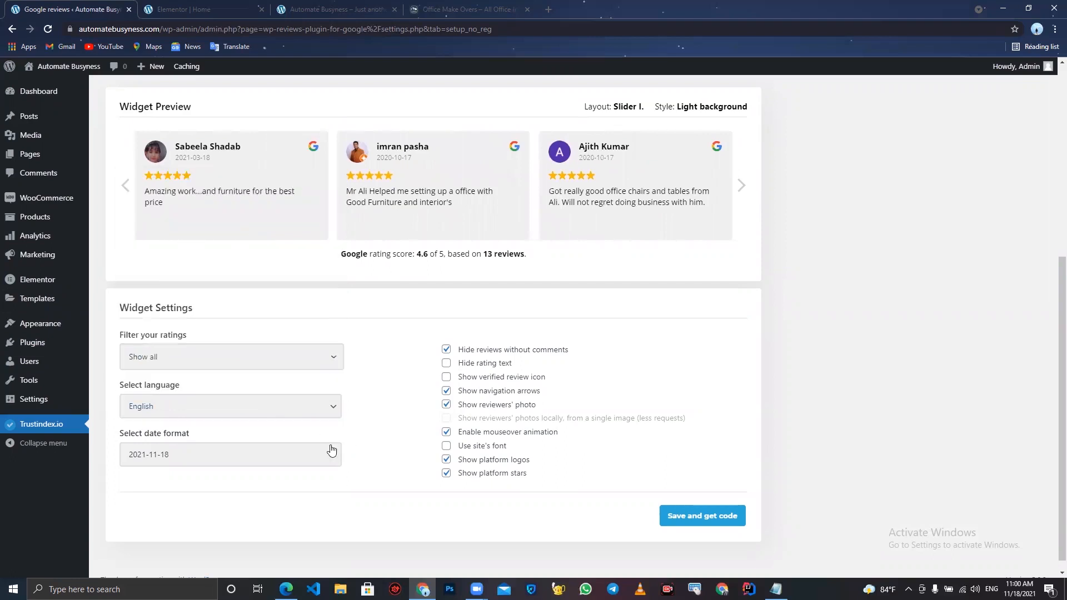
{"action": "left_click", "coordinate": [302, 456]}
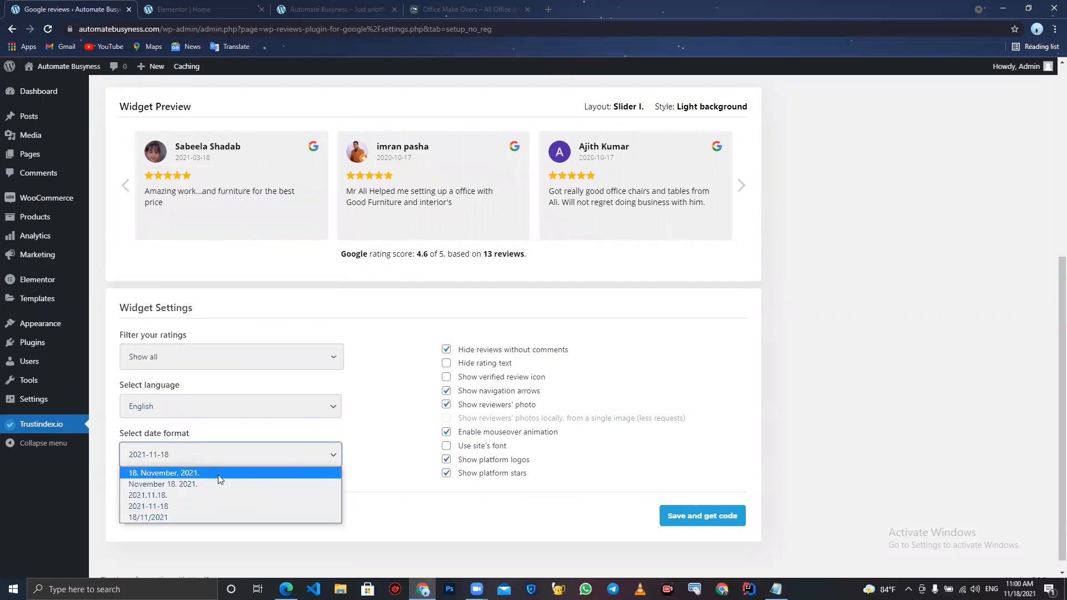
{"action": "left_click", "coordinate": [390, 472]}
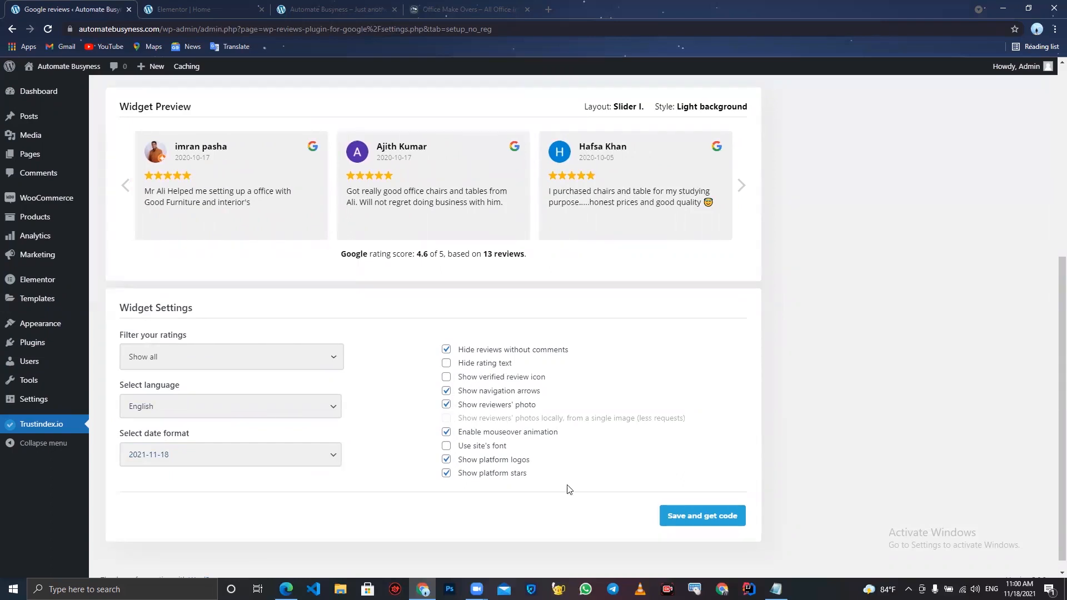
- Save the Trustindex widget settings and copy the generated shortcode [trustindex no-registration=google]
{"action": "left_click", "coordinate": [686, 517]}
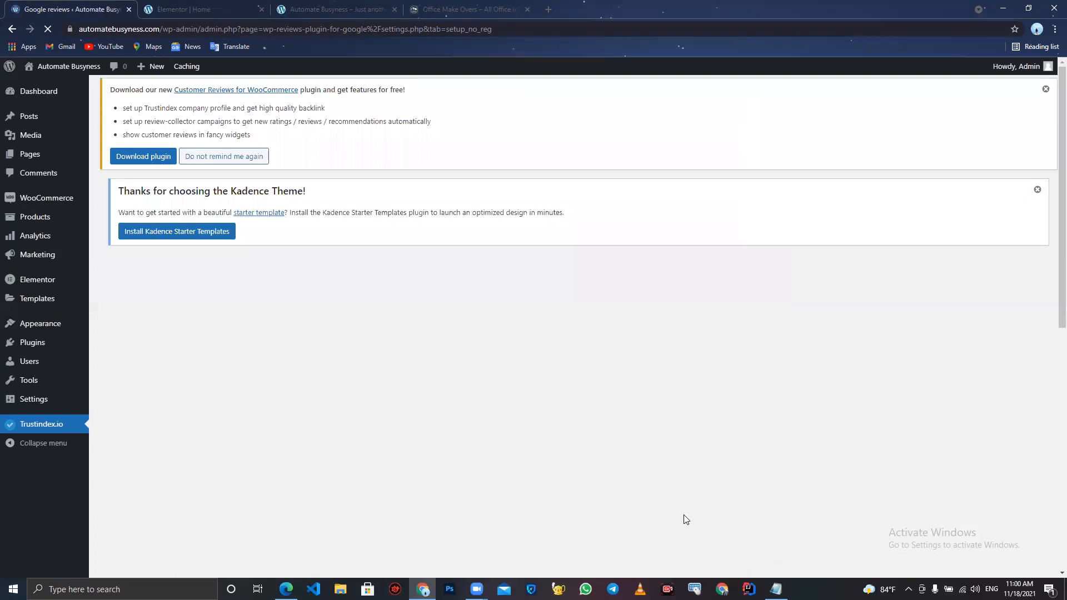
{"action": "scroll", "coordinate": [657, 400], "scroll_direction": "down", "scroll_amount": 3}
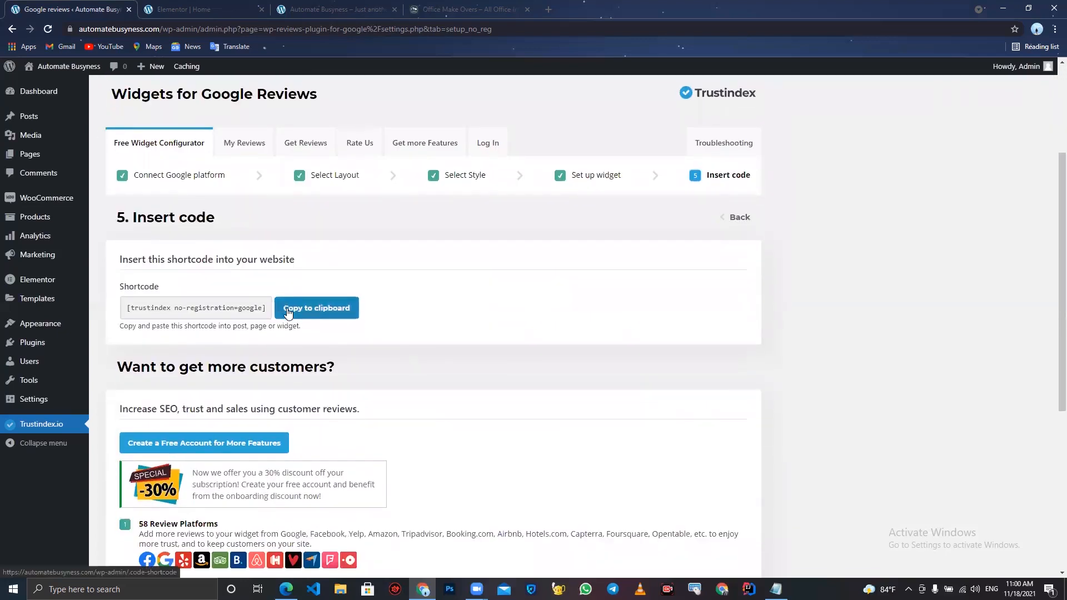
{"action": "left_click", "coordinate": [287, 311]}
{"action": "key", "text": "ctrl+a"}
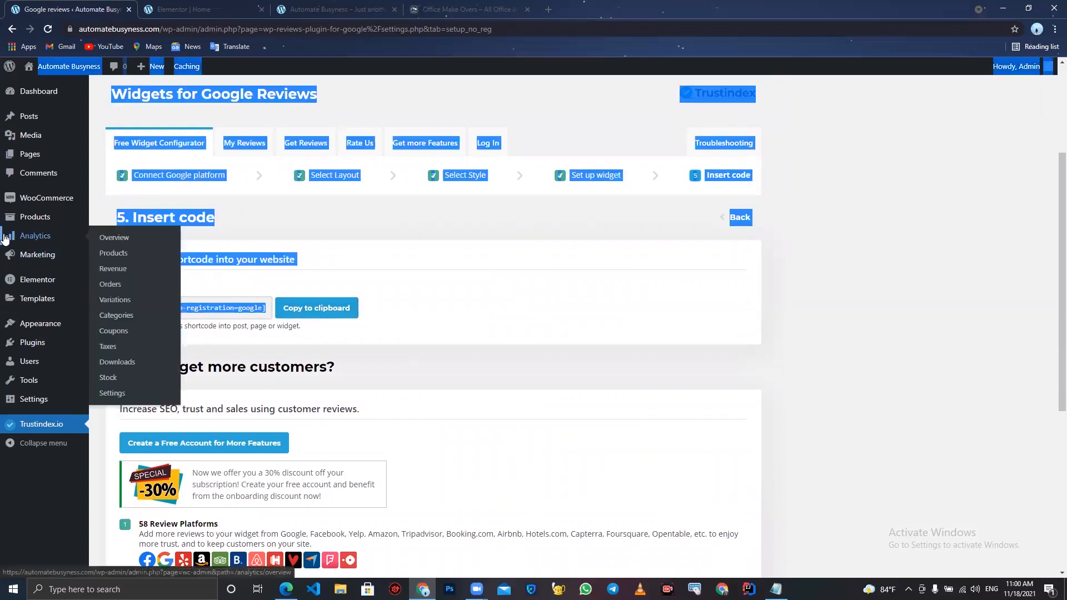
{"action": "left_click", "coordinate": [243, 318]}
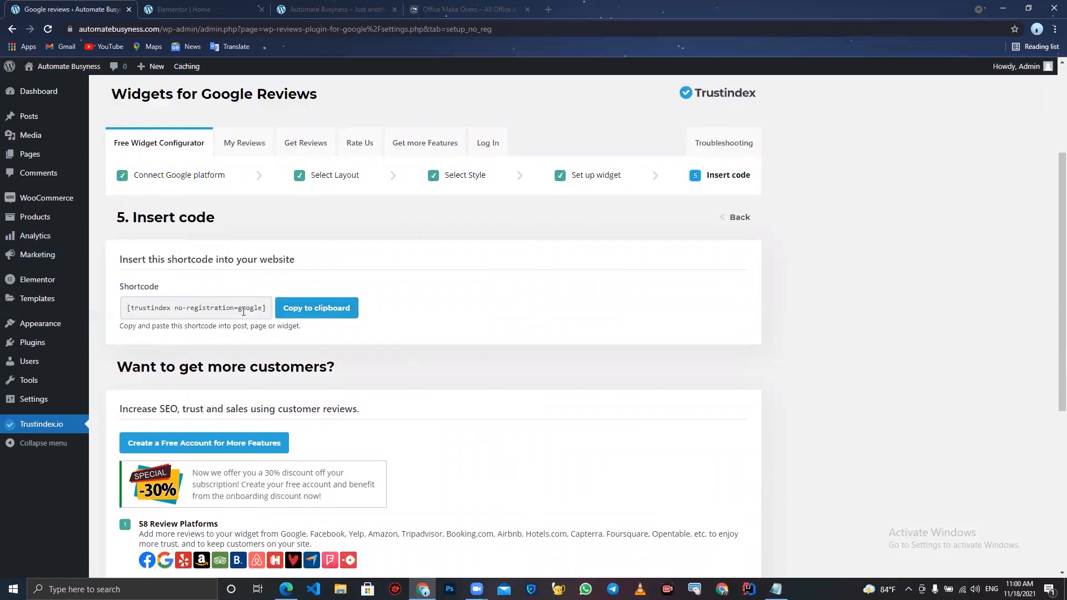
{"action": "key", "text": "ctrl+a"}
{"action": "left_click", "coordinate": [243, 311]}
{"action": "left_click", "coordinate": [316, 308]}
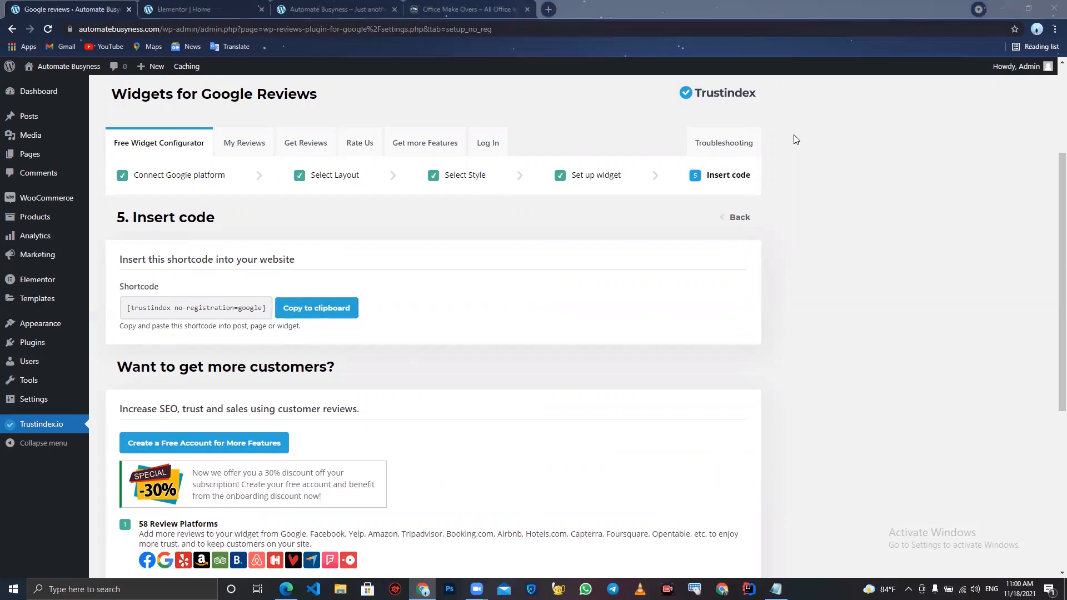
- Add a Shortcode widget below the Testimonials heading, paste the Trustindex shortcode into it and update the page
{"action": "left_click", "coordinate": [196, 5]}
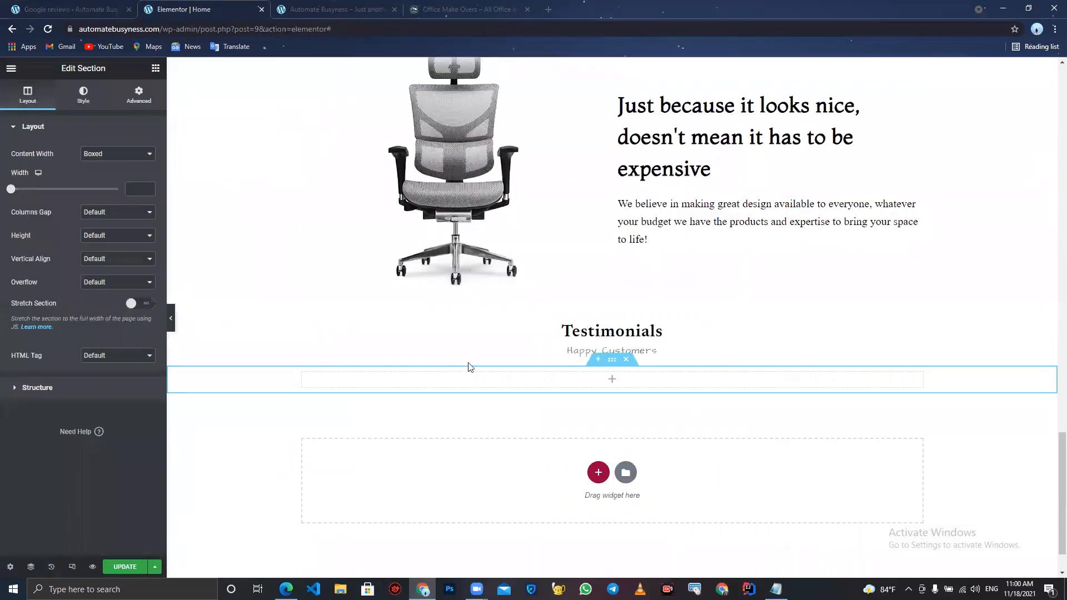
{"action": "left_click", "coordinate": [156, 68]}
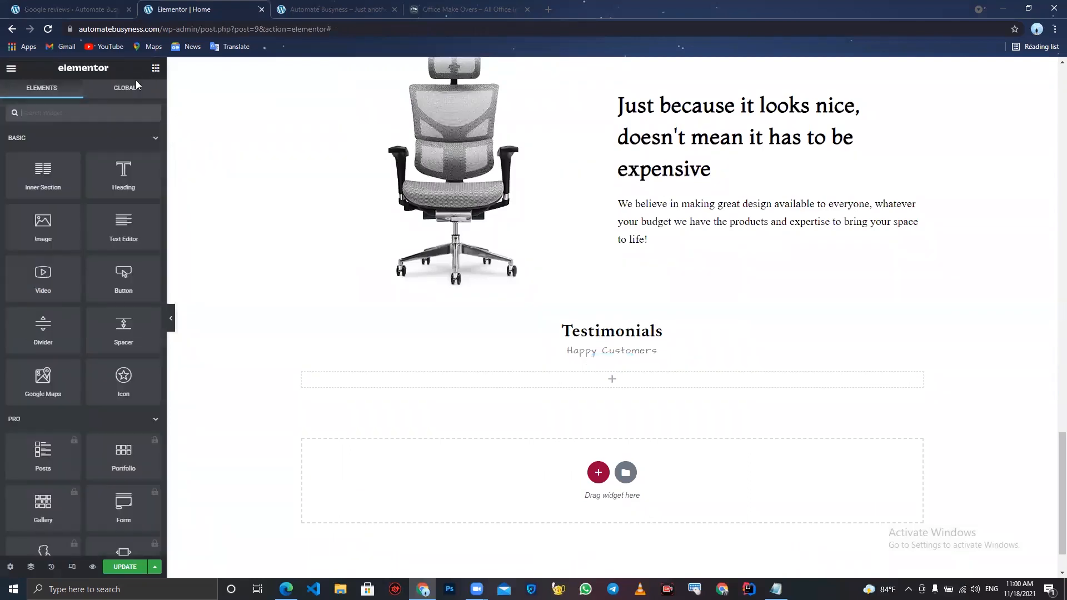
{"action": "type", "text": "sh"}
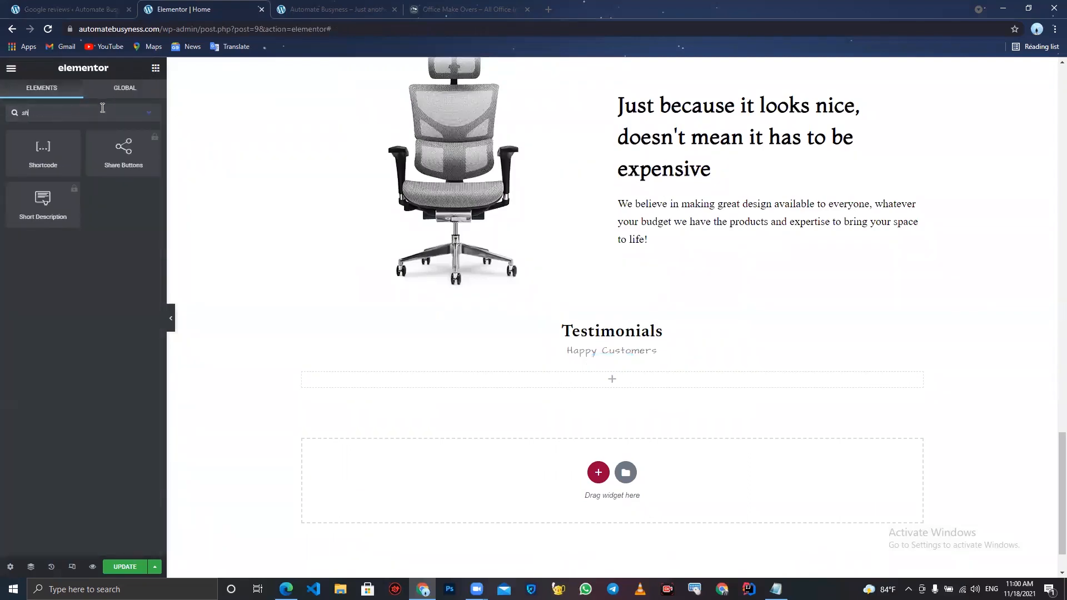
{"action": "left_click_drag", "start_coordinate": [43, 158], "coordinate": [595, 389]}
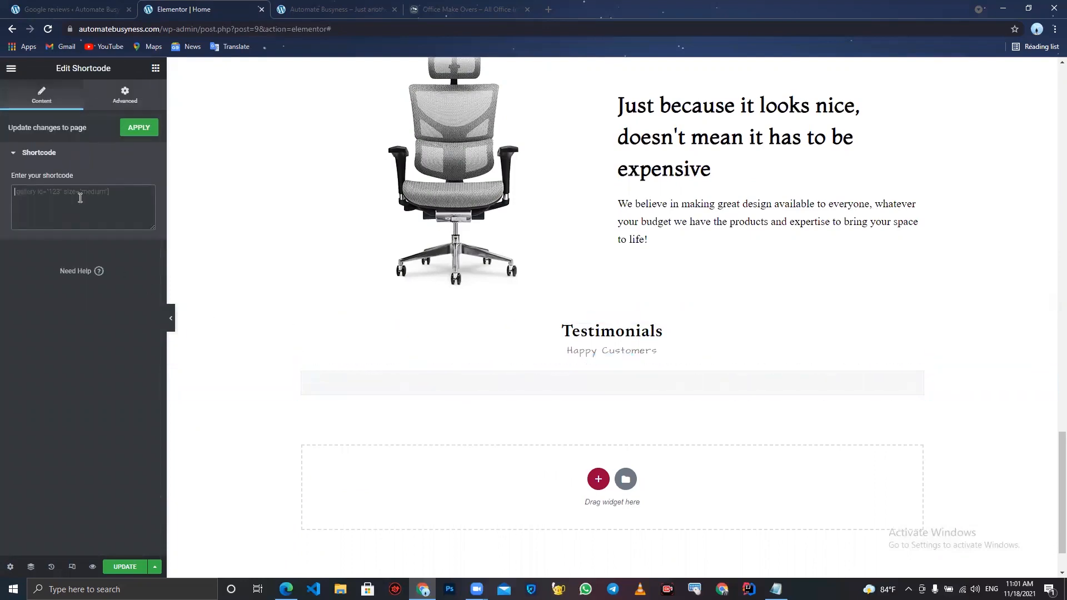
{"action": "key", "text": "ctrl+v"}
{"action": "left_click", "coordinate": [114, 566]}
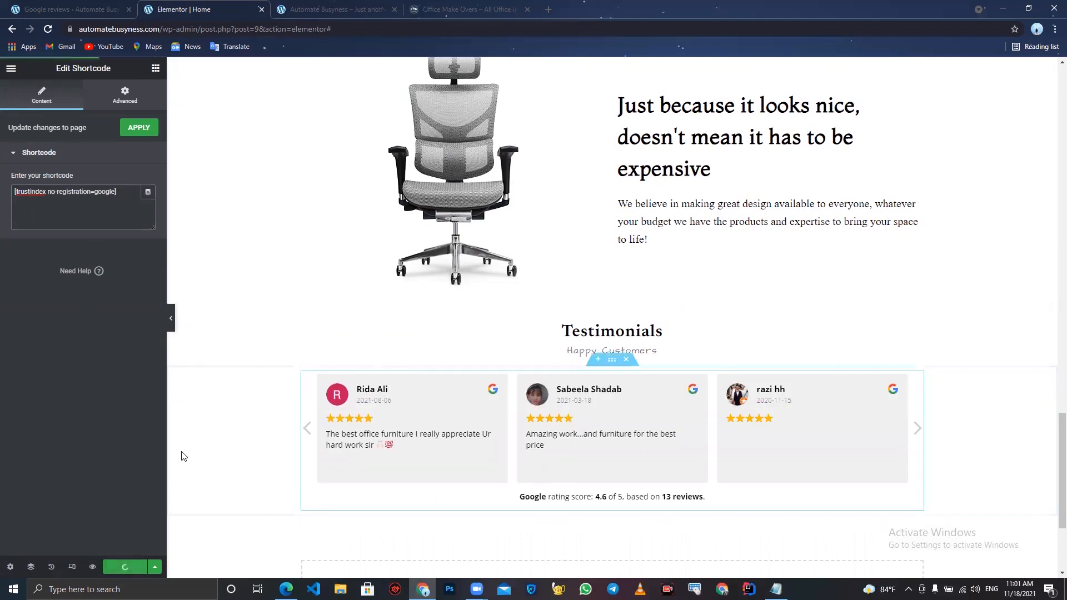
- Review the live Office Make Over site's sections below the testimonials slider
{"action": "scroll", "coordinate": [189, 444], "scroll_direction": "down", "scroll_amount": 3}
{"action": "left_click", "coordinate": [467, 9]}
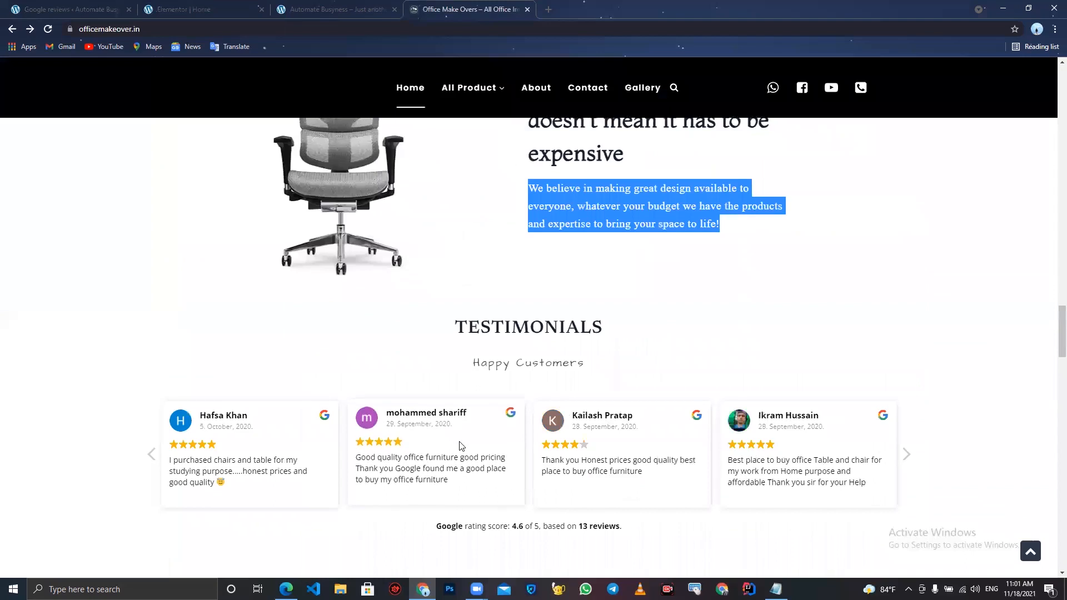
{"action": "scroll", "coordinate": [459, 399], "scroll_direction": "down", "scroll_amount": 6}
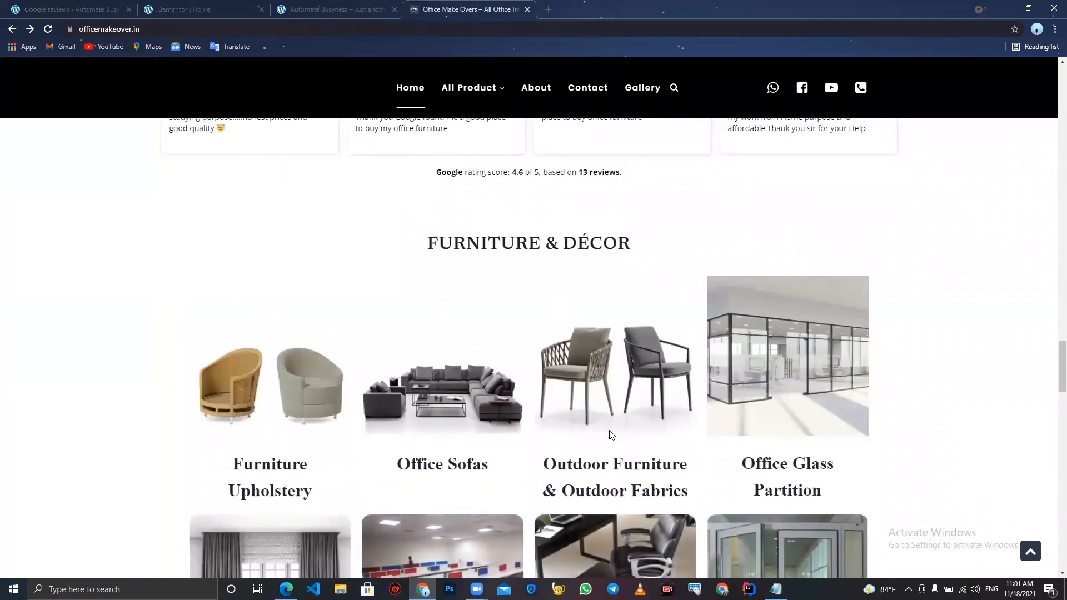
{"action": "scroll", "coordinate": [609, 430], "scroll_direction": "down", "scroll_amount": 2}
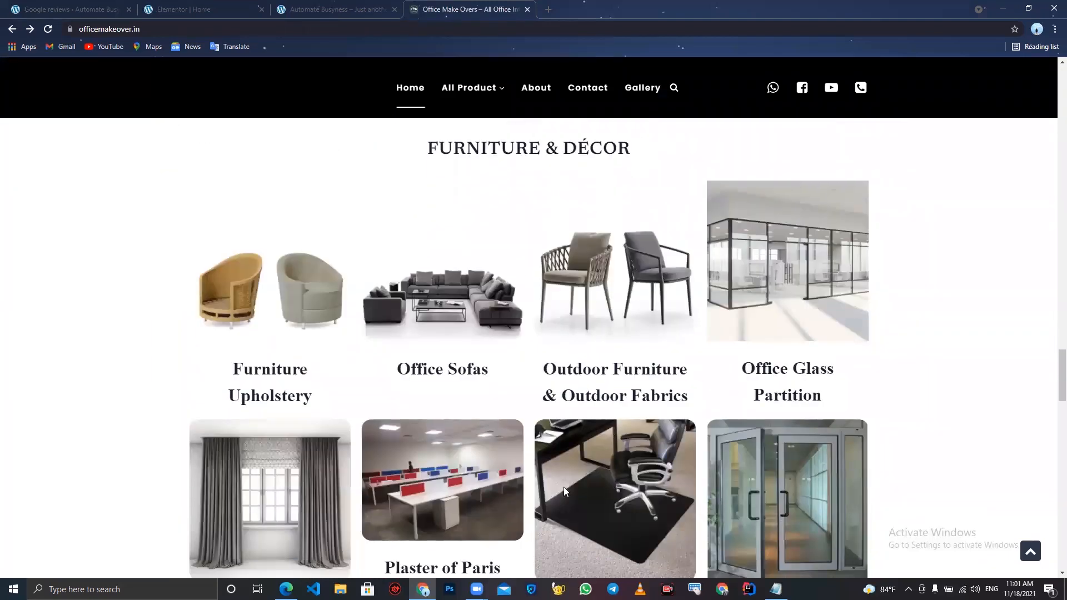
{"action": "scroll", "coordinate": [689, 372], "scroll_direction": "down", "scroll_amount": 4}
{"action": "scroll", "coordinate": [689, 373], "scroll_direction": "up", "scroll_amount": 3}
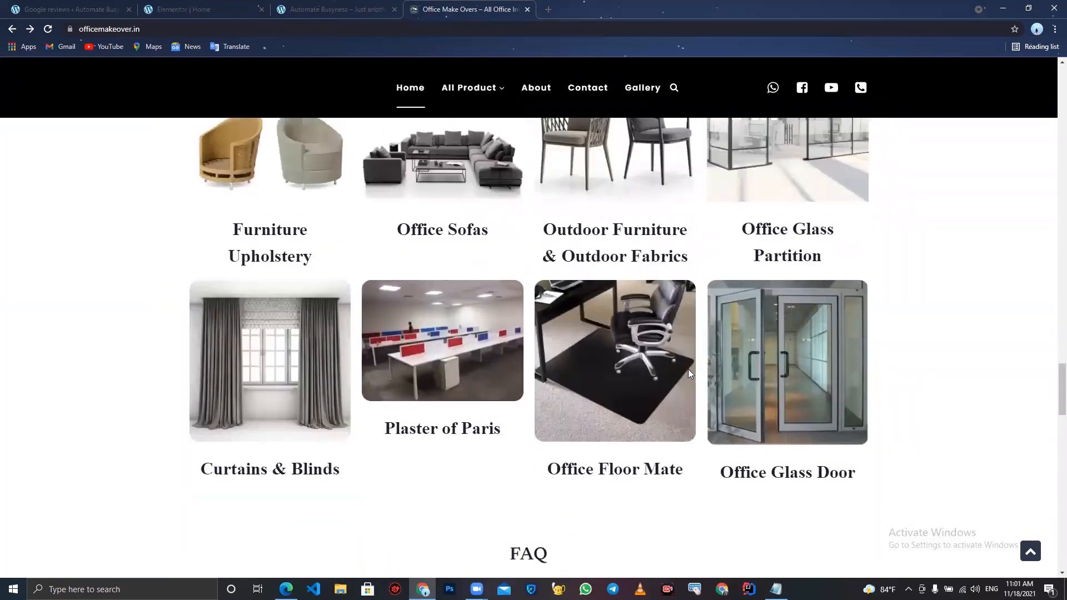
{"action": "scroll", "coordinate": [689, 373], "scroll_direction": "up", "scroll_amount": 1}
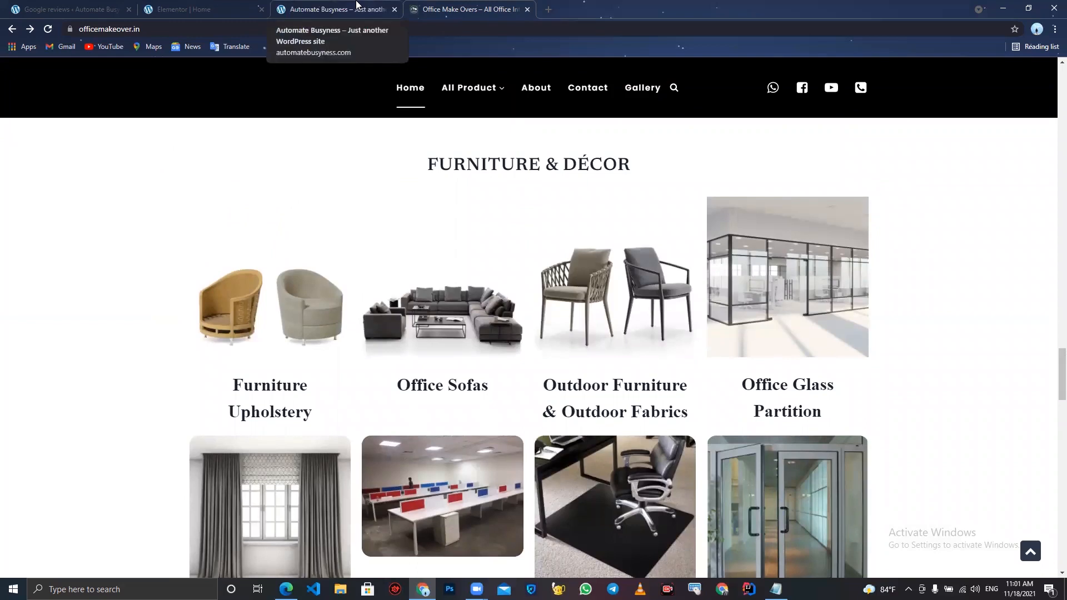
- Add a new one-column section below the testimonials reviews widget
{"action": "left_click", "coordinate": [183, 9]}
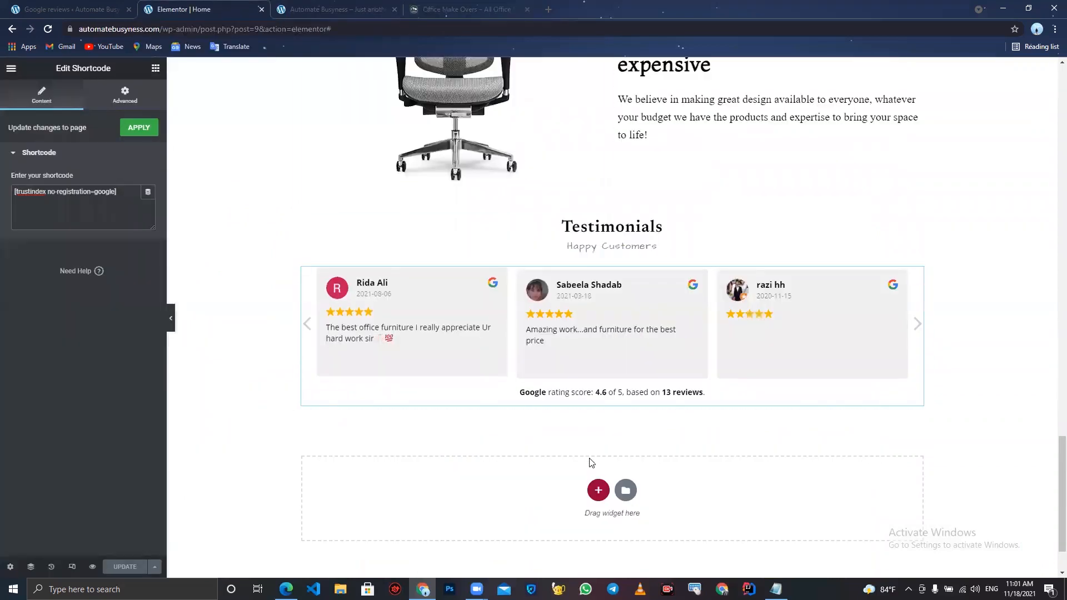
{"action": "right_click", "coordinate": [598, 483]}
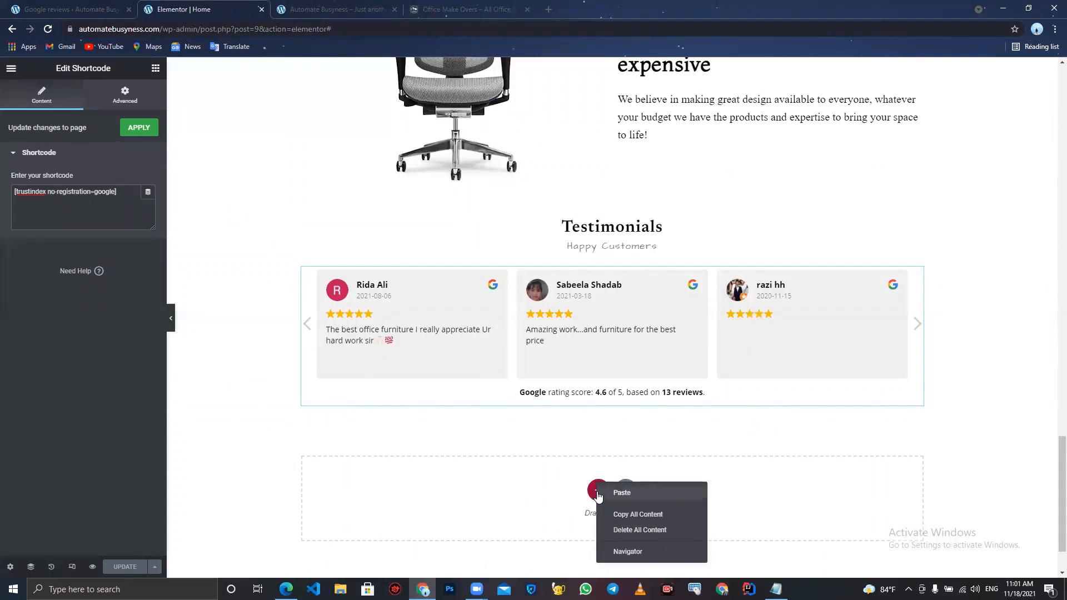
{"action": "left_click", "coordinate": [598, 495]}
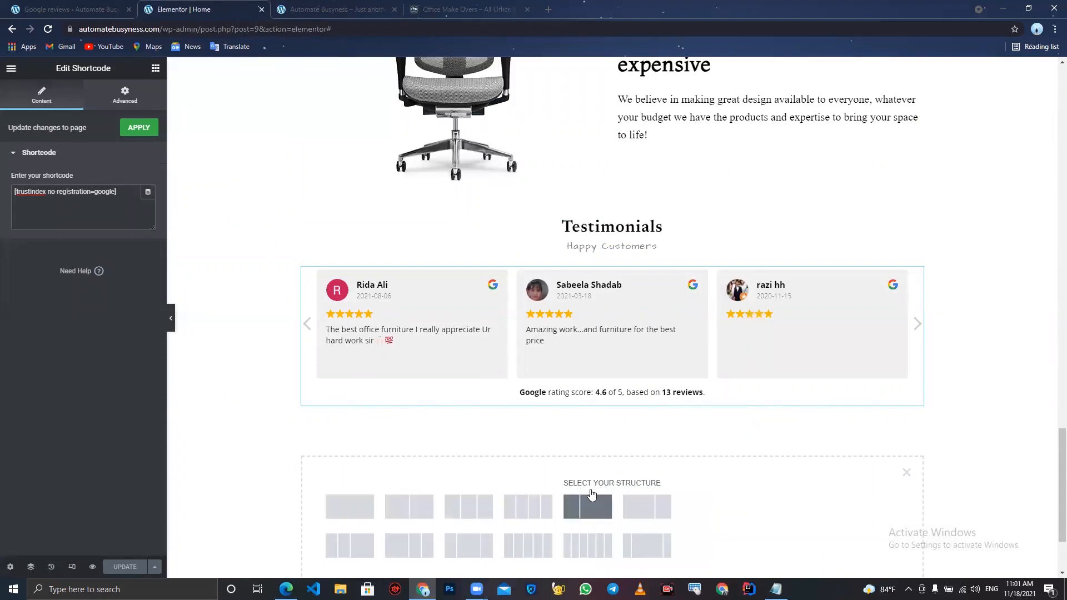
{"action": "left_click", "coordinate": [342, 501]}
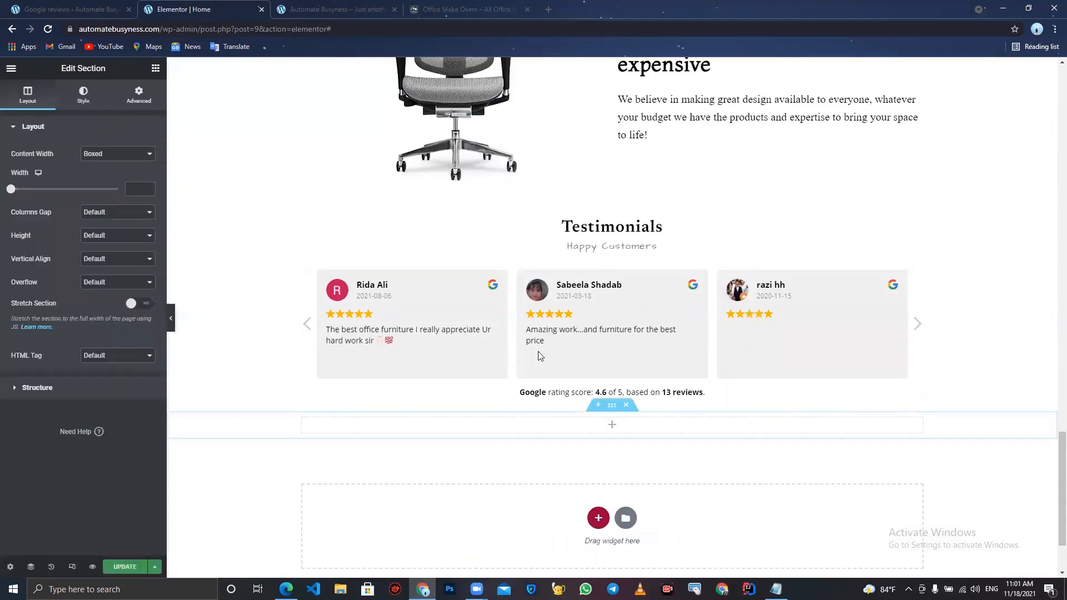
- Duplicate the Testimonials heading and move the copy into the new section
{"action": "right_click", "coordinate": [579, 232]}
{"action": "left_click", "coordinate": [617, 258]}
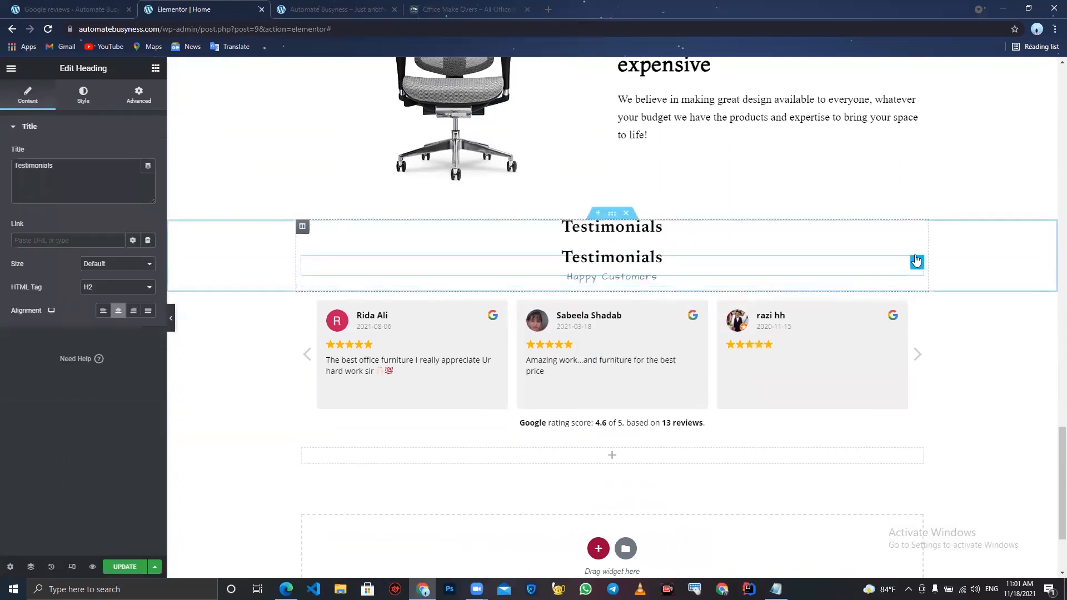
{"action": "left_click_drag", "start_coordinate": [918, 264], "coordinate": [610, 437]}
- Replace the copied heading's title with "FURNITURE & DÉCOR" copied from the live site
{"action": "left_click", "coordinate": [85, 164]}
{"action": "key", "text": "ctrl+a"}
{"action": "key", "text": "BackSpace"}
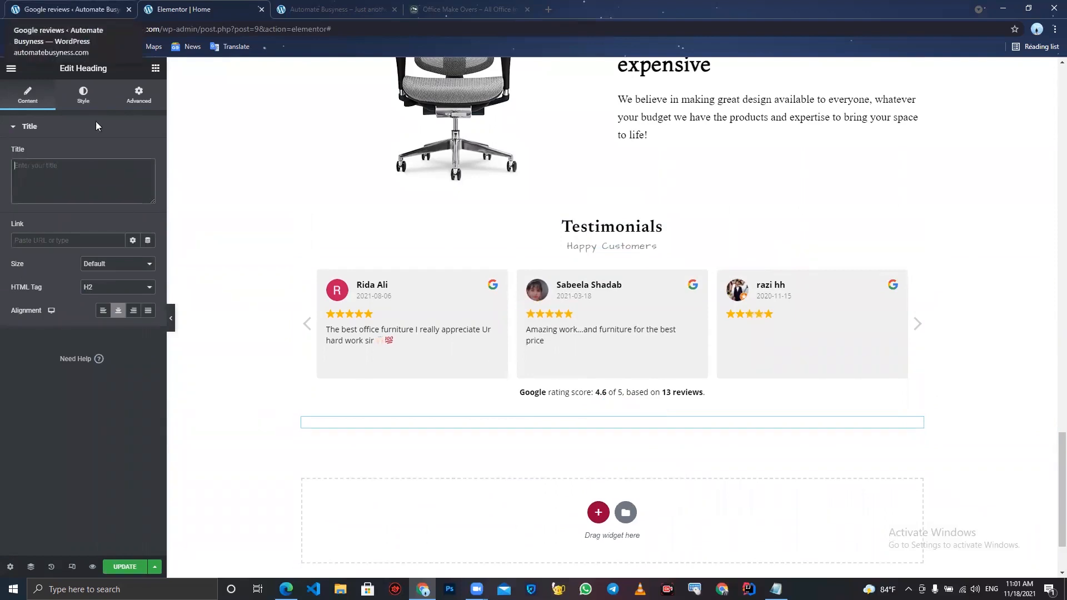
{"action": "left_click", "coordinate": [507, 6]}
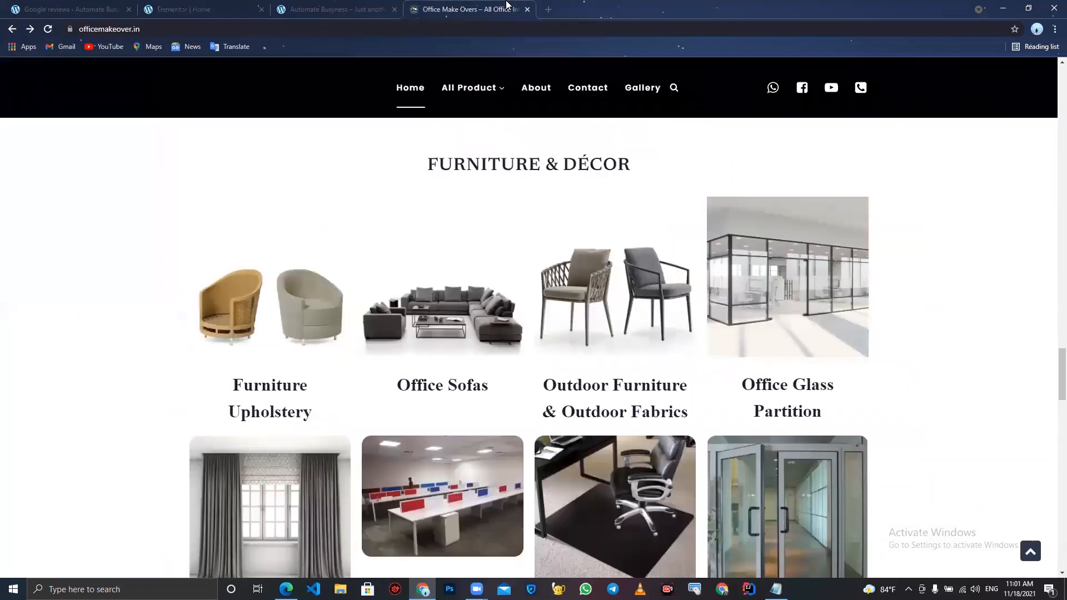
{"action": "left_click_drag", "start_coordinate": [637, 170], "coordinate": [421, 163]}
{"action": "key", "text": "ctrl+c"}
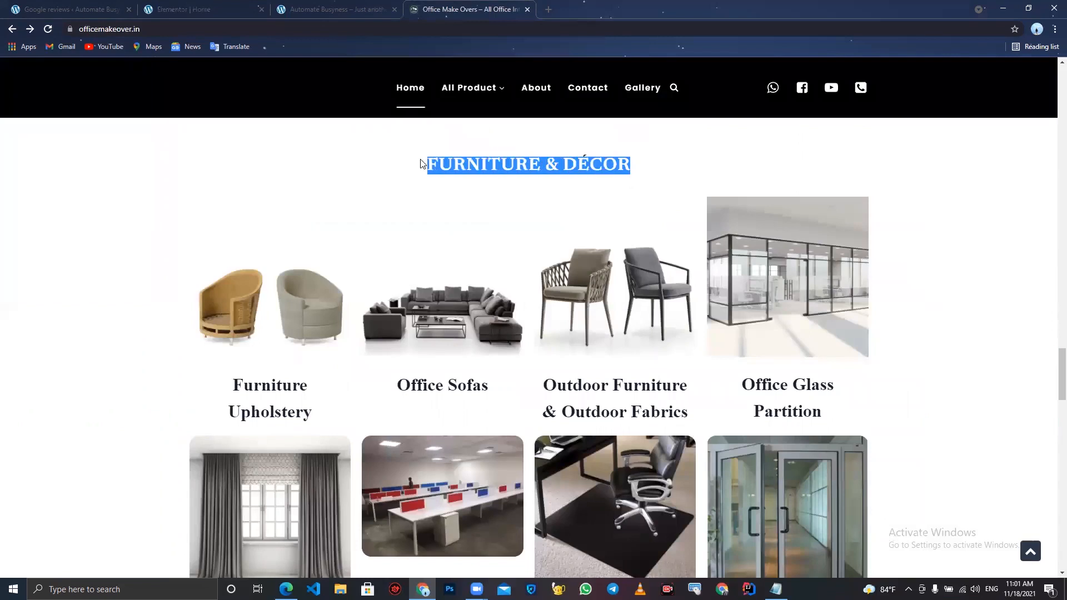
{"action": "left_click", "coordinate": [207, 5]}
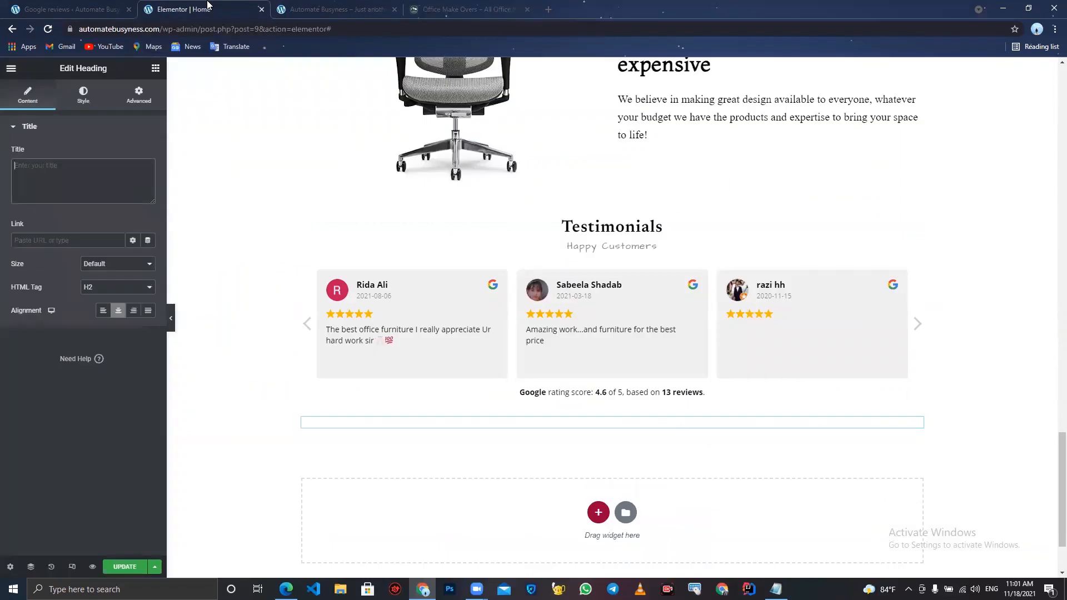
{"action": "key", "text": "ctrl+v"}
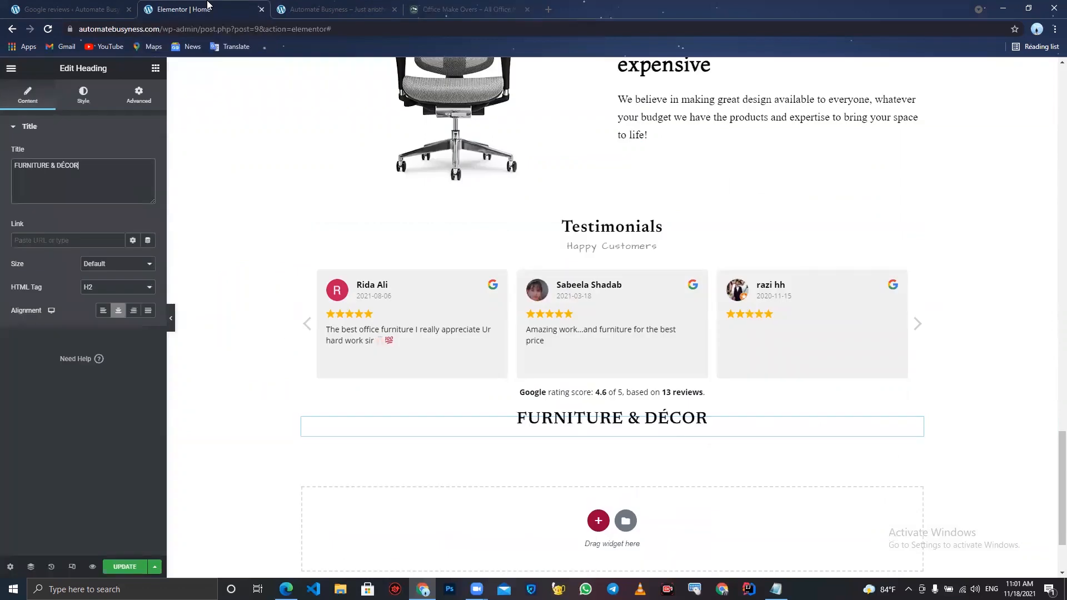
- Add a four-column section below the FURNITURE & DÉCOR heading
{"action": "left_click", "coordinate": [446, 6]}
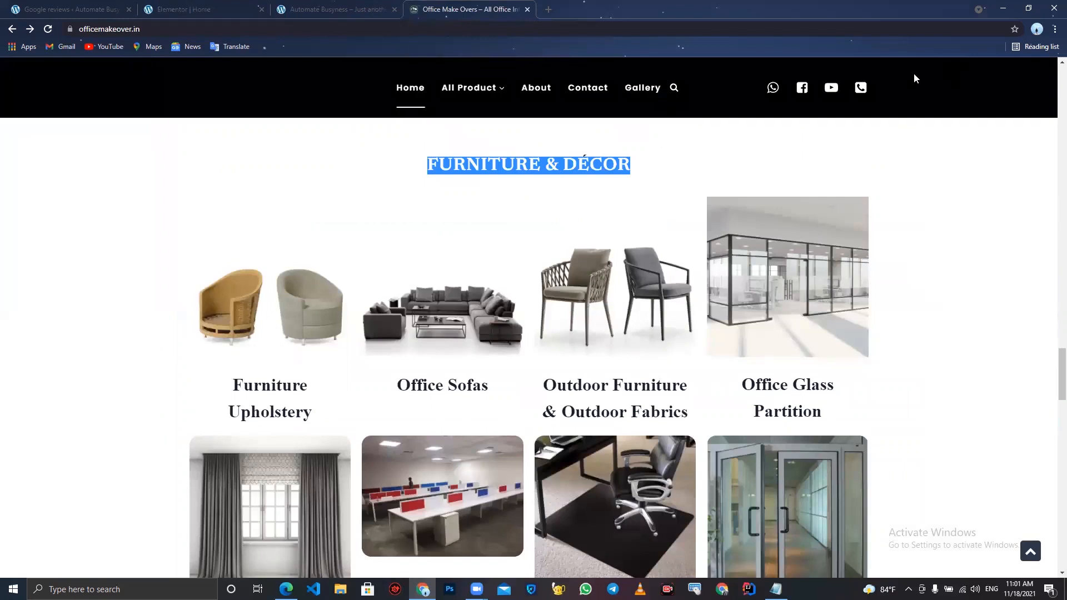
{"action": "left_click", "coordinate": [837, 28]}
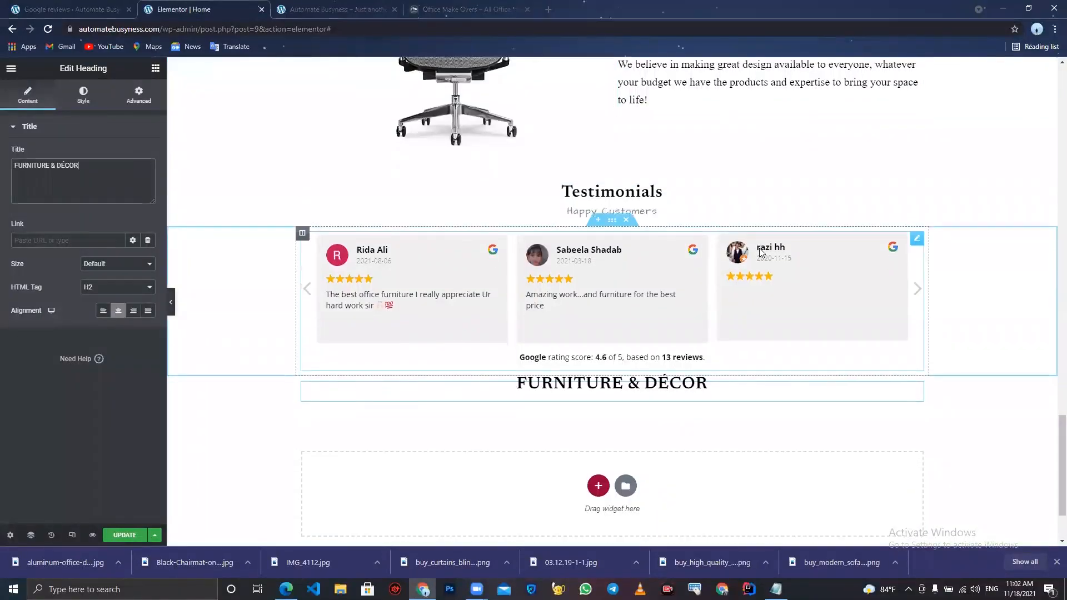
{"action": "scroll", "coordinate": [762, 253], "scroll_direction": "down", "scroll_amount": 2}
{"action": "left_click", "coordinate": [599, 384]}
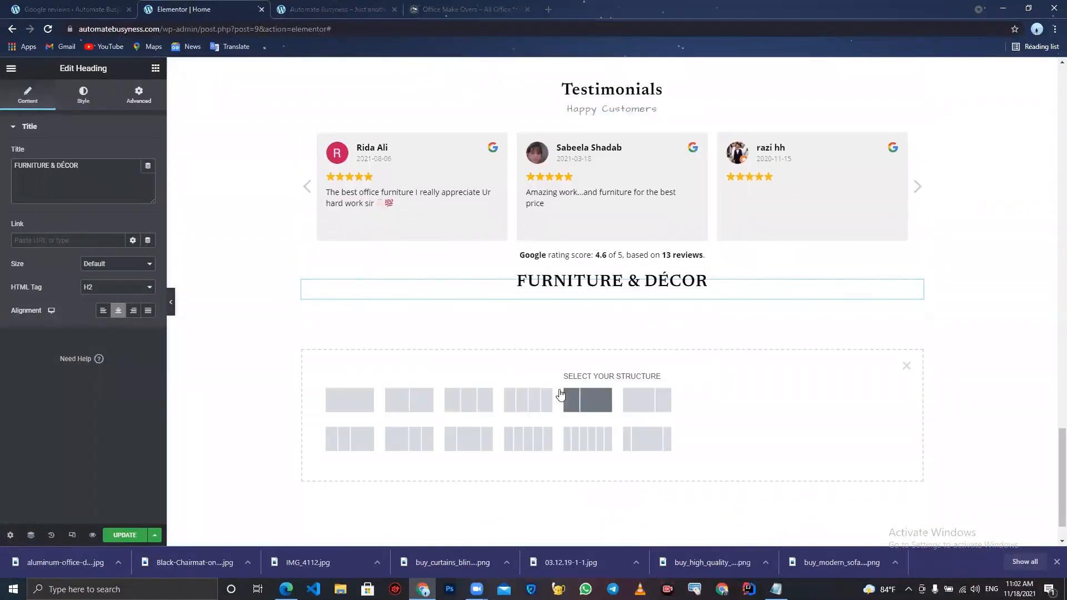
{"action": "left_click", "coordinate": [539, 405]}
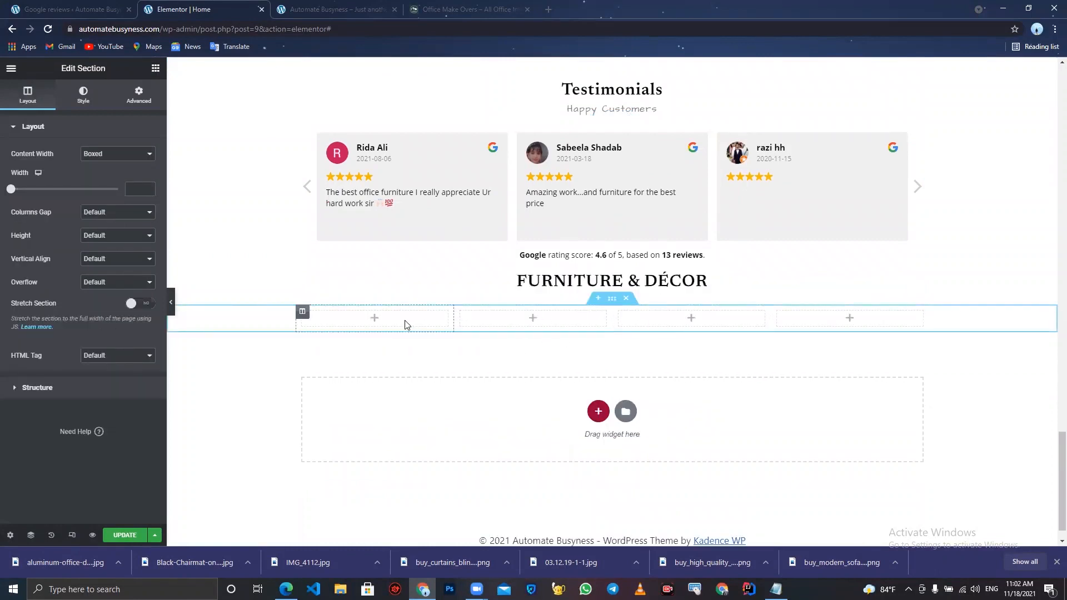
- Place an Image Box widget in the first column and remove its placeholder image
{"action": "left_click", "coordinate": [376, 322]}
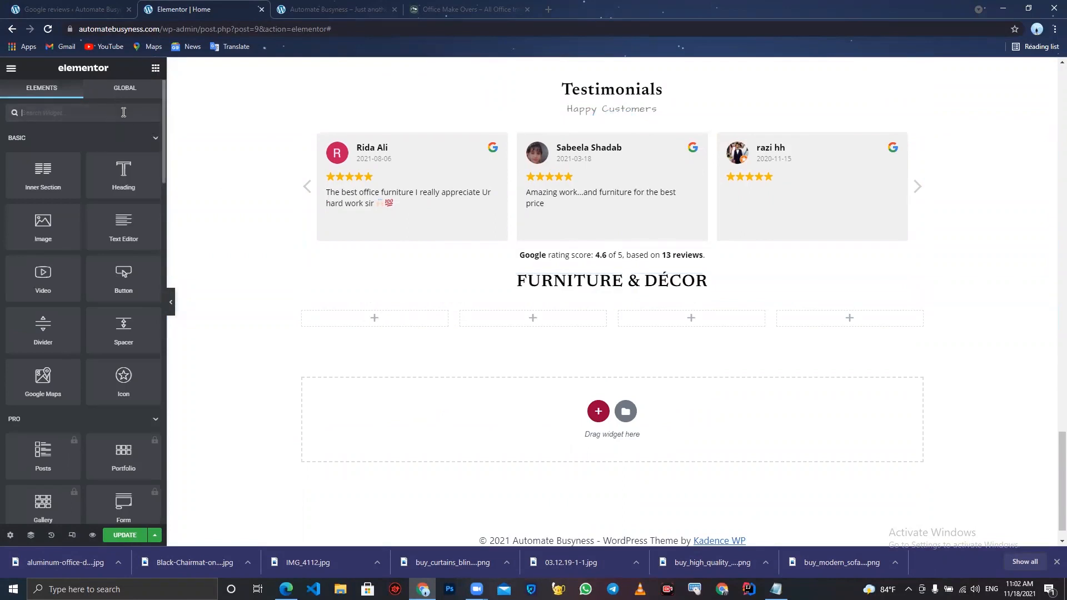
{"action": "type", "text": "image"}
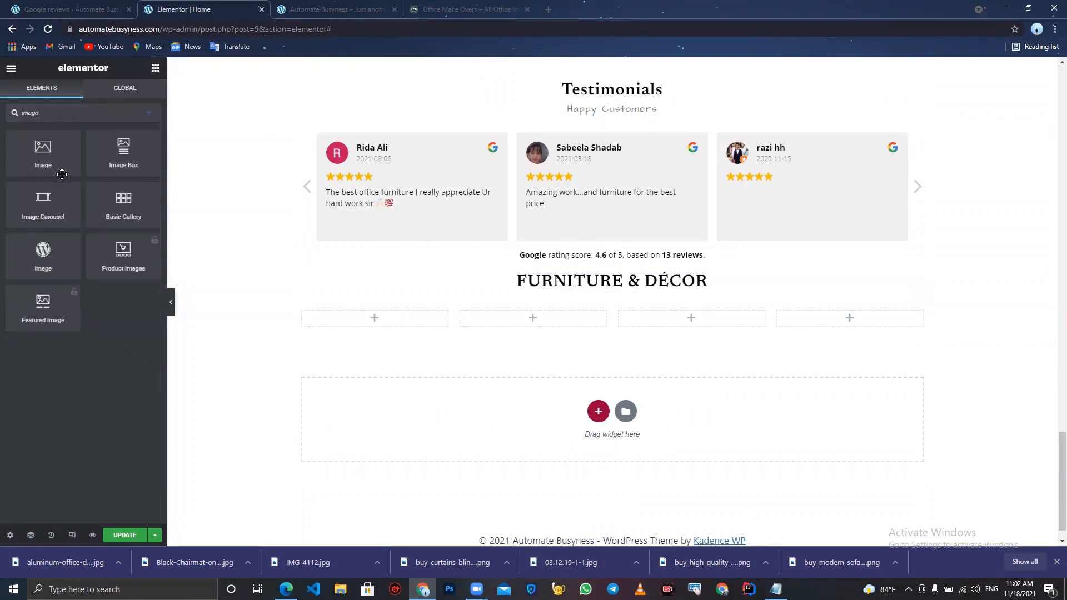
{"action": "left_click_drag", "start_coordinate": [104, 148], "coordinate": [332, 314]}
{"action": "mouse_move", "coordinate": [107, 189]}
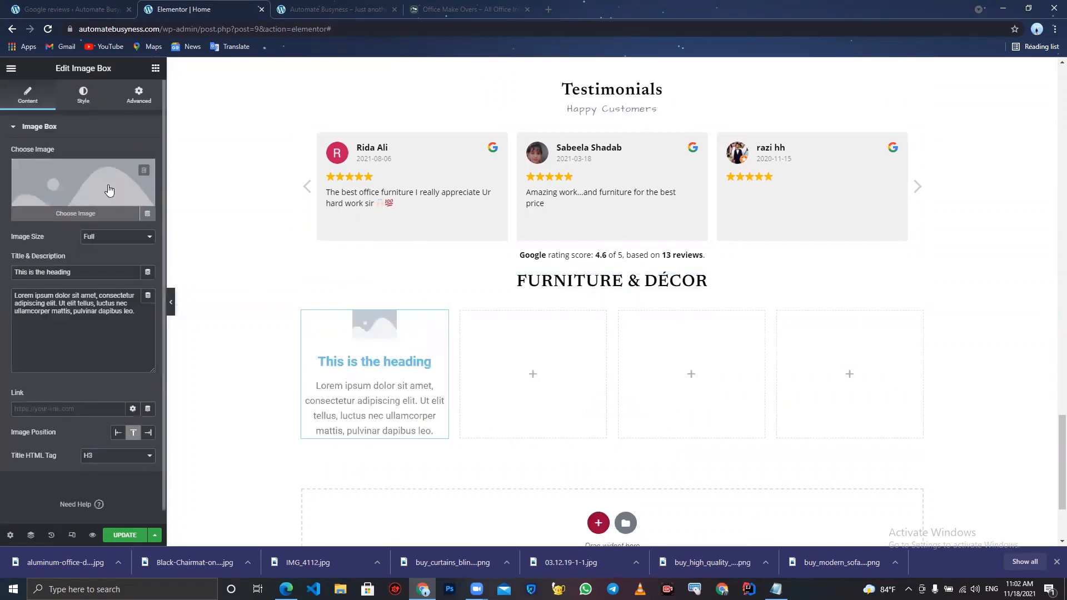
{"action": "left_click", "coordinate": [142, 173]}
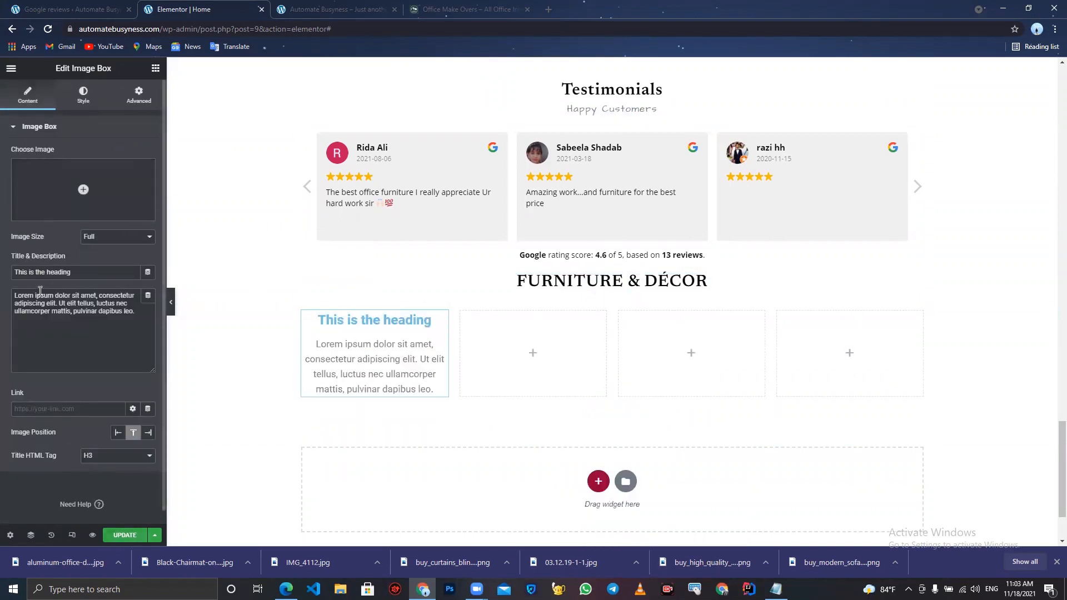
- Upload the modern sofa image from the downloads into the media library and insert it into the image box
{"action": "left_click", "coordinate": [73, 190]}
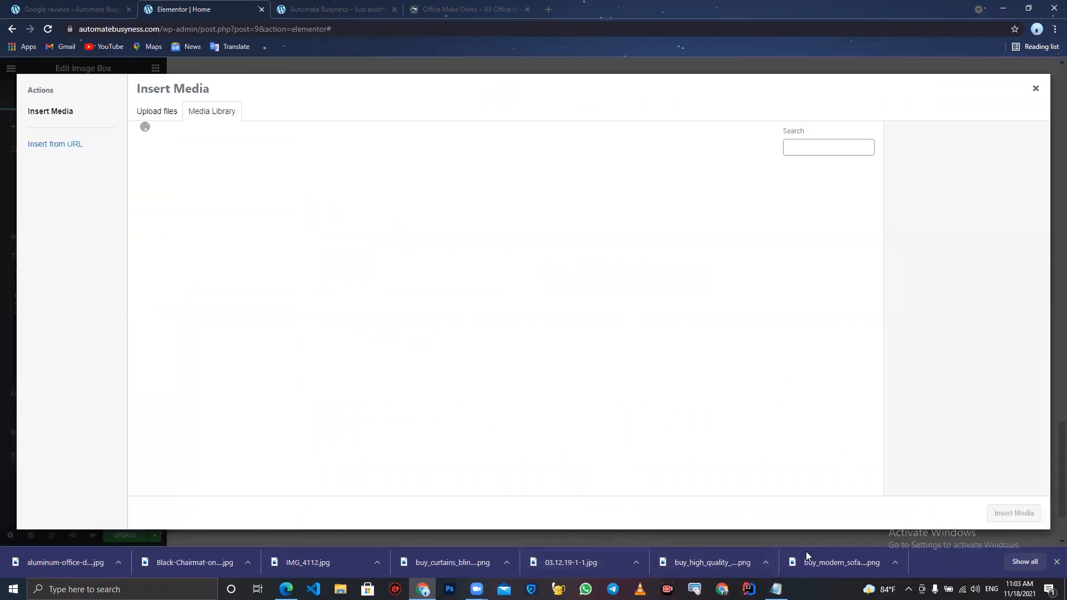
{"action": "left_click_drag", "start_coordinate": [811, 561], "coordinate": [692, 445]}
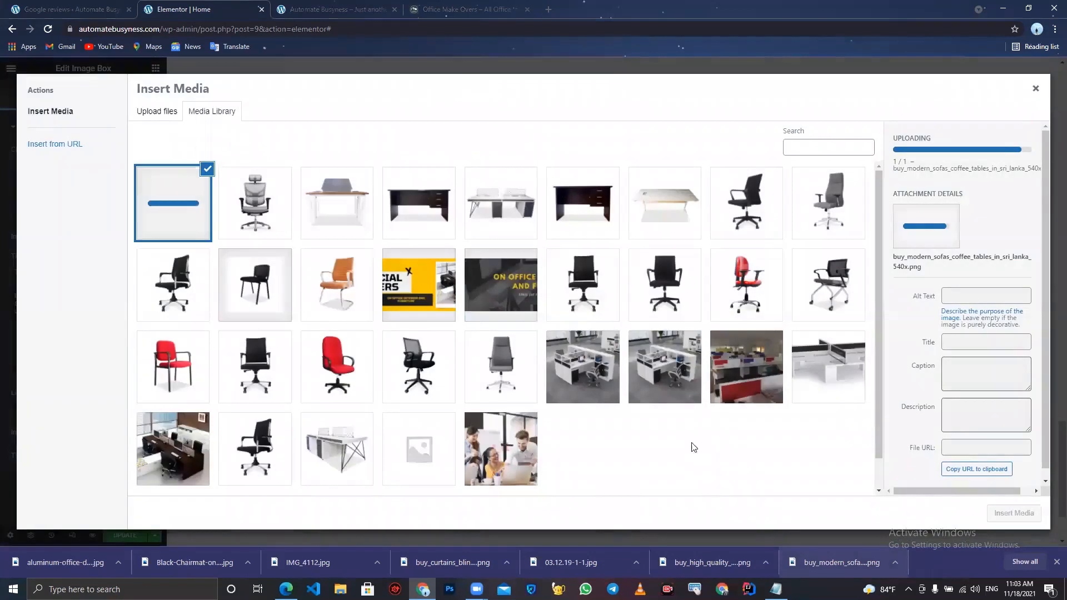
{"action": "left_click", "coordinate": [1056, 563]}
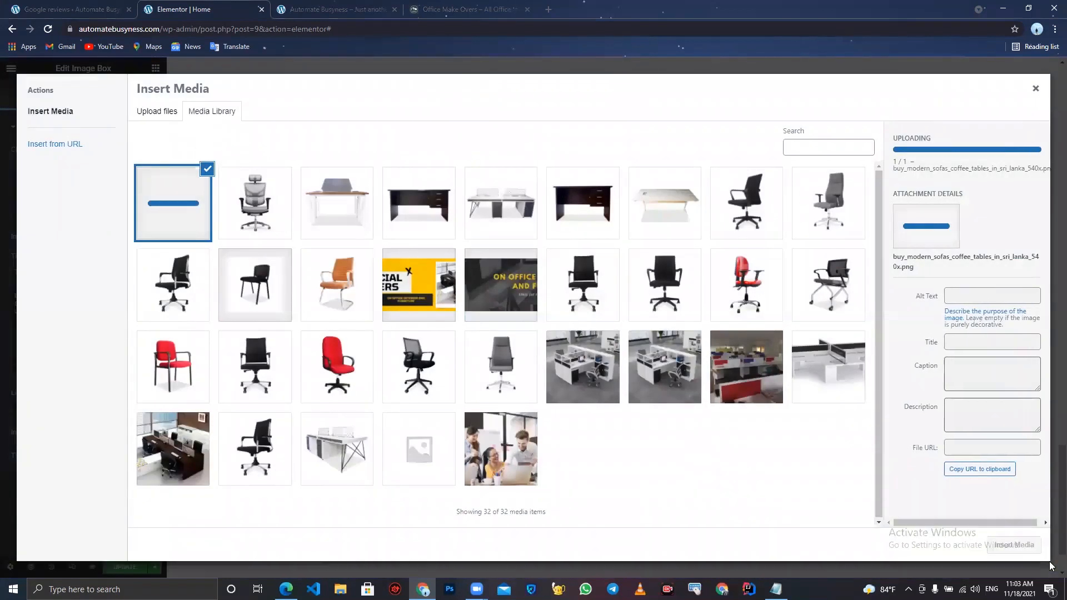
{"action": "left_click", "coordinate": [1010, 542]}
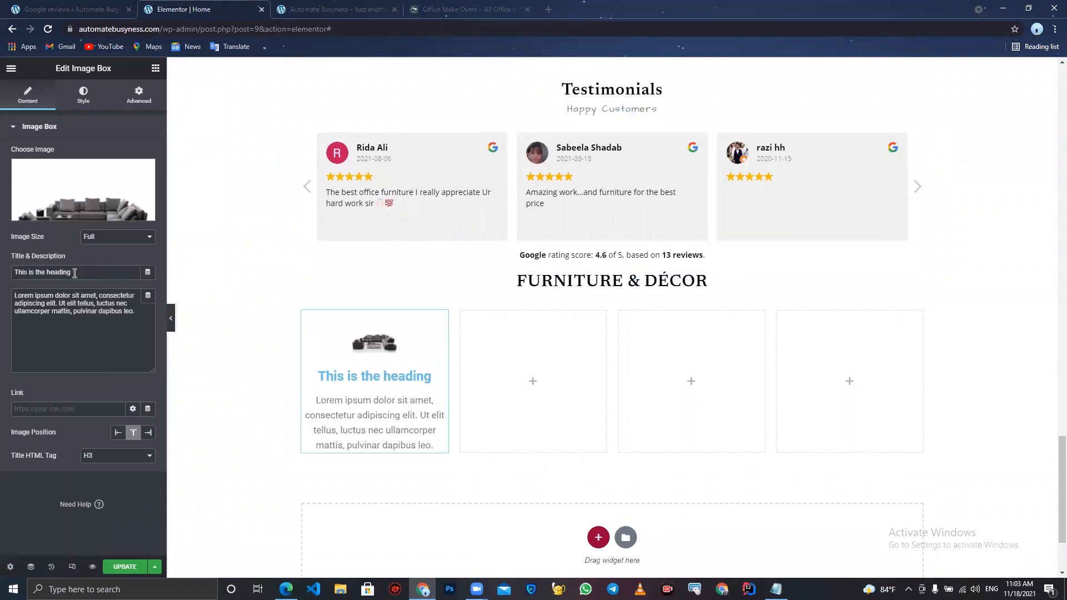
- Set the image box title to "Furniture Upholstery" and clear its description text
{"action": "left_click_drag", "start_coordinate": [74, 273], "coordinate": [1, 252]}
{"action": "type", "text": "Furniture Upholstery"}
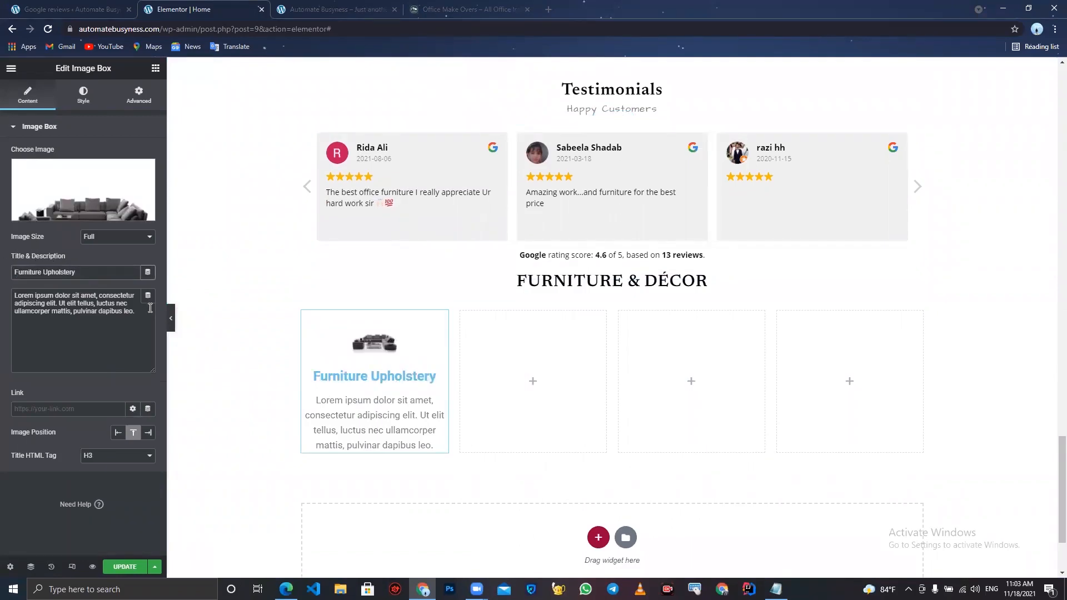
{"action": "left_click_drag", "start_coordinate": [150, 308], "coordinate": [2, 218]}
{"action": "key", "text": "BackSpace"}
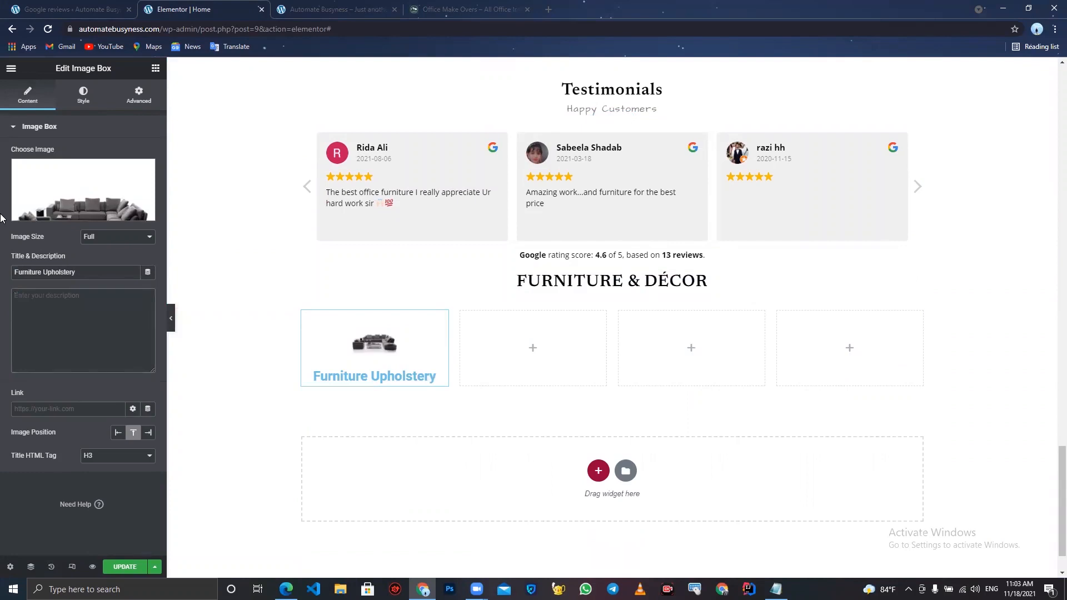
- Adjust the image style to spacing 10, width 16%, border radius 0 and opacity 1
{"action": "left_click", "coordinate": [90, 108]}
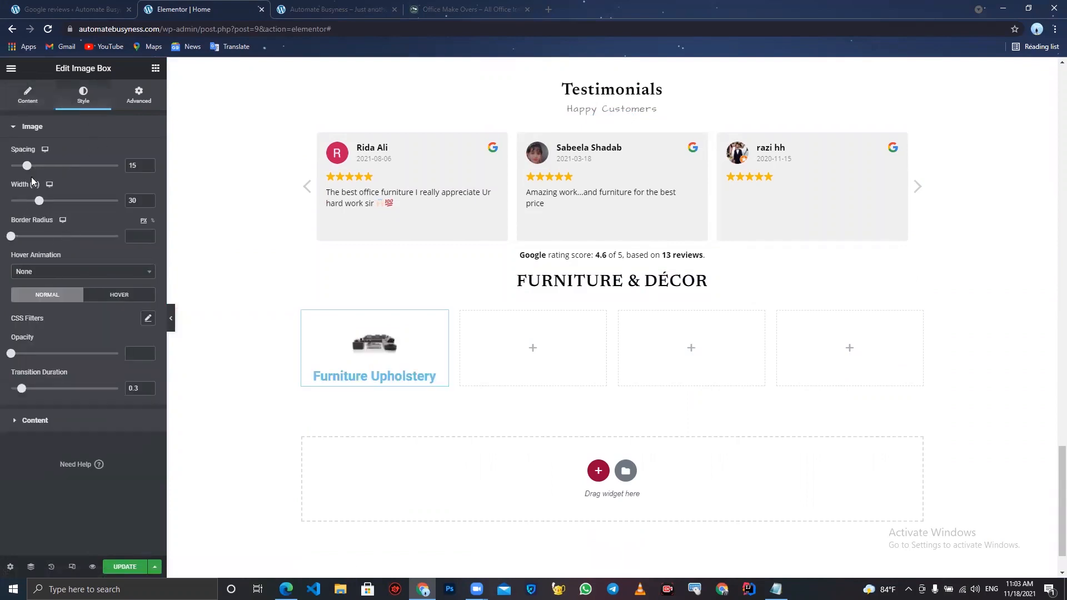
{"action": "left_click_drag", "start_coordinate": [27, 165], "coordinate": [33, 205]}
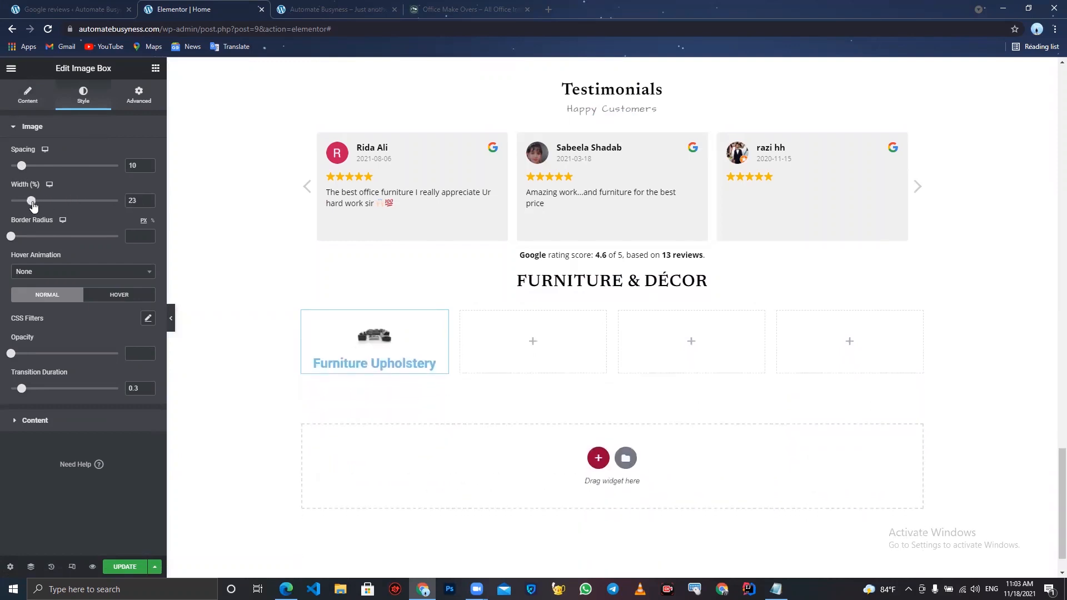
{"action": "left_click", "coordinate": [8, 235]}
{"action": "mouse_move", "coordinate": [31, 202]}
{"action": "left_mouse_down"}
{"action": "mouse_move", "coordinate": [51, 206]}
{"action": "mouse_move", "coordinate": [23, 205]}
{"action": "left_mouse_up"}
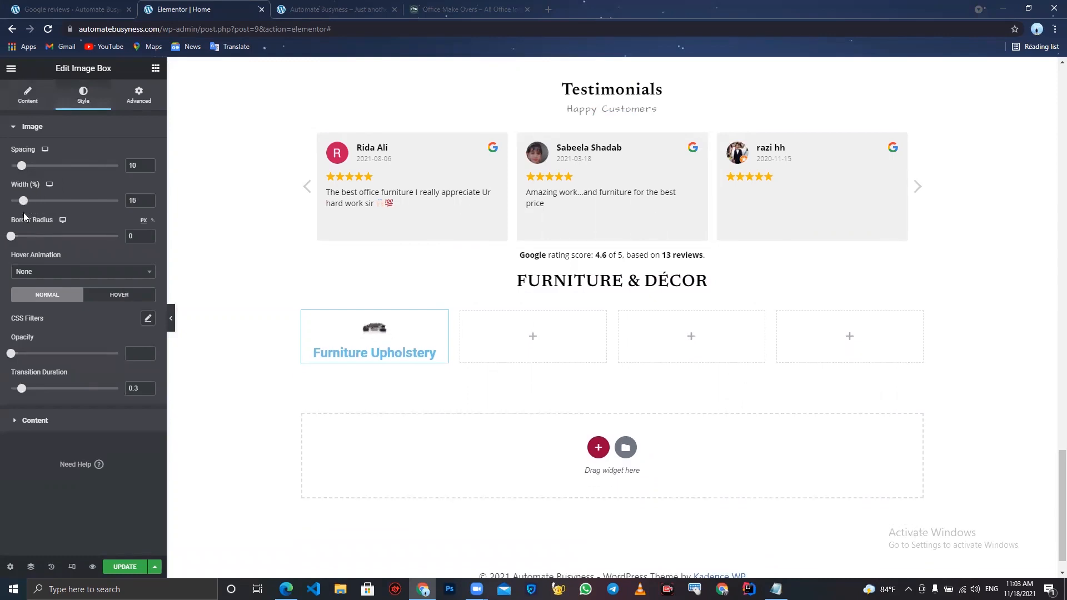
{"action": "left_click", "coordinate": [35, 272]}
{"action": "left_click", "coordinate": [37, 273]}
{"action": "left_click_drag", "start_coordinate": [10, 354], "coordinate": [155, 385]}
{"action": "mouse_move", "coordinate": [22, 391]}
{"action": "left_mouse_down"}
{"action": "mouse_move", "coordinate": [98, 410]}
{"action": "mouse_move", "coordinate": [15, 406]}
{"action": "mouse_move", "coordinate": [24, 403]}
{"action": "left_mouse_up"}
{"action": "left_click", "coordinate": [26, 422]}
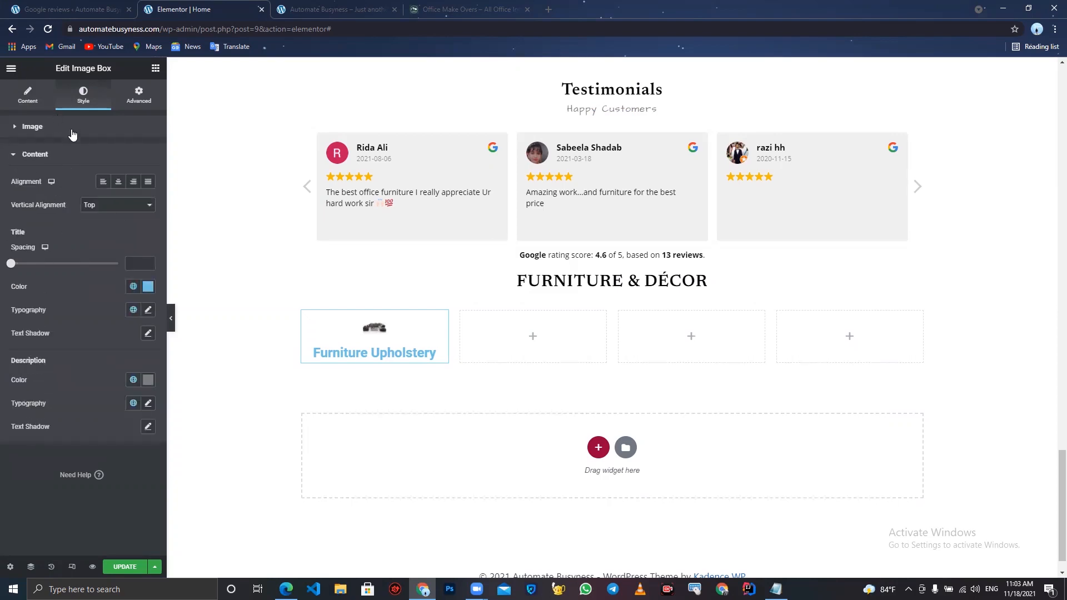
{"action": "left_click", "coordinate": [37, 136]}
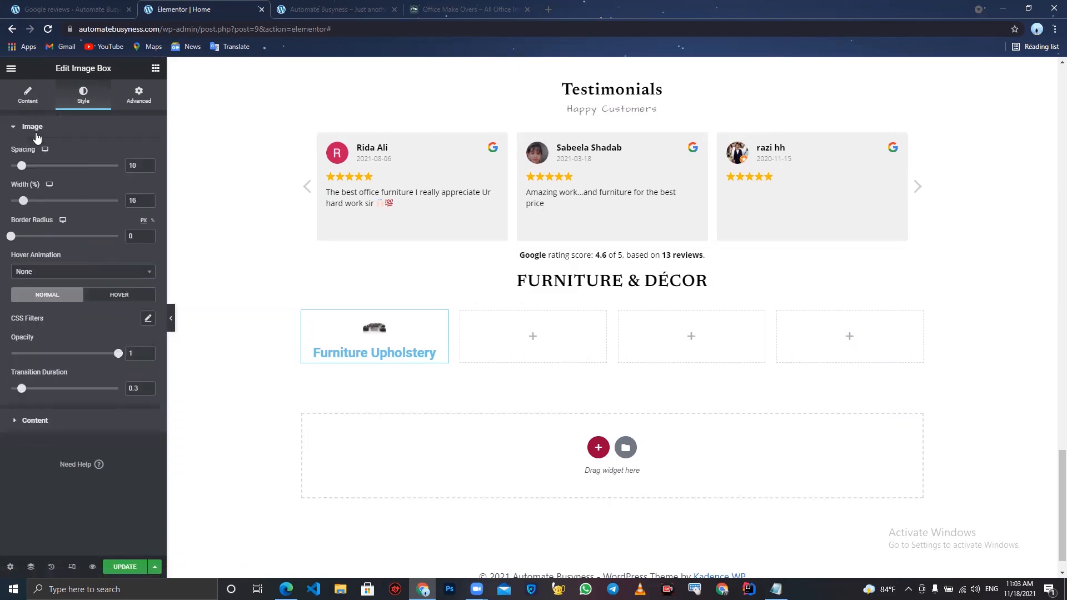
- Switch the image size to Custom and try adjusting the image's custom dimensions and width
{"action": "left_click", "coordinate": [28, 94]}
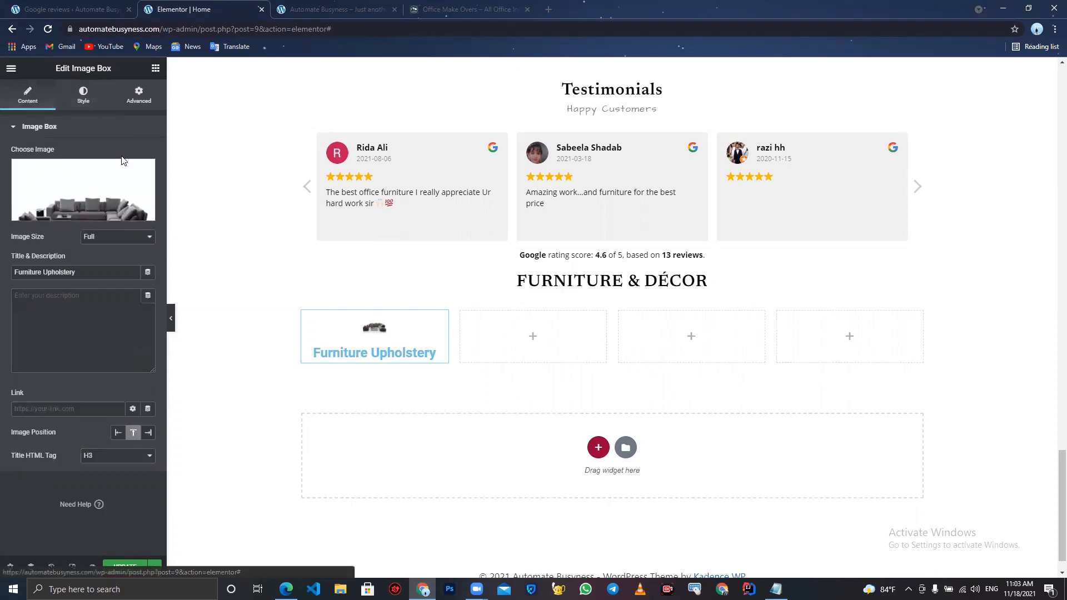
{"action": "left_click", "coordinate": [109, 236]}
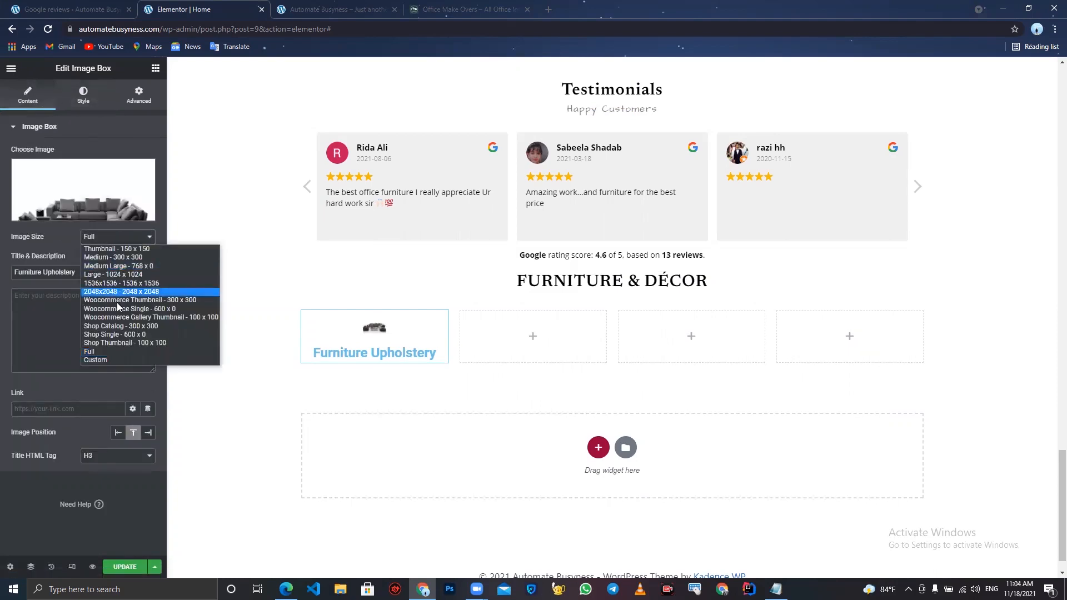
{"action": "left_click", "coordinate": [124, 360]}
{"action": "left_click", "coordinate": [42, 296]}
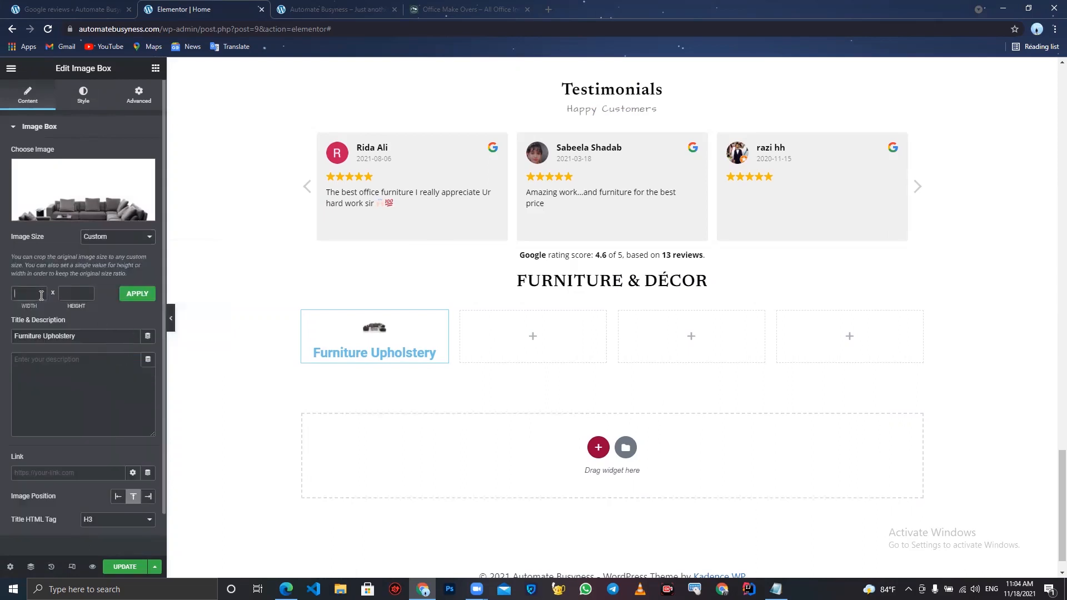
{"action": "left_click", "coordinate": [80, 291]}
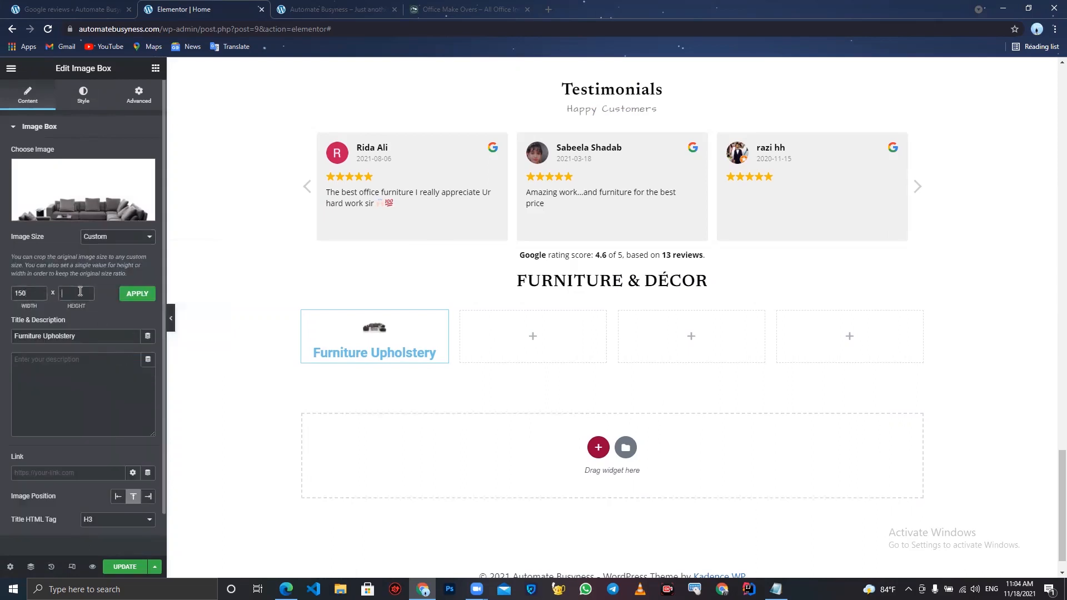
{"action": "left_click", "coordinate": [150, 295]}
{"action": "left_click", "coordinate": [86, 298]}
{"action": "left_click", "coordinate": [136, 295]}
{"action": "left_click", "coordinate": [74, 90]}
{"action": "left_click_drag", "start_coordinate": [23, 201], "coordinate": [77, 221]}
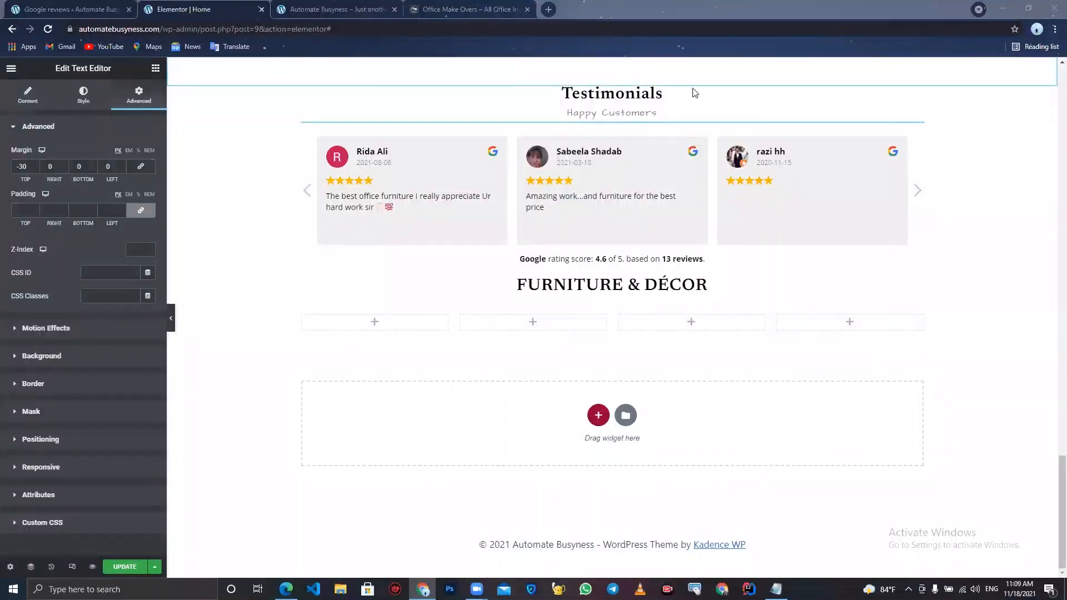
- Search for the Image Box widget and place a new one in the first column
{"action": "left_click", "coordinate": [410, 329]}
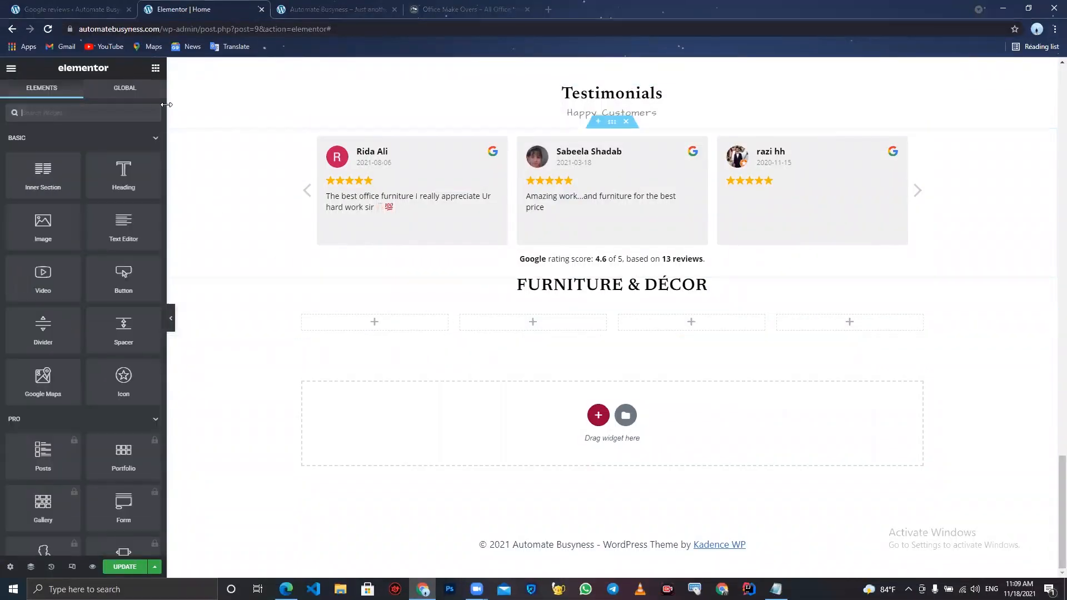
{"action": "type", "text": "image"}
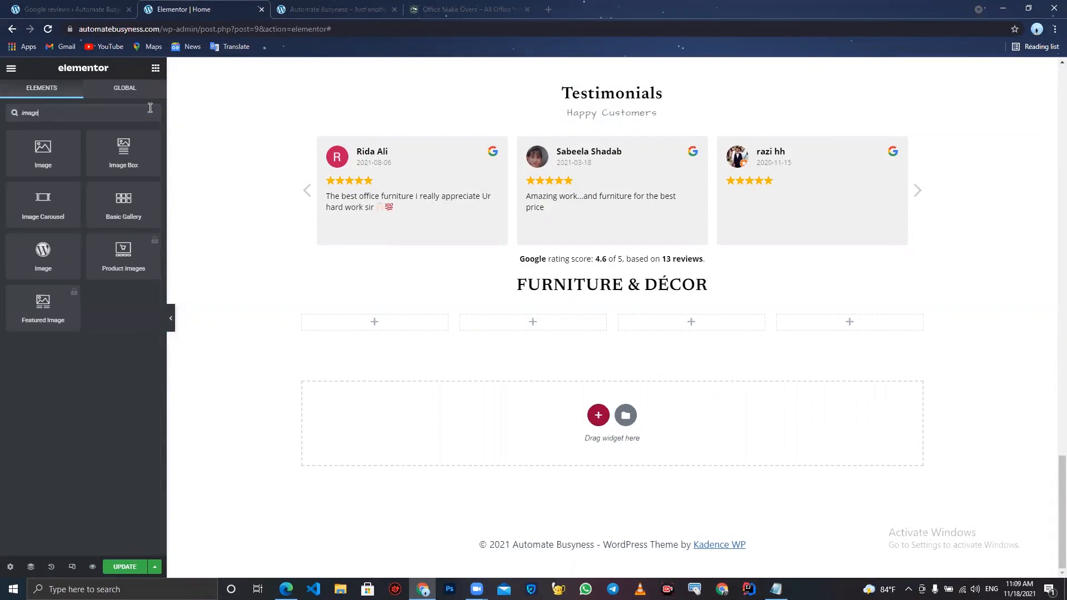
{"action": "left_click_drag", "start_coordinate": [121, 165], "coordinate": [384, 322]}
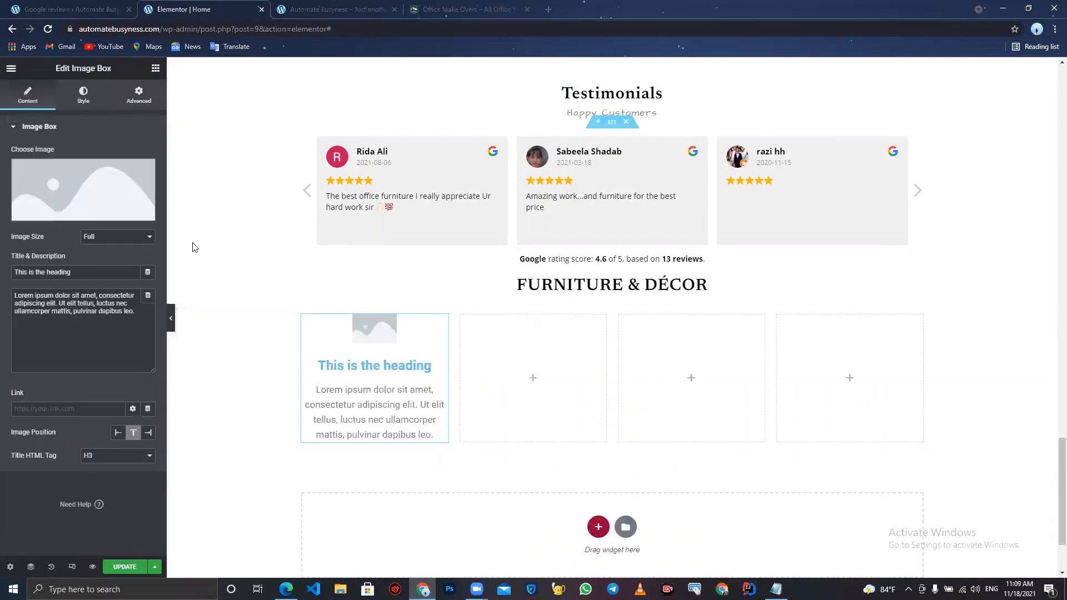
- Insert the two-armchairs image from the media library into the image box
{"action": "left_click", "coordinate": [152, 194]}
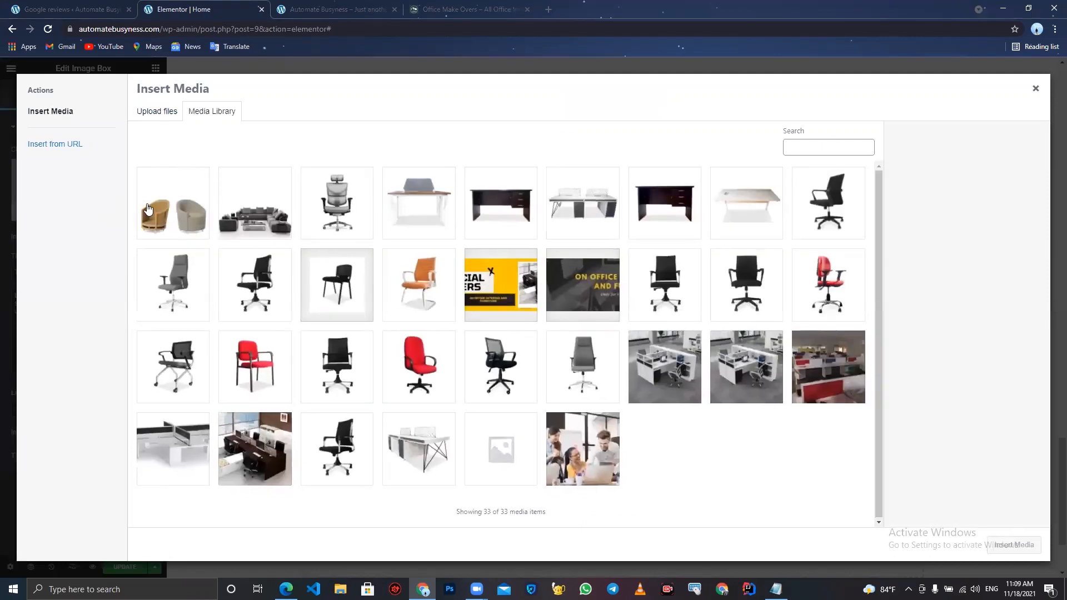
{"action": "left_click", "coordinate": [147, 208]}
{"action": "left_click", "coordinate": [1012, 546]}
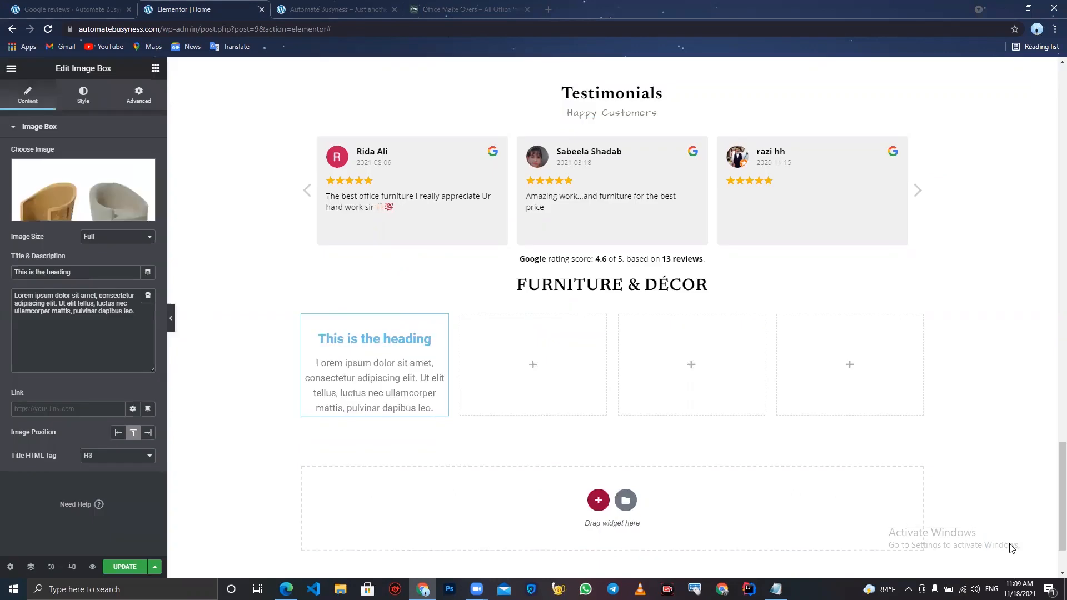
- Paste "Furniture Upholstery" as the image box title and clear the description text
{"action": "left_click_drag", "start_coordinate": [81, 270], "coordinate": [1, 194]}
{"action": "type", "text": "Furniture Upholstery"}
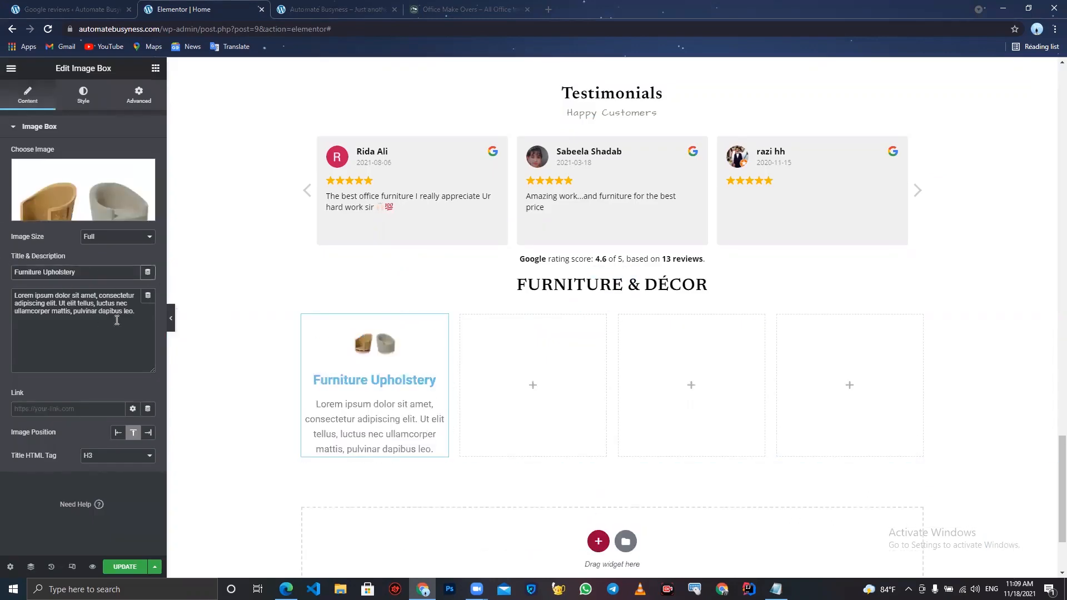
{"action": "left_click_drag", "start_coordinate": [148, 323], "coordinate": [1, 161]}
{"action": "key", "text": "BackSpace"}
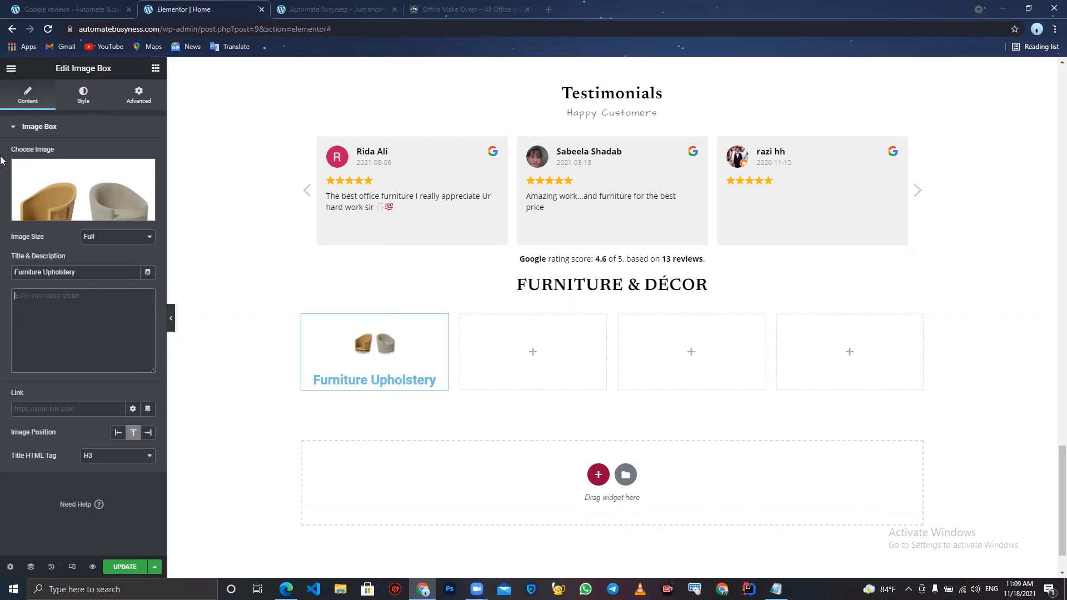
- Set the image width to 100% and the image spacing to 10
{"action": "left_click", "coordinate": [82, 101]}
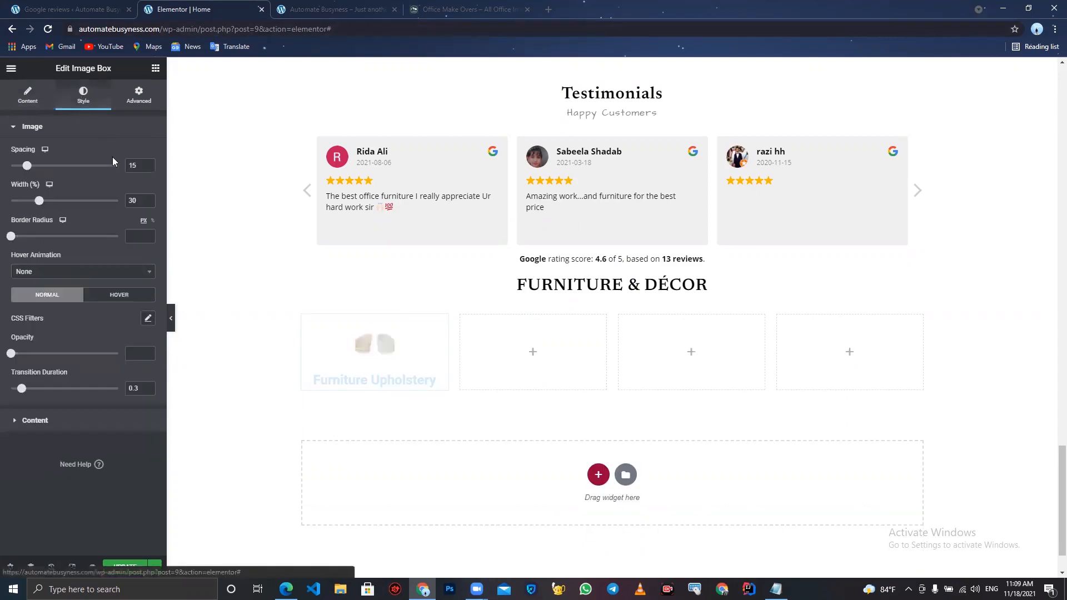
{"action": "left_click_drag", "start_coordinate": [39, 202], "coordinate": [195, 202]}
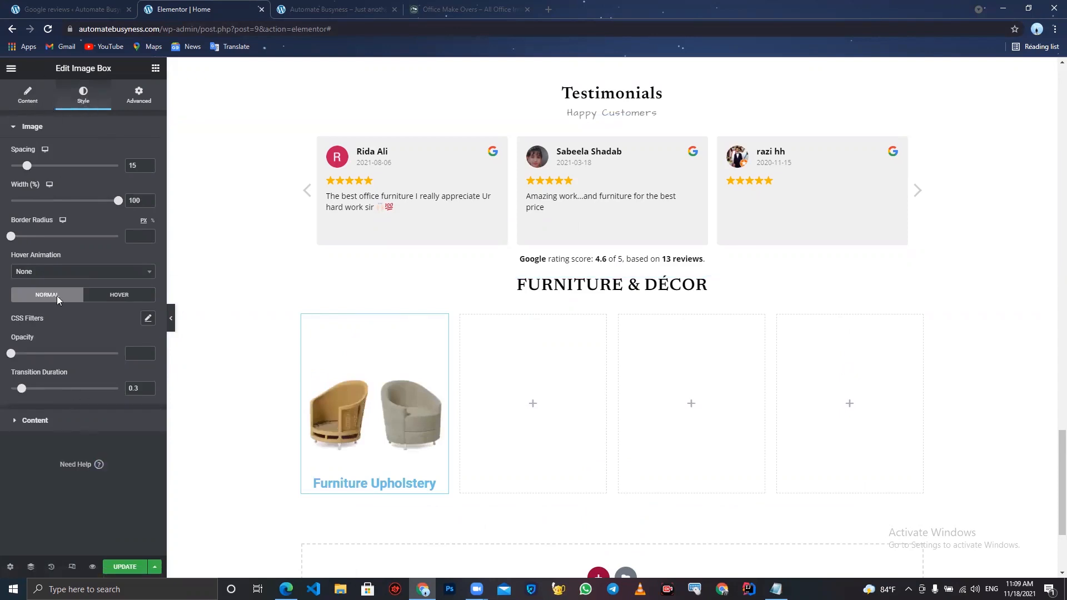
{"action": "left_click_drag", "start_coordinate": [26, 165], "coordinate": [22, 169]}
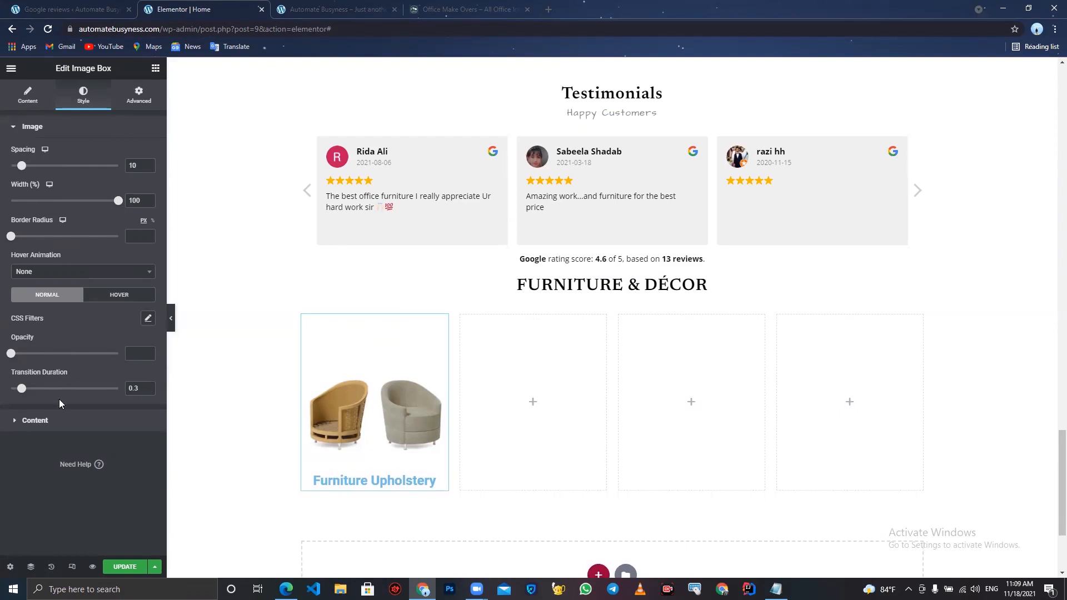
- Set the image box title color to black, #000000
{"action": "left_click", "coordinate": [48, 421]}
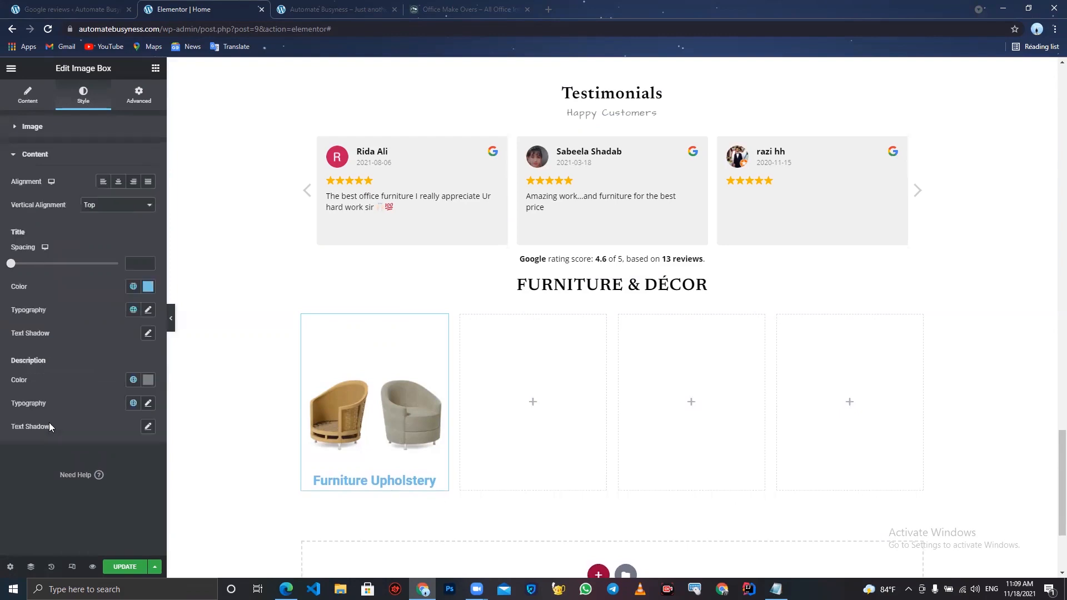
{"action": "left_click", "coordinate": [148, 286]}
{"action": "left_click_drag", "start_coordinate": [71, 381], "coordinate": [2, 486]}
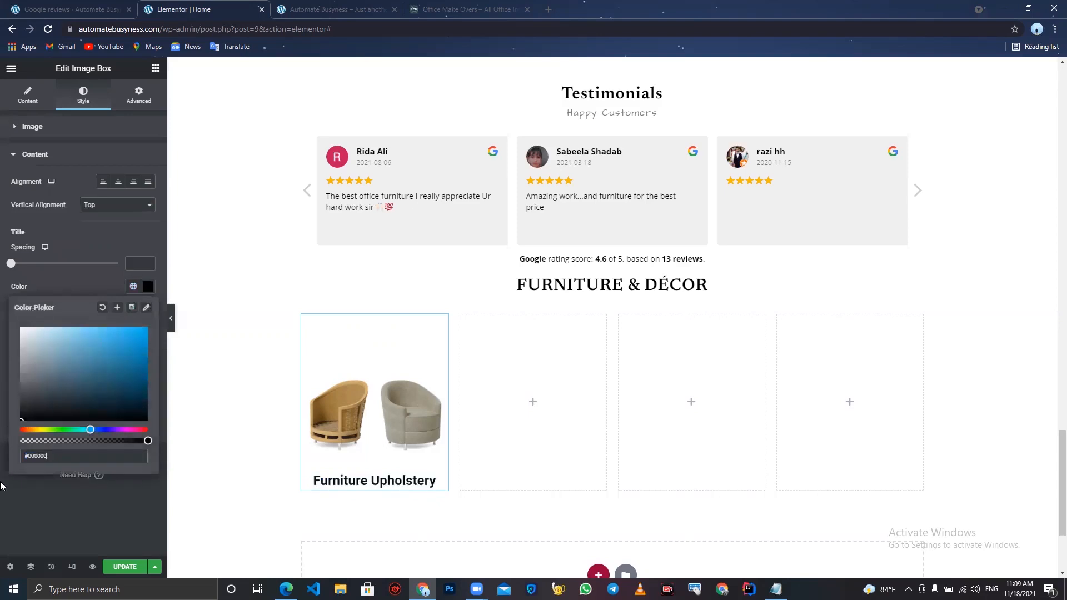
{"action": "left_click", "coordinate": [9, 539]}
- Change the title typography font family to Newsreader
{"action": "left_click", "coordinate": [149, 310]}
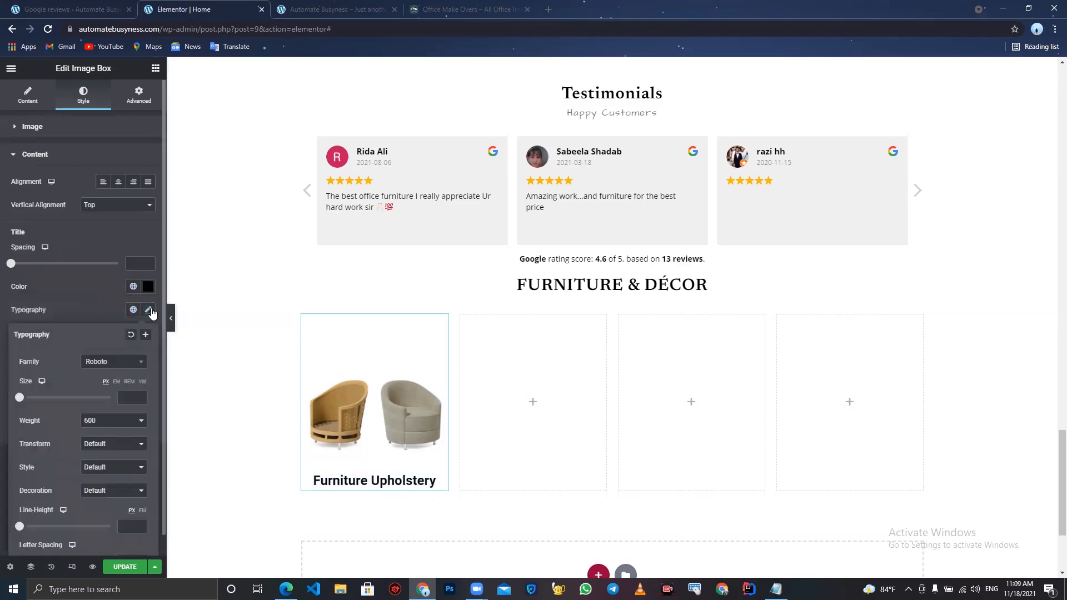
{"action": "left_click", "coordinate": [117, 361]}
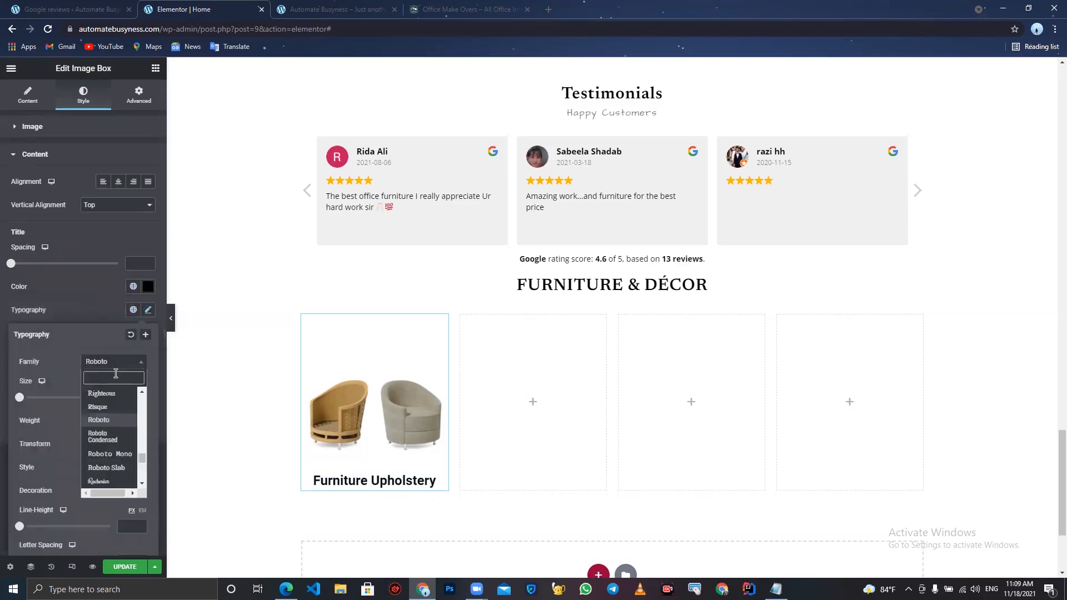
{"action": "type", "text": "news"}
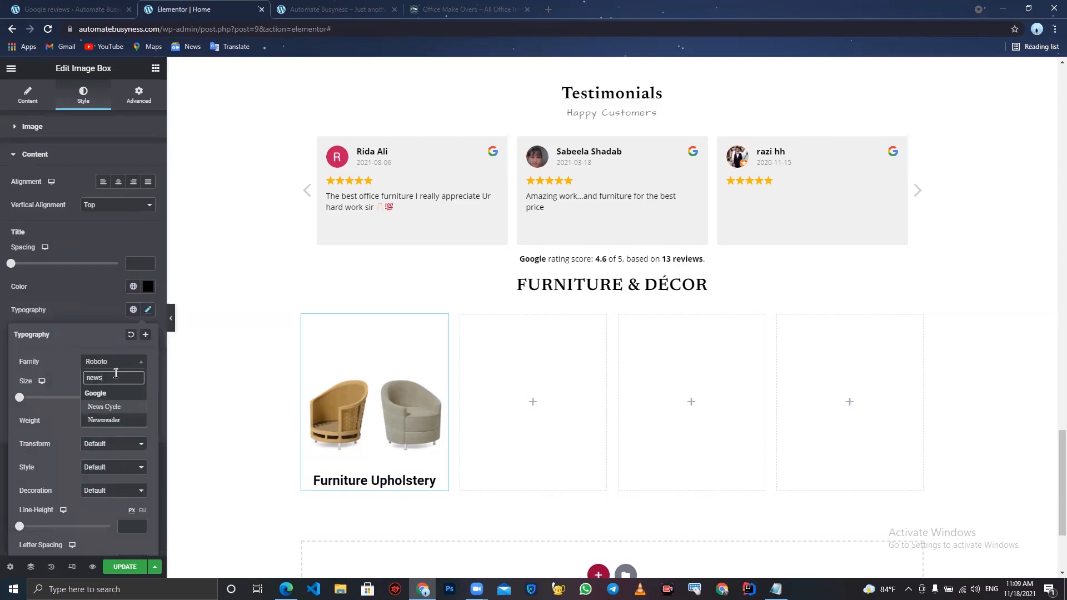
{"action": "left_click", "coordinate": [114, 423]}
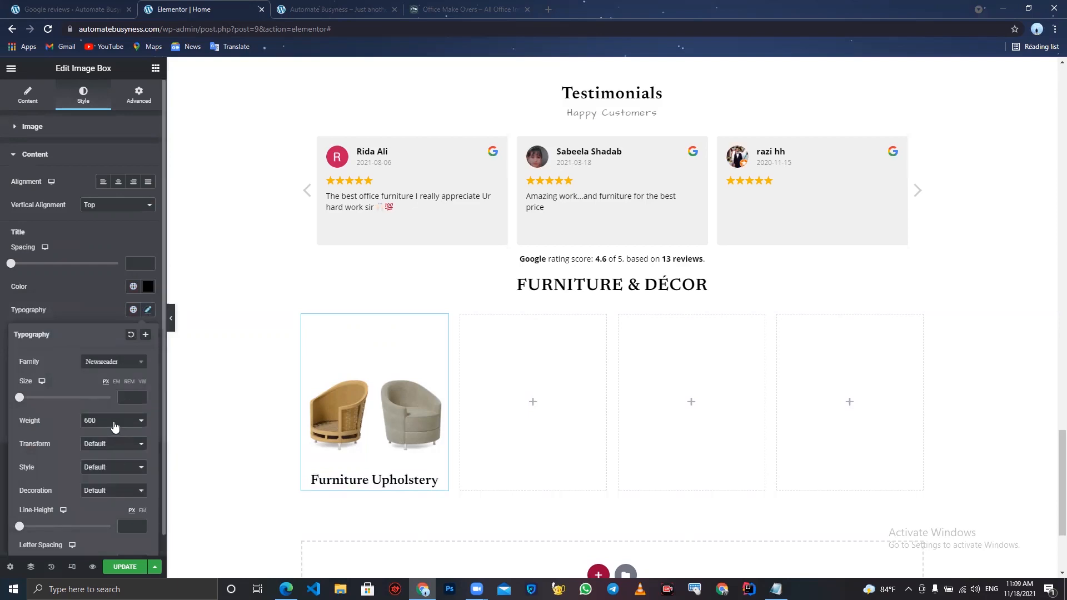
{"action": "left_click_drag", "start_coordinate": [140, 398], "coordinate": [141, 399]}
- Update the page and review the new image box on the live site before returning to the editor
{"action": "left_click", "coordinate": [133, 567]}
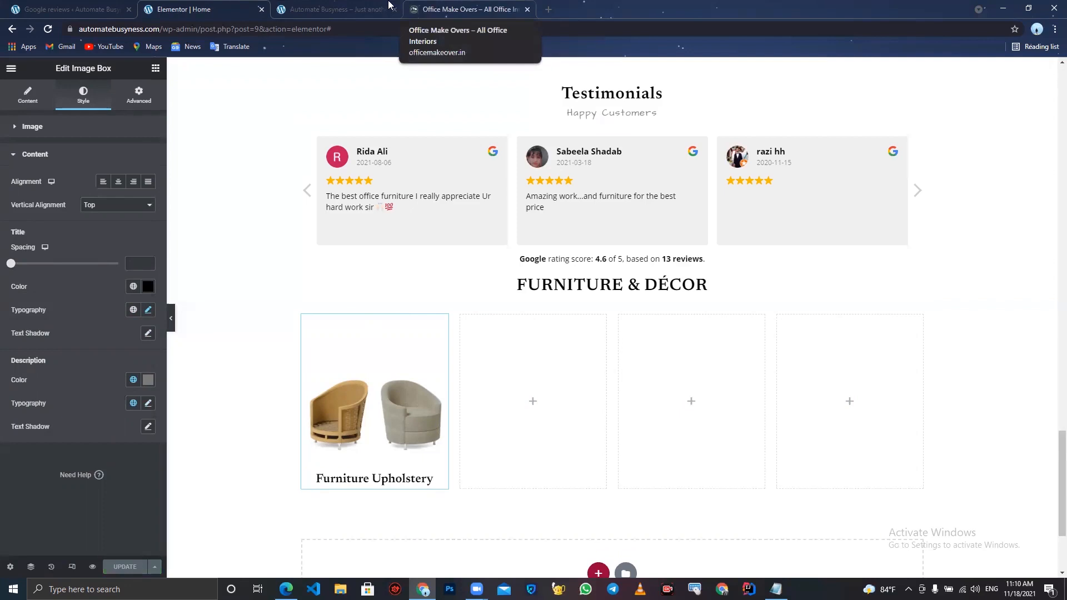
{"action": "left_click", "coordinate": [362, 9]}
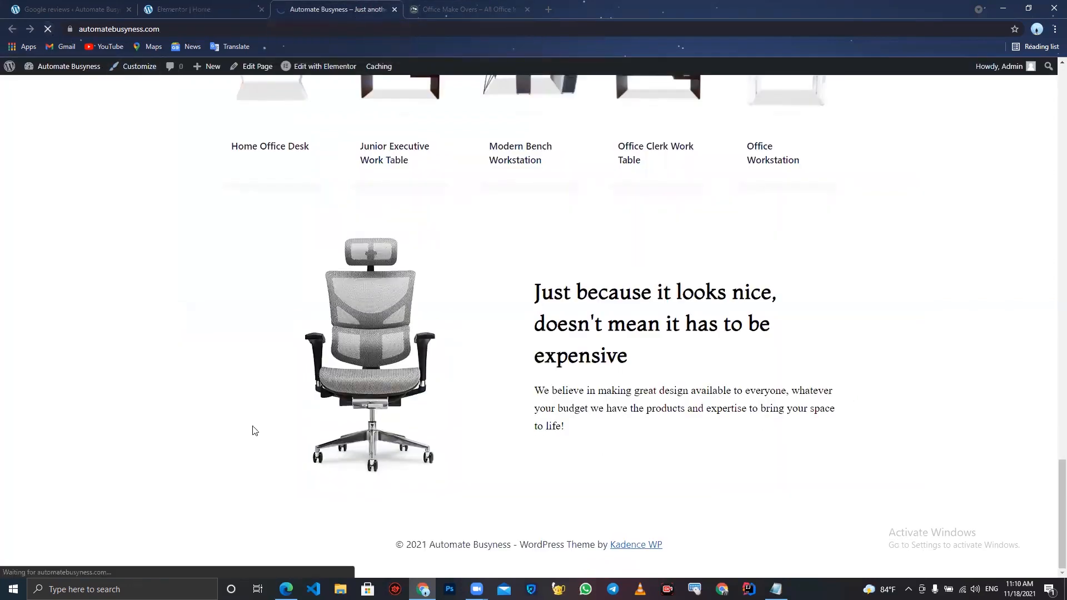
{"action": "scroll", "coordinate": [252, 431], "scroll_direction": "down", "scroll_amount": 7}
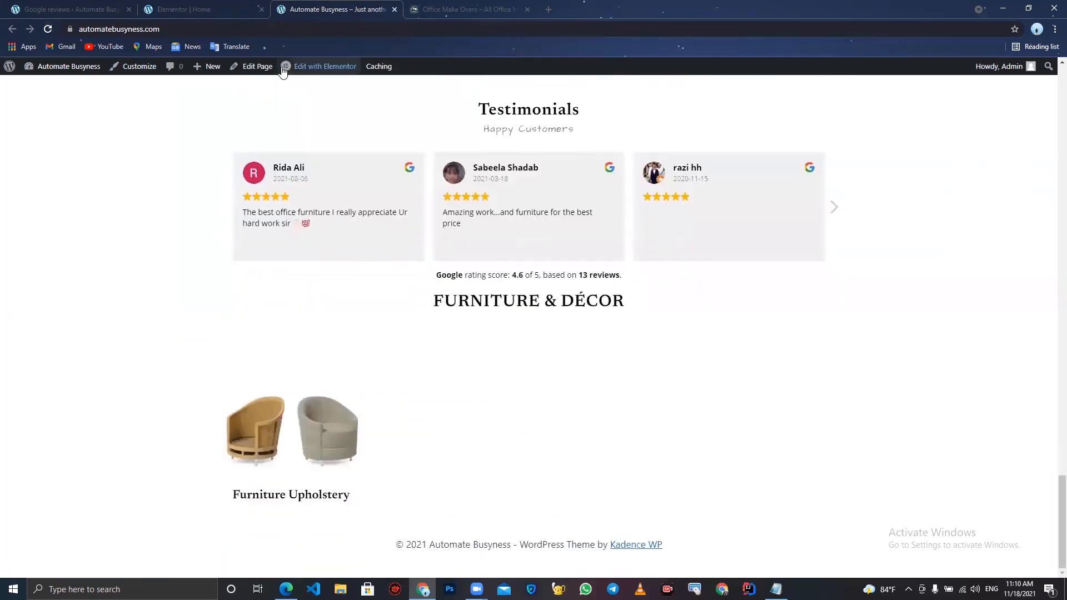
{"action": "left_click", "coordinate": [195, 7]}
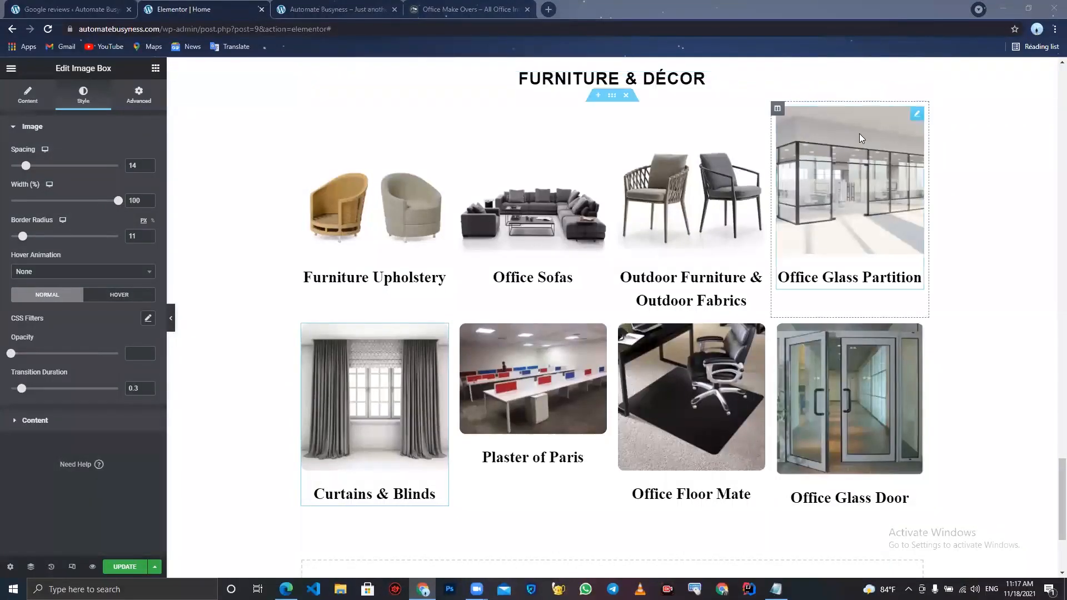
- Compare the end of the editor page with the FAQ section on the live Office Make Overs site
{"action": "scroll", "coordinate": [859, 133], "scroll_direction": "up", "scroll_amount": 1}
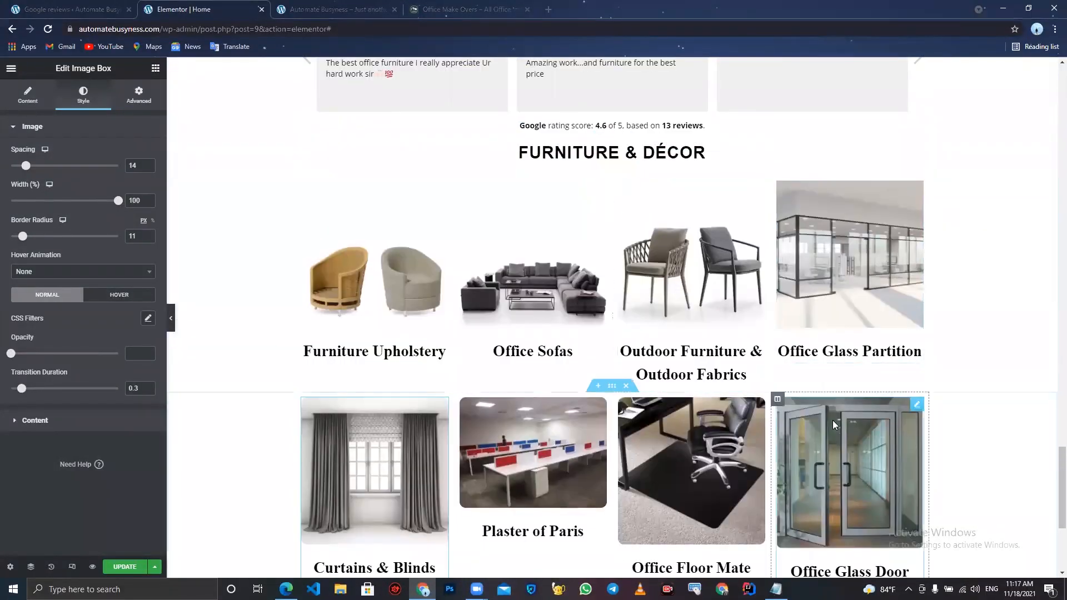
{"action": "scroll", "coordinate": [834, 424], "scroll_direction": "down", "scroll_amount": 2}
{"action": "scroll", "coordinate": [833, 424], "scroll_direction": "down", "scroll_amount": 2}
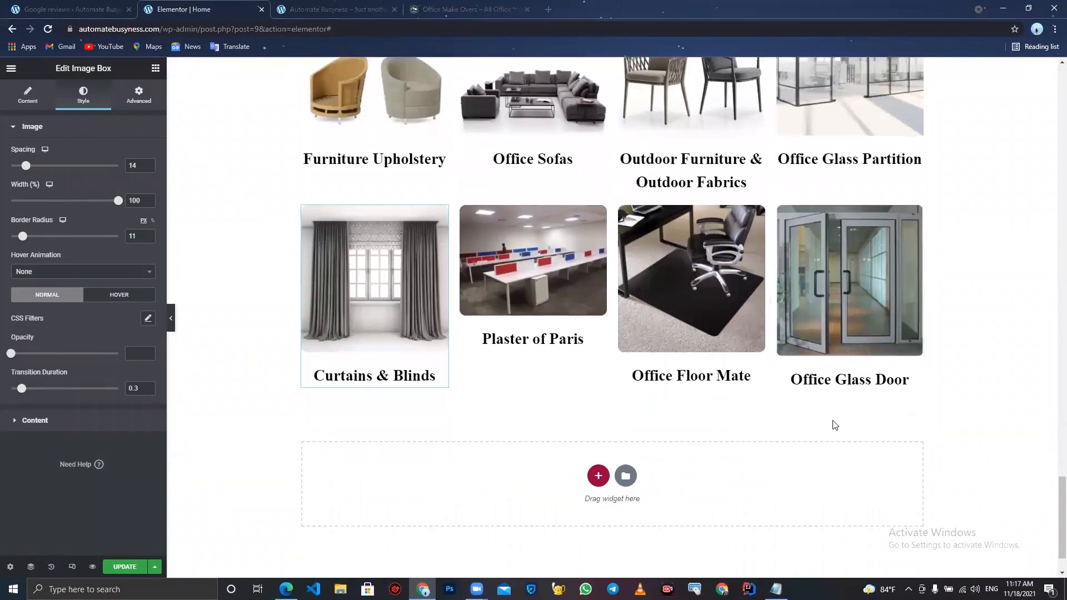
{"action": "left_click", "coordinate": [466, 9]}
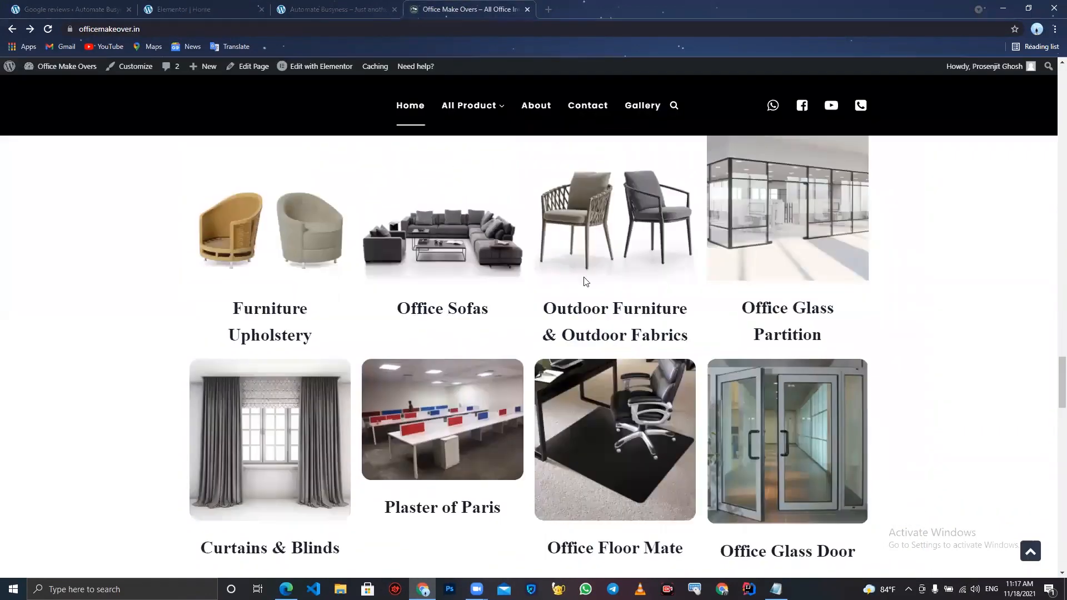
{"action": "scroll", "coordinate": [584, 277], "scroll_direction": "down", "scroll_amount": 4}
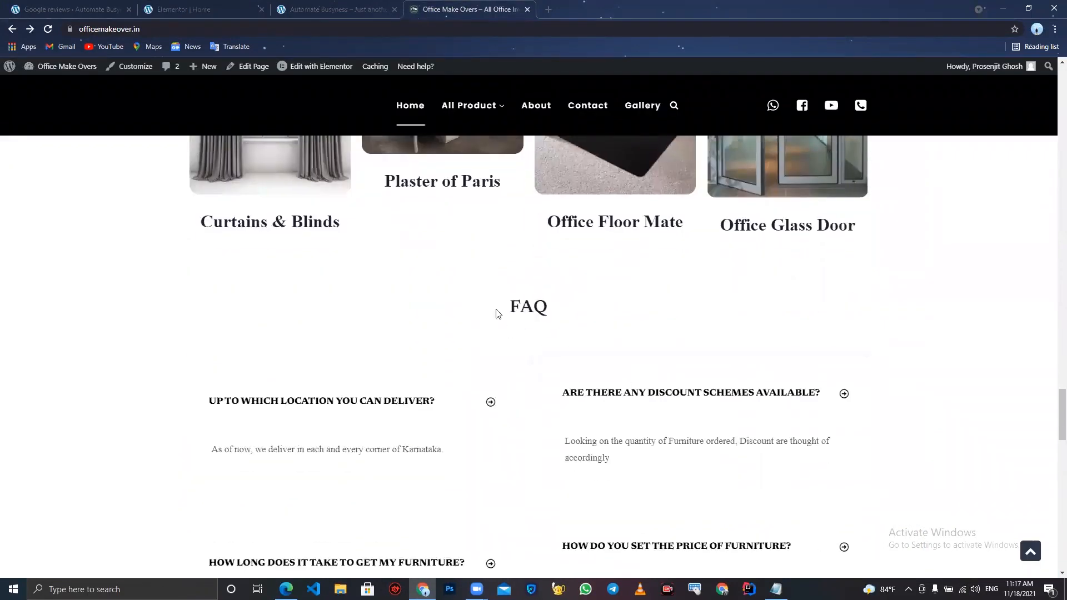
{"action": "scroll", "coordinate": [544, 381], "scroll_direction": "down", "scroll_amount": 1}
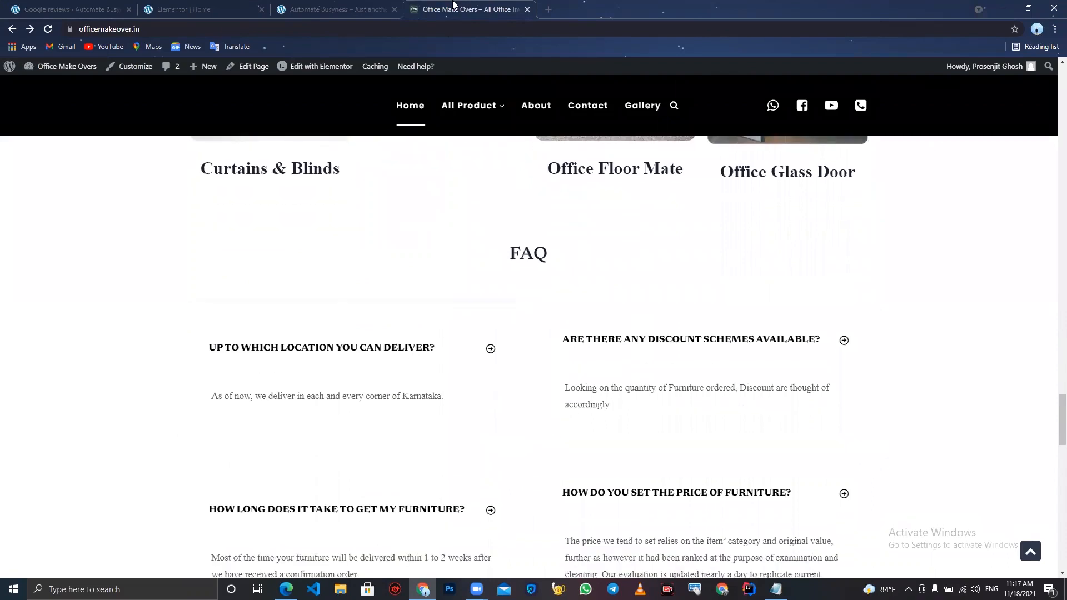
{"action": "left_click", "coordinate": [223, 4]}
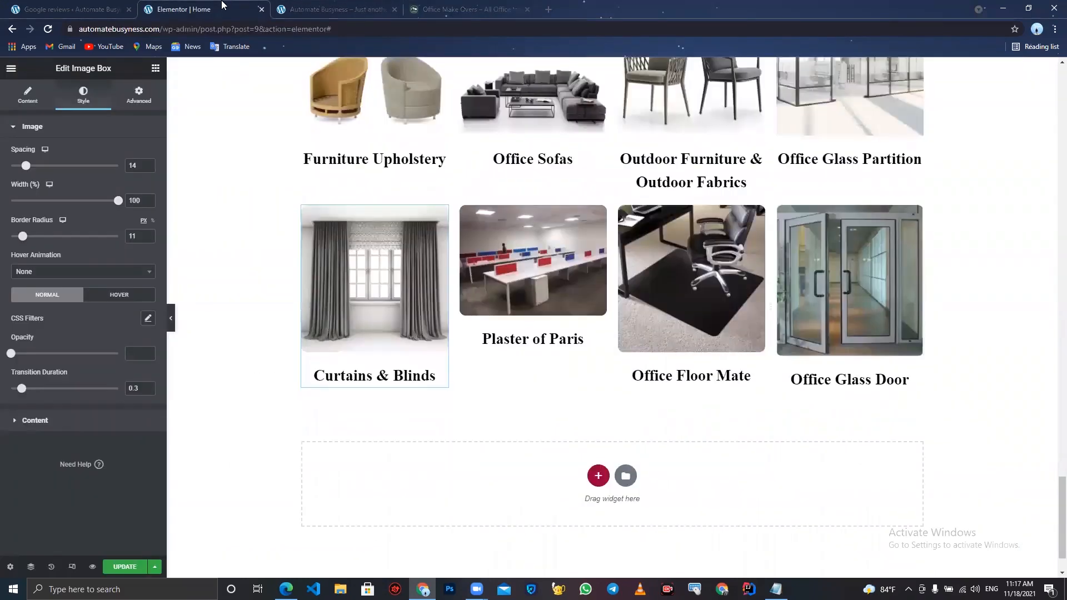
- Add a one-column section below the image boxes containing a Heading widget titled FAQ
{"action": "left_click", "coordinate": [598, 476]}
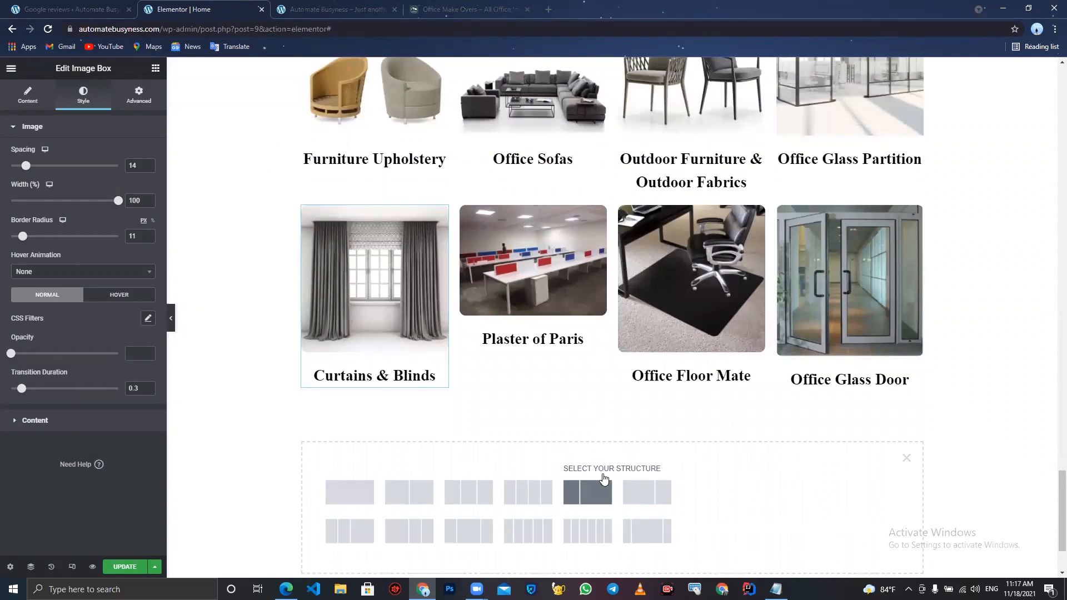
{"action": "left_click", "coordinate": [365, 502]}
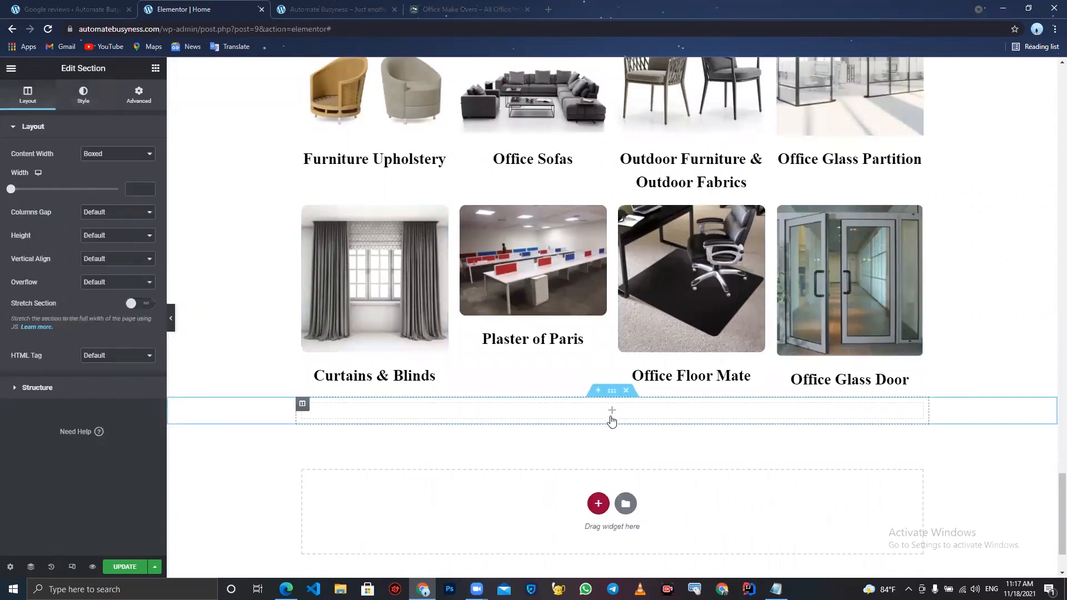
{"action": "left_click", "coordinate": [155, 68]}
{"action": "left_click_drag", "start_coordinate": [123, 172], "coordinate": [534, 403]}
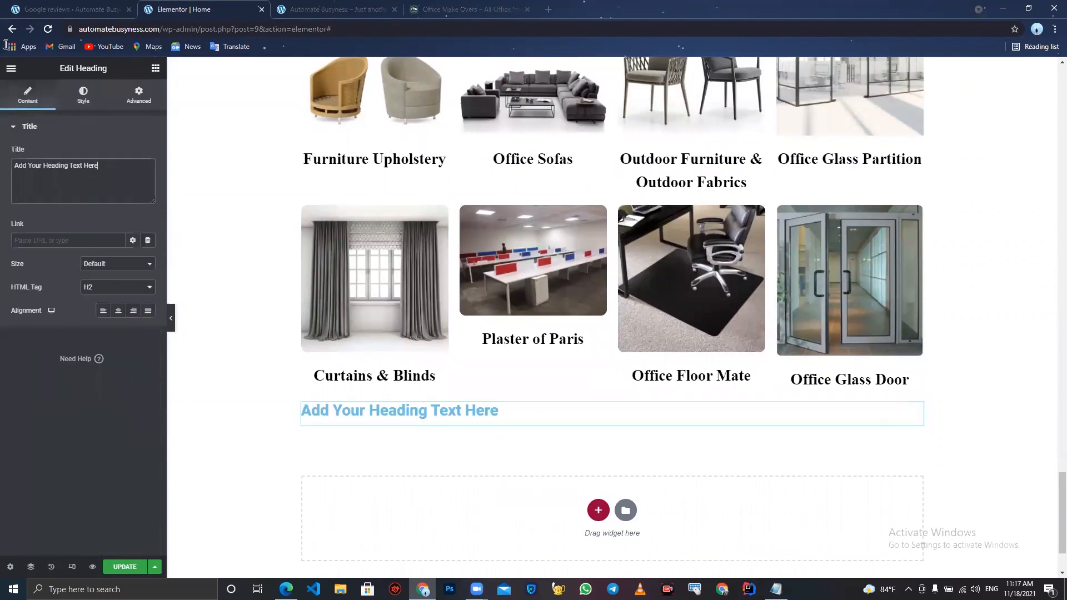
{"action": "key", "text": "ctrl+a"}
{"action": "type", "text": "FA"}
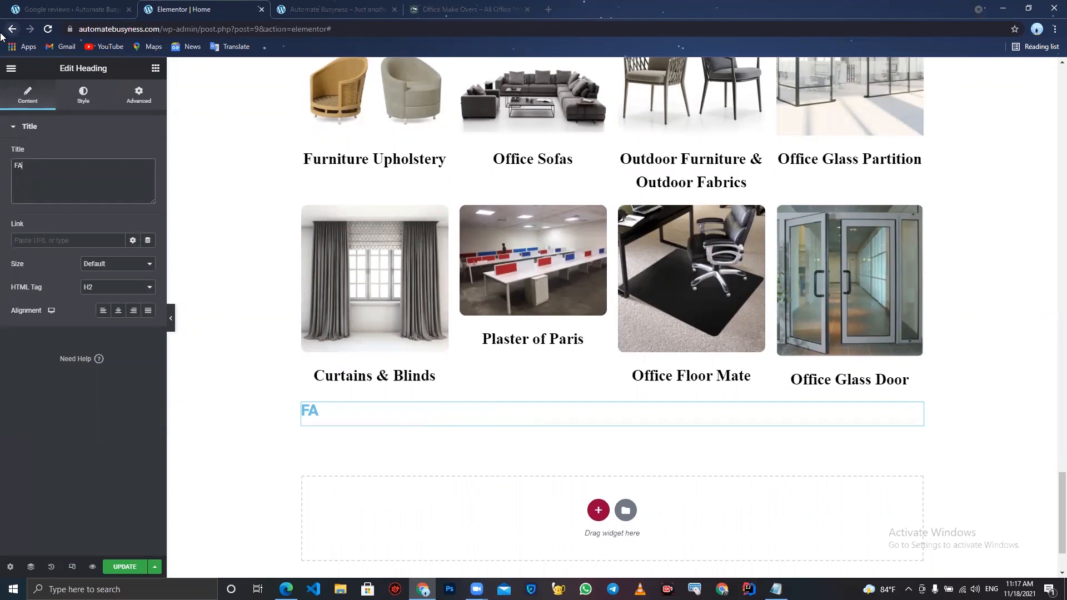
- Copy the Furniture & Décor heading and paste its style onto the FAQ heading
{"action": "scroll", "coordinate": [354, 106], "scroll_direction": "up", "scroll_amount": 4}
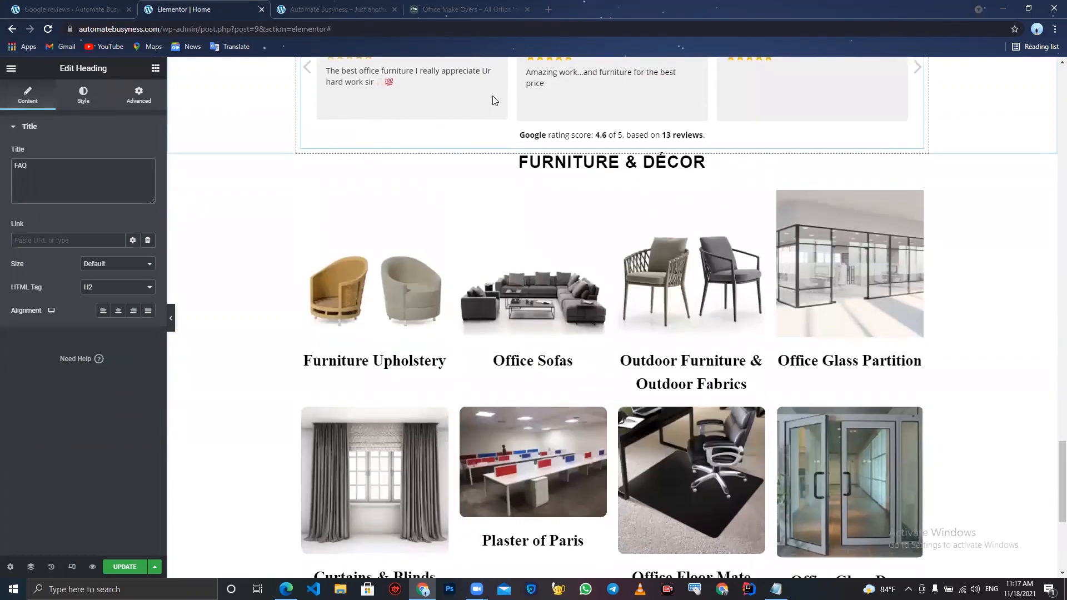
{"action": "right_click", "coordinate": [585, 160]}
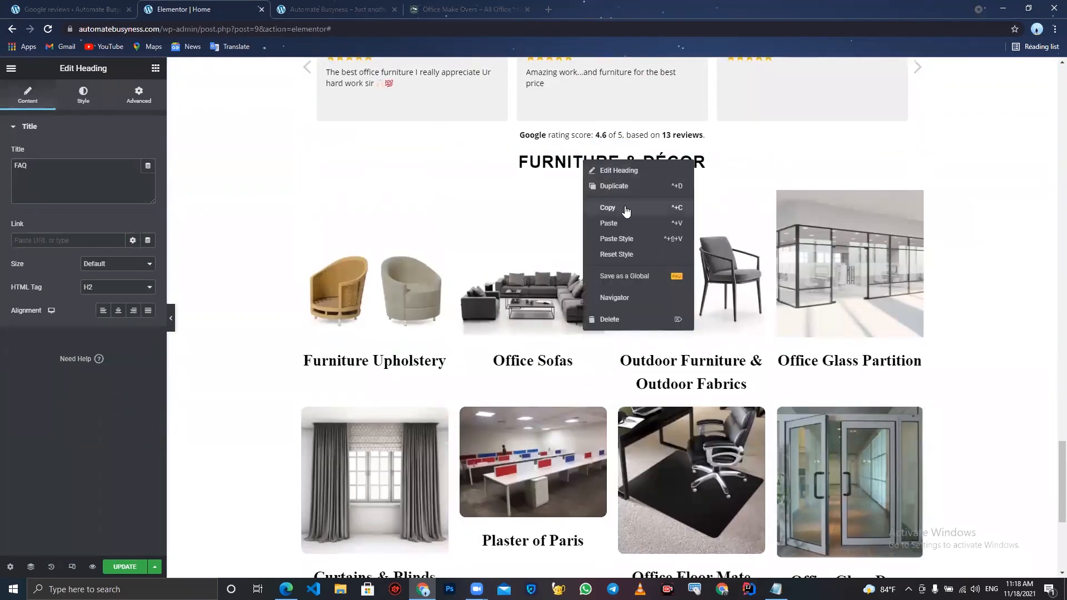
{"action": "left_click", "coordinate": [626, 208]}
{"action": "scroll", "coordinate": [627, 207], "scroll_direction": "down", "scroll_amount": 5}
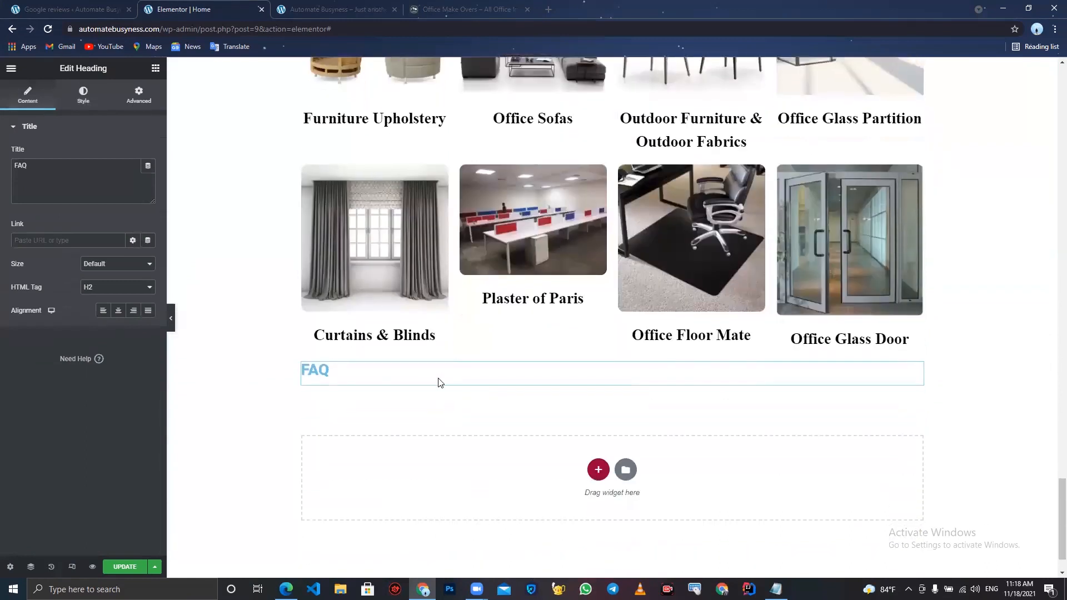
{"action": "right_click", "coordinate": [437, 379]}
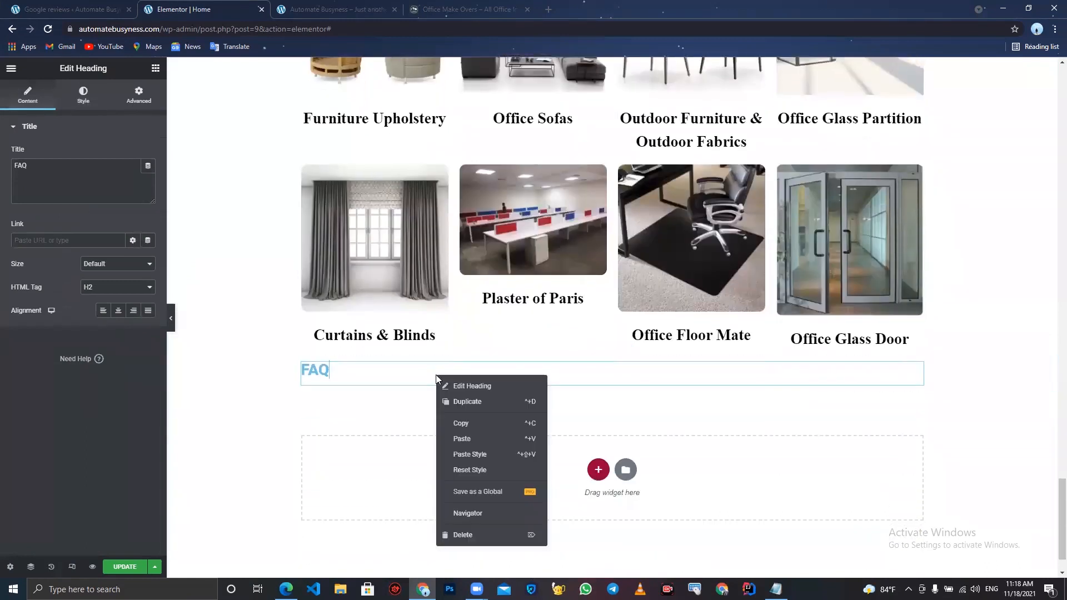
{"action": "left_click", "coordinate": [485, 454]}
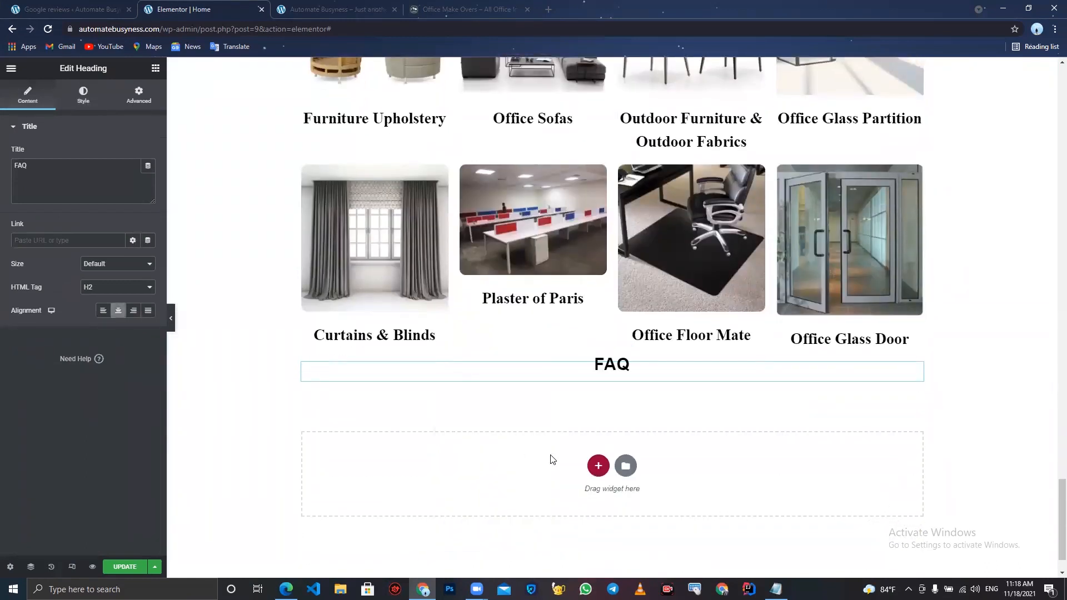
- Review the FAQ section layout on the live Office Make Overs site and the rebuilt page
{"action": "left_click", "coordinate": [602, 473]}
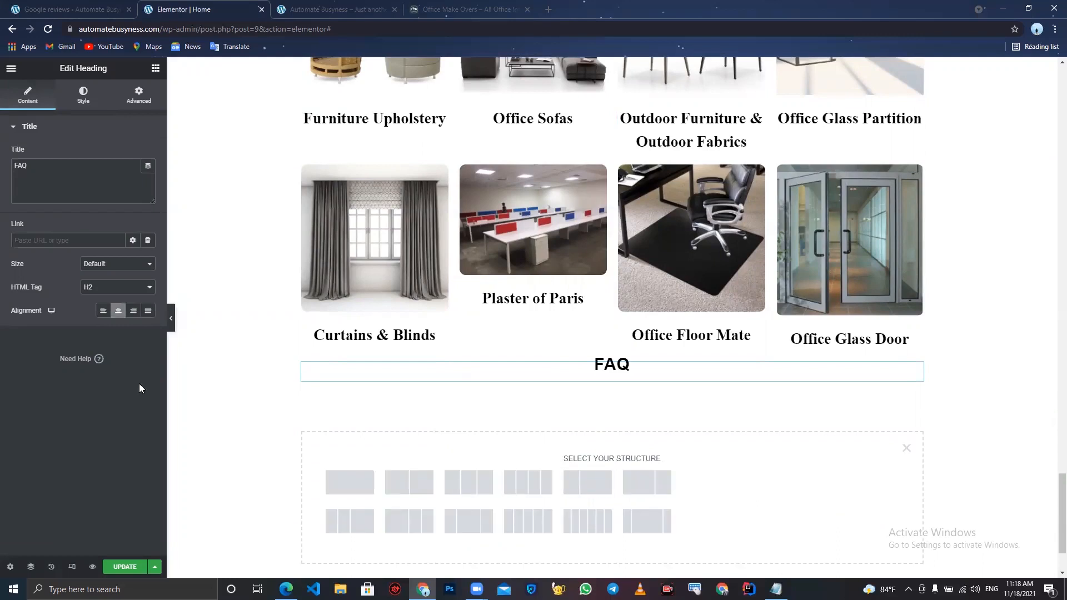
{"action": "left_click", "coordinate": [906, 448]}
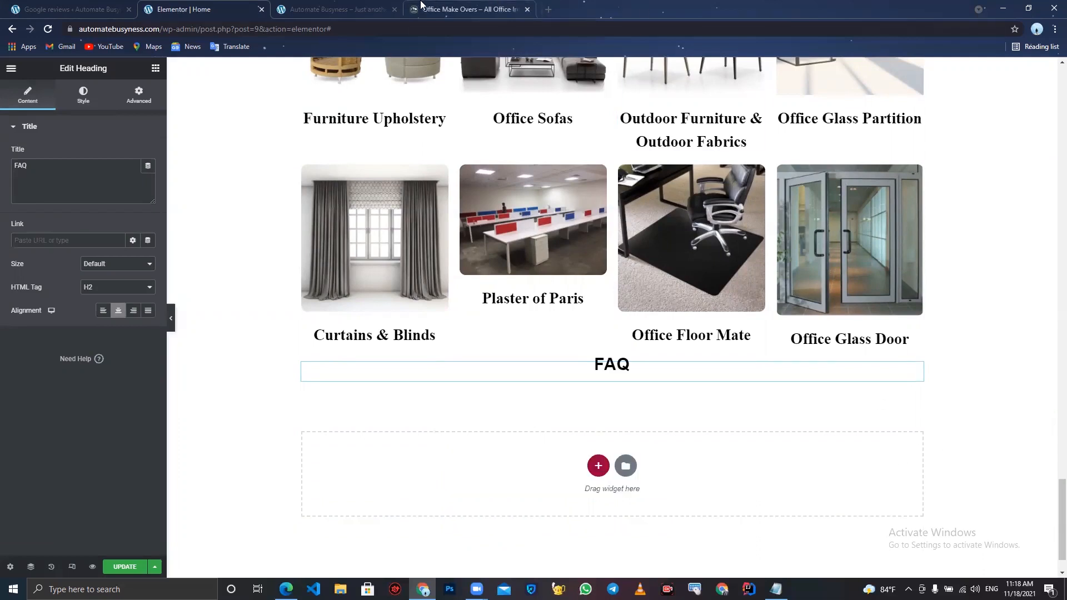
{"action": "left_click", "coordinate": [367, 10]}
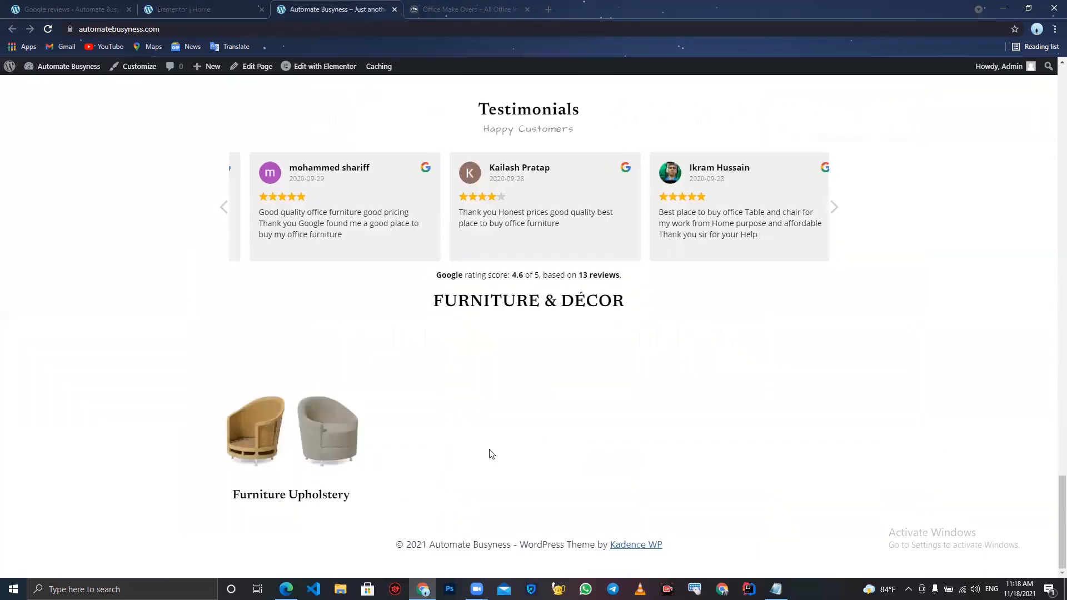
{"action": "scroll", "coordinate": [478, 333], "scroll_direction": "up", "scroll_amount": 3}
{"action": "left_click", "coordinate": [448, 6]}
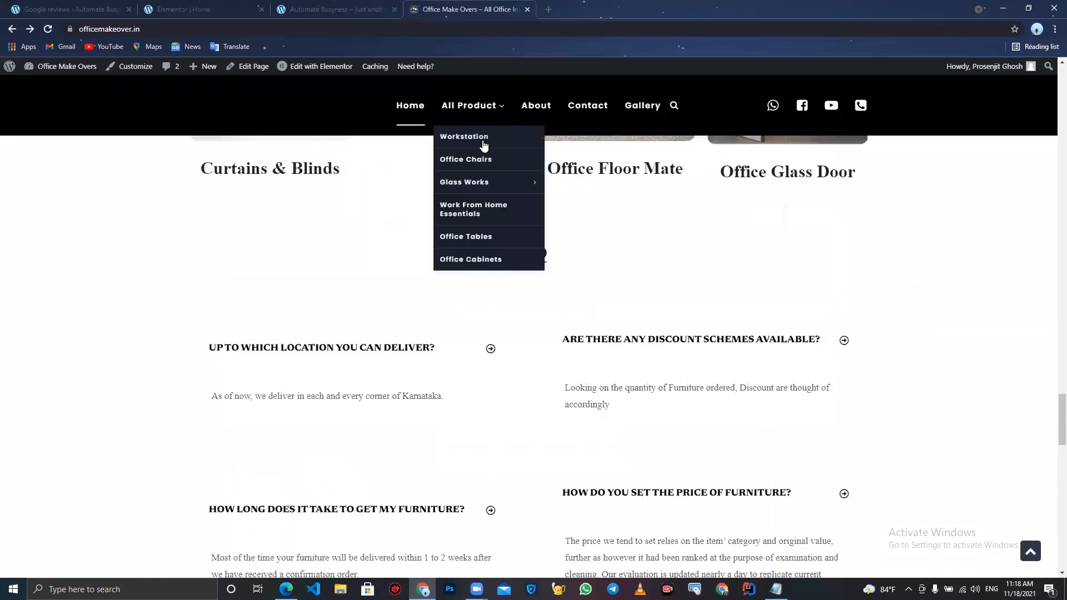
{"action": "scroll", "coordinate": [569, 351], "scroll_direction": "down", "scroll_amount": 1}
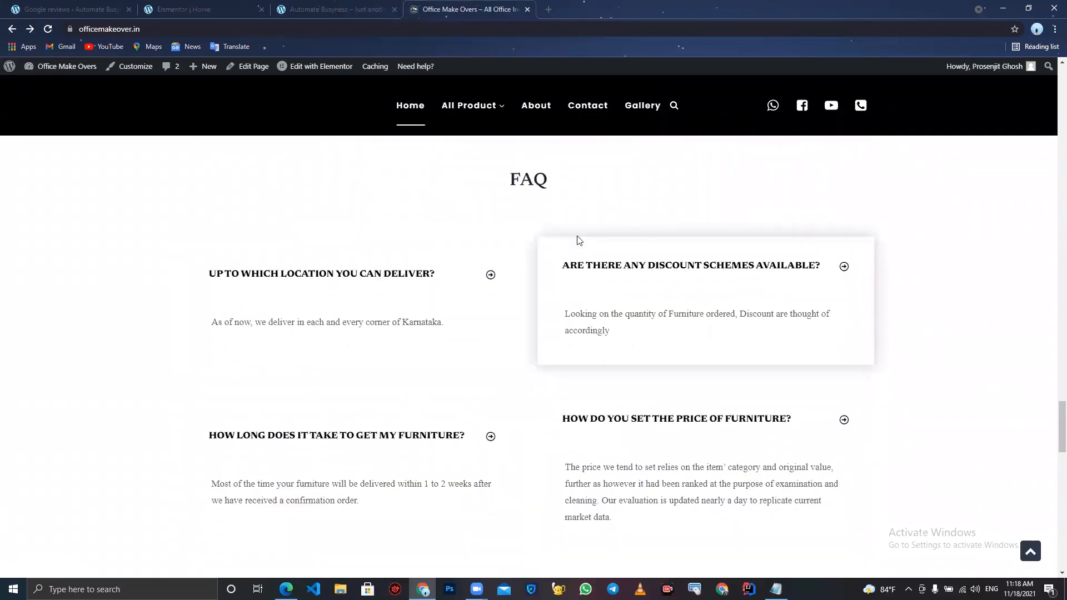
{"action": "scroll", "coordinate": [500, 372], "scroll_direction": "down", "scroll_amount": 2}
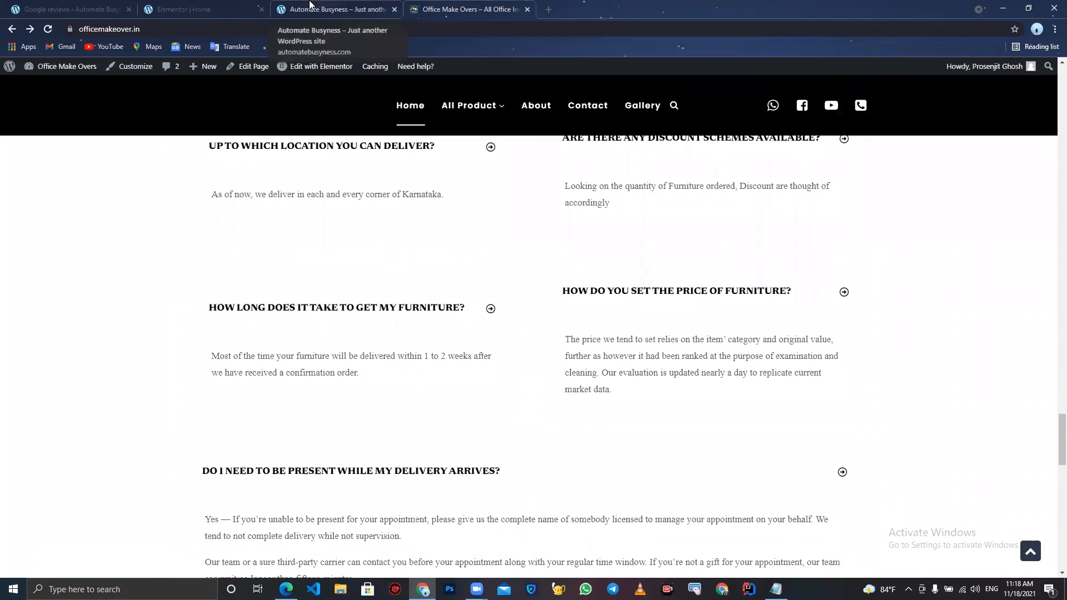
{"action": "left_click", "coordinate": [183, 9]}
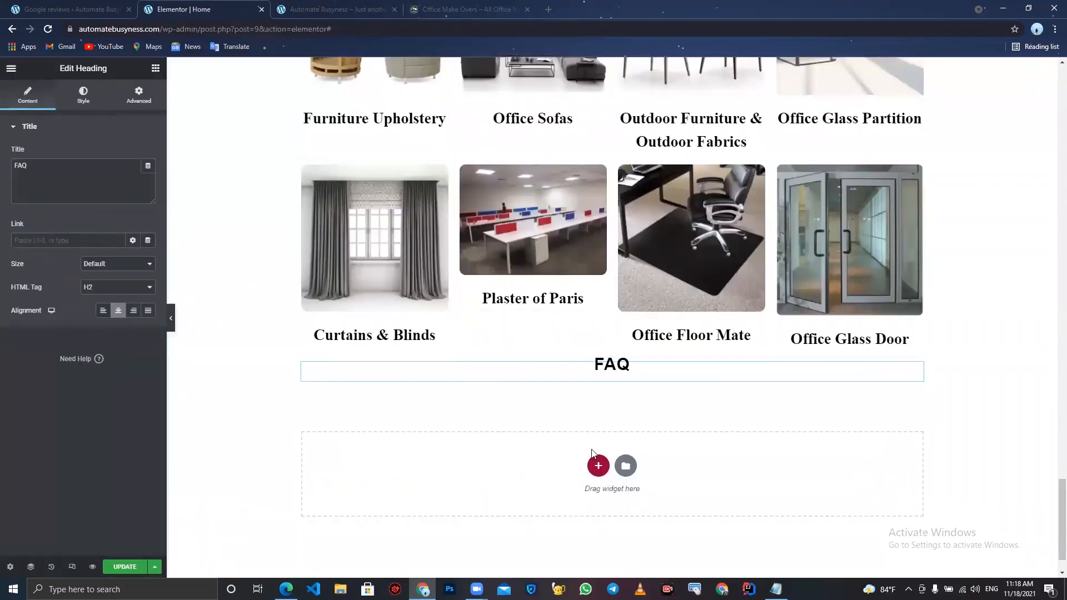
{"action": "left_click", "coordinate": [596, 463]}
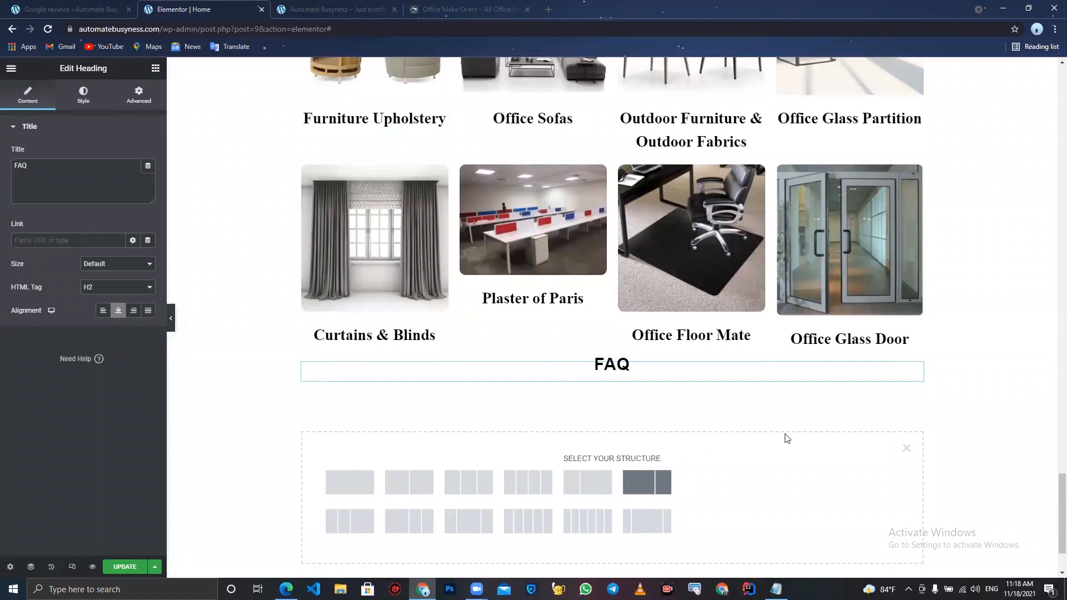
{"action": "left_click", "coordinate": [906, 448]}
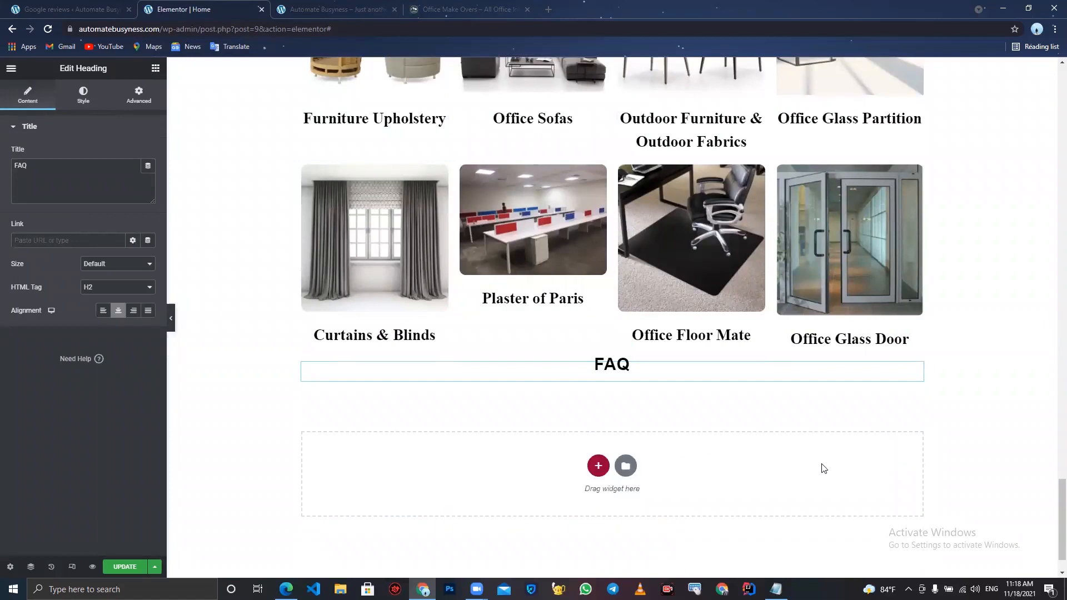
- Search the template library's blocks for faq and insert the light two-column FAQ block
{"action": "left_click", "coordinate": [626, 466]}
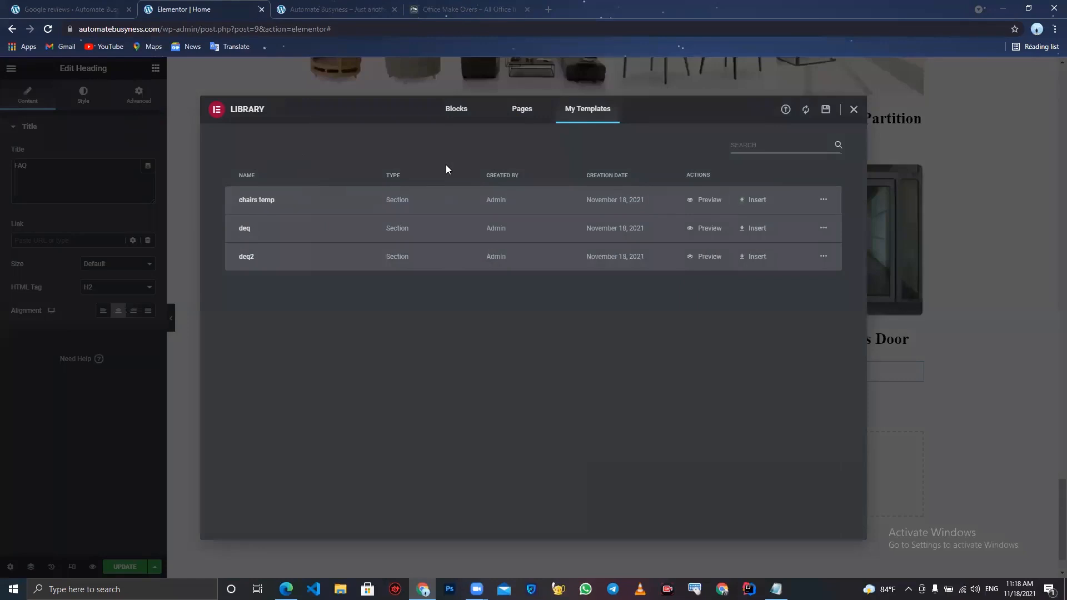
{"action": "left_click", "coordinate": [450, 114]}
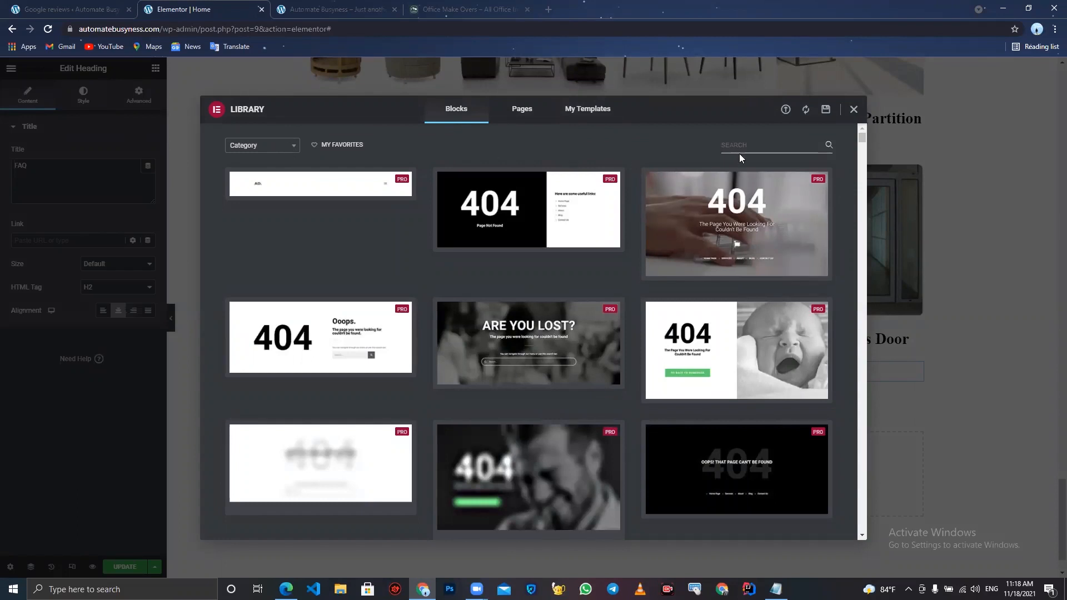
{"action": "left_click", "coordinate": [726, 147]}
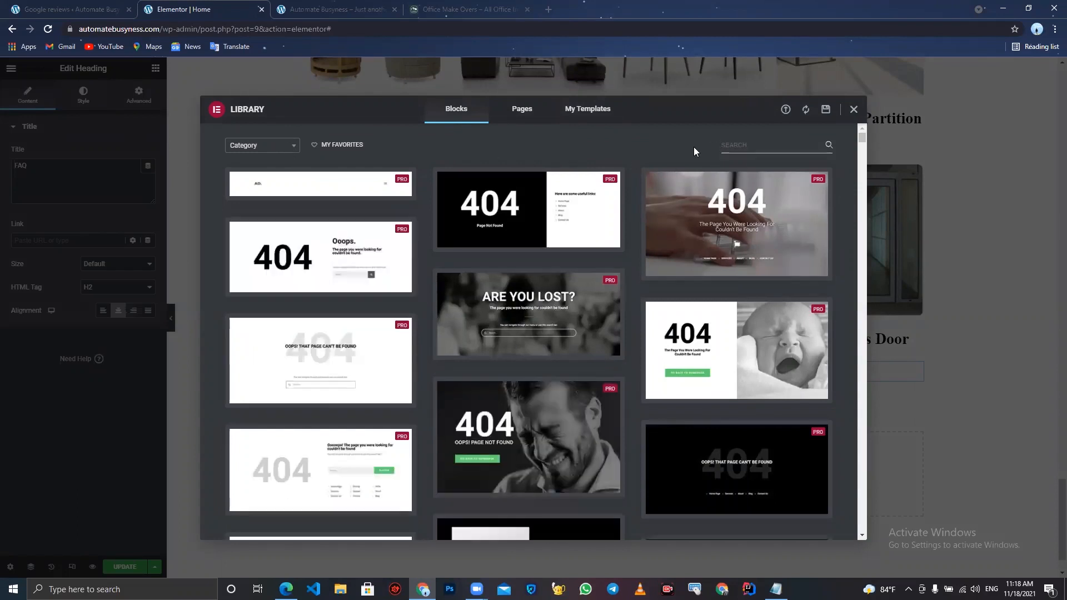
{"action": "type", "text": "faq"}
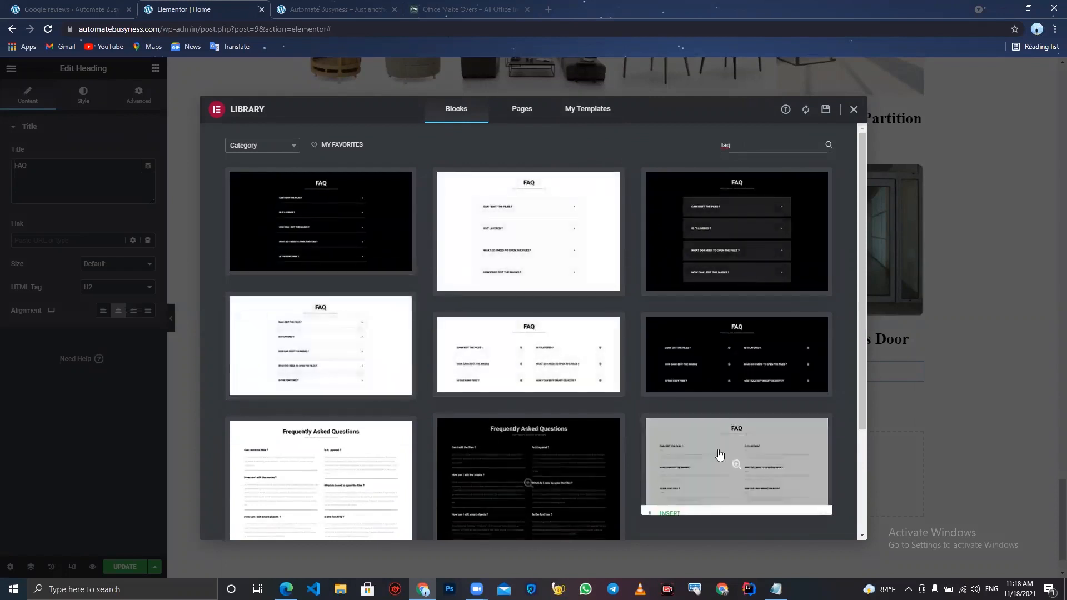
{"action": "mouse_move", "coordinate": [745, 464]}
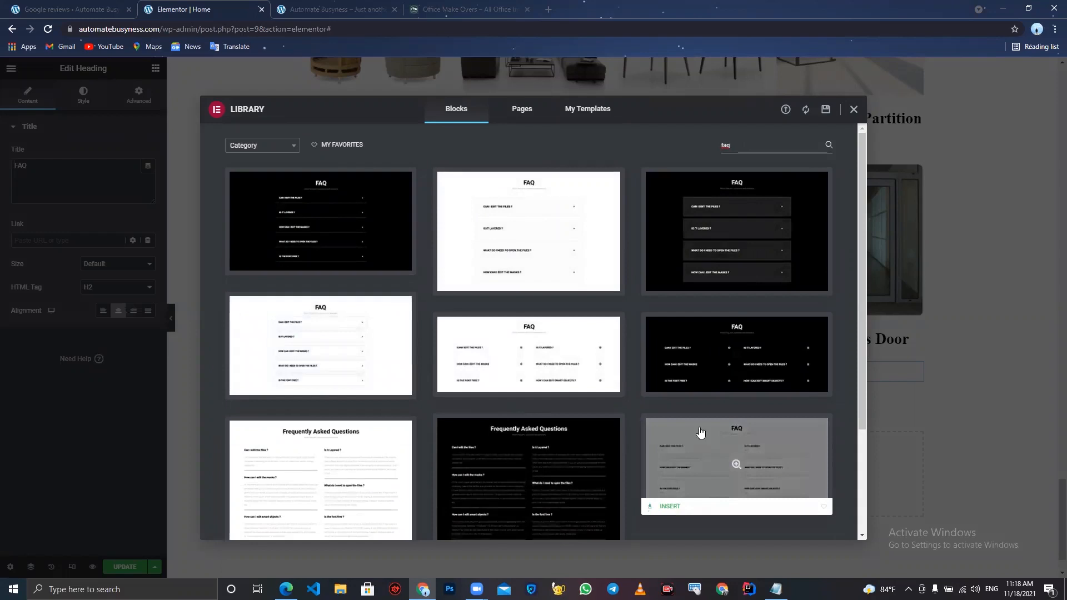
{"action": "mouse_move", "coordinate": [578, 340]}
{"action": "mouse_move", "coordinate": [748, 483]}
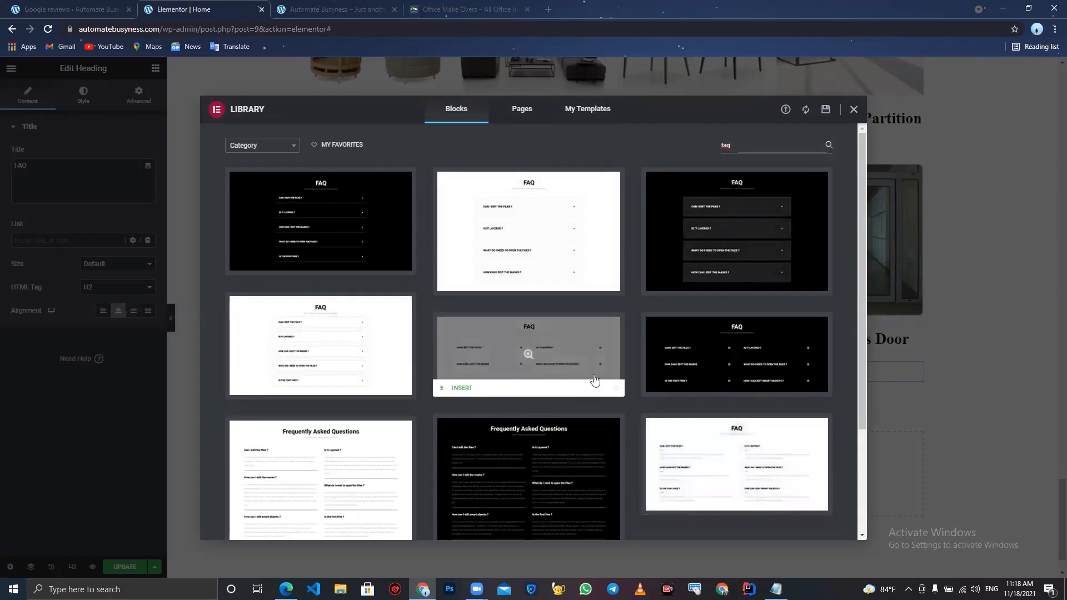
{"action": "left_click", "coordinate": [457, 389]}
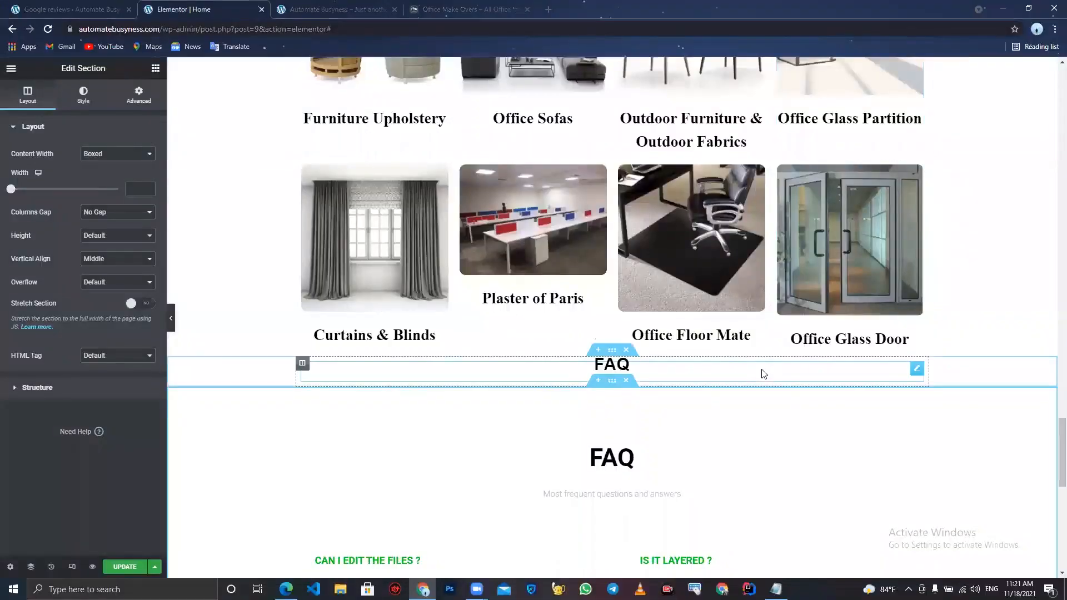
- Delete the inserted FAQ block's own FAQ heading
{"action": "scroll", "coordinate": [764, 373], "scroll_direction": "down", "scroll_amount": 2}
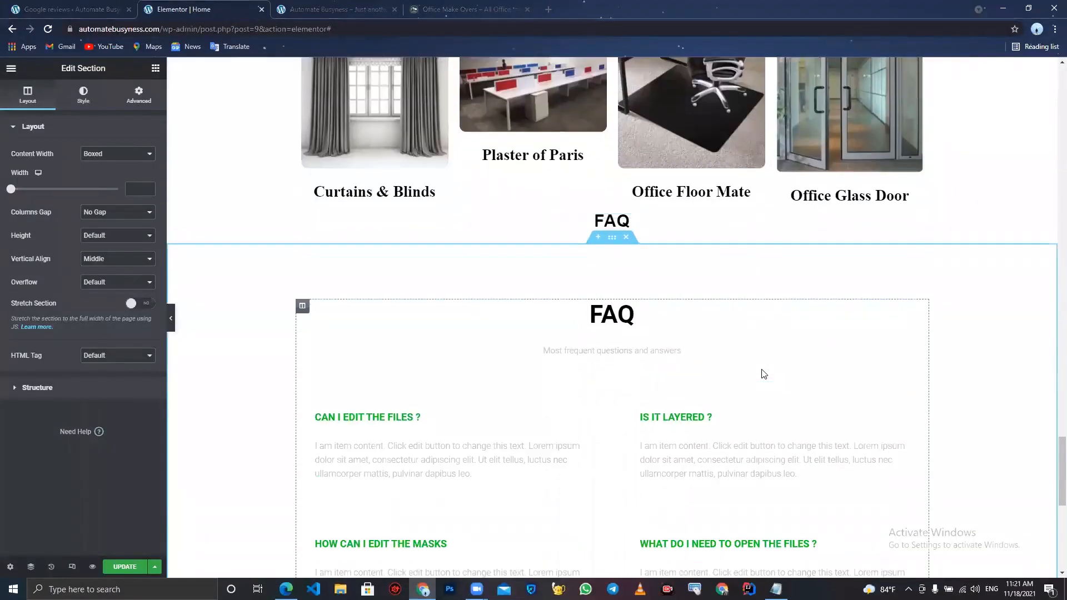
{"action": "right_click", "coordinate": [607, 324]}
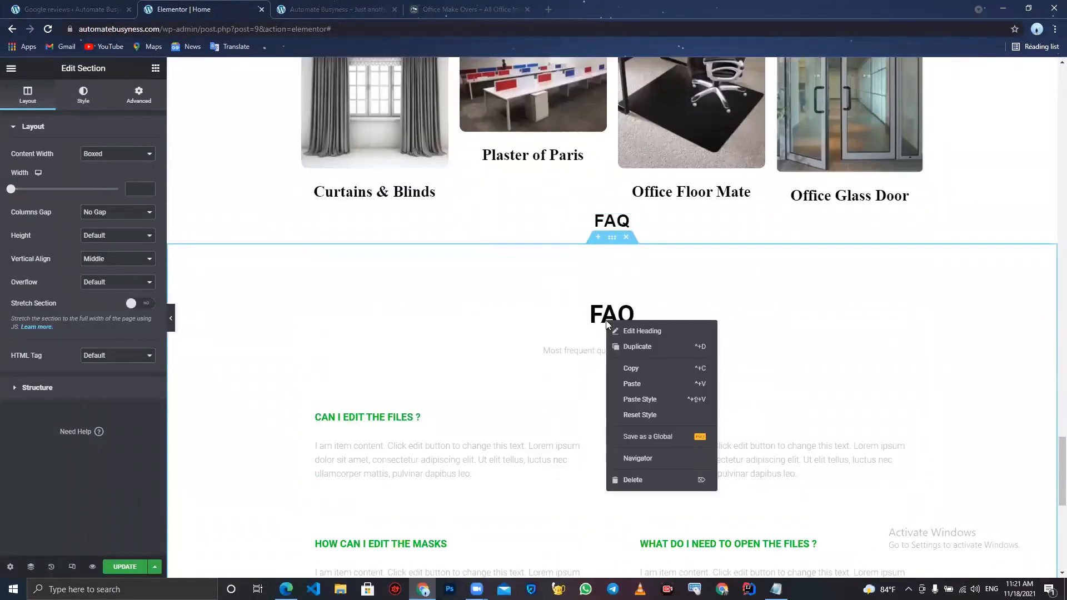
{"action": "left_click", "coordinate": [645, 482]}
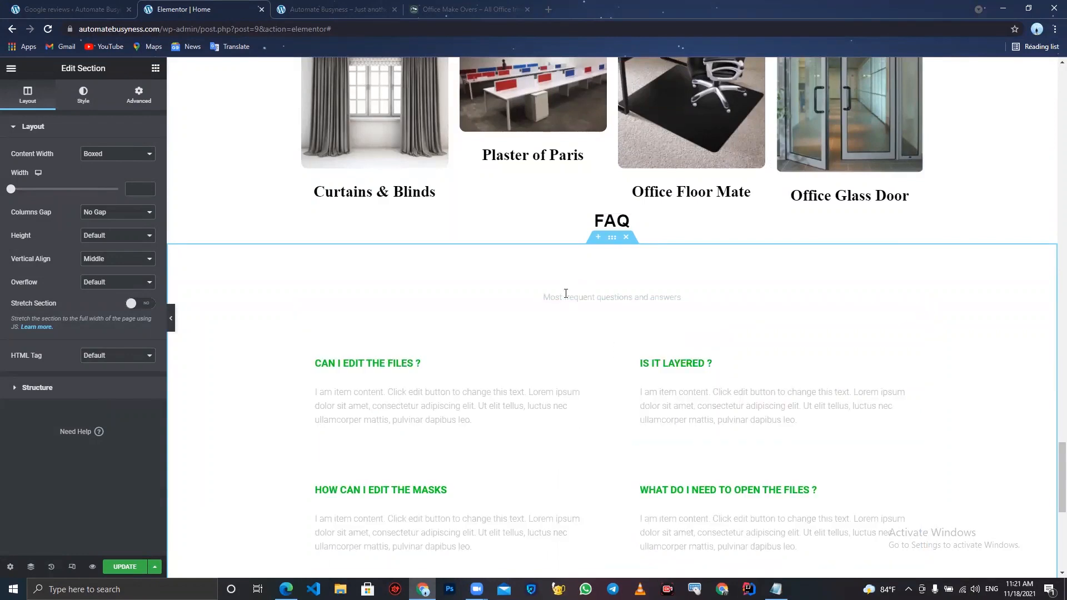
- Delete the "Most frequent questions and answers" subheading from the FAQ block
{"action": "left_click", "coordinate": [565, 294]}
{"action": "right_click", "coordinate": [564, 294]}
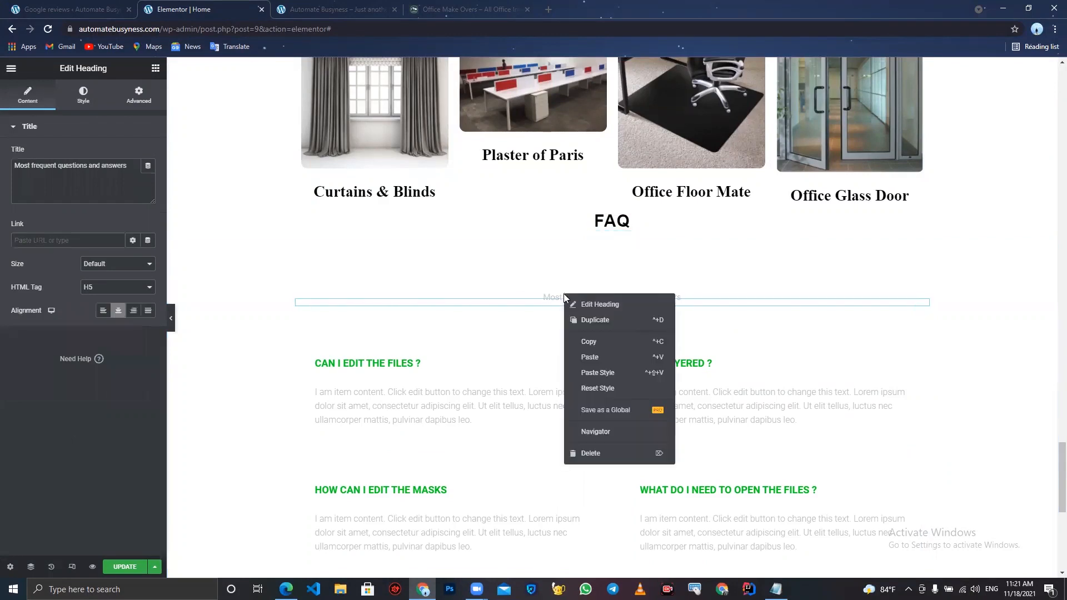
{"action": "left_click", "coordinate": [613, 454]}
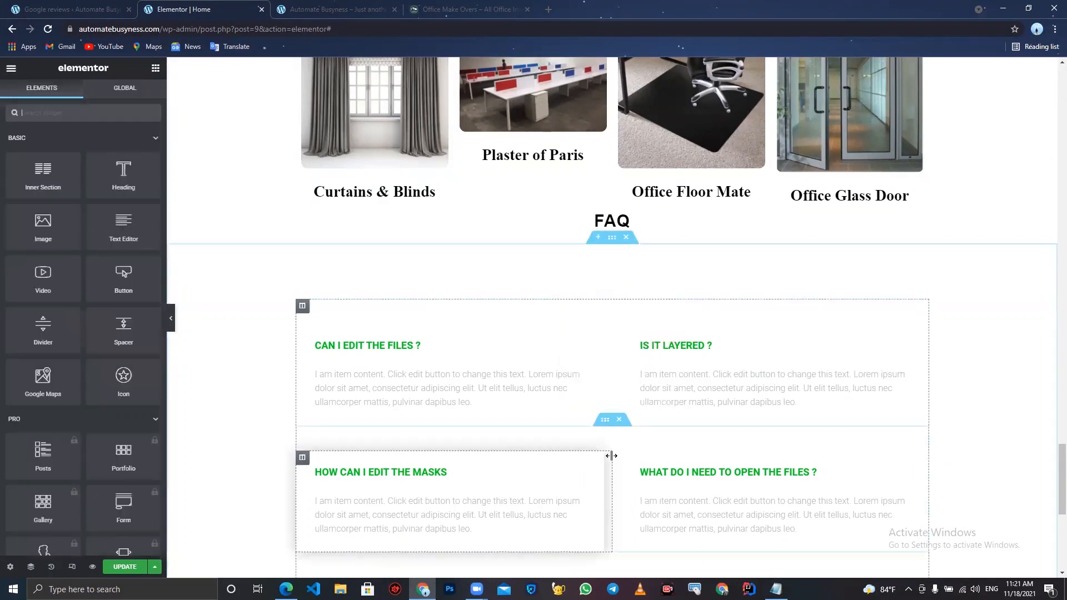
- Select the first FAQ accordion and set its title active colour to black
{"action": "scroll", "coordinate": [537, 390], "scroll_direction": "down", "scroll_amount": 2}
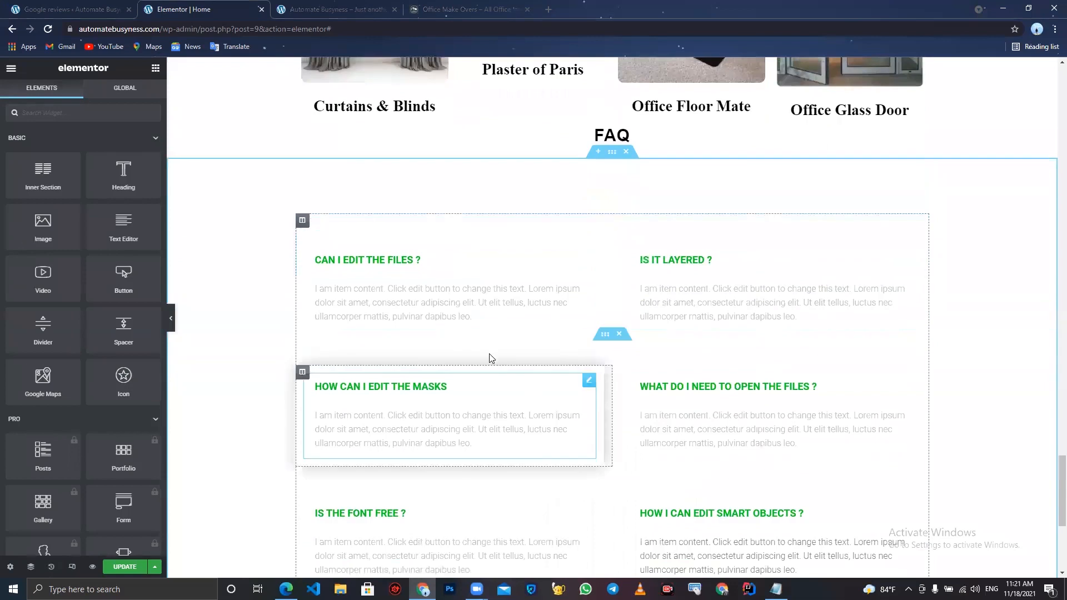
{"action": "left_click", "coordinate": [589, 254]}
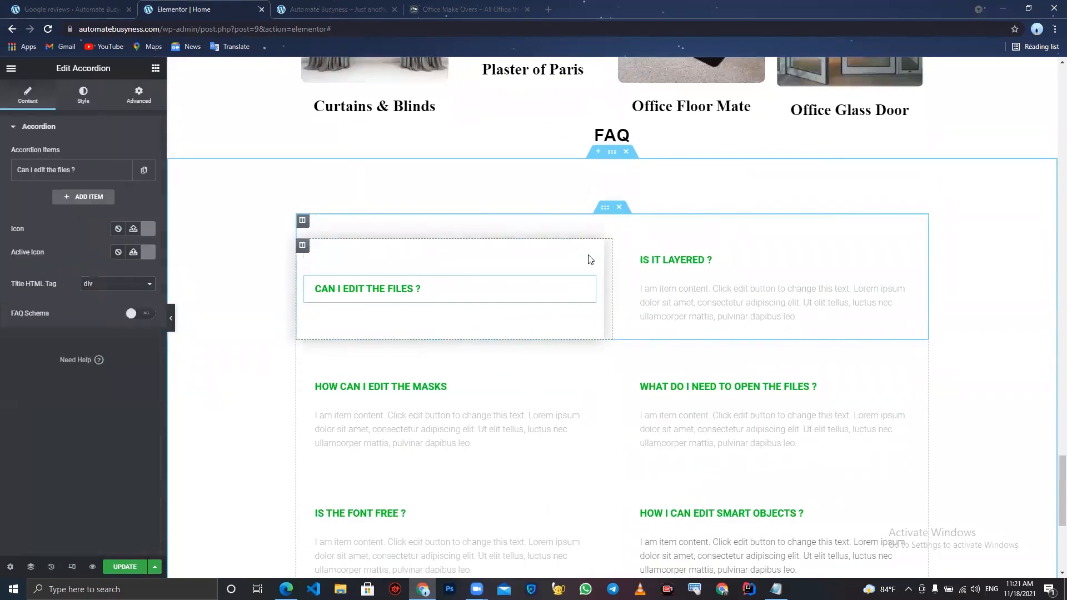
{"action": "left_click", "coordinate": [65, 171]}
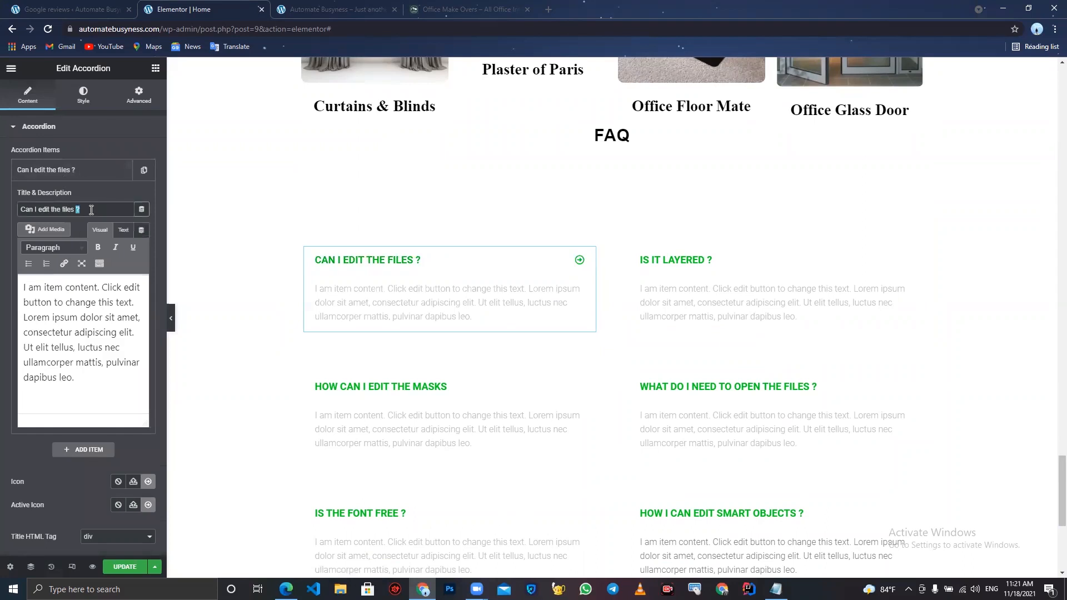
{"action": "left_click_drag", "start_coordinate": [91, 209], "coordinate": [7, 190]}
{"action": "left_click", "coordinate": [110, 208]}
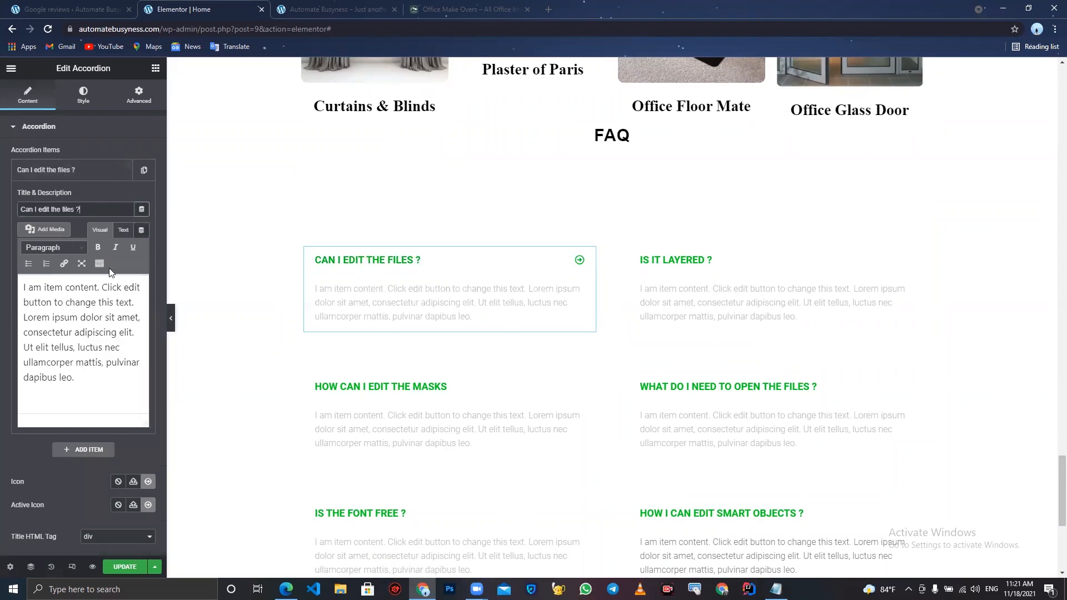
{"action": "left_click_drag", "start_coordinate": [87, 398], "coordinate": [1, 50]}
{"action": "left_click", "coordinate": [90, 400]}
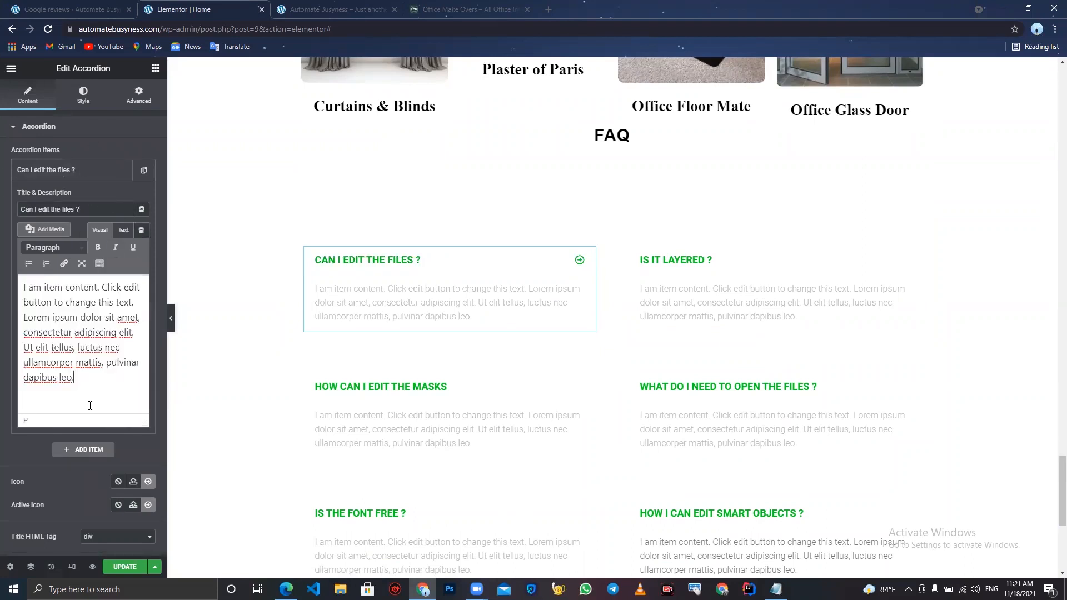
{"action": "left_click", "coordinate": [76, 98]}
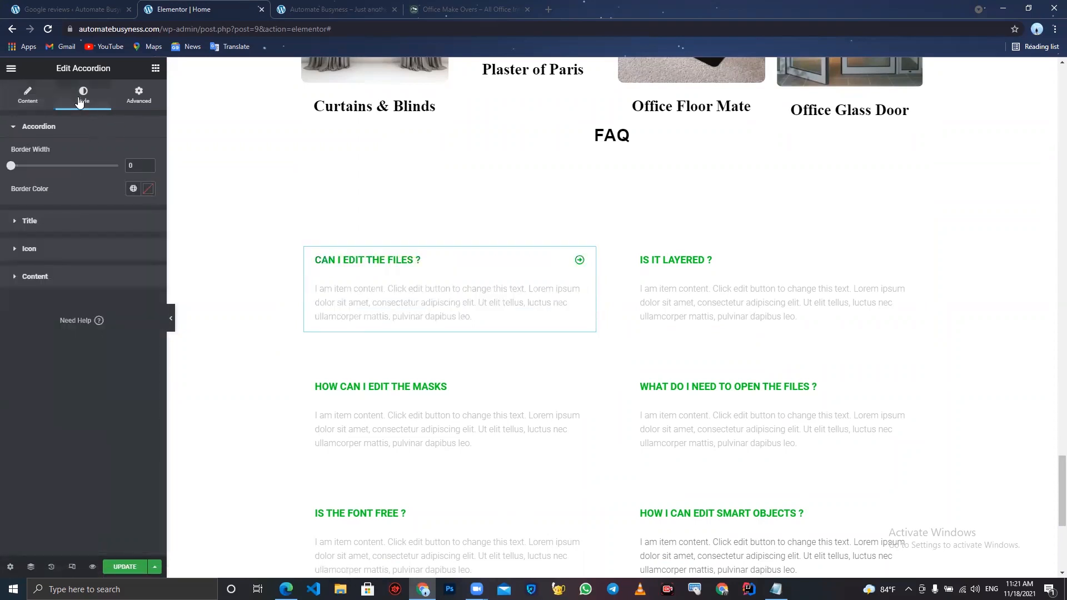
{"action": "left_click", "coordinate": [97, 229]}
{"action": "left_click", "coordinate": [148, 228]}
{"action": "left_click_drag", "start_coordinate": [70, 359], "coordinate": [4, 392]}
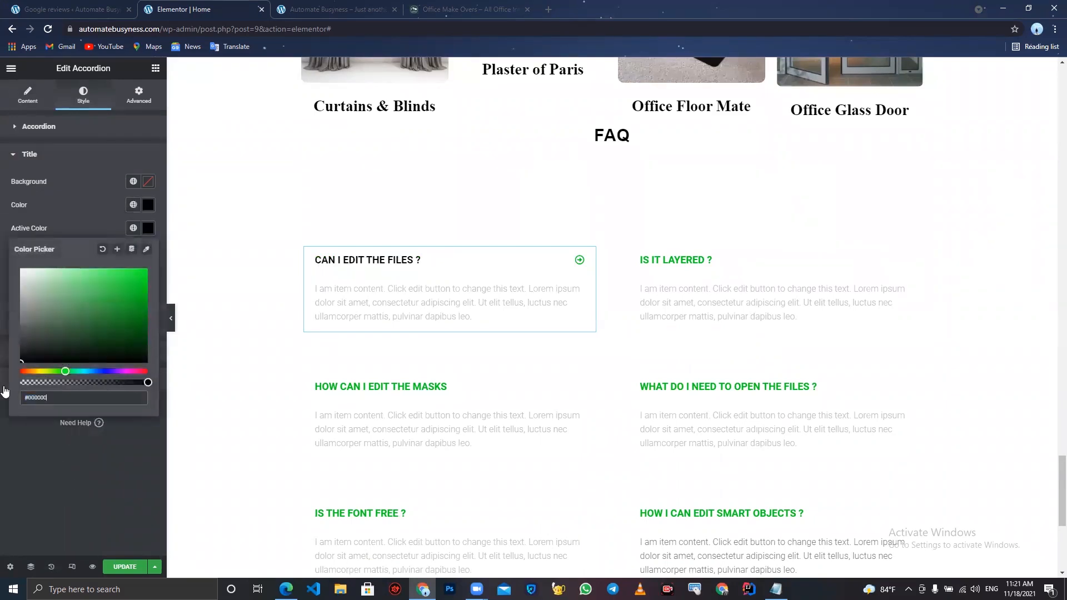
{"action": "left_click", "coordinate": [19, 472]}
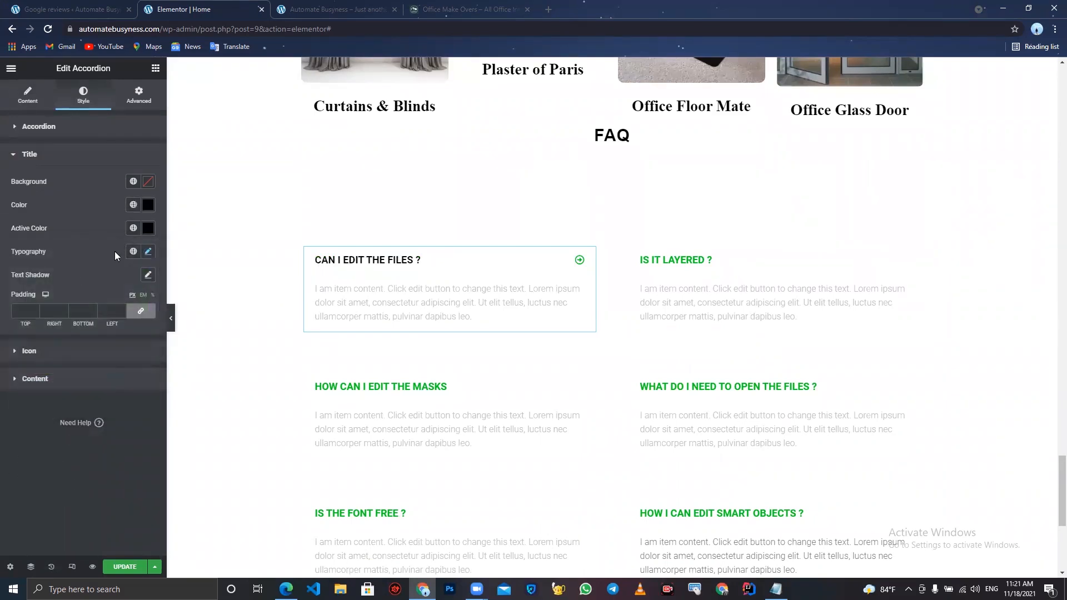
- Set the accordion content text colour to dark grey #383838
{"action": "left_click", "coordinate": [149, 251]}
{"action": "left_click", "coordinate": [149, 252]}
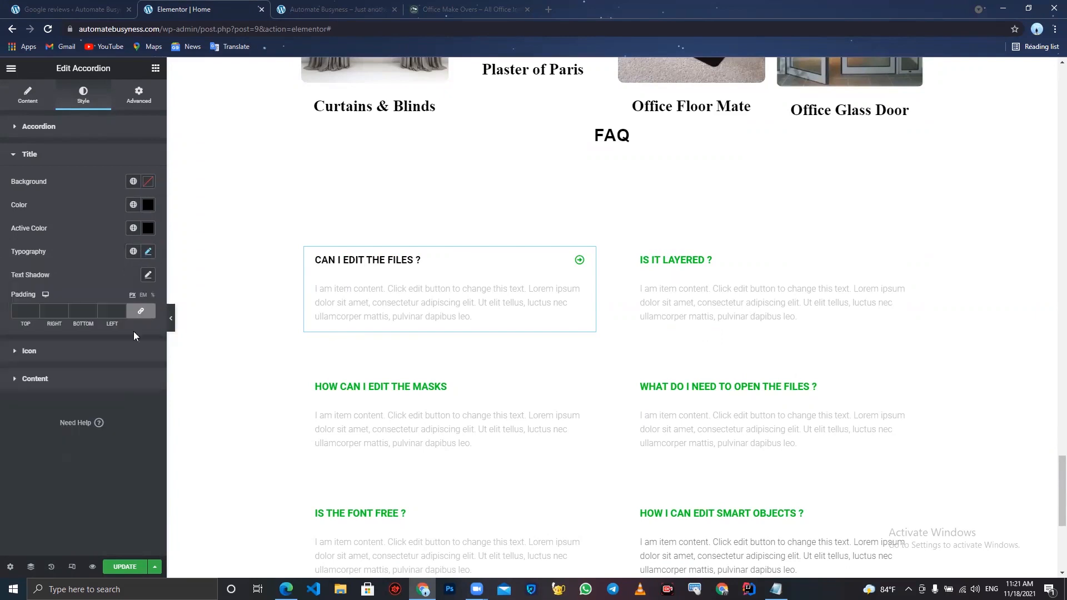
{"action": "left_click", "coordinate": [85, 353]}
{"action": "left_click", "coordinate": [148, 255]}
{"action": "left_click", "coordinate": [67, 347]}
{"action": "left_click", "coordinate": [79, 332]}
{"action": "left_click", "coordinate": [78, 333]}
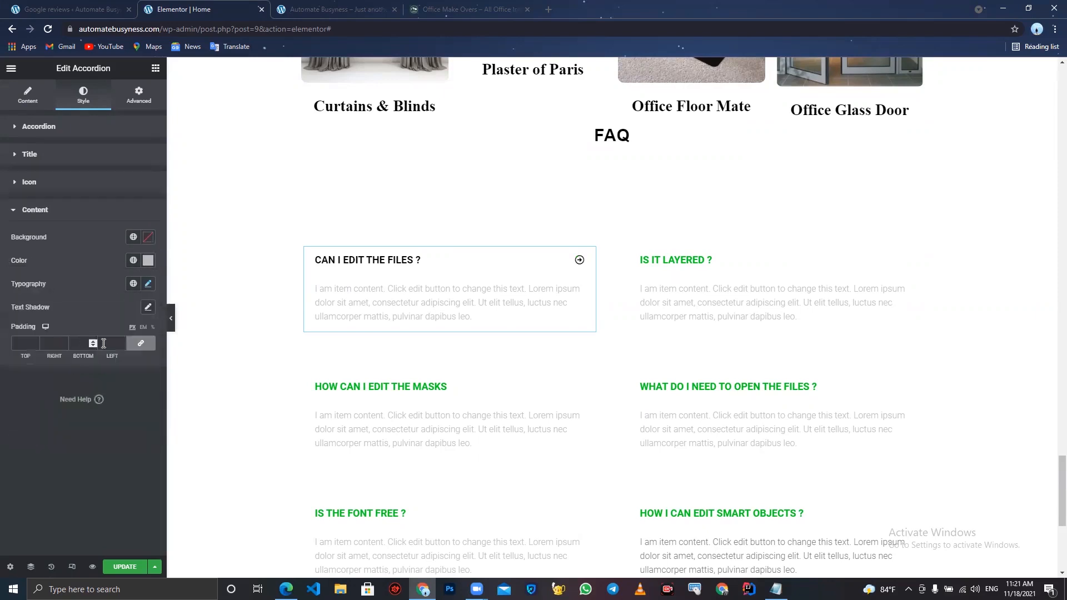
{"action": "left_click", "coordinate": [148, 260]}
{"action": "left_click_drag", "start_coordinate": [34, 367], "coordinate": [2, 380]}
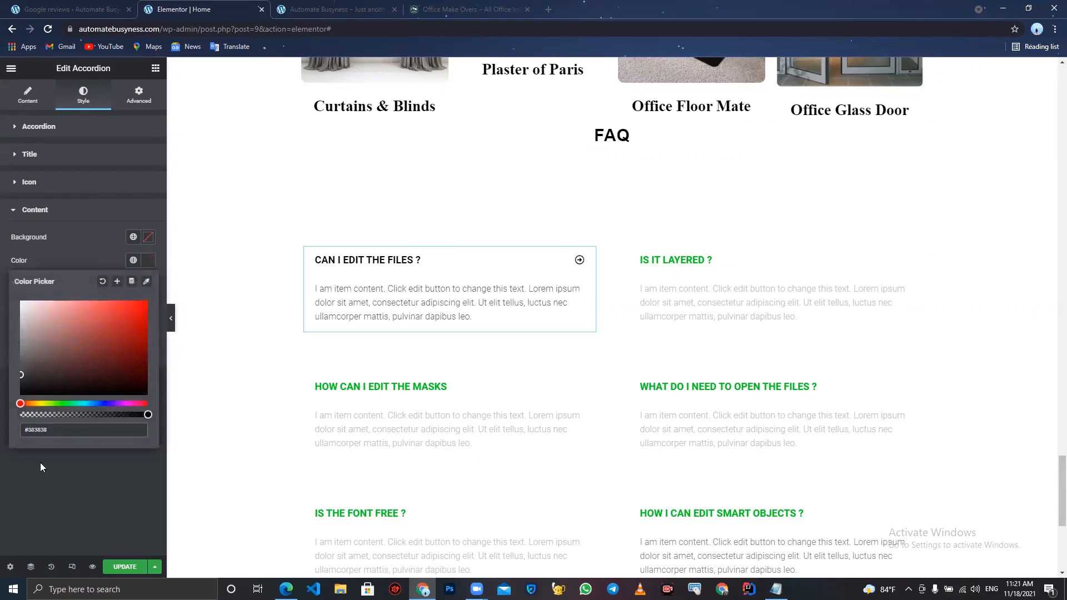
{"action": "left_click", "coordinate": [72, 484]}
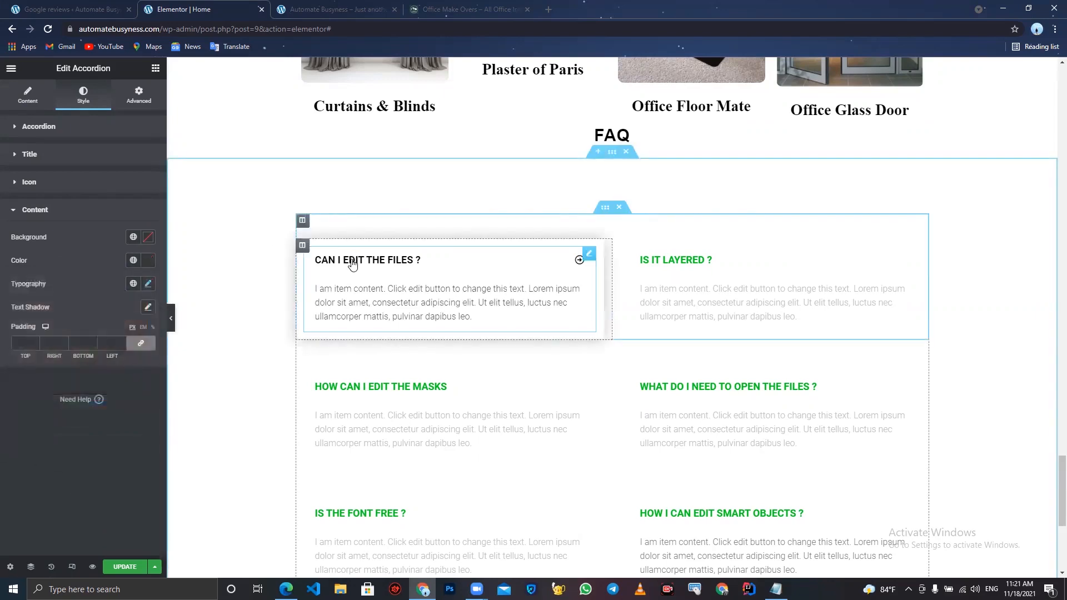
- Set the accordion content font family to Times New Roman
{"action": "left_click", "coordinate": [149, 285]}
{"action": "left_click", "coordinate": [108, 337]}
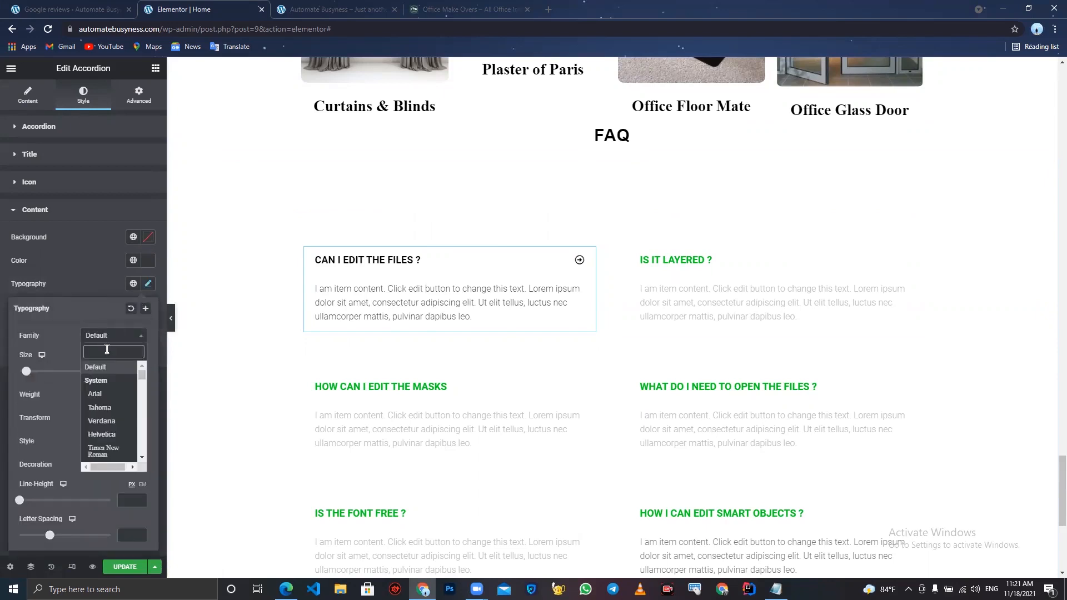
{"action": "type", "text": "new"}
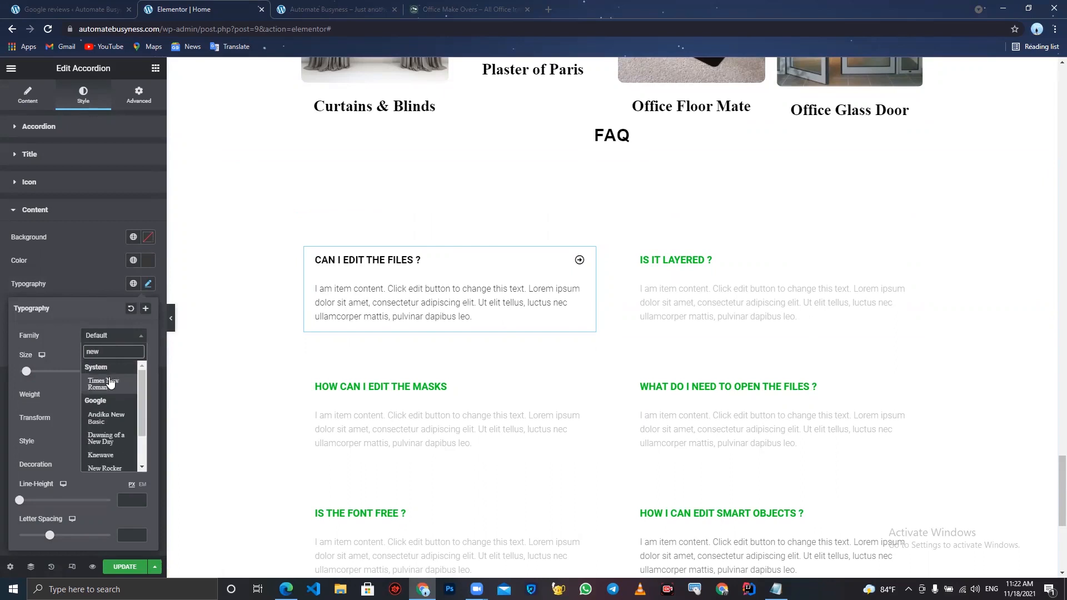
{"action": "left_click", "coordinate": [122, 384]}
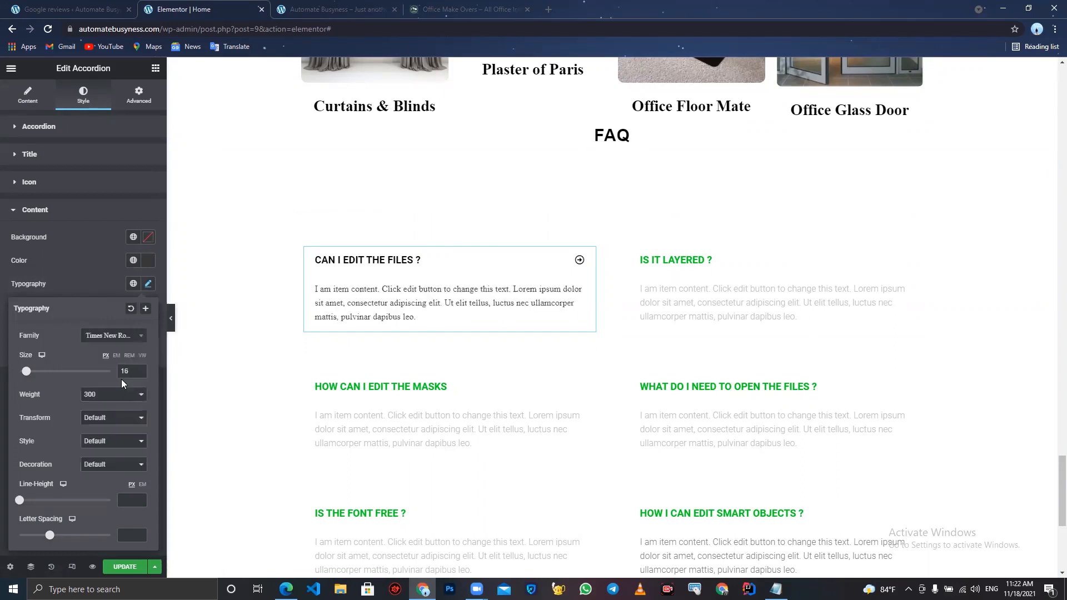
{"action": "left_click", "coordinate": [345, 262]}
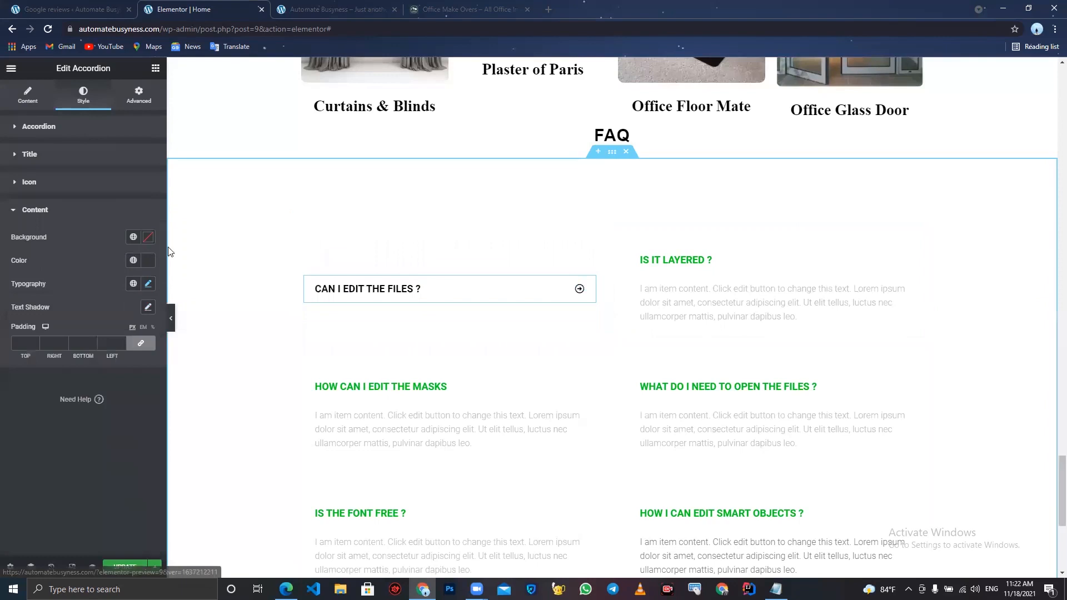
- Set the accordion title font family to Newsreader
{"action": "left_click", "coordinate": [93, 155]}
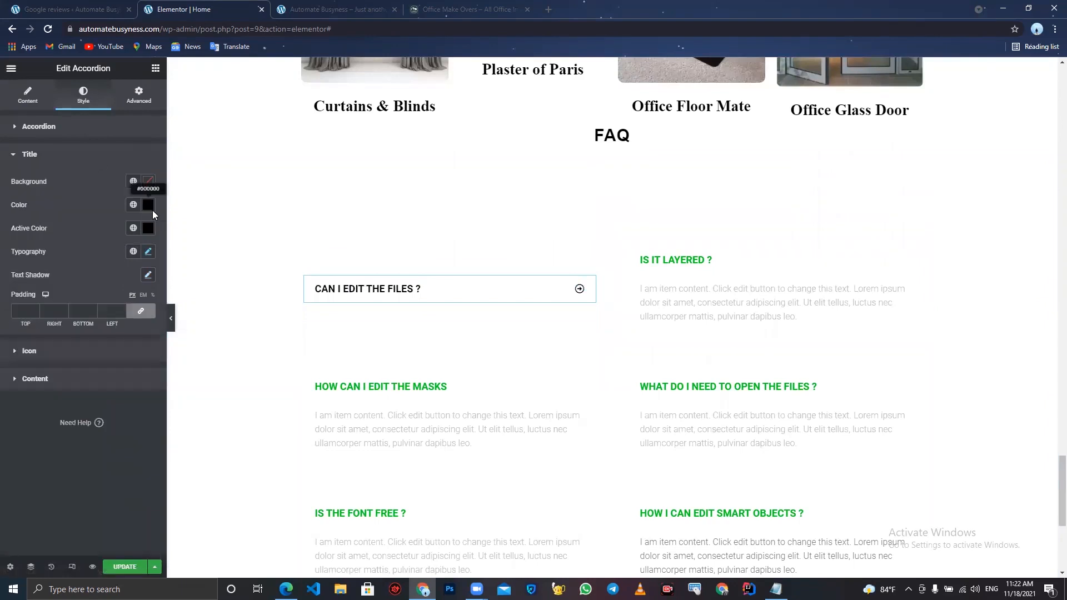
{"action": "left_click", "coordinate": [148, 252]}
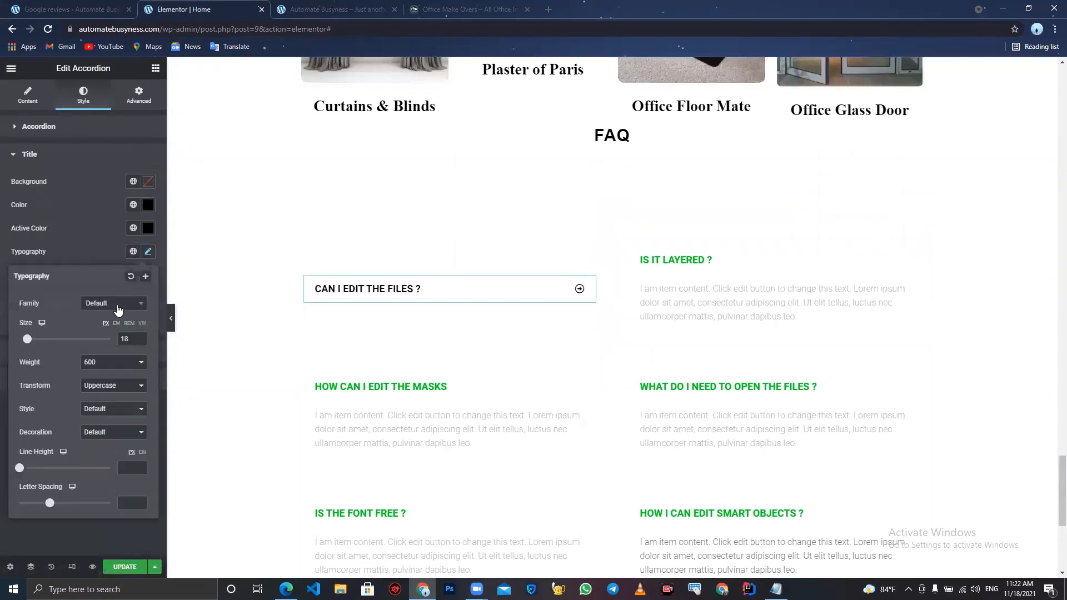
{"action": "left_click", "coordinate": [118, 308]}
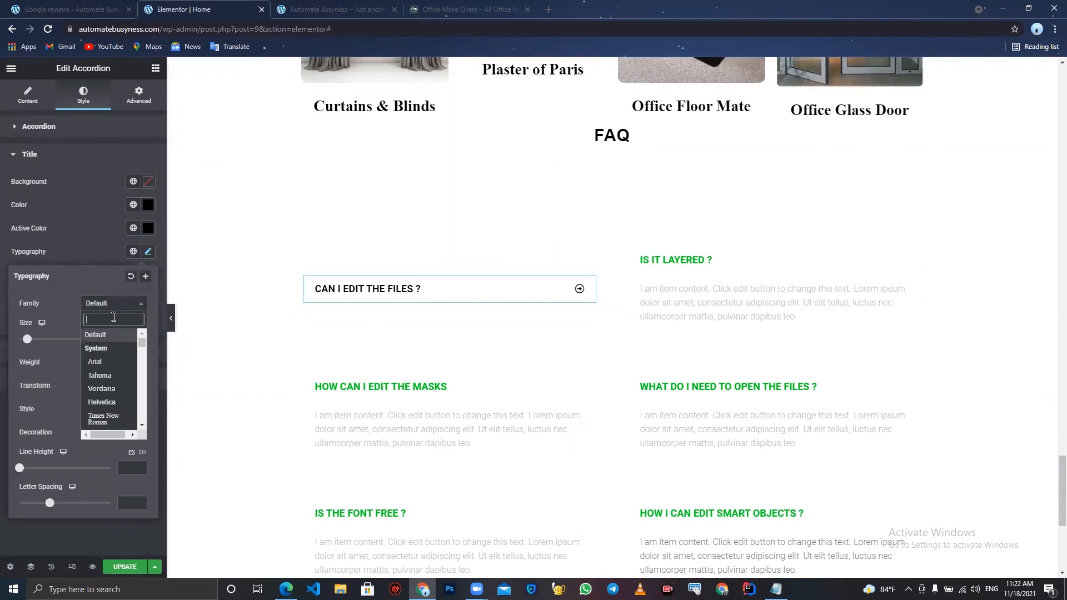
{"action": "type", "text": "news"}
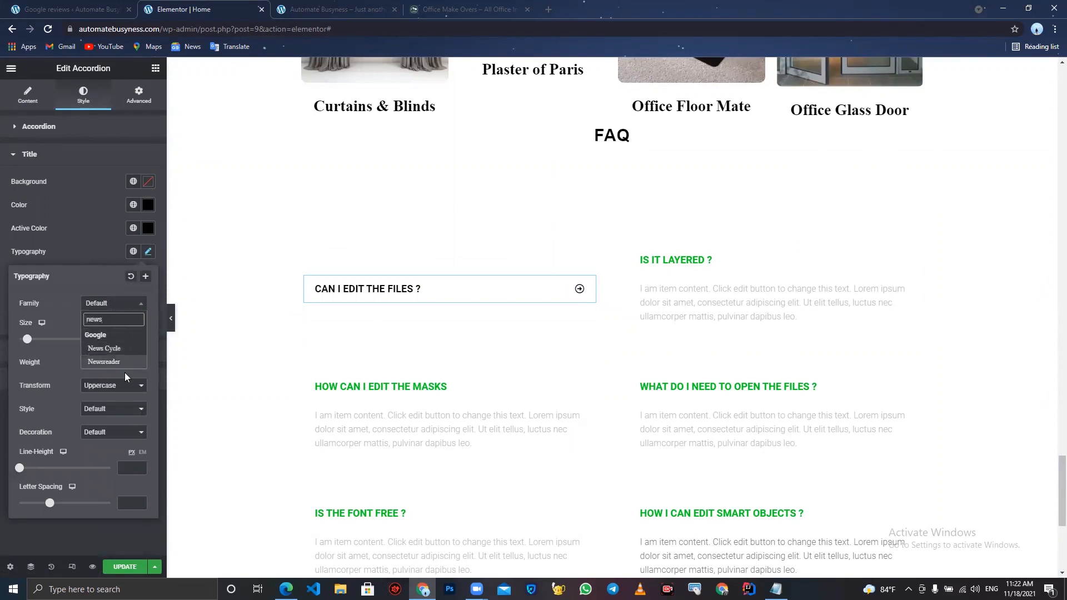
{"action": "left_click", "coordinate": [125, 363]}
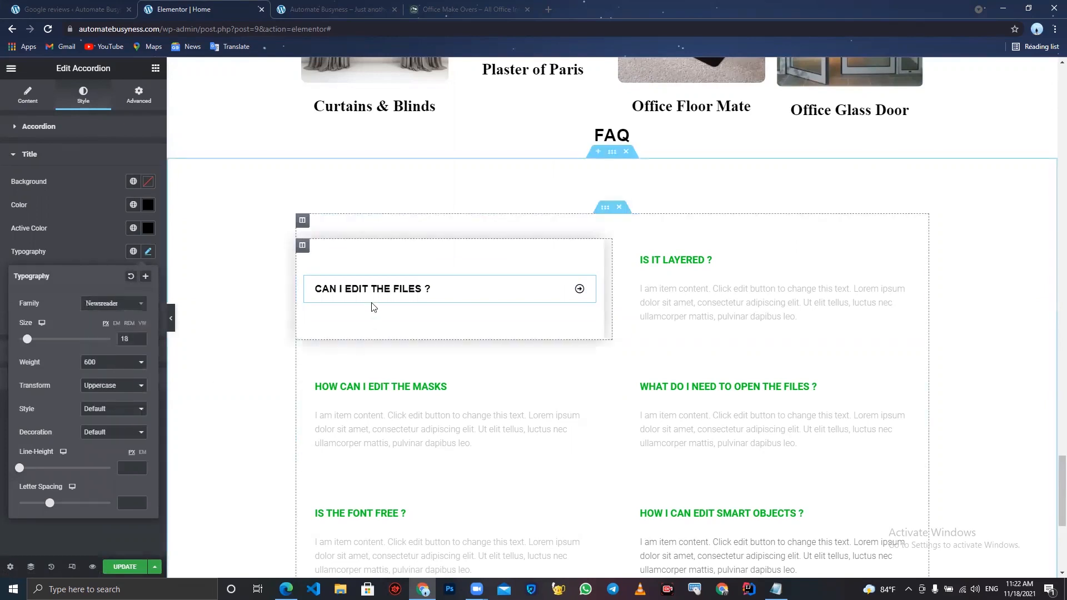
{"action": "left_click", "coordinate": [583, 294]}
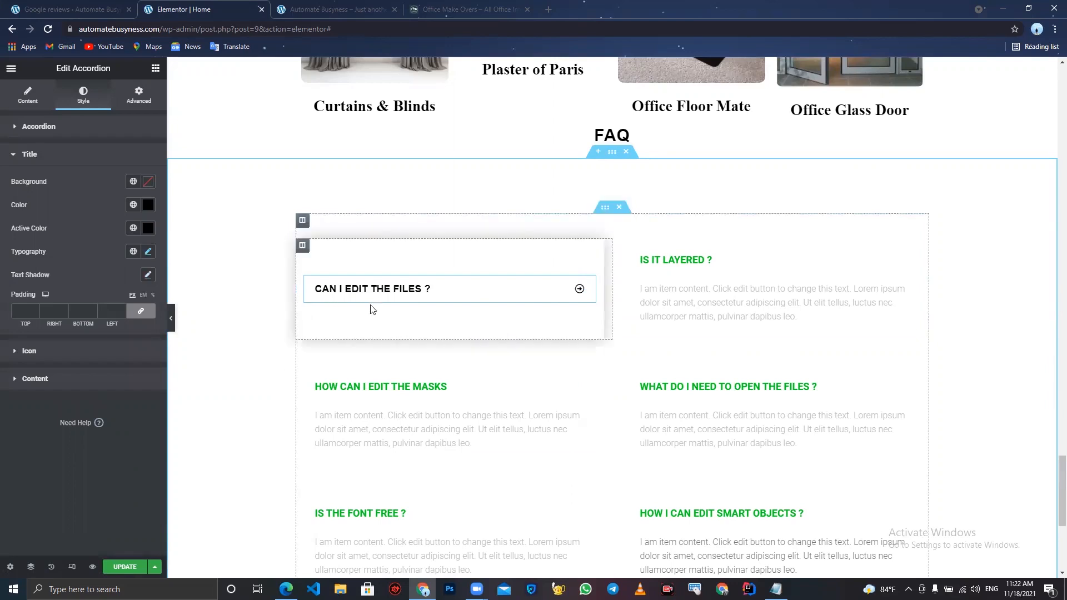
{"action": "left_click", "coordinate": [453, 288]}
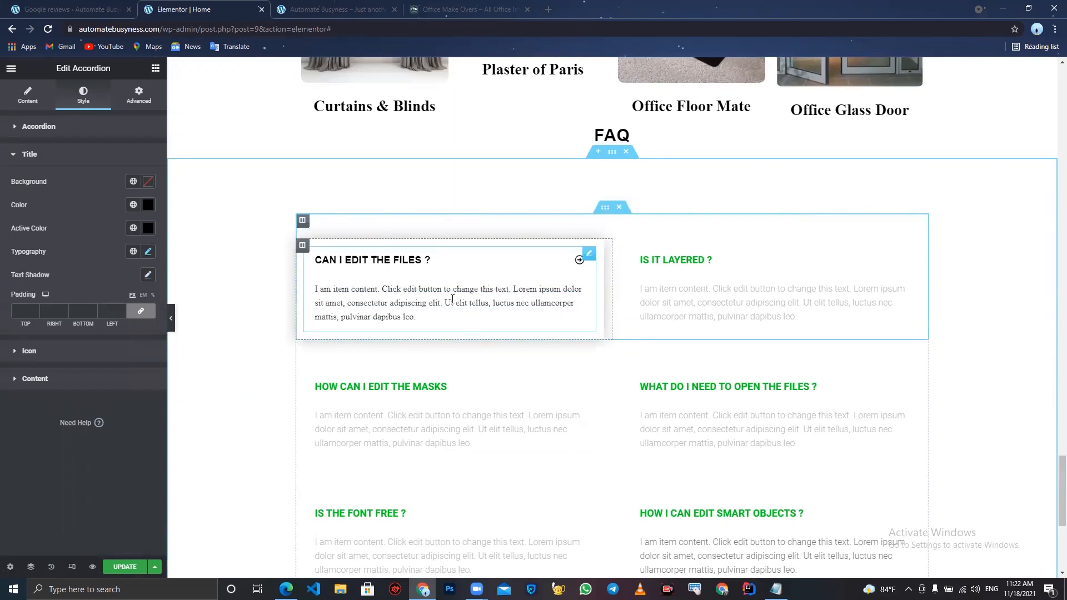
- Copy the first FAQ accordion and paste its style onto the second and third accordions
{"action": "right_click", "coordinate": [453, 289]}
{"action": "left_click", "coordinate": [482, 338]}
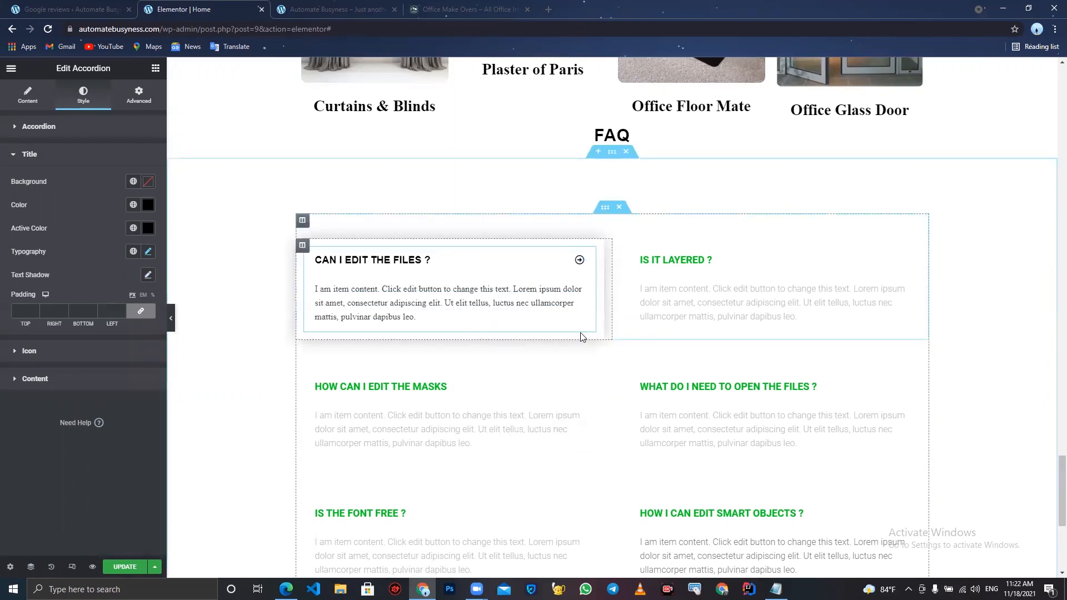
{"action": "right_click", "coordinate": [673, 318]}
{"action": "left_click", "coordinate": [753, 396]}
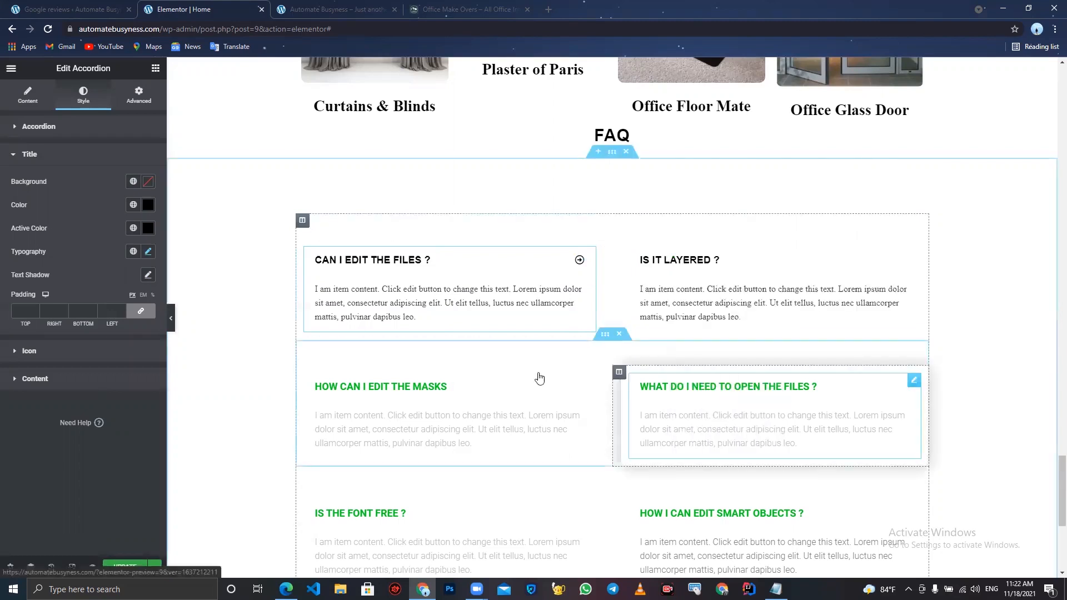
{"action": "right_click", "coordinate": [469, 389]}
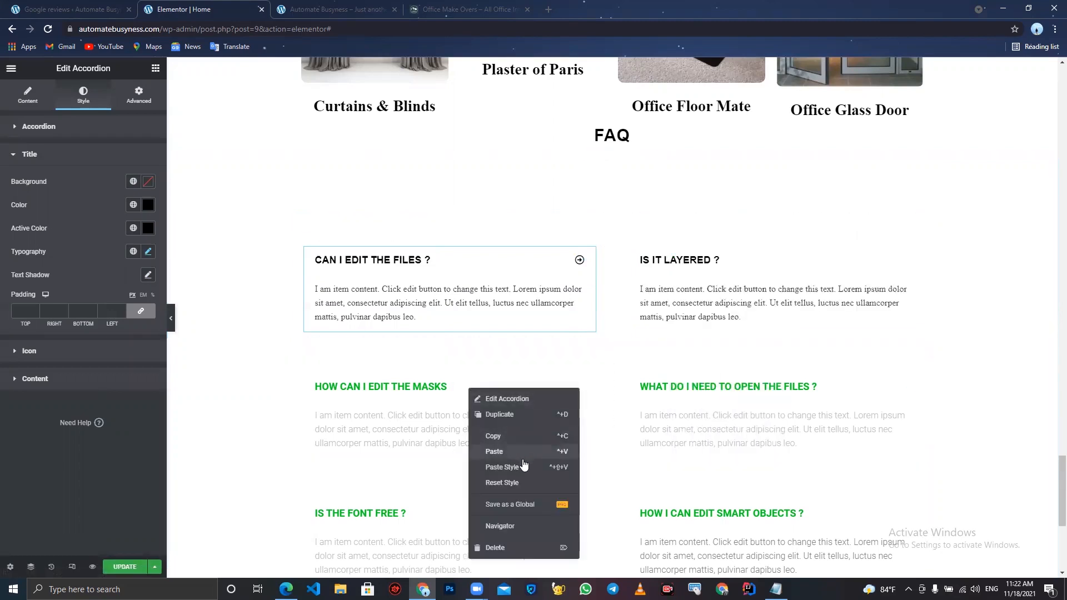
{"action": "left_click", "coordinate": [523, 472]}
- Paste the copied style onto the remaining three FAQ accordions
{"action": "right_click", "coordinate": [651, 408]}
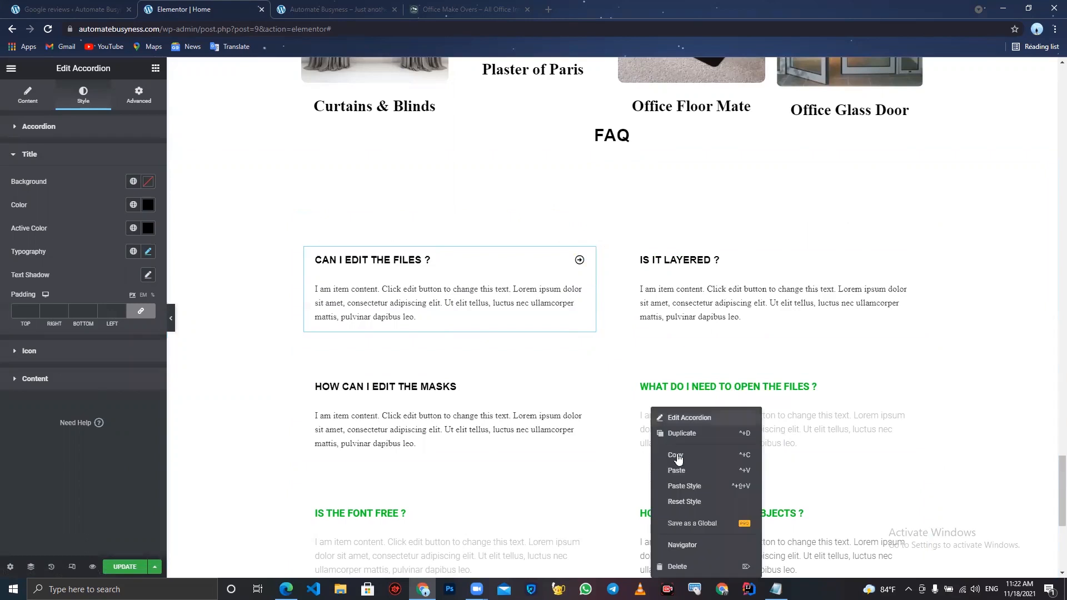
{"action": "left_click", "coordinate": [684, 485]}
{"action": "scroll", "coordinate": [534, 362], "scroll_direction": "down", "scroll_amount": 2}
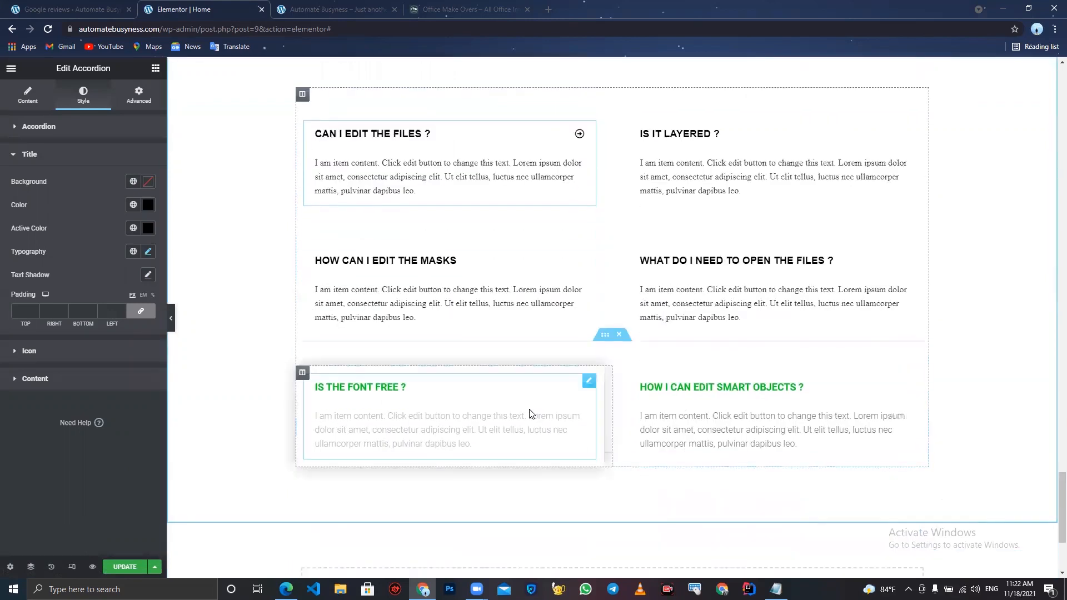
{"action": "right_click", "coordinate": [530, 409]}
{"action": "left_click", "coordinate": [564, 486]}
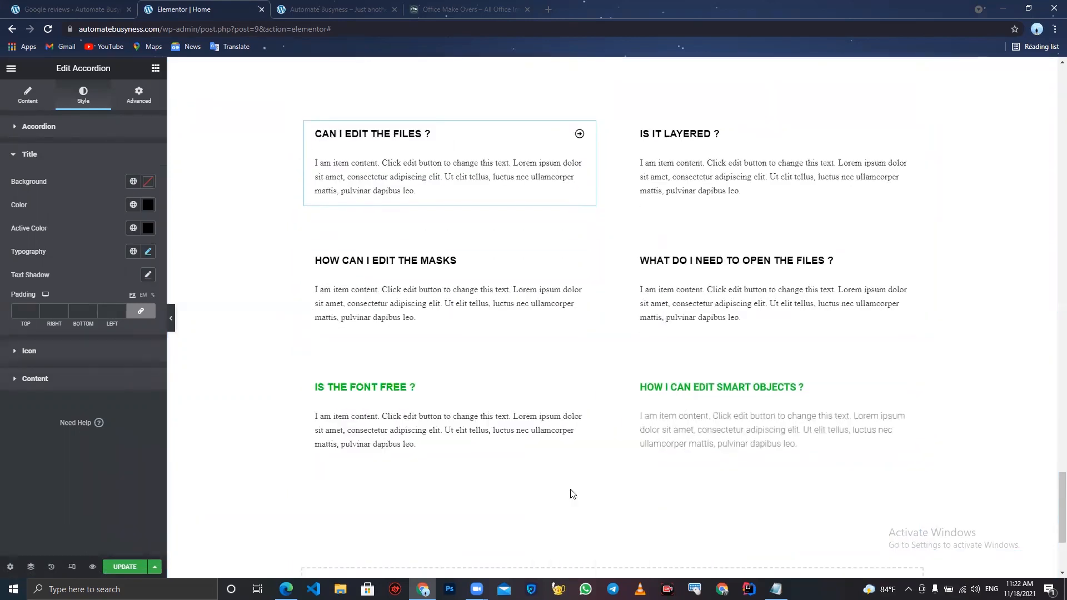
{"action": "right_click", "coordinate": [678, 409]}
{"action": "left_click", "coordinate": [717, 486]}
- Review the sections below the FAQ on the live Office Make Overs site
{"action": "scroll", "coordinate": [724, 495], "scroll_direction": "down", "scroll_amount": 2}
{"action": "left_click", "coordinate": [467, 10]}
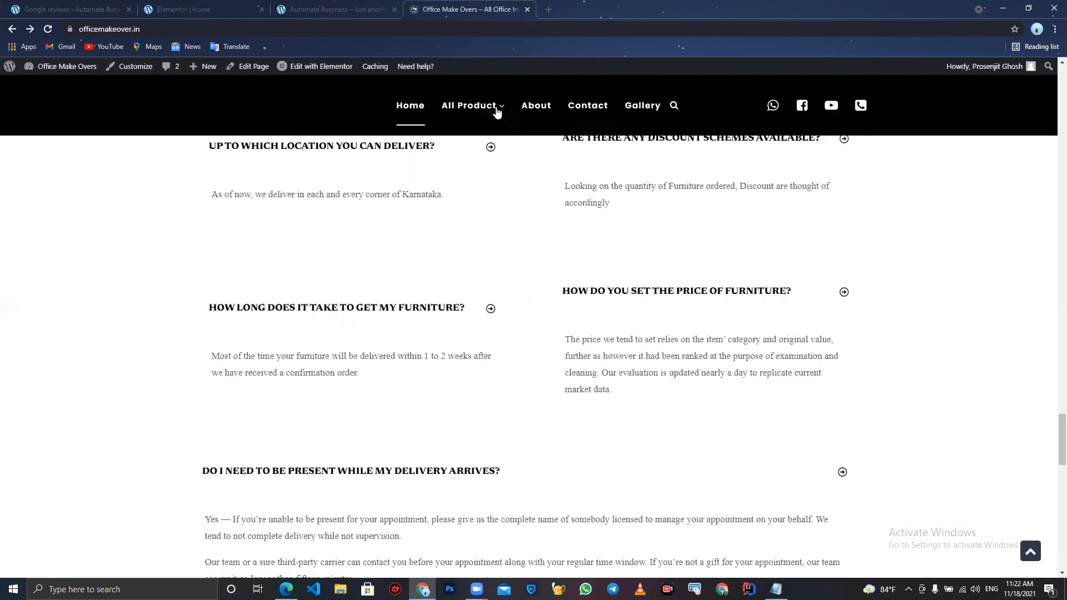
{"action": "mouse_move", "coordinate": [495, 106]}
{"action": "scroll", "coordinate": [519, 258], "scroll_direction": "down", "scroll_amount": 3}
{"action": "scroll", "coordinate": [489, 398], "scroll_direction": "down", "scroll_amount": 3}
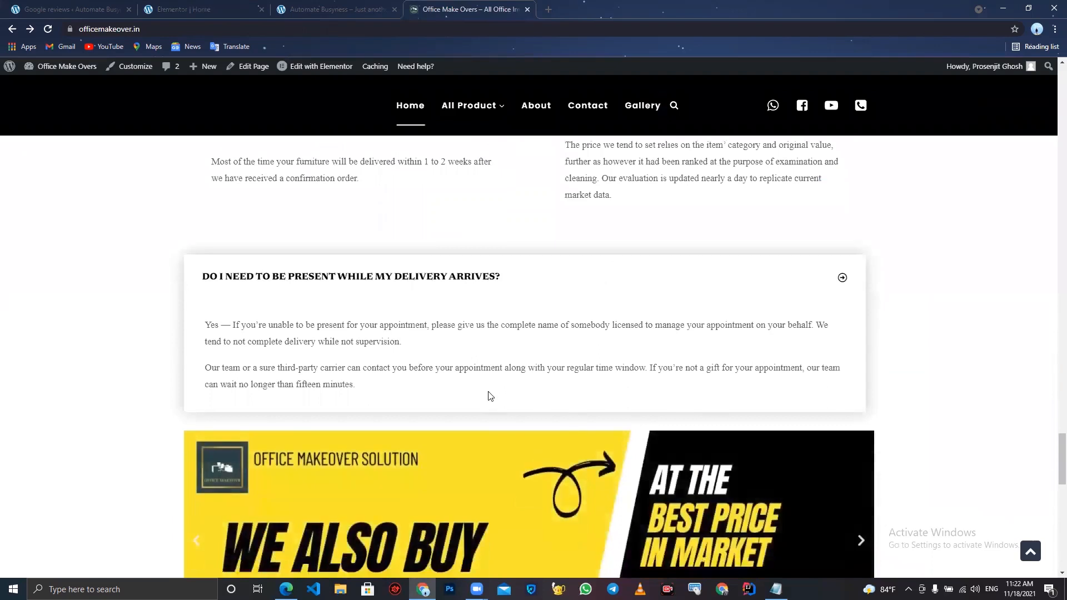
{"action": "scroll", "coordinate": [526, 420], "scroll_direction": "down", "scroll_amount": 2}
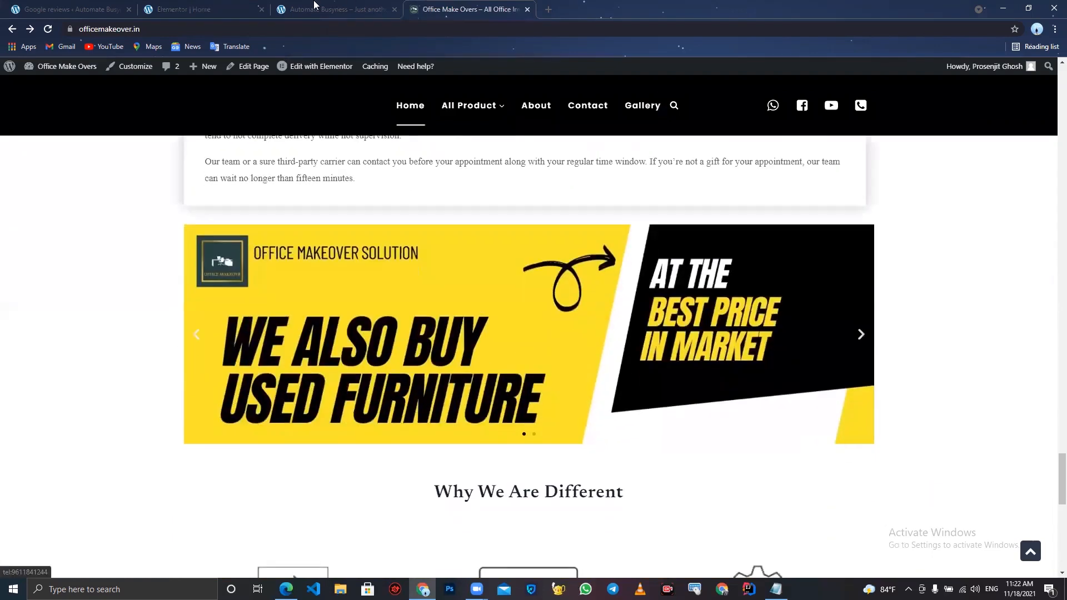
- Add a new single-column section below the FAQ block in the editor
{"action": "left_click", "coordinate": [183, 10]}
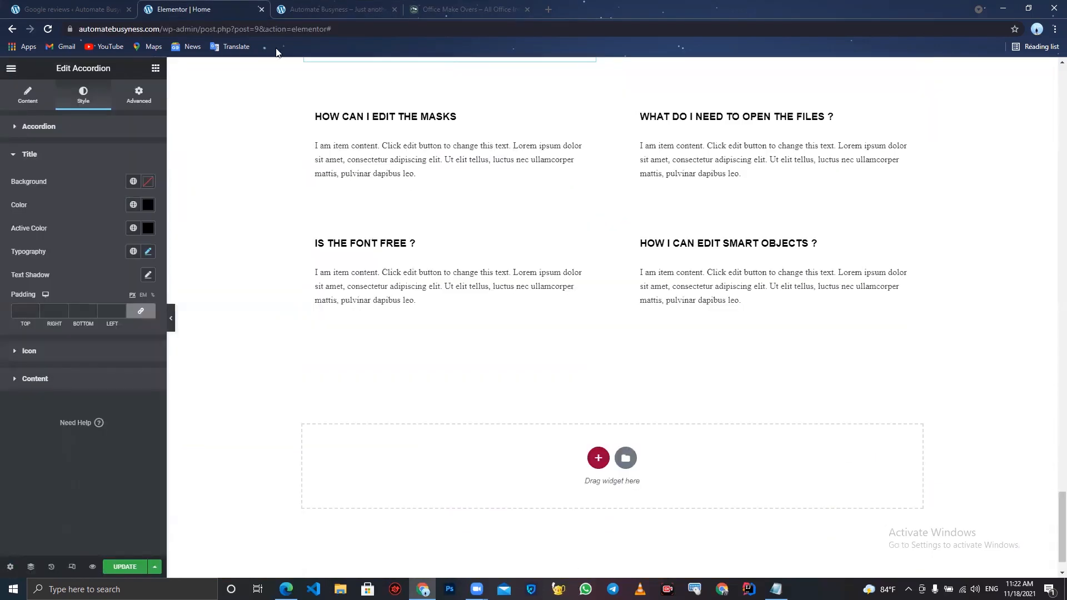
{"action": "left_click", "coordinate": [598, 459]}
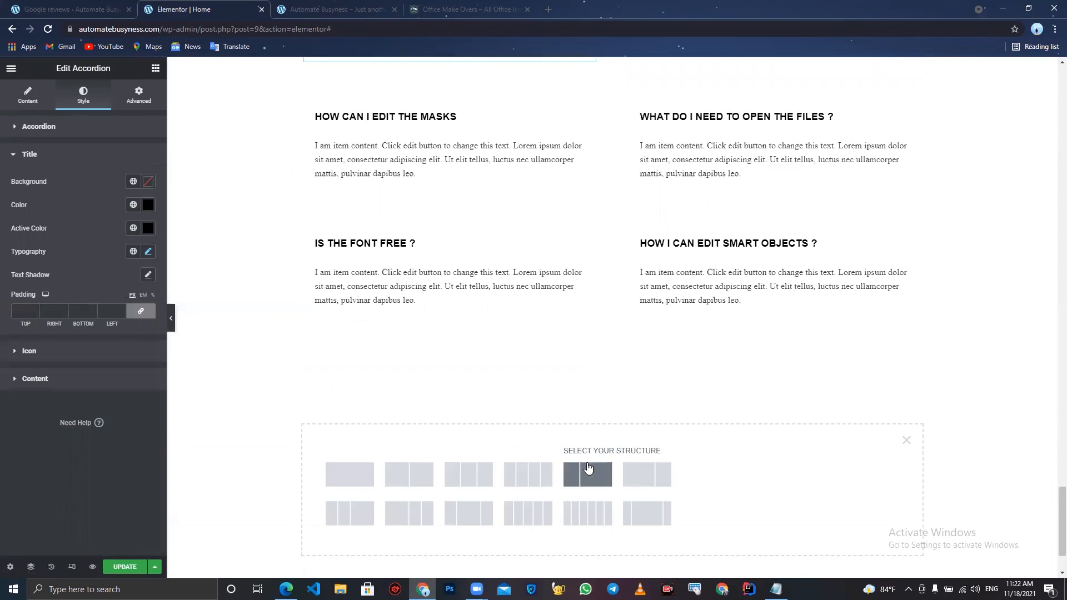
{"action": "left_click", "coordinate": [357, 479]}
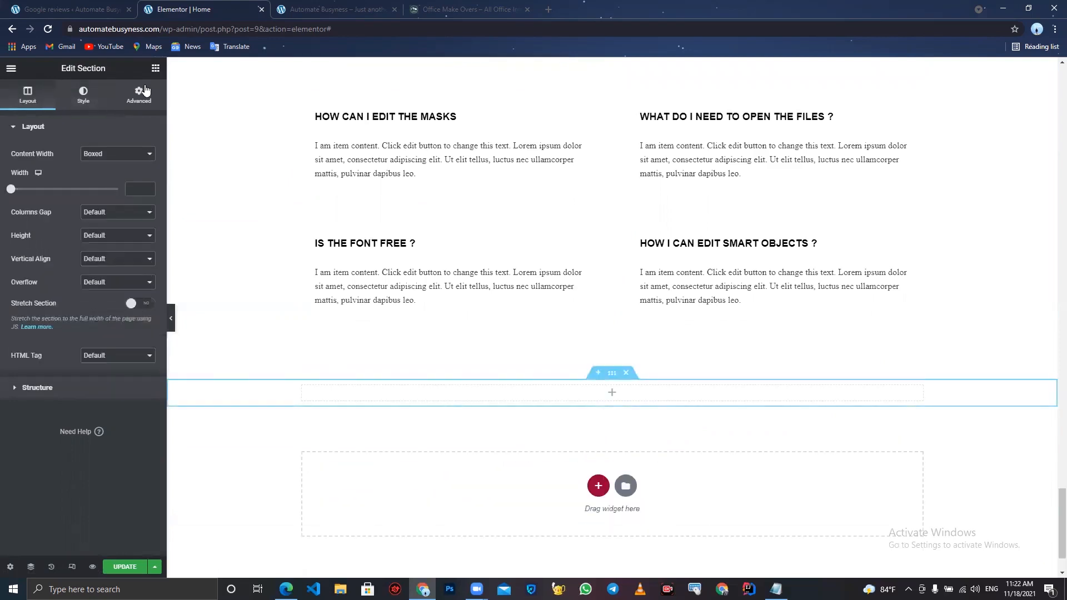
- Add an Image Carousel widget to the new section below the FAQ
{"action": "left_click", "coordinate": [155, 69]}
{"action": "left_click", "coordinate": [79, 114]}
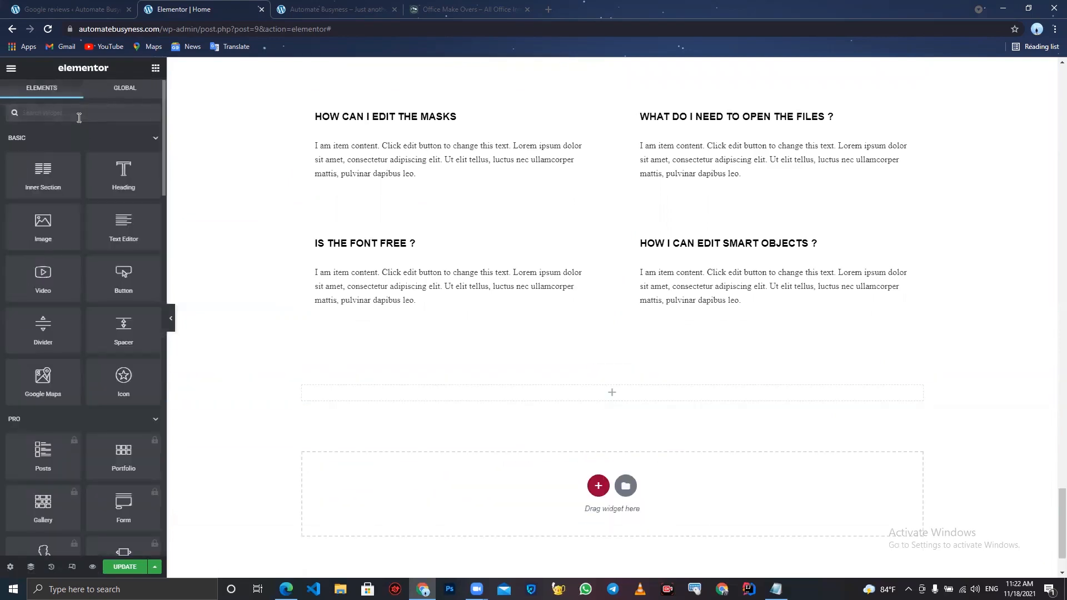
{"action": "type", "text": "sl"}
{"action": "left_click_drag", "start_coordinate": [49, 143], "coordinate": [470, 394]}
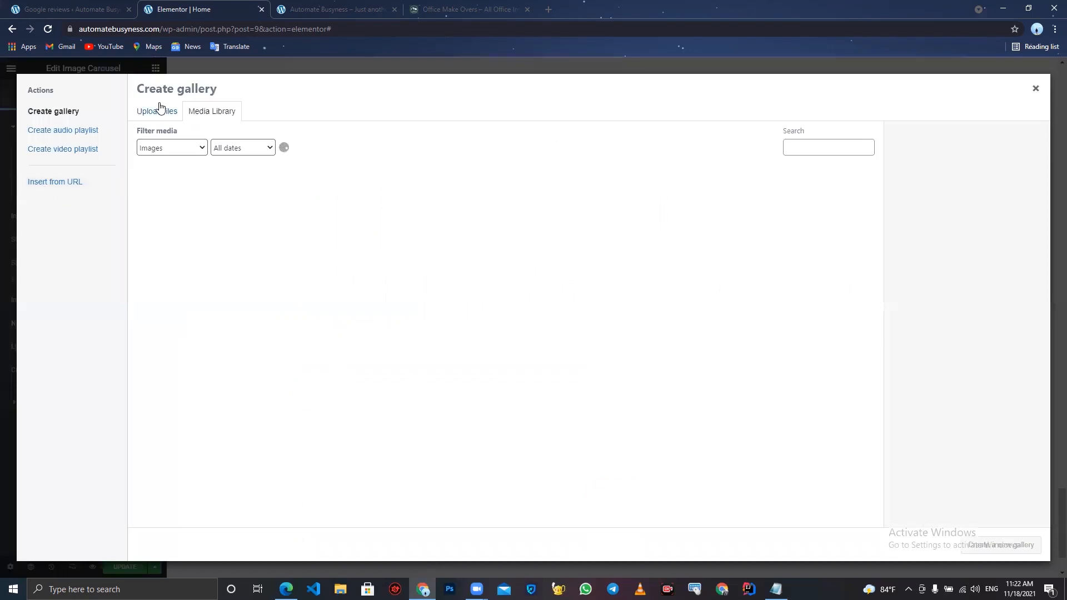
- Create and insert a carousel gallery of the two banner images from the media library
{"action": "left_click", "coordinate": [161, 109]}
{"action": "left_click", "coordinate": [582, 299]}
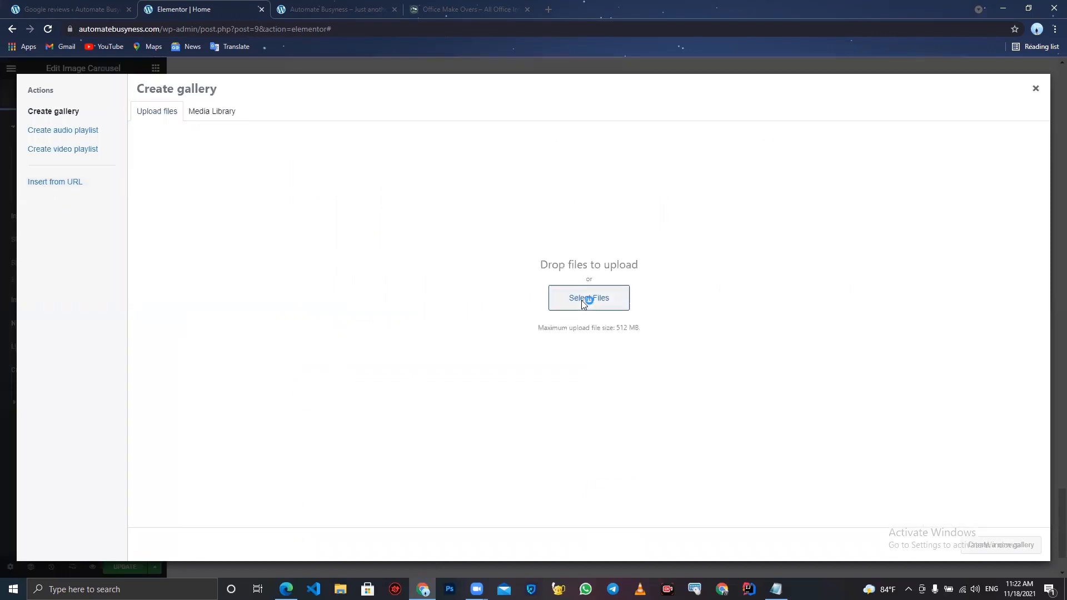
{"action": "left_click", "coordinate": [375, 259]}
{"action": "left_click", "coordinate": [437, 284], "text": "ctrl"}
{"action": "left_click", "coordinate": [444, 370]}
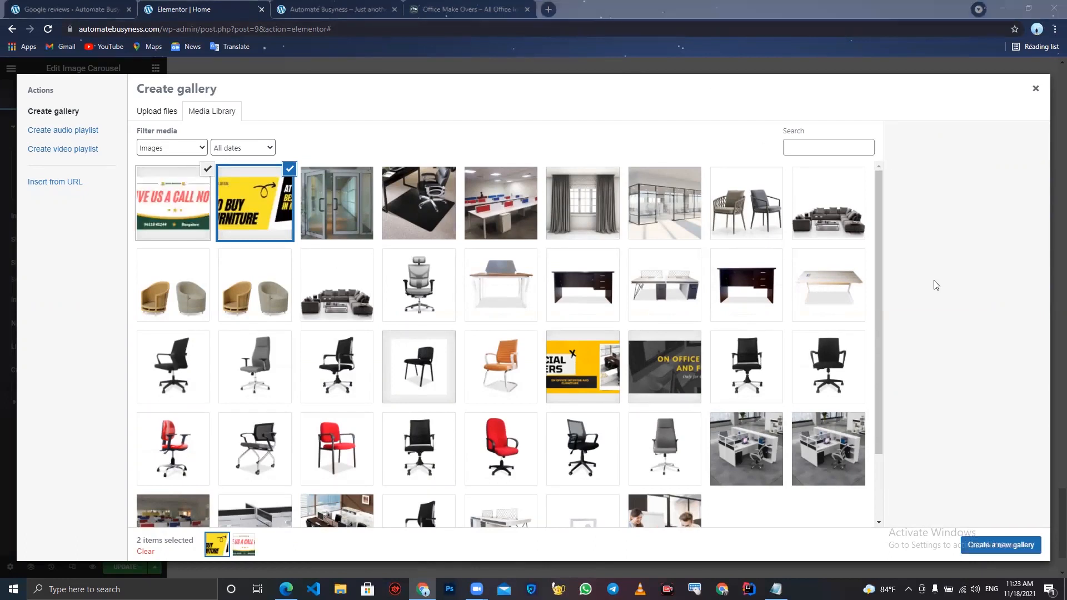
{"action": "left_click", "coordinate": [996, 547]}
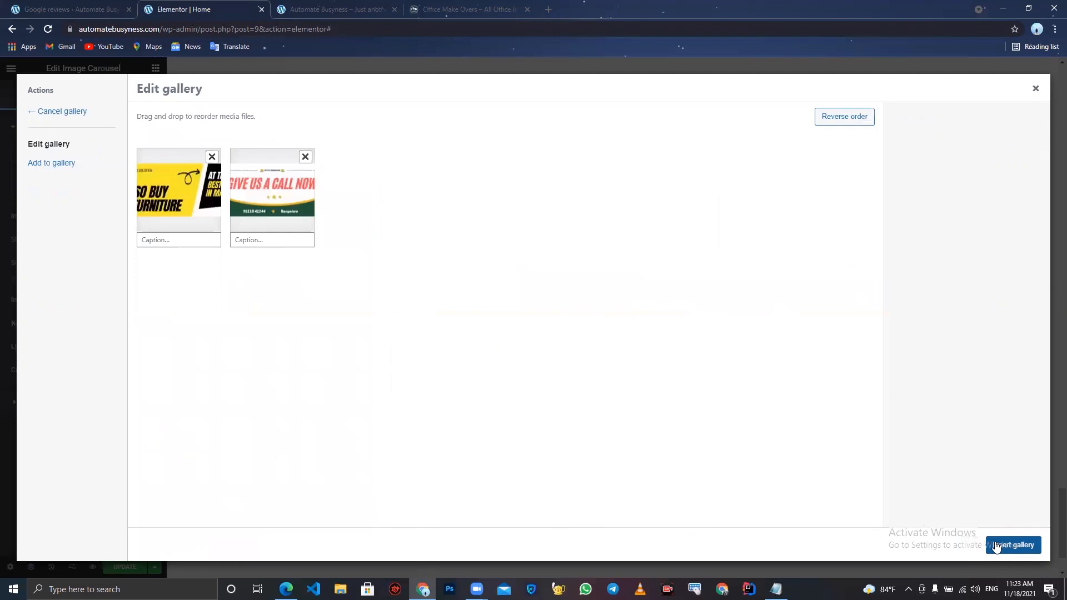
{"action": "left_click", "coordinate": [997, 546]}
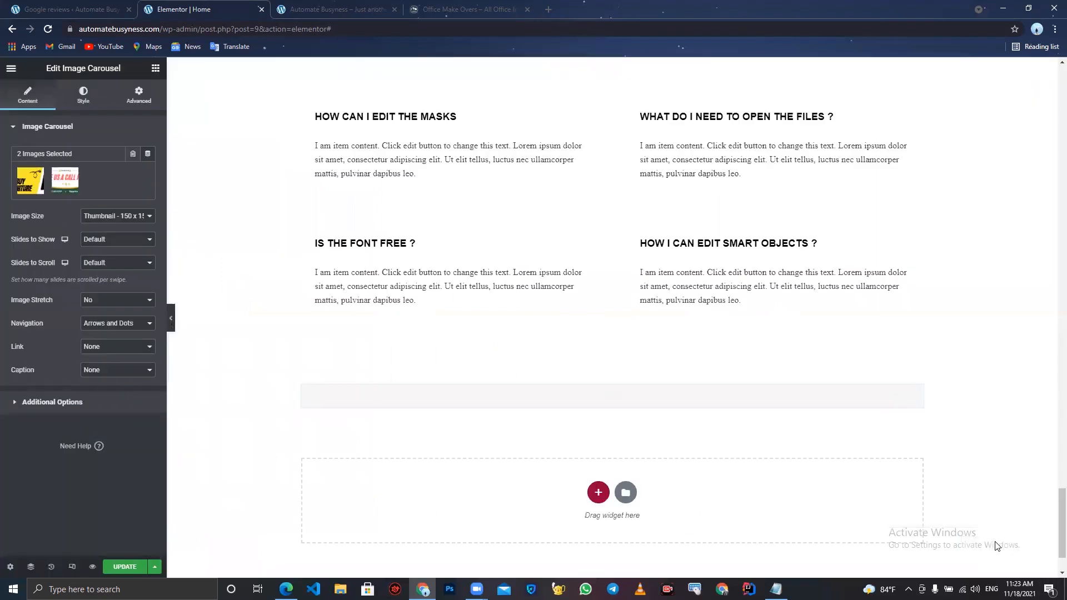
- Set the carousel's image size to Full and slides to show to 1, then update the page
{"action": "left_click", "coordinate": [105, 216]}
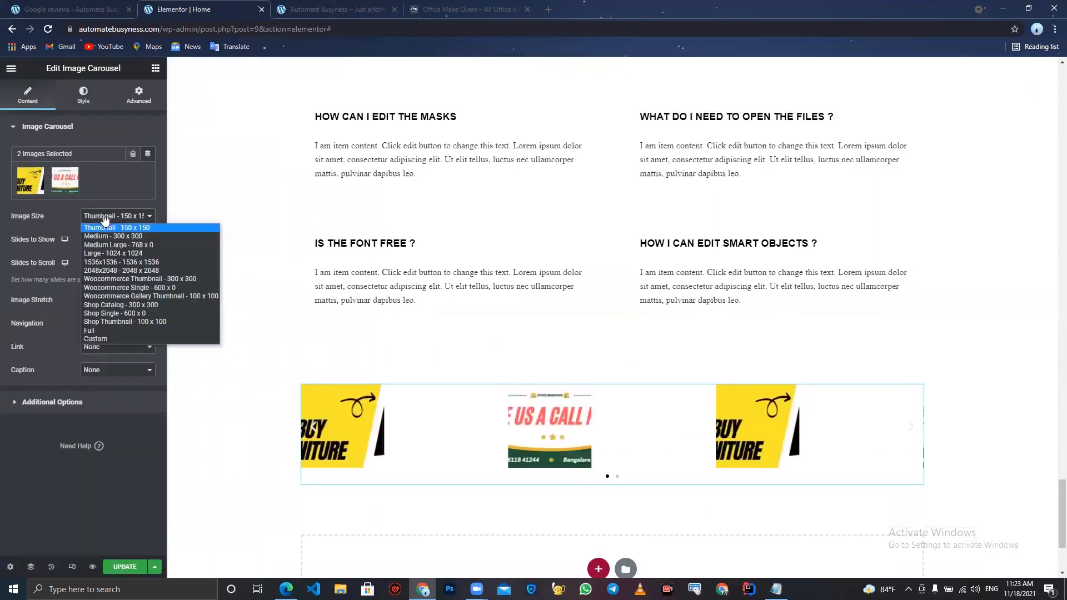
{"action": "left_click", "coordinate": [103, 330]}
{"action": "left_click", "coordinate": [110, 240]}
{"action": "left_click", "coordinate": [110, 251]}
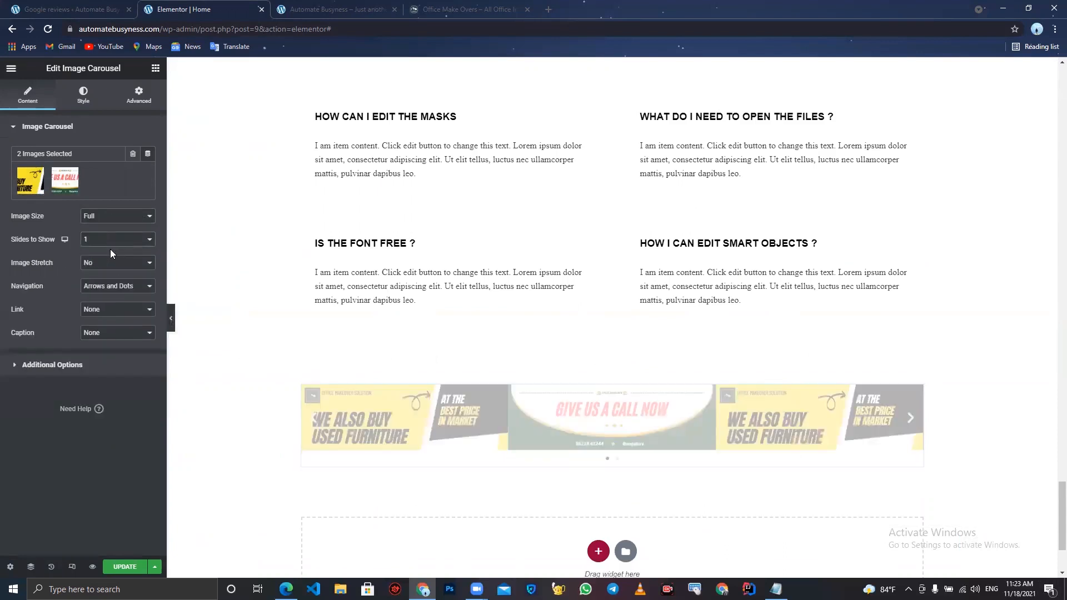
{"action": "left_click", "coordinate": [125, 567]}
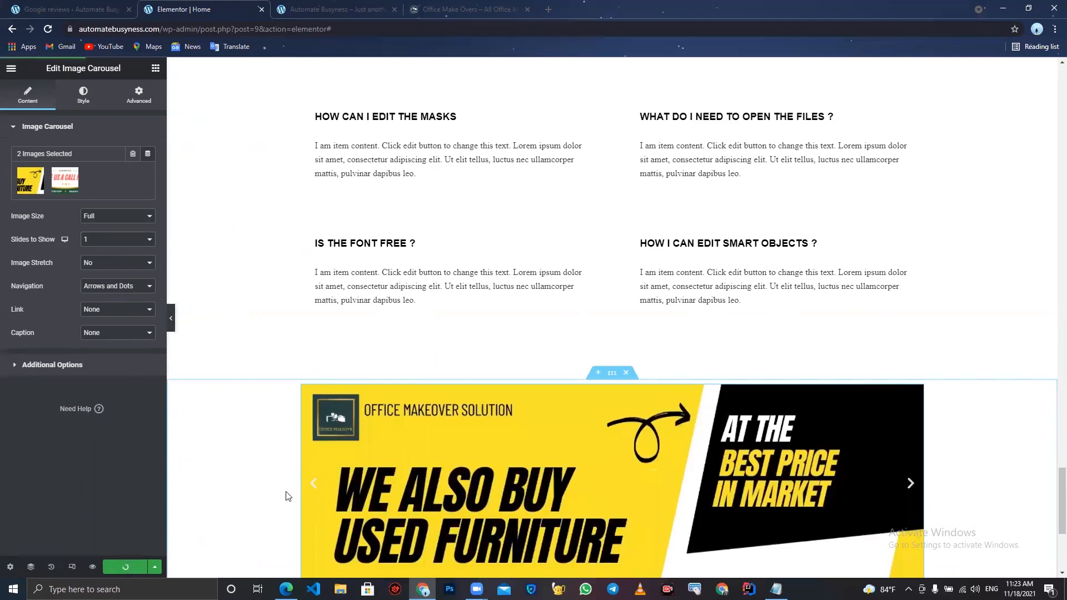
- Review the Why We Are Different section on the live Office Make Overs site
{"action": "scroll", "coordinate": [287, 495], "scroll_direction": "down", "scroll_amount": 5}
{"action": "left_click", "coordinate": [467, 8]}
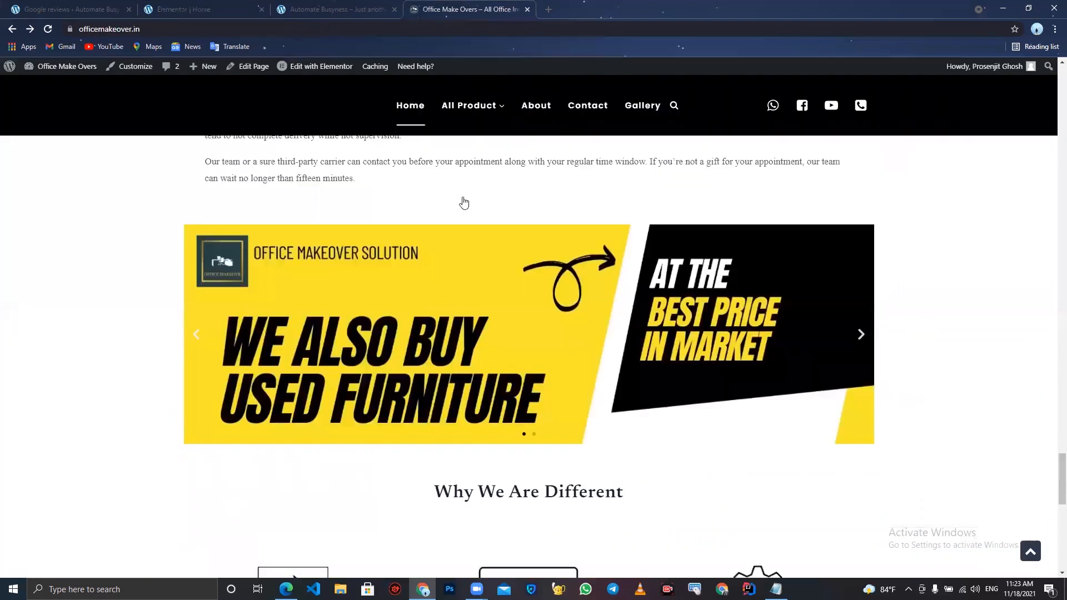
{"action": "scroll", "coordinate": [555, 278], "scroll_direction": "down", "scroll_amount": 3}
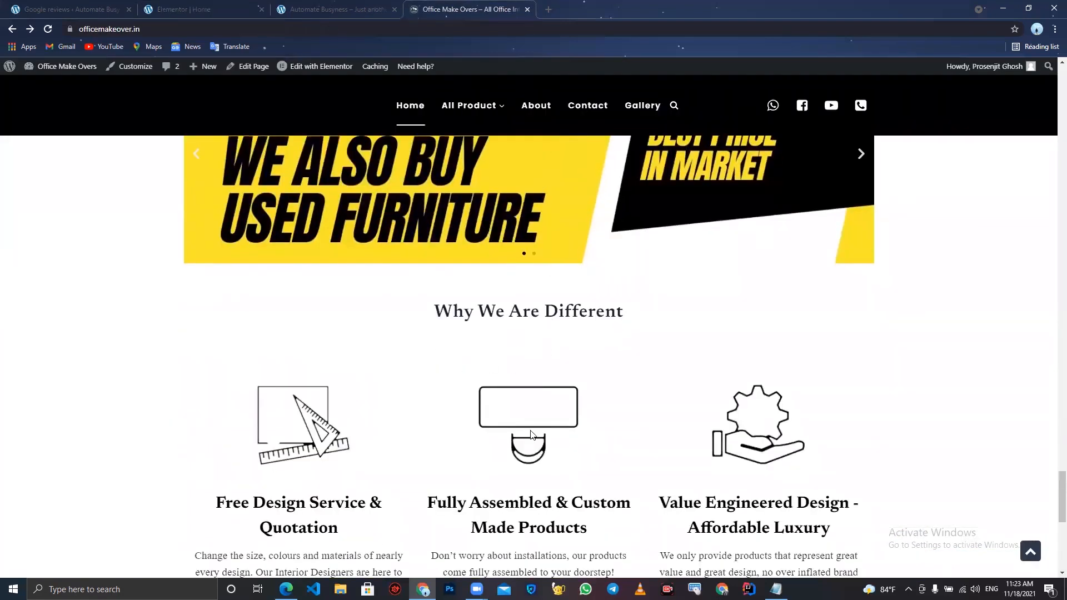
{"action": "scroll", "coordinate": [531, 434], "scroll_direction": "down", "scroll_amount": 2}
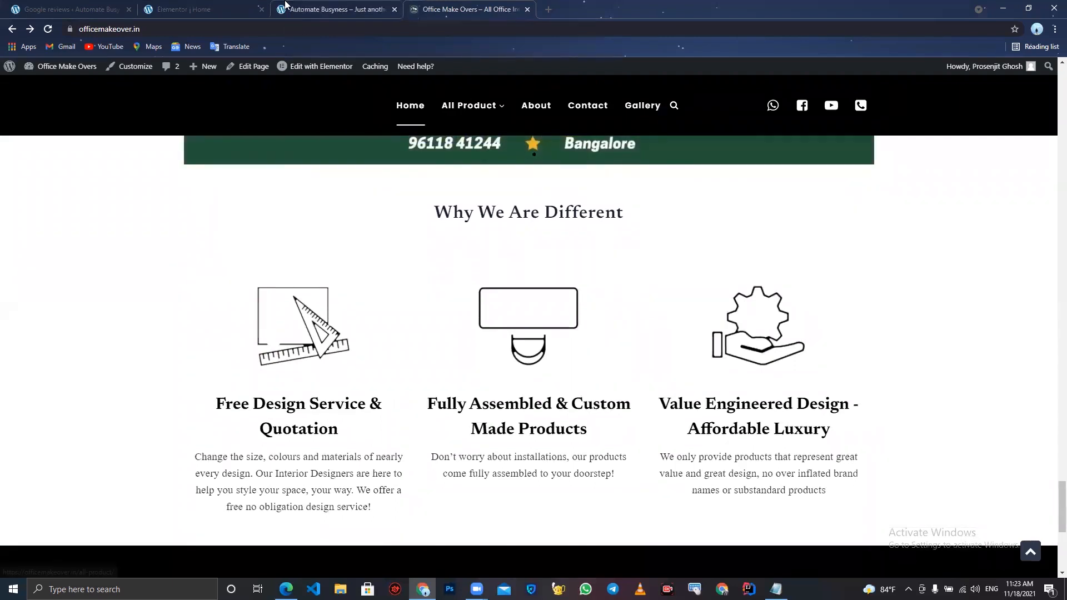
- Reload the rebuilt site preview and scroll through it down to the new carousel
{"action": "left_click", "coordinate": [324, 6]}
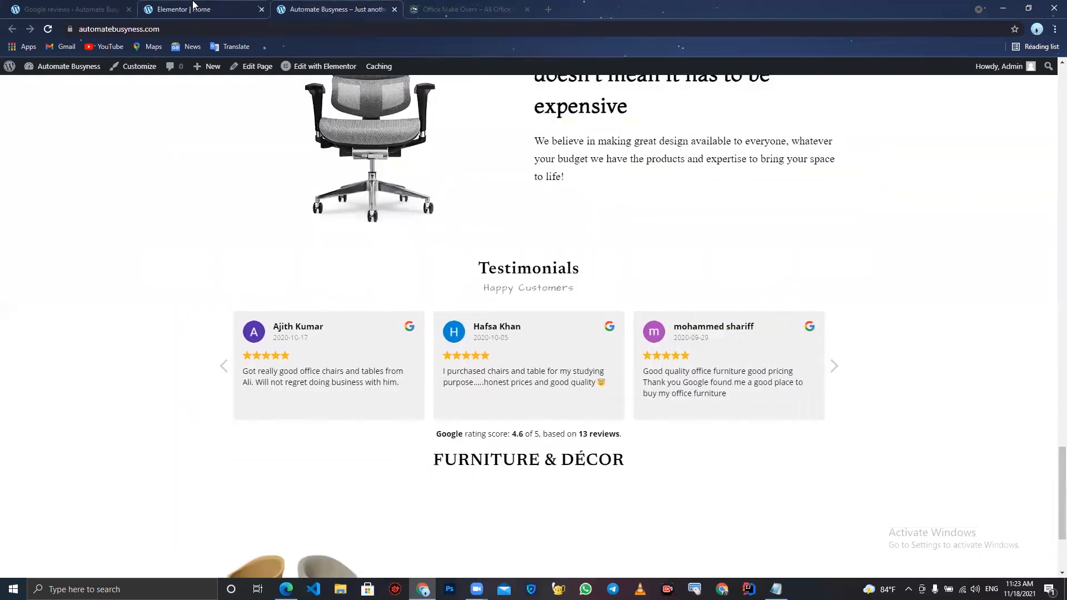
{"action": "left_click", "coordinate": [49, 30]}
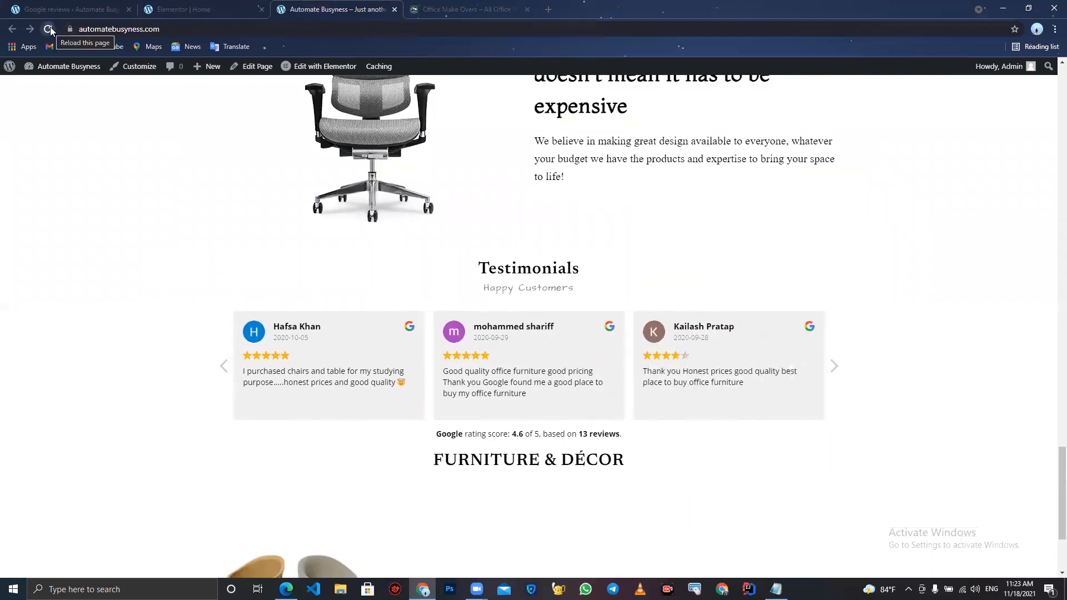
{"action": "left_click", "coordinate": [49, 30]}
{"action": "scroll", "coordinate": [128, 161], "scroll_direction": "down", "scroll_amount": 5}
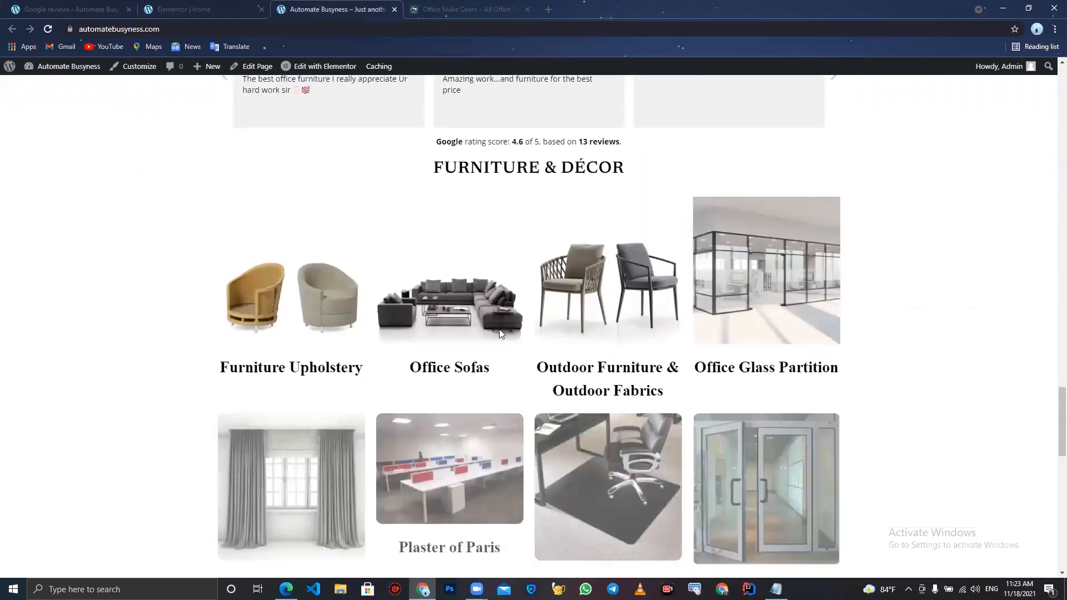
{"action": "scroll", "coordinate": [564, 356], "scroll_direction": "down", "scroll_amount": 3}
{"action": "scroll", "coordinate": [564, 357], "scroll_direction": "down", "scroll_amount": 3}
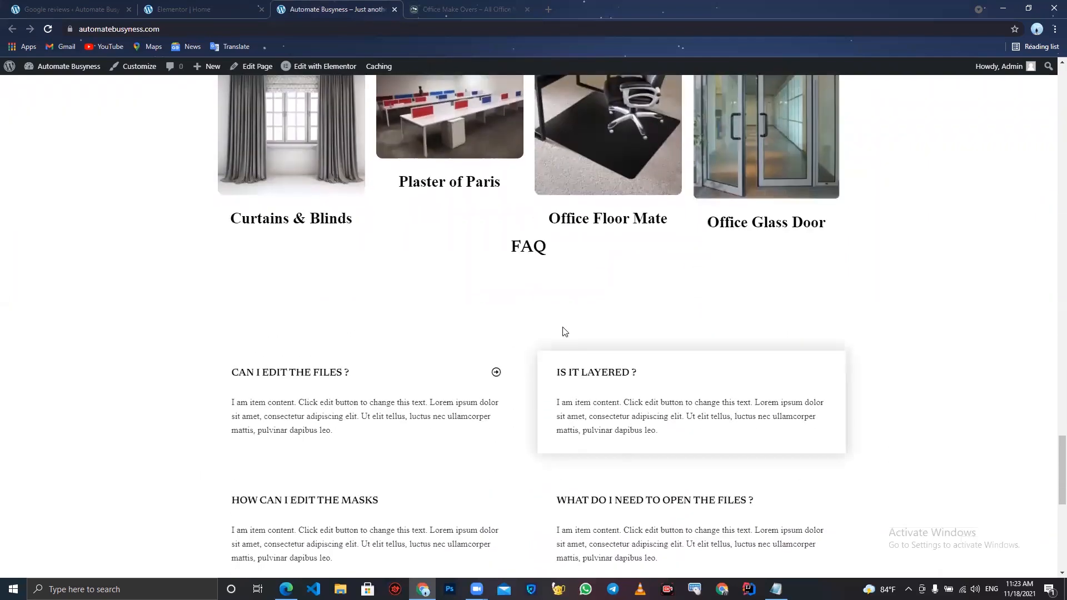
{"action": "scroll", "coordinate": [562, 331], "scroll_direction": "down", "scroll_amount": 4}
{"action": "scroll", "coordinate": [620, 428], "scroll_direction": "down", "scroll_amount": 3}
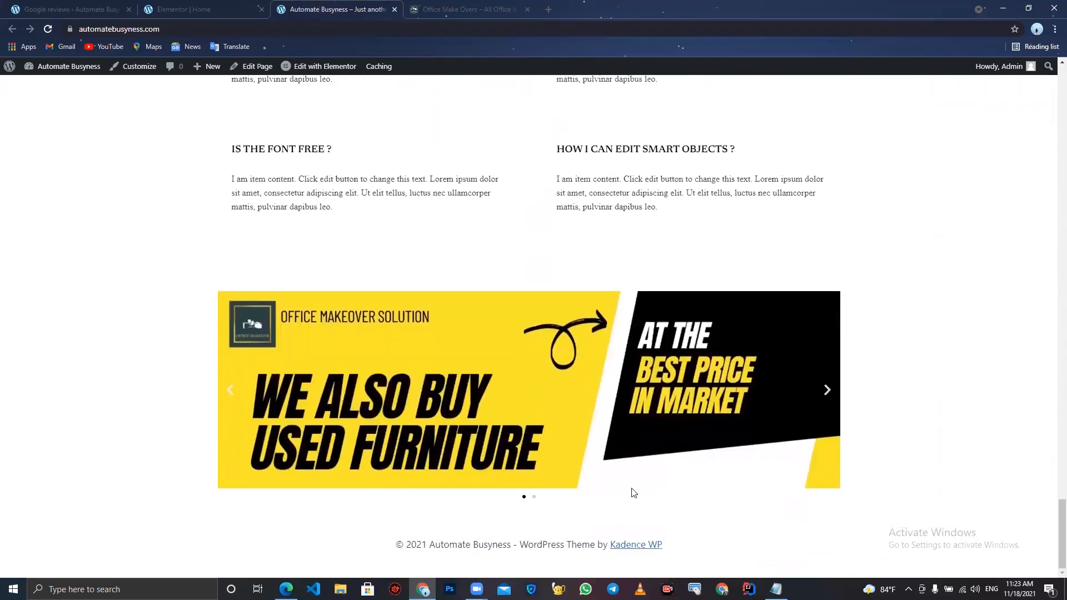
- Add a new single-column section below the carousel
{"action": "left_click", "coordinate": [172, 8]}
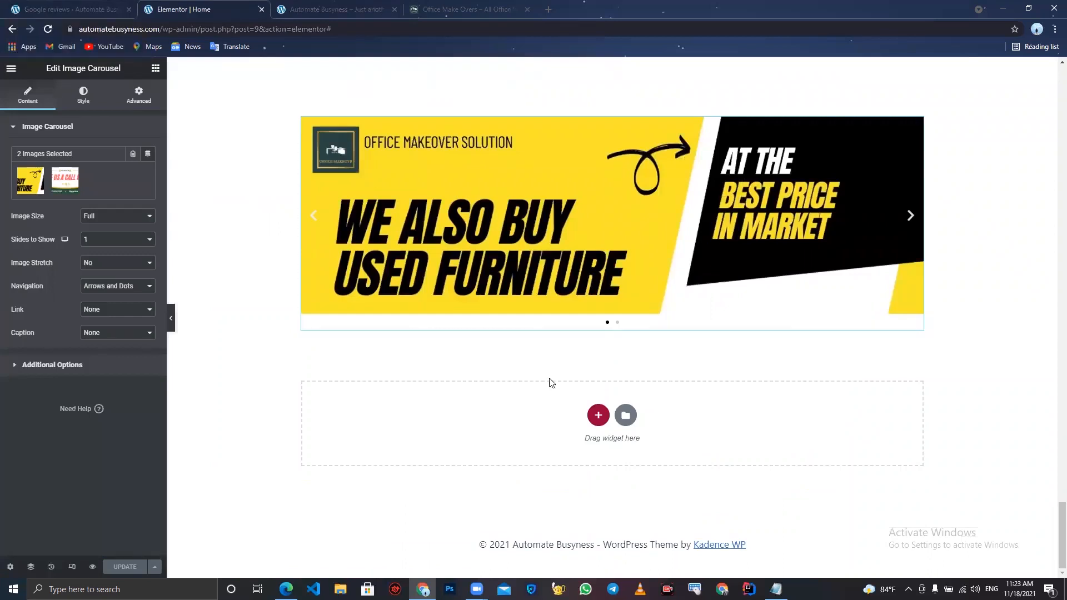
{"action": "left_click", "coordinate": [598, 416]}
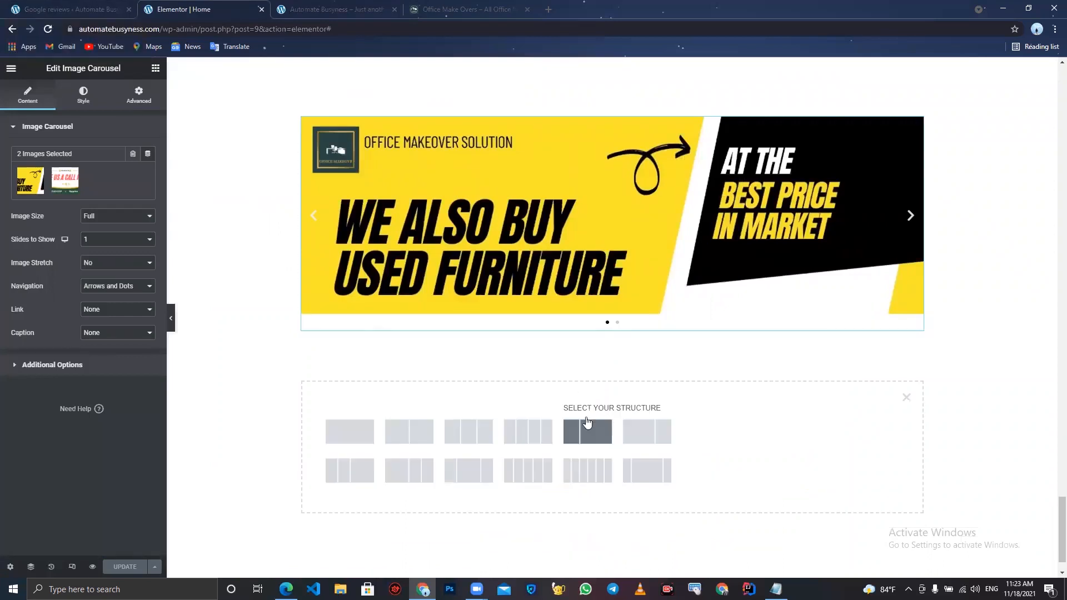
{"action": "left_click", "coordinate": [349, 441]}
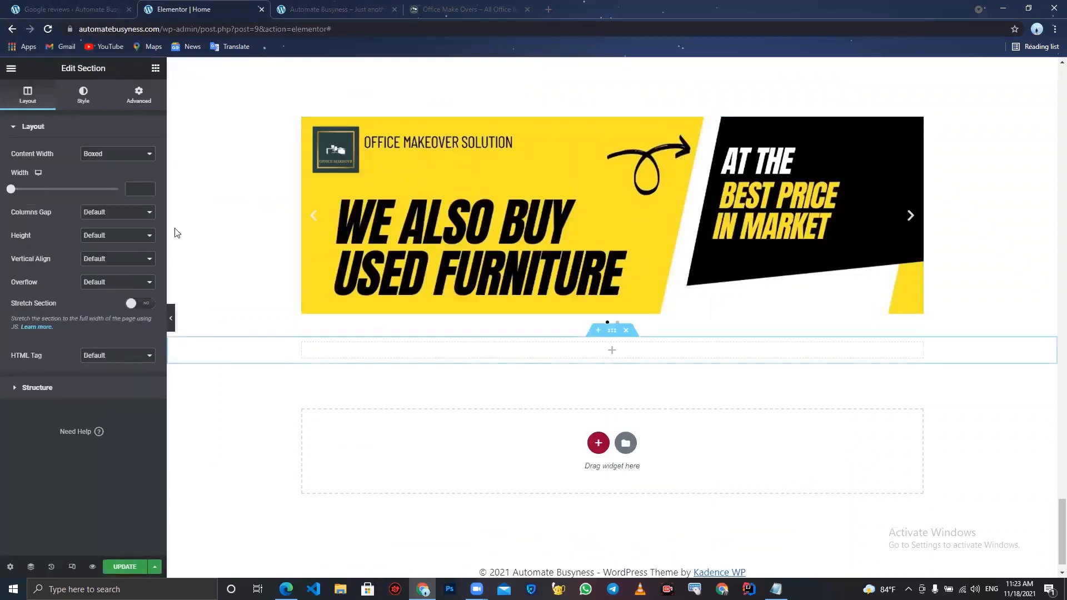
- Add a Heading widget to the section and set its title to Why We Are Different
{"action": "left_click", "coordinate": [156, 67]}
{"action": "left_click_drag", "start_coordinate": [124, 171], "coordinate": [556, 354]}
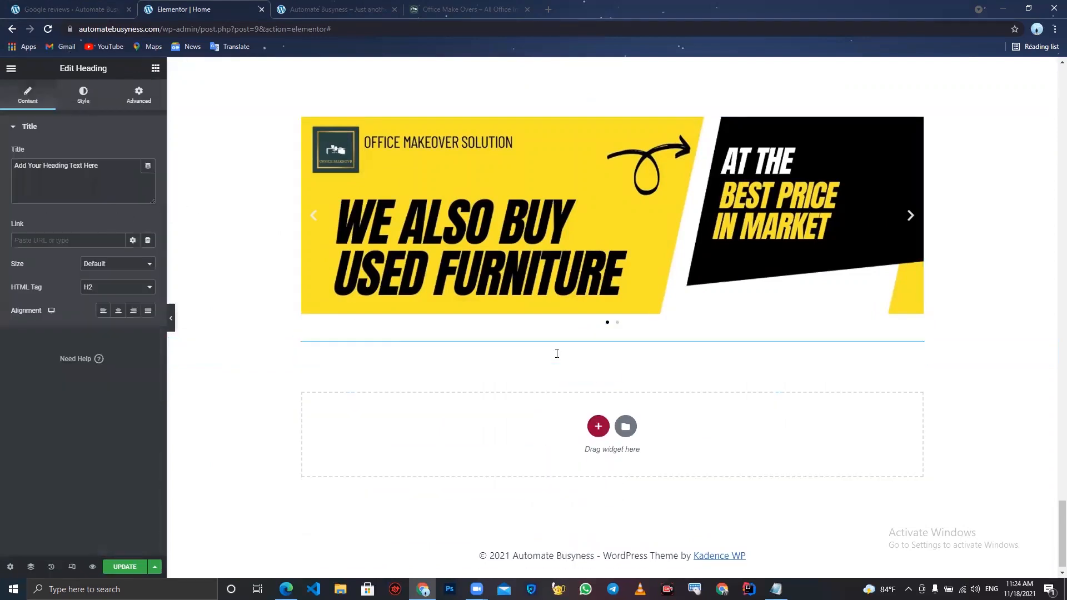
{"action": "triple_click", "coordinate": [110, 161]}
{"action": "type", "text": "Wh"}
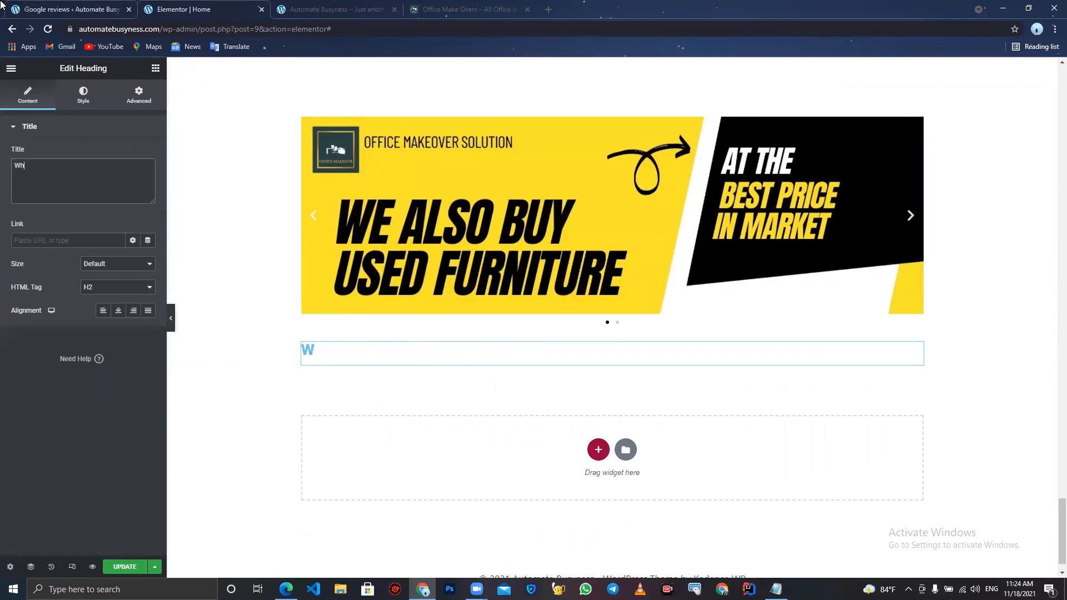
{"action": "type", "text": "y We Are Different"}
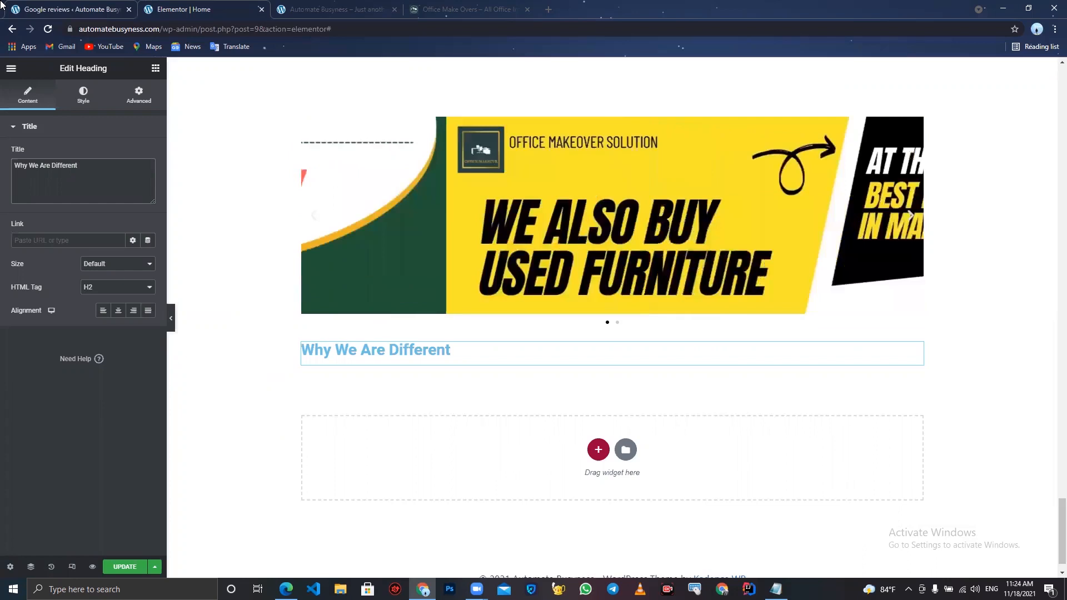
- Compare the new heading with the live site's Why We Are Different heading
{"action": "scroll", "coordinate": [457, 268], "scroll_direction": "up", "scroll_amount": 3}
{"action": "scroll", "coordinate": [457, 268], "scroll_direction": "up", "scroll_amount": 1}
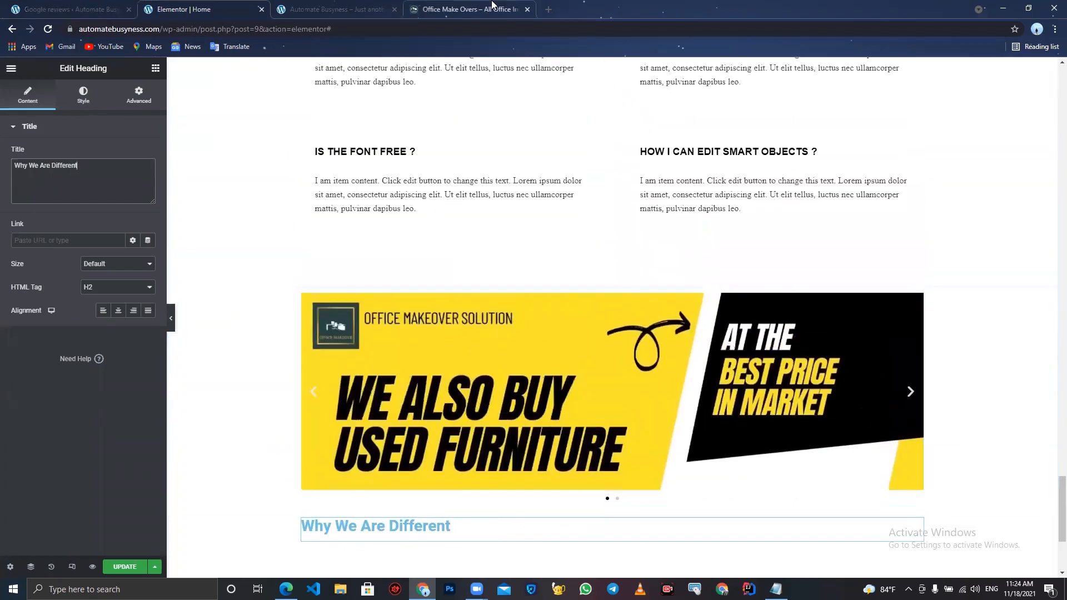
{"action": "left_click", "coordinate": [484, 9]}
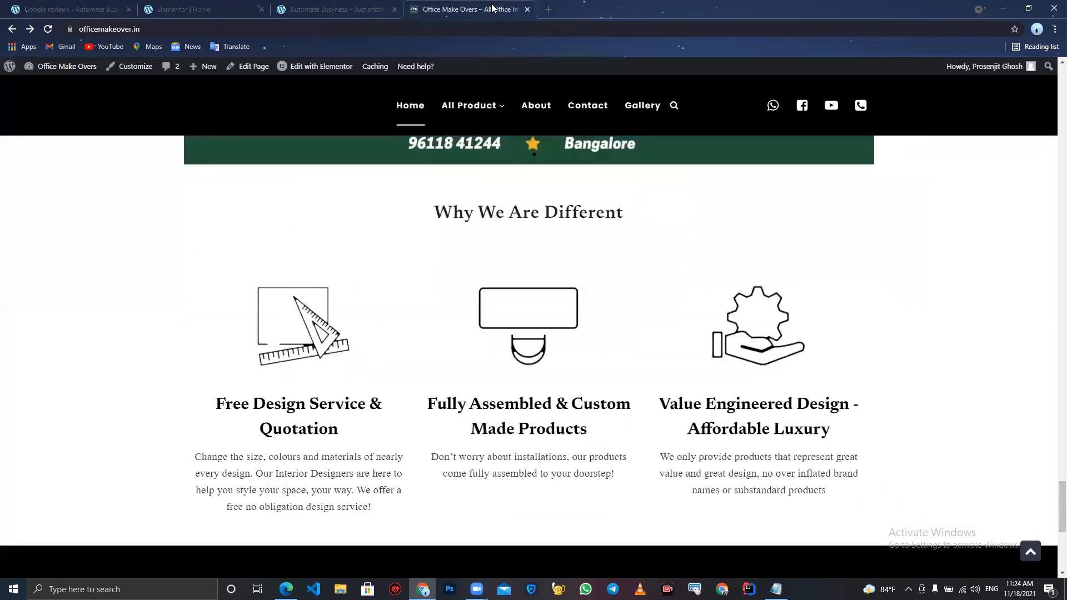
{"action": "left_click", "coordinate": [214, 9]}
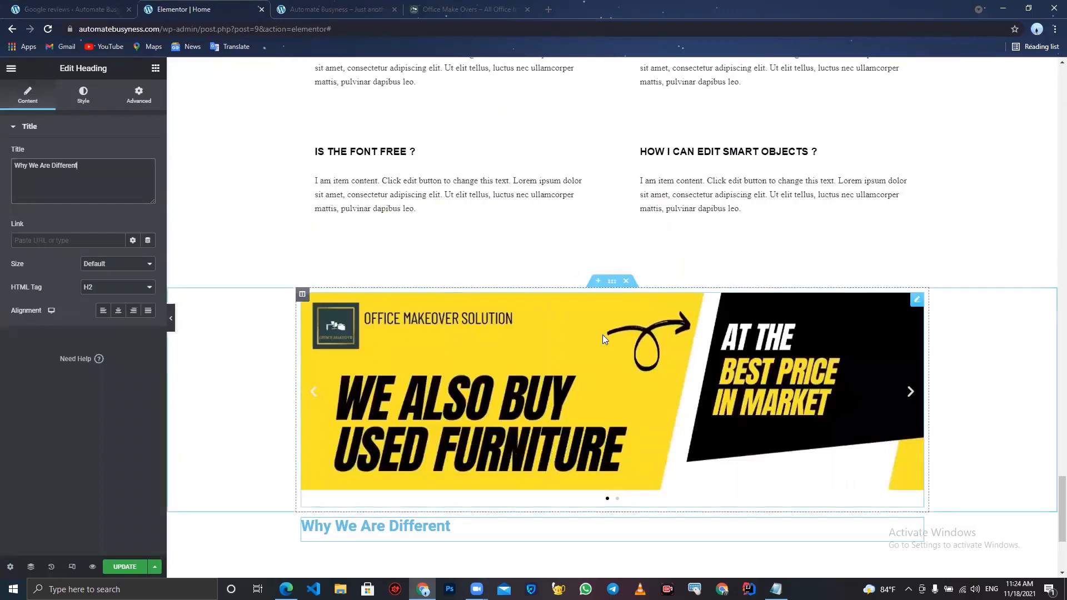
{"action": "scroll", "coordinate": [593, 267], "scroll_direction": "up", "scroll_amount": 8}
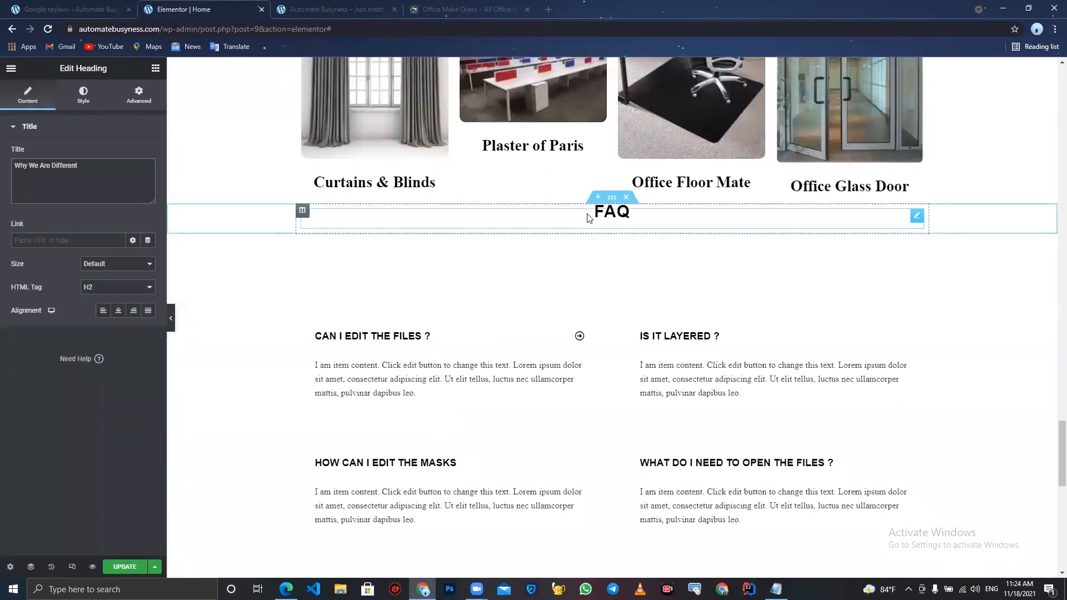
- Copy the FAQ heading and paste its style onto the Why We Are Different heading
{"action": "right_click", "coordinate": [588, 213]}
{"action": "left_click", "coordinate": [633, 263]}
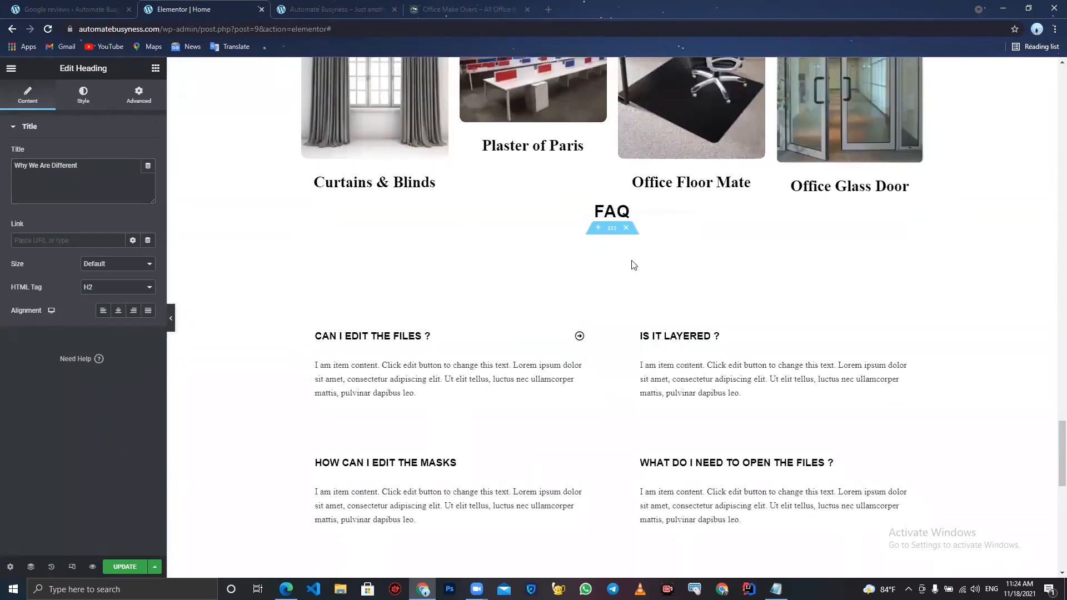
{"action": "left_click", "coordinate": [467, 9]}
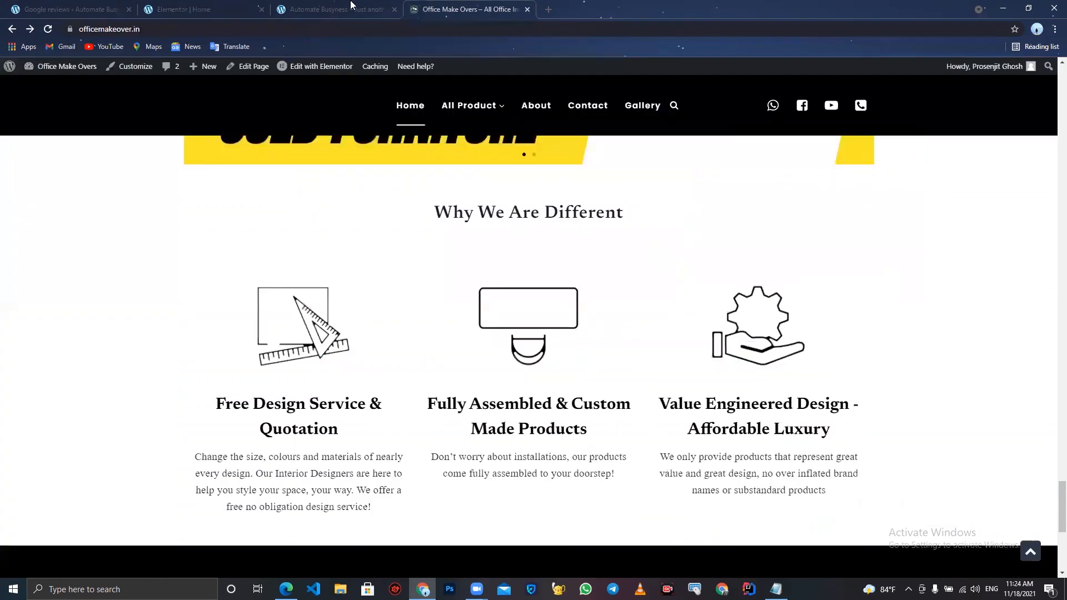
{"action": "left_click", "coordinate": [209, 6]}
{"action": "scroll", "coordinate": [617, 558], "scroll_direction": "down", "scroll_amount": 1}
{"action": "key", "text": "ctrl+z"}
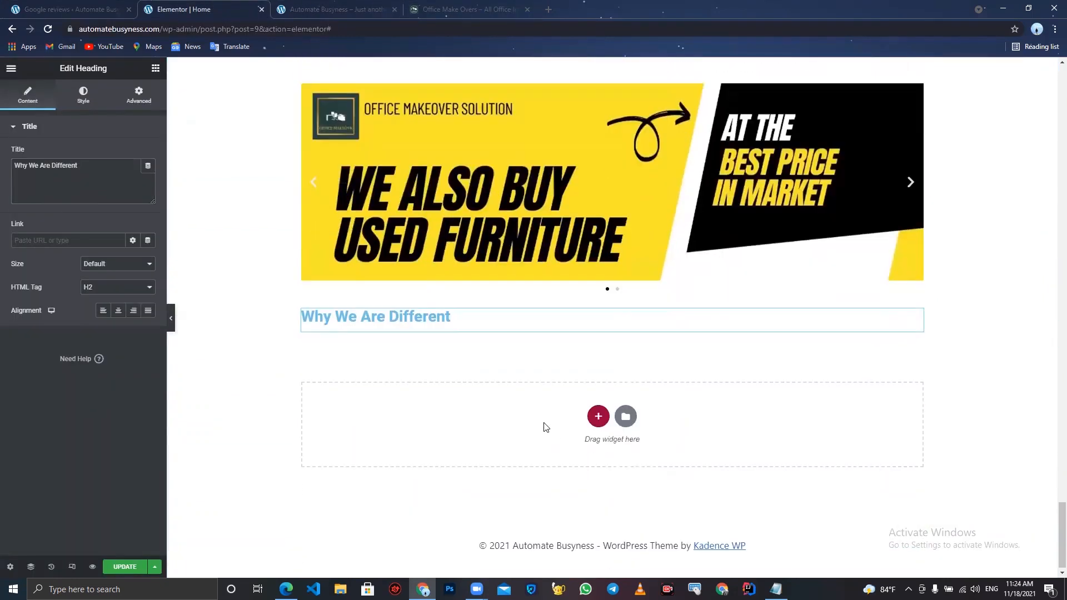
{"action": "right_click", "coordinate": [437, 316]}
{"action": "left_click", "coordinate": [501, 397]}
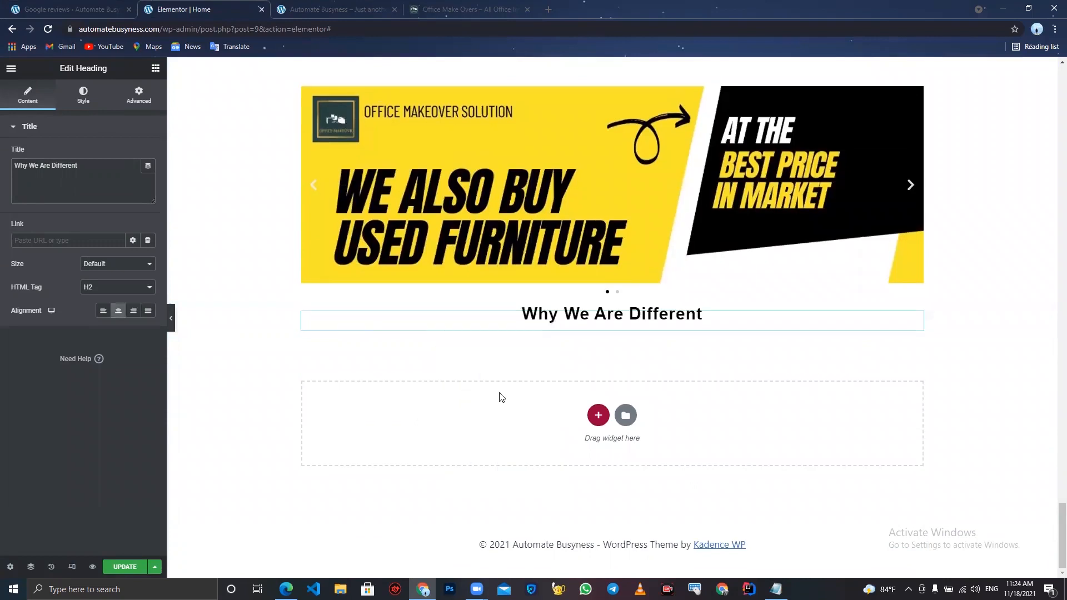
- Add a three-column section below the Why We Are Different heading
{"action": "left_click", "coordinate": [598, 416]}
{"action": "left_click", "coordinate": [451, 429]}
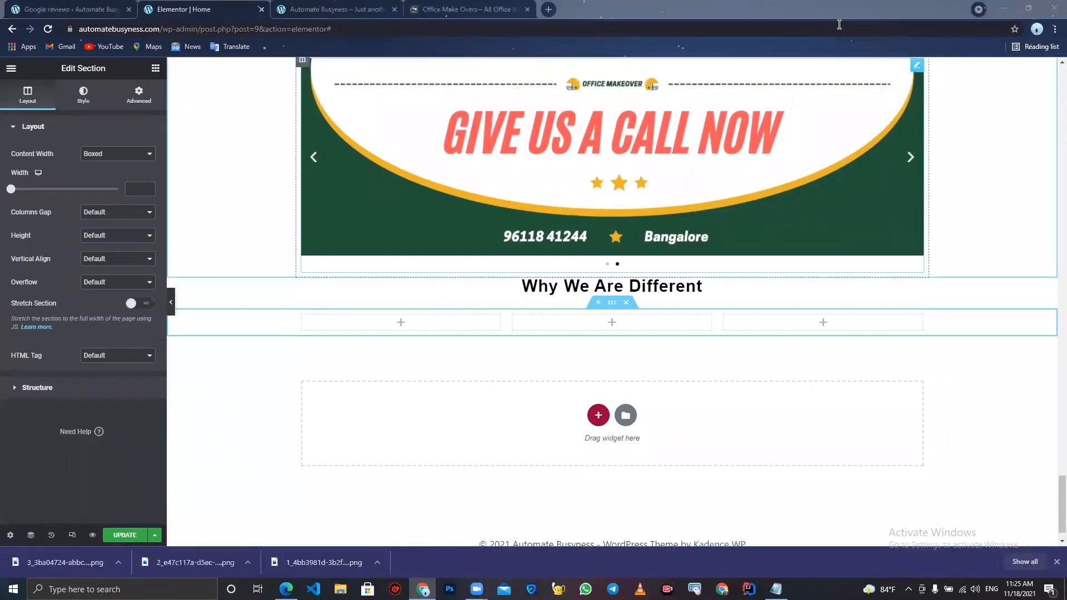
- Add an Image Box widget to the first column and upload the 1_4bb3981d image as its picture
{"action": "left_click", "coordinate": [155, 68]}
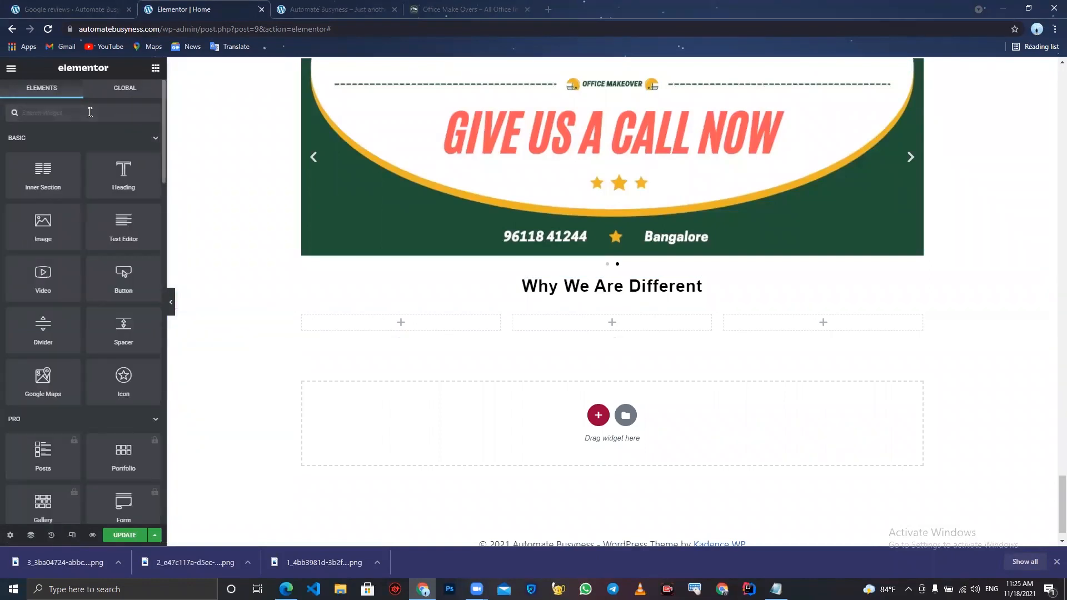
{"action": "type", "text": "imag"}
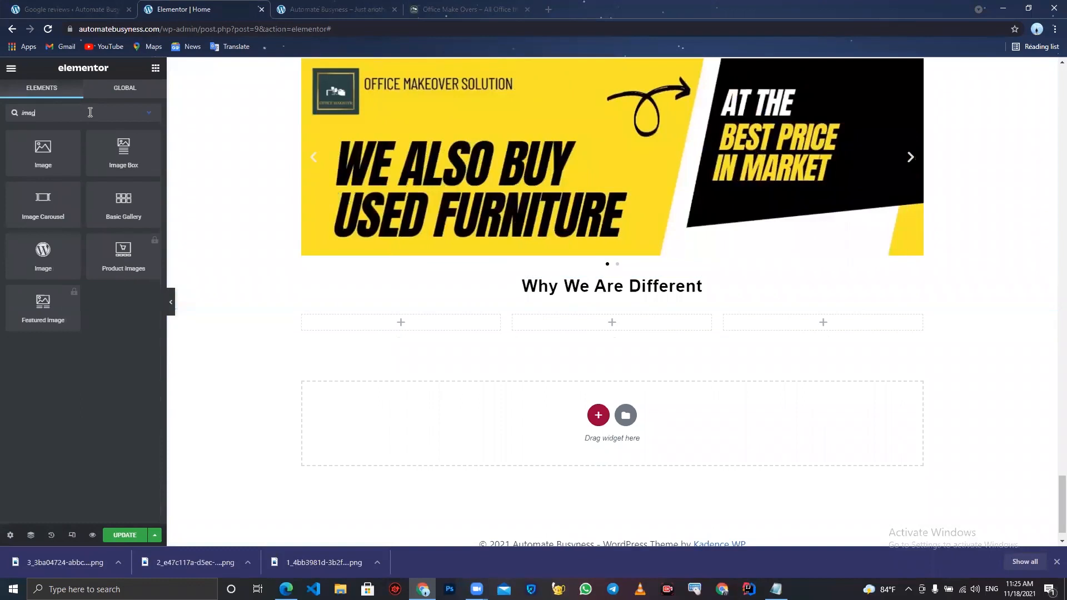
{"action": "left_click_drag", "start_coordinate": [123, 149], "coordinate": [374, 319]}
{"action": "left_click", "coordinate": [105, 174]}
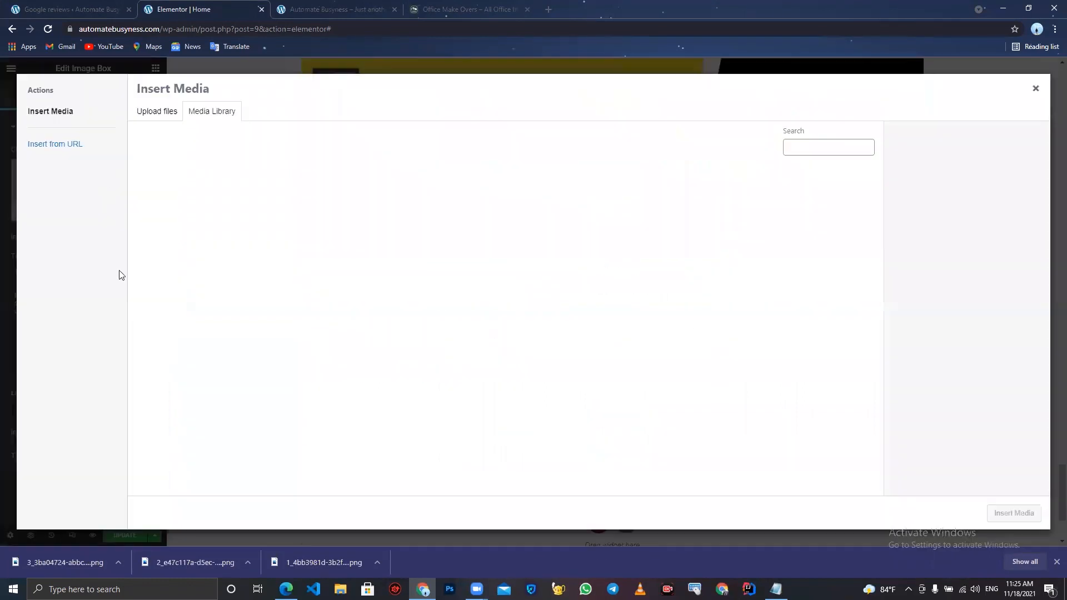
{"action": "left_click_drag", "start_coordinate": [278, 562], "coordinate": [383, 309]}
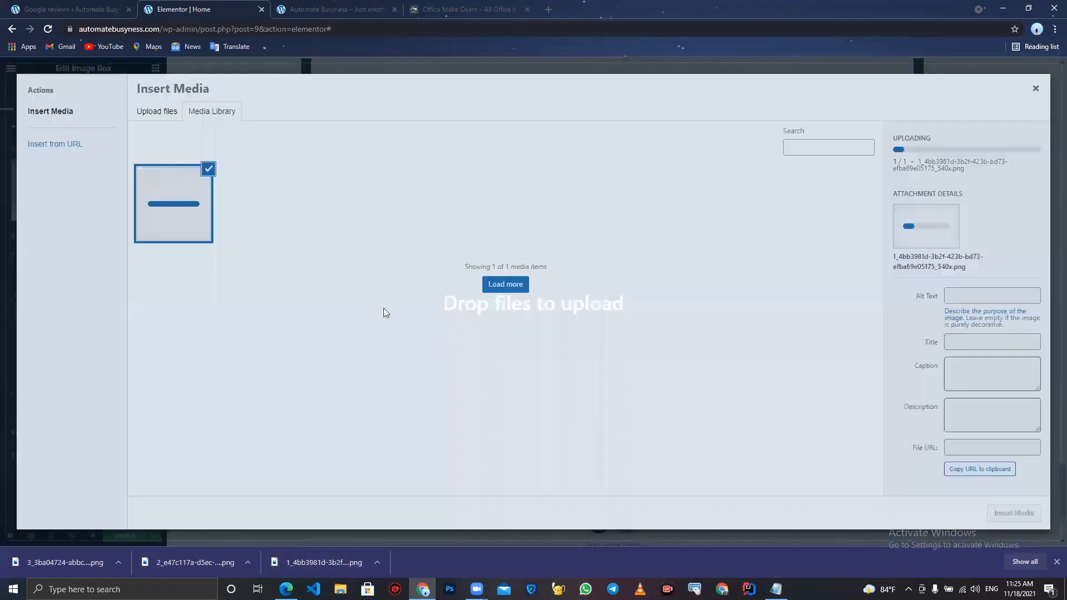
{"action": "left_click", "coordinate": [1014, 514]}
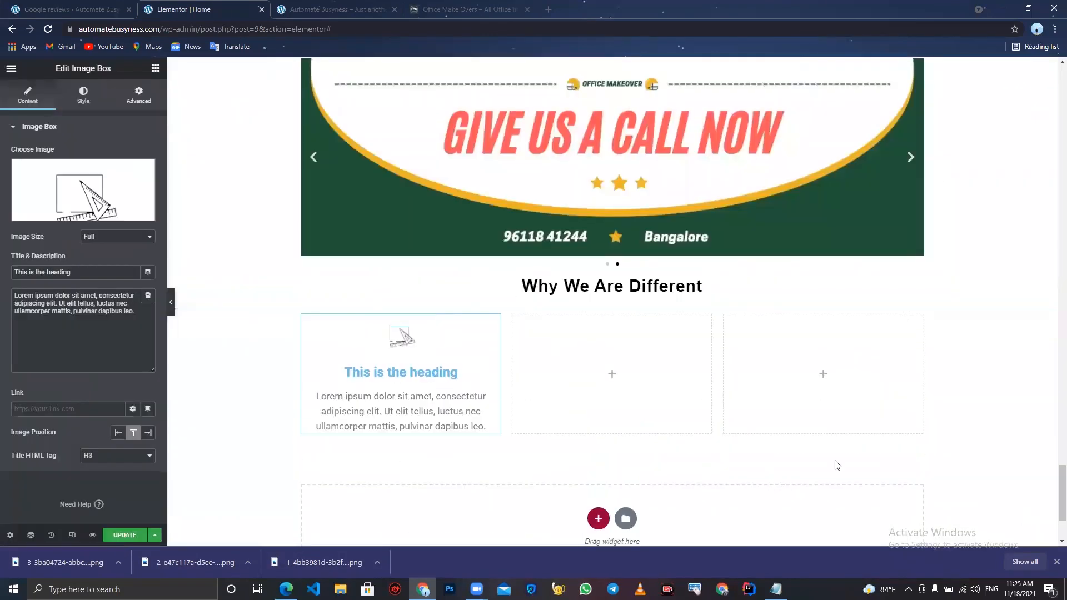
- Copy the first card title from the live site and paste it as the image box title, Free Design Service & Quotation
{"action": "left_click", "coordinate": [439, 9]}
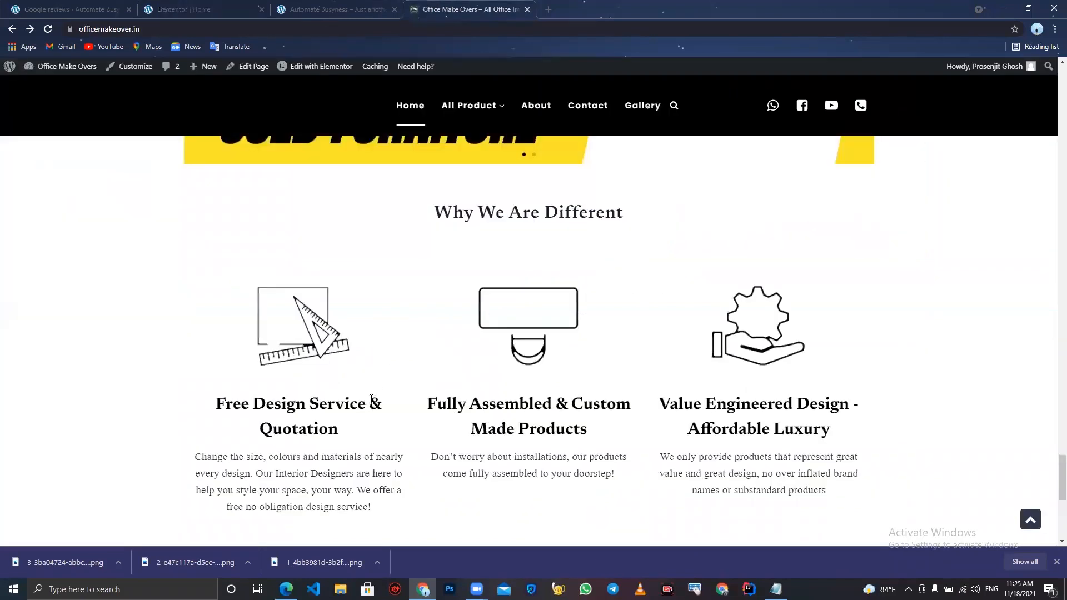
{"action": "left_click_drag", "start_coordinate": [348, 435], "coordinate": [218, 400]}
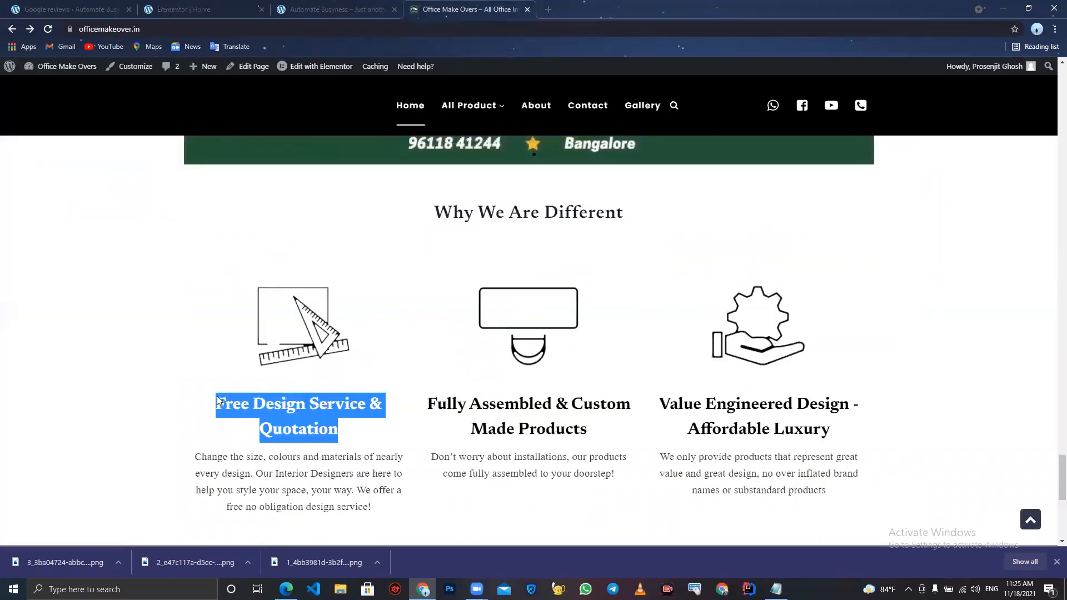
{"action": "left_click", "coordinate": [184, 9]}
{"action": "triple_click", "coordinate": [101, 272]}
{"action": "key", "text": "ctrl+v"}
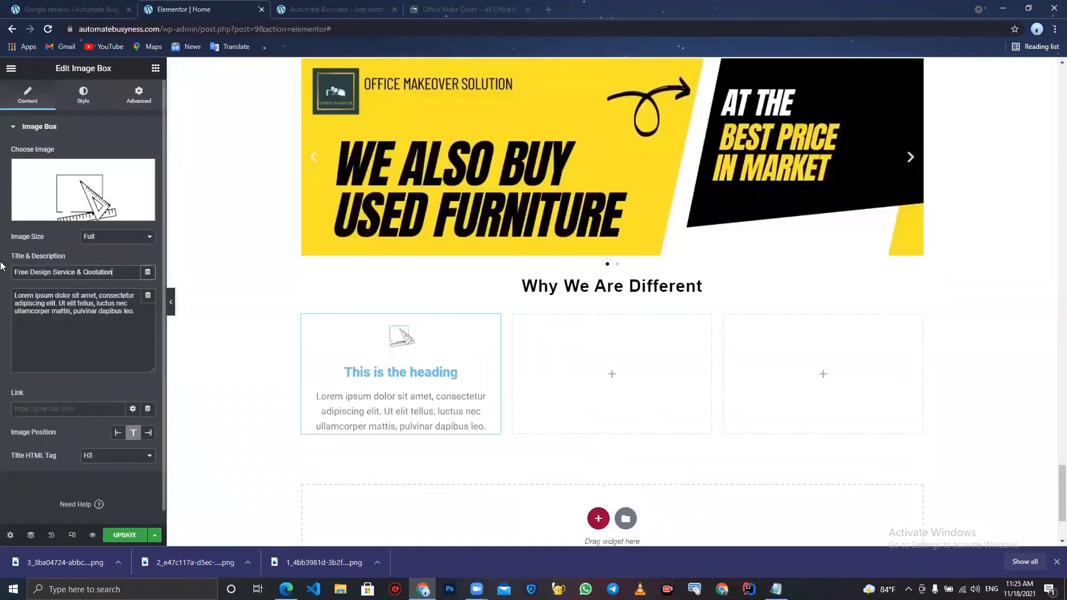
- Copy the first card's description from the live site and paste it as the image box description
{"action": "left_click", "coordinate": [477, 5]}
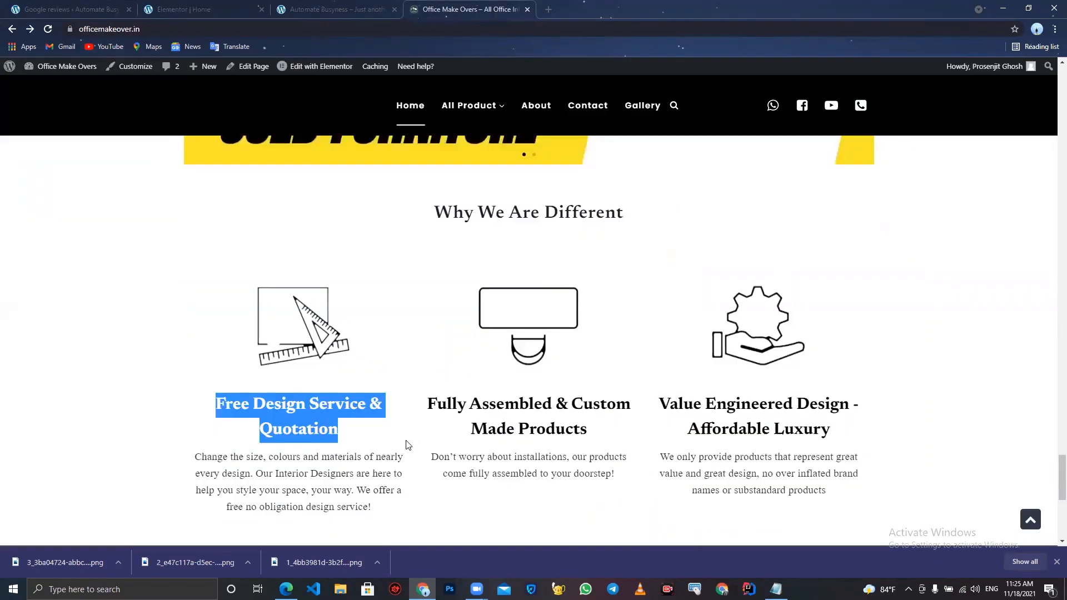
{"action": "left_click_drag", "start_coordinate": [378, 517], "coordinate": [198, 456]}
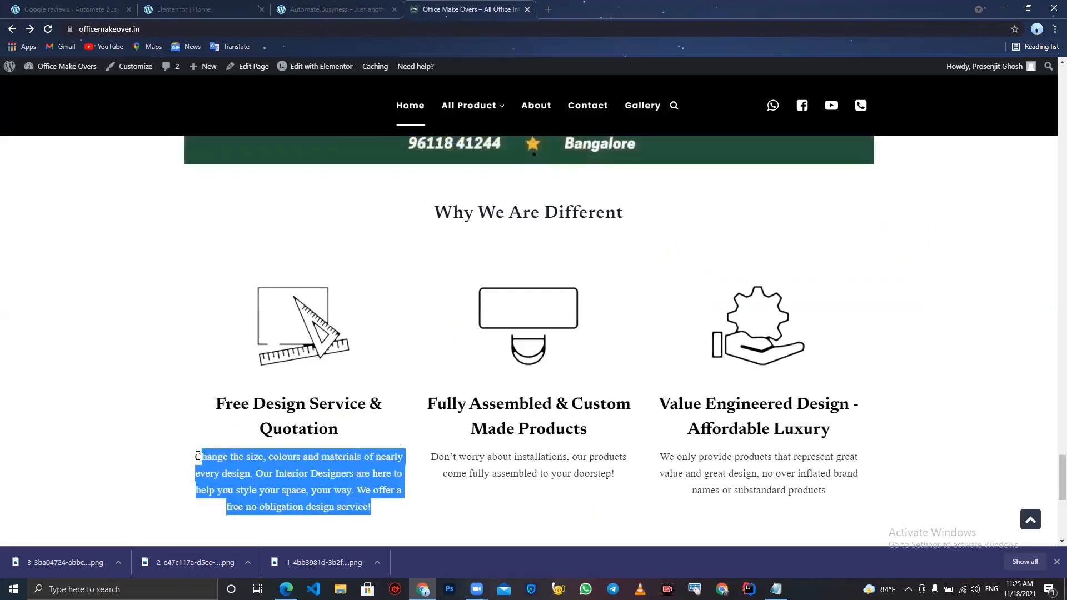
{"action": "left_click", "coordinate": [184, 9]}
{"action": "left_click", "coordinate": [143, 313]}
{"action": "key", "text": "ctrl+a"}
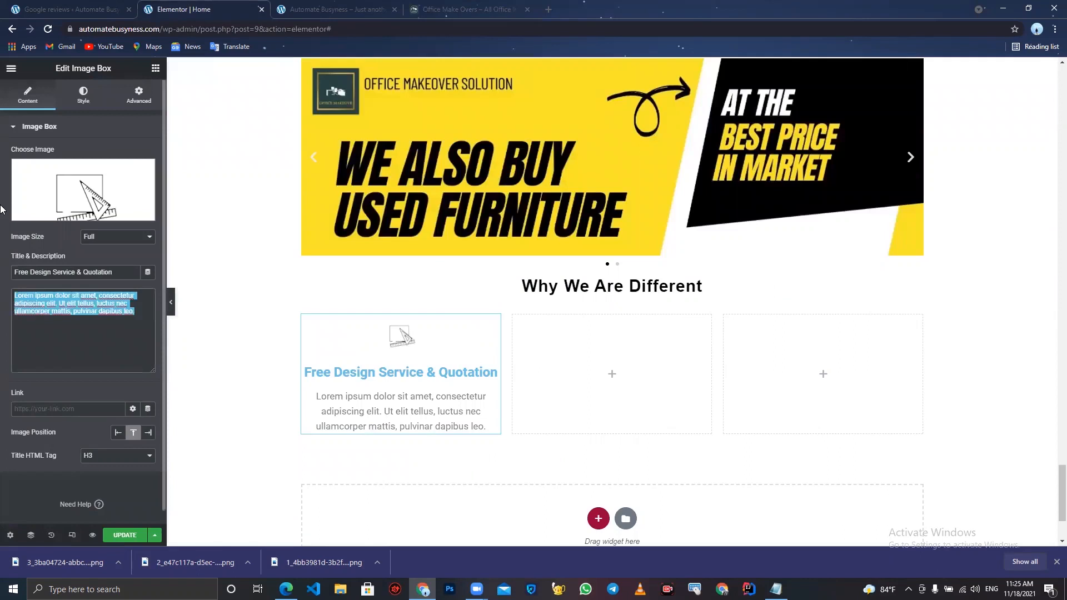
{"action": "key", "text": "ctrl+v"}
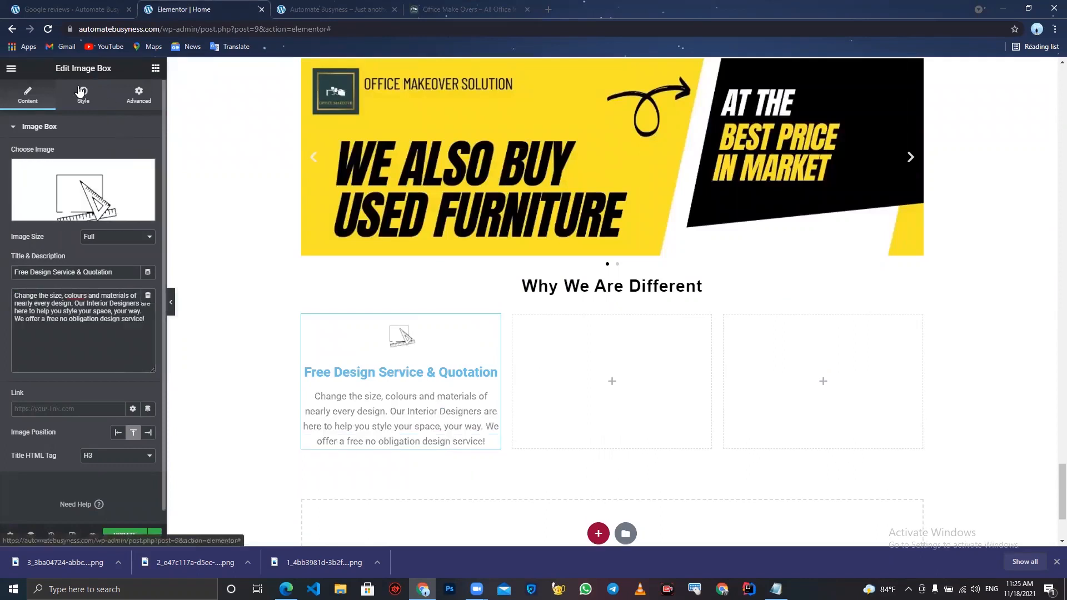
- Set the image box's image width to 100% and its image spacing to 0
{"action": "left_click", "coordinate": [81, 91]}
{"action": "left_click_drag", "start_coordinate": [47, 199], "coordinate": [127, 209]}
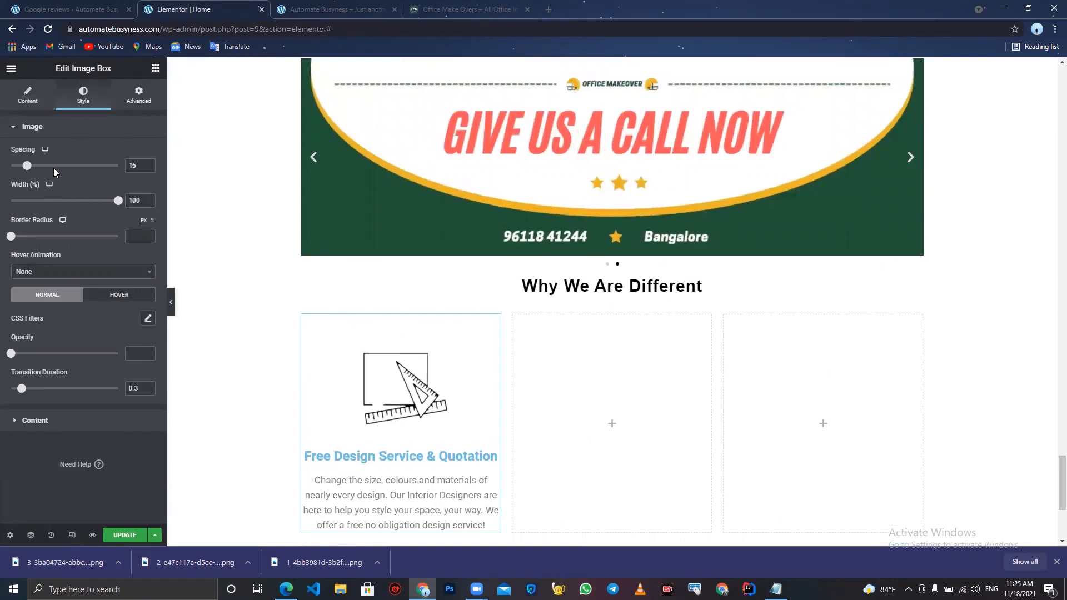
{"action": "left_click_drag", "start_coordinate": [27, 170], "coordinate": [18, 171]}
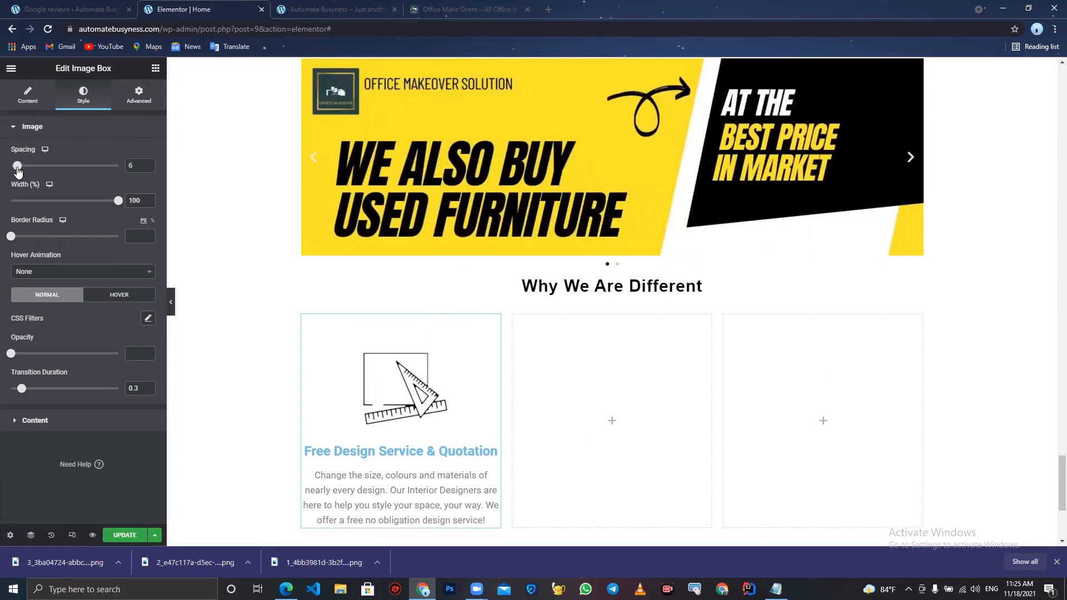
{"action": "left_click", "coordinate": [147, 168]}
{"action": "left_click", "coordinate": [147, 168]}
{"action": "left_click", "coordinate": [148, 168]}
{"action": "left_click", "coordinate": [147, 168]}
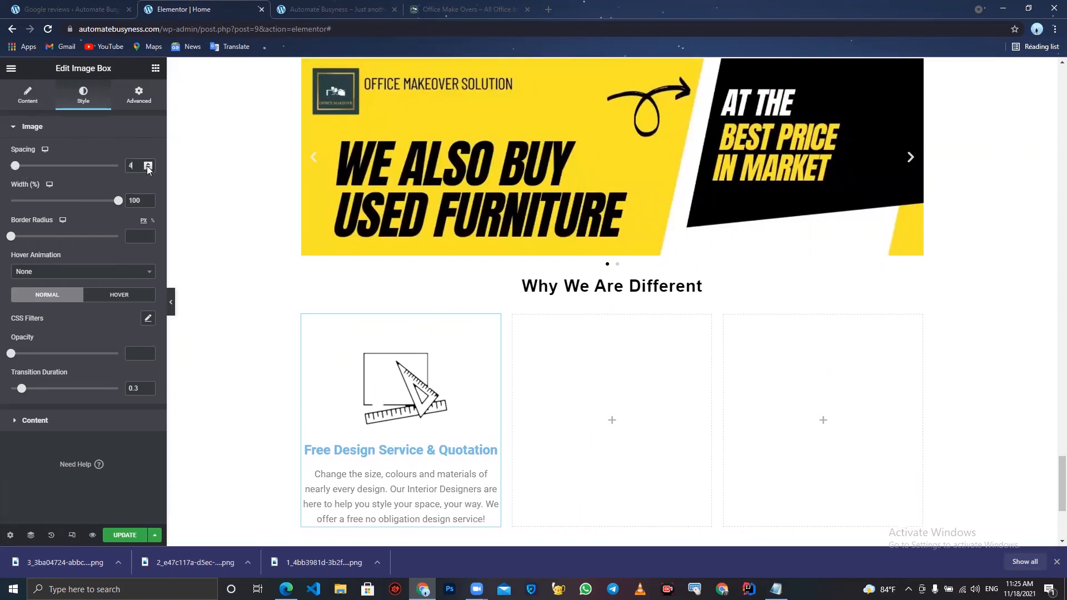
{"action": "left_click", "coordinate": [147, 168]}
{"action": "left_click", "coordinate": [148, 168]}
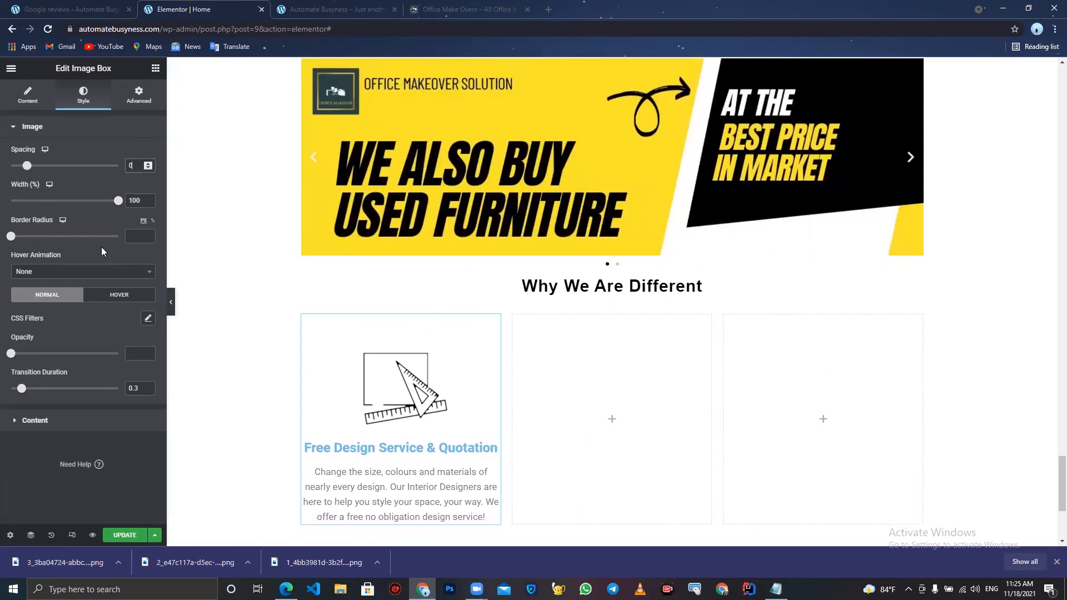
- Set the image box title color to black, #000000
{"action": "left_click", "coordinate": [62, 421]}
{"action": "left_click", "coordinate": [148, 286]}
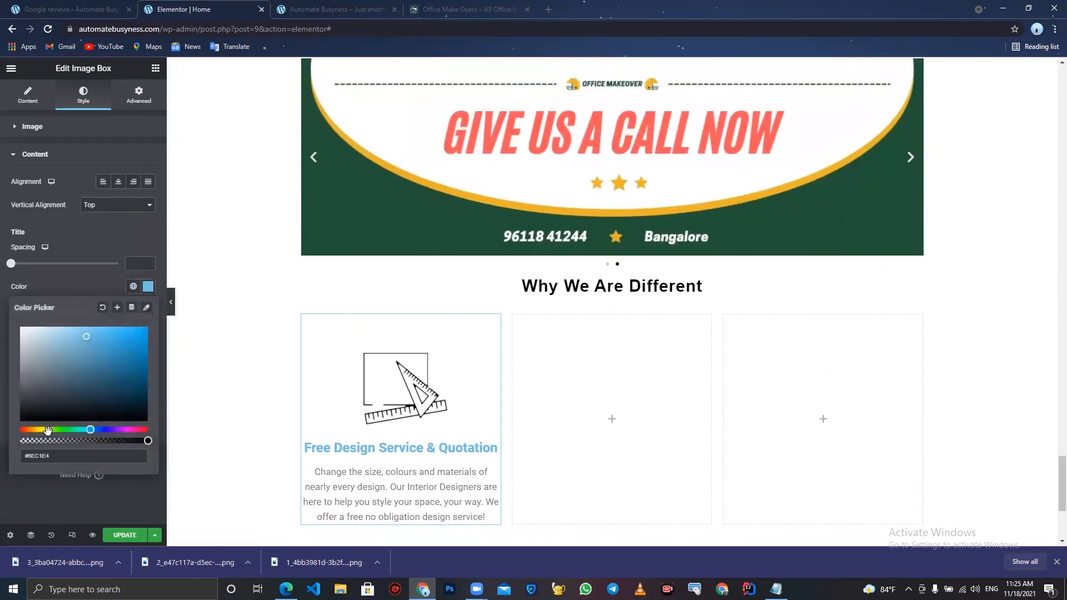
{"action": "left_click_drag", "start_coordinate": [46, 415], "coordinate": [2, 465]}
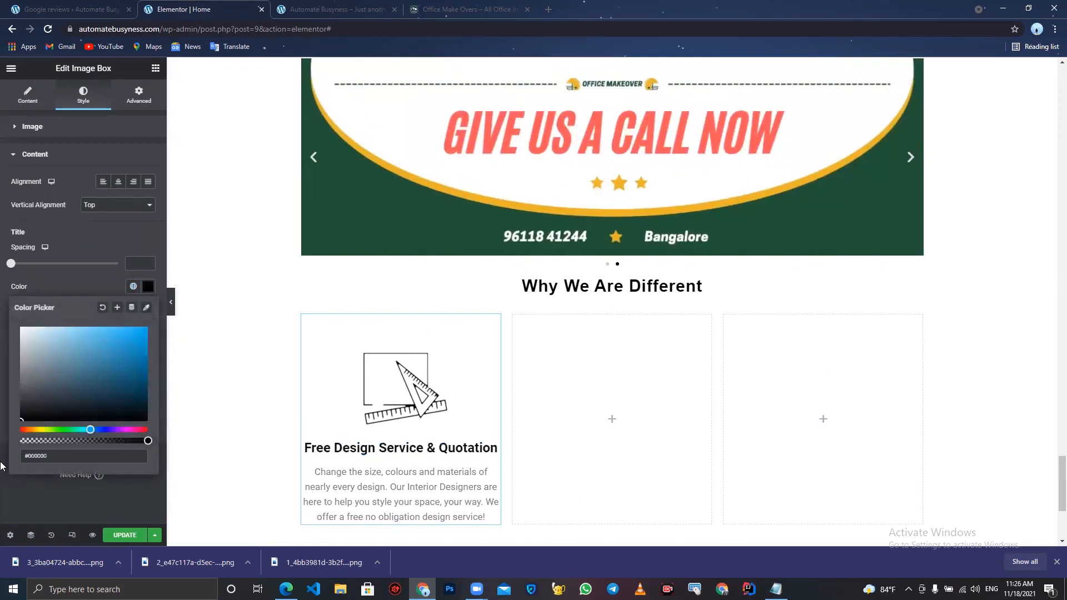
{"action": "left_click", "coordinate": [2, 494]}
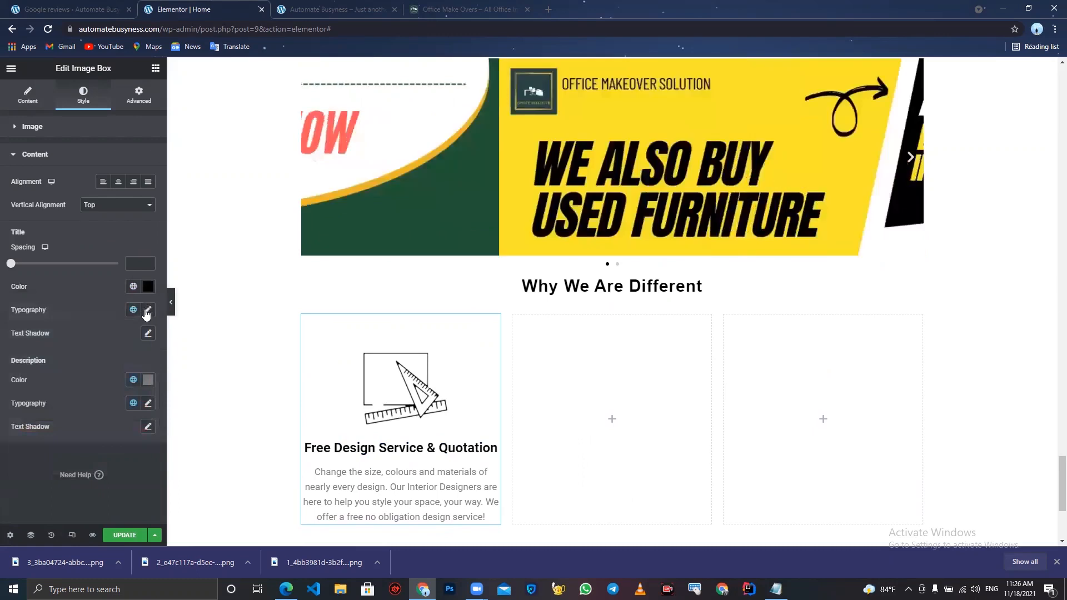
- Set the image box title's typography font family to Newsreader
{"action": "left_click", "coordinate": [148, 310]}
{"action": "left_click", "coordinate": [119, 362]}
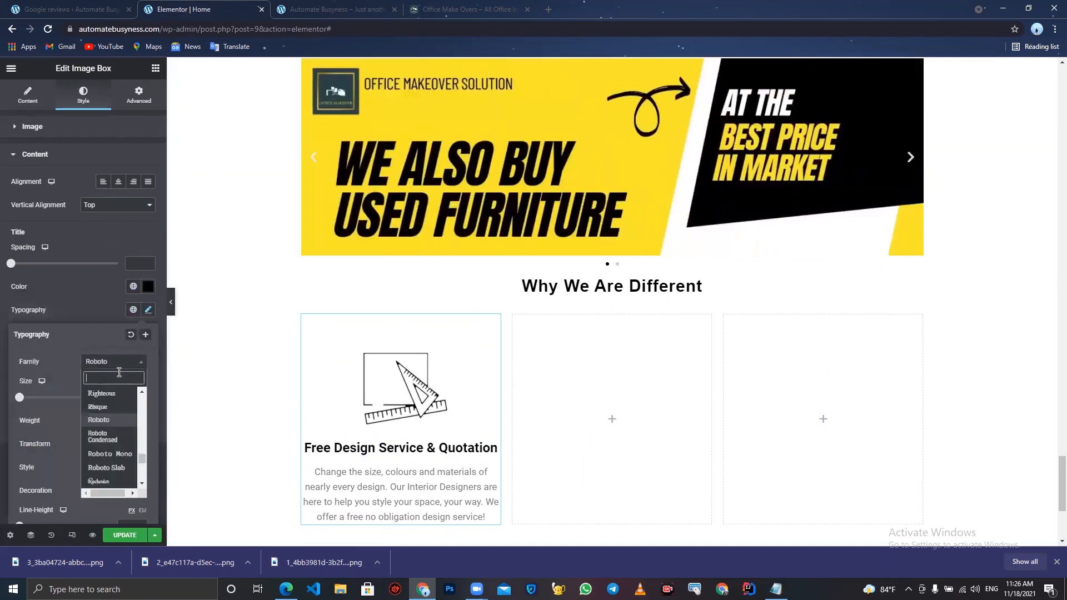
{"action": "type", "text": "News"}
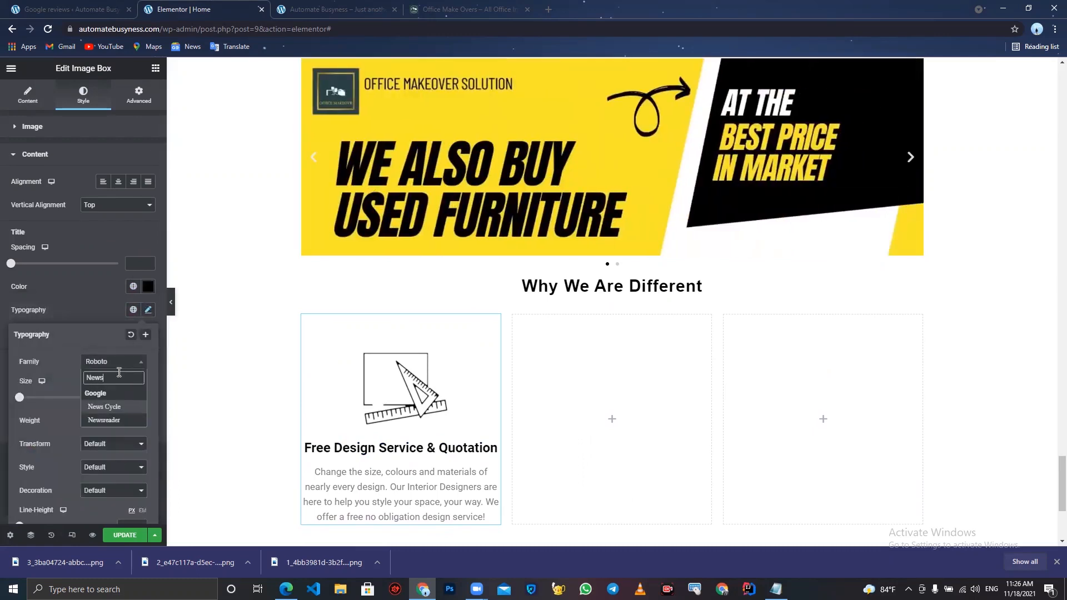
{"action": "left_click", "coordinate": [132, 420]}
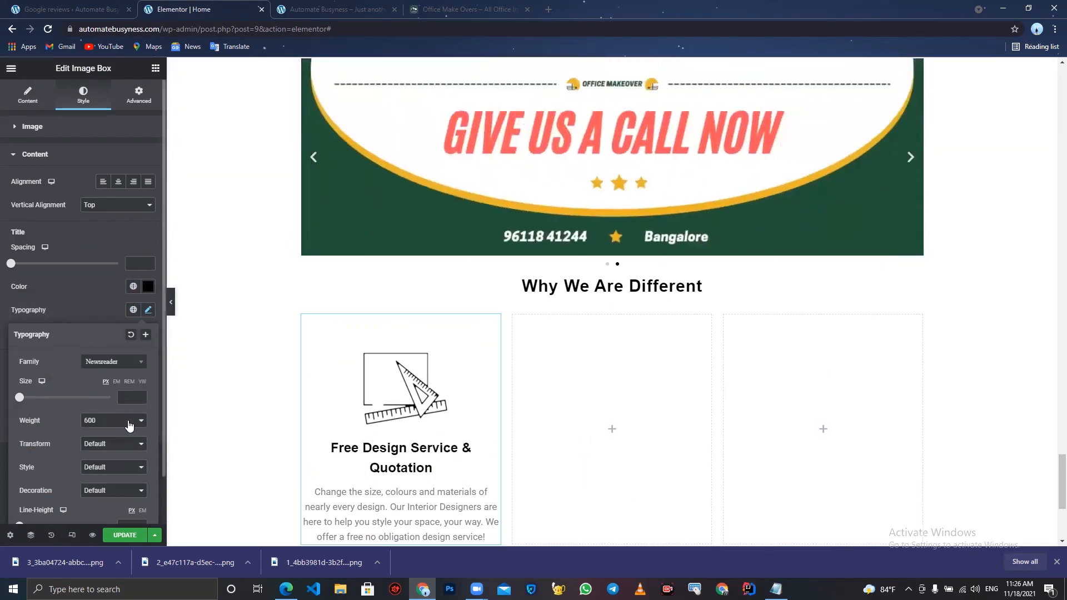
{"action": "scroll", "coordinate": [112, 471], "scroll_direction": "down", "scroll_amount": 1}
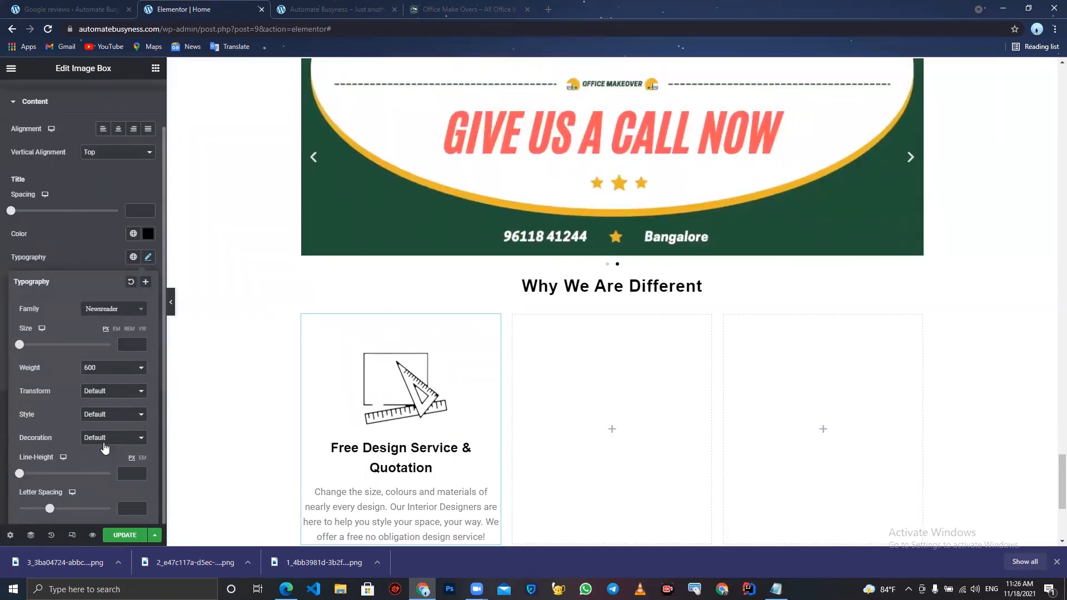
{"action": "left_click", "coordinate": [58, 229]}
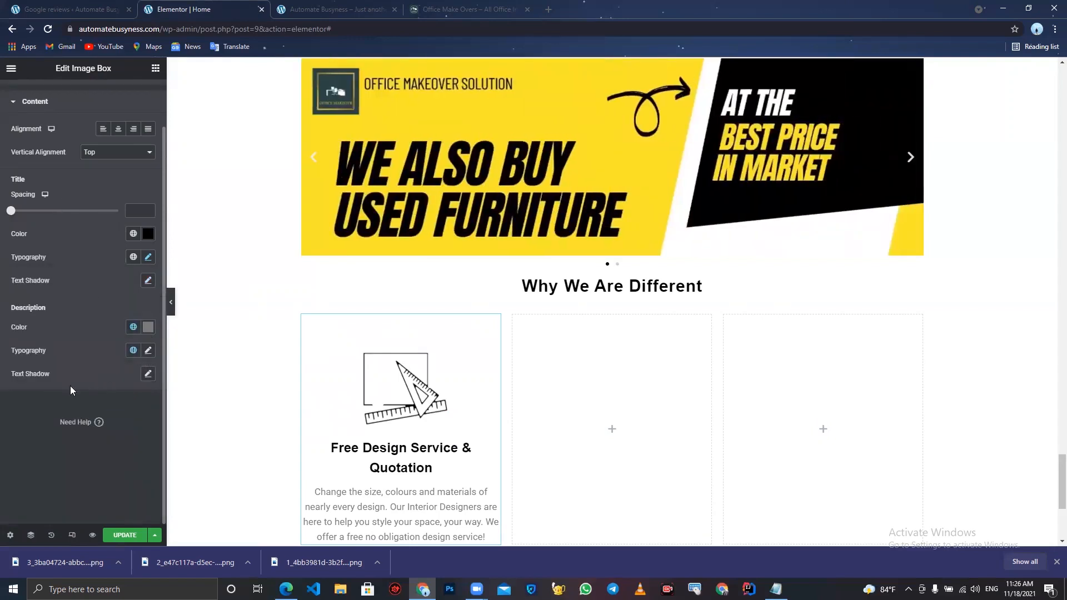
- Set the image box description color to #1C1C1C
{"action": "left_click", "coordinate": [152, 328]}
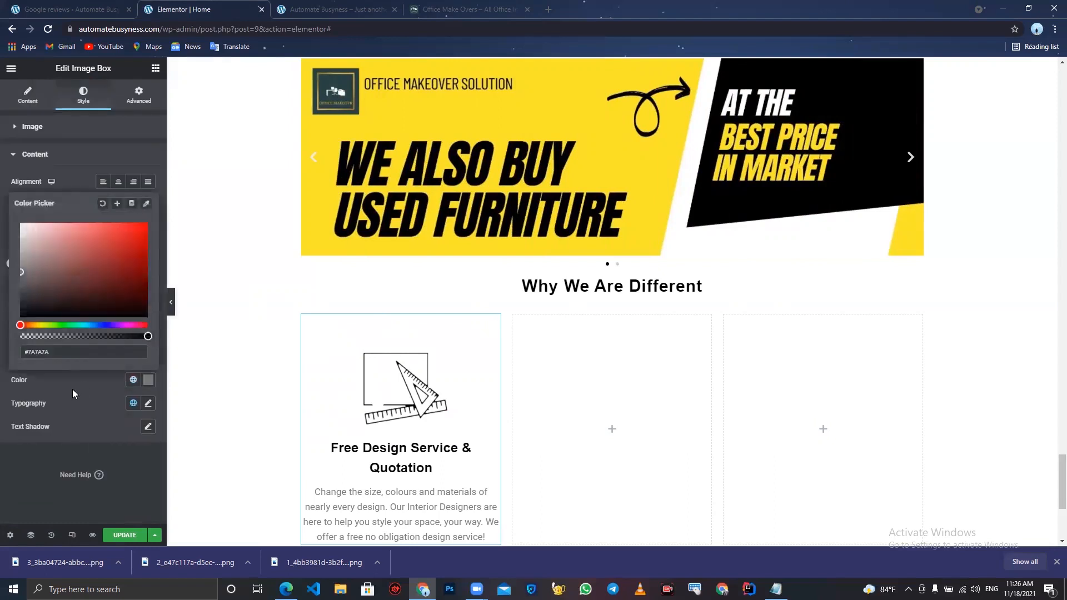
{"action": "left_click_drag", "start_coordinate": [26, 286], "coordinate": [2, 310]}
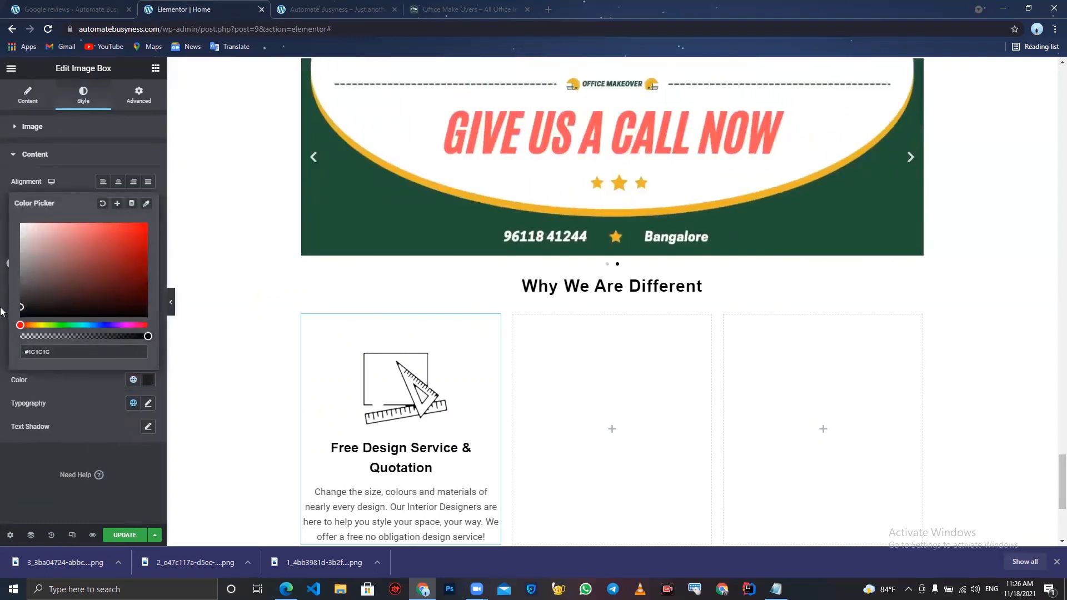
{"action": "left_click", "coordinate": [1, 410]}
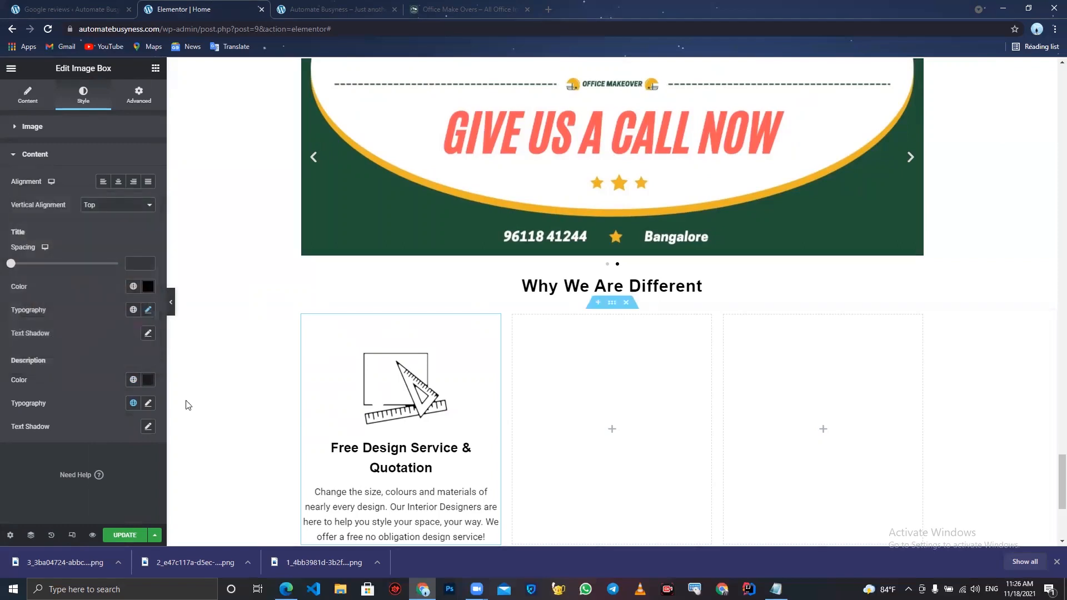
- Set the description's font family to Times New Roman and update the page
{"action": "left_click", "coordinate": [147, 403]}
{"action": "left_click", "coordinate": [109, 456]}
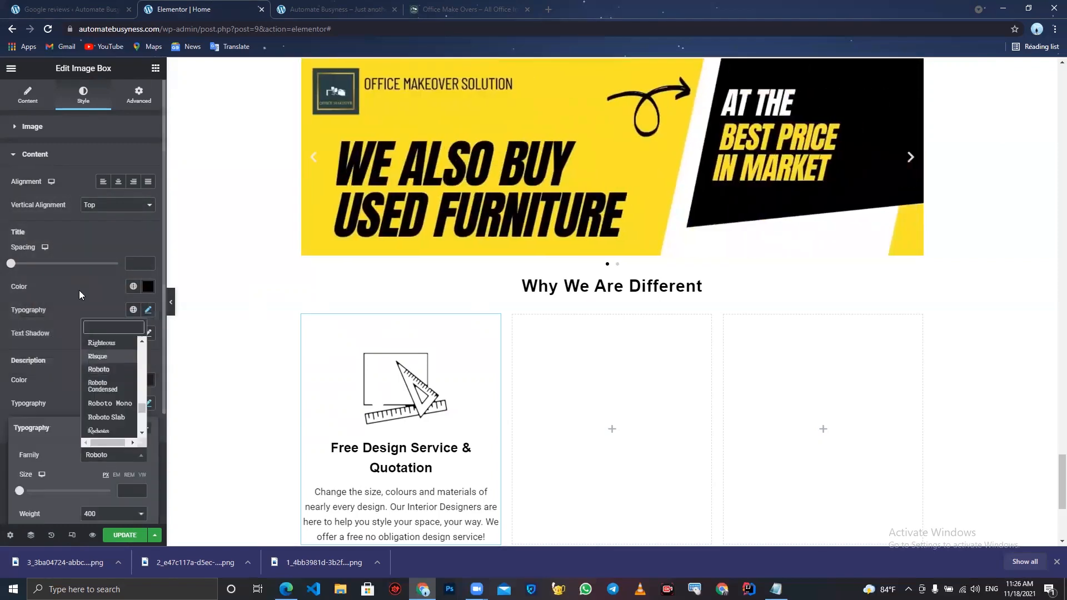
{"action": "type", "text": "rew"}
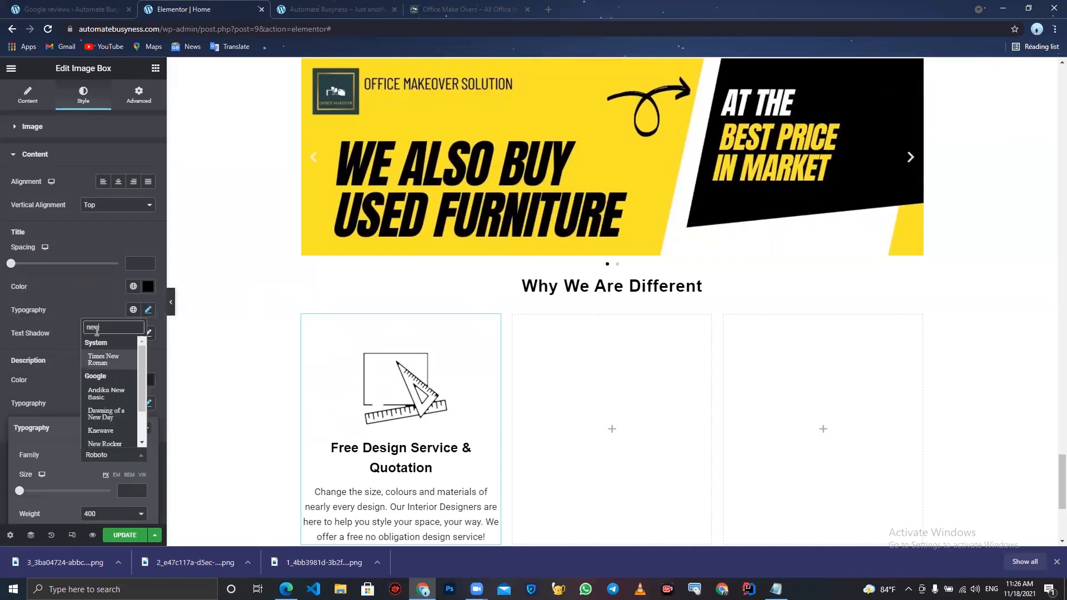
{"action": "left_click", "coordinate": [106, 362]}
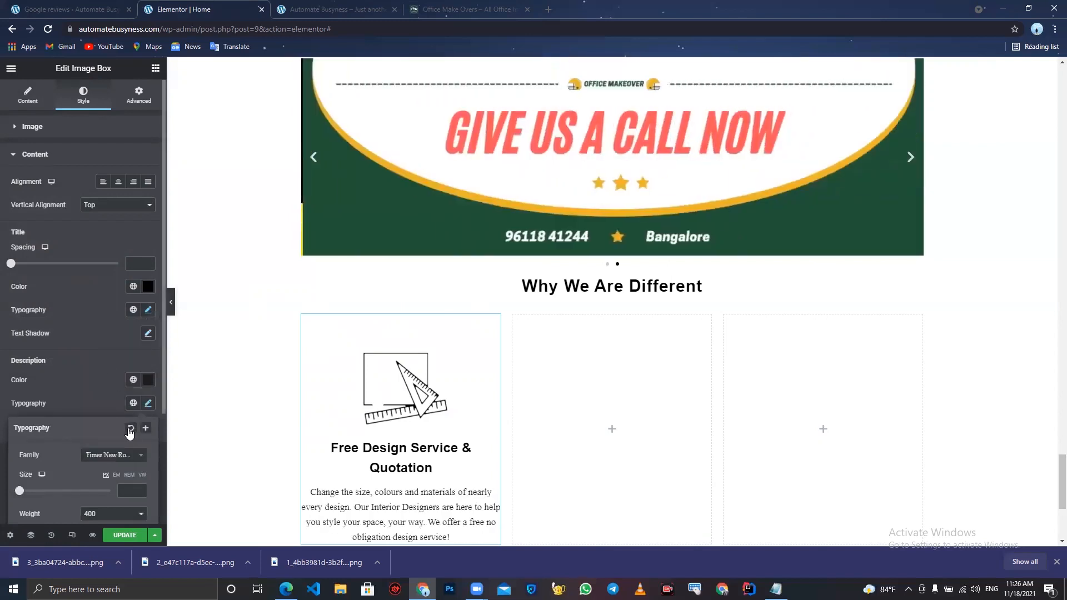
{"action": "left_click", "coordinate": [128, 535]}
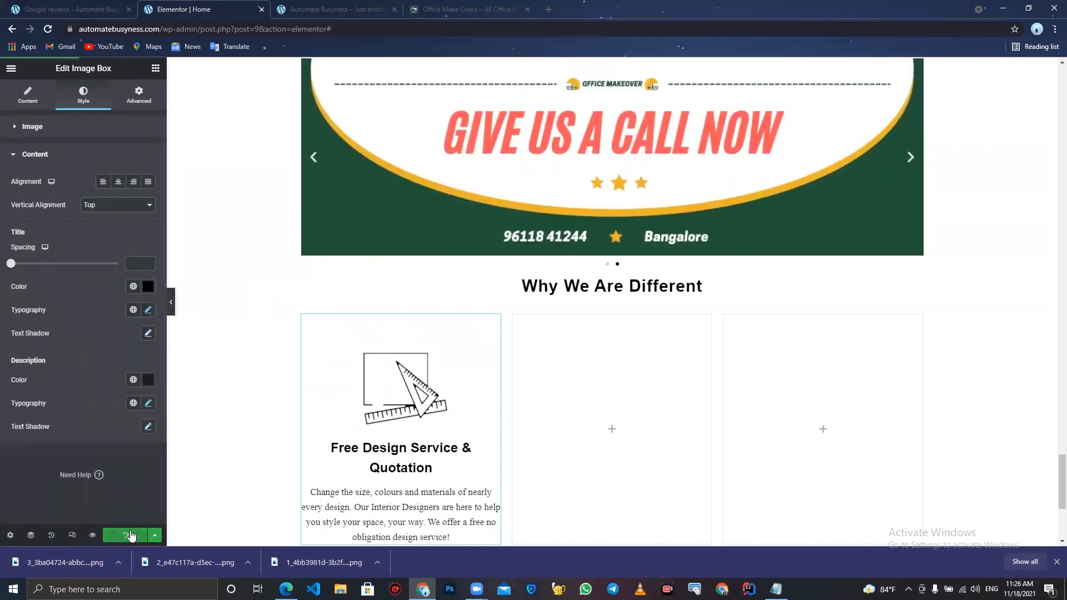
- Duplicate the image box and move the copy into the second column of the section
{"action": "left_click", "coordinate": [173, 303]}
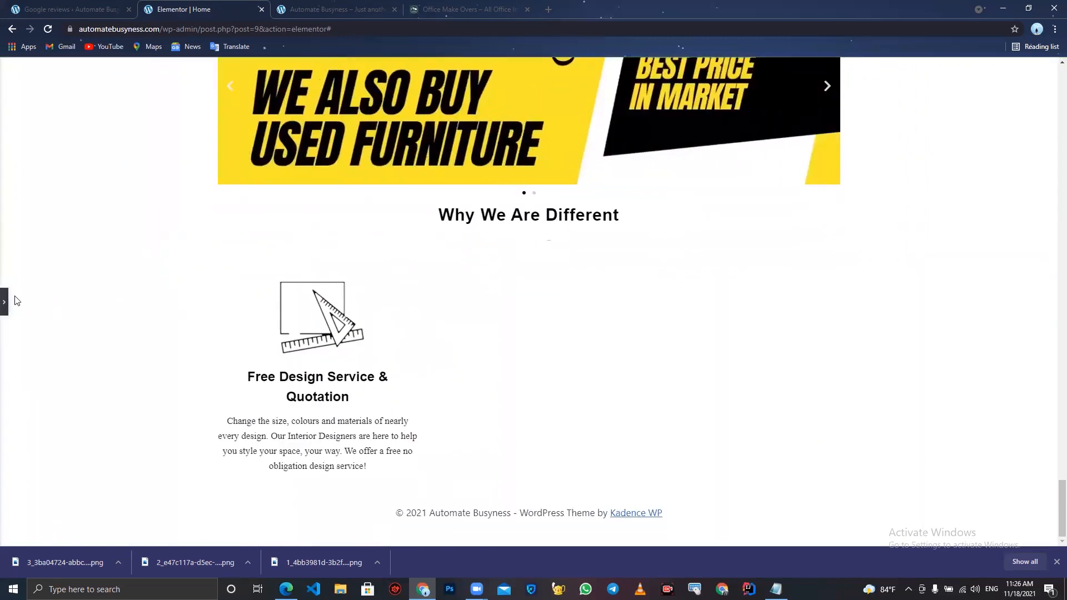
{"action": "left_click", "coordinate": [6, 303]}
{"action": "left_click", "coordinate": [372, 351]}
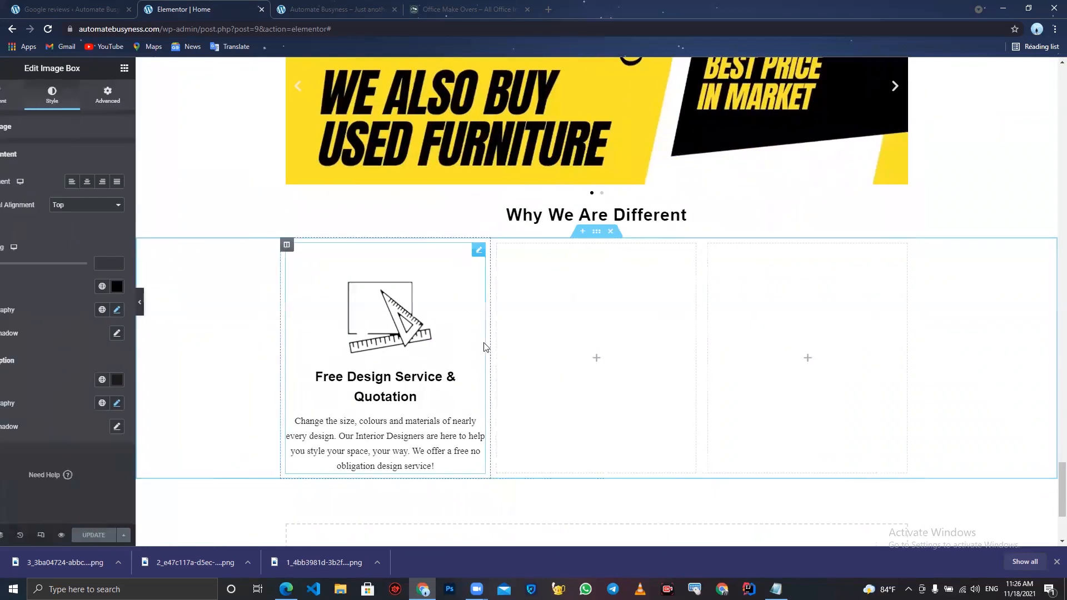
{"action": "right_click", "coordinate": [448, 332]}
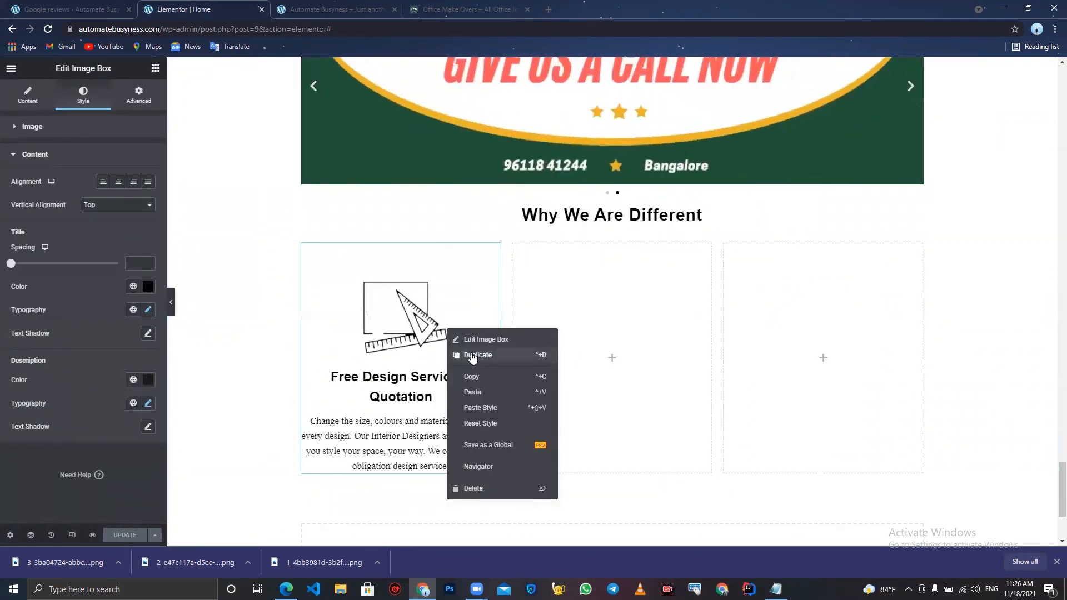
{"action": "left_click", "coordinate": [473, 357]}
{"action": "left_click_drag", "start_coordinate": [492, 495], "coordinate": [608, 306]}
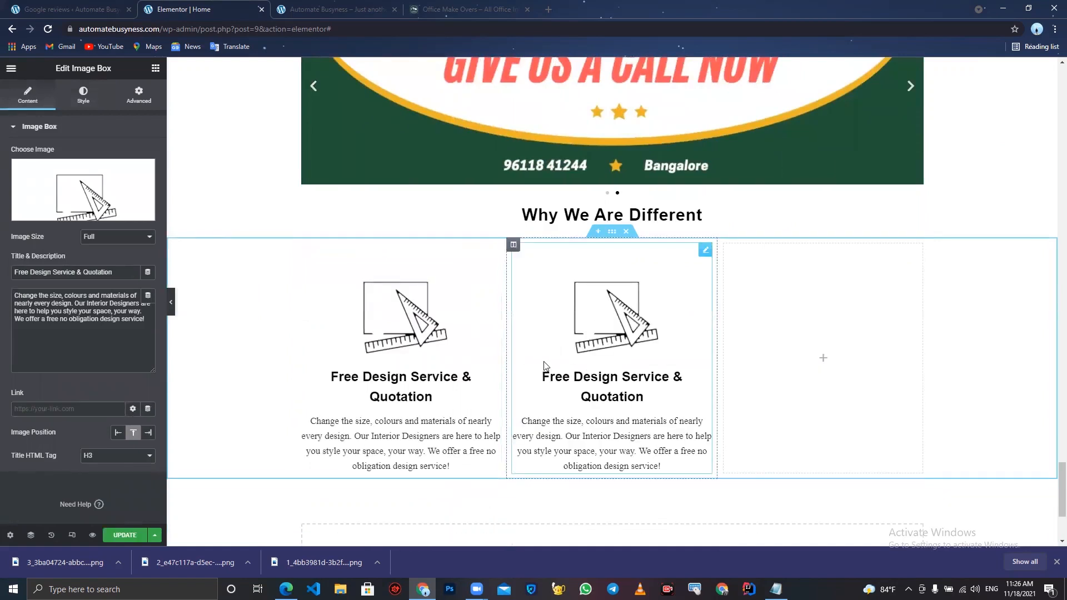
- Upload the desk icon image and insert it as the second image box's image
{"action": "left_click", "coordinate": [97, 179]}
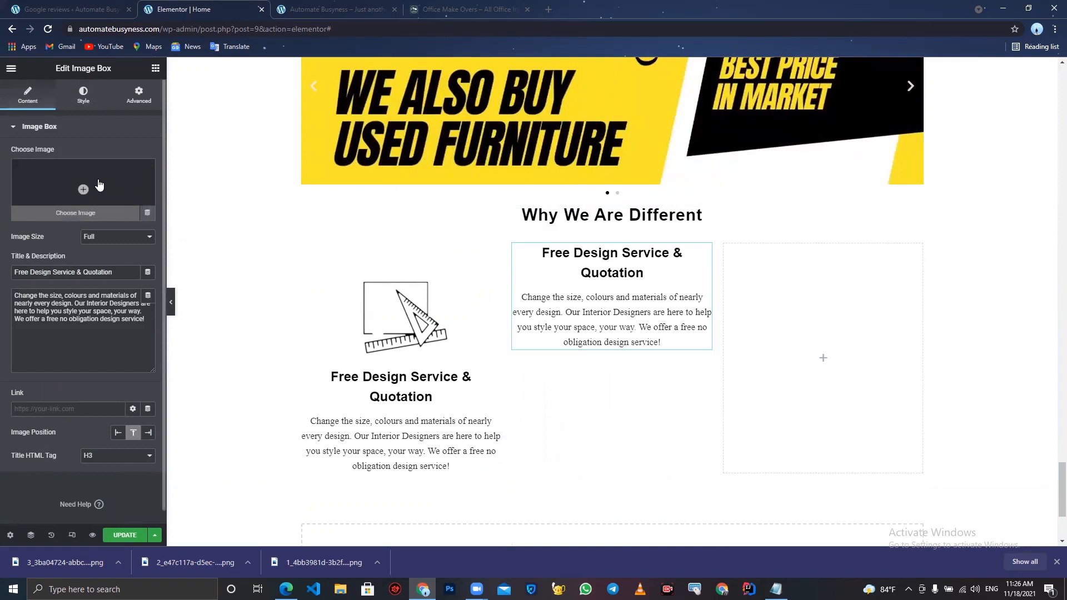
{"action": "left_click_drag", "start_coordinate": [234, 561], "coordinate": [323, 167]}
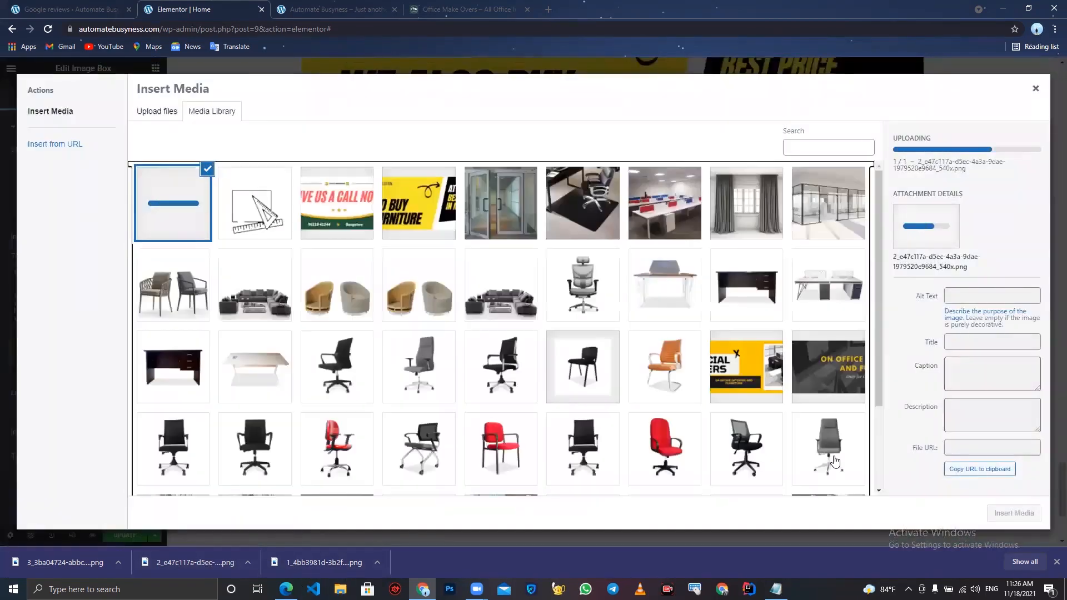
{"action": "left_click", "coordinate": [1015, 514]}
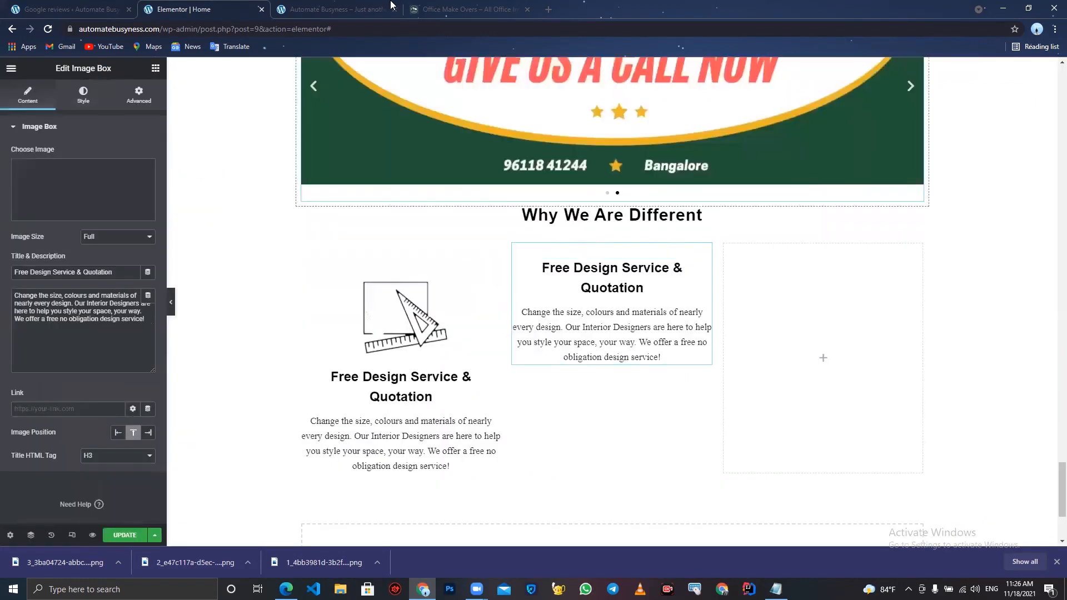
- Copy the title "Fully Assembled & Custom Made Products" from the live site and paste it as the second image box's title
{"action": "left_click", "coordinate": [470, 10]}
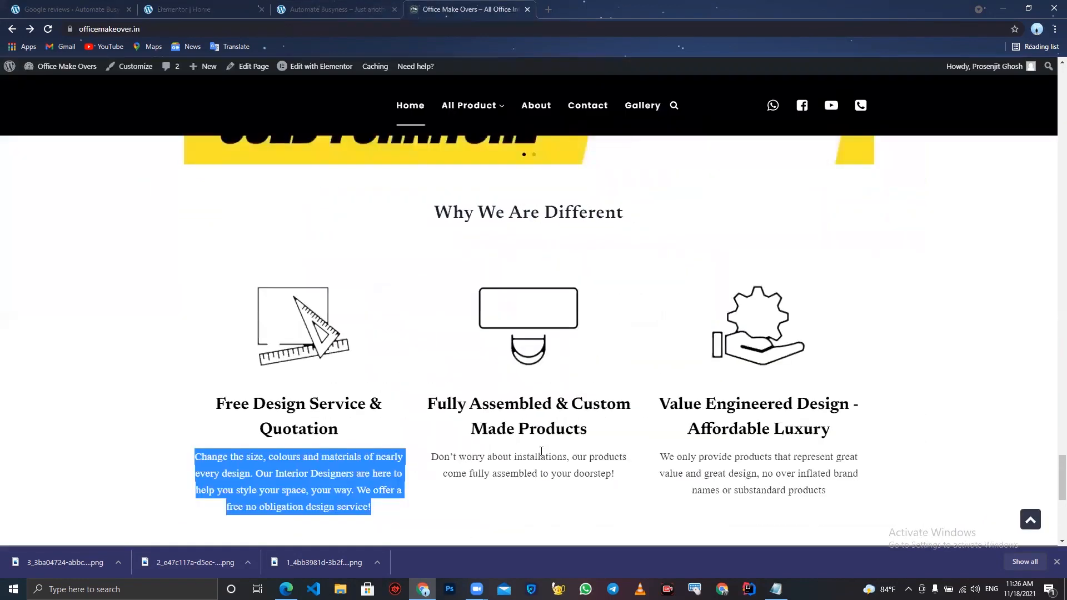
{"action": "left_click_drag", "start_coordinate": [587, 431], "coordinate": [421, 394]}
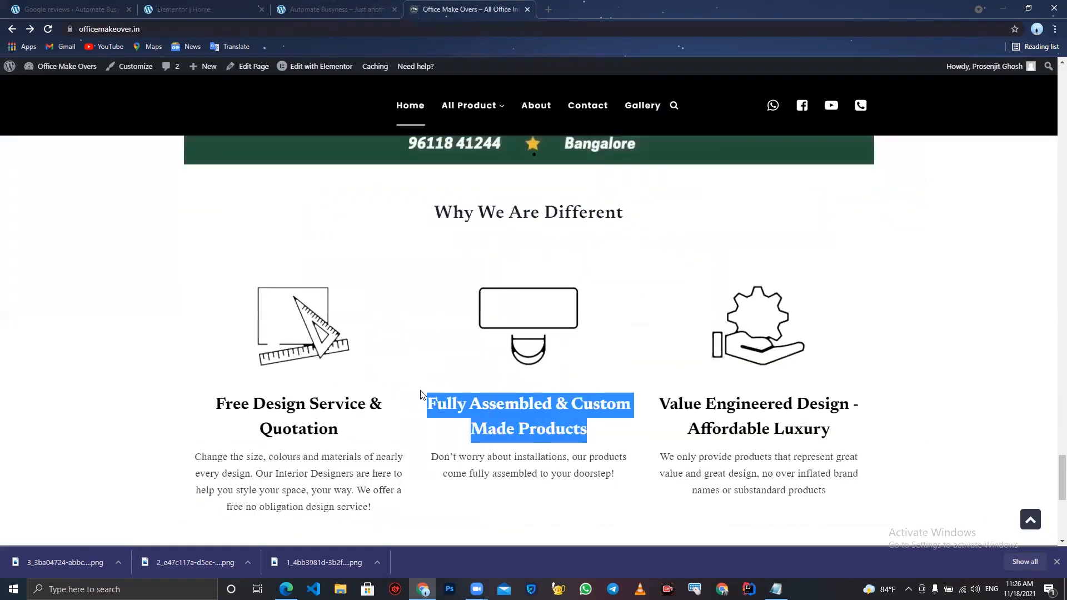
{"action": "right_click", "coordinate": [438, 394]}
{"action": "left_click", "coordinate": [449, 401]}
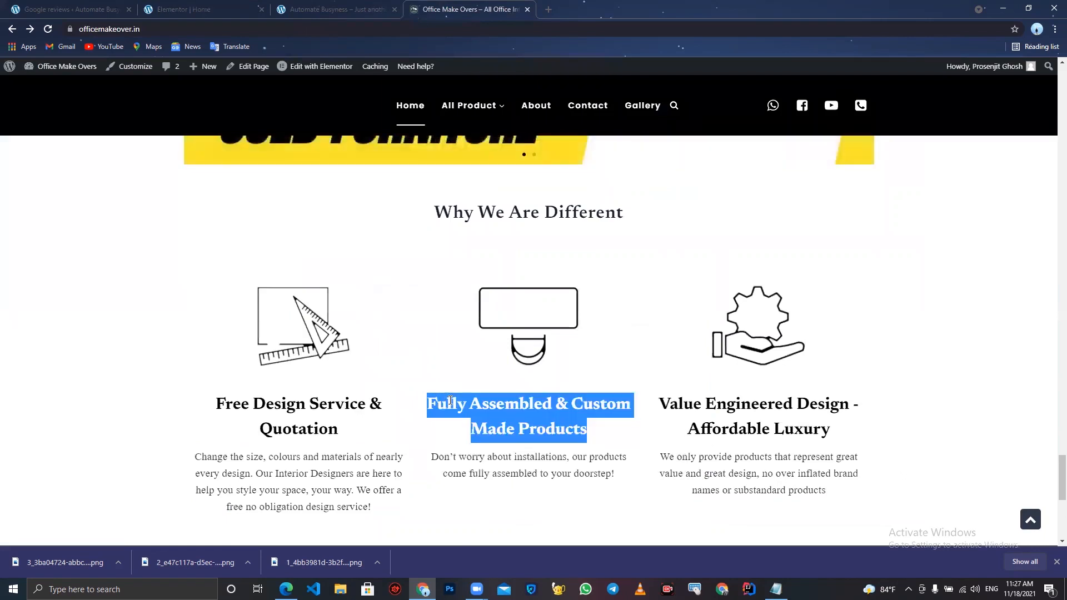
{"action": "left_click", "coordinate": [178, 5]}
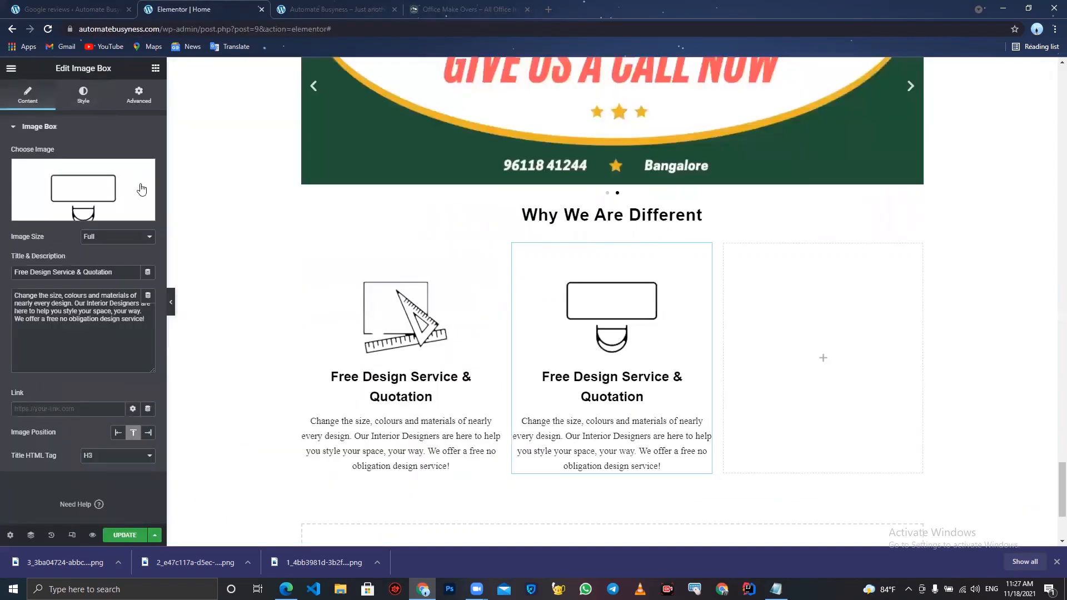
{"action": "left_click_drag", "start_coordinate": [122, 273], "coordinate": [0, 219]}
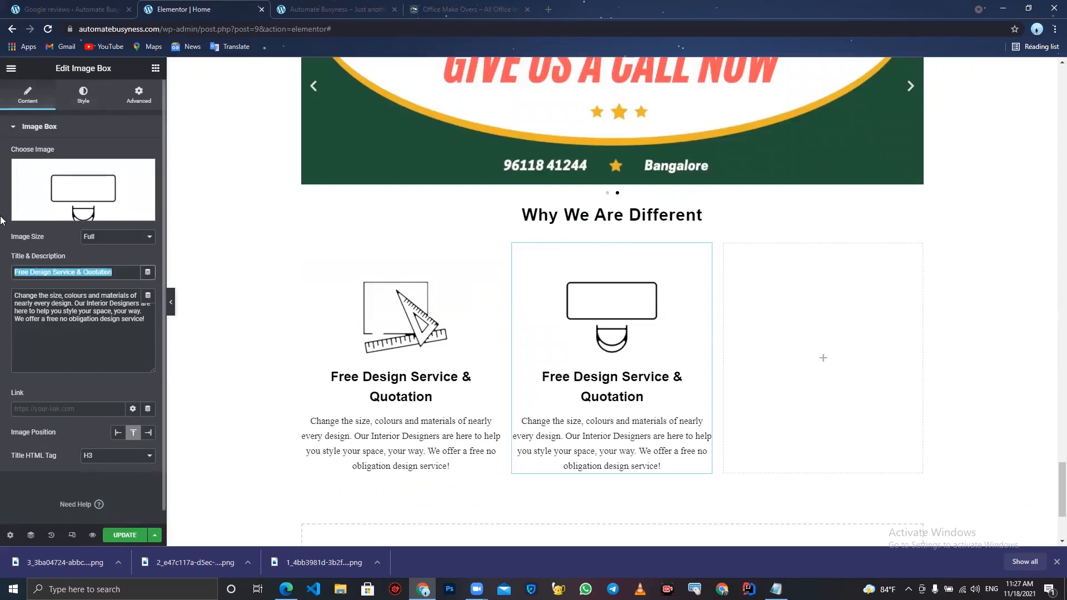
{"action": "key", "text": "ctrl+v"}
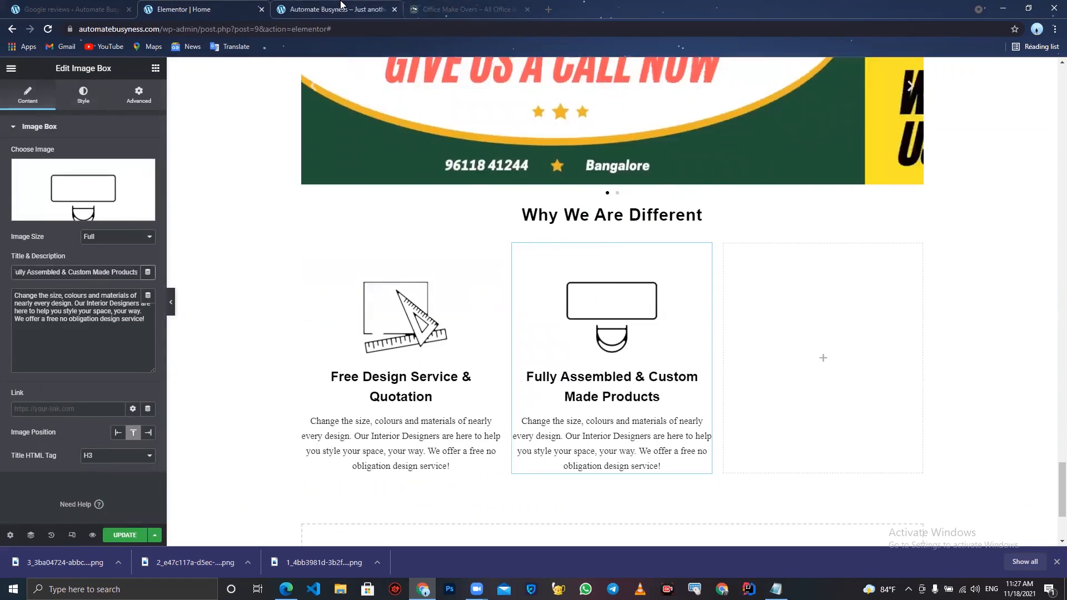
- Replace the second box's description with "Don't worry about installations, our products come fully assembled to your doorstep!" copied from the live site
{"action": "left_click", "coordinate": [462, 6]}
{"action": "left_click_drag", "start_coordinate": [620, 483], "coordinate": [418, 461]}
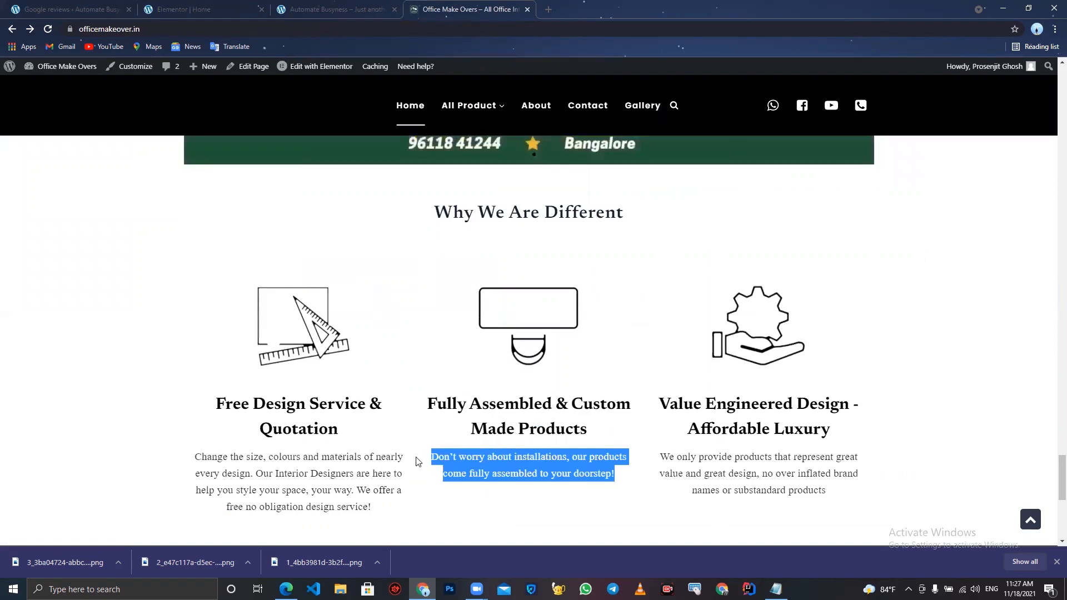
{"action": "left_click", "coordinate": [189, 9]}
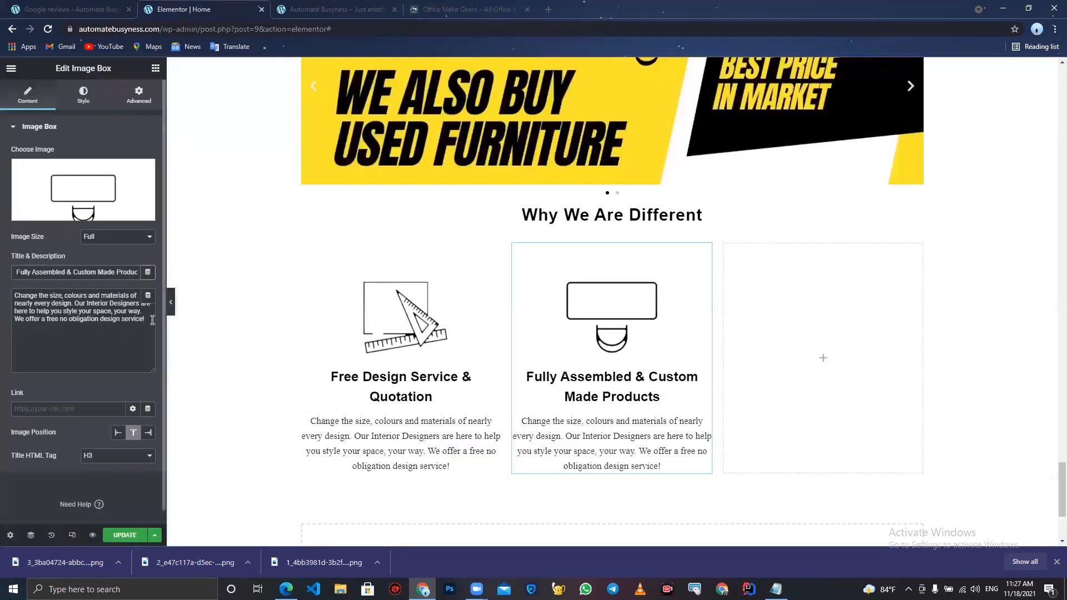
{"action": "left_click_drag", "start_coordinate": [150, 320], "coordinate": [0, 210]}
{"action": "key", "text": "ctrl+v"}
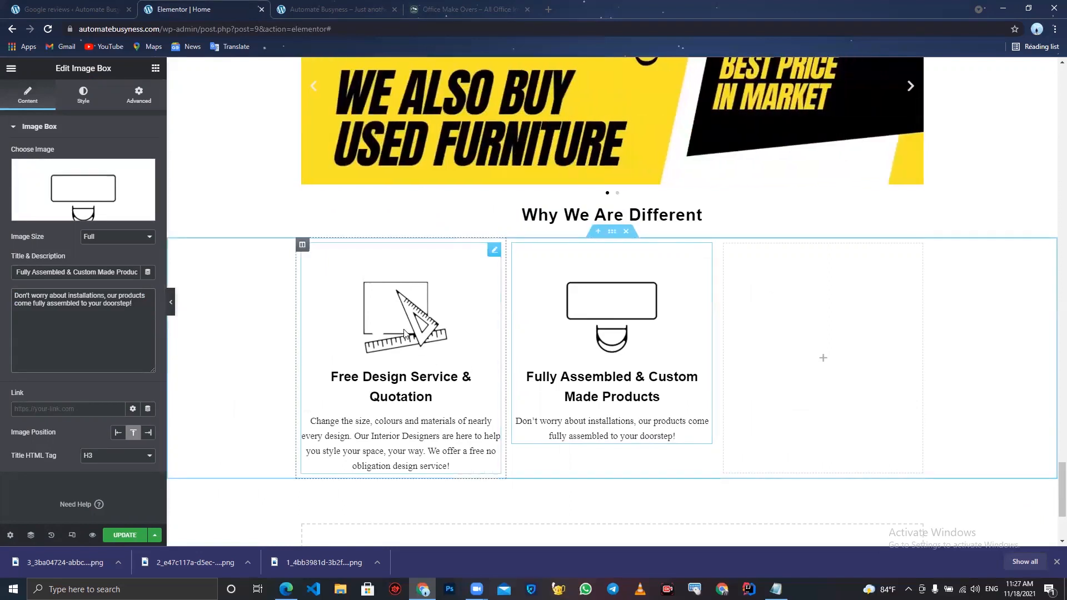
- Duplicate the first image box and move the copy into the third column of the section
{"action": "right_click", "coordinate": [404, 332]}
{"action": "left_click", "coordinate": [441, 359]}
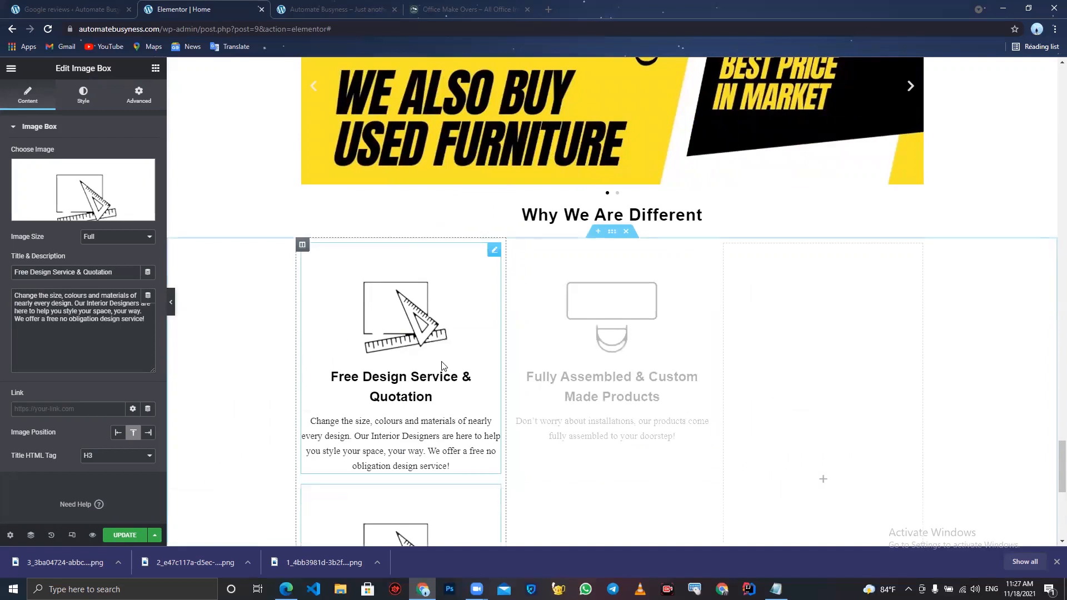
{"action": "scroll", "coordinate": [440, 433], "scroll_direction": "down", "scroll_amount": 3}
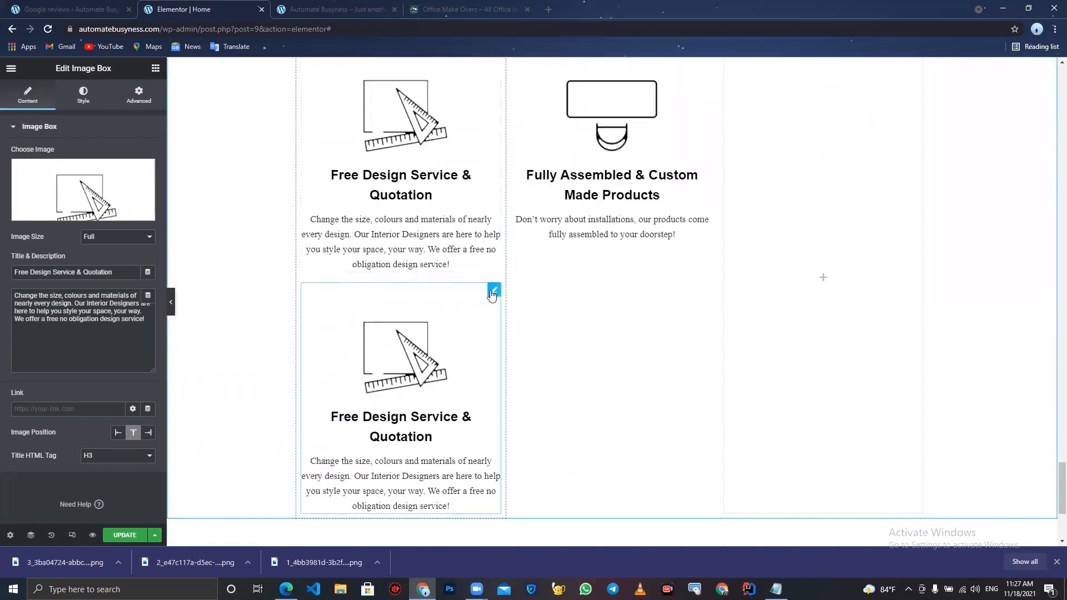
{"action": "left_click_drag", "start_coordinate": [494, 291], "coordinate": [765, 183]}
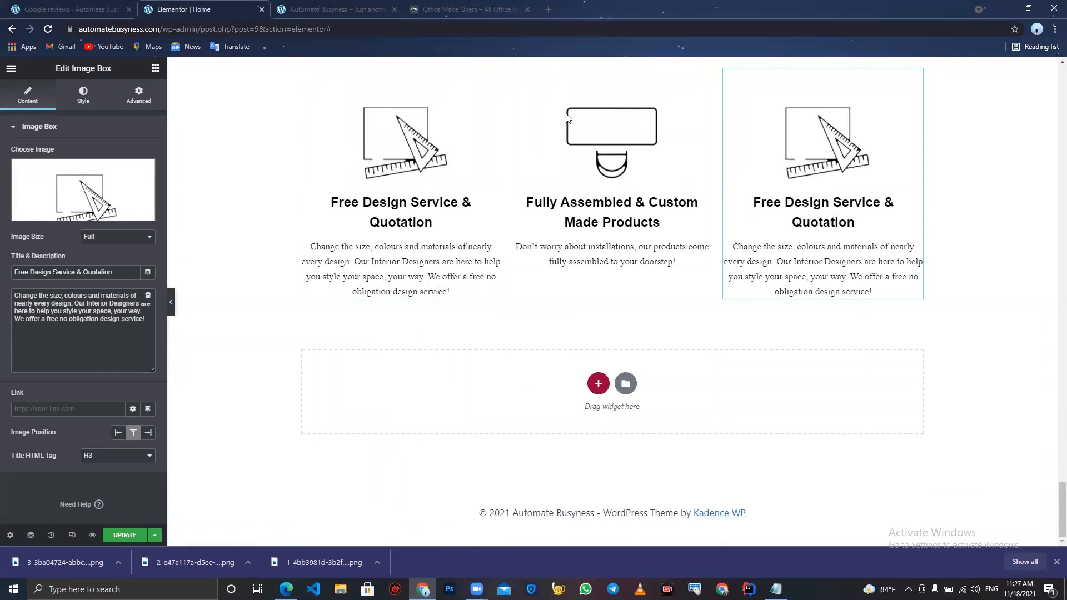
- Save the gear-and-hand icon image and copy the title "Value Engineered Design - Affordable Luxury" from the live site
{"action": "left_click", "coordinate": [456, 5]}
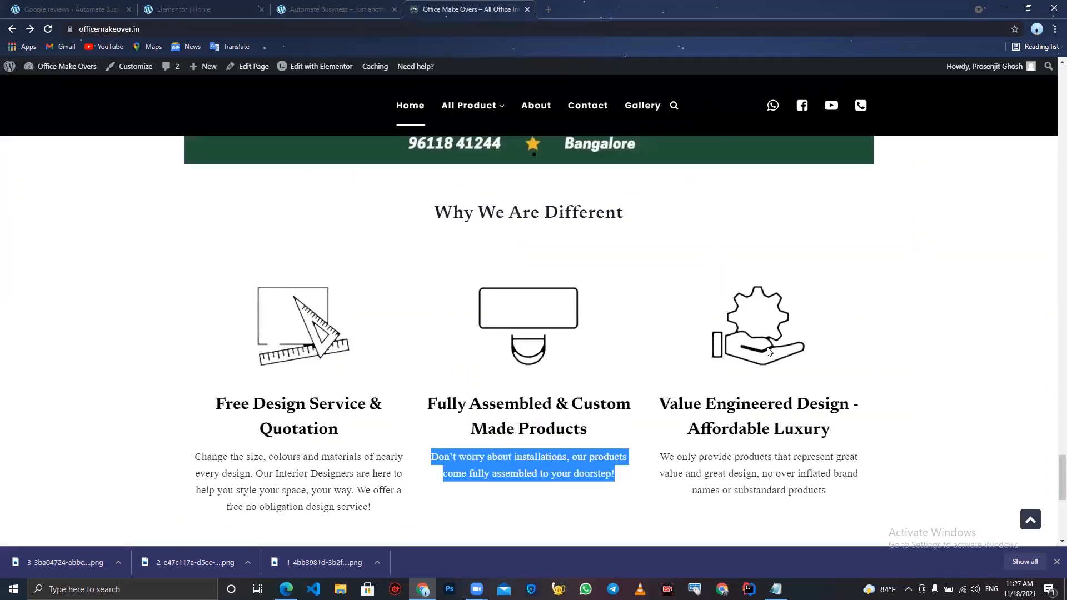
{"action": "right_click", "coordinate": [738, 320]}
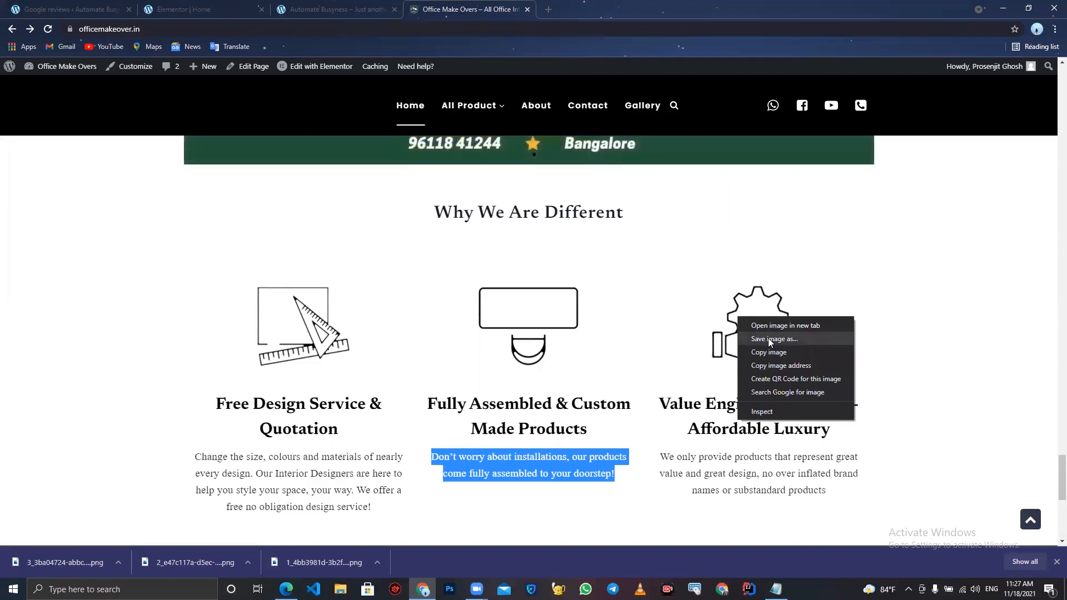
{"action": "left_click", "coordinate": [963, 362]}
{"action": "left_click_drag", "start_coordinate": [832, 435], "coordinate": [664, 400]}
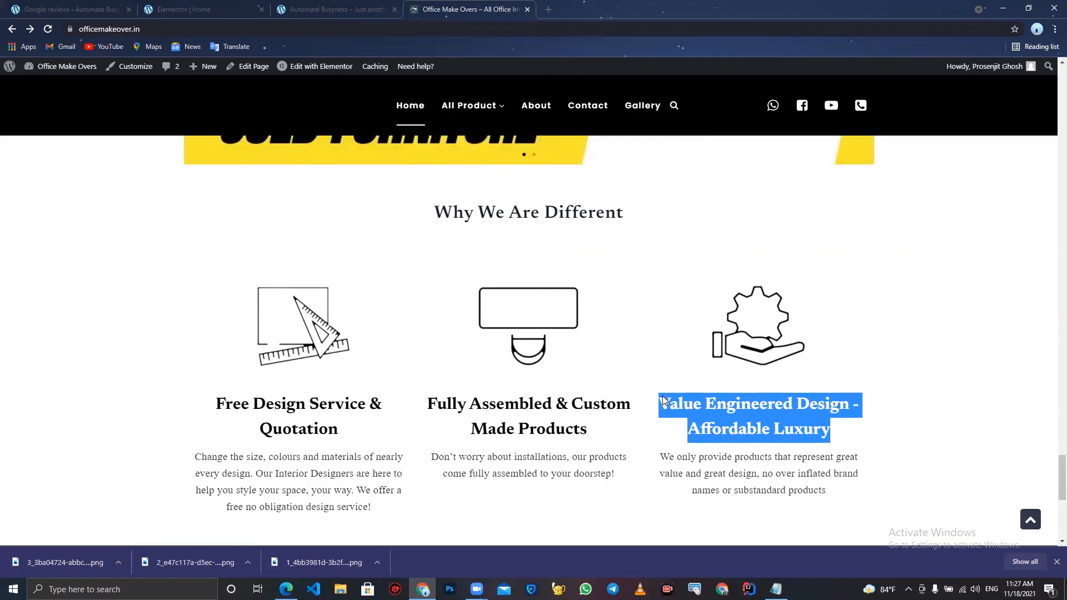
{"action": "right_click", "coordinate": [682, 407]}
{"action": "left_click", "coordinate": [683, 407]}
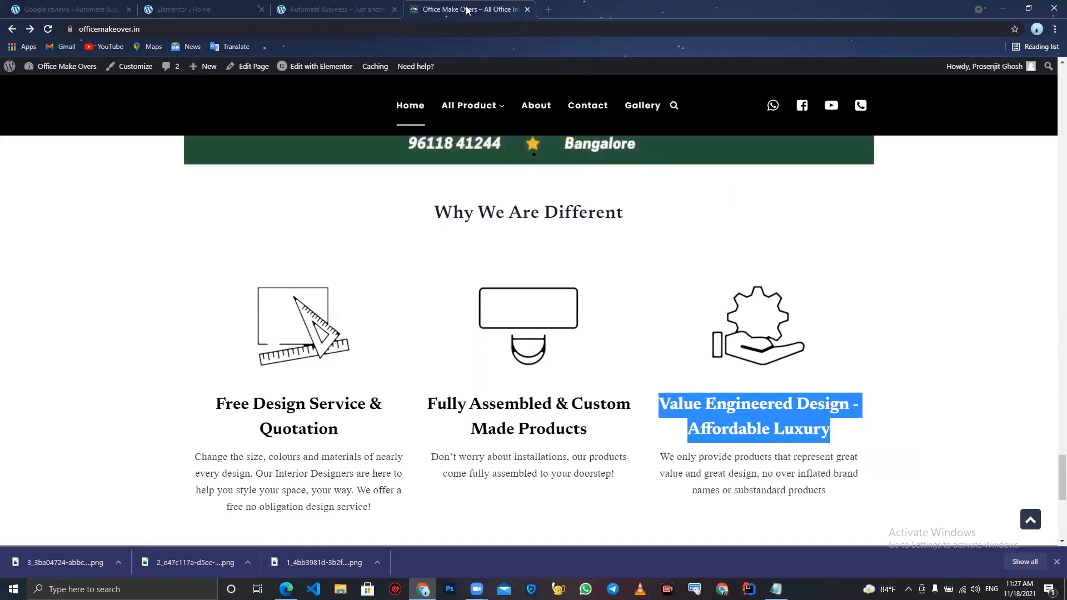
- Set the third image box's image to the uploaded gear-and-hand icon and its title to "Value Engineered Design - Affordable Luxury"
{"action": "left_click", "coordinate": [183, 9]}
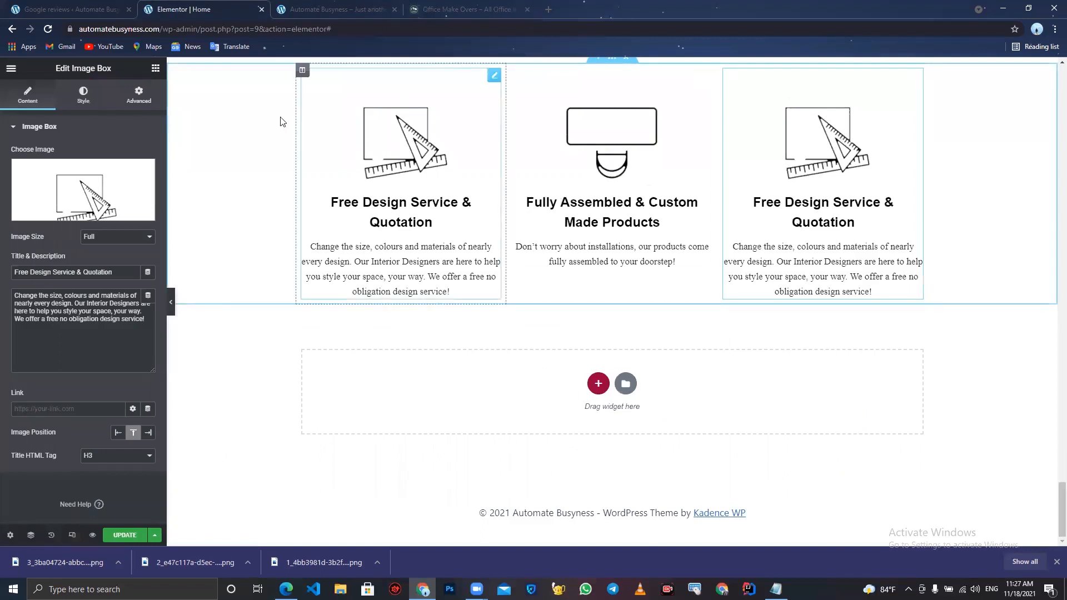
{"action": "left_click", "coordinate": [139, 184]}
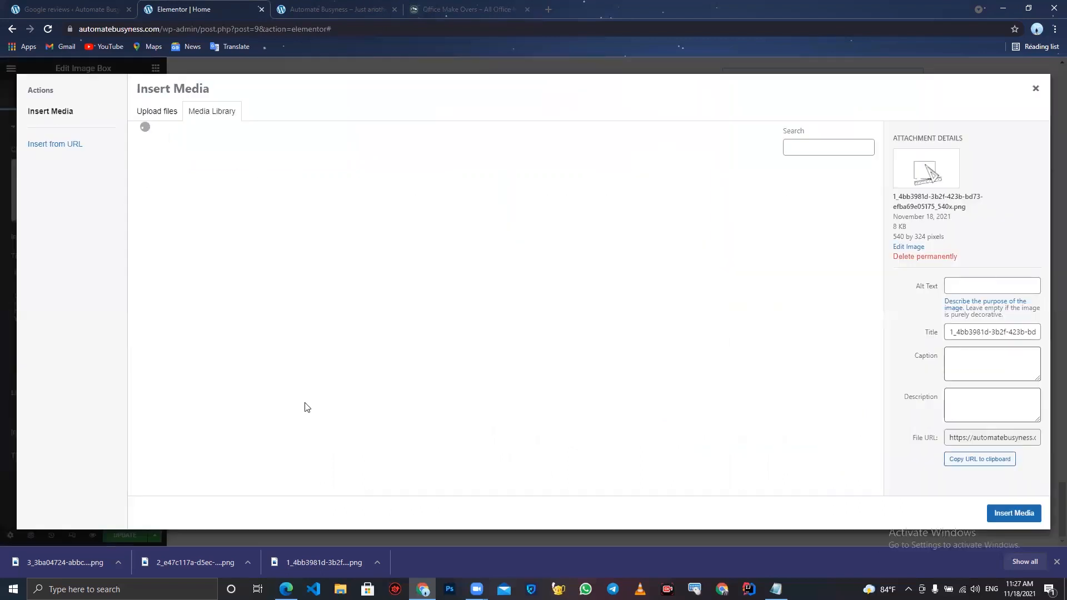
{"action": "left_click_drag", "start_coordinate": [91, 553], "coordinate": [265, 339]}
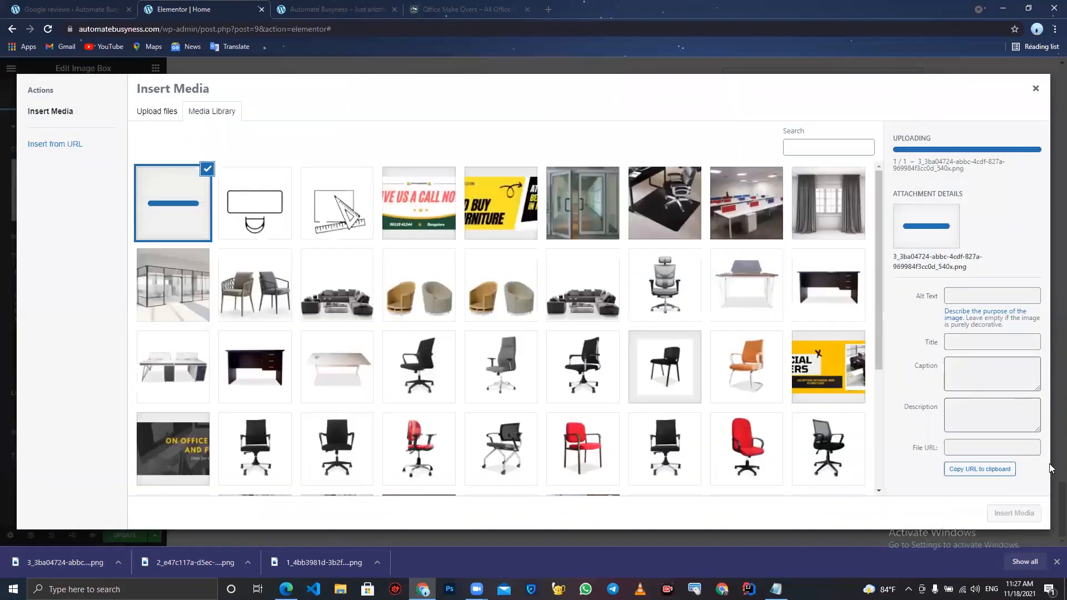
{"action": "left_click", "coordinate": [1022, 514]}
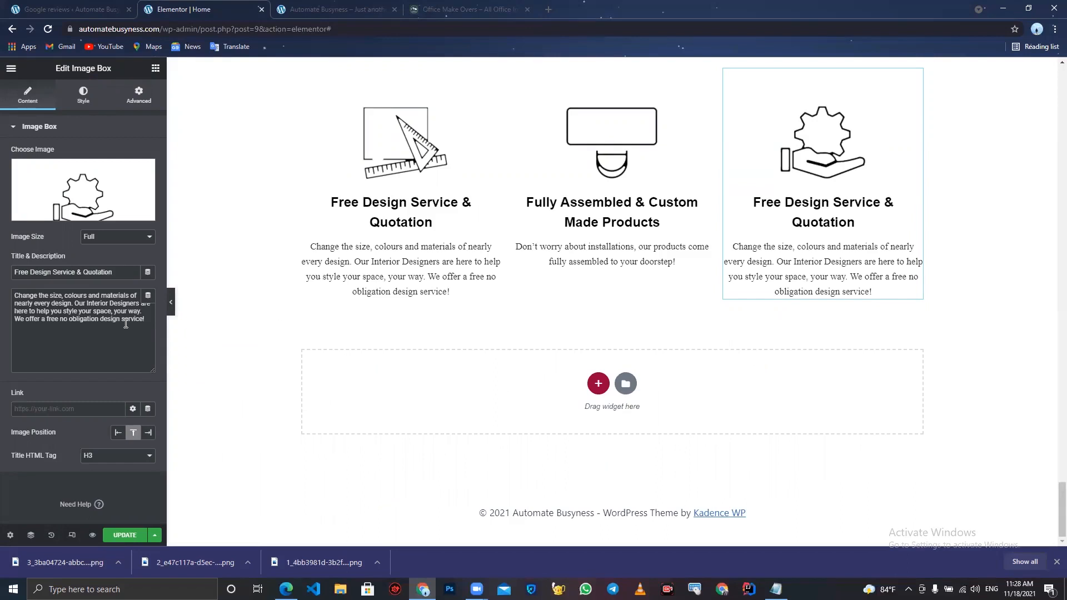
{"action": "left_click_drag", "start_coordinate": [122, 275], "coordinate": [1, 168]}
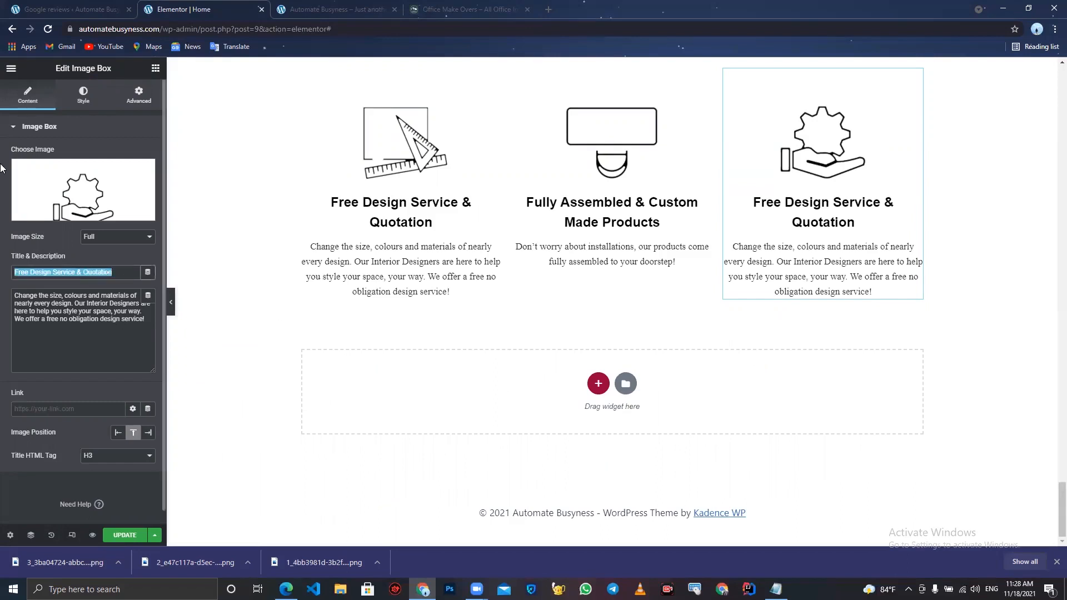
{"action": "key", "text": "ctrl+v"}
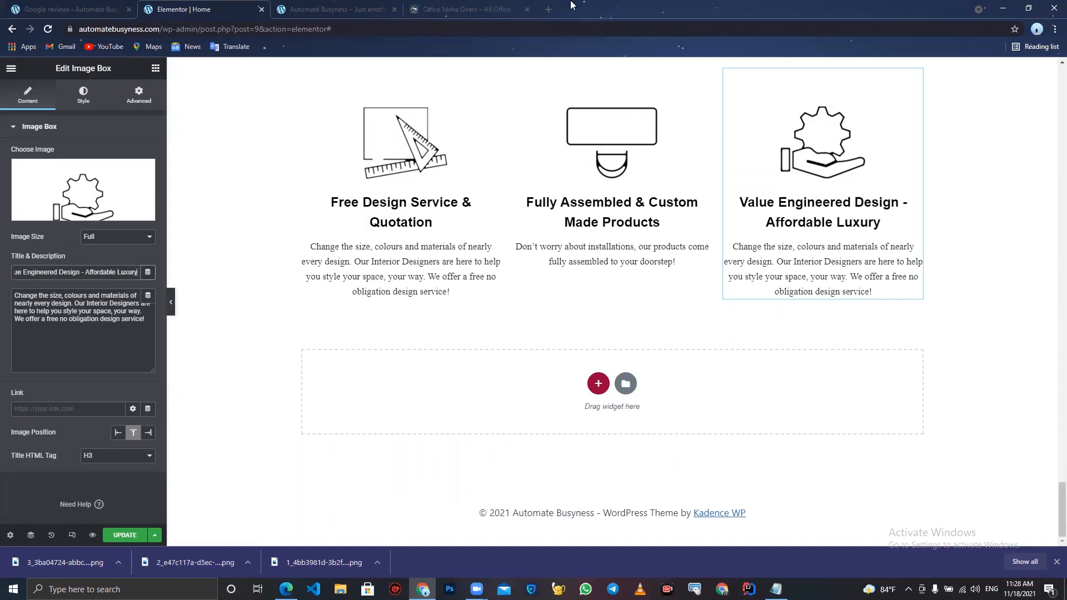
- Paste the live site's third description, "We only provide products that represent great value and great design...", into the third box and update the page
{"action": "left_click", "coordinate": [520, 5]}
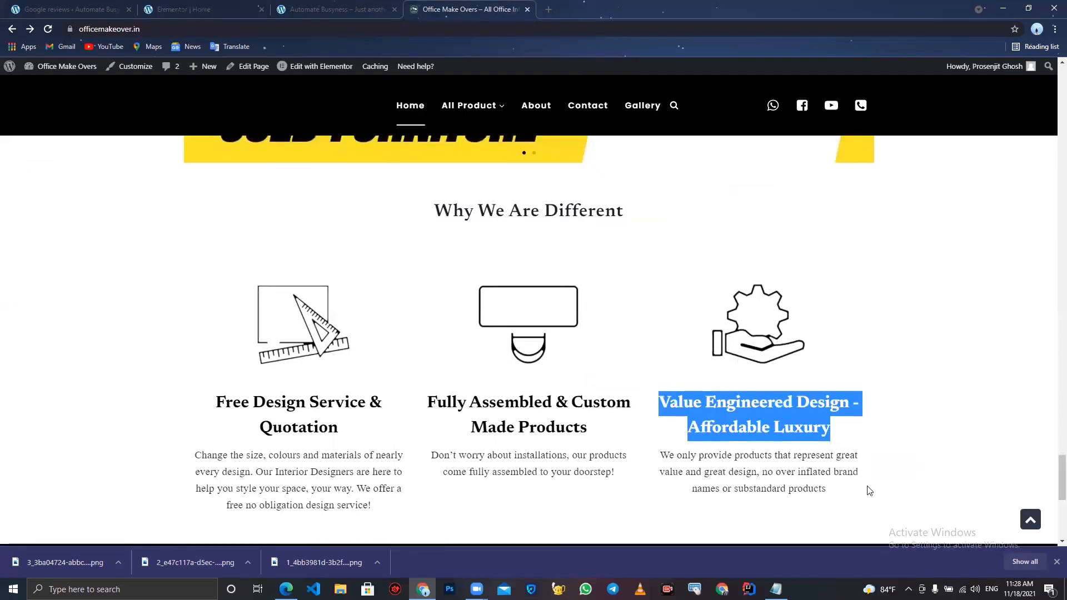
{"action": "scroll", "coordinate": [844, 377], "scroll_direction": "down", "scroll_amount": 2}
{"action": "left_click_drag", "start_coordinate": [842, 376], "coordinate": [660, 340]}
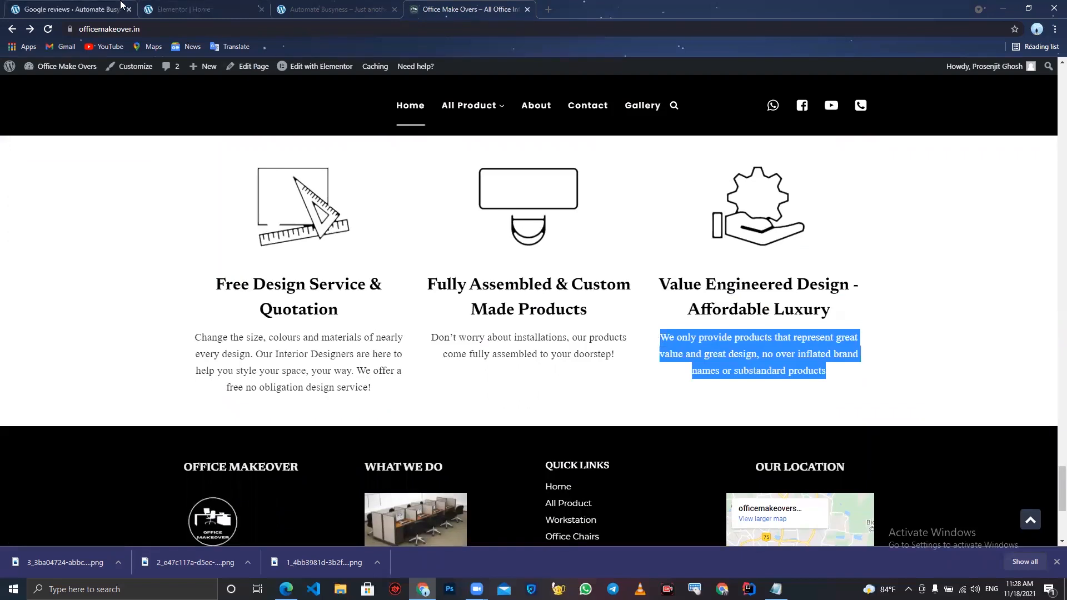
{"action": "left_click", "coordinate": [162, 4]}
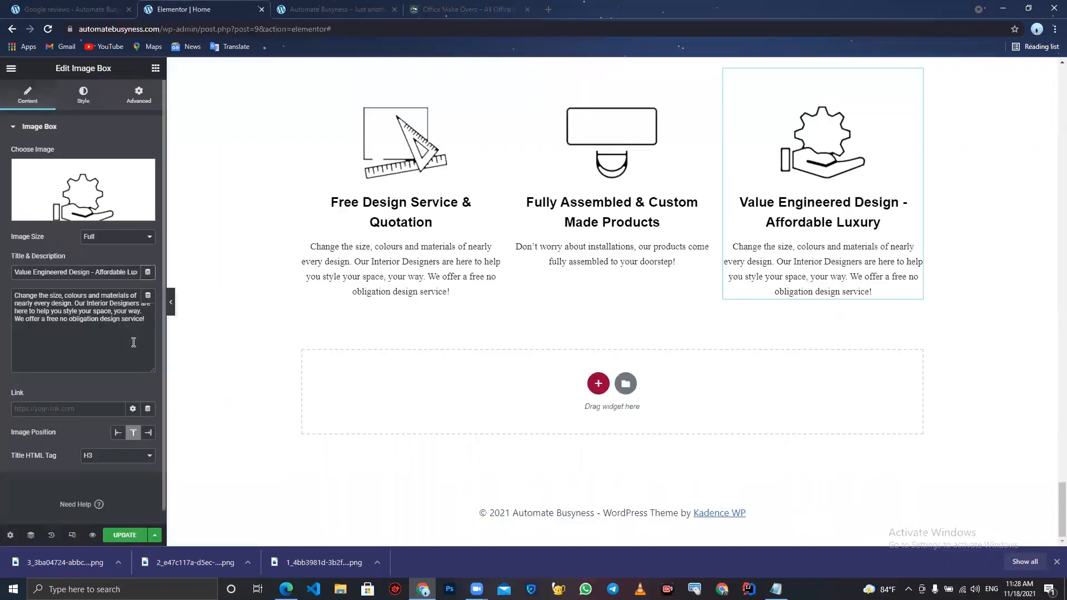
{"action": "left_click_drag", "start_coordinate": [143, 321], "coordinate": [2, 254]}
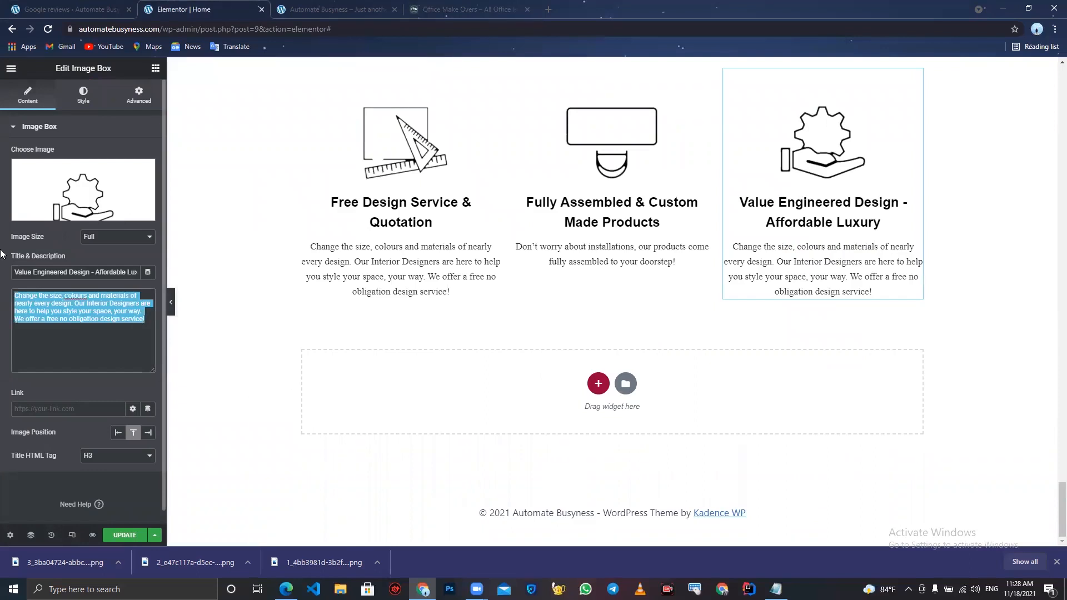
{"action": "key", "text": "ctrl+v"}
{"action": "left_click", "coordinate": [121, 535]}
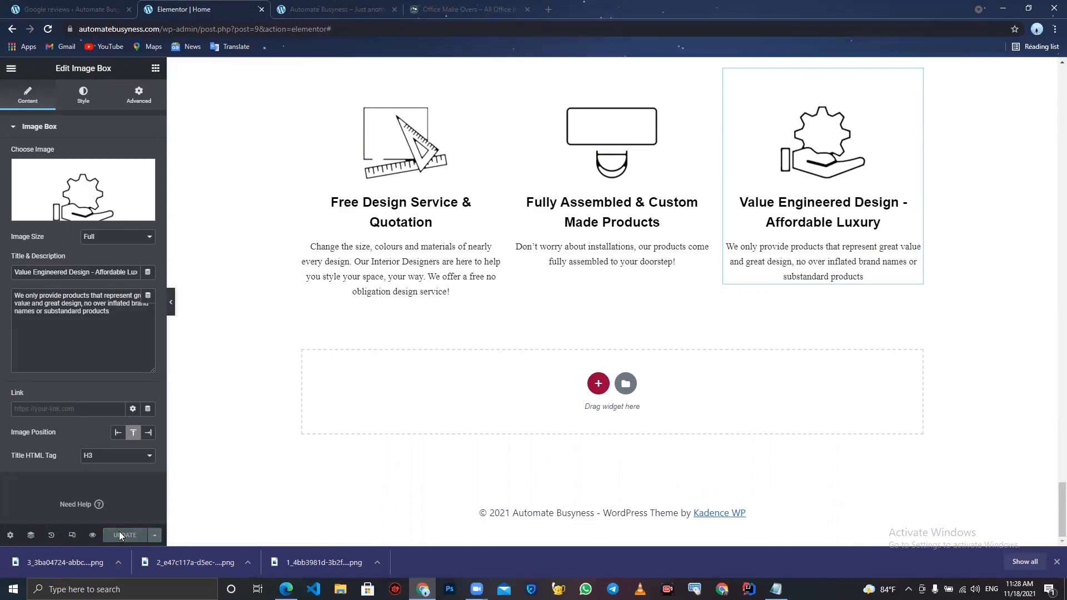
- Reload the published site and review the Why We Are Different section and the rest of the page
{"action": "left_click", "coordinate": [320, 6]}
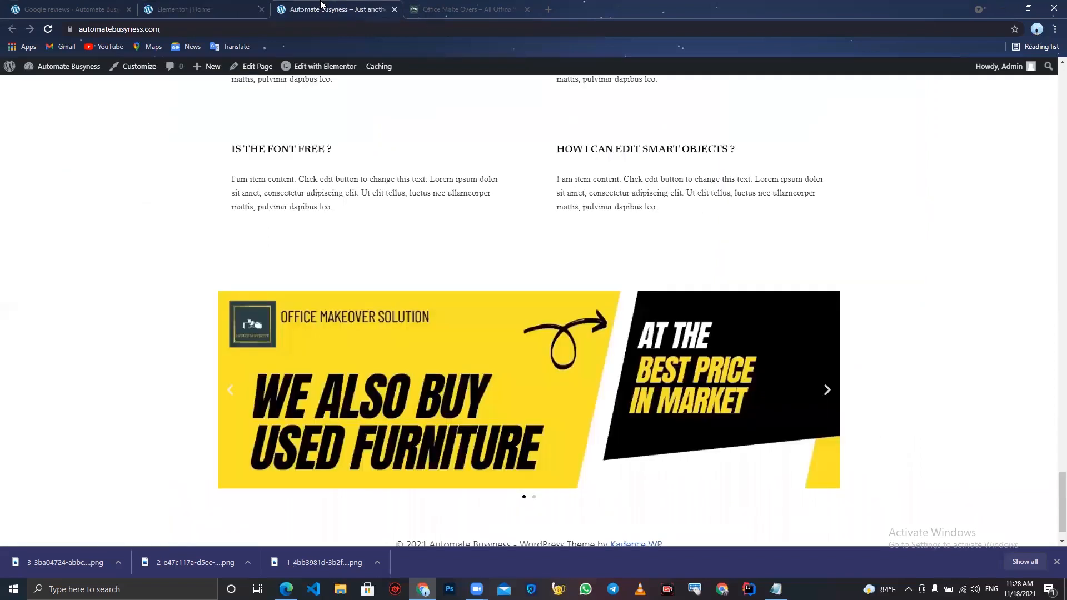
{"action": "left_click", "coordinate": [48, 29]}
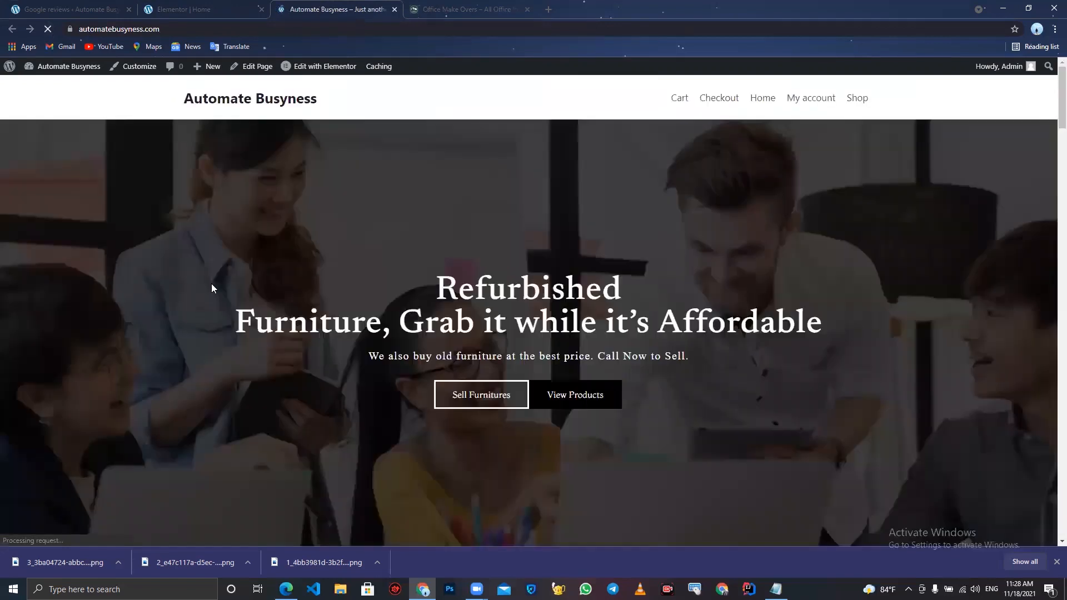
{"action": "scroll", "coordinate": [211, 289], "scroll_direction": "down", "scroll_amount": 5}
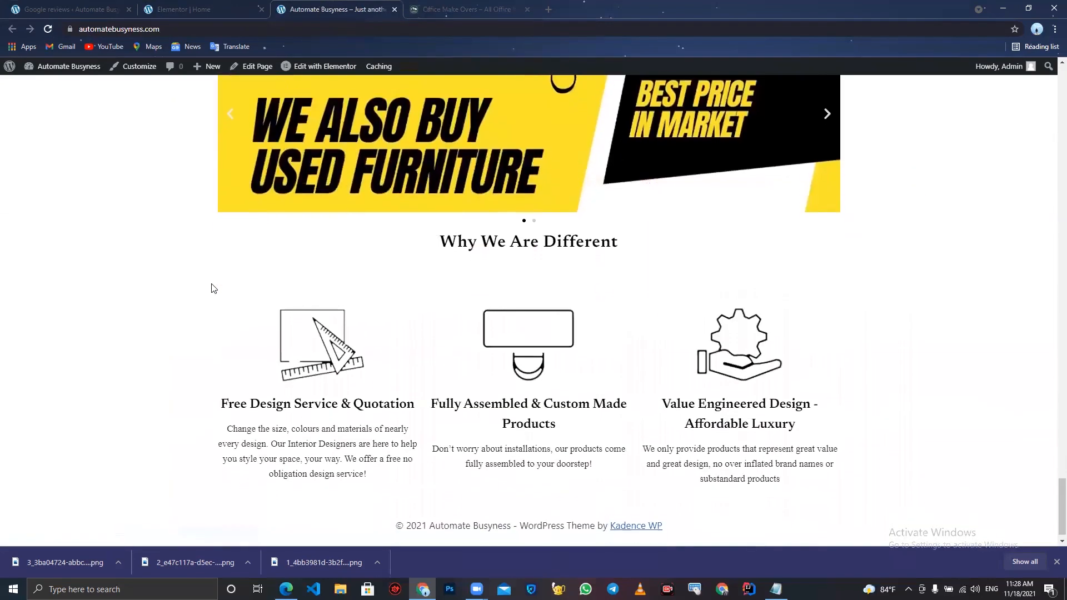
{"action": "scroll", "coordinate": [211, 289], "scroll_direction": "up", "scroll_amount": 20}
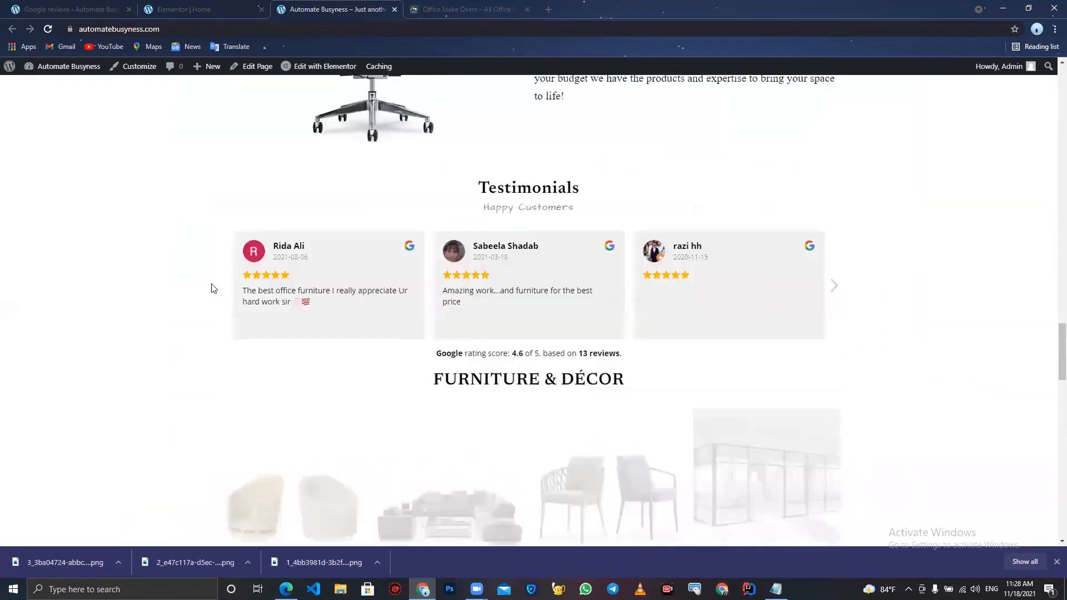
{"action": "scroll", "coordinate": [212, 288], "scroll_direction": "up", "scroll_amount": 10}
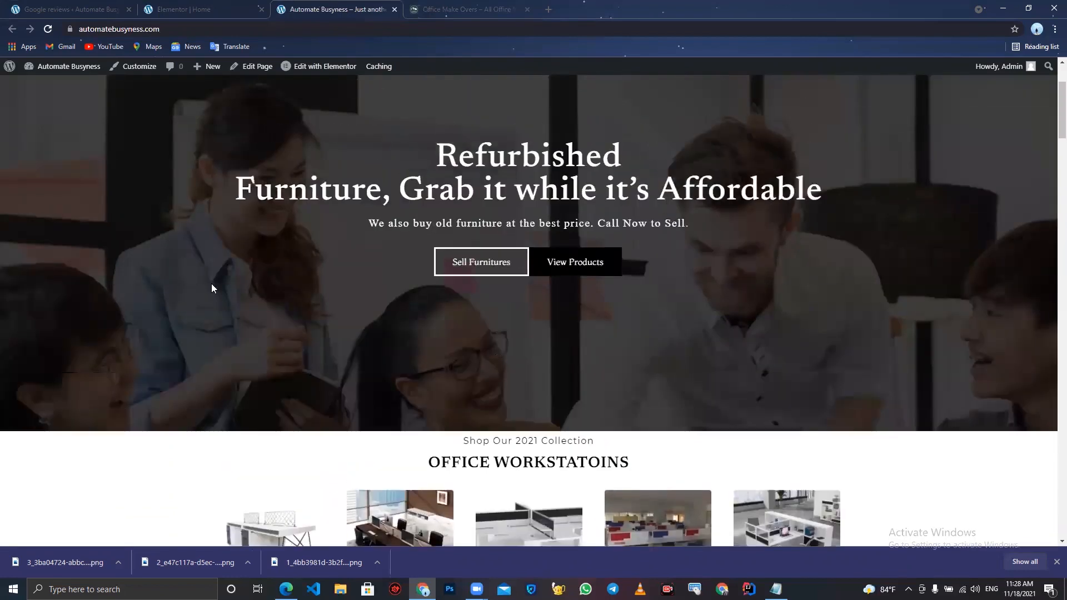
- Scroll through the published home page to review the product sections, banner, testimonials and furniture categories
{"action": "scroll", "coordinate": [275, 398], "scroll_direction": "down", "scroll_amount": 6}
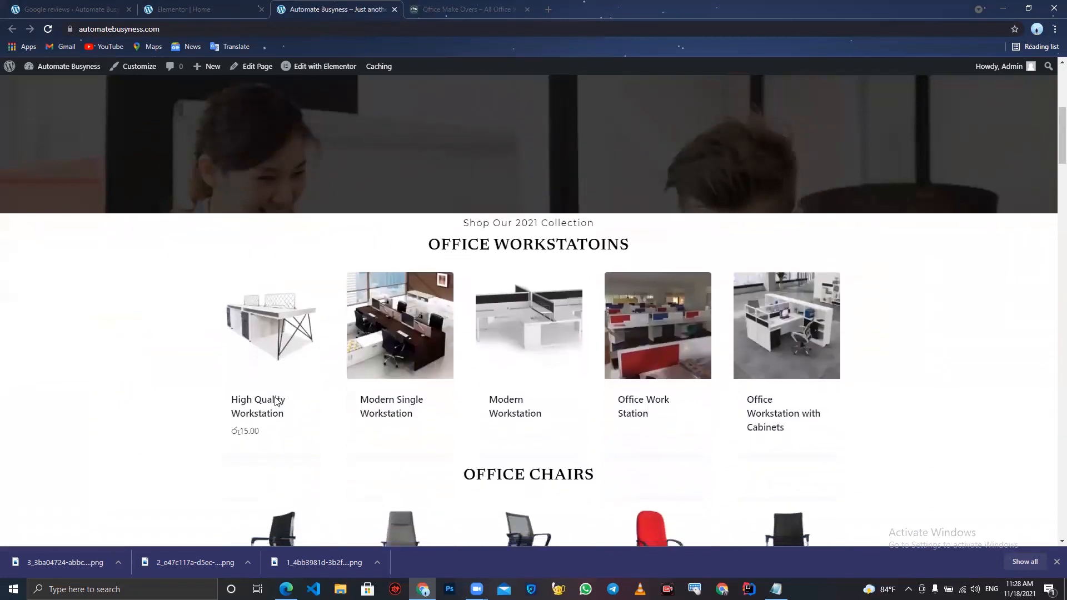
{"action": "scroll", "coordinate": [289, 478], "scroll_direction": "down", "scroll_amount": 2}
{"action": "scroll", "coordinate": [289, 478], "scroll_direction": "down", "scroll_amount": 2}
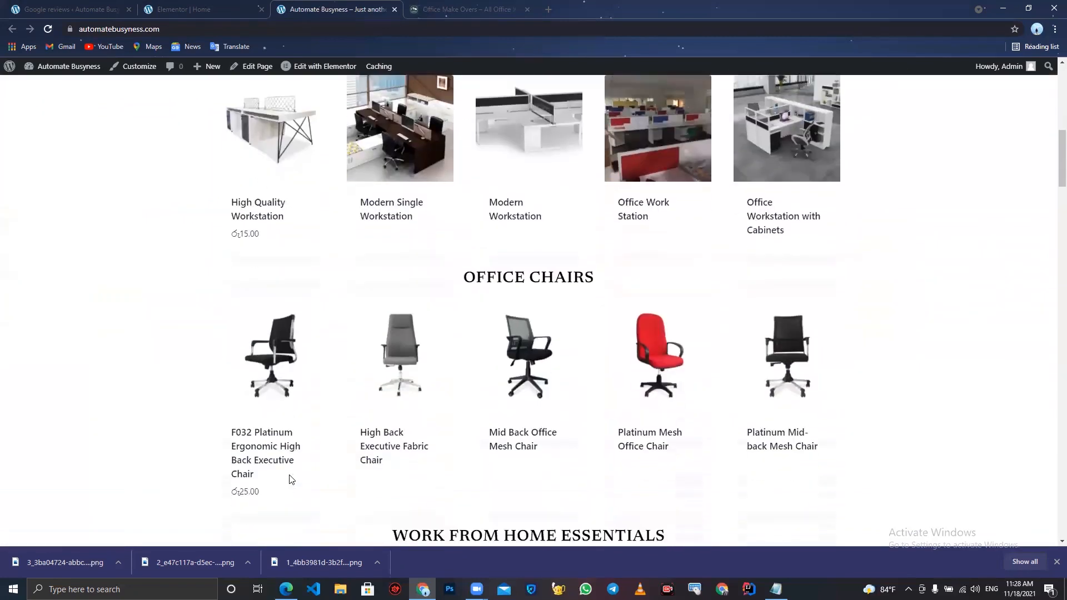
{"action": "scroll", "coordinate": [372, 466], "scroll_direction": "down", "scroll_amount": 4}
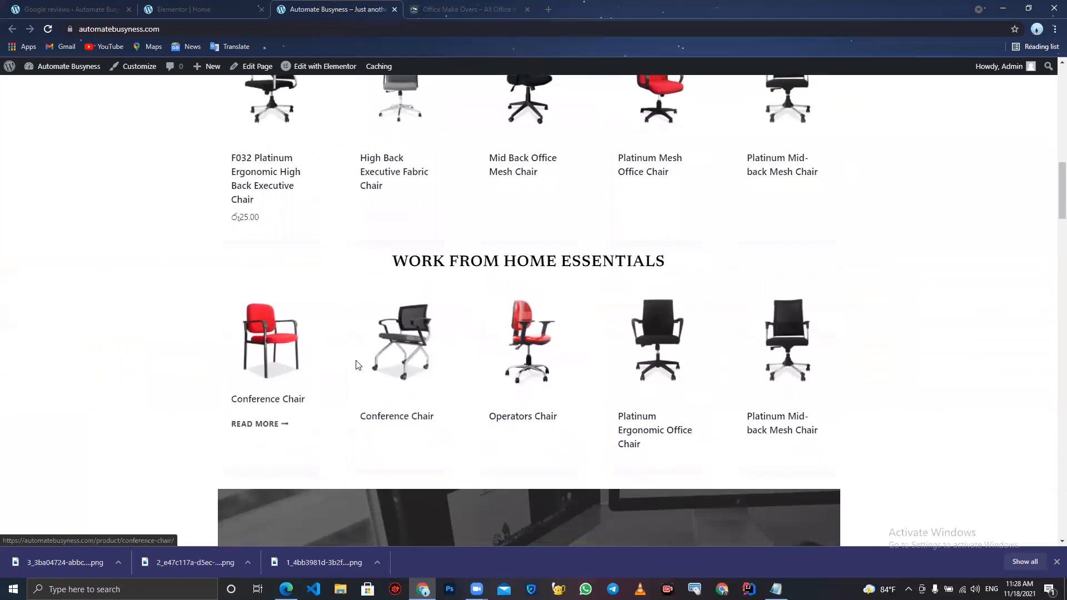
{"action": "scroll", "coordinate": [392, 361], "scroll_direction": "down", "scroll_amount": 5}
{"action": "scroll", "coordinate": [392, 361], "scroll_direction": "down", "scroll_amount": 8}
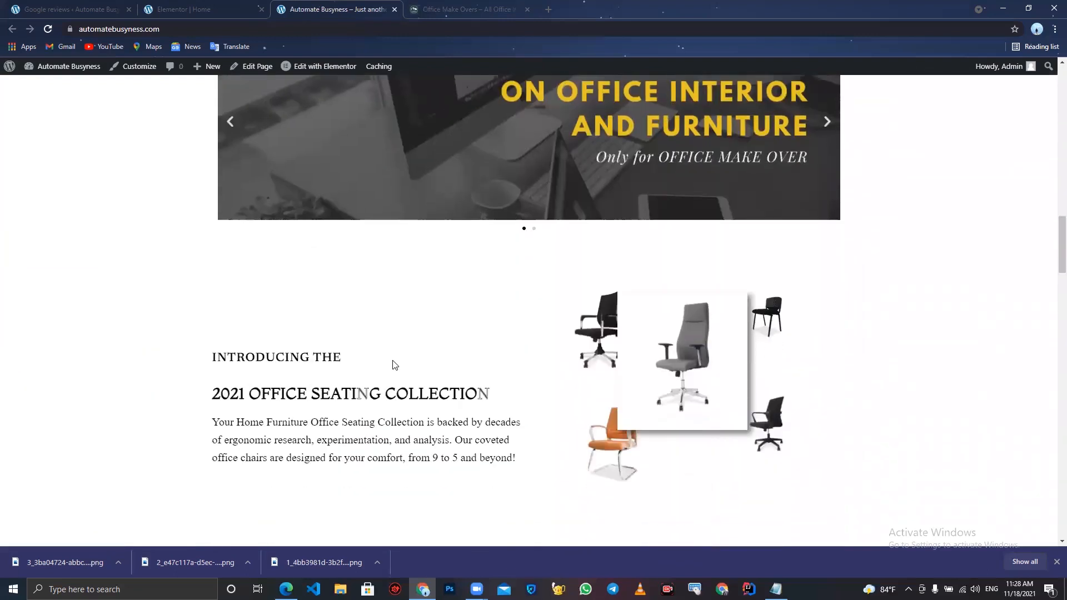
{"action": "scroll", "coordinate": [439, 414], "scroll_direction": "down", "scroll_amount": 10}
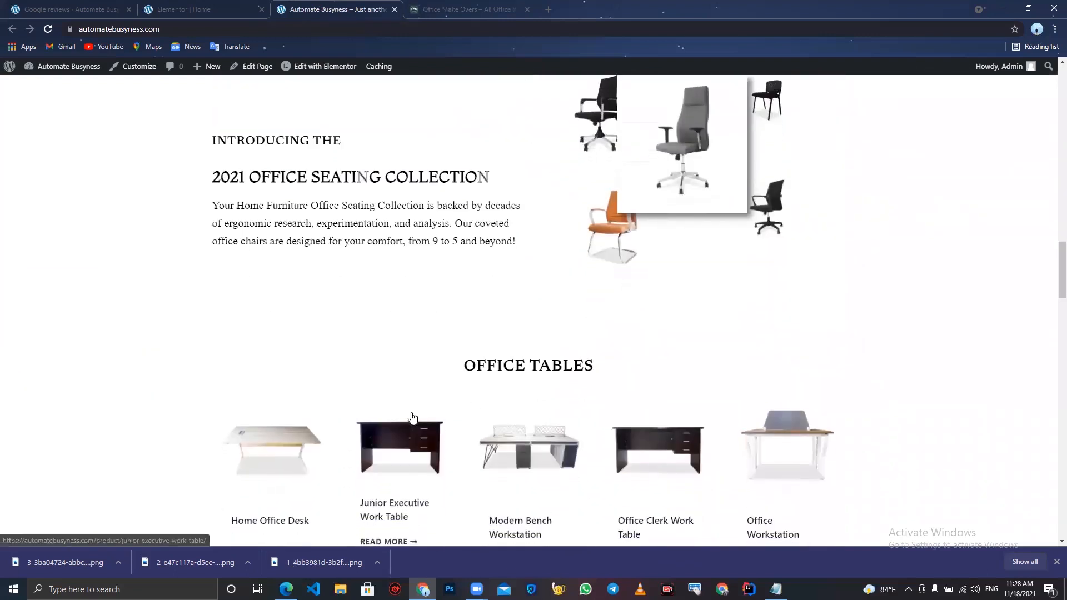
{"action": "scroll", "coordinate": [412, 418], "scroll_direction": "down", "scroll_amount": 7}
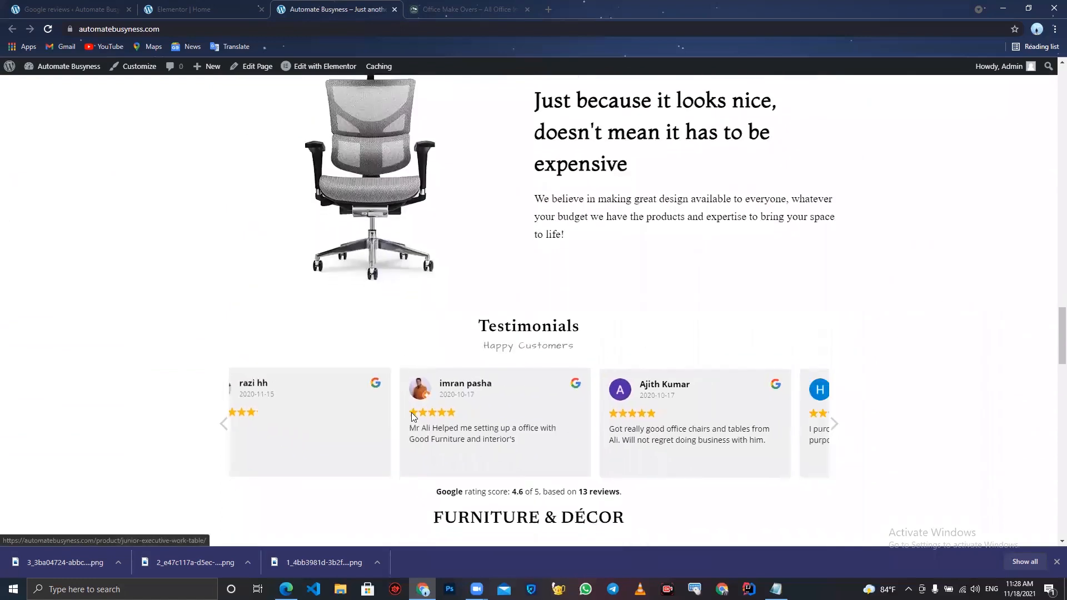
{"action": "scroll", "coordinate": [412, 417], "scroll_direction": "down", "scroll_amount": 7}
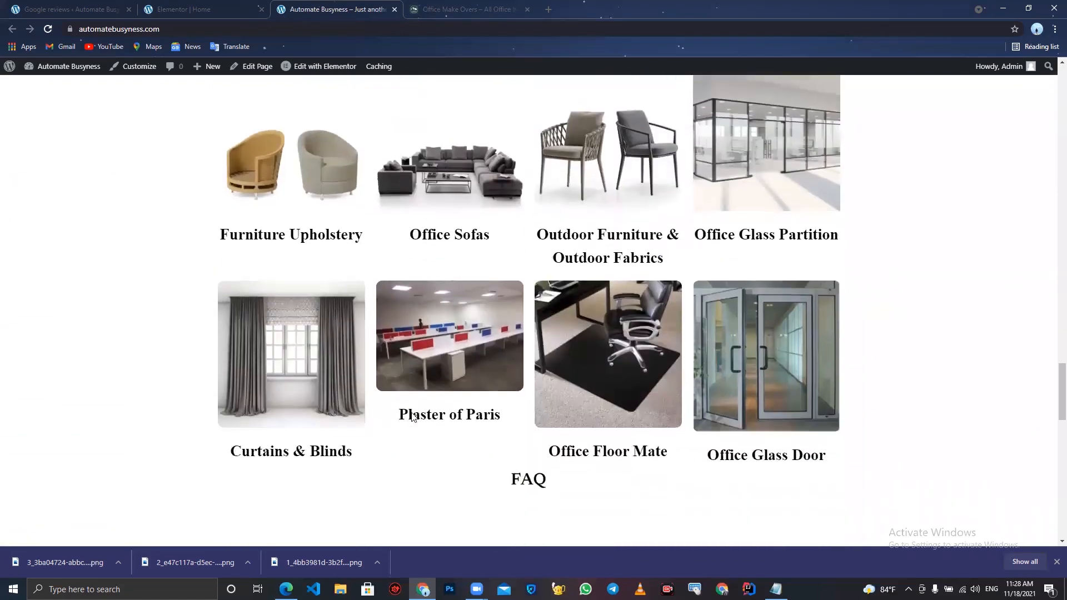